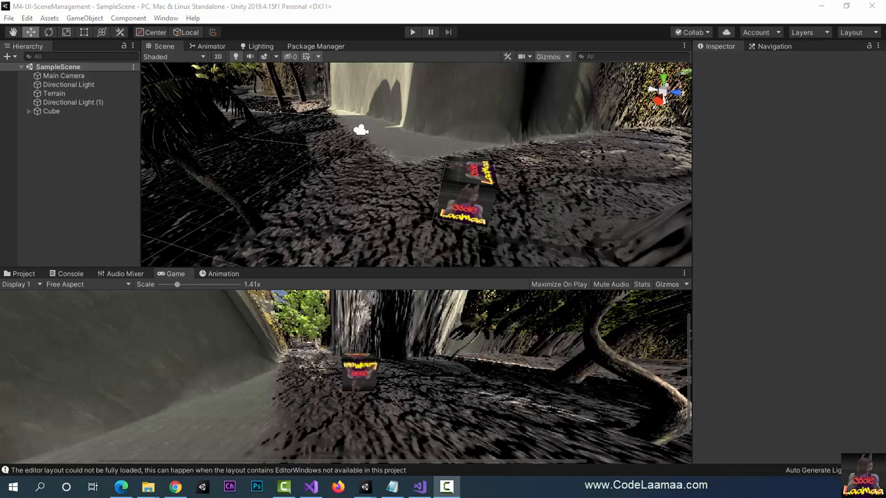
# Step: Create a new scene named HomeScene in the project's Assets/Scenes folder
pyautogui.click(20, 274)
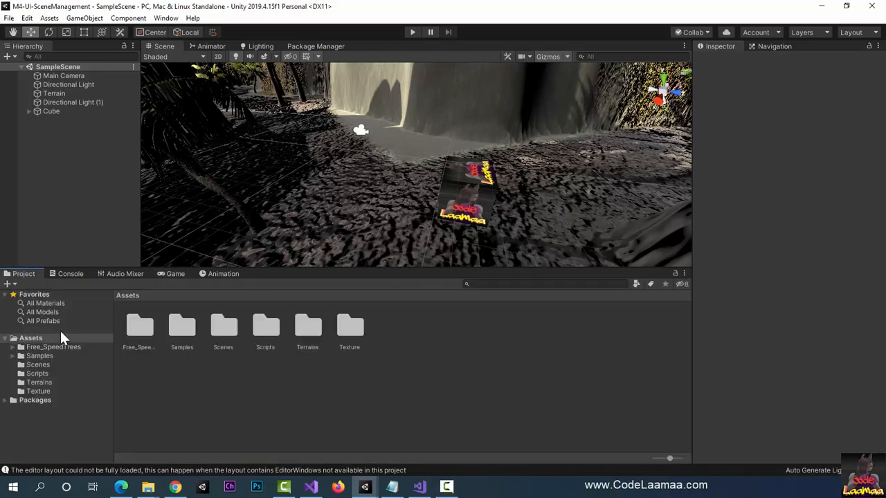
pyautogui.doubleClick(223, 329)
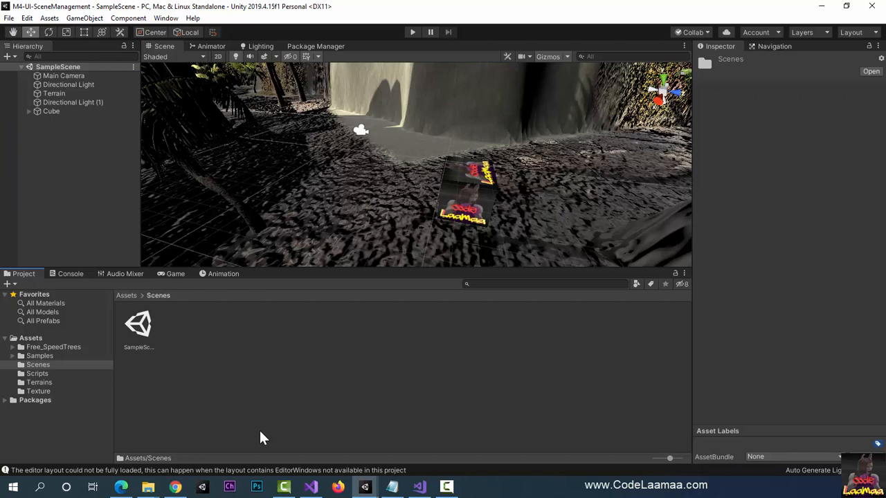
pyautogui.click(8, 284)
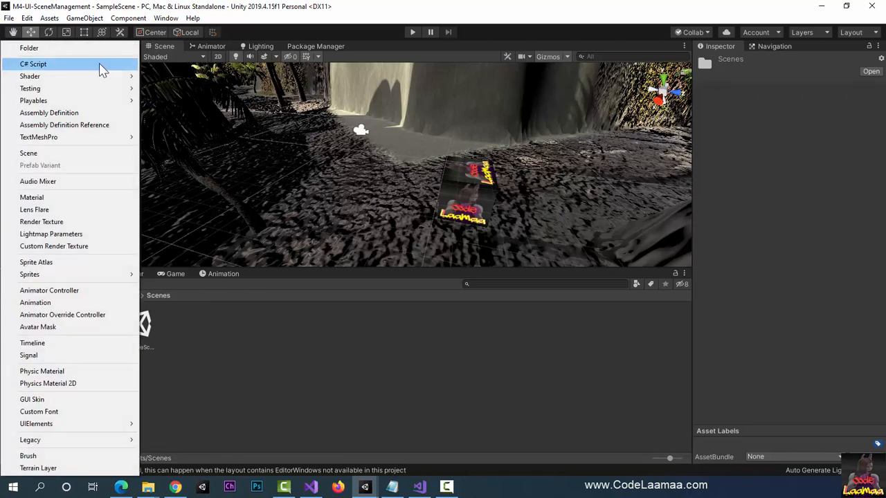
pyautogui.click(94, 153)
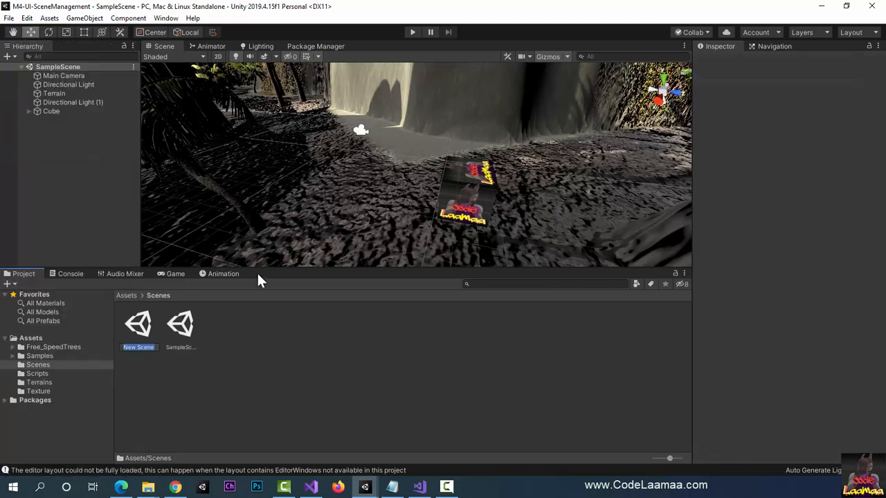
pyautogui.write('HomeScene')
pyautogui.press('Return')
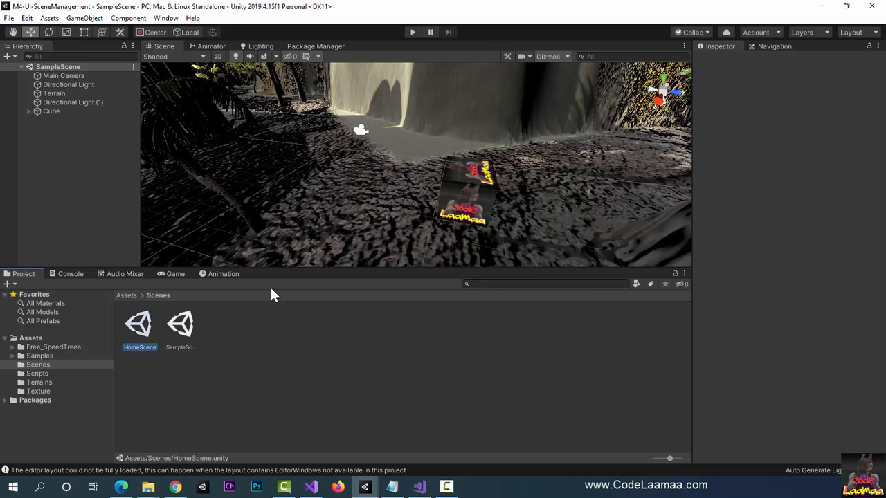
# Step: Create another scene named SettingsScene in the Scenes folder
pyautogui.click(8, 285)
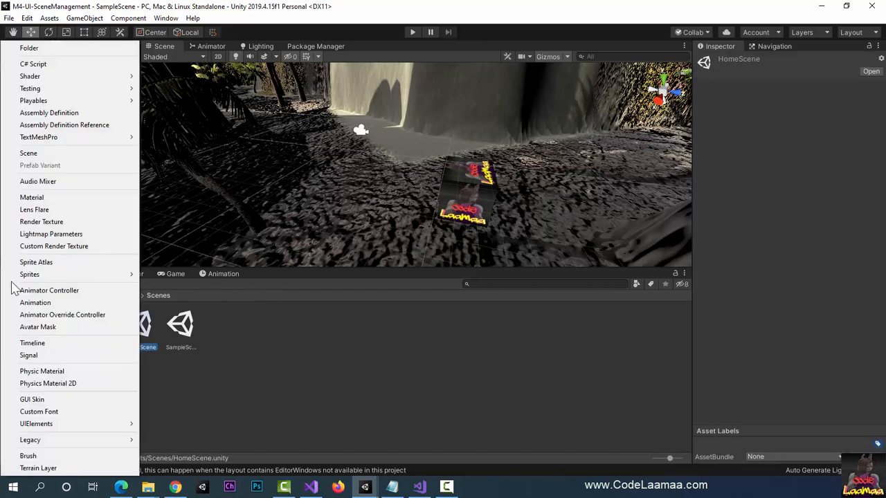
pyautogui.click(70, 153)
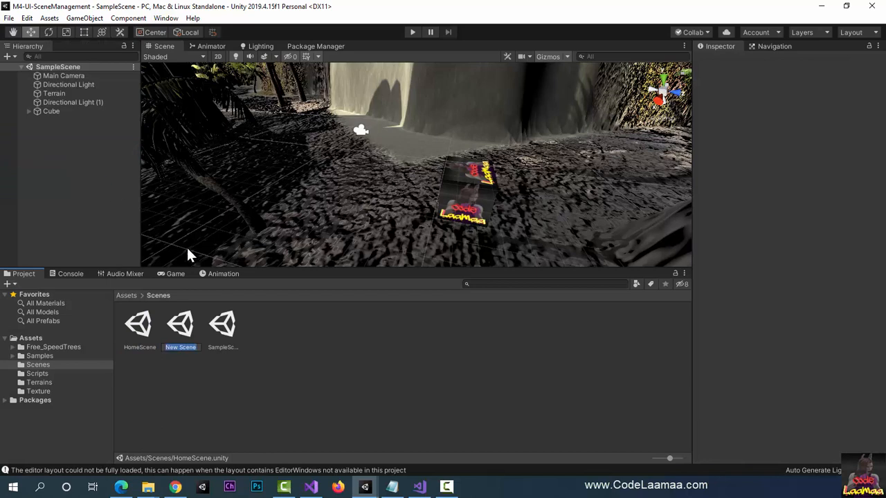
pyautogui.write('SettingsScene')
pyautogui.press('Return')
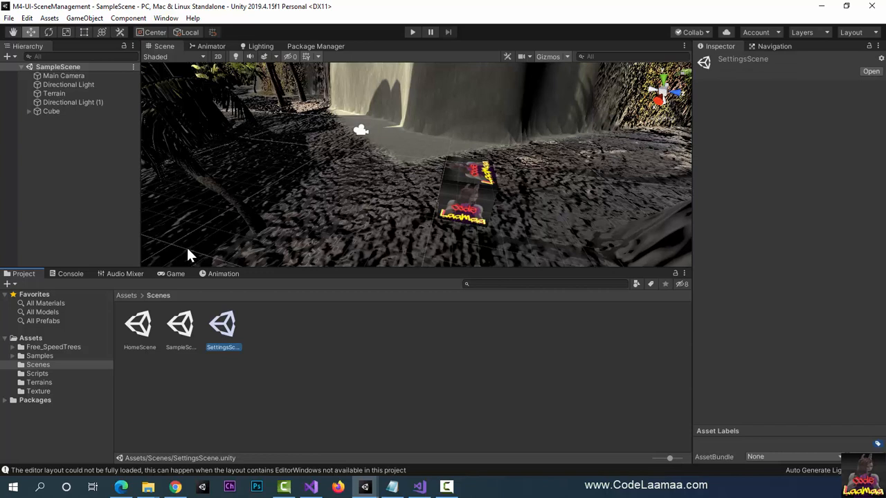
# Step: Rename SampleScene to GameScene, reload the open scene and expand its object list in the hierarchy
pyautogui.click(181, 346)
pyautogui.rightClick(182, 353)
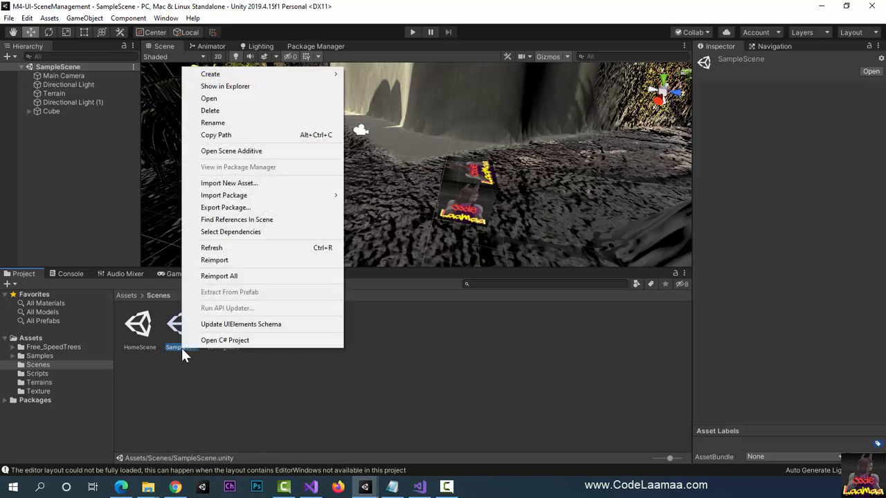
pyautogui.click(257, 122)
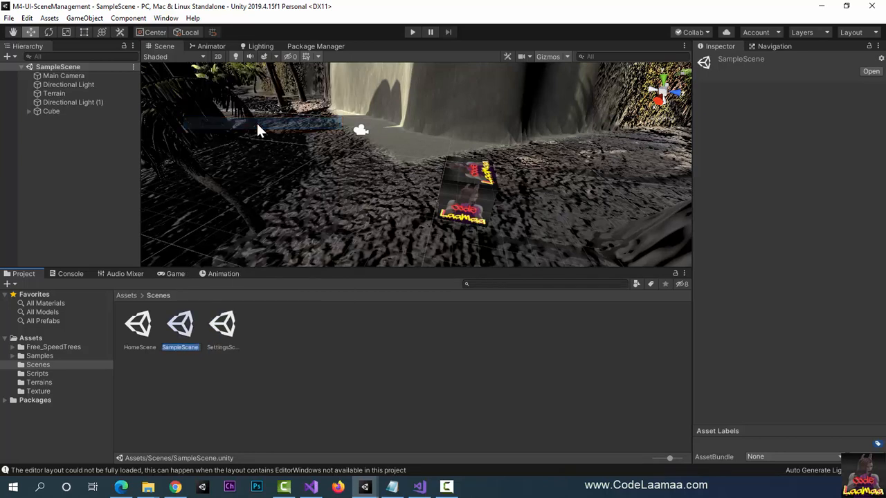
pyautogui.write('GameSce')
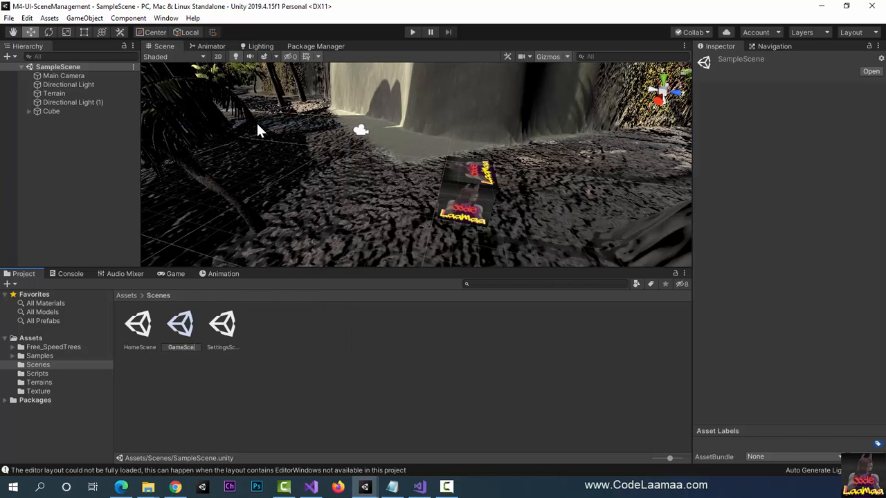
pyautogui.write('ne')
pyautogui.press('Return')
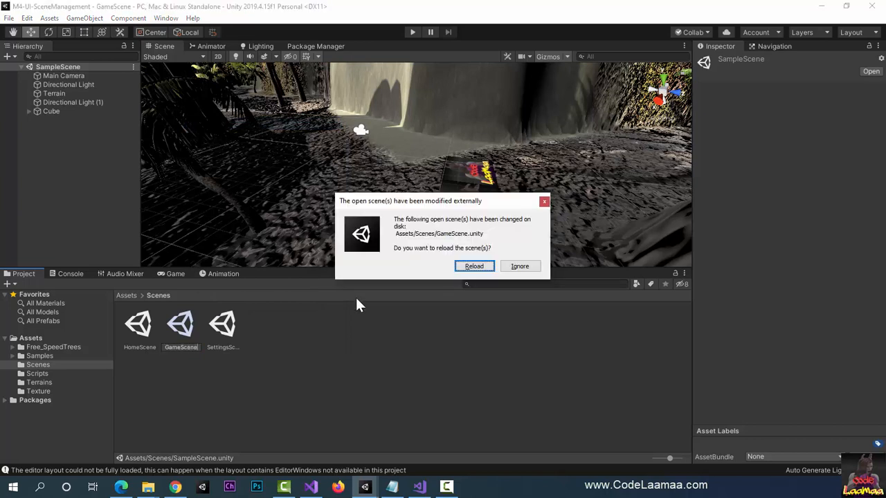
pyautogui.click(474, 267)
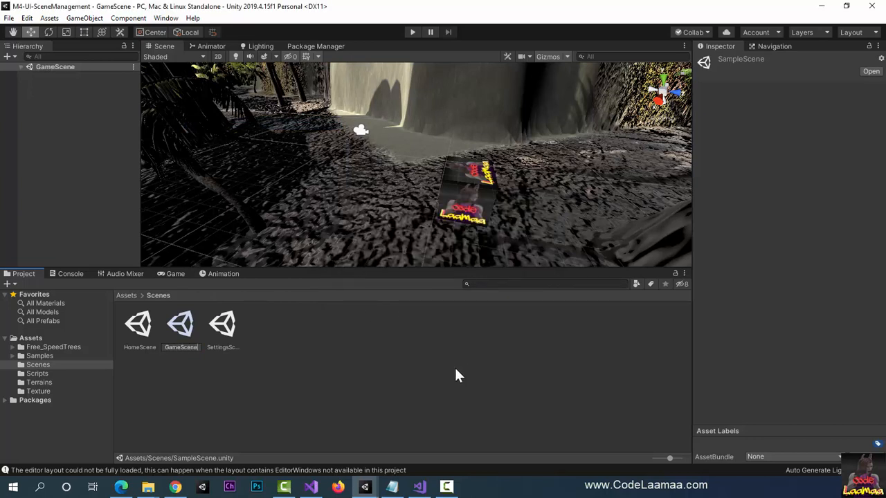
pyautogui.click(20, 67)
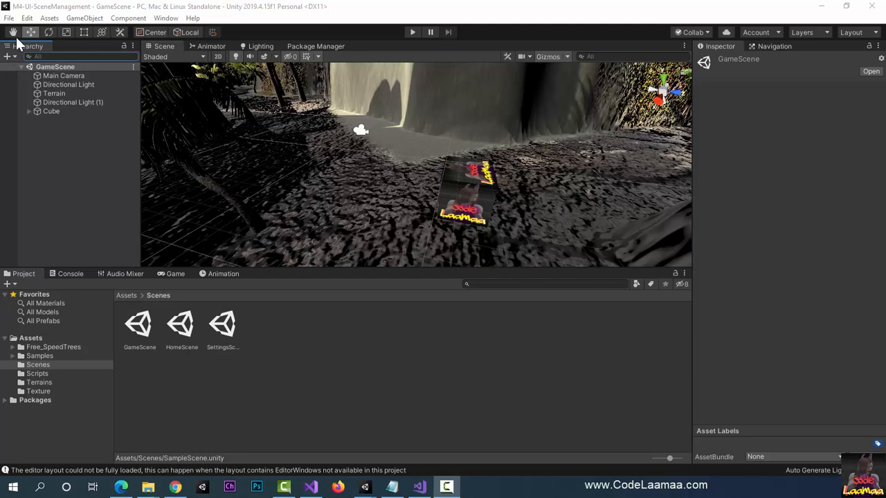
# Step: Add the open GameScene to the scenes in the build settings and close the settings
pyautogui.click(8, 18)
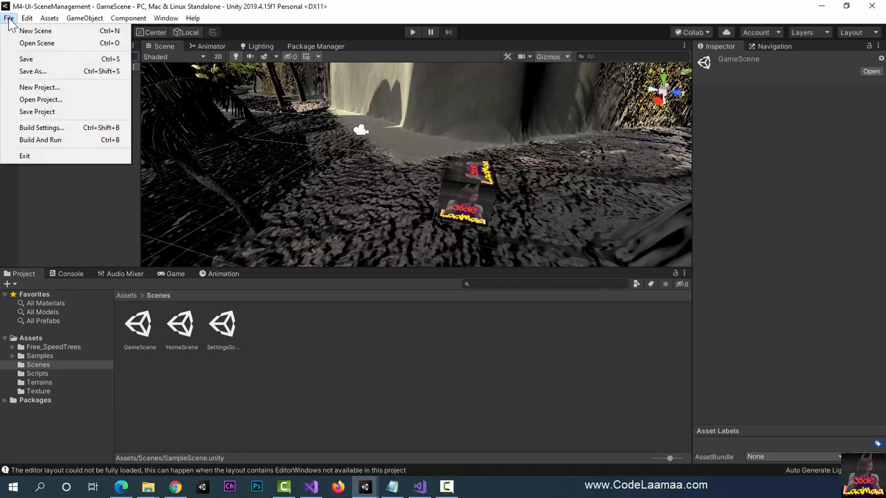
pyautogui.click(52, 128)
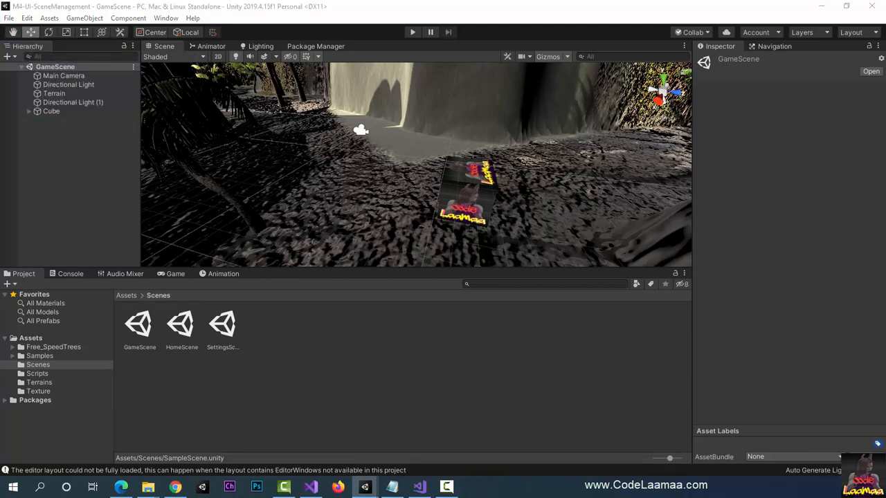
pyautogui.moveTo(0, 5); pyautogui.dragTo(314, 63)
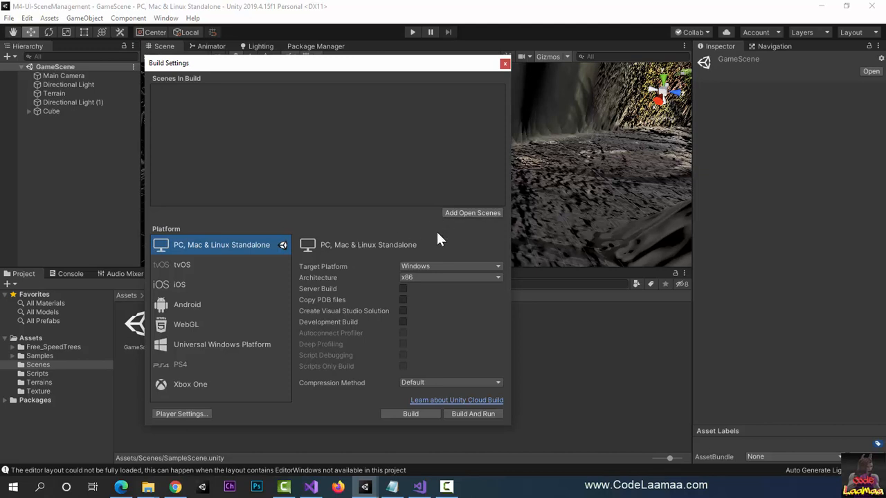
pyautogui.click(471, 215)
pyautogui.click(504, 63)
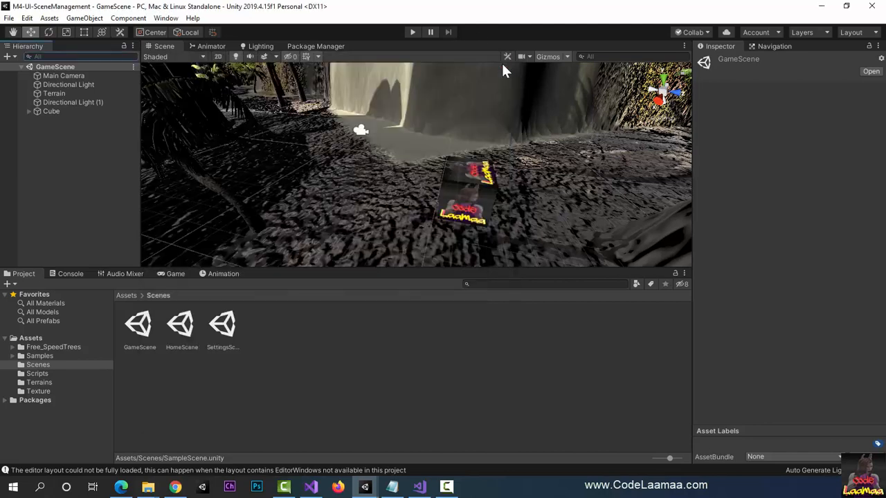
# Step: Open SettingsScene and add it to the scenes in the build settings
pyautogui.doubleClick(229, 334)
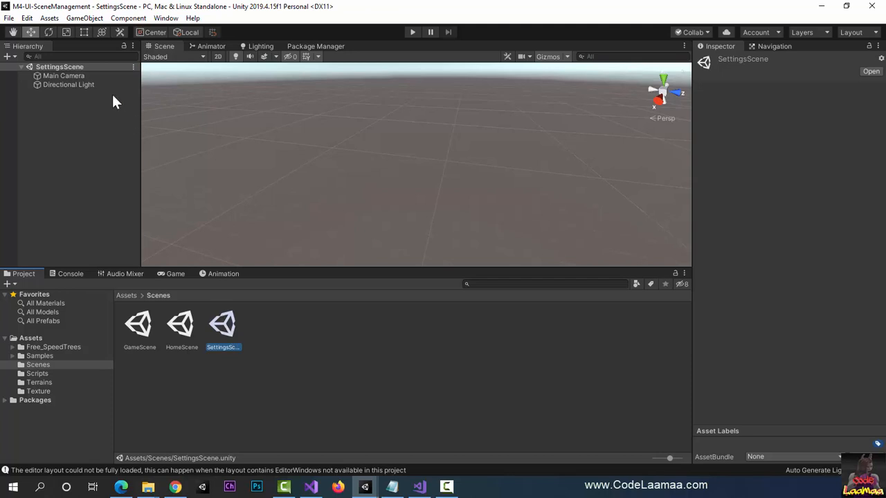
pyautogui.click(9, 18)
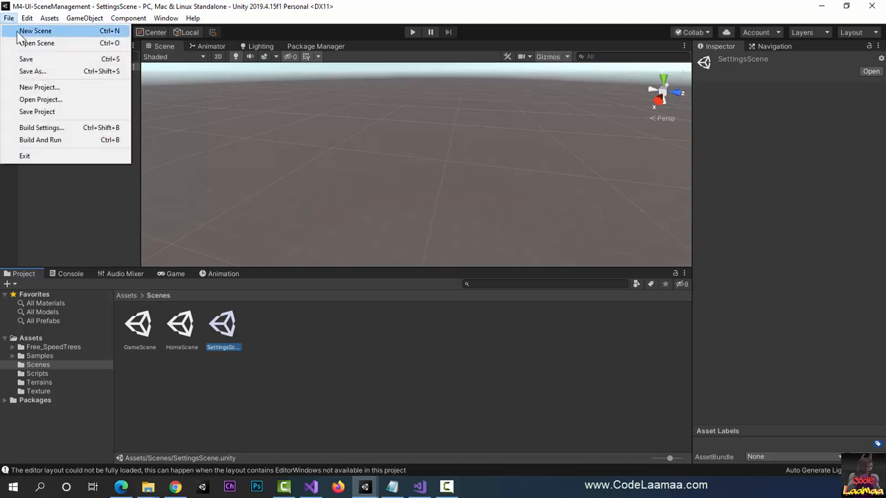
pyautogui.click(38, 128)
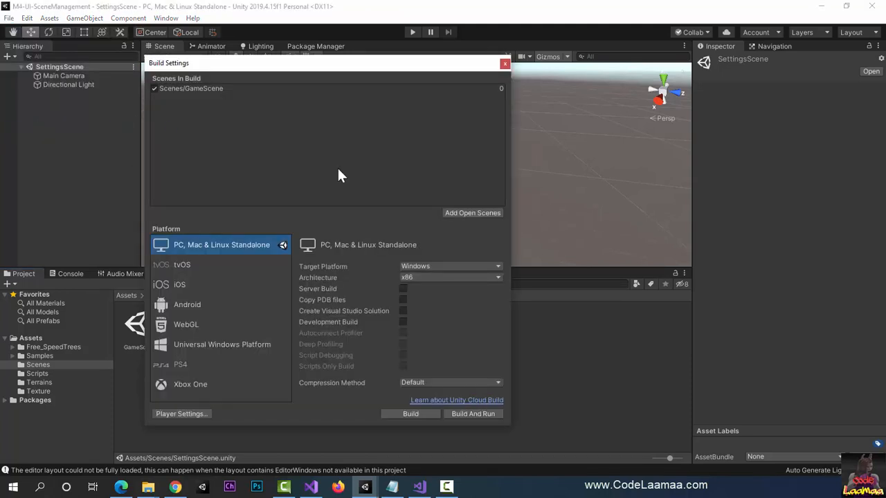
pyautogui.click(469, 219)
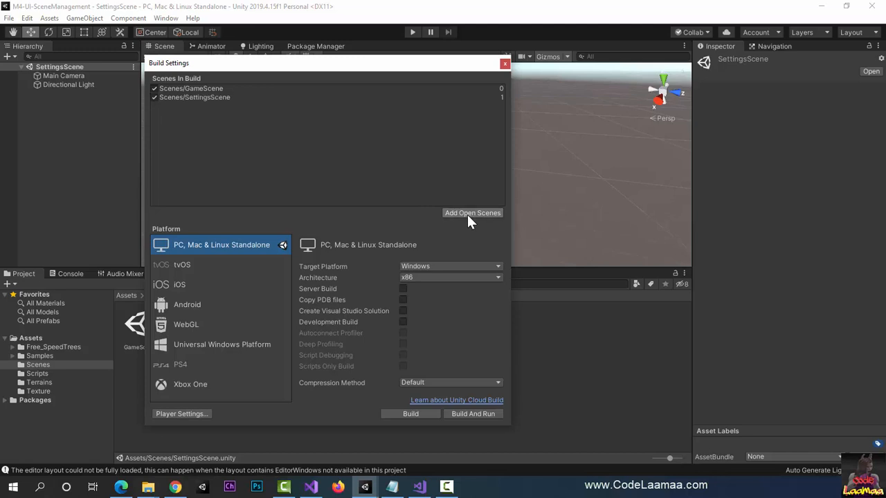
pyautogui.click(505, 64)
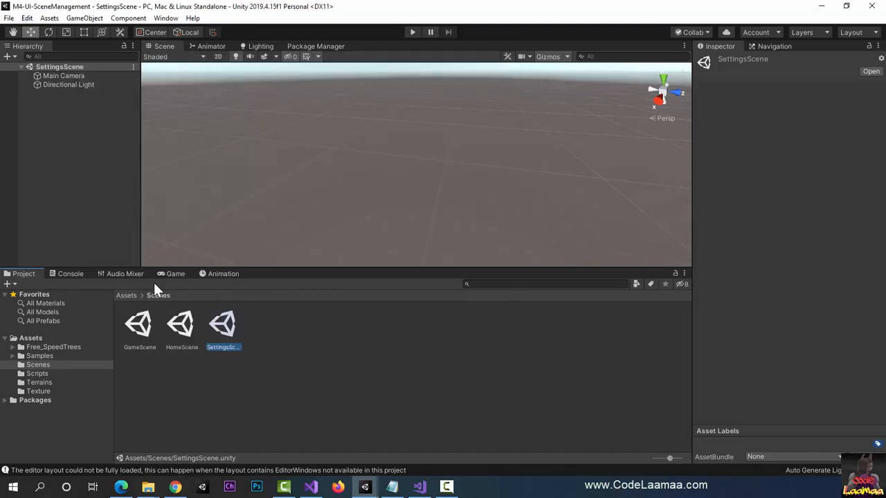
# Step: Open HomeScene and add it to the scenes in the build settings
pyautogui.doubleClick(182, 326)
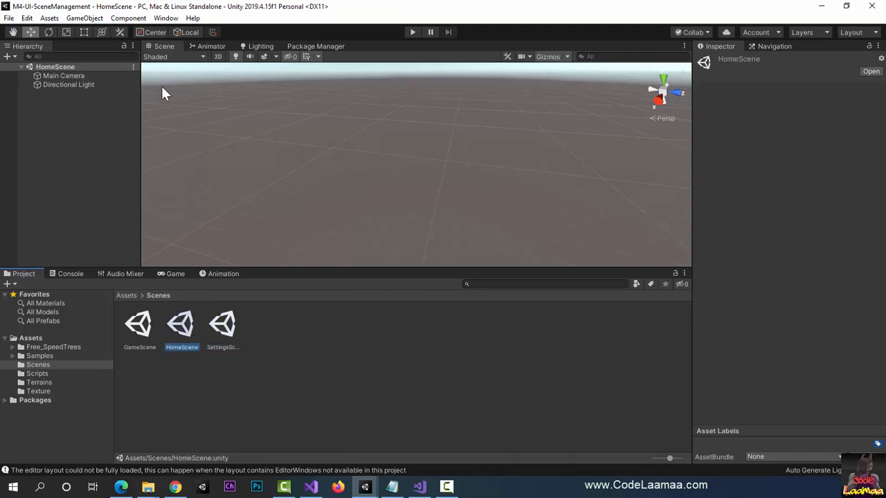
pyautogui.click(10, 18)
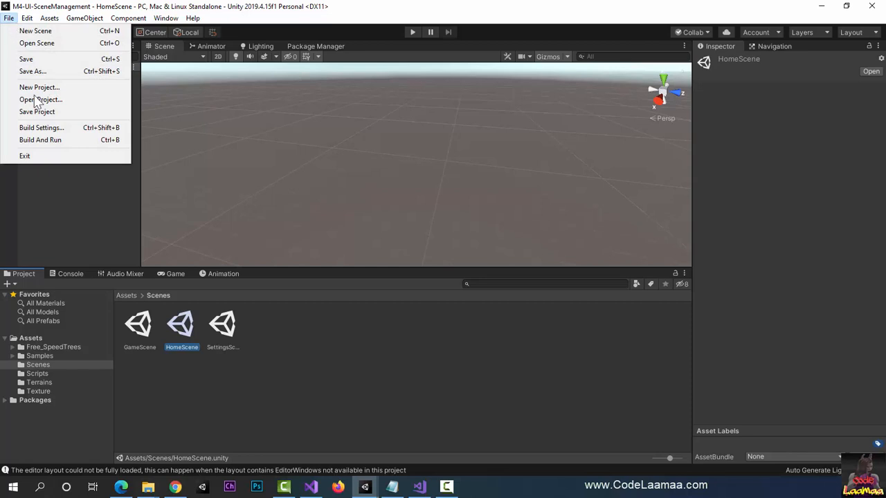
pyautogui.click(50, 127)
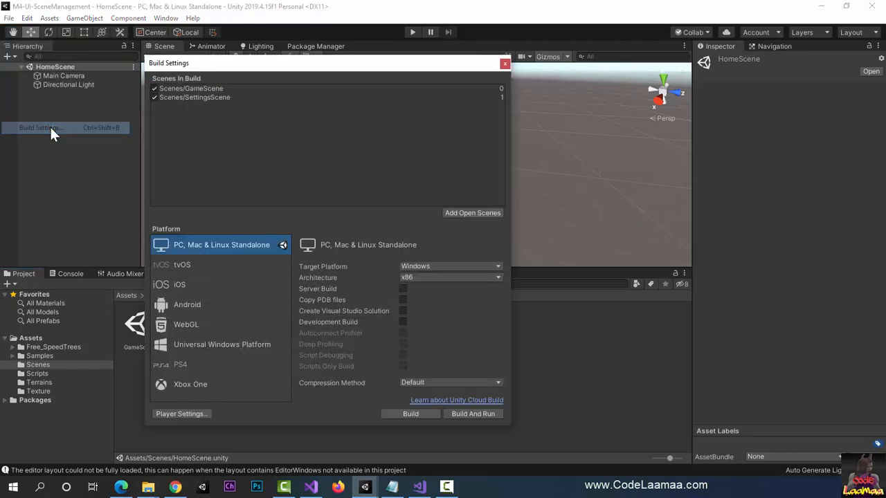
pyautogui.click(486, 214)
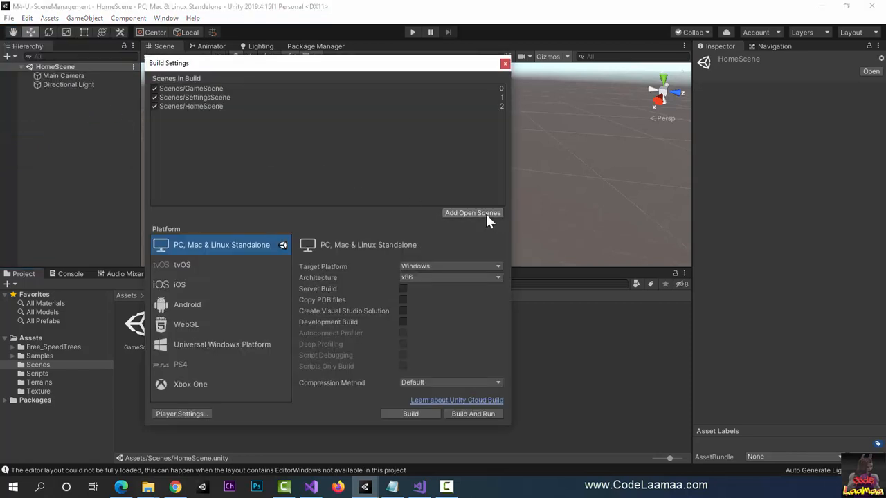
# Step: Move HomeScene to index 0 in the build's scene list, ahead of GameScene, and close the build settings
pyautogui.click(203, 110)
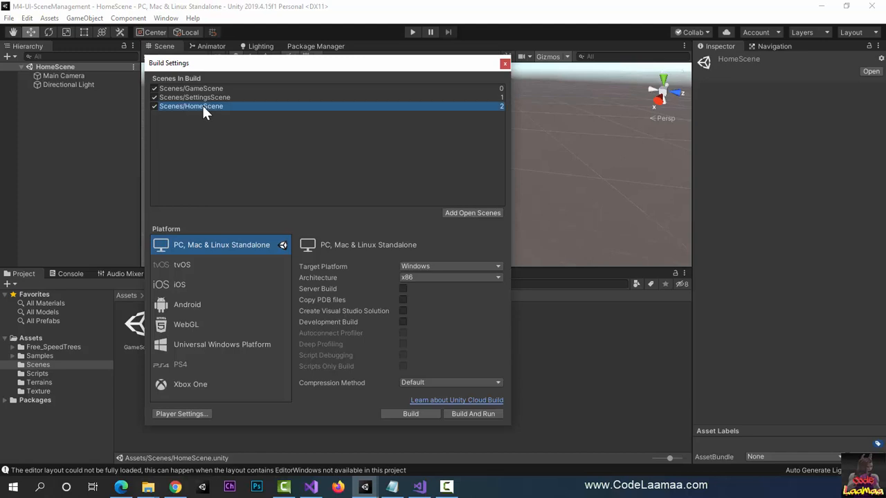
pyautogui.moveTo(202, 102); pyautogui.dragTo(201, 91)
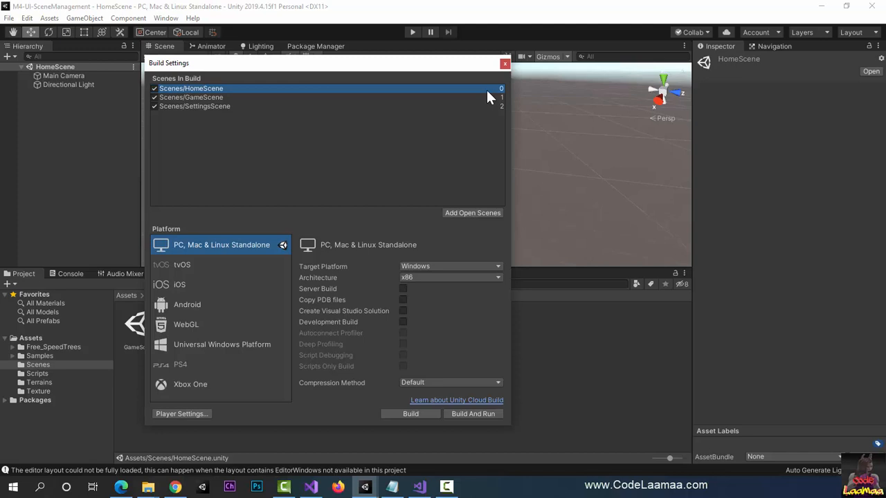
pyautogui.click(504, 64)
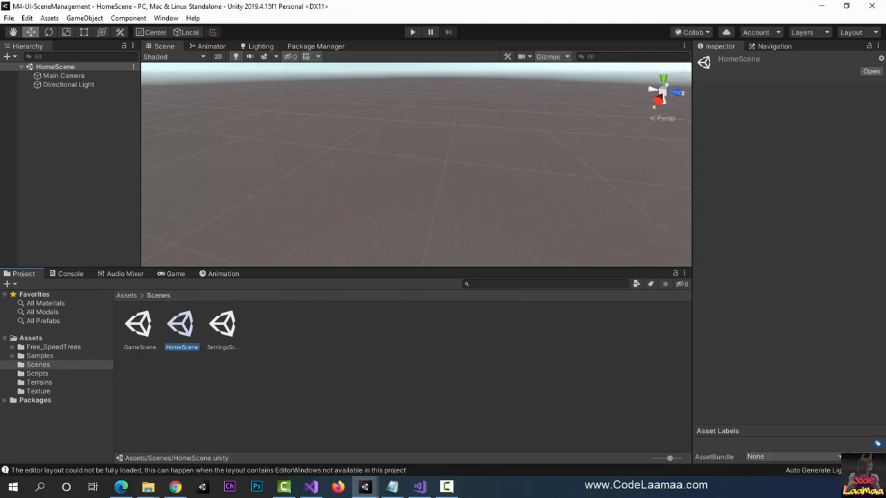
pyautogui.press('F10')
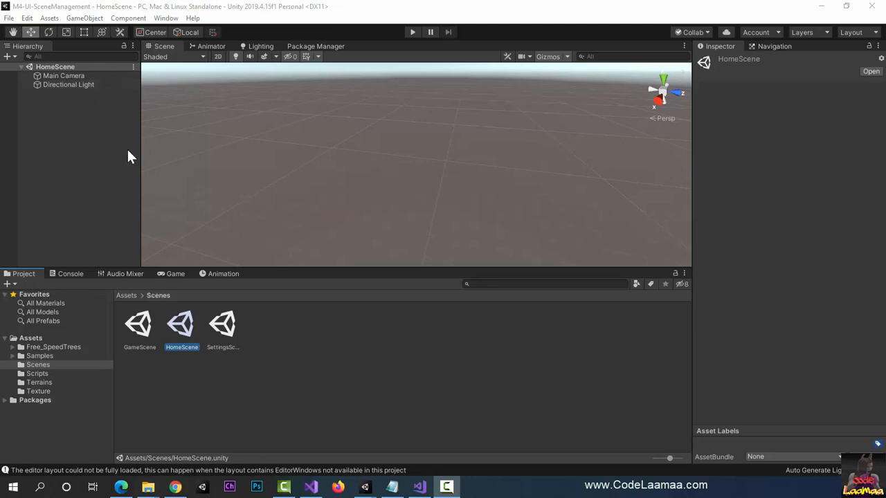
pyautogui.click(173, 275)
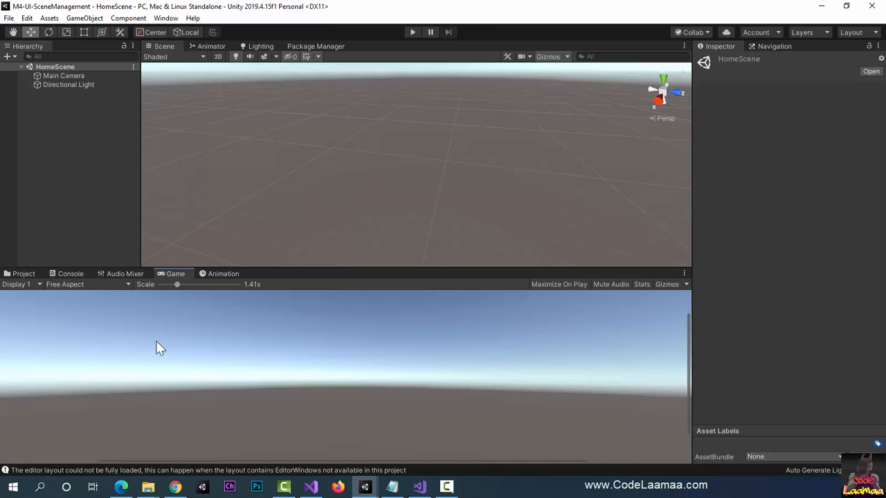
pyautogui.click(25, 274)
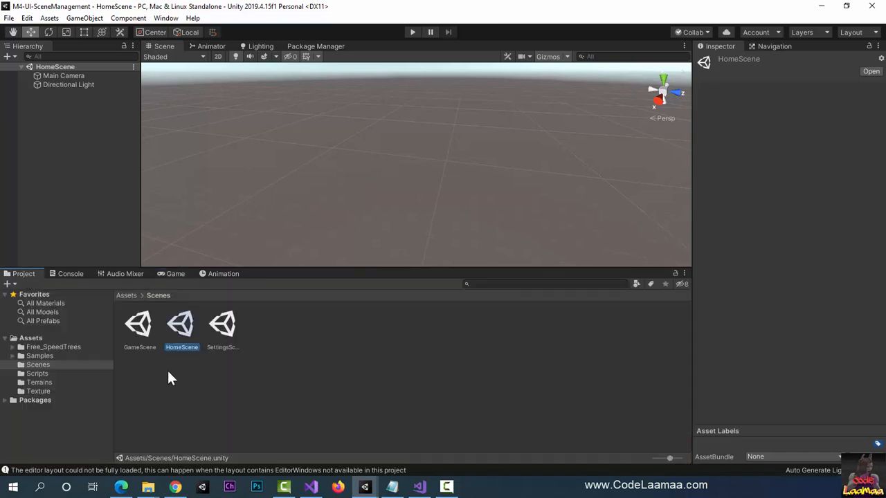
# Step: Open the project's Texture folder in File Explorer and display its files as large icons
pyautogui.click(38, 392)
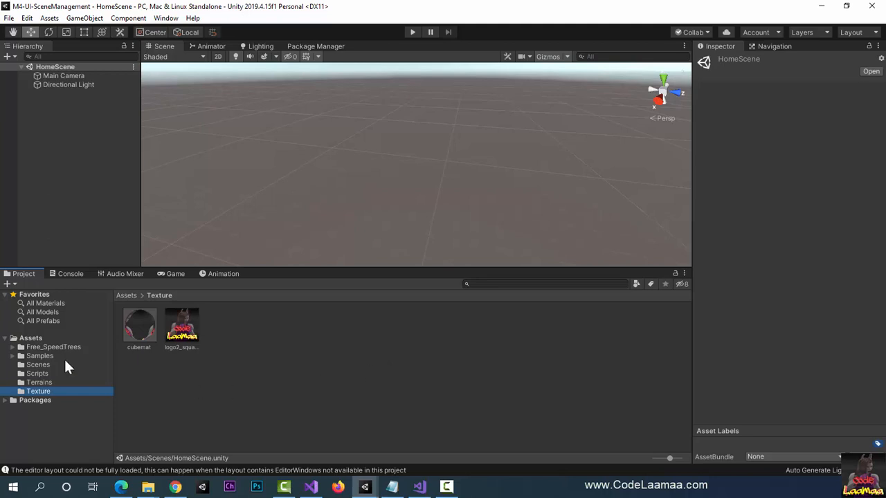
pyautogui.press('F9')
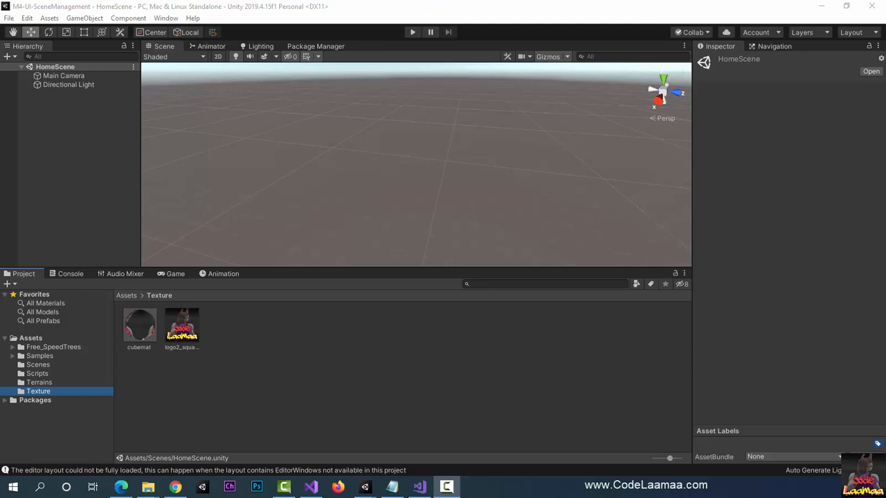
pyautogui.rightClick(239, 330)
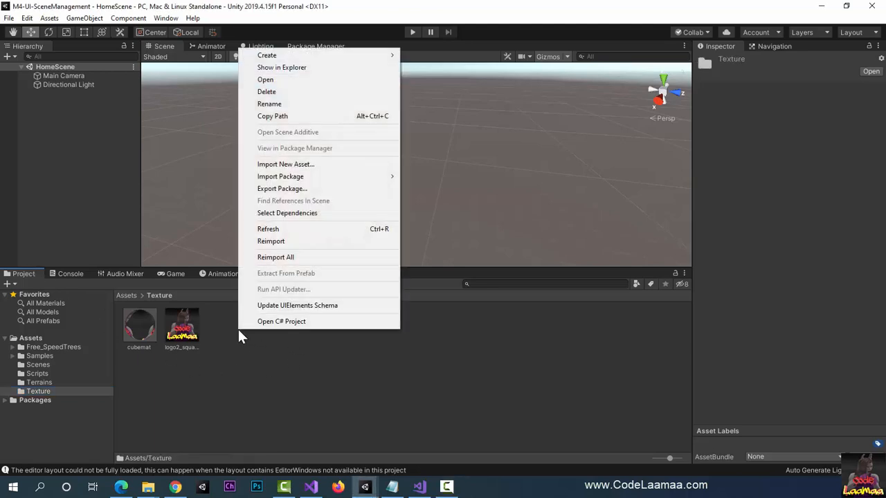
pyautogui.click(334, 68)
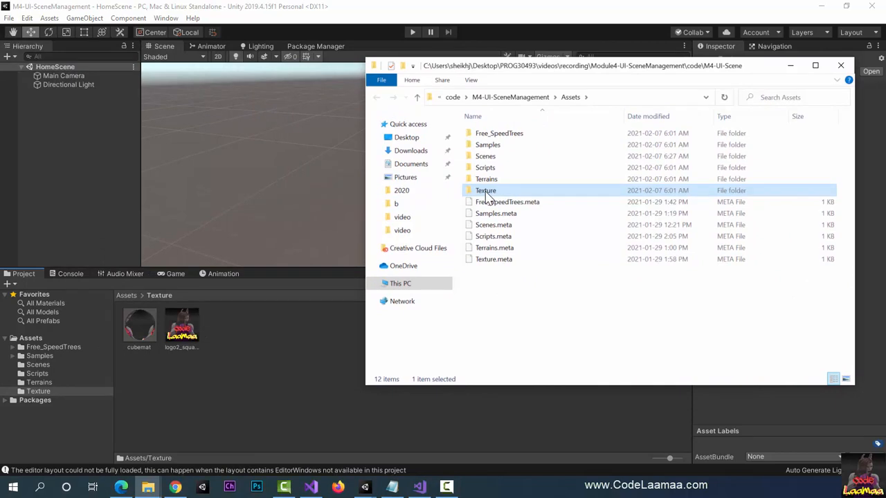
pyautogui.doubleClick(486, 196)
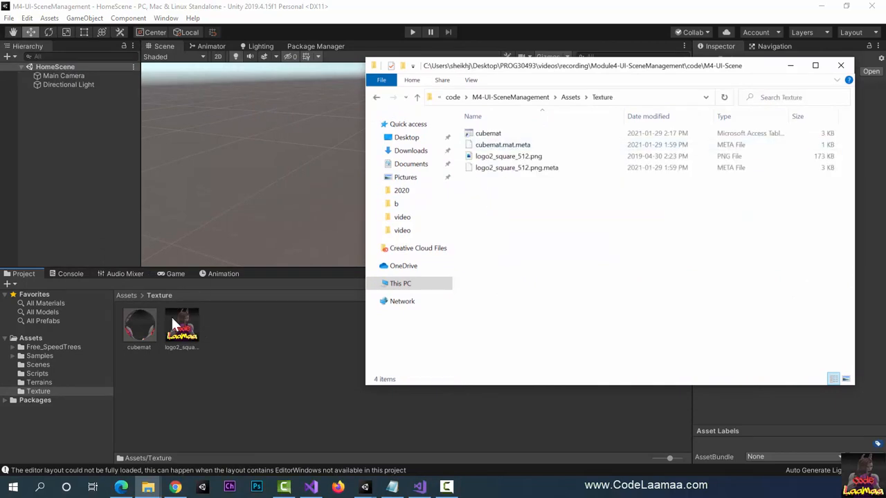
pyautogui.click(472, 81)
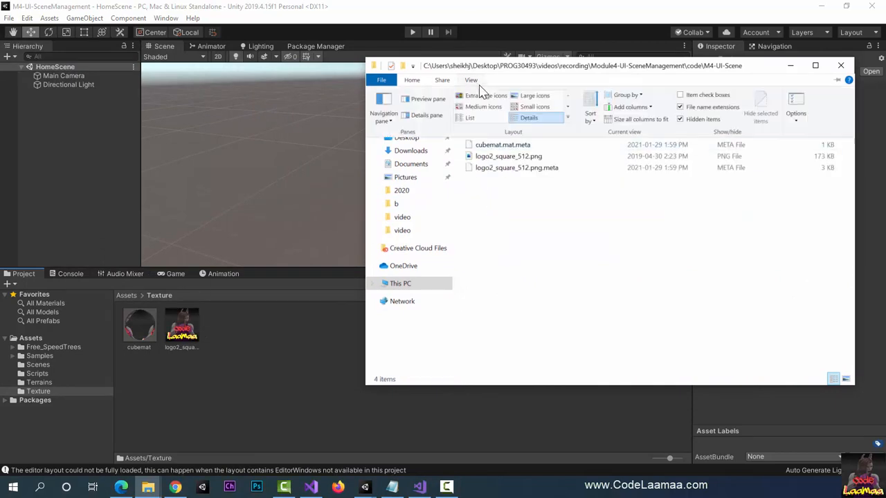
pyautogui.click(535, 96)
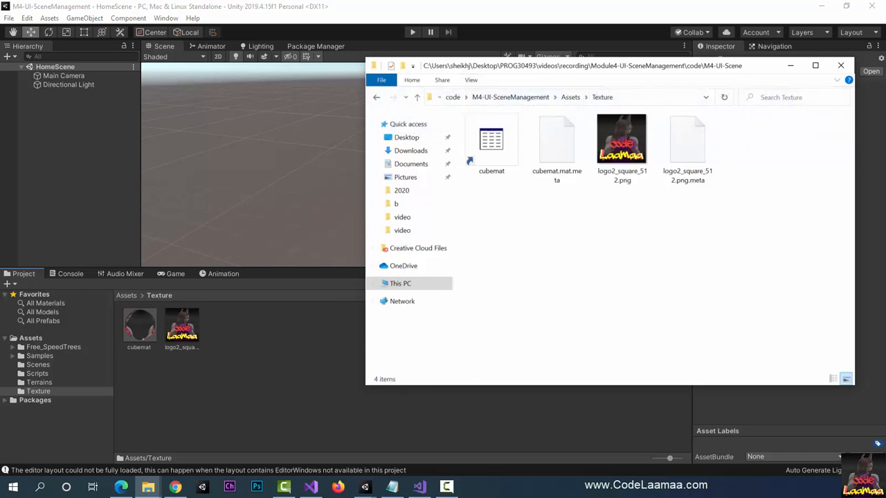
# Step: Copy battleAdversaries1.jpg and buttonImg.png from the week4-UI_SceneManagement Textures folder into the project's Texture folder, and return to Unity
pyautogui.moveTo(0, 31); pyautogui.dragTo(162, 69)
pyautogui.click(163, 173)
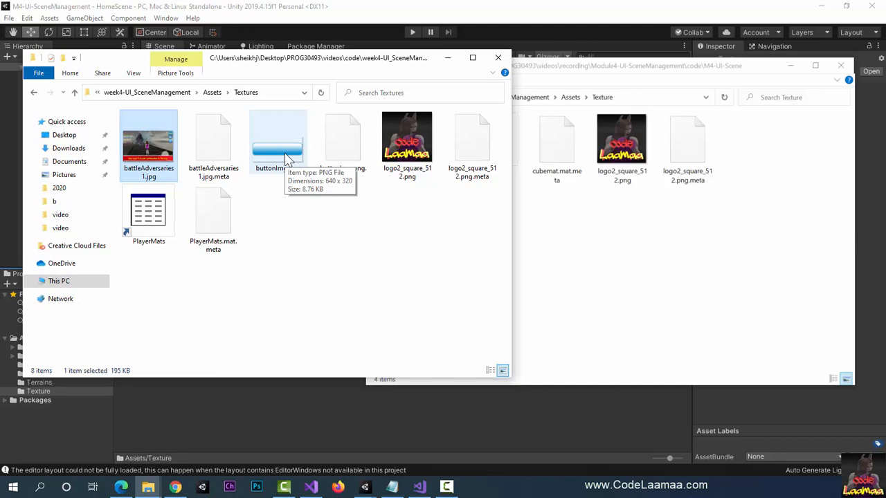
pyautogui.keyDown('ctrl'); pyautogui.click(288, 159); pyautogui.keyUp('ctrl')
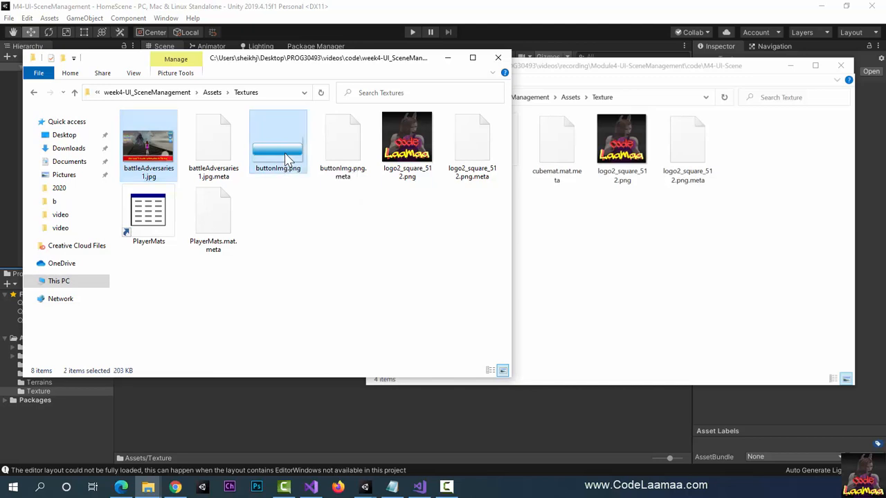
pyautogui.click(641, 244)
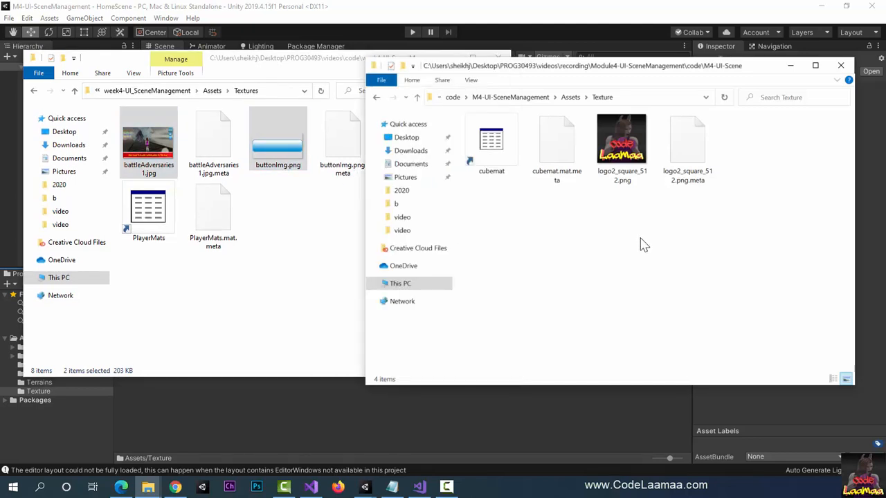
pyautogui.hotkey('ctrl', 'v')
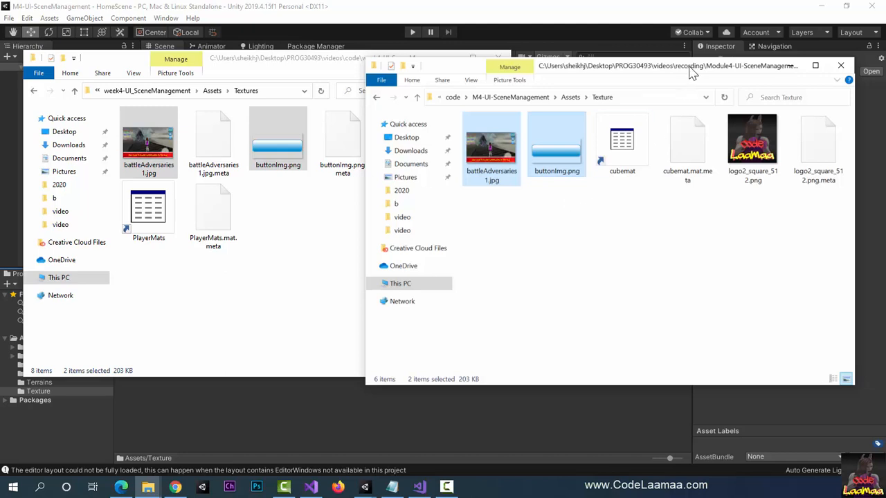
pyautogui.moveTo(692, 70); pyautogui.dragTo(0, 62)
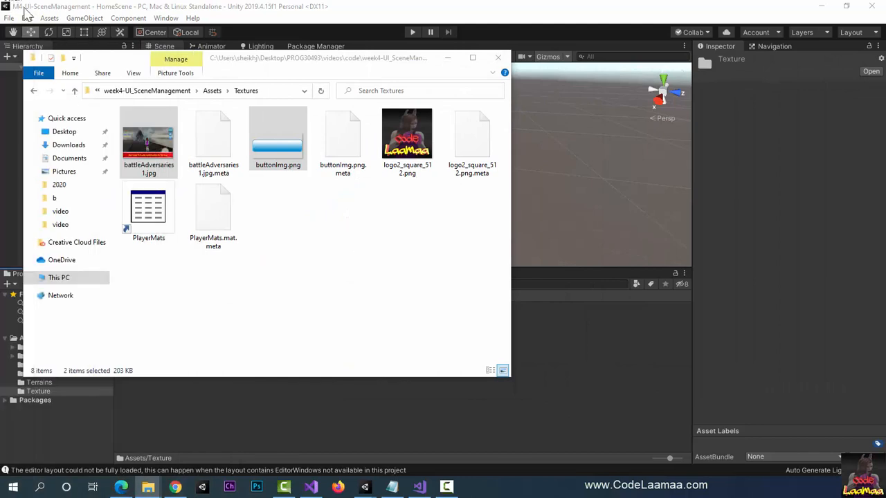
pyautogui.moveTo(335, 57); pyautogui.dragTo(0, 53)
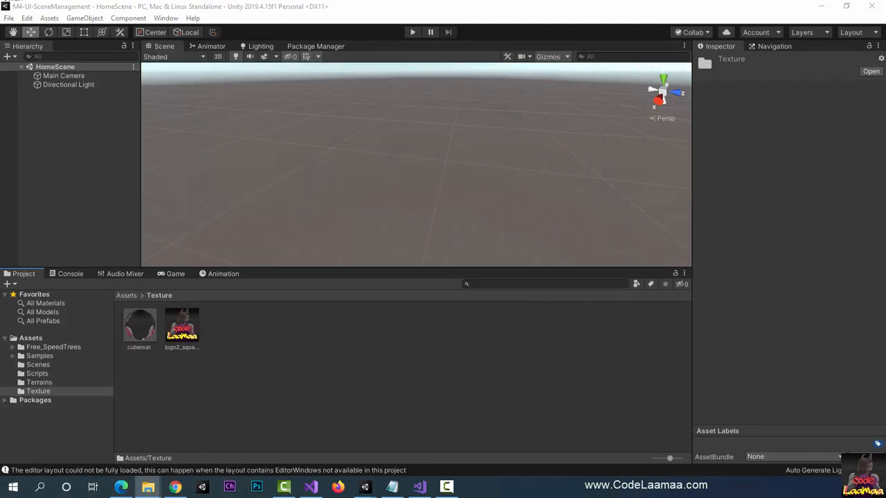
pyautogui.click(275, 12)
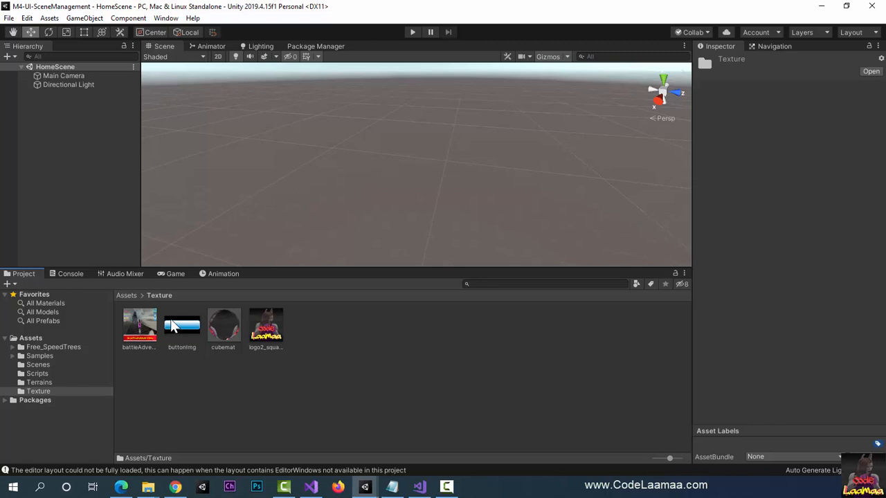
# Step: Add a UI Image to HomeScene
pyautogui.click(96, 20)
pyautogui.moveTo(165, 133)
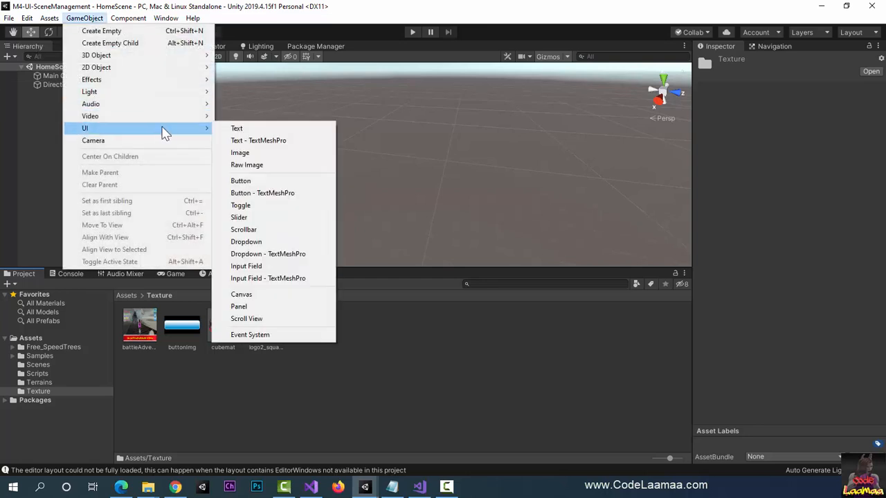
pyautogui.click(315, 154)
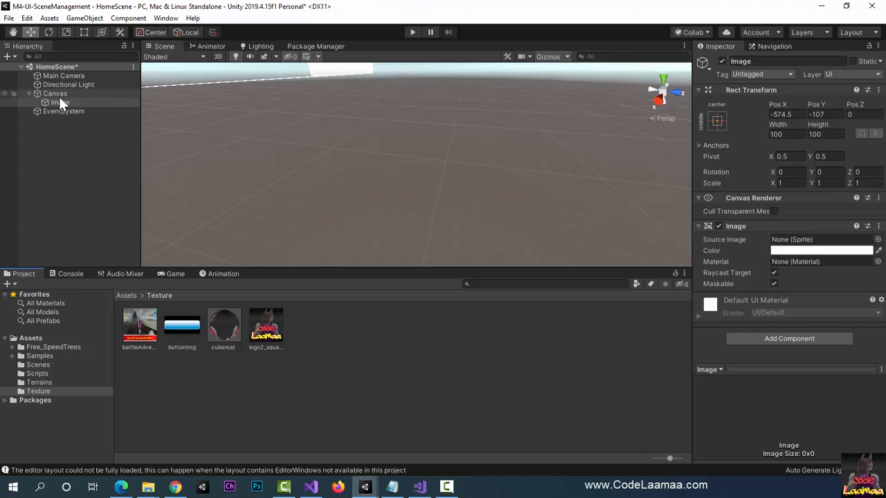
# Step: Examine the new image in the game view at 1x scale and the whole canvas from the front in the scene view
pyautogui.click(173, 275)
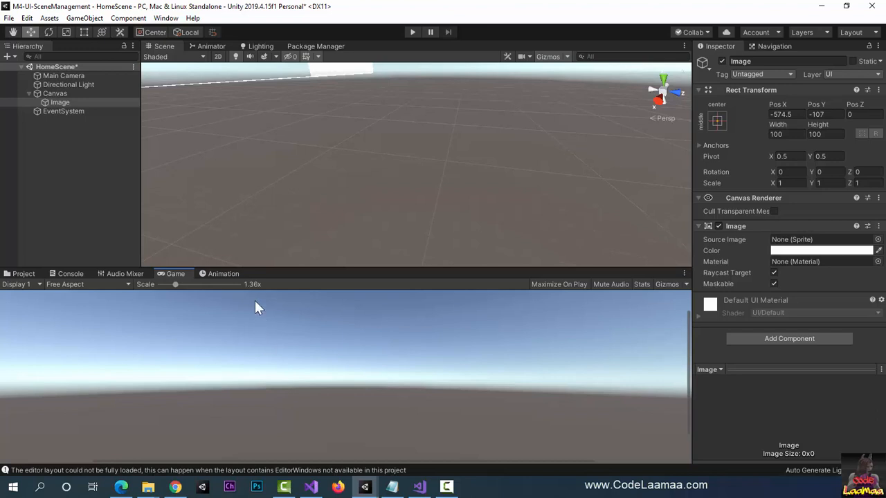
pyautogui.moveTo(178, 285); pyautogui.dragTo(153, 284)
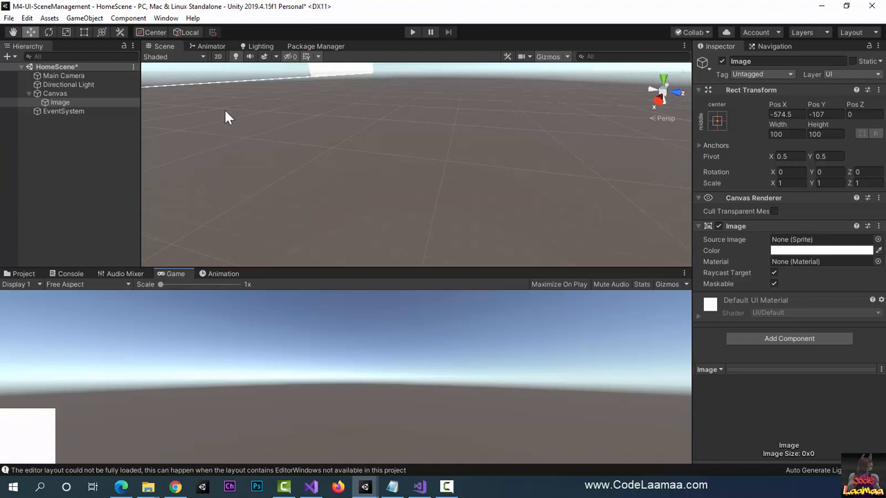
pyautogui.moveTo(217, 100); pyautogui.dragTo(292, 140, button='middle')
pyautogui.scroll(-10, 223, 112)
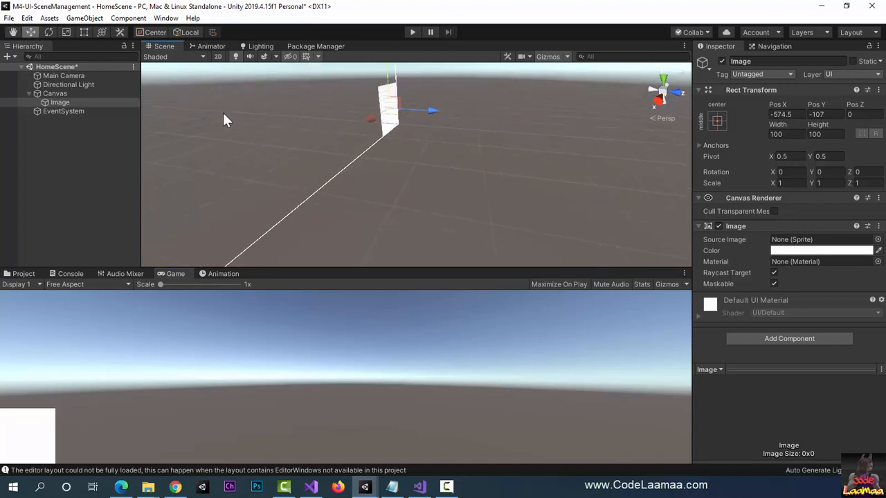
pyautogui.moveTo(234, 121); pyautogui.dragTo(409, 132, button='middle')
pyautogui.moveTo(433, 177); pyautogui.dragTo(609, 148, button='right')
pyautogui.moveTo(403, 193); pyautogui.dragTo(506, 168, button='right')
pyautogui.scroll(-8, 327, 182)
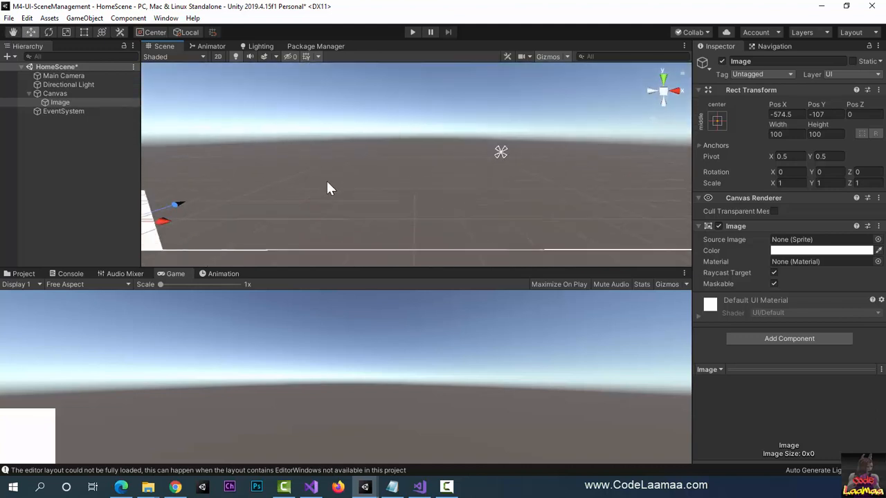
pyautogui.moveTo(360, 182); pyautogui.dragTo(294, 189, button='middle')
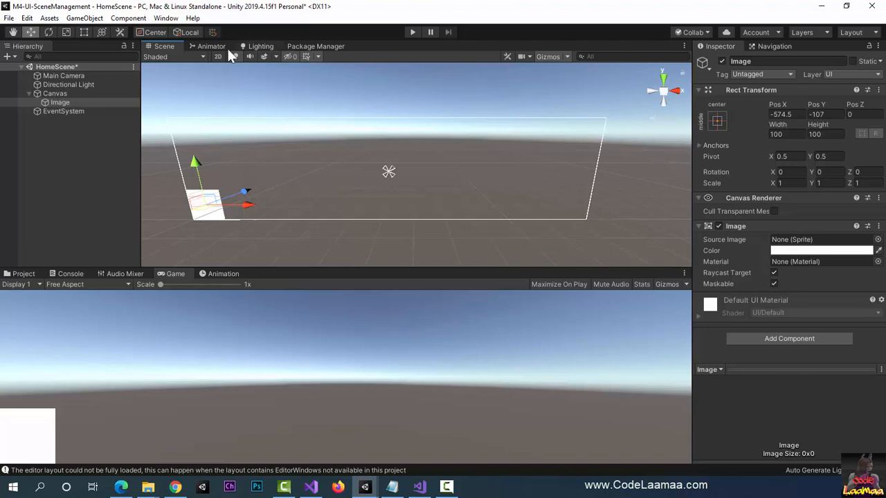
# Step: Rename the canvas's Image object as BackgroundImage
pyautogui.click(47, 102)
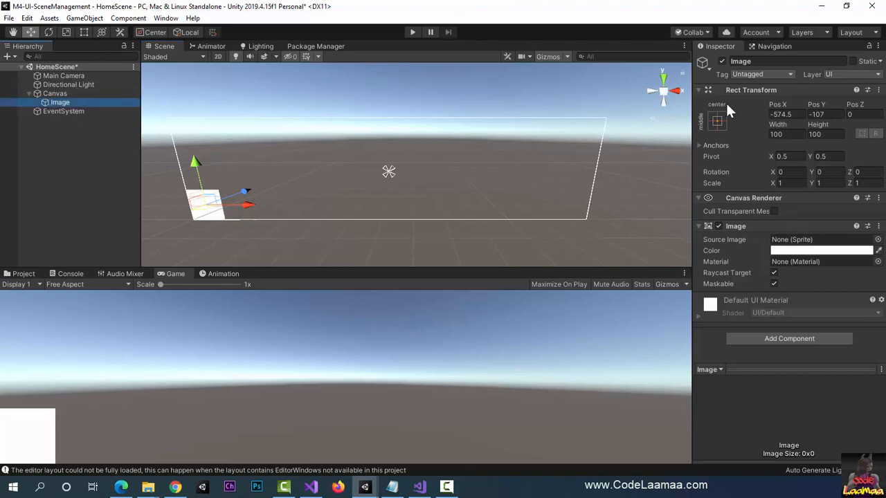
pyautogui.click(794, 59)
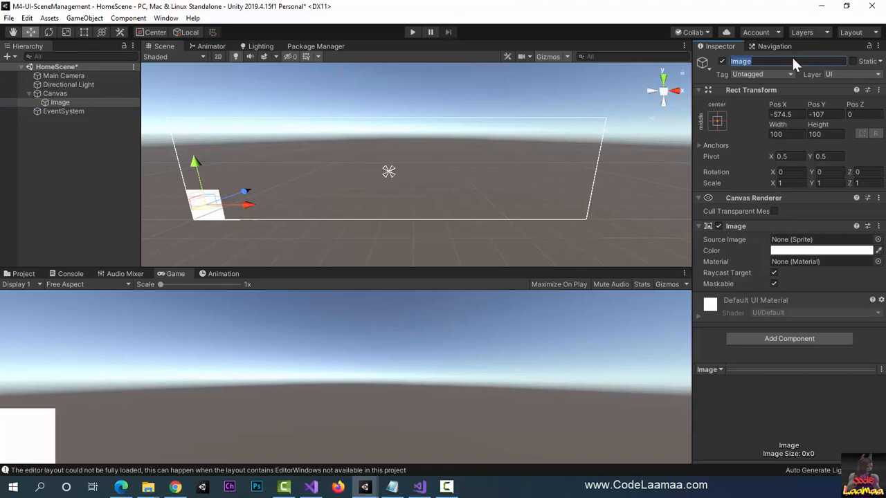
pyautogui.write('BackgroundImage')
pyautogui.press('Return')
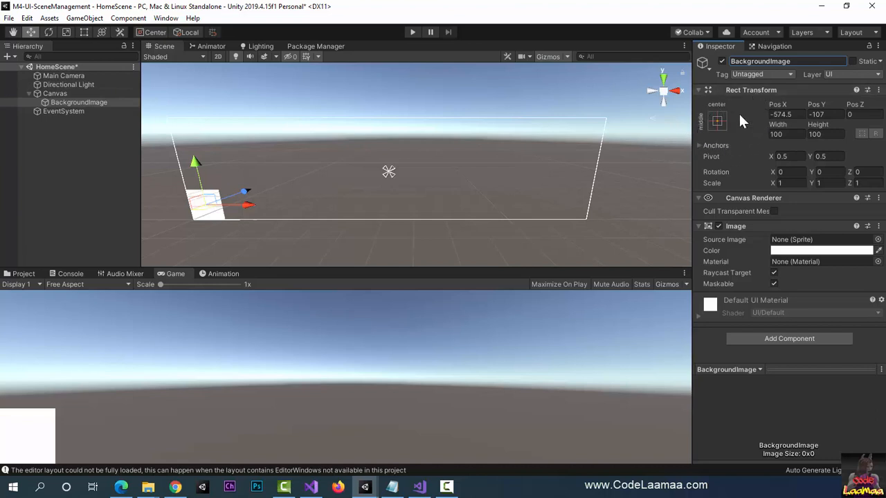
# Step: Apply the middle-center anchor preset to BackgroundImage, setting its position as well
pyautogui.click(717, 122)
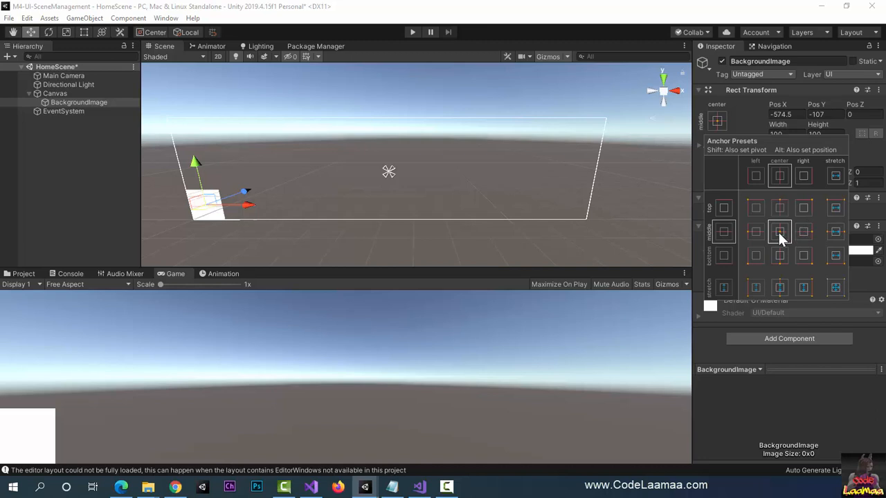
pyautogui.press('alt')
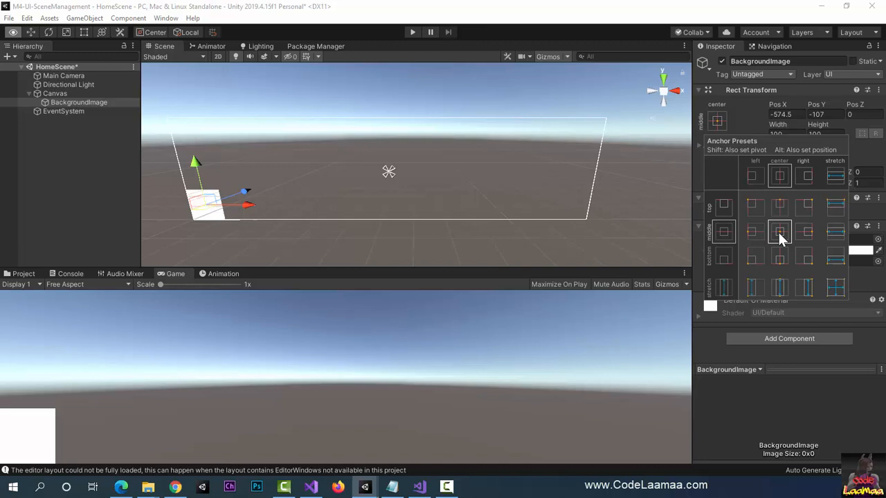
pyautogui.keyDown('alt'); pyautogui.click(778, 232); pyautogui.keyUp('alt')
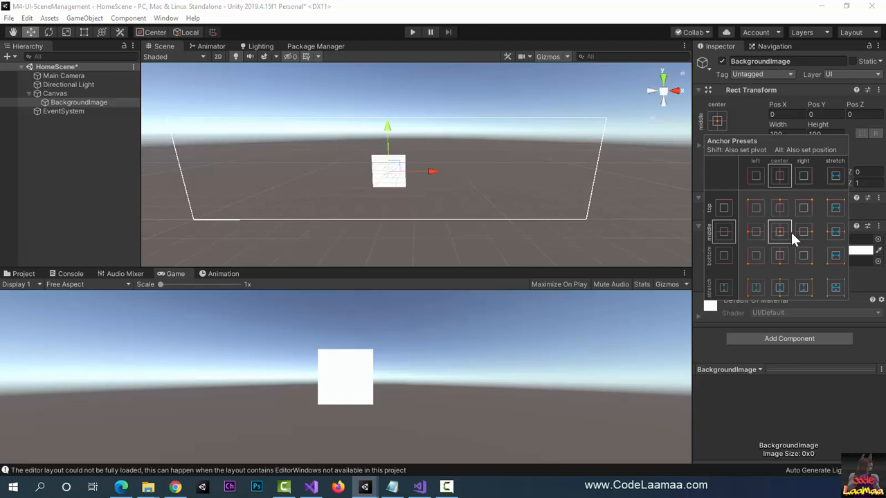
# Step: Try the middle-right and the middle-left anchor presets on BackgroundImage, setting its position as well
pyautogui.click(808, 232)
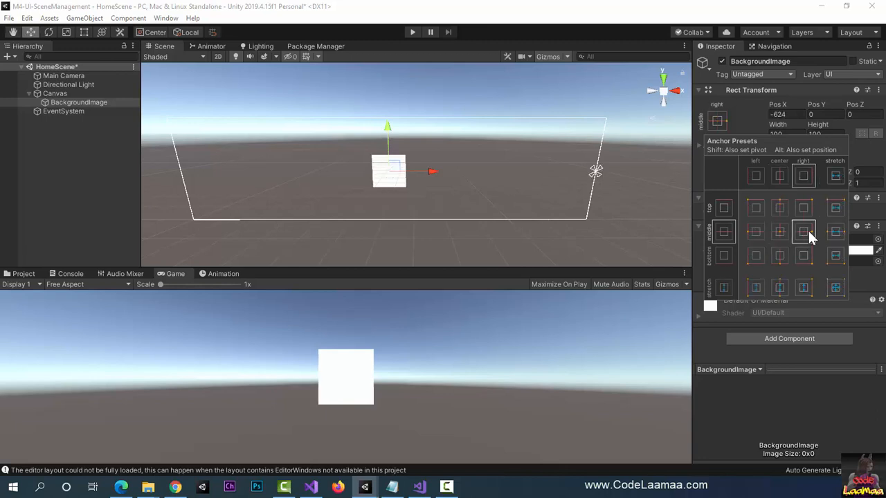
pyautogui.press('alt')
pyautogui.keyDown('alt'); pyautogui.click(808, 232); pyautogui.keyUp('alt')
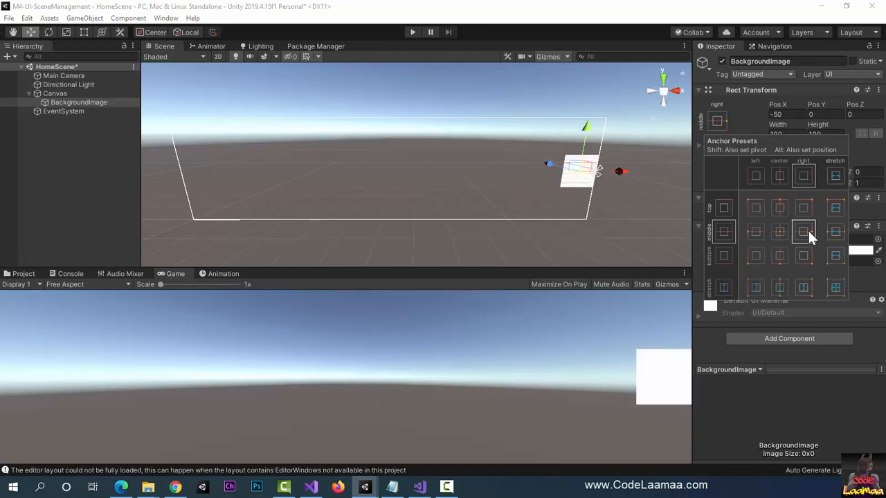
pyautogui.click(756, 232)
pyautogui.press('alt')
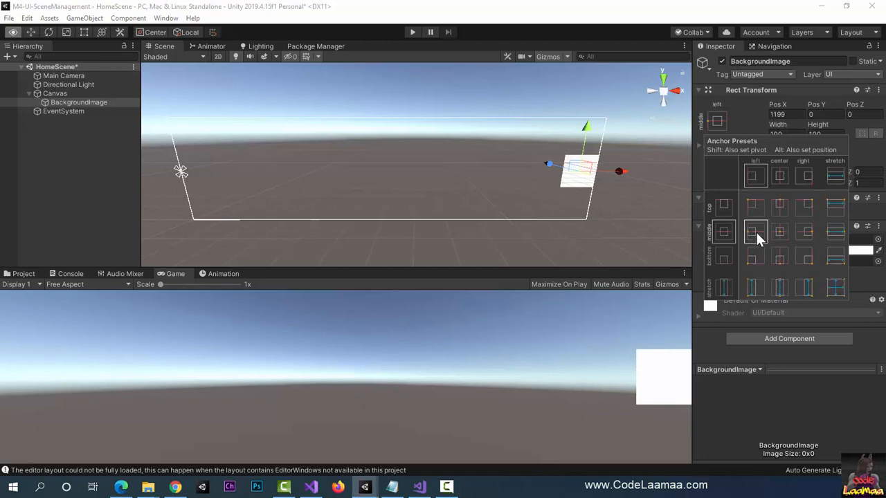
pyautogui.keyDown('alt'); pyautogui.click(755, 232); pyautogui.keyUp('alt')
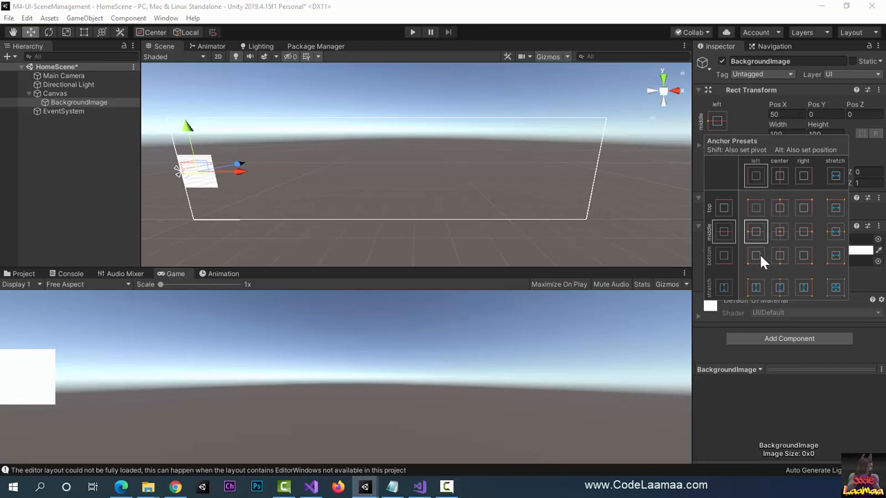
# Step: Try the top-left anchor preset on BackgroundImage, setting its position as well
pyautogui.click(755, 208)
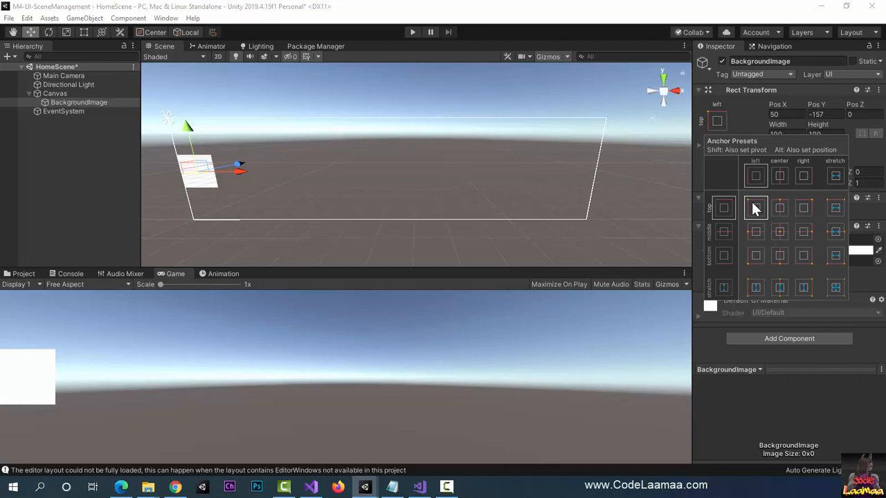
pyautogui.press('alt')
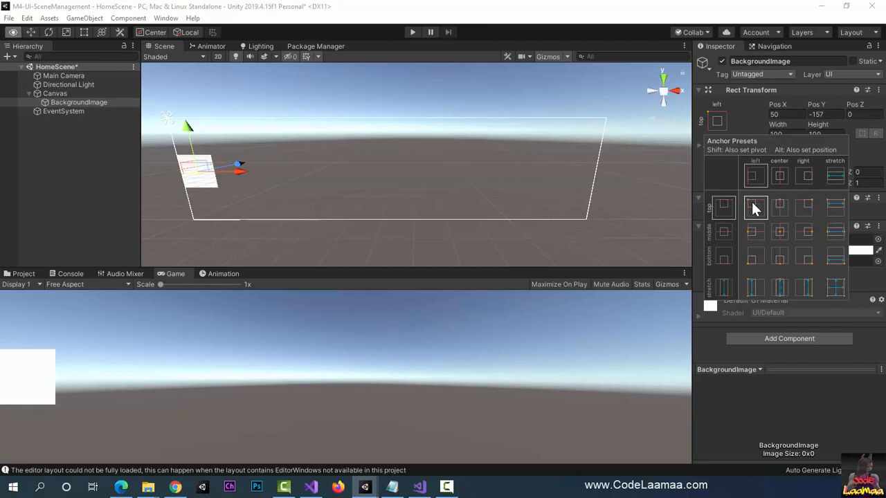
pyautogui.keyDown('alt'); pyautogui.click(755, 208); pyautogui.keyUp('alt')
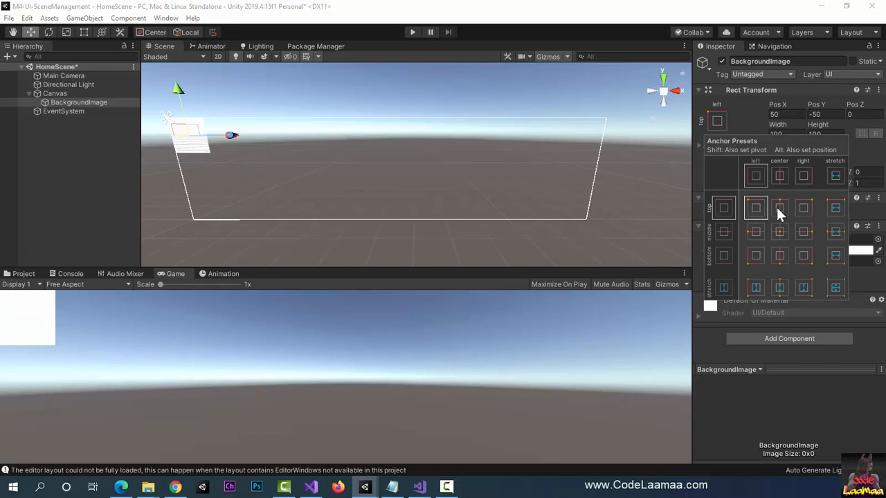
# Step: Try the top-center and the middle-center anchor presets on BackgroundImage, setting its position as well
pyautogui.click(779, 209)
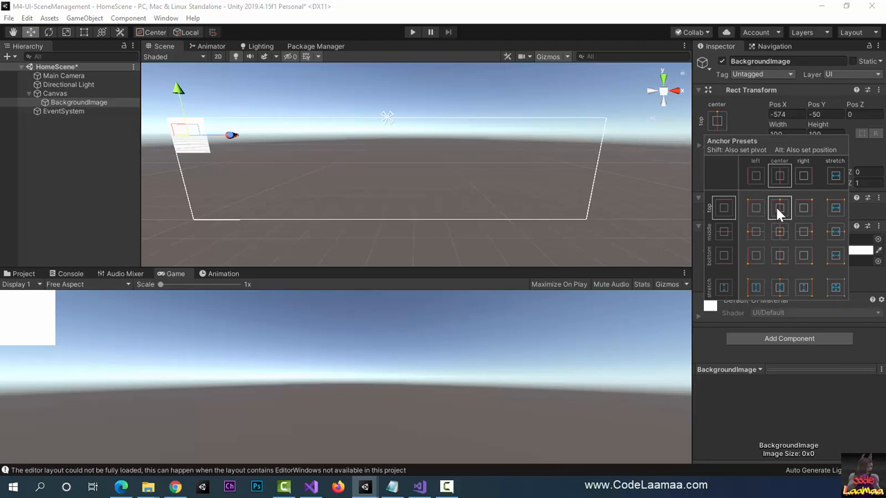
pyautogui.press('alt')
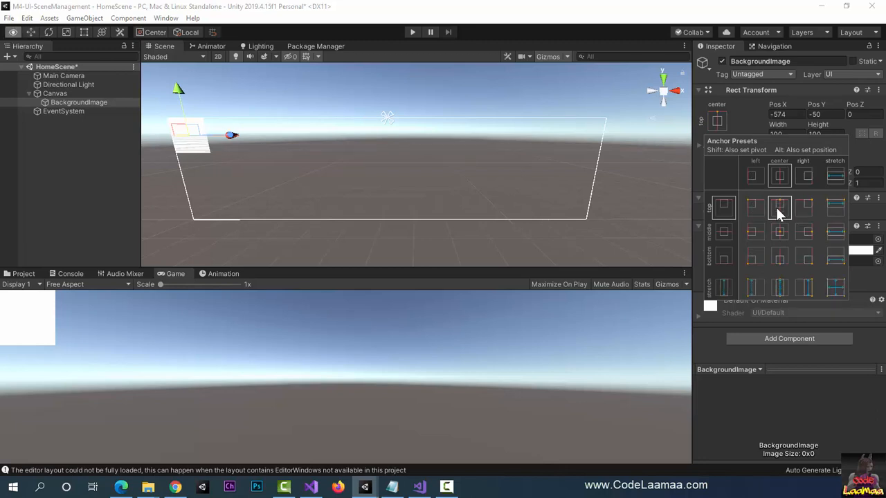
pyautogui.keyDown('alt'); pyautogui.click(776, 207); pyautogui.keyUp('alt')
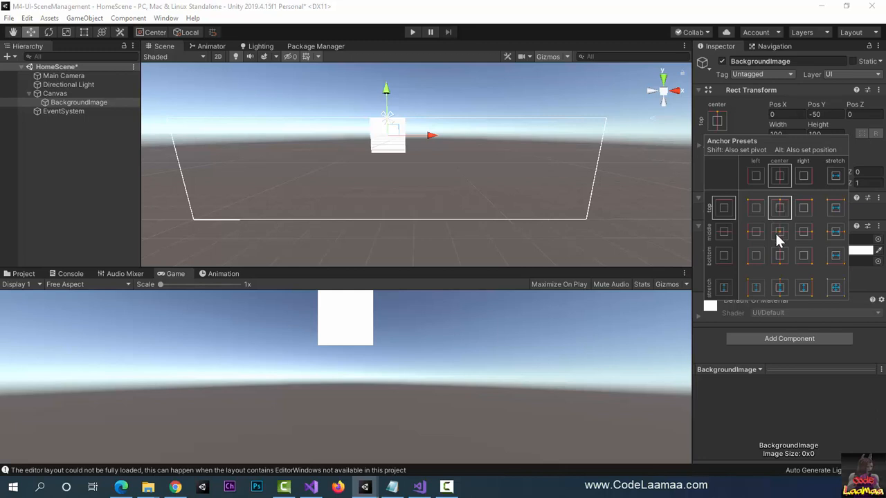
pyautogui.click(778, 234)
pyautogui.press('alt')
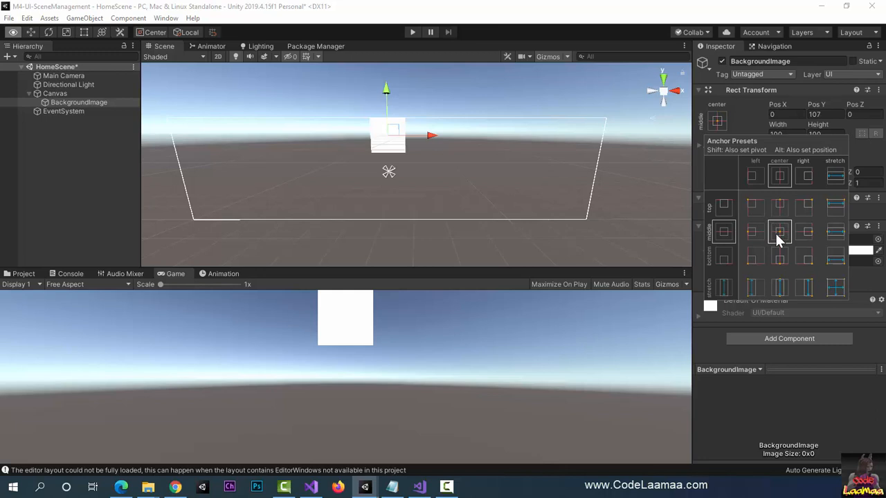
pyautogui.keyDown('alt'); pyautogui.click(777, 236); pyautogui.keyUp('alt')
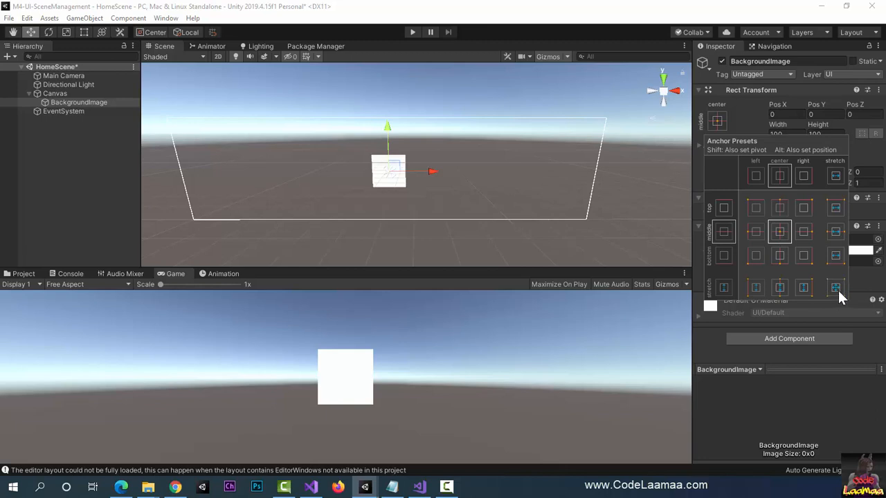
# Step: Apply the stretch-stretch anchor preset to BackgroundImage with its position set as well, so it fills the canvas
pyautogui.click(838, 291)
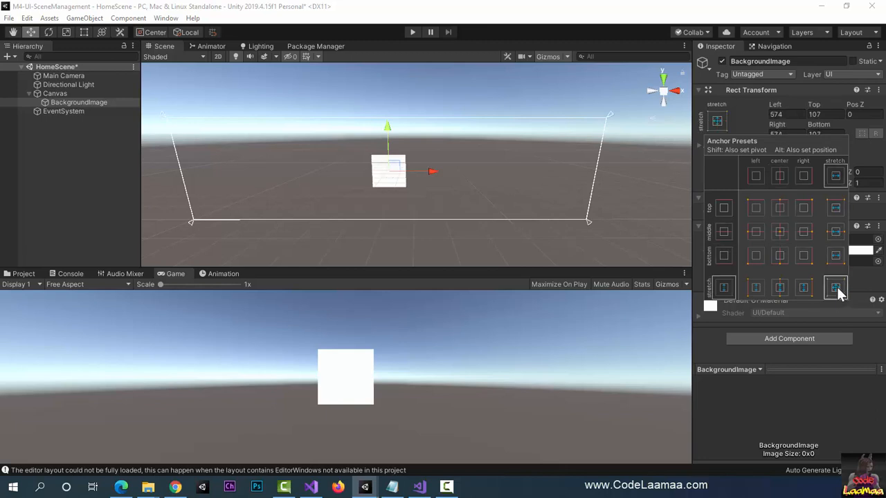
pyautogui.press('alt')
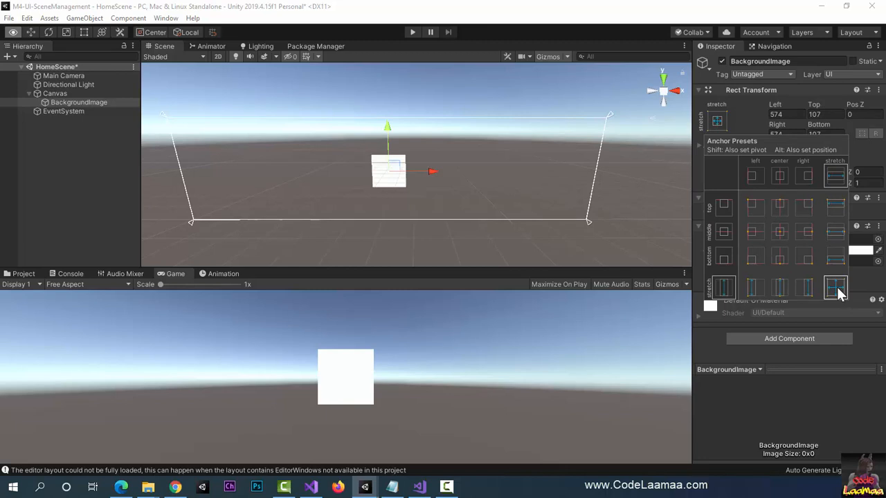
pyautogui.keyDown('alt'); pyautogui.click(836, 289); pyautogui.keyUp('alt')
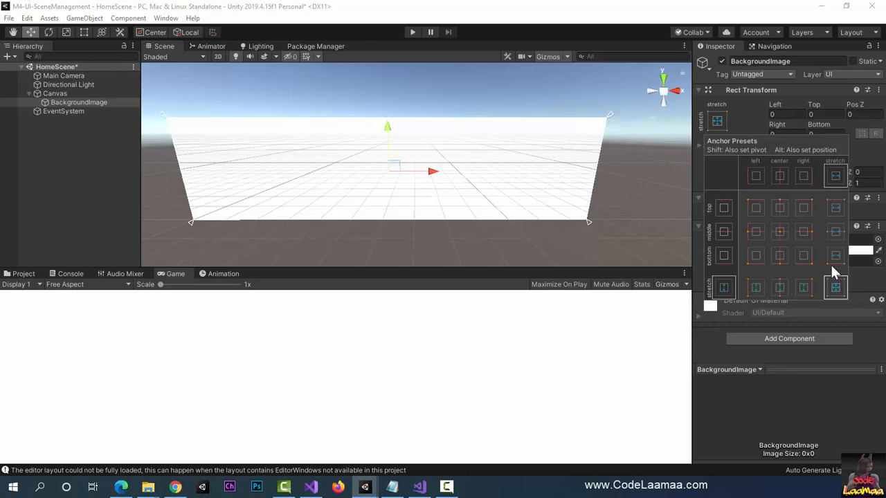
pyautogui.click(717, 125)
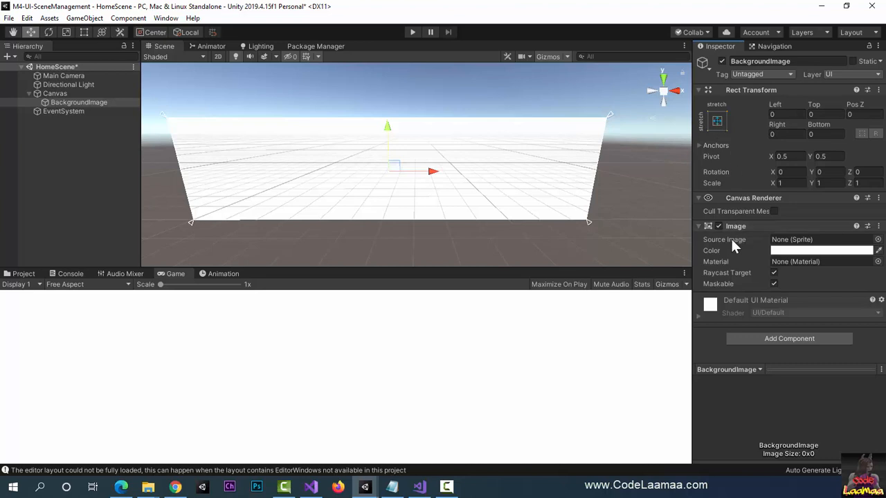
# Step: Compare the sprites offered for BackgroundImage's source image with the images in the project's Texture folder
pyautogui.click(877, 241)
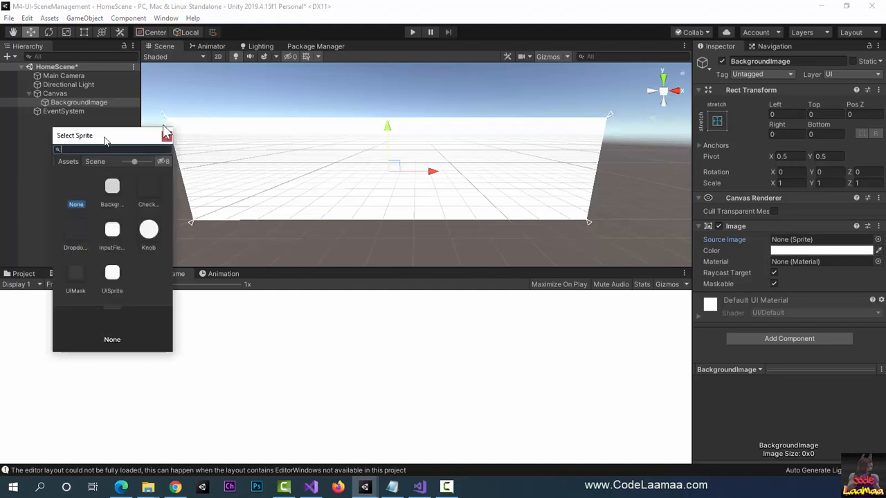
pyautogui.moveTo(104, 138); pyautogui.dragTo(386, 136)
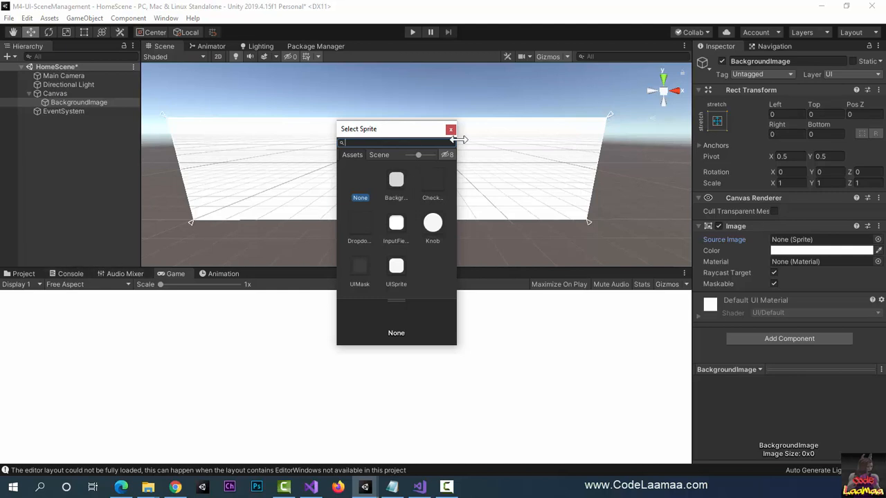
pyautogui.click(450, 128)
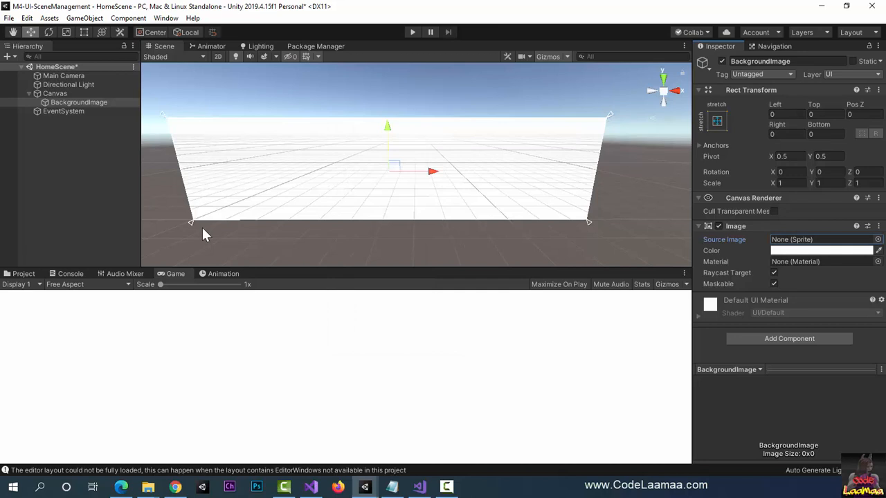
pyautogui.click(25, 273)
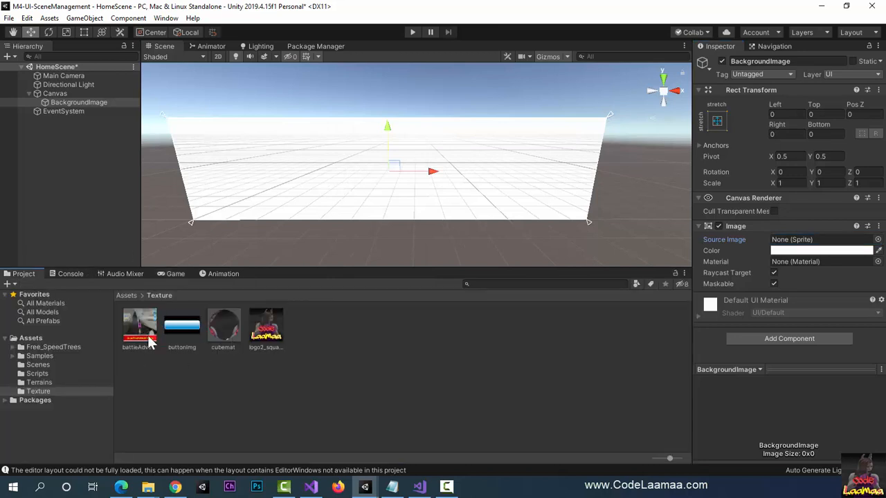
pyautogui.click(878, 239)
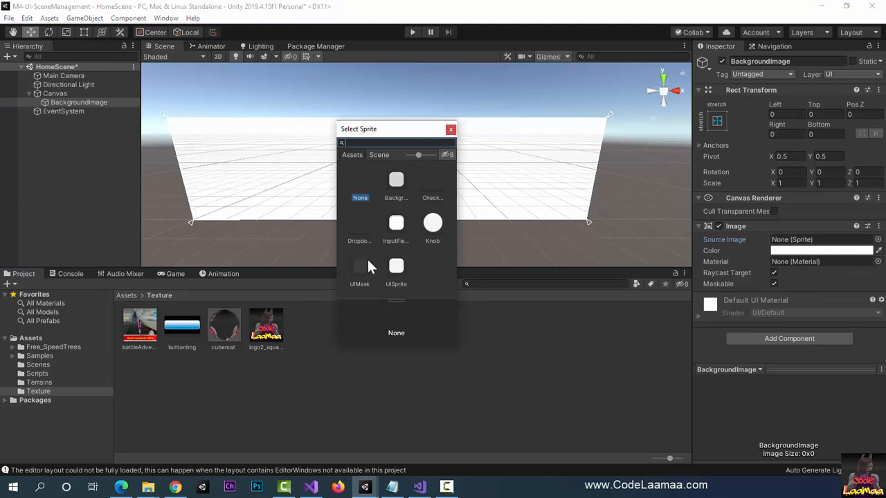
pyautogui.click(451, 130)
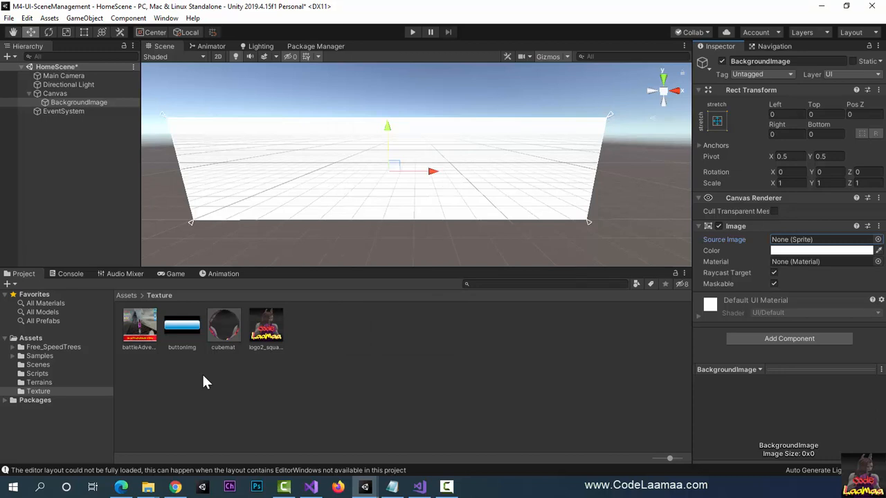
# Step: Set the battleAdversaries1 image's texture type to Sprite (2D and UI) and apply the import settings
pyautogui.click(142, 329)
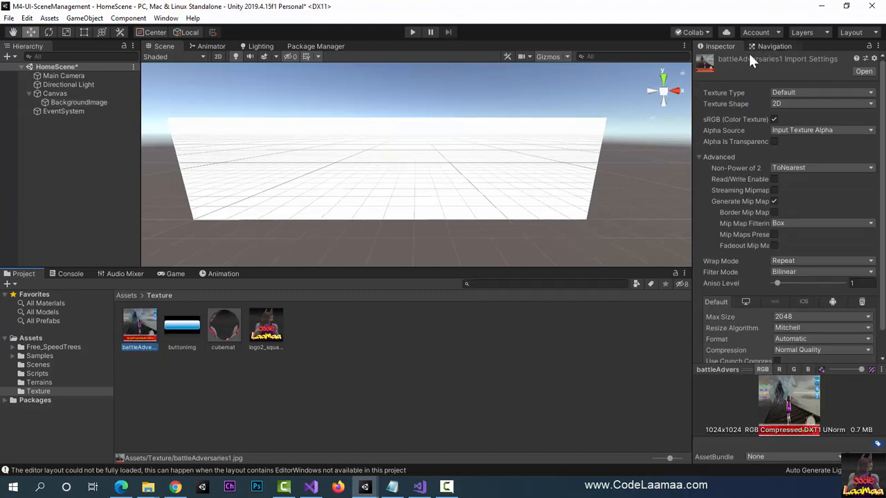
pyautogui.click(803, 93)
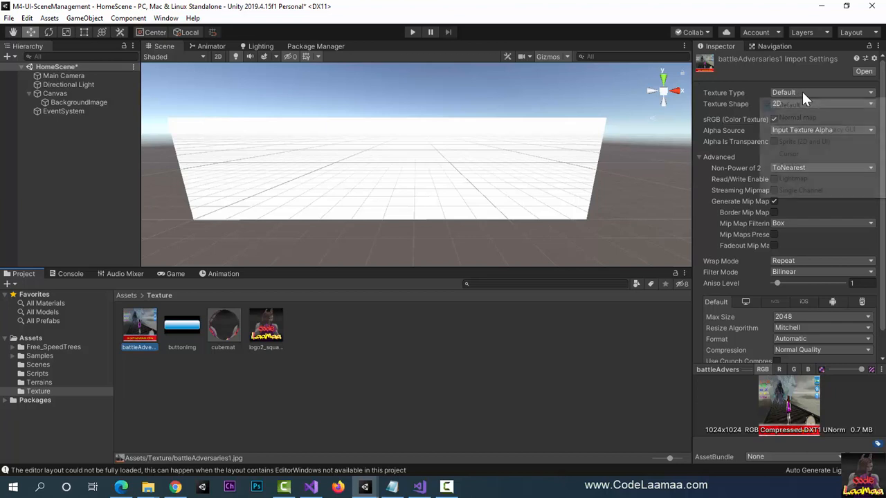
pyautogui.click(819, 145)
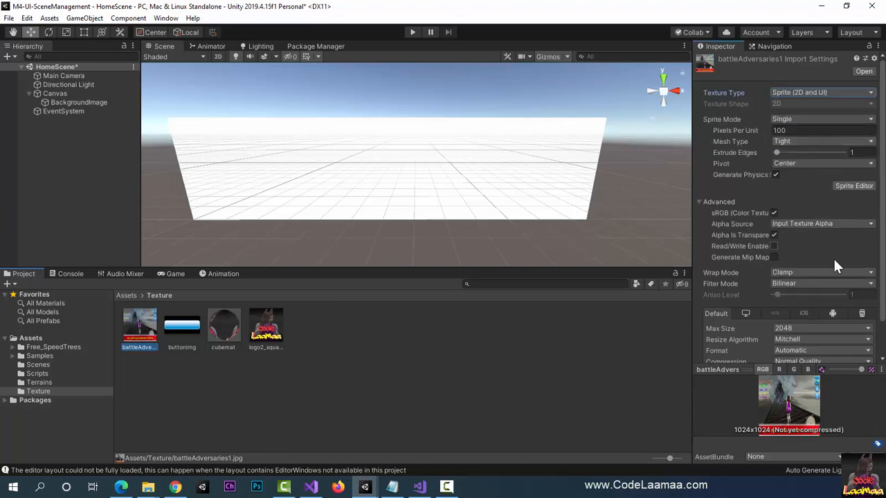
pyautogui.scroll(-1, 862, 342)
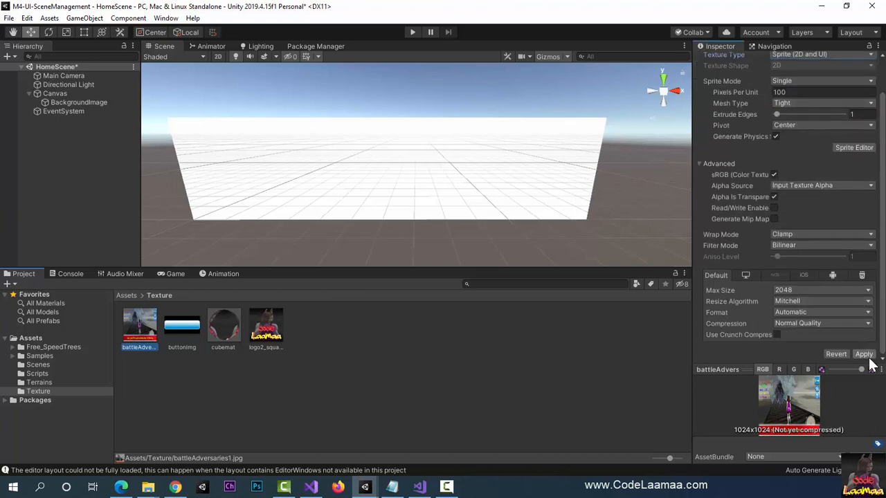
pyautogui.click(865, 355)
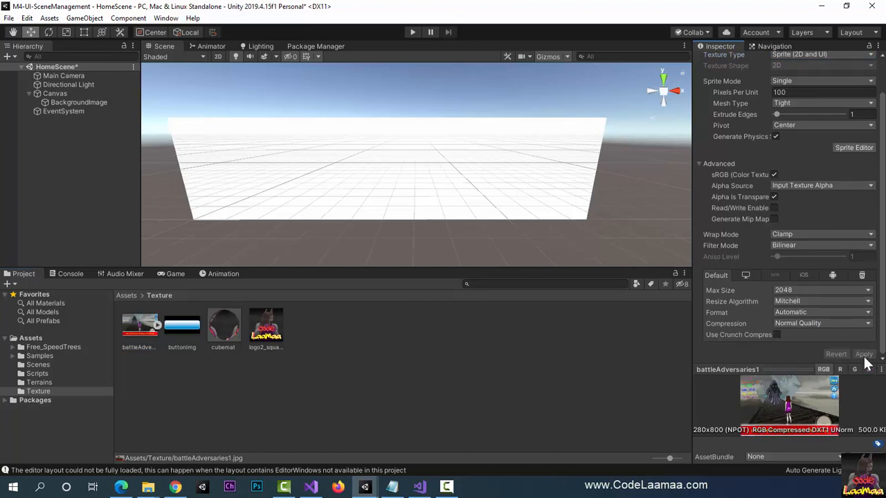
# Step: Set the buttonImg image's texture type to Sprite (2D and UI) and apply the import settings
pyautogui.click(183, 335)
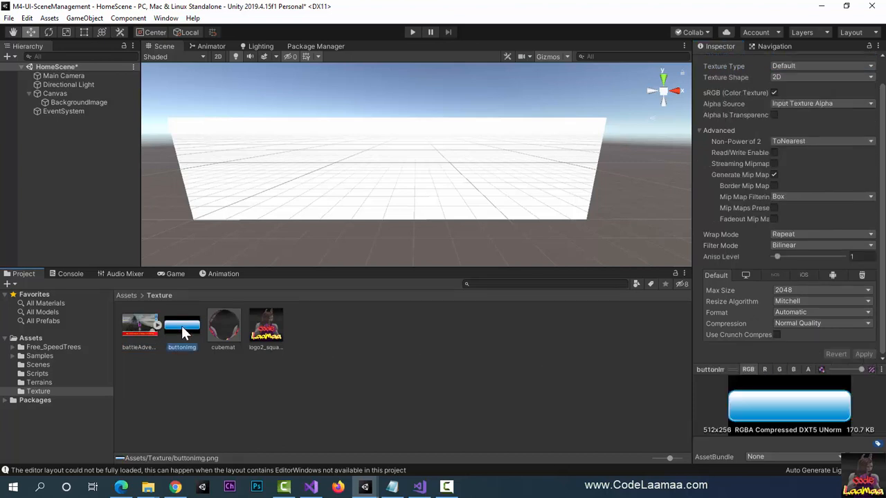
pyautogui.scroll(2, 865, 237)
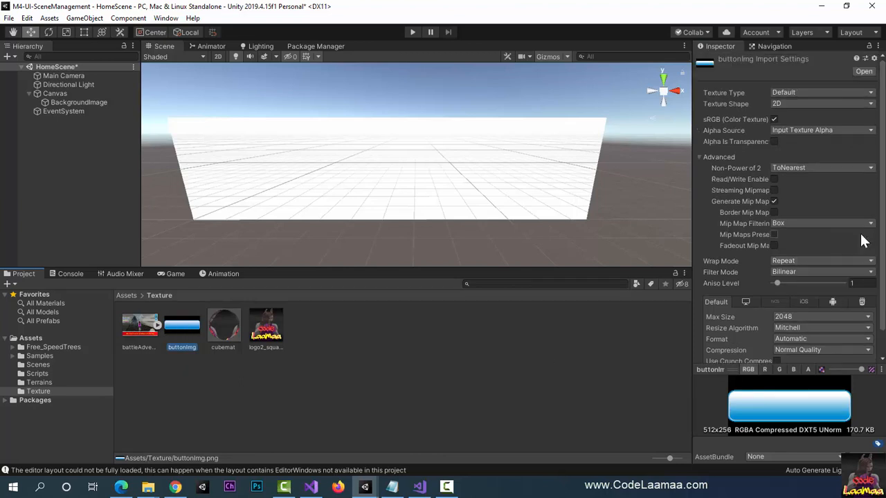
pyautogui.click(782, 94)
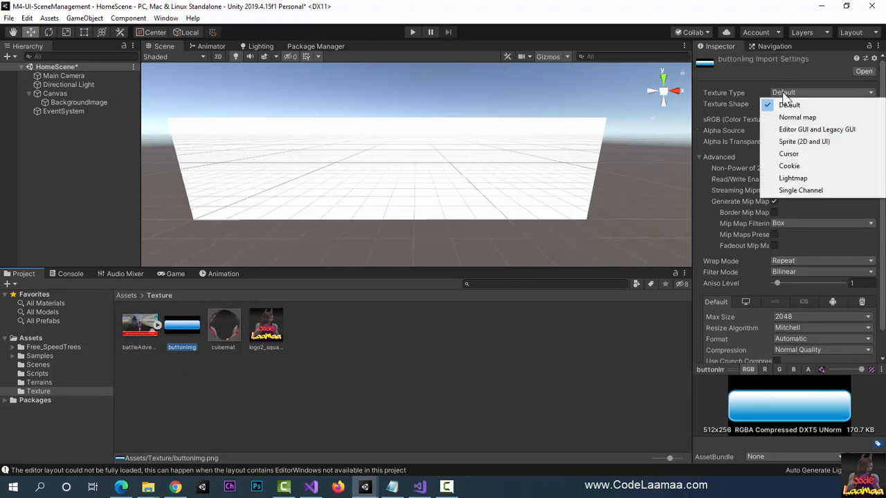
pyautogui.click(786, 141)
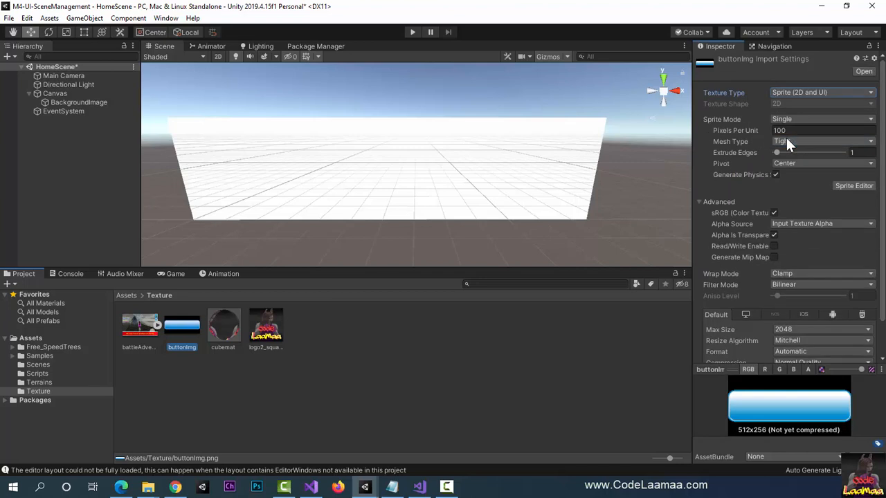
pyautogui.scroll(-3, 819, 277)
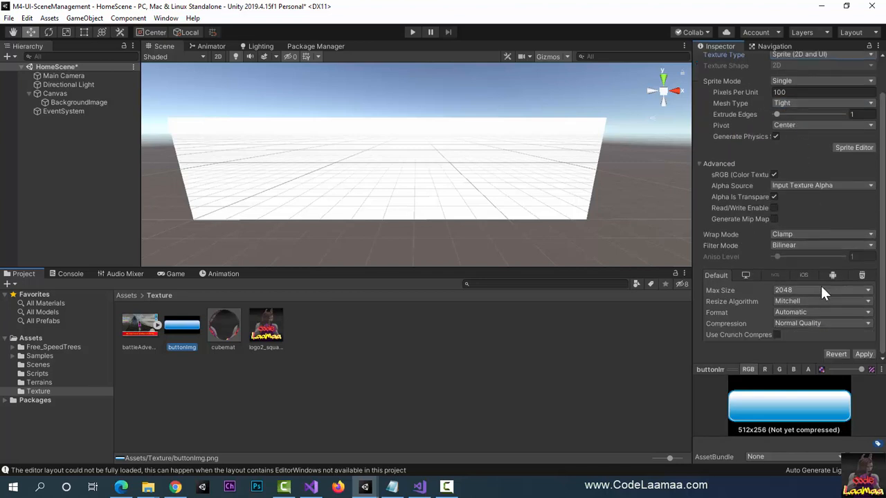
pyautogui.click(864, 356)
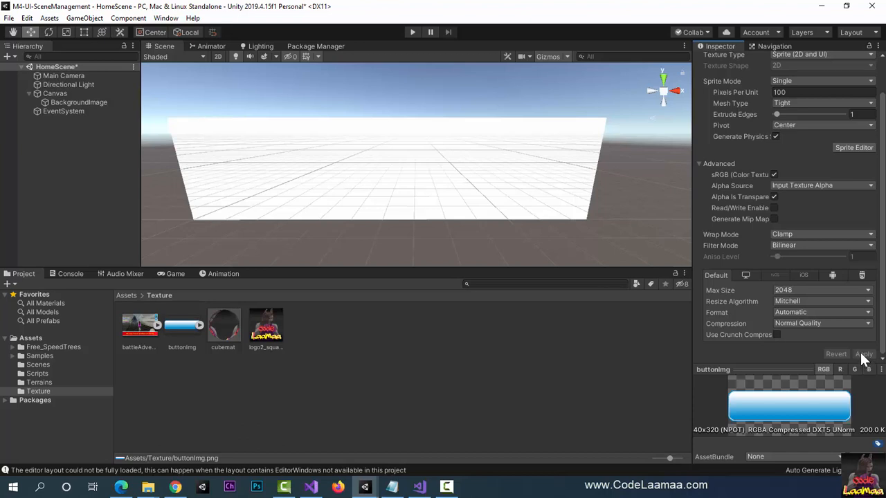
# Step: Assign the battleAdversaries1 sprite as BackgroundImage's source image and show the result in the Game view
pyautogui.click(78, 103)
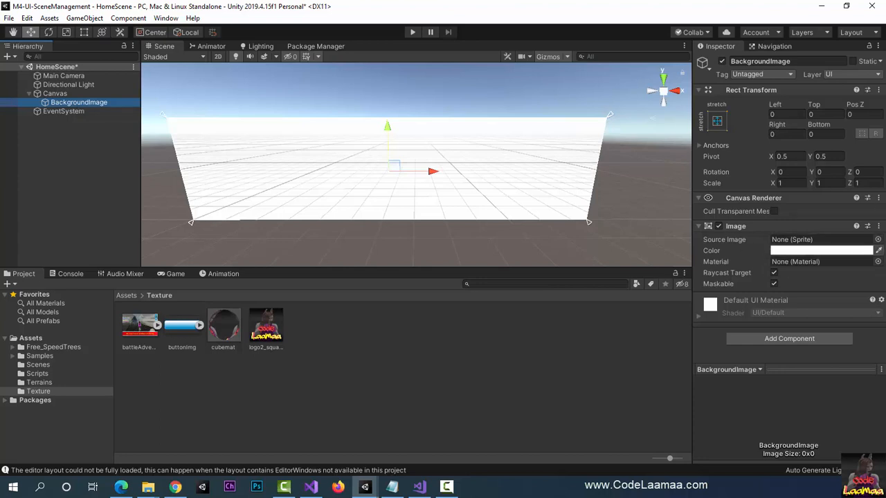
pyautogui.click(878, 239)
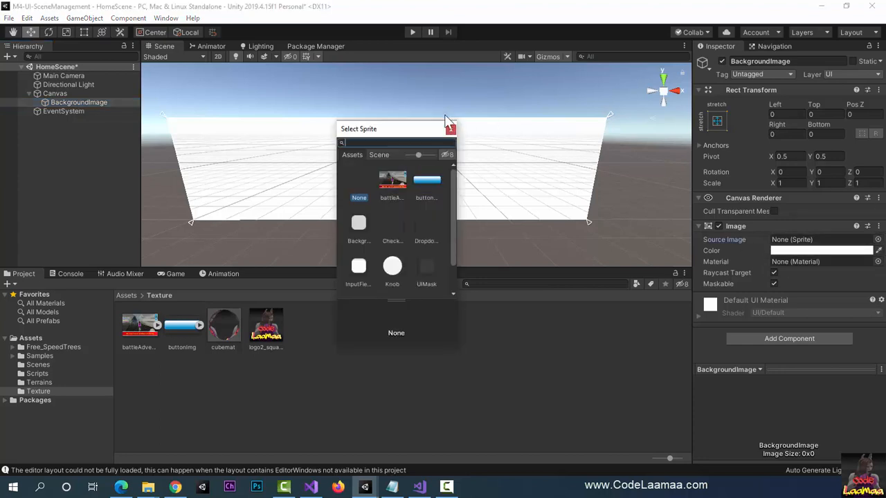
pyautogui.click(392, 181)
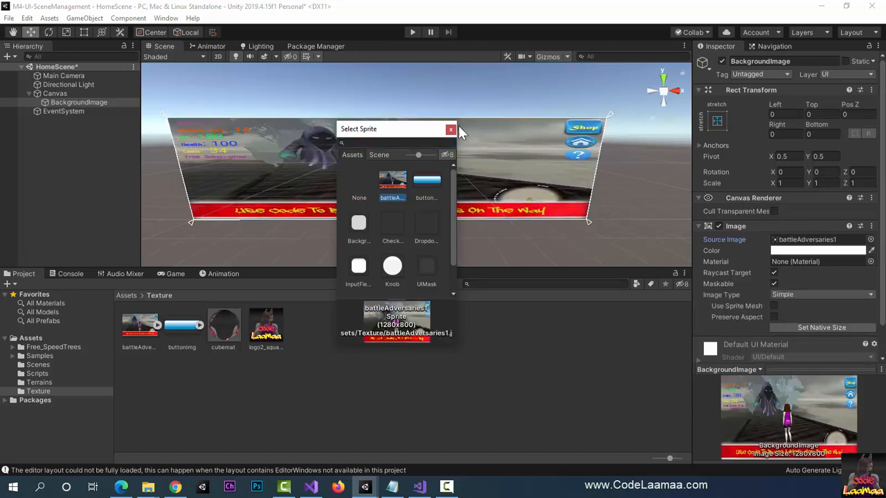
pyautogui.click(451, 128)
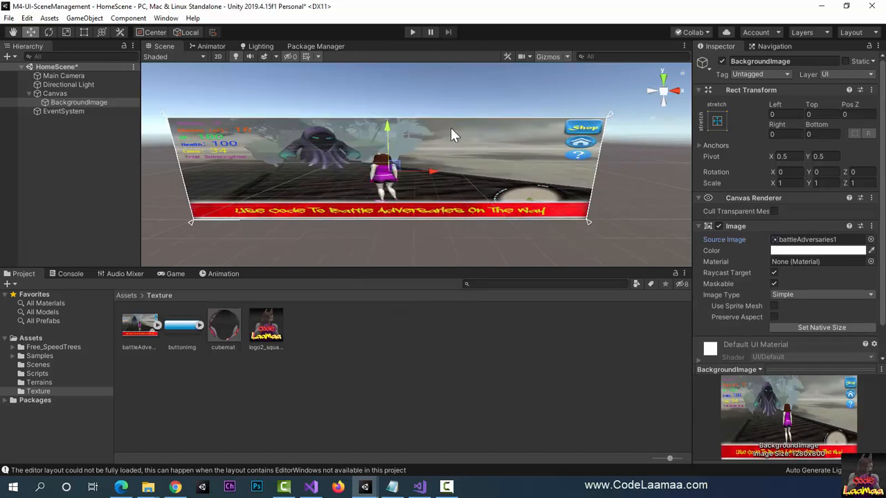
pyautogui.click(174, 273)
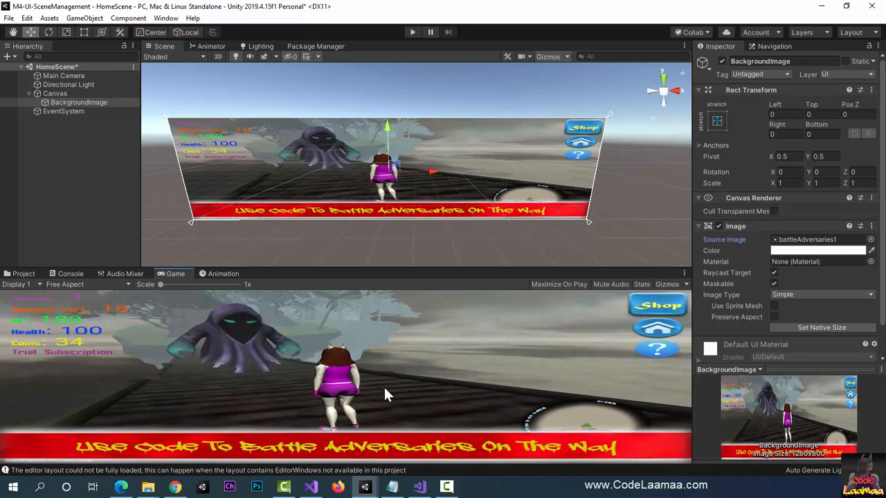
# Step: Add a TextMeshPro button to the canvas and bring the TMP Importer window into view
pyautogui.click(96, 19)
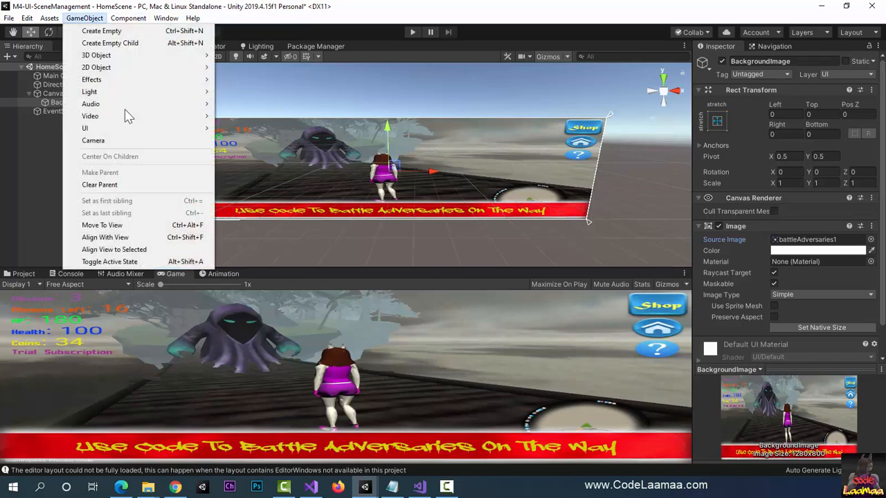
pyautogui.moveTo(149, 132)
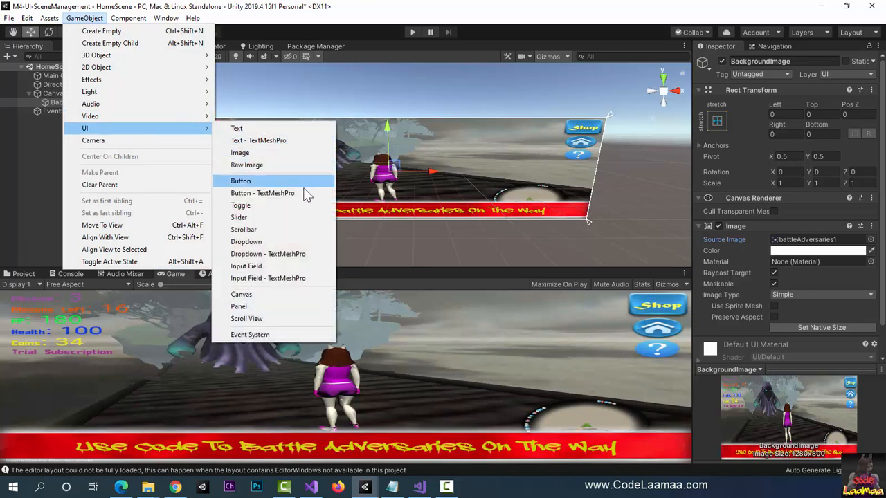
pyautogui.click(270, 194)
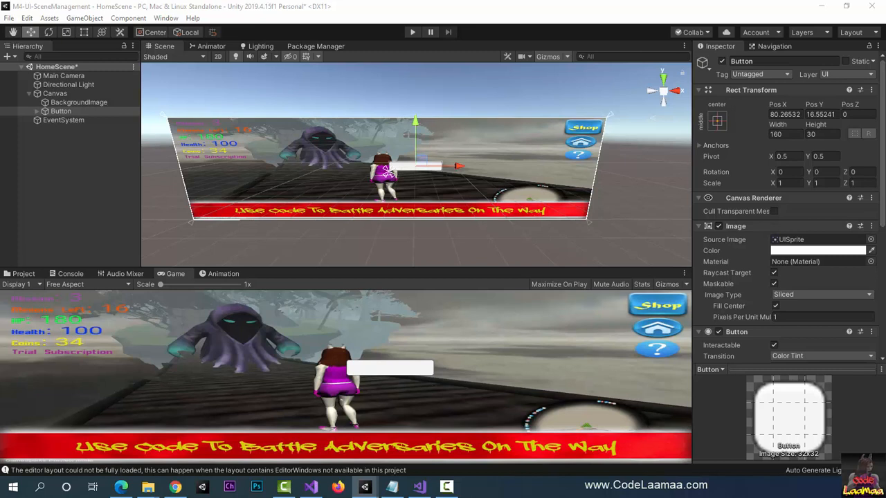
pyautogui.moveTo(2, 323); pyautogui.dragTo(317, 175)
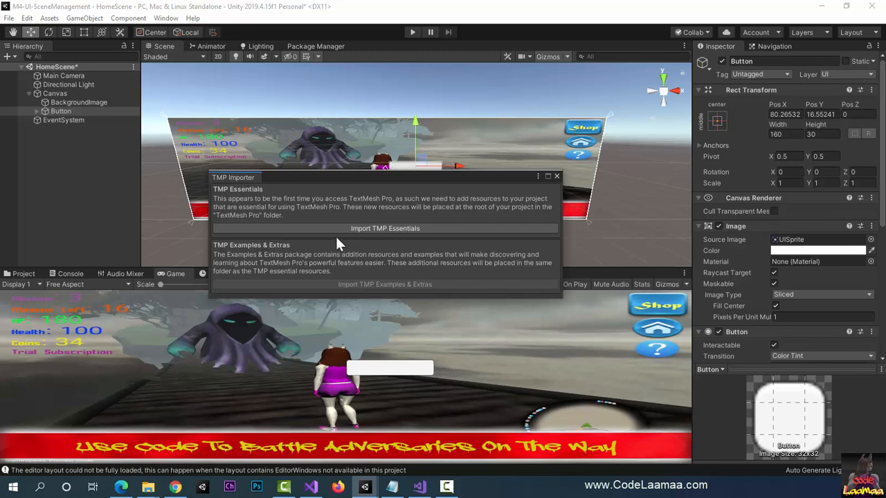
# Step: Import the TMP Essentials resources and close the TMP Importer window
pyautogui.click(415, 229)
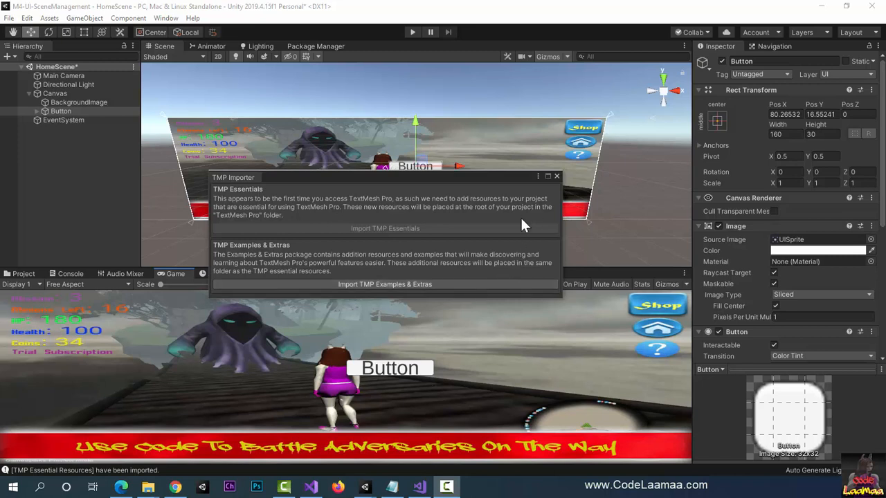
pyautogui.click(557, 176)
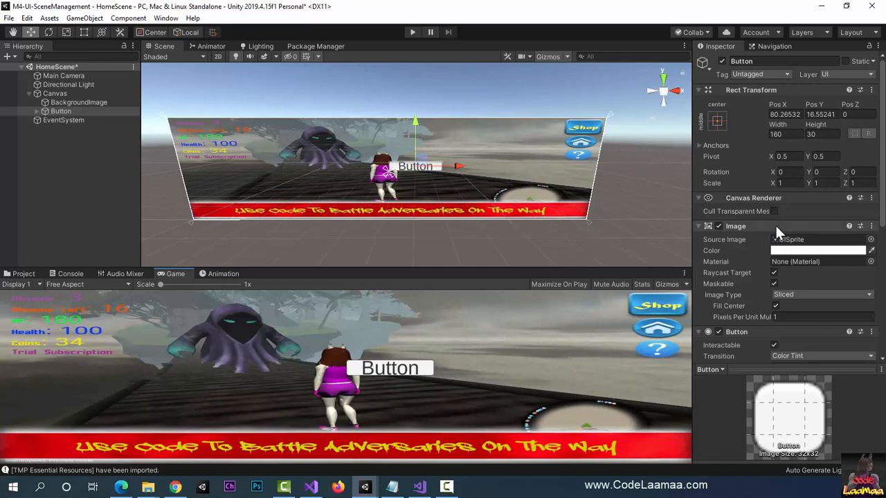
# Step: Anchor and position the button at the canvas's bottom center, and raise it to a Pos Y of about 36
pyautogui.click(718, 122)
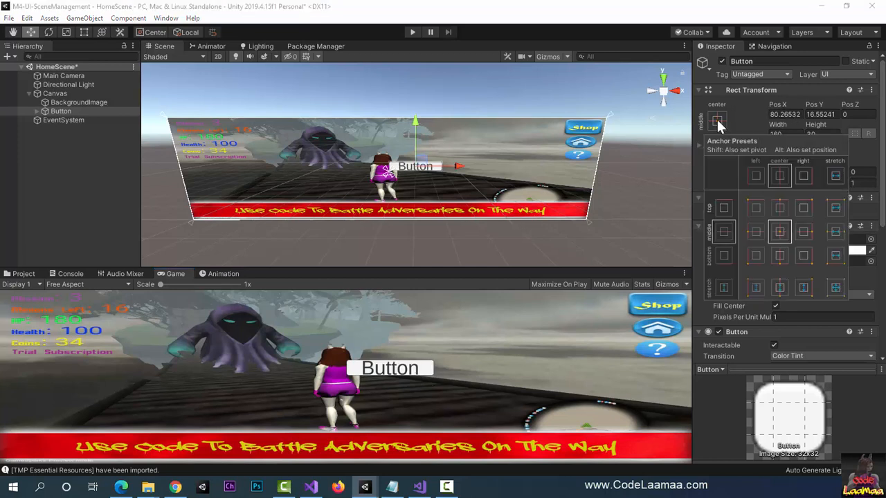
pyautogui.click(779, 256)
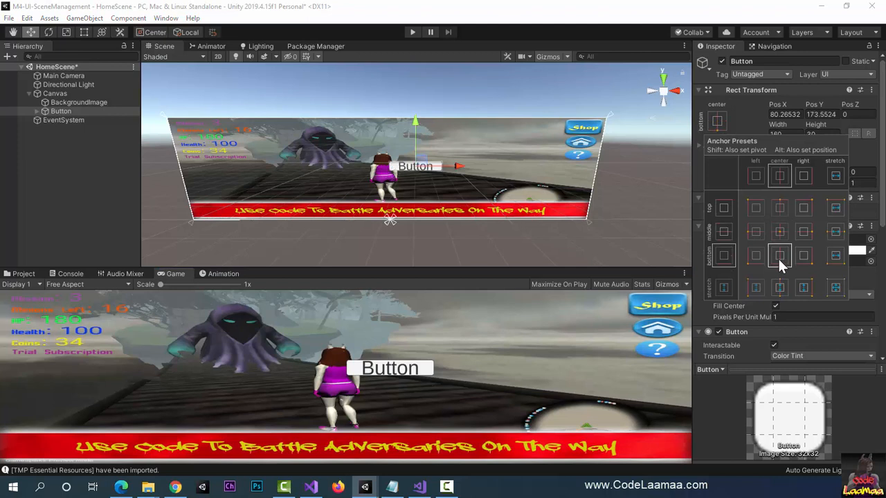
pyautogui.hotkey('shift', 'alt')
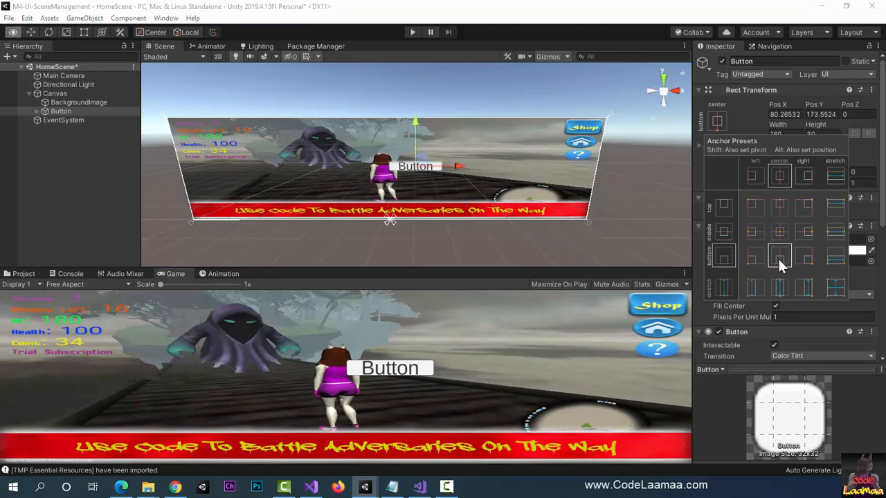
pyautogui.keyDown('alt'); pyautogui.keyDown('shift'); pyautogui.click(779, 258); pyautogui.keyUp('shift'); pyautogui.keyUp('alt')
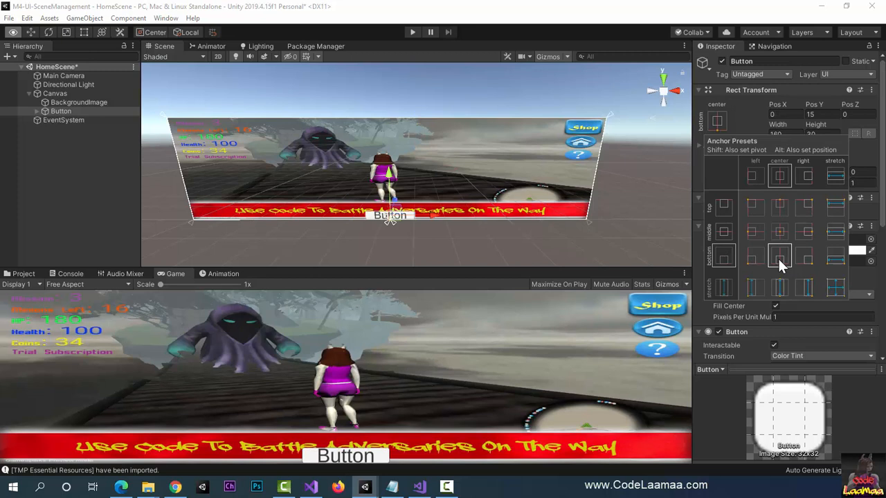
pyautogui.click(390, 181)
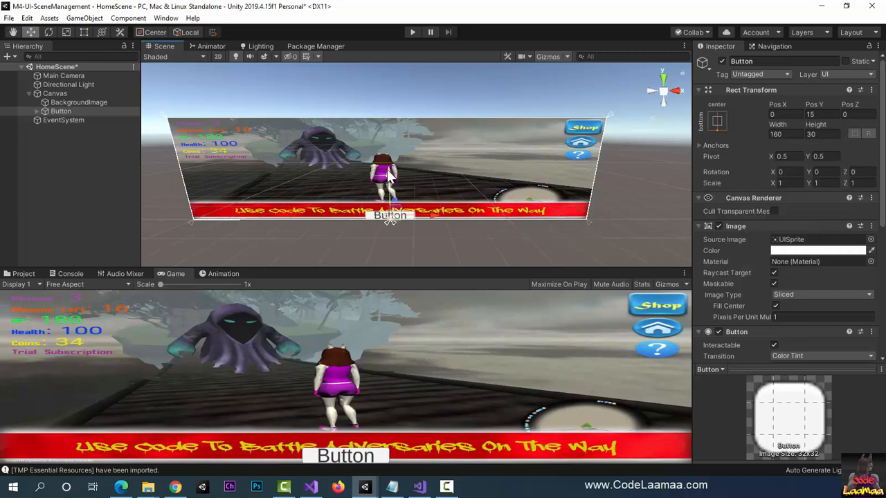
pyautogui.moveTo(390, 181); pyautogui.dragTo(393, 174)
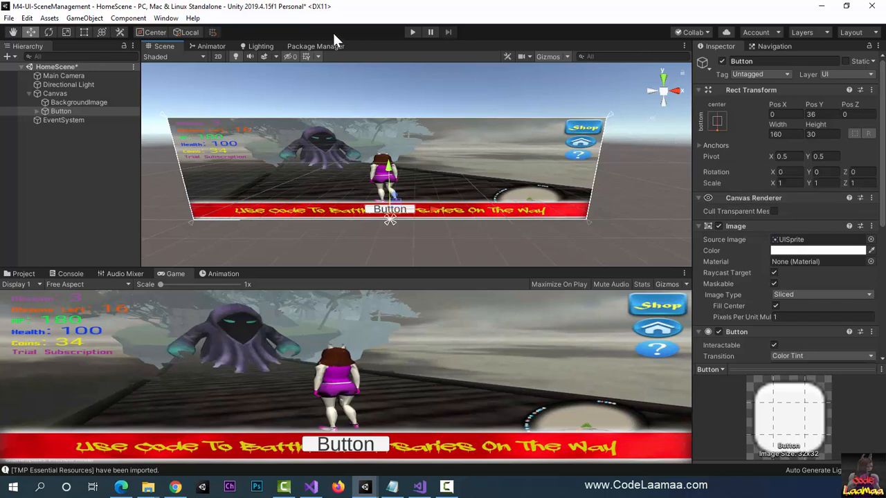
# Step: Scale the button uniformly to about 1.77 and lower it to a Pos Y of about 30
pyautogui.click(63, 31)
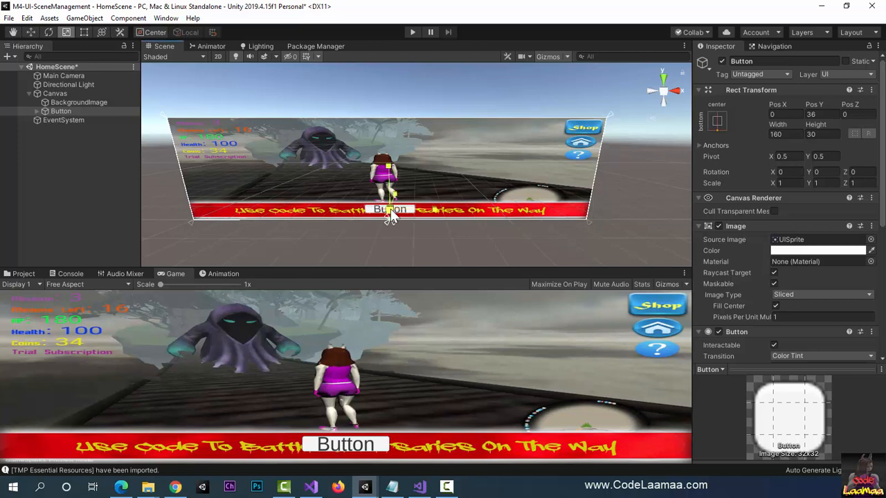
pyautogui.moveTo(390, 213); pyautogui.dragTo(397, 169)
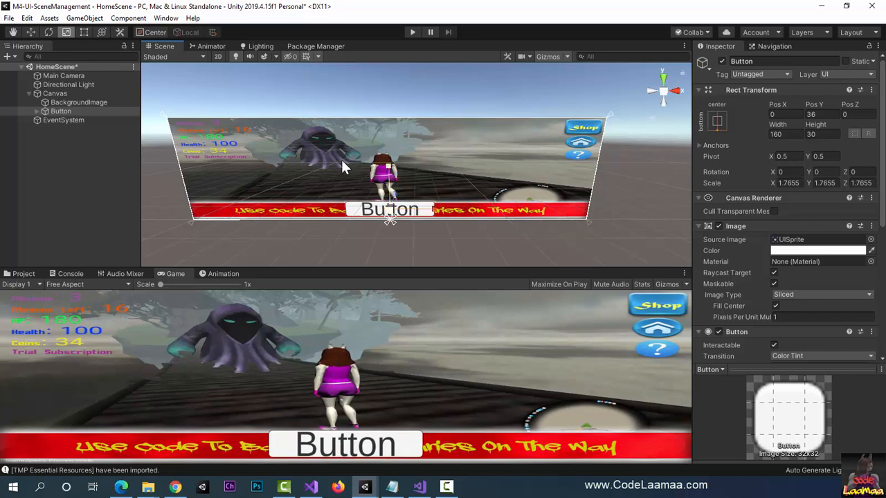
pyautogui.click(28, 33)
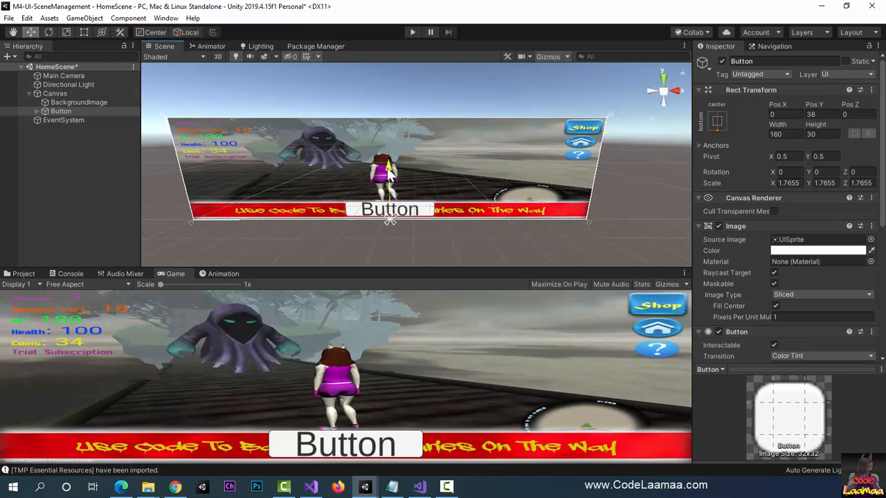
pyautogui.moveTo(389, 171); pyautogui.dragTo(388, 171)
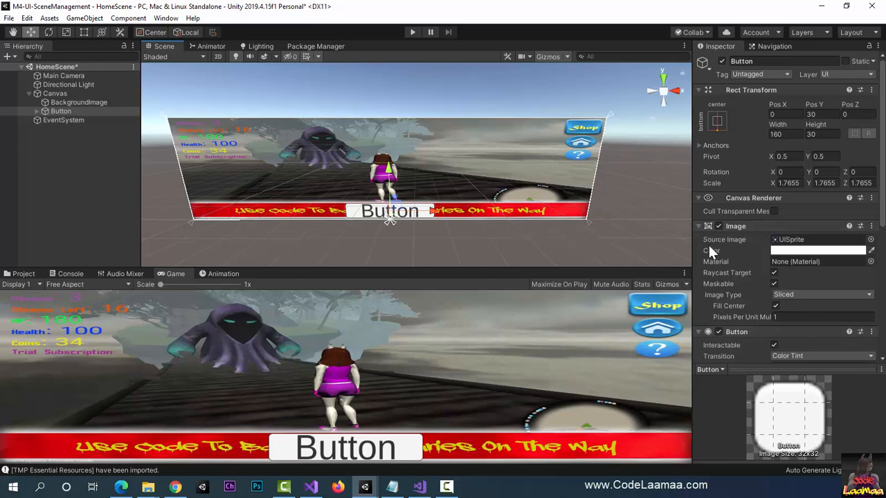
# Step: Assign the buttonImg sprite as the button's source image
pyautogui.click(870, 239)
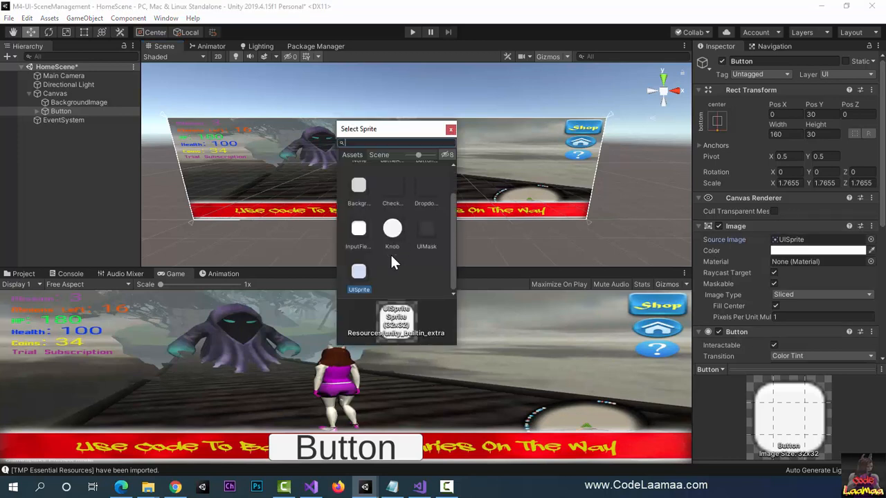
pyautogui.click(430, 180)
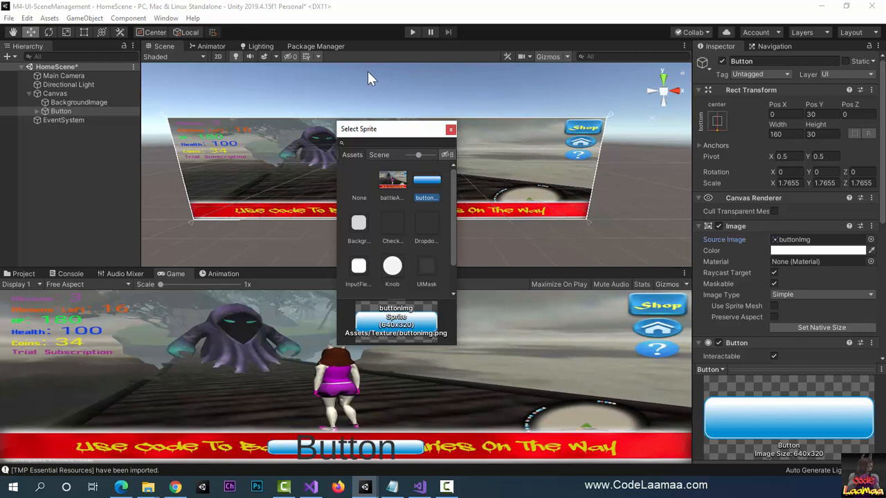
pyautogui.click(451, 130)
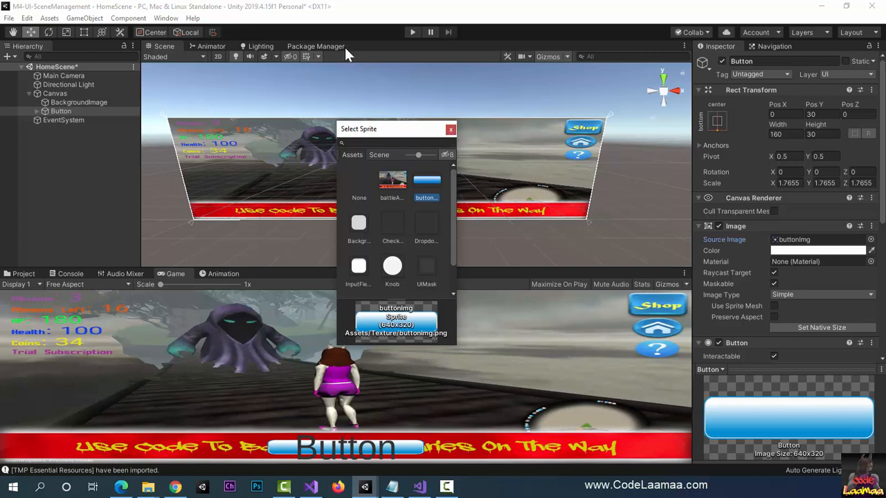
# Step: Stretch the button vertically to a Y scale of about 3.55 and raise it to a Pos Y of about 37
pyautogui.click(65, 32)
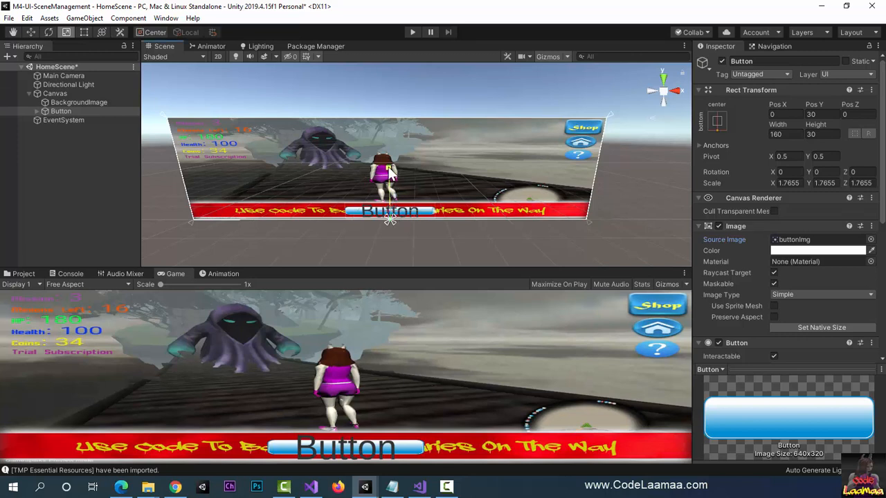
pyautogui.moveTo(388, 170); pyautogui.dragTo(388, 144)
pyautogui.hotkey('ctrl', 'z')
pyautogui.moveTo(390, 215); pyautogui.dragTo(392, 194)
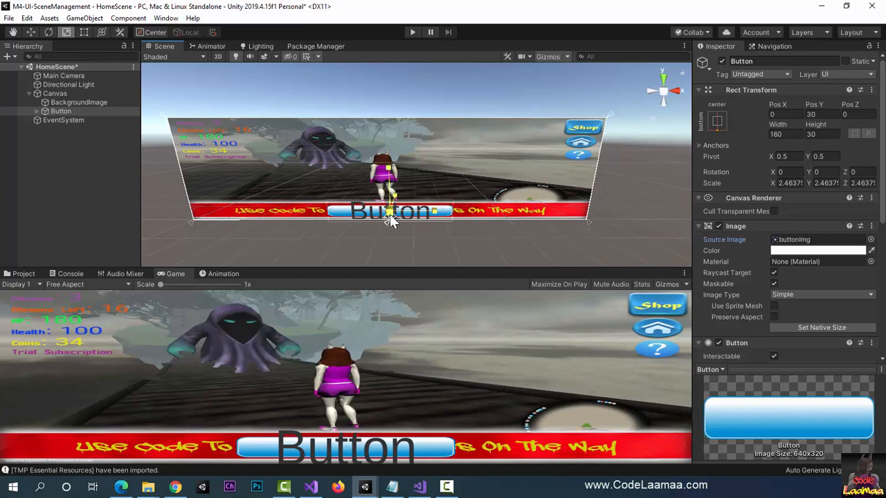
pyautogui.moveTo(390, 218); pyautogui.dragTo(381, 124)
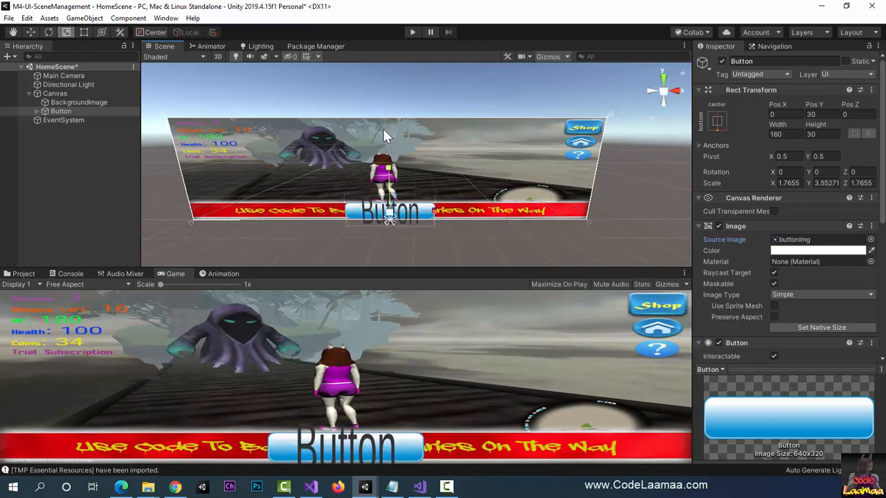
pyautogui.click(30, 31)
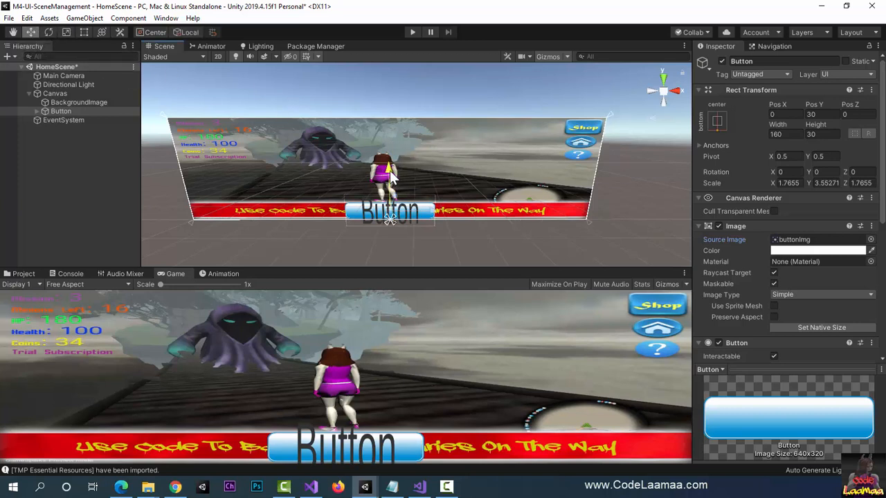
pyautogui.moveTo(385, 175); pyautogui.dragTo(393, 176)
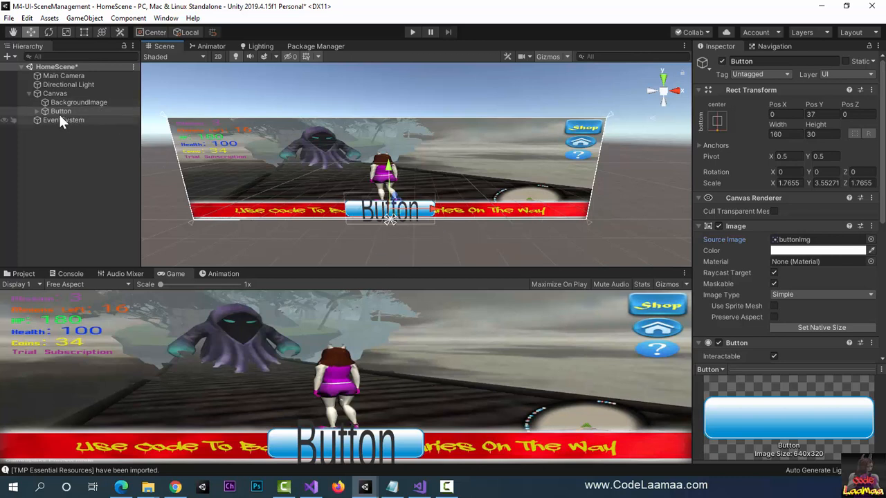
# Step: Rename the button object as PlayButton
pyautogui.doubleClick(741, 61)
pyautogui.press('Left')
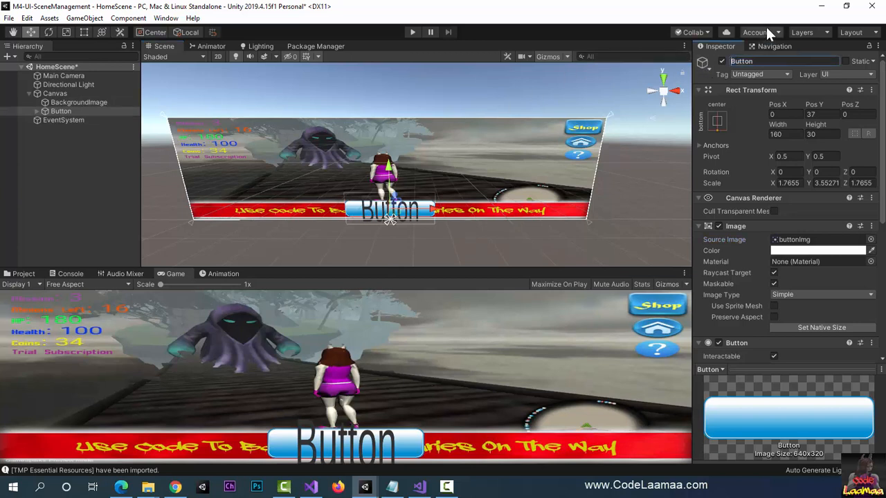
pyautogui.write('Play')
pyautogui.press('Return')
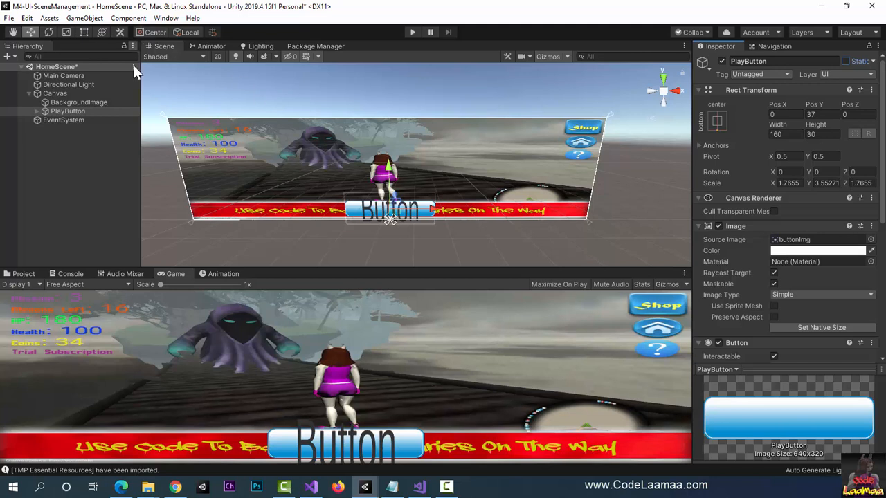
# Step: Shrink PlayButton's Text (TMP) child vertically to a Y scale of about 0.44 and set its text to "Play"
pyautogui.click(37, 110)
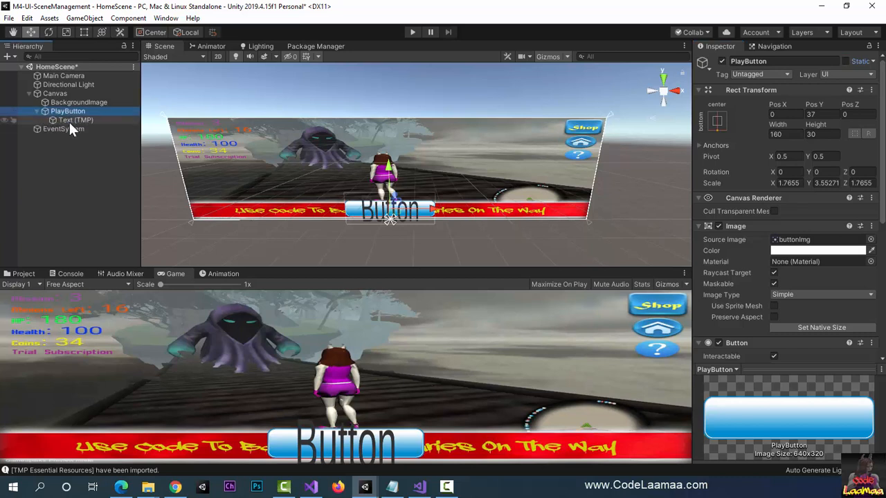
pyautogui.click(69, 121)
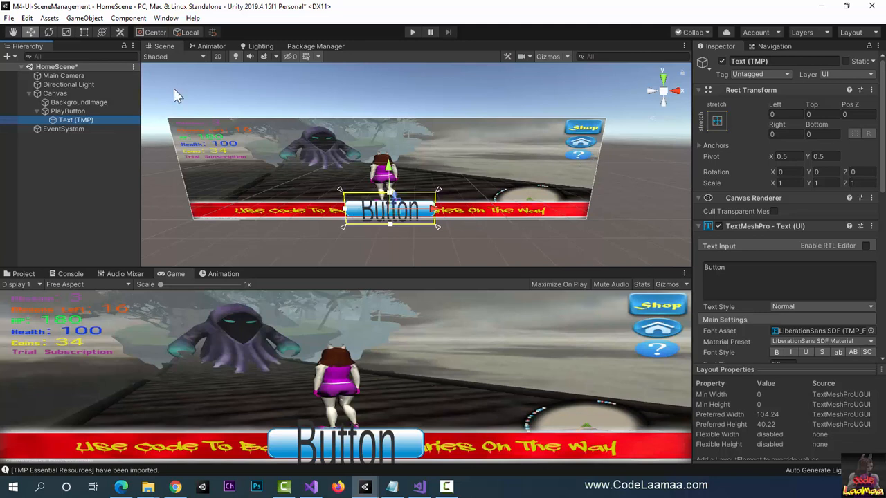
pyautogui.click(66, 32)
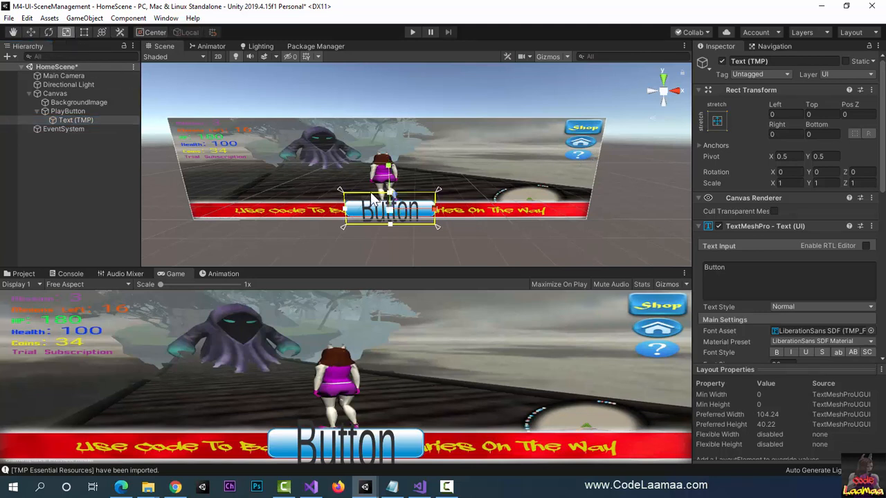
pyautogui.moveTo(390, 217); pyautogui.dragTo(393, 202)
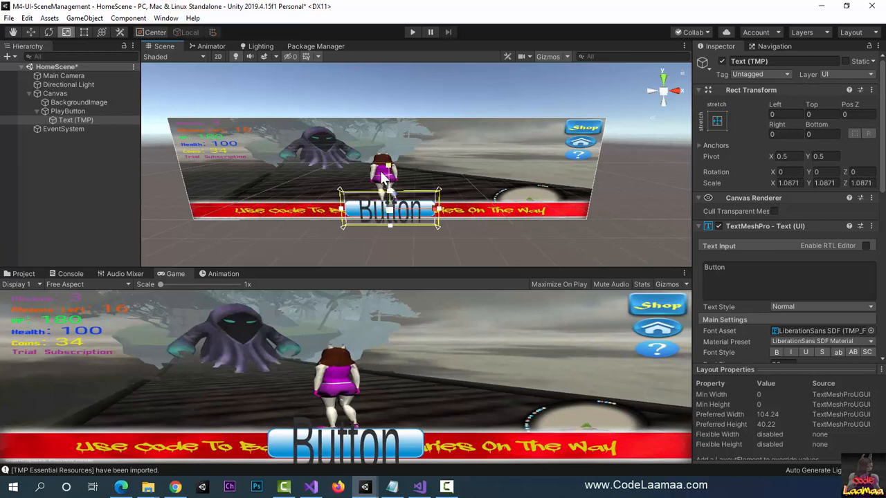
pyautogui.hotkey('ctrl', 'z')
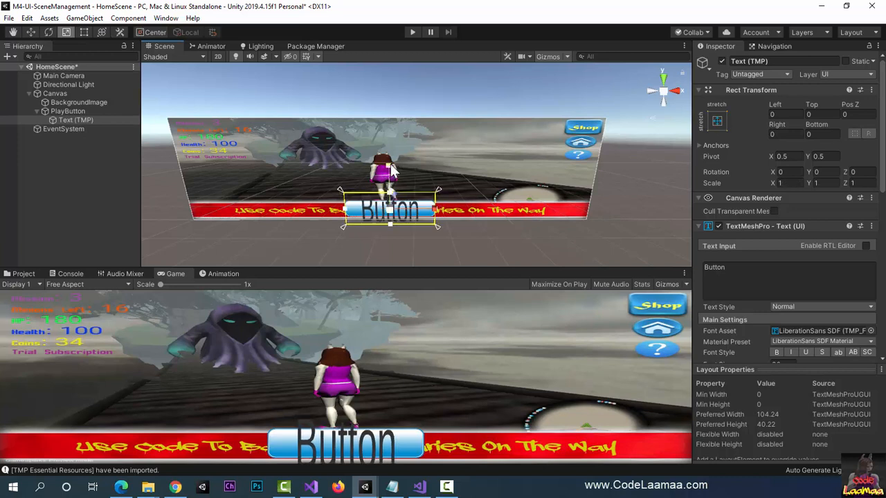
pyautogui.moveTo(391, 170); pyautogui.dragTo(404, 191)
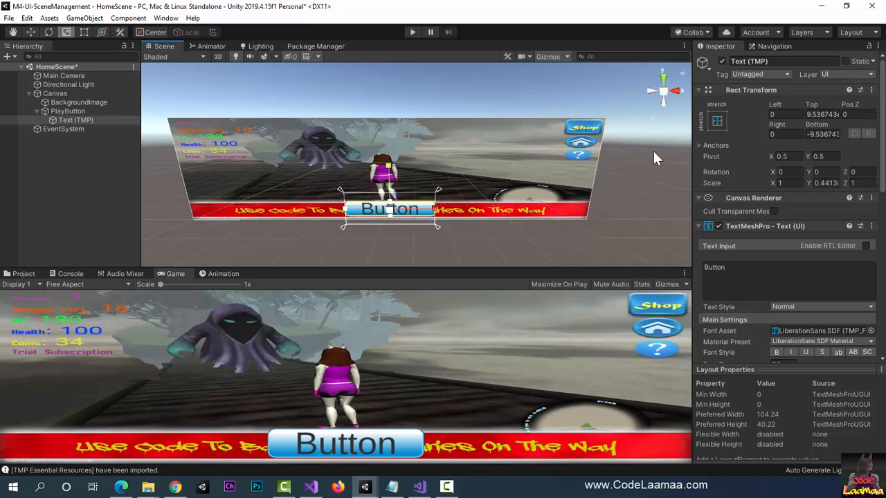
pyautogui.click(748, 265)
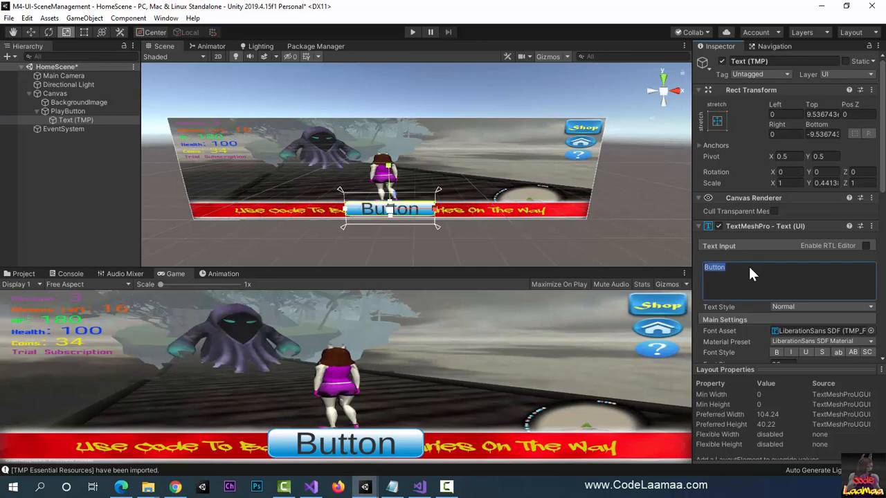
pyautogui.write('Play')
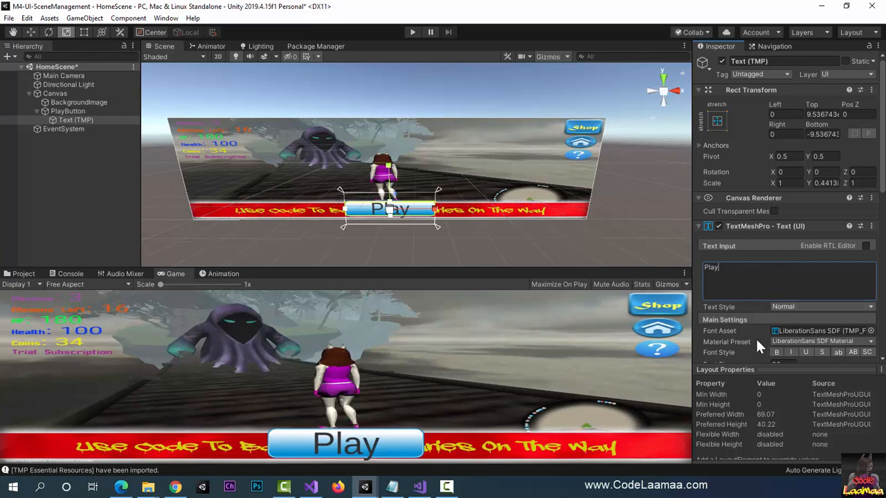
# Step: Try the Outline material preset on the Play text, and set the preset to LiberationSans SDF - Drop Shadow
pyautogui.scroll(-3, 756, 337)
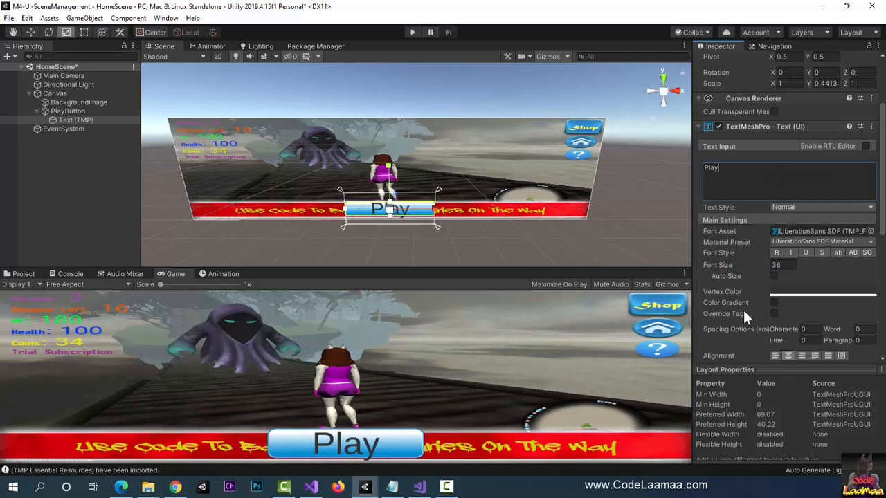
pyautogui.scroll(-3, 748, 229)
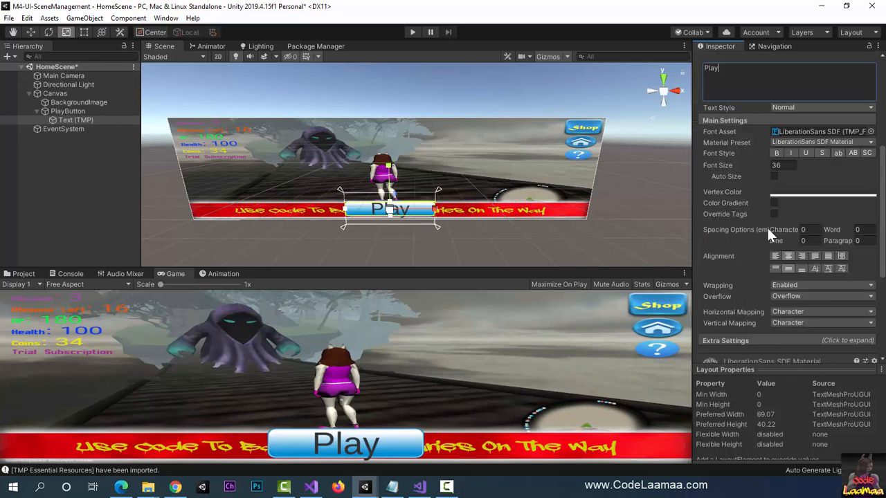
pyautogui.click(871, 142)
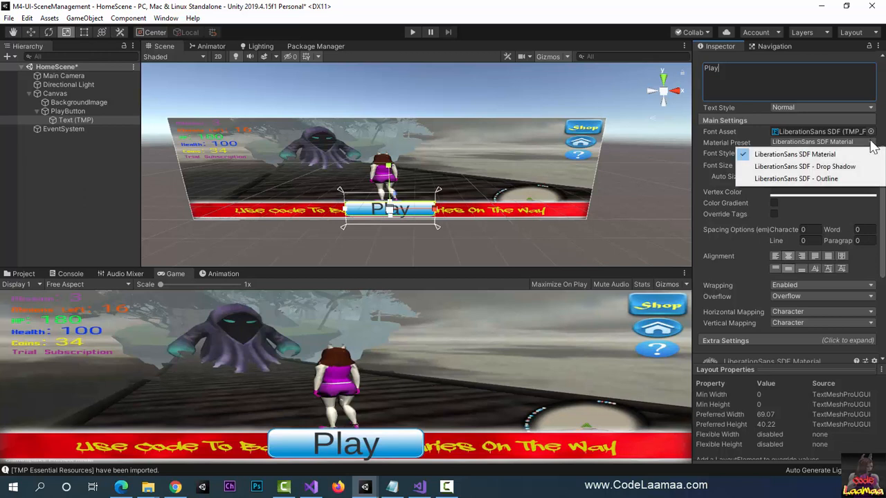
pyautogui.click(793, 177)
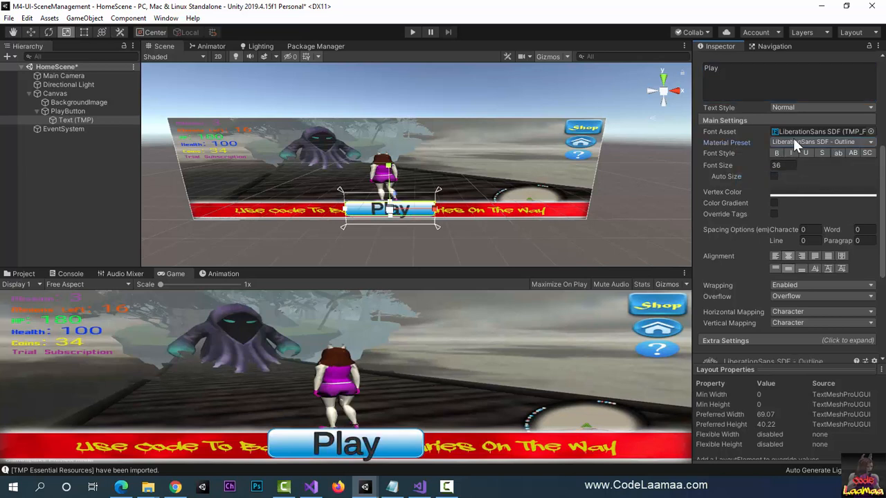
pyautogui.click(793, 140)
pyautogui.click(794, 168)
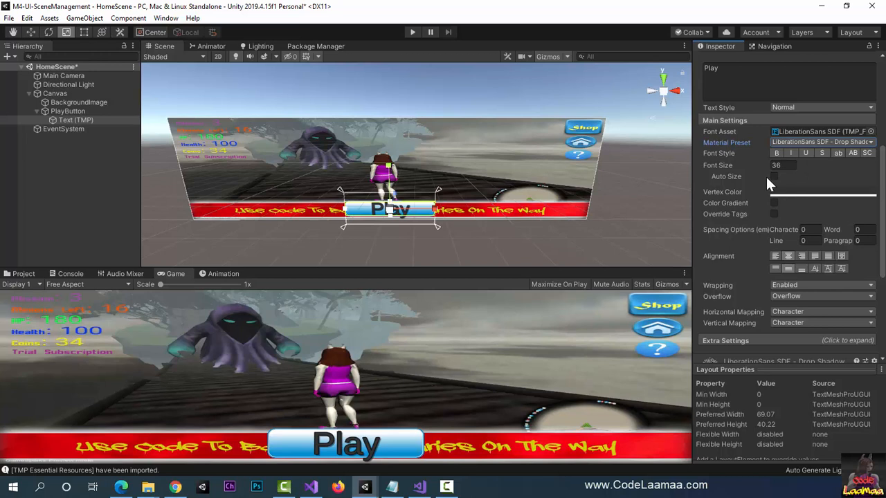
# Step: Enable Auto Size for the Play text and set its vertex color to yellow, hex F6D307
pyautogui.click(775, 177)
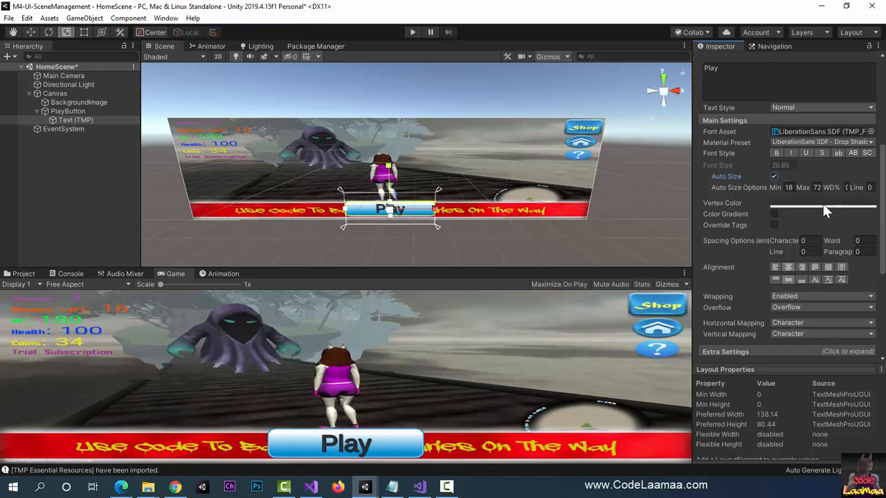
pyautogui.click(824, 206)
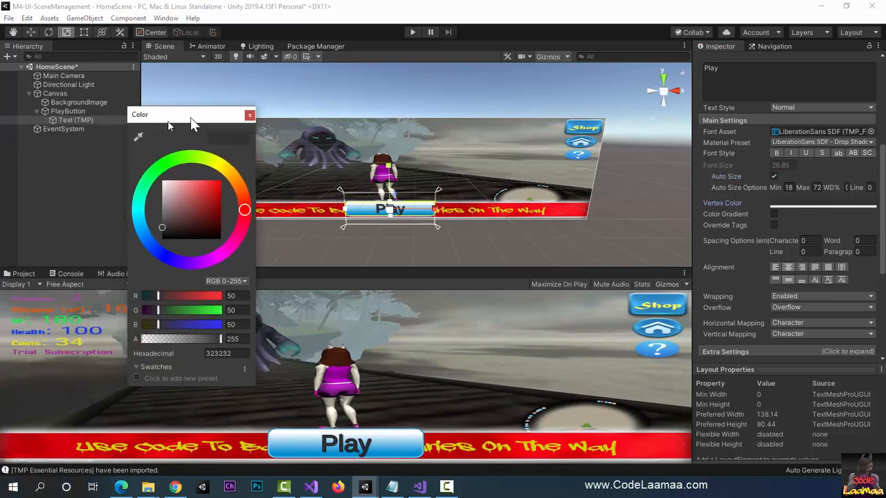
pyautogui.moveTo(190, 117); pyautogui.dragTo(292, 92)
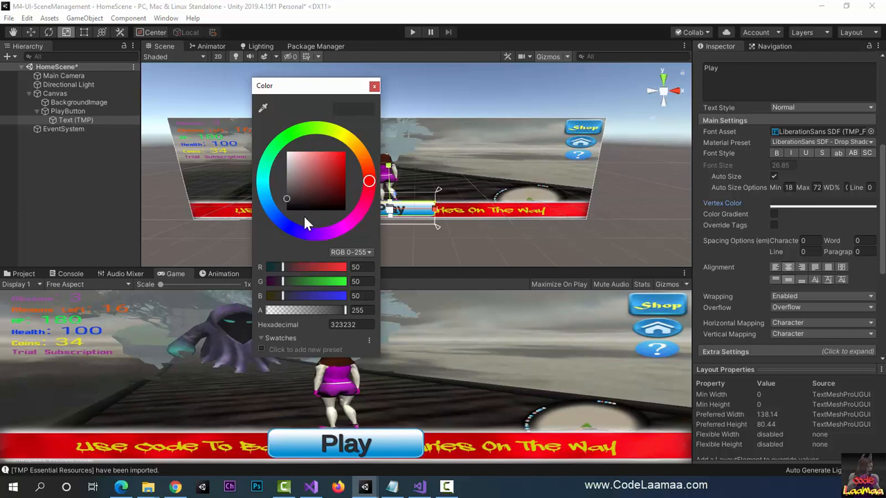
pyautogui.click(350, 139)
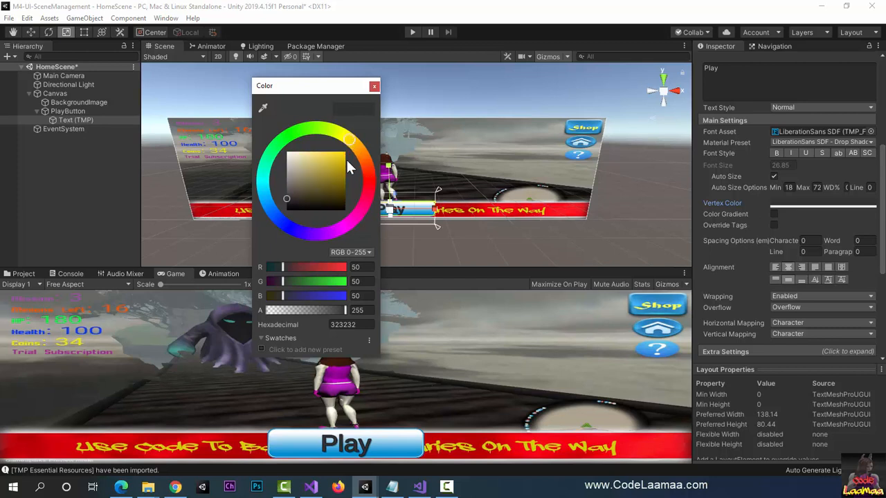
pyautogui.click(344, 153)
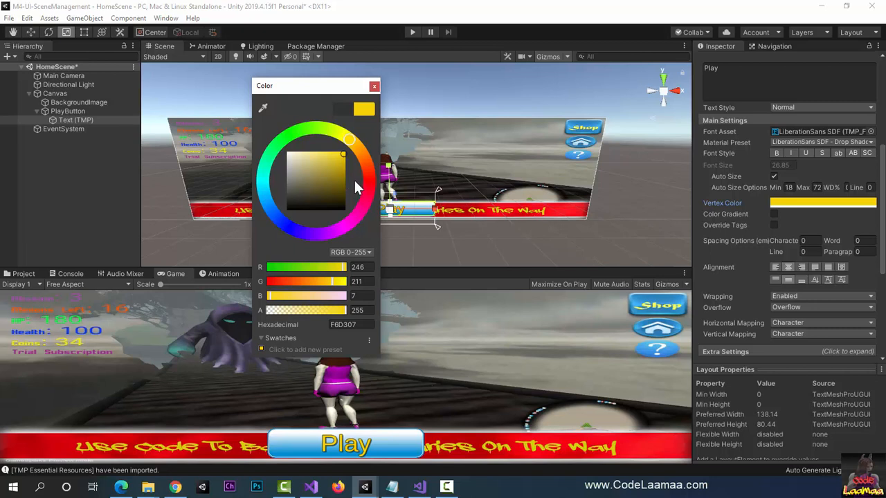
pyautogui.click(375, 87)
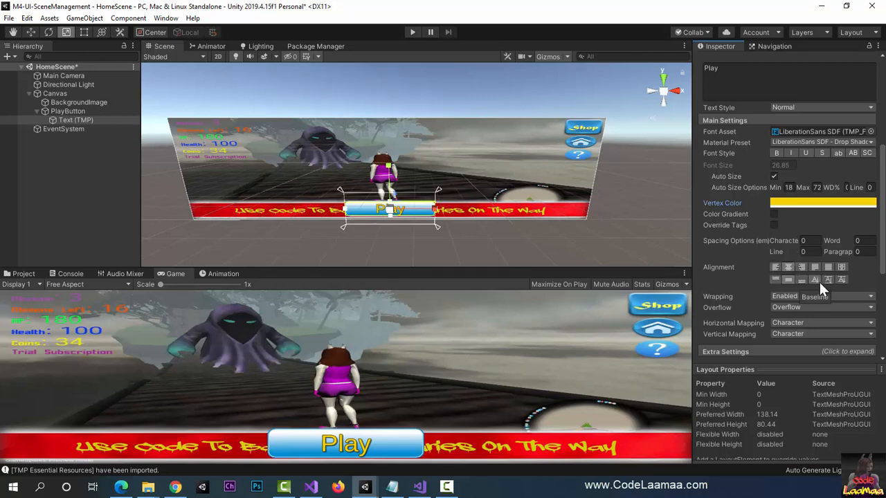
# Step: Enable a four-corner color gradient on the Play text with its top-left corner red F61212 and its bottom-right corner red F30606
pyautogui.click(774, 214)
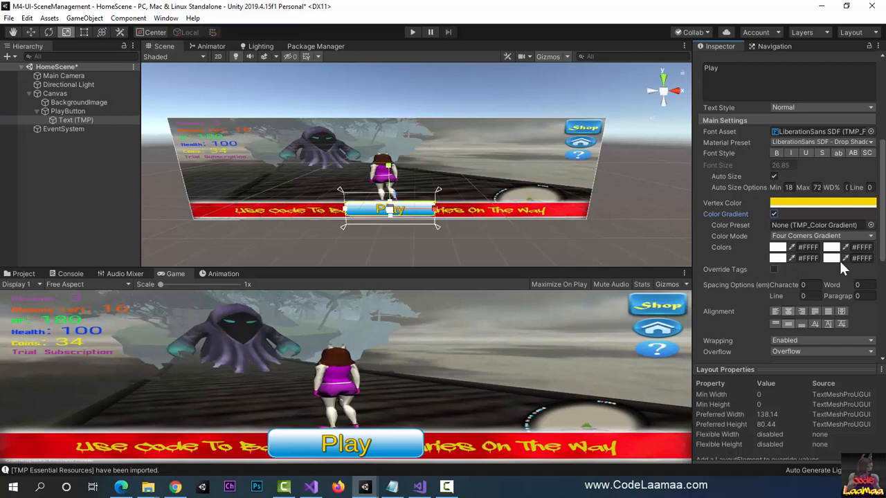
pyautogui.click(780, 249)
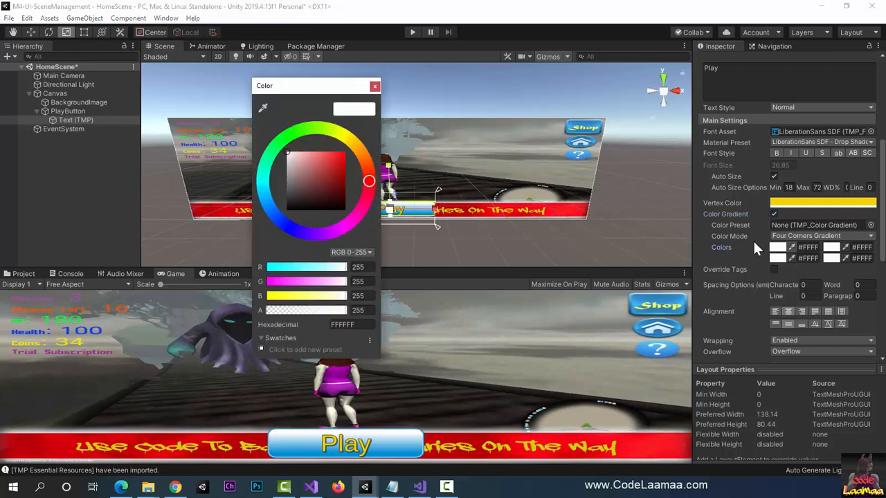
pyautogui.click(341, 154)
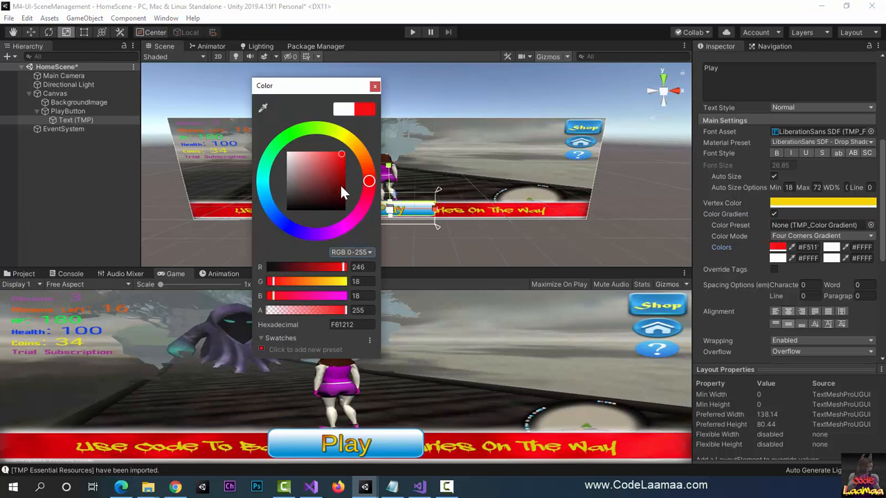
pyautogui.click(375, 86)
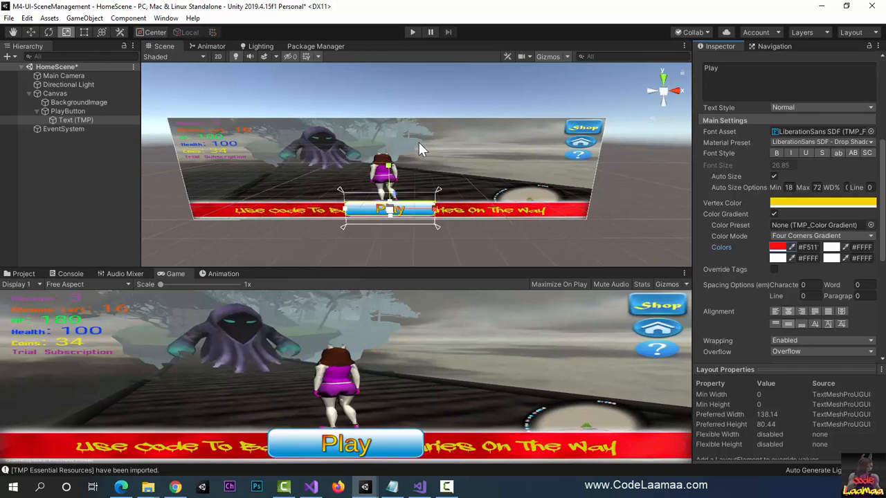
pyautogui.click(830, 258)
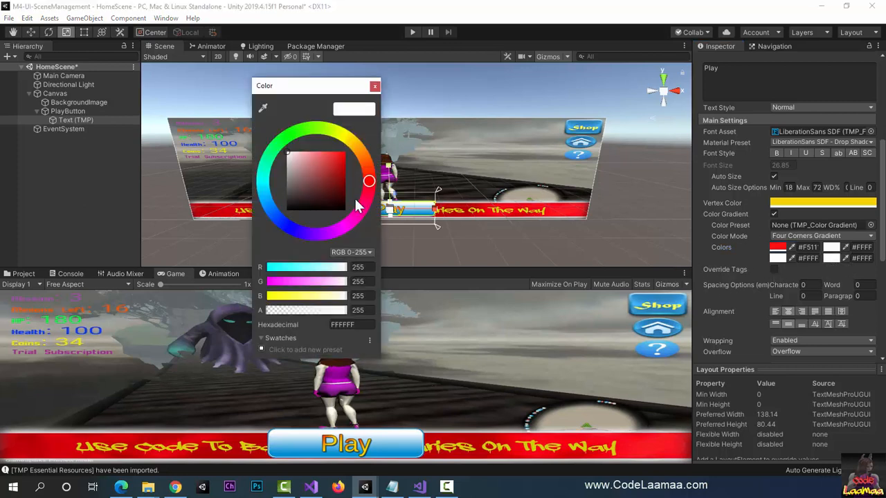
pyautogui.click(345, 156)
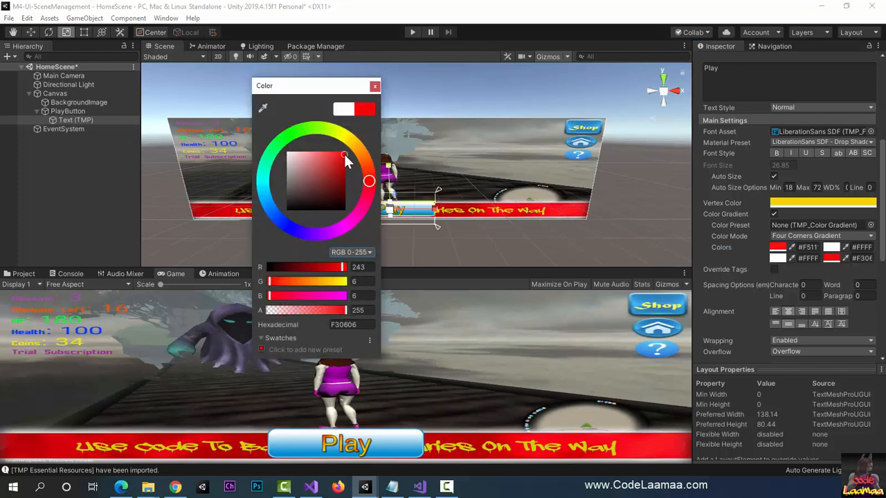
pyautogui.click(375, 86)
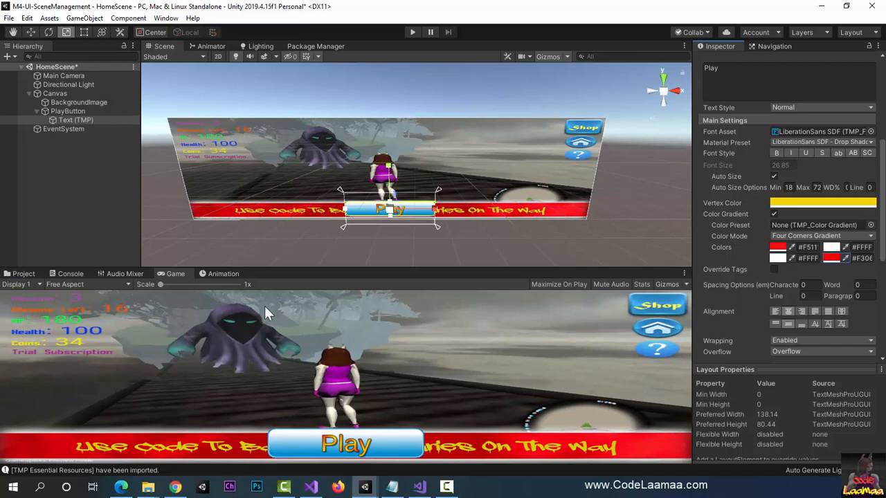
# Step: Create a folder named Prefab in the project's root Assets folder
pyautogui.click(21, 274)
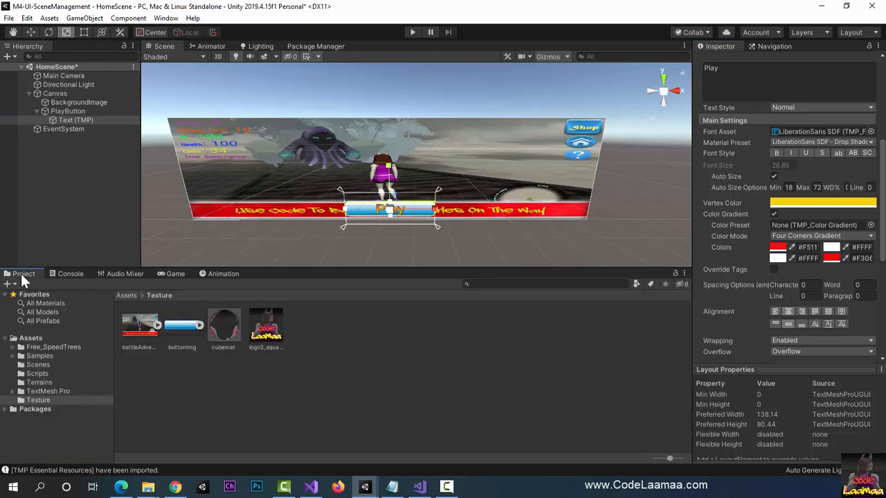
pyautogui.click(125, 296)
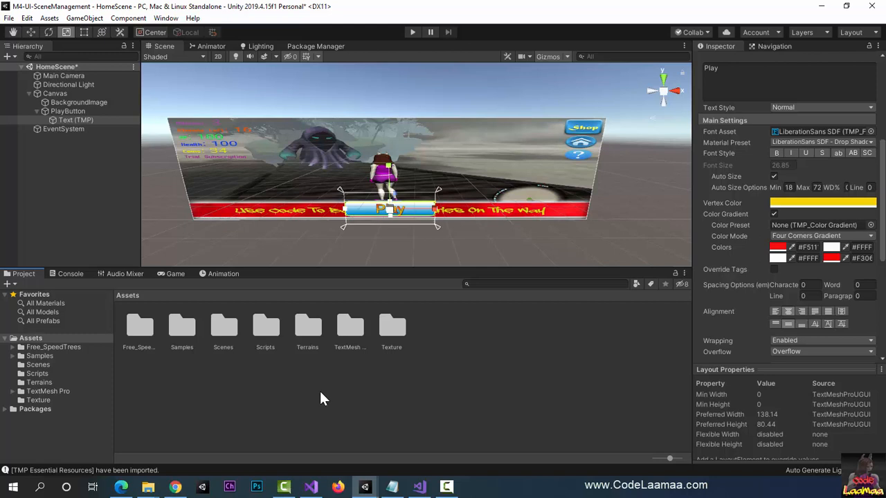
pyautogui.click(9, 284)
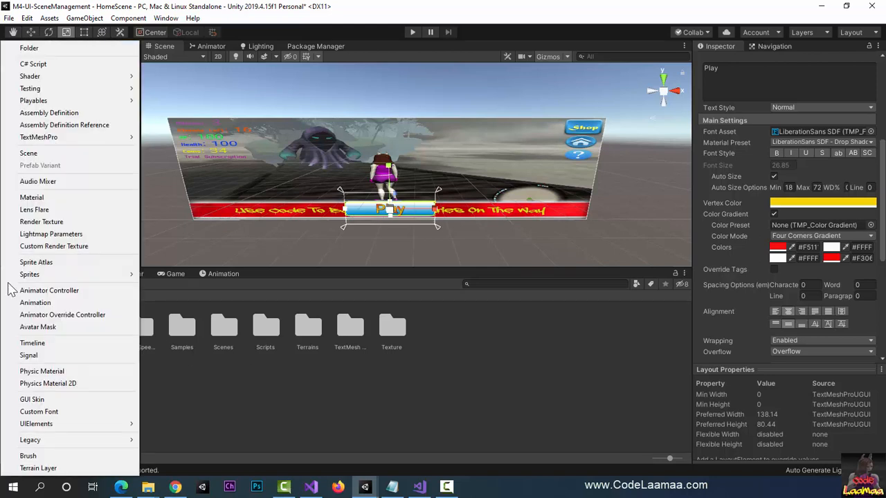
pyautogui.click(97, 48)
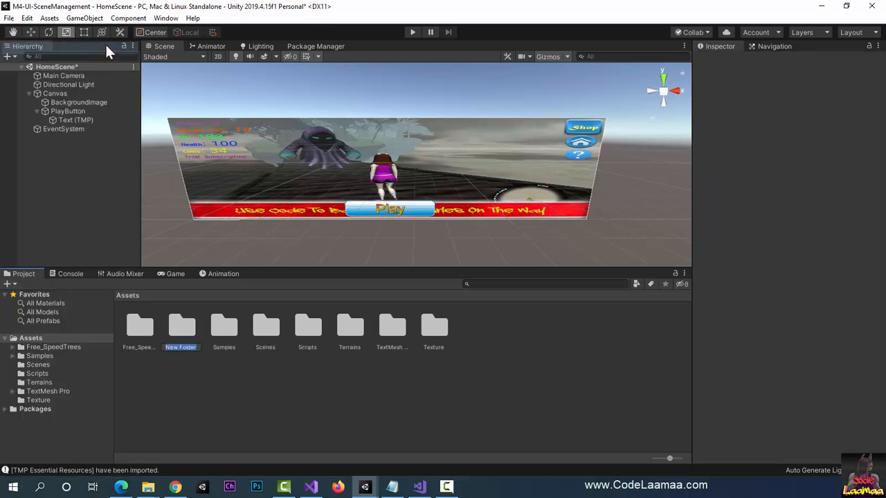
pyautogui.write('Prefab')
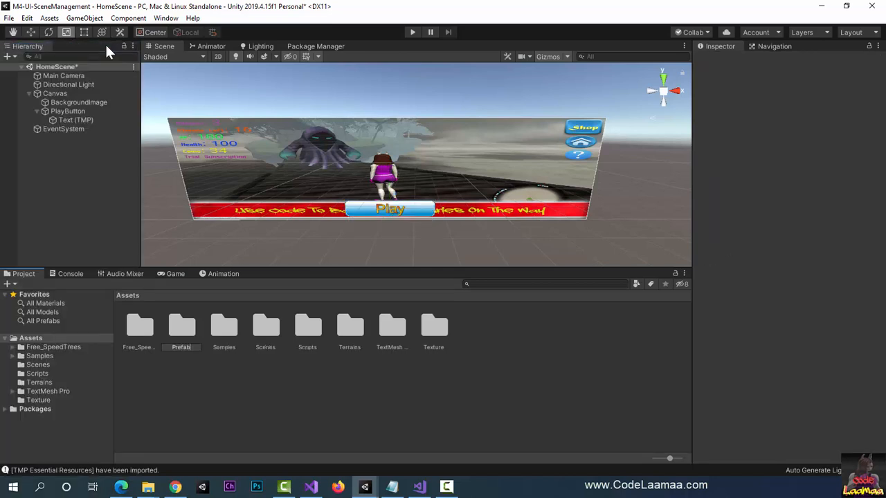
pyautogui.press('Return')
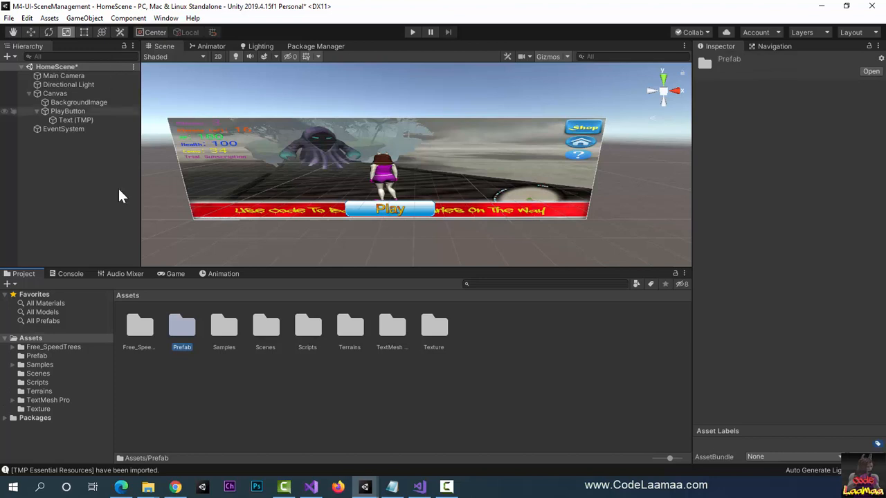
# Step: Save PlayButton from the scene as a prefab in the Prefab folder
pyautogui.doubleClick(185, 328)
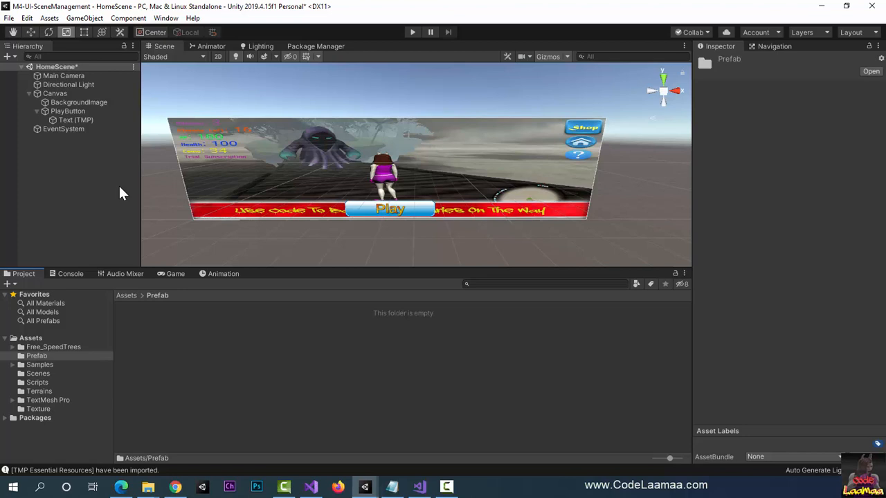
pyautogui.click(37, 112)
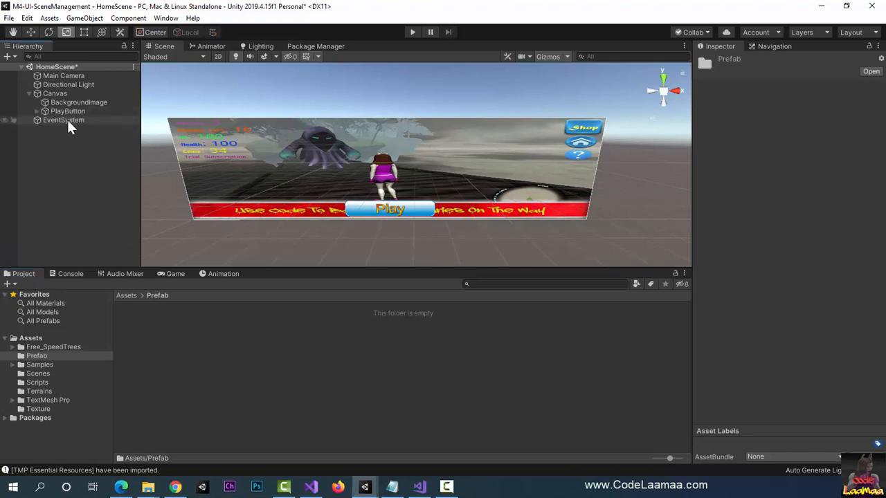
pyautogui.moveTo(62, 111); pyautogui.dragTo(252, 352)
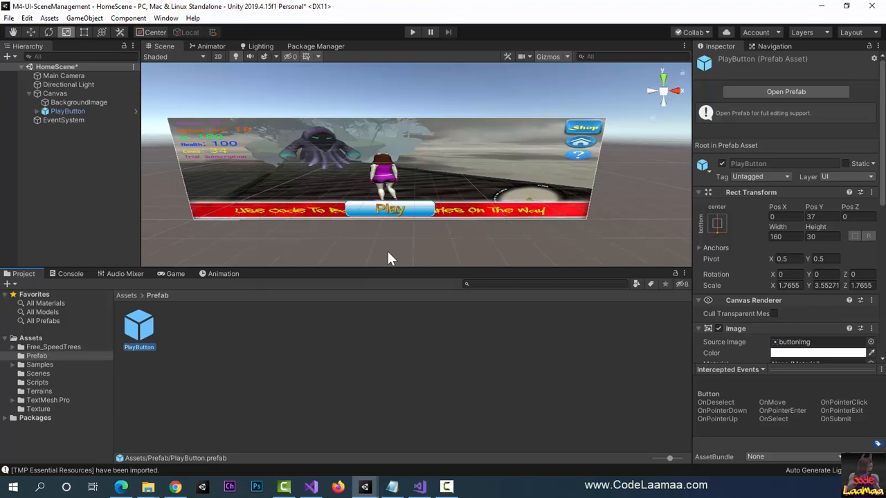
# Step: Duplicate PlayButton in the scene and rename the copy as AboutButton
pyautogui.click(47, 111)
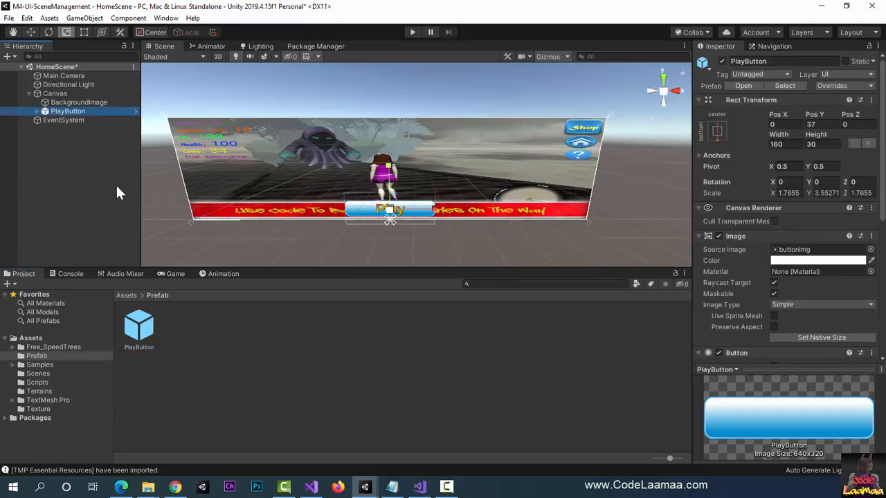
pyautogui.hotkey('ctrl', 'd')
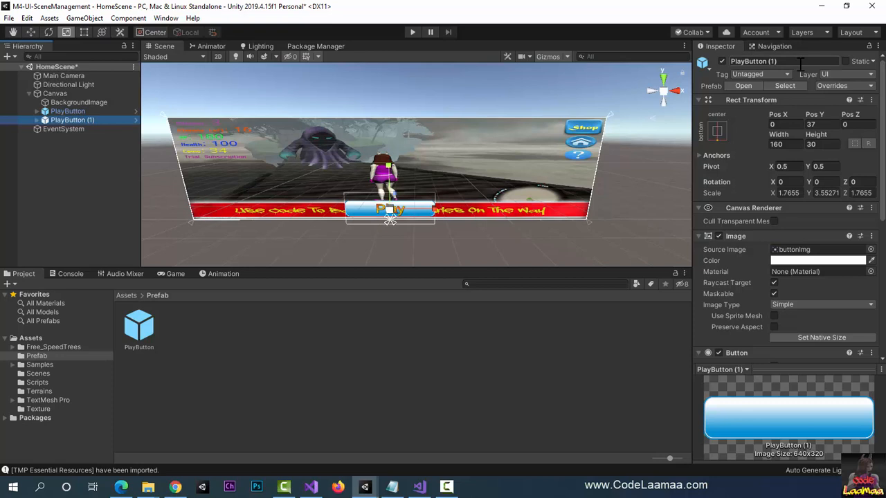
pyautogui.click(739, 61)
pyautogui.write('About')
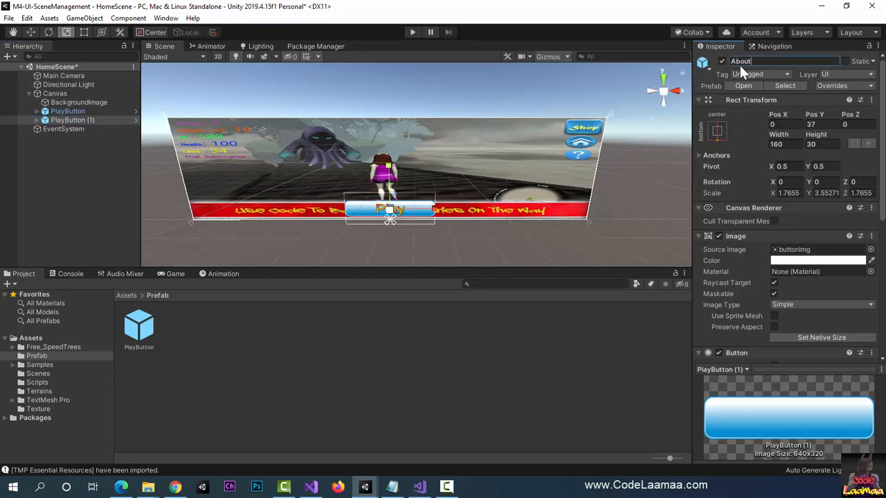
pyautogui.write('Button')
pyautogui.press('Return')
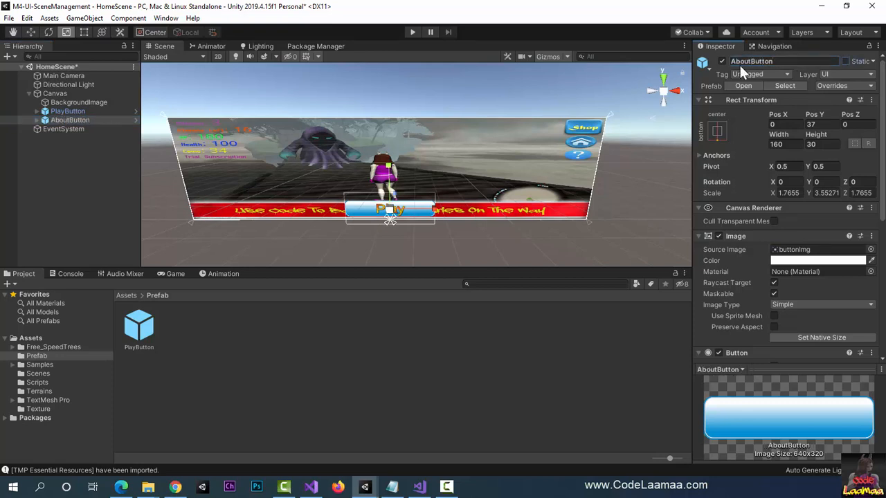
# Step: Move AboutButton horizontally to a Pos X of about -329 and check its placement in the Game view
pyautogui.click(35, 29)
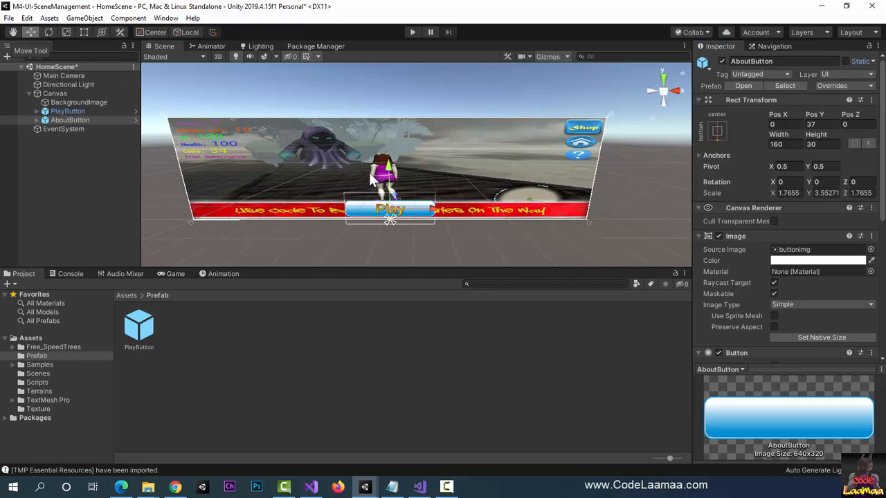
pyautogui.moveTo(439, 207); pyautogui.dragTo(331, 212)
pyautogui.click(172, 273)
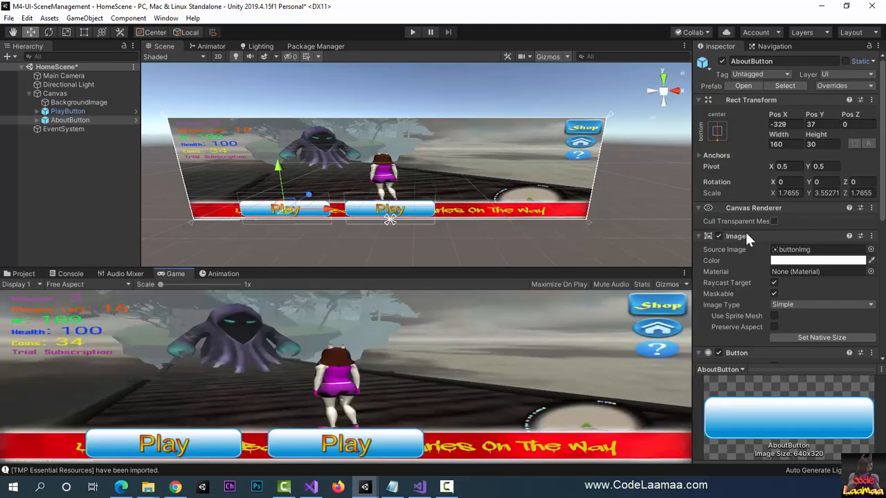
# Step: Set the text of AboutButton's Text (TMP) child to "About"
pyautogui.click(36, 119)
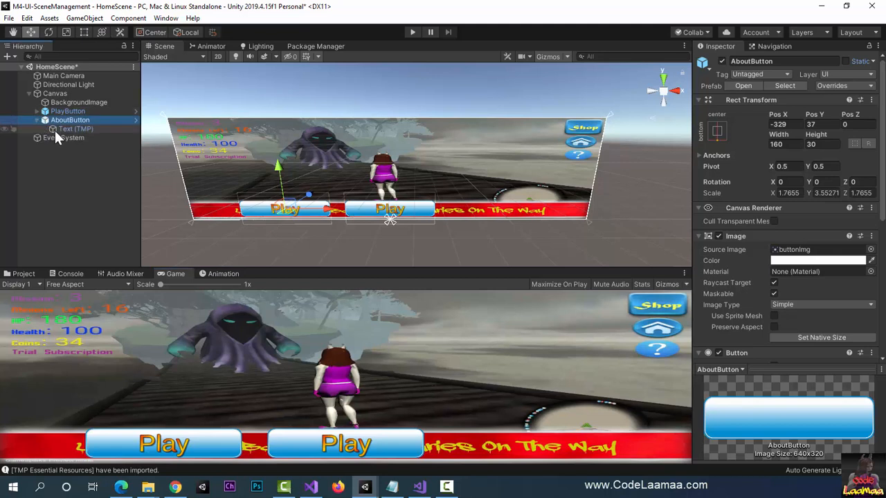
pyautogui.click(55, 129)
pyautogui.click(717, 275)
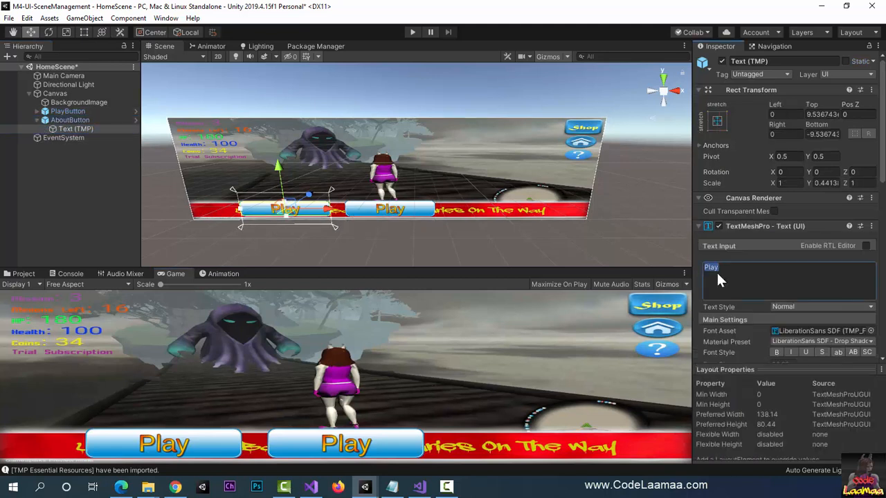
pyautogui.write('About')
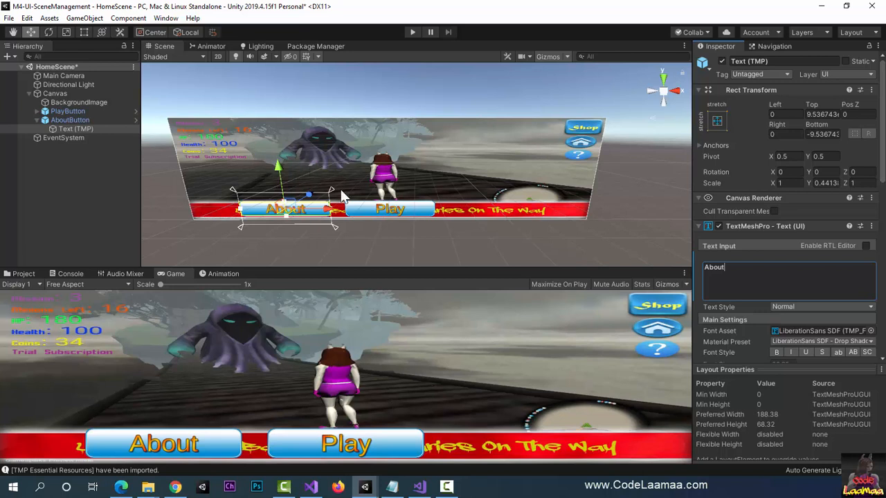
# Step: Duplicate PlayButton, rename the copy as SettingsButton, and move it horizontally to a Pos X of about 331
pyautogui.click(73, 112)
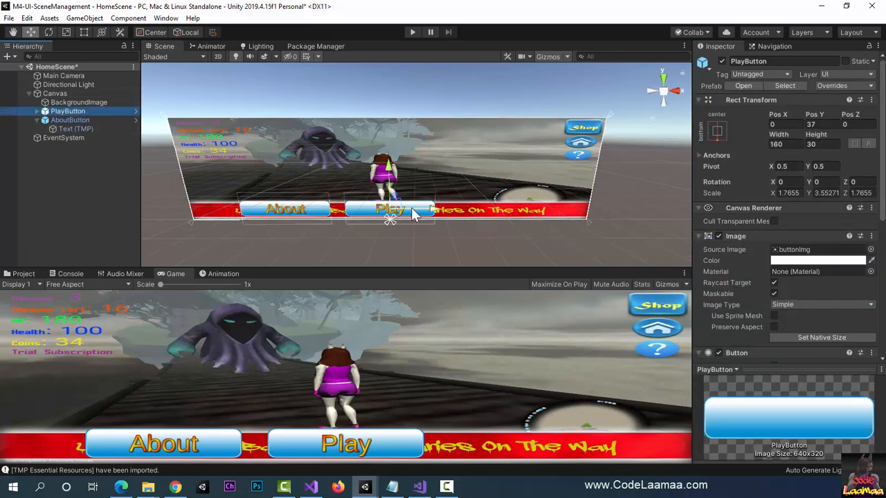
pyautogui.hotkey('ctrl', 'd')
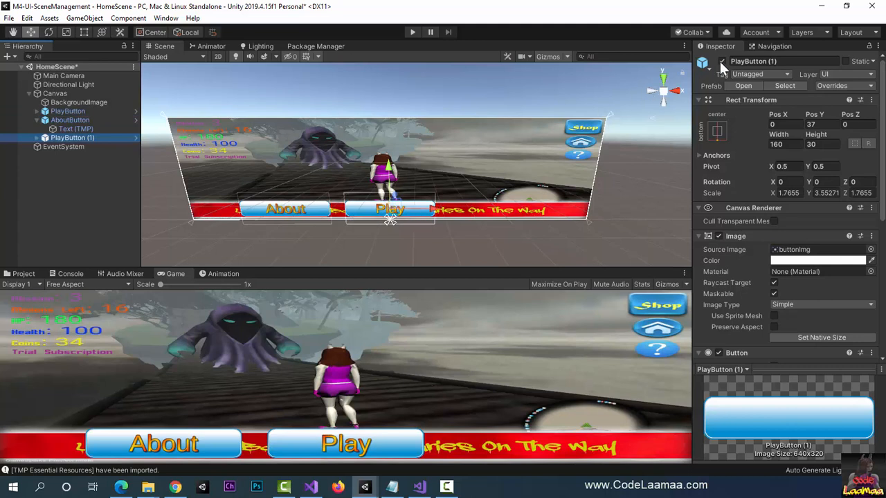
pyautogui.click(740, 61)
pyautogui.write('S')
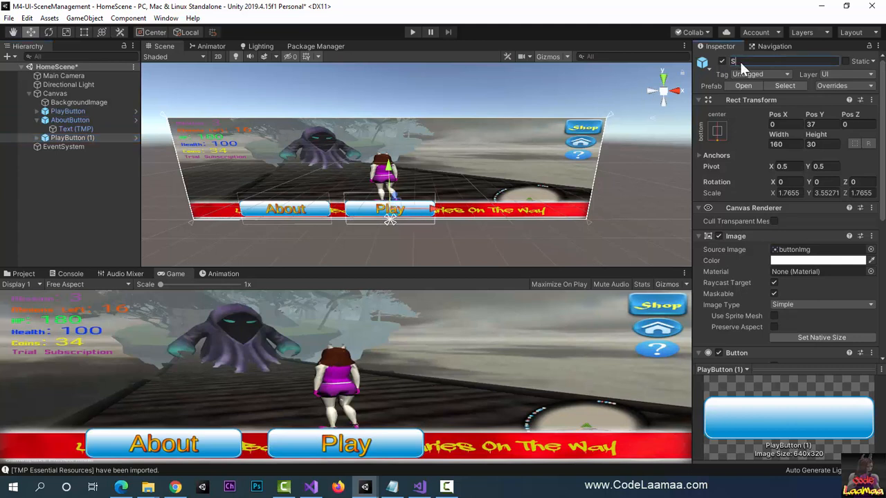
pyautogui.write('ettingsButton')
pyautogui.press('Return')
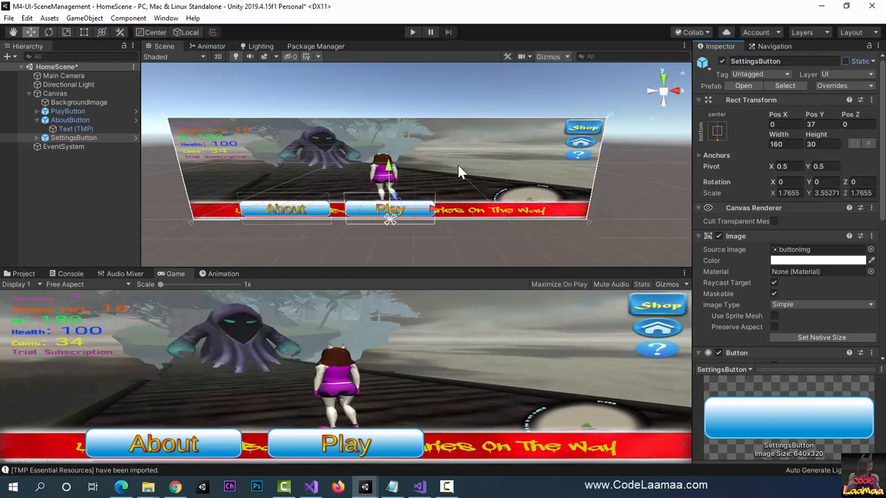
pyautogui.moveTo(435, 214); pyautogui.dragTo(536, 218)
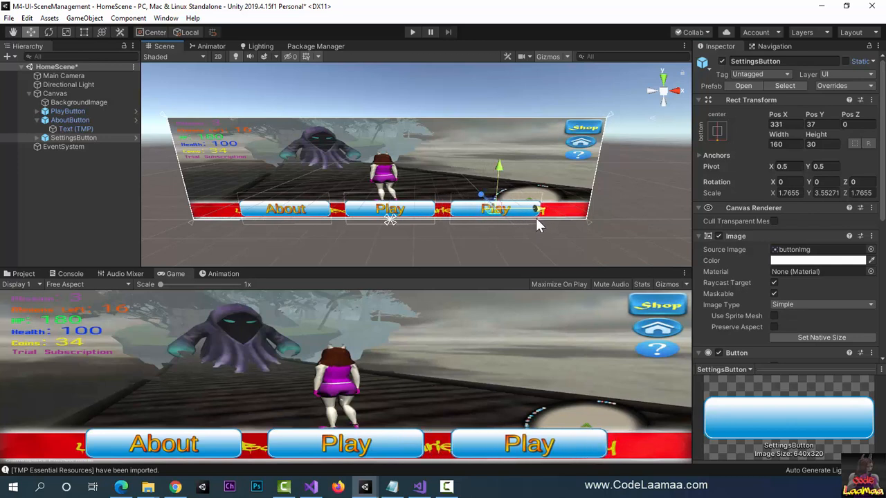
# Step: Set the text of SettingsButton's Text (TMP) child to "Settings"
pyautogui.click(36, 138)
pyautogui.click(69, 146)
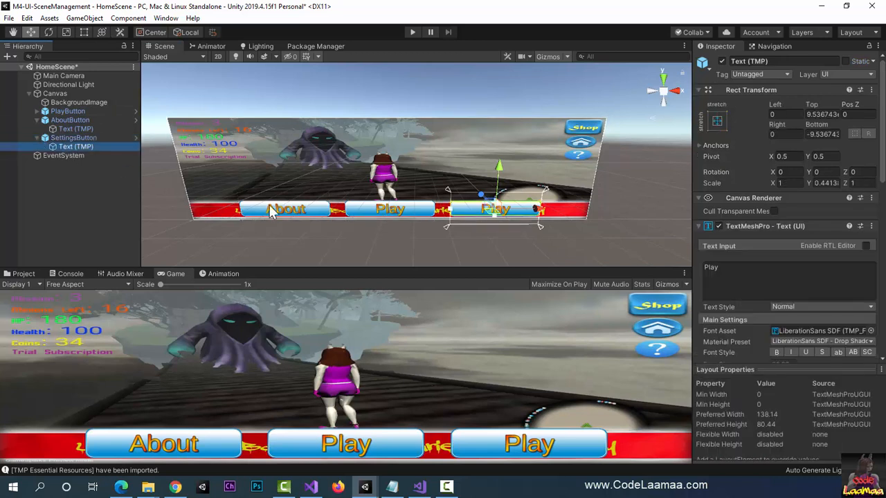
pyautogui.click(721, 267)
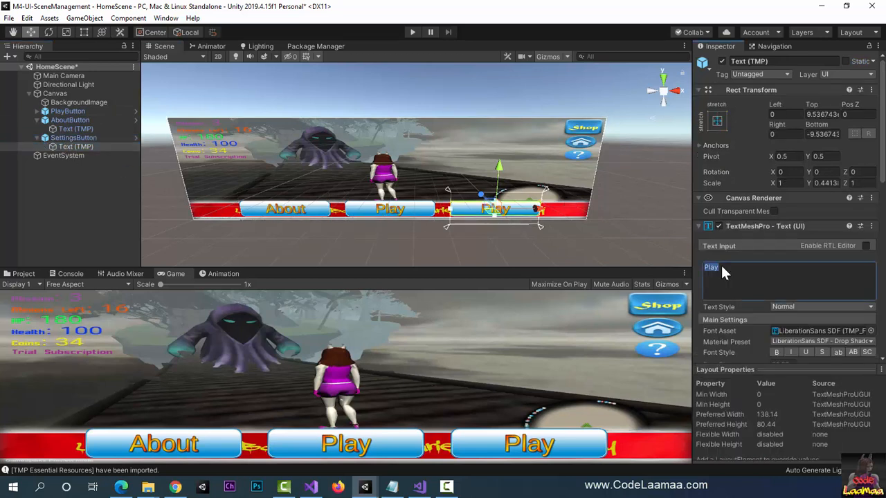
pyautogui.write('Settings')
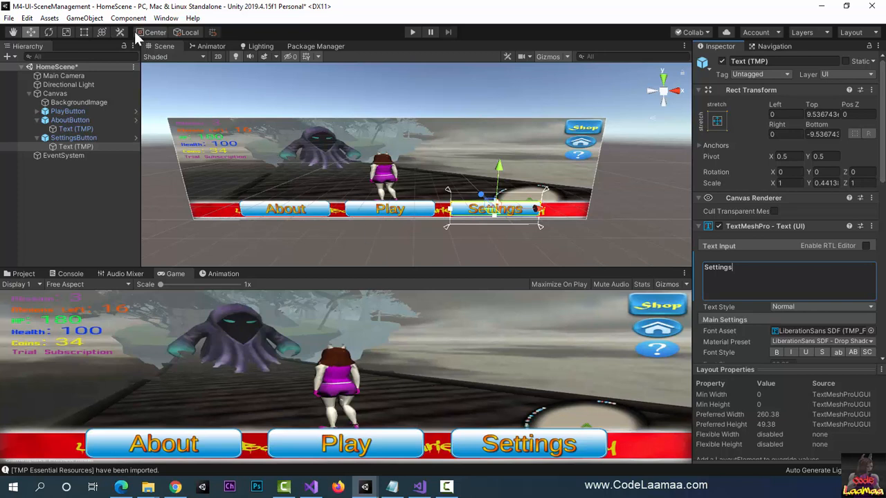
# Step: Add a TextMeshPro text element to the canvas and anchor it middle-center, also setting its pivot and position to the center
pyautogui.click(87, 21)
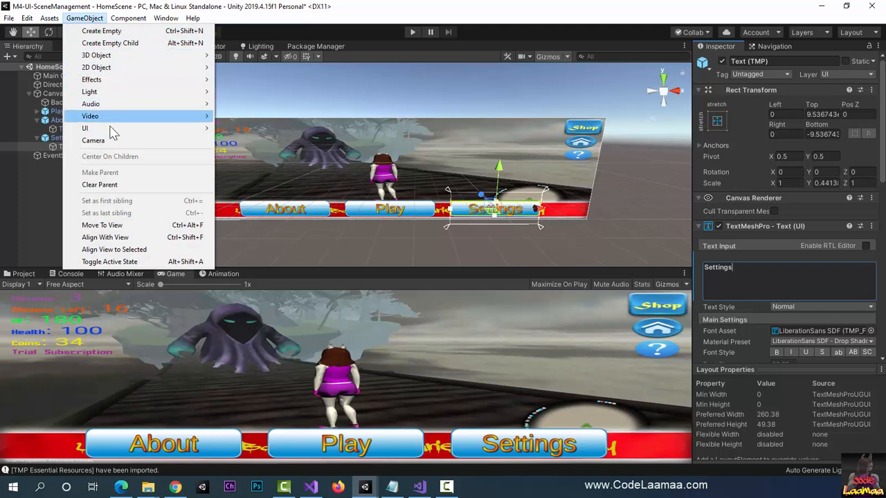
pyautogui.moveTo(113, 130)
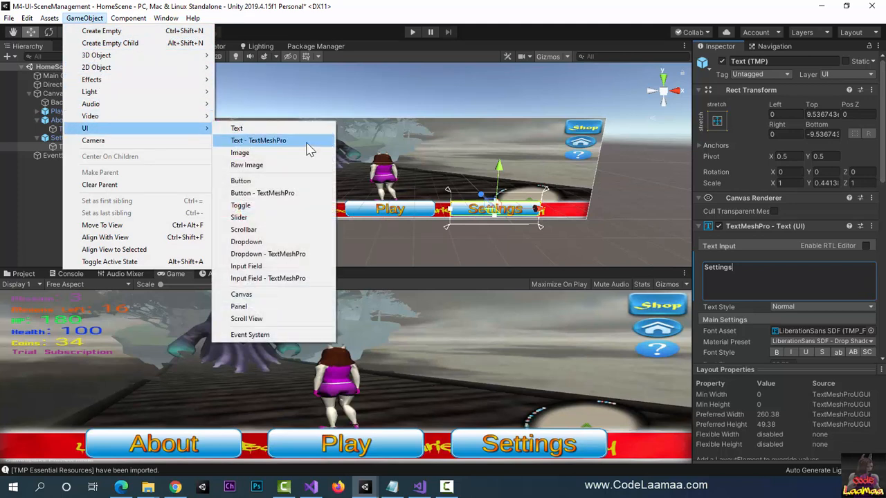
pyautogui.click(272, 141)
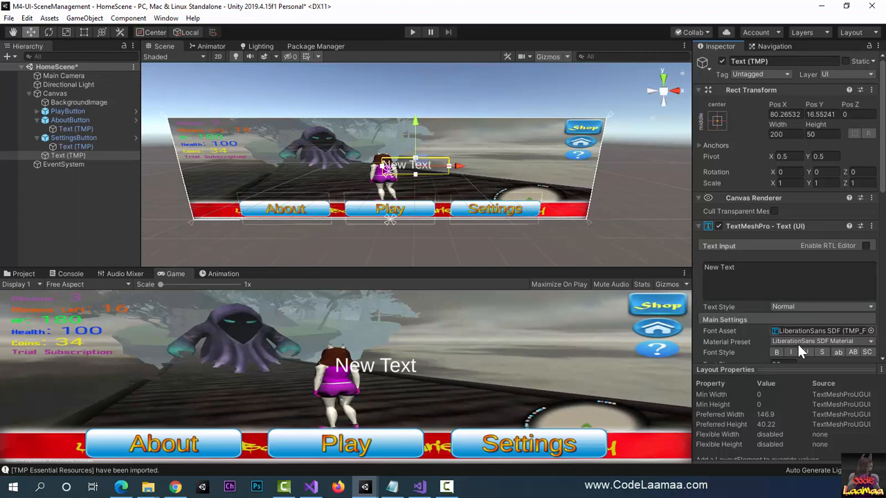
pyautogui.click(718, 122)
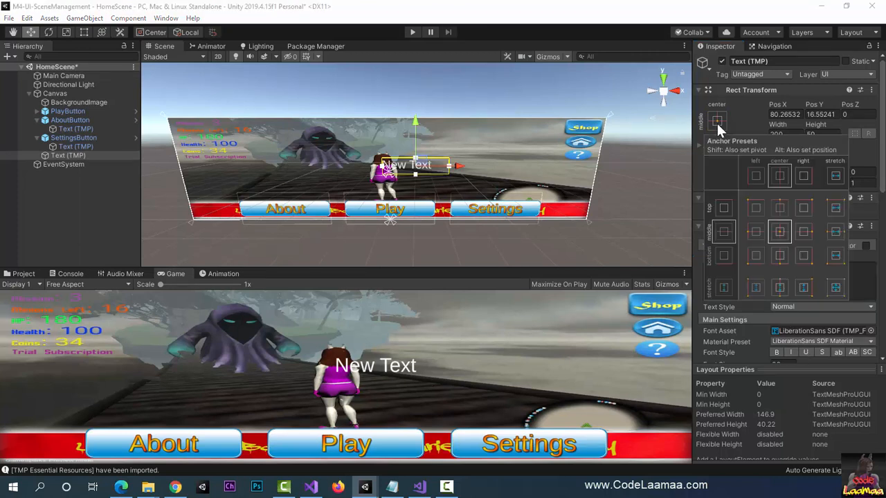
pyautogui.hotkey('shift', 'alt')
pyautogui.keyDown('alt'); pyautogui.keyDown('shift'); pyautogui.click(783, 232); pyautogui.keyUp('shift'); pyautogui.keyUp('alt')
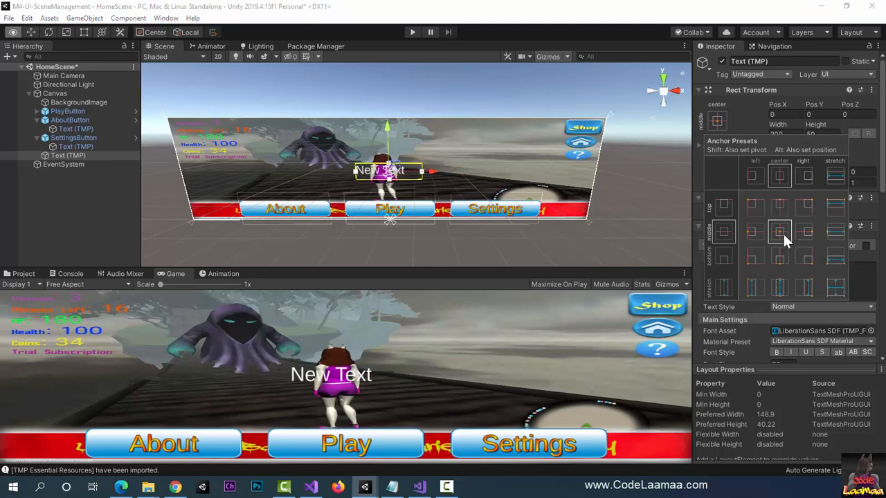
pyautogui.click(718, 119)
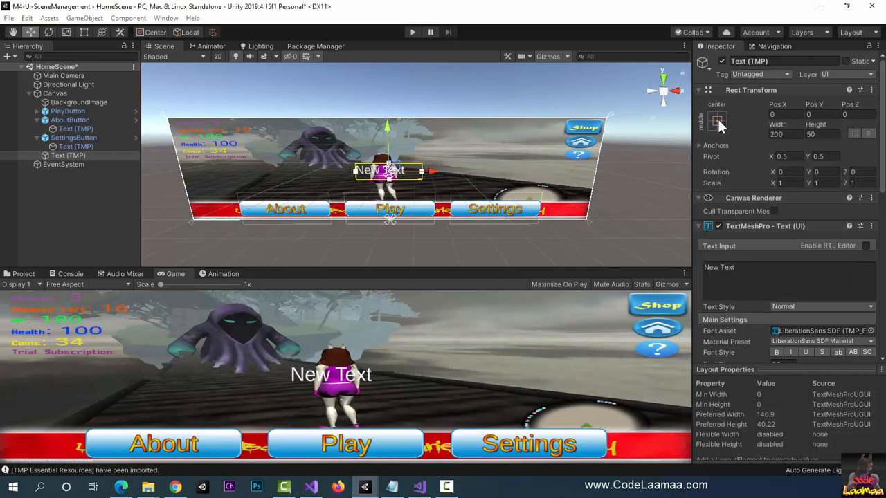
# Step: Set the new text element's content to "Welcome Player" and its width to 800
pyautogui.click(764, 271)
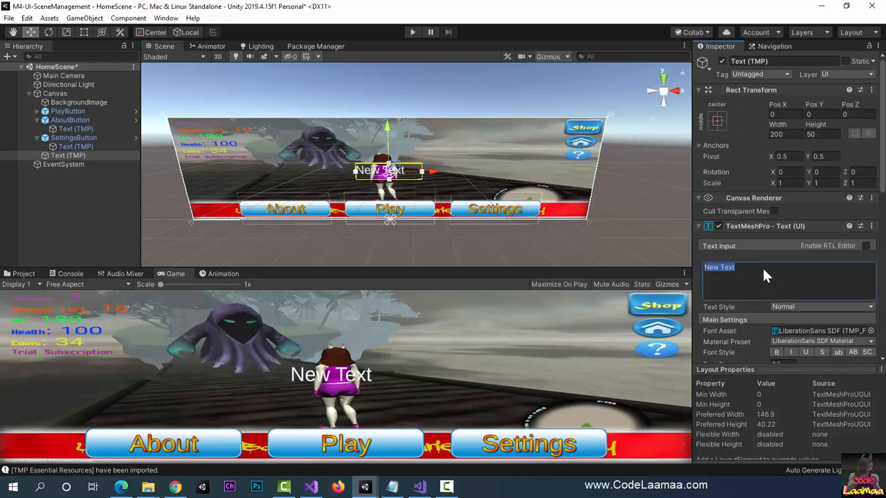
pyautogui.write('W')
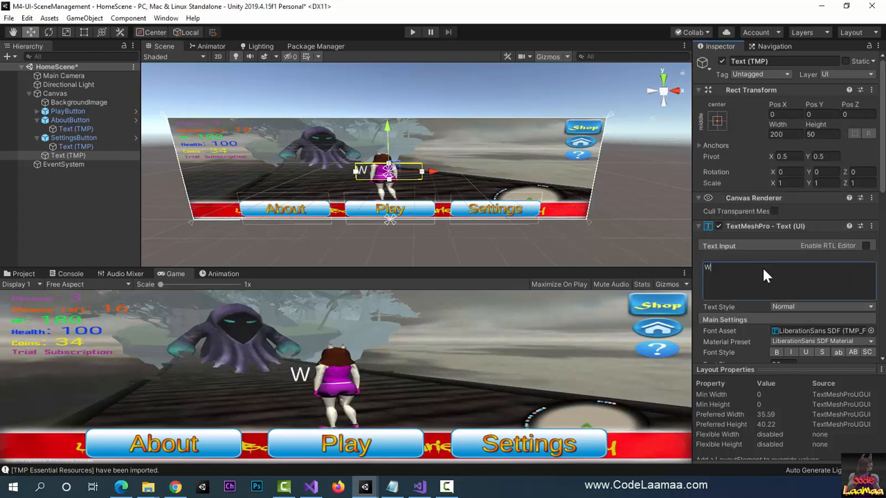
pyautogui.write('elcome Player')
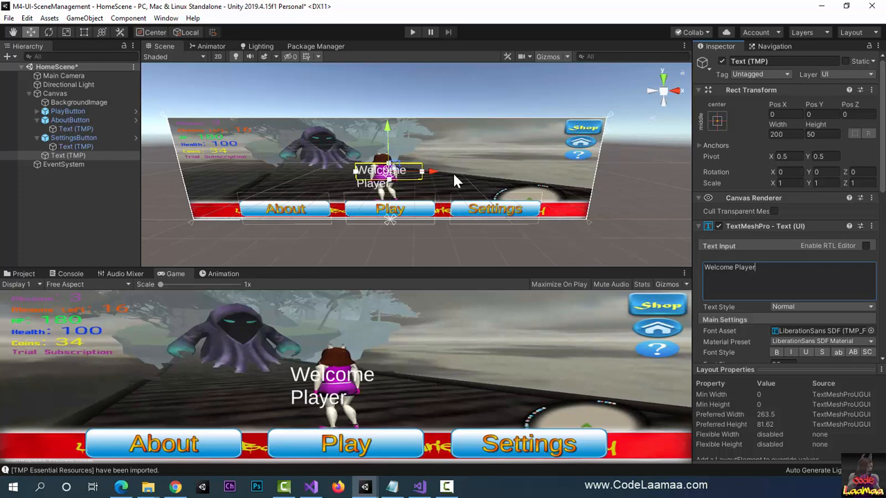
pyautogui.click(794, 135)
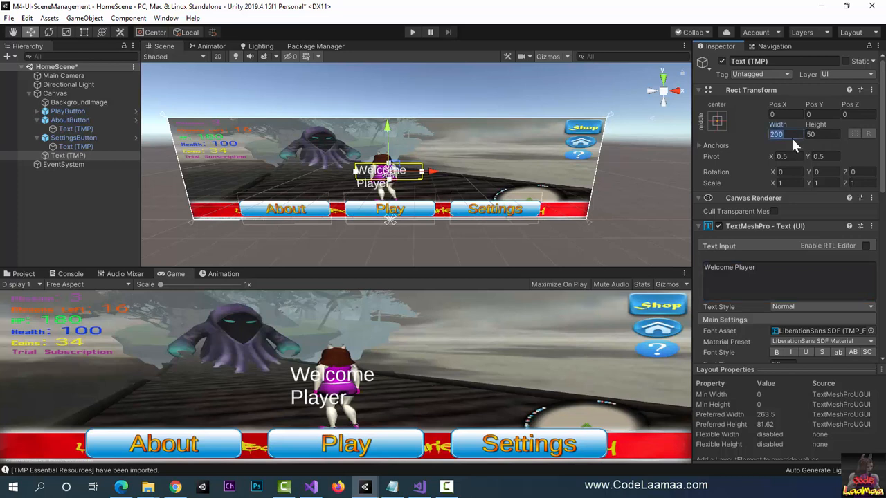
pyautogui.write('800')
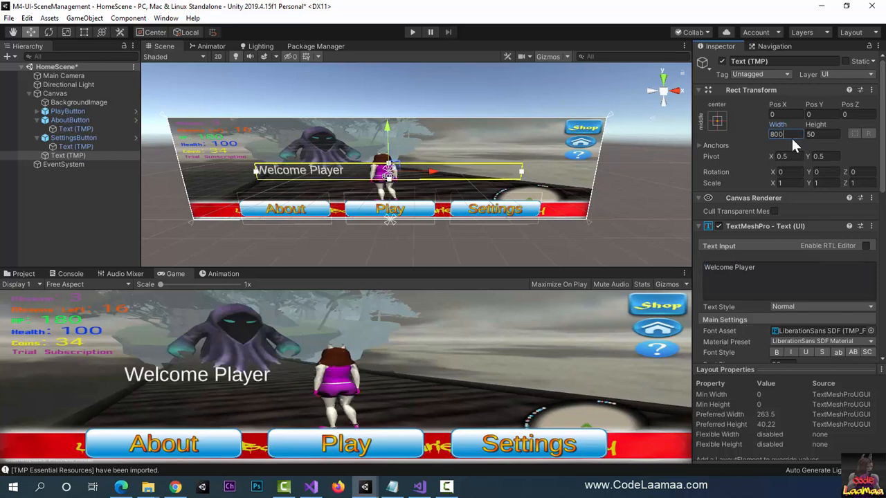
pyautogui.press('Tab')
# Step: Align the "Welcome Player" text to the center horizontally and the middle vertically, and enable Auto Size for its font
pyautogui.scroll(-5, 754, 126)
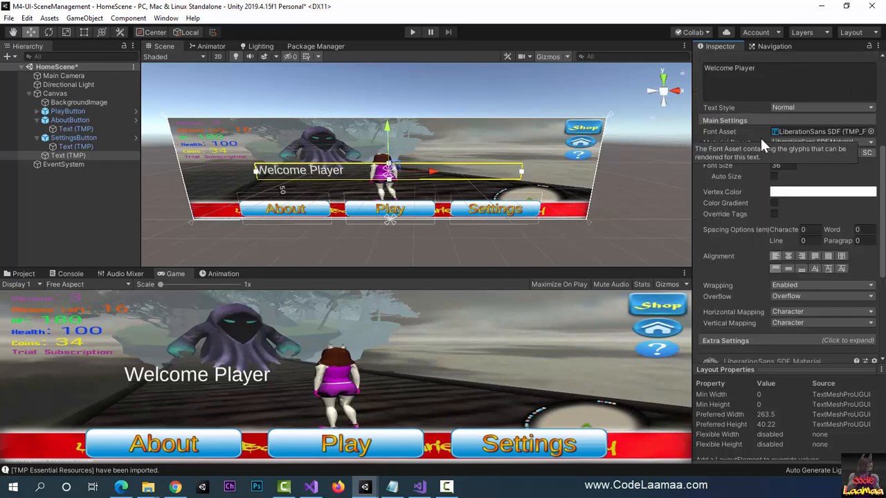
pyautogui.scroll(-3, 765, 149)
pyautogui.scroll(3, 772, 171)
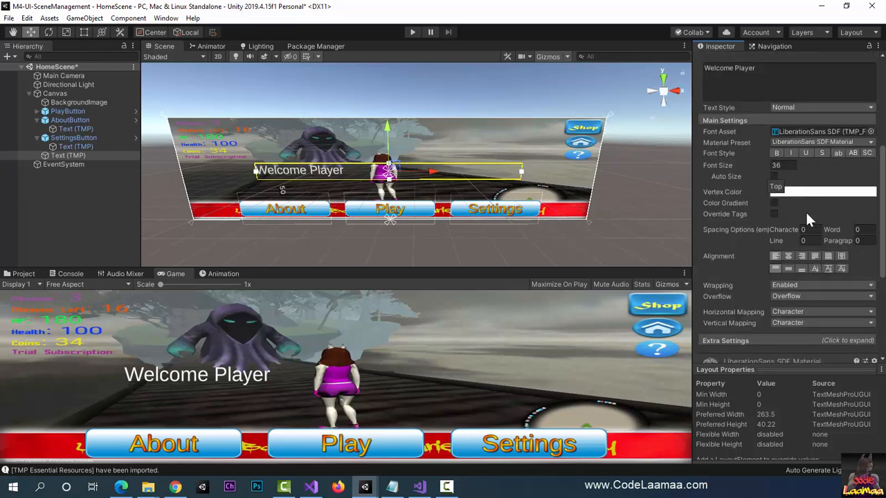
pyautogui.click(789, 256)
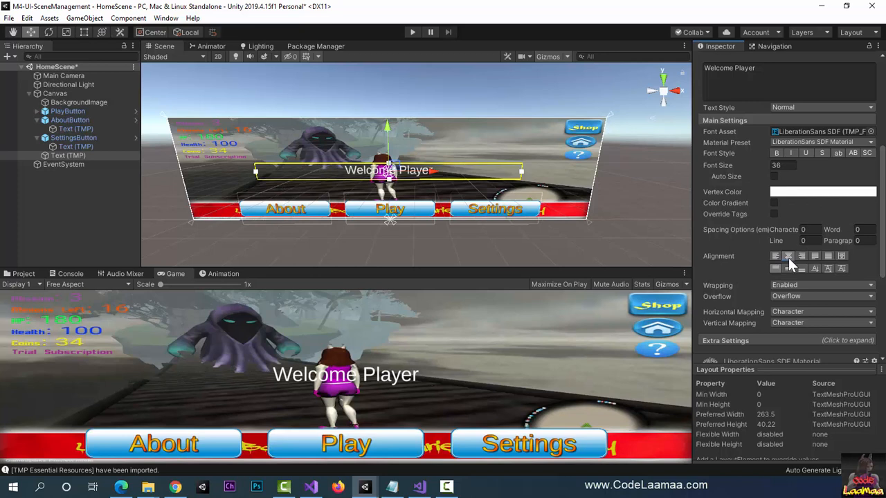
pyautogui.click(788, 268)
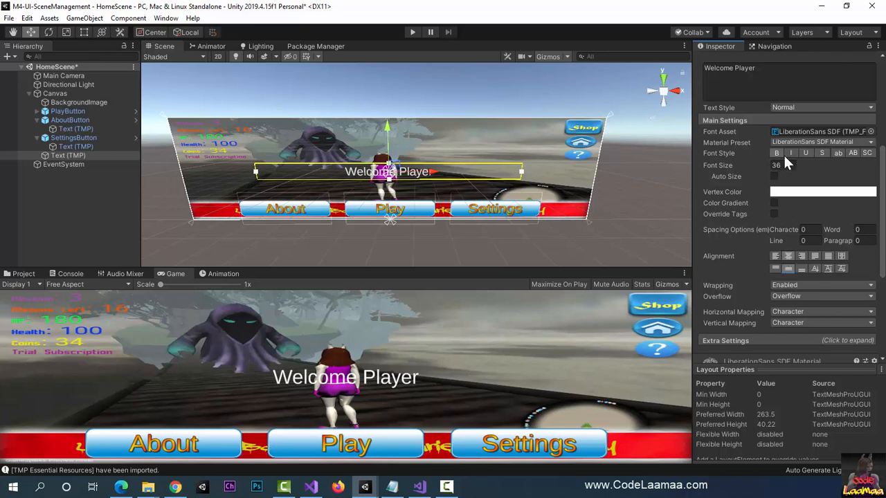
pyautogui.click(774, 176)
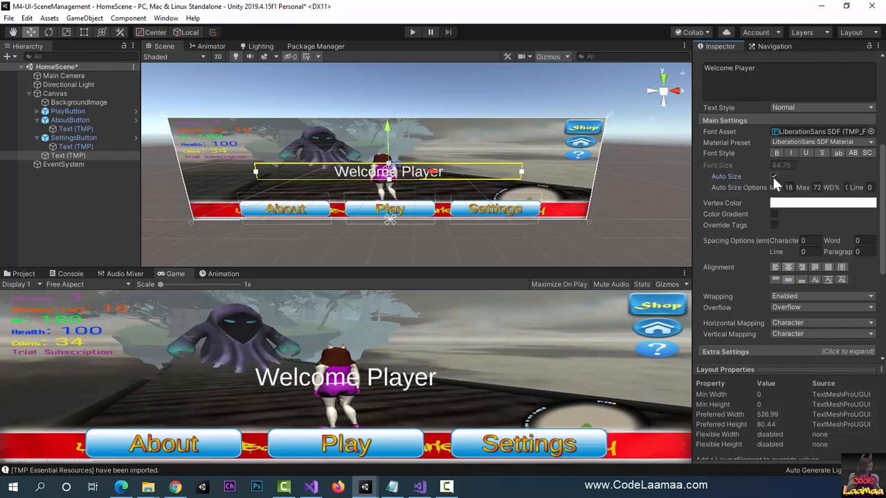
# Step: Apply the LiberationSans SDF - Drop Shadow material preset to the welcome text and set its vertex color to yellow, about F3E30F
pyautogui.click(818, 142)
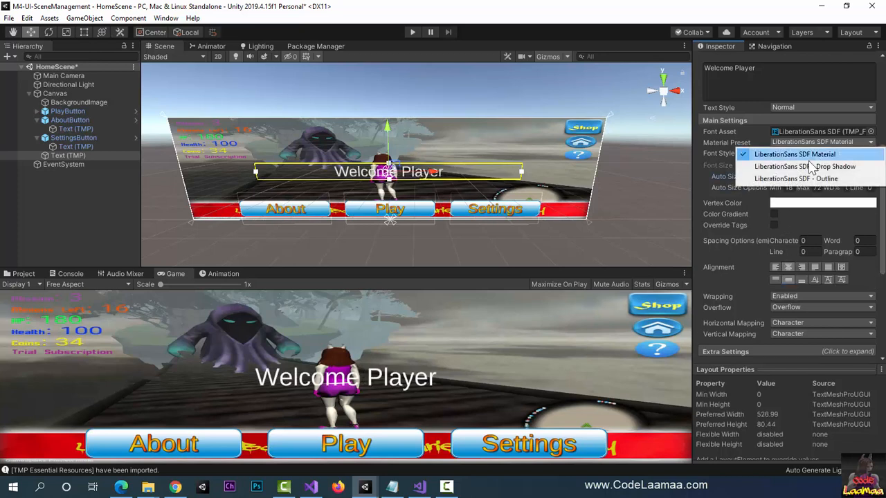
pyautogui.click(810, 167)
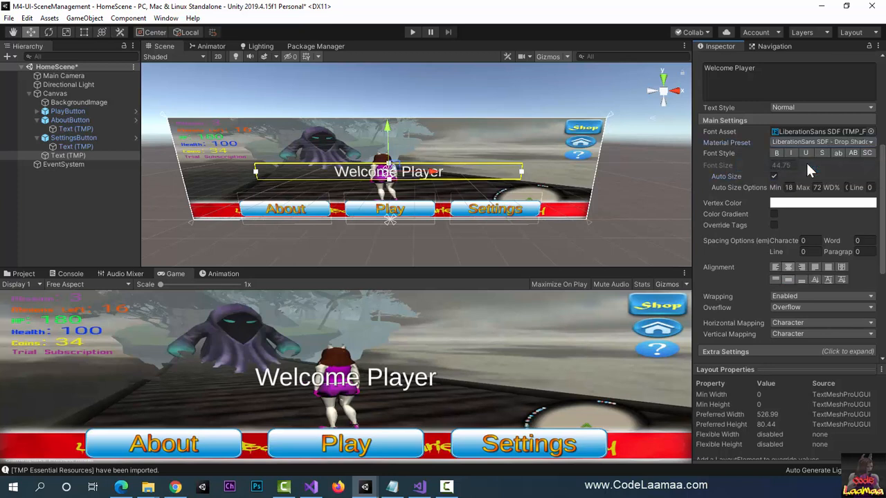
pyautogui.click(792, 207)
pyautogui.click(349, 144)
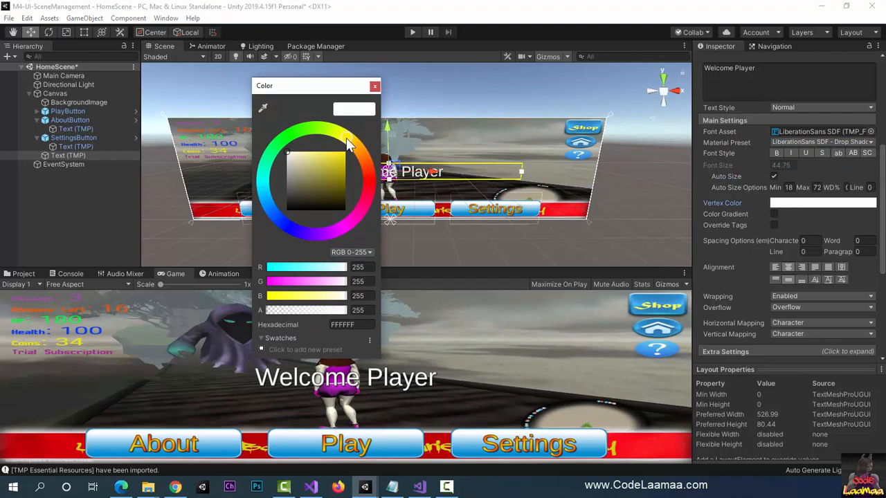
pyautogui.click(342, 155)
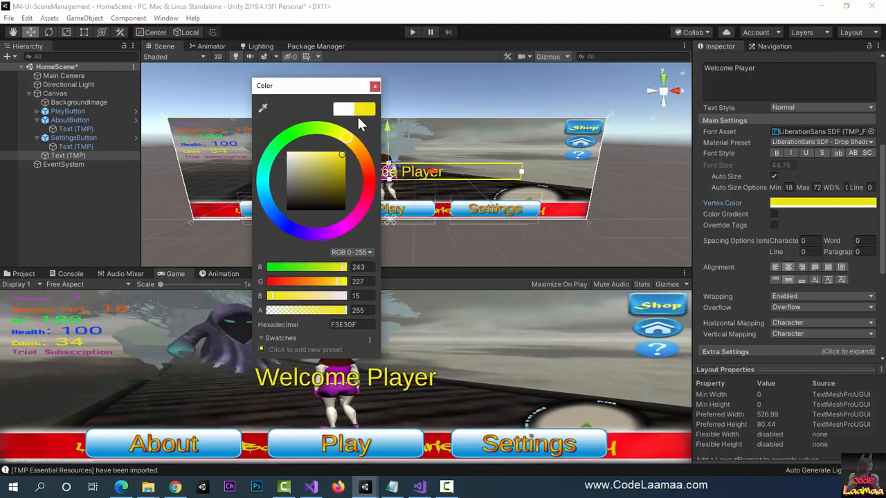
pyautogui.click(374, 87)
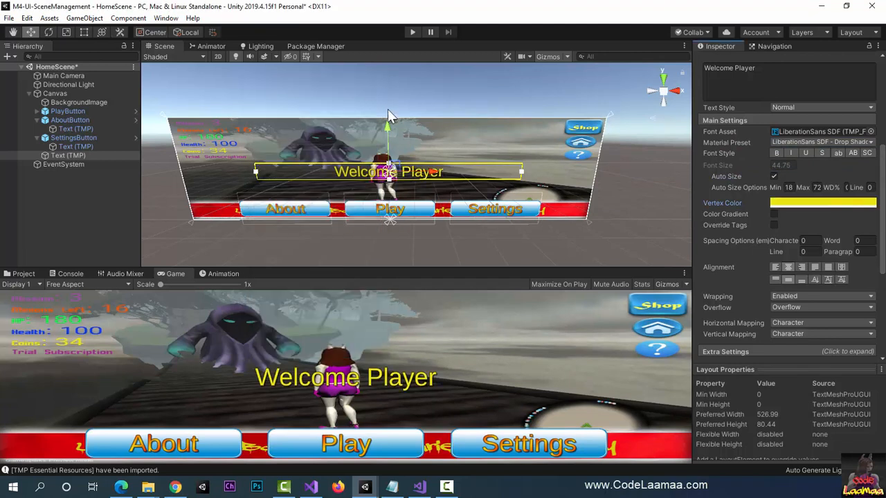
# Step: Enable the welcome text's color gradient and set its top-left and bottom-right corner colors to bright red, about F60909 and F60606
pyautogui.click(774, 215)
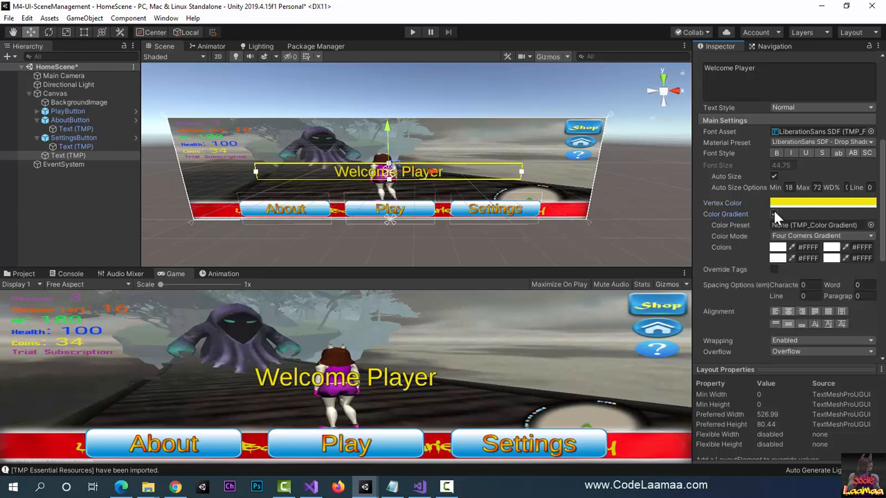
pyautogui.click(777, 248)
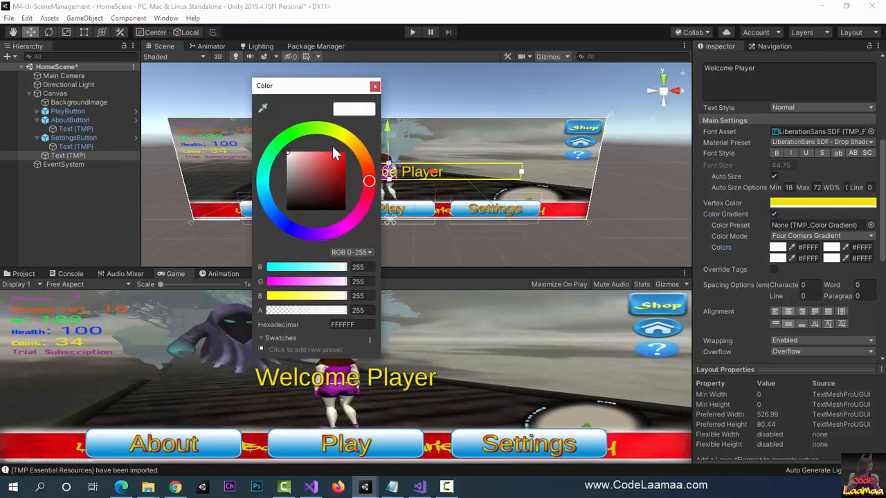
pyautogui.click(344, 152)
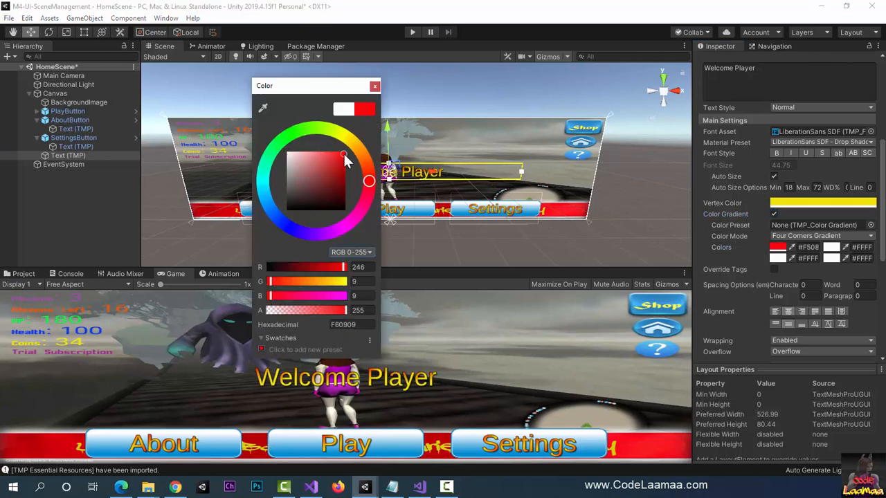
pyautogui.click(373, 87)
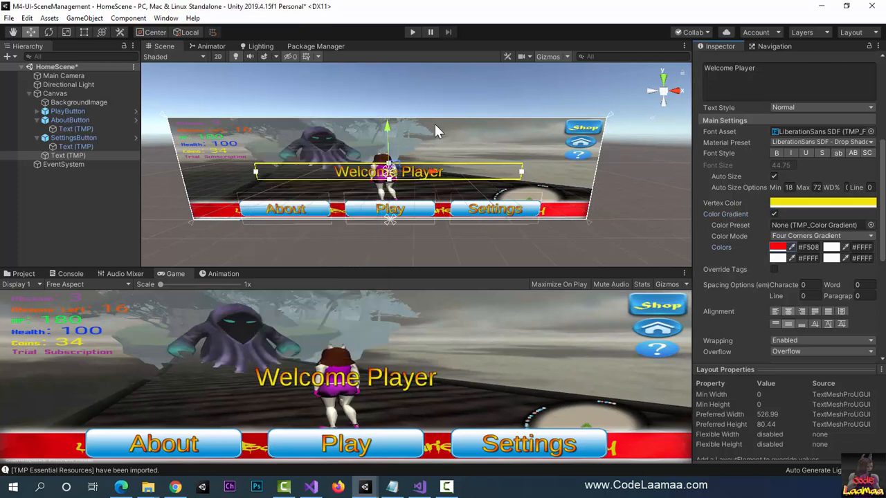
pyautogui.click(831, 258)
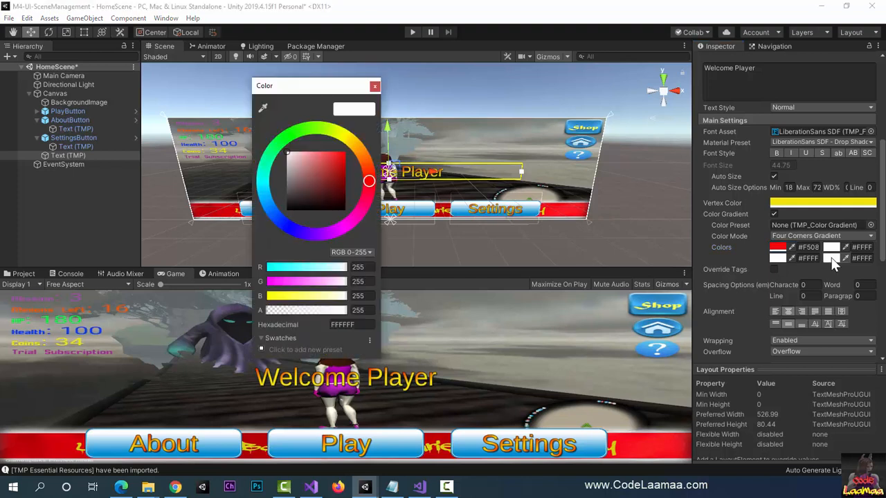
pyautogui.click(344, 152)
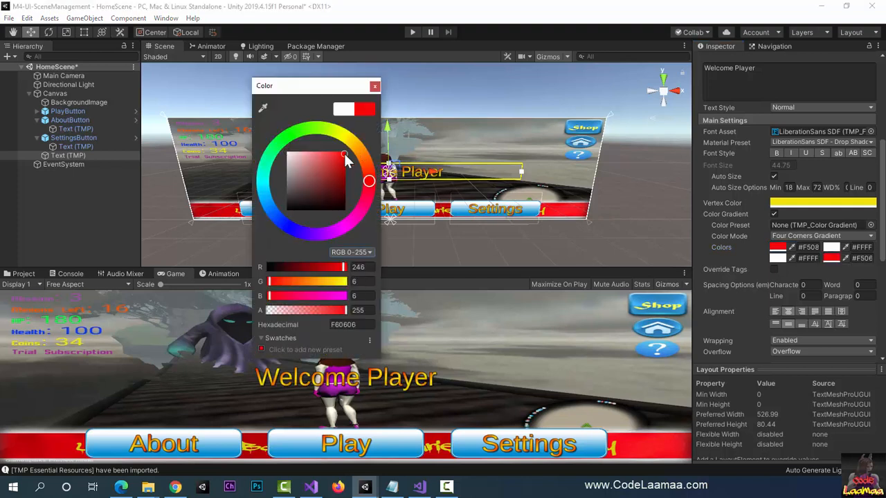
pyautogui.click(375, 86)
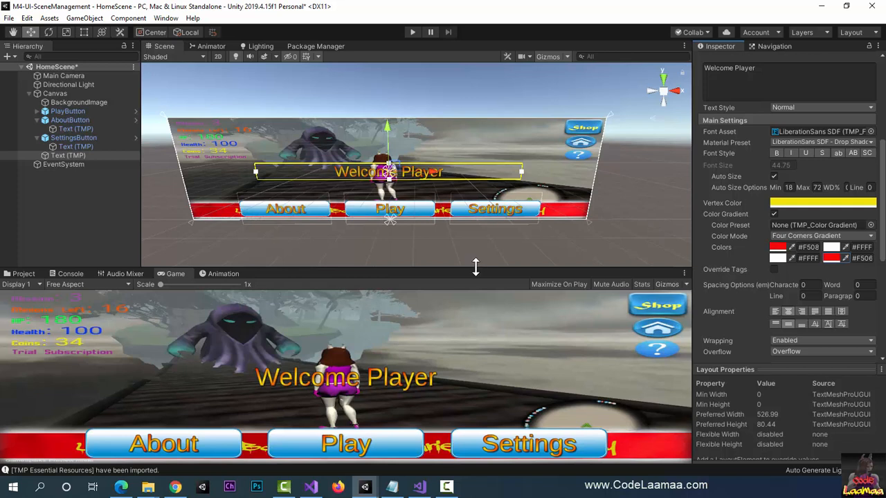
# Step: Rename the welcome text object as WelcomeText and collapse the SettingsButton and AboutButton hierarchies
pyautogui.click(61, 154)
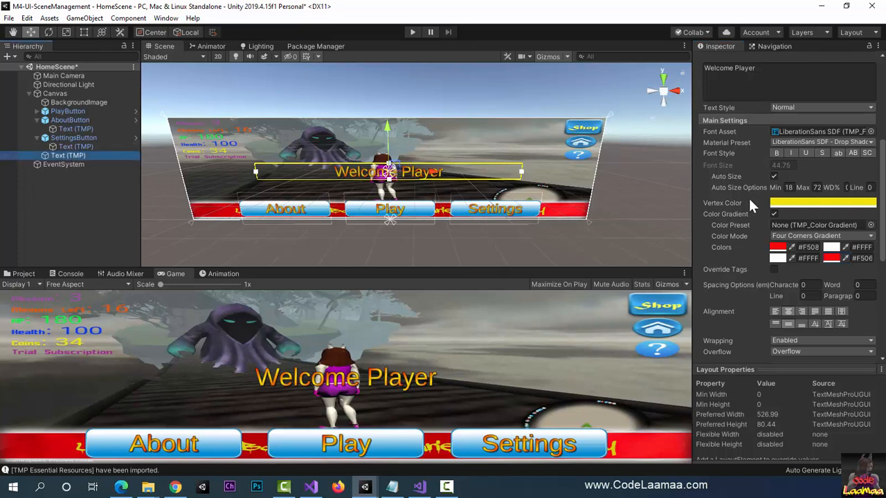
pyautogui.scroll(5, 748, 196)
pyautogui.click(776, 62)
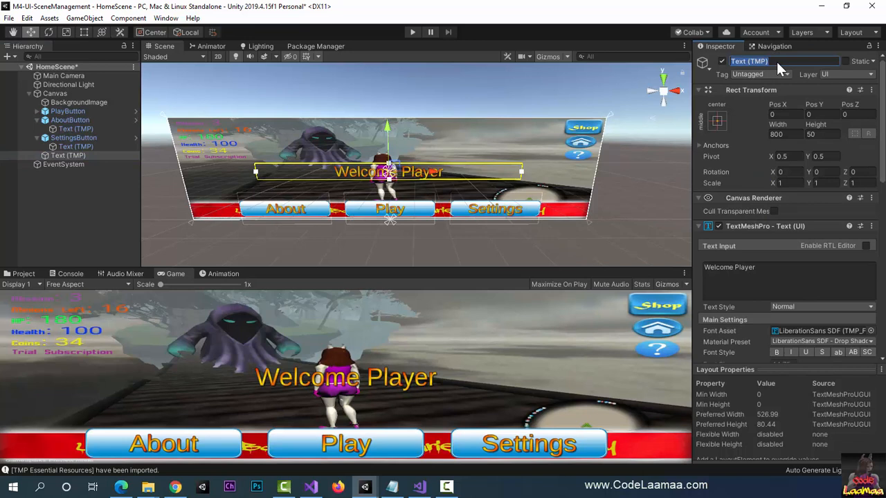
pyautogui.write('WelcomeText')
pyautogui.press('Return')
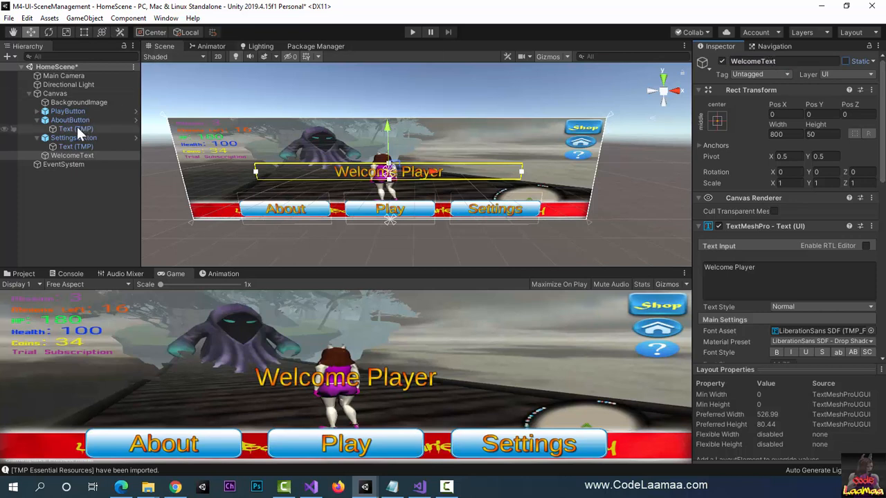
pyautogui.click(36, 138)
pyautogui.click(36, 120)
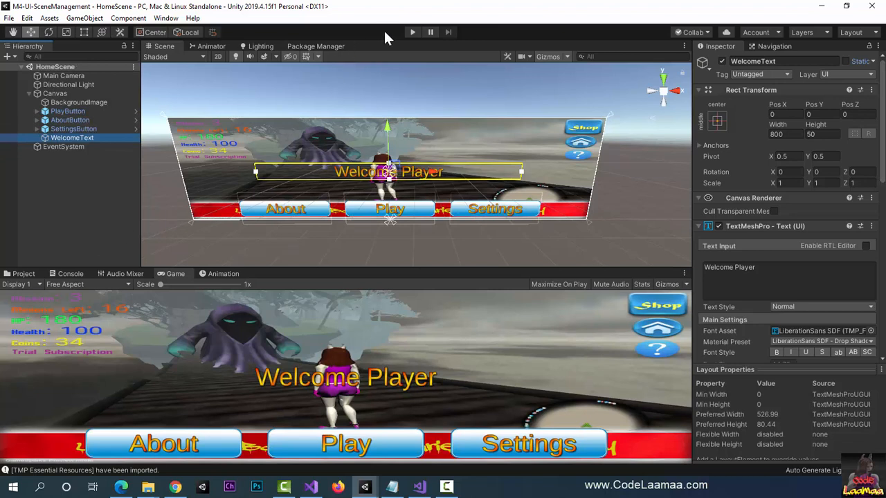
# Step: Run the home scene in play mode to check its layout, and stop it again
pyautogui.click(411, 33)
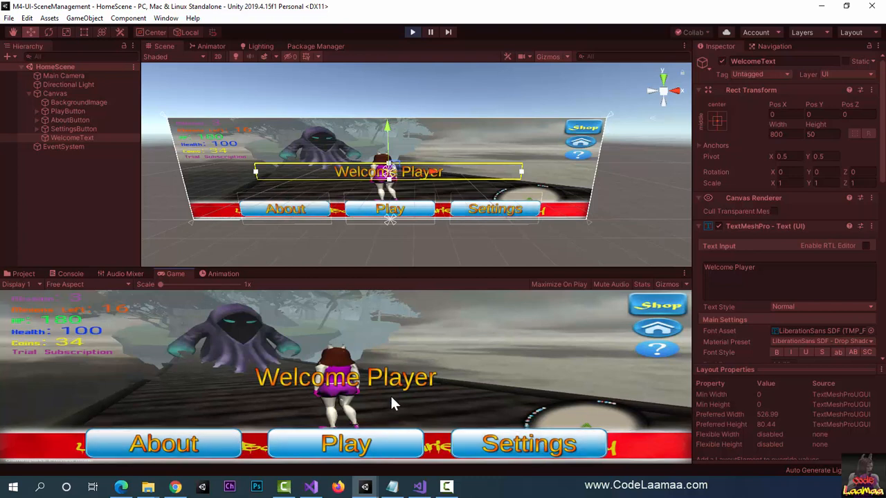
pyautogui.click(412, 32)
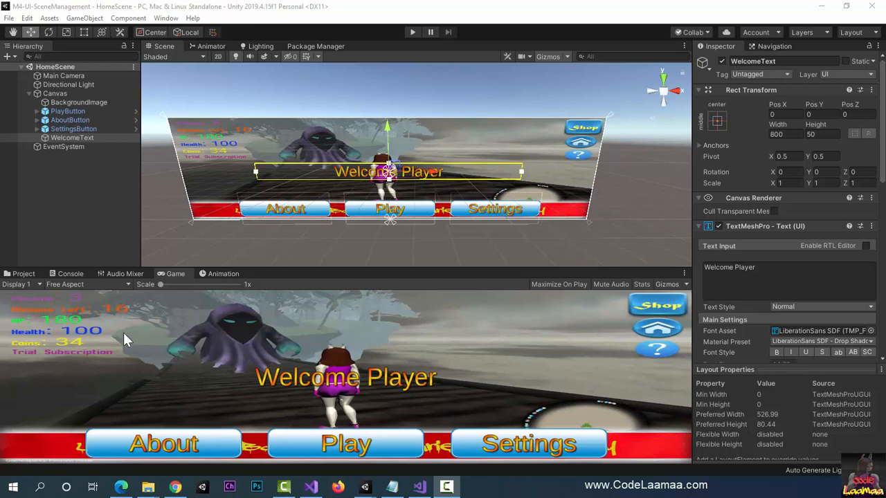
# Step: Create a C# script named HomePageManager in the project's Scripts folder
pyautogui.click(23, 274)
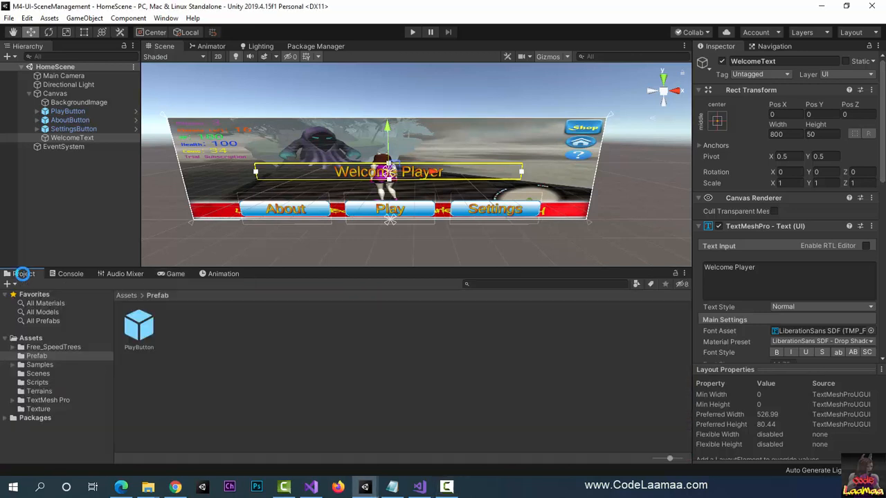
pyautogui.click(35, 383)
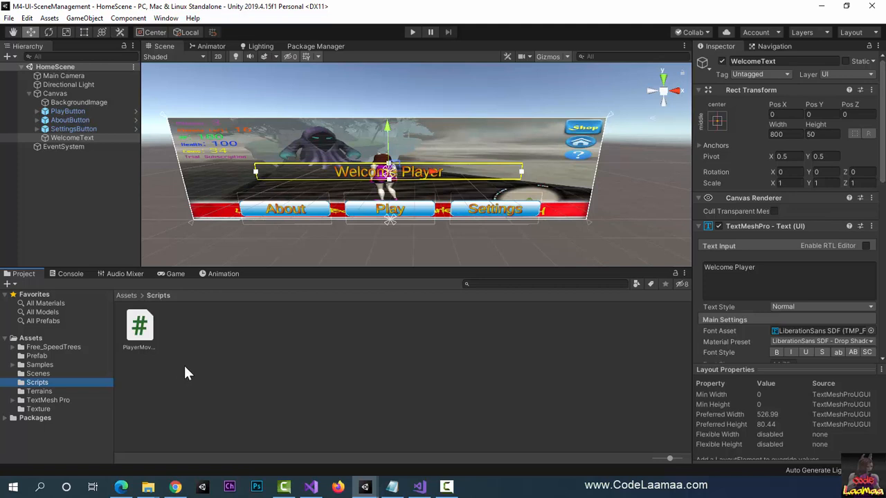
pyautogui.rightClick(208, 350)
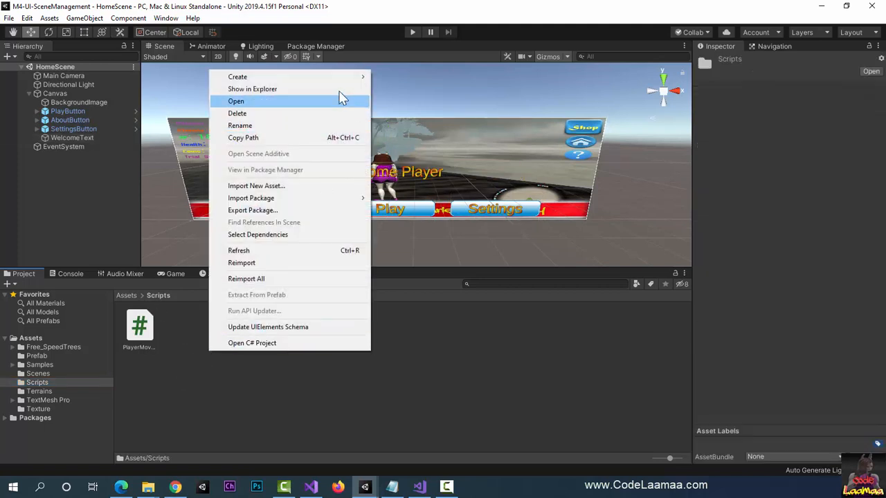
pyautogui.moveTo(335, 80)
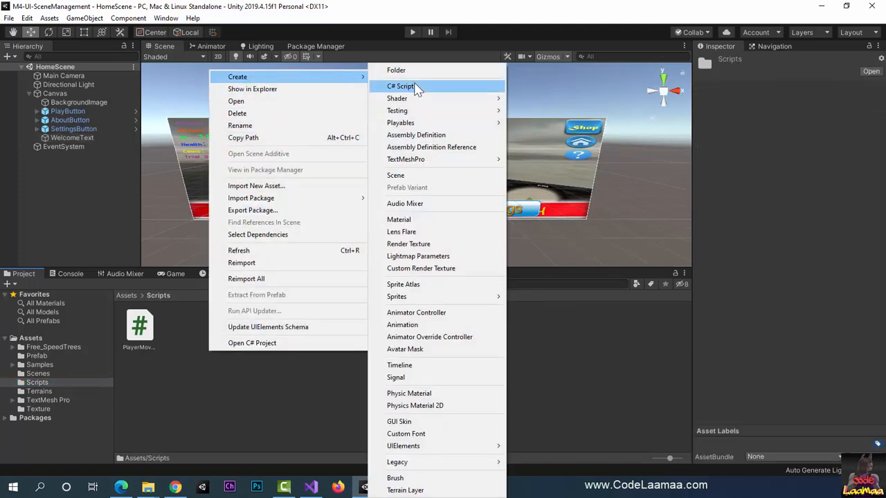
pyautogui.click(416, 87)
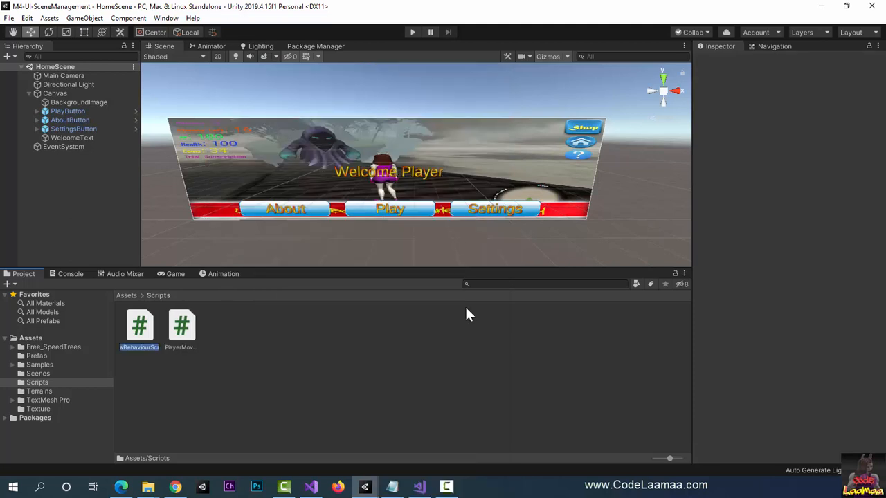
pyautogui.write('HomePageMa')
pyautogui.write('nager')
pyautogui.press('Return')
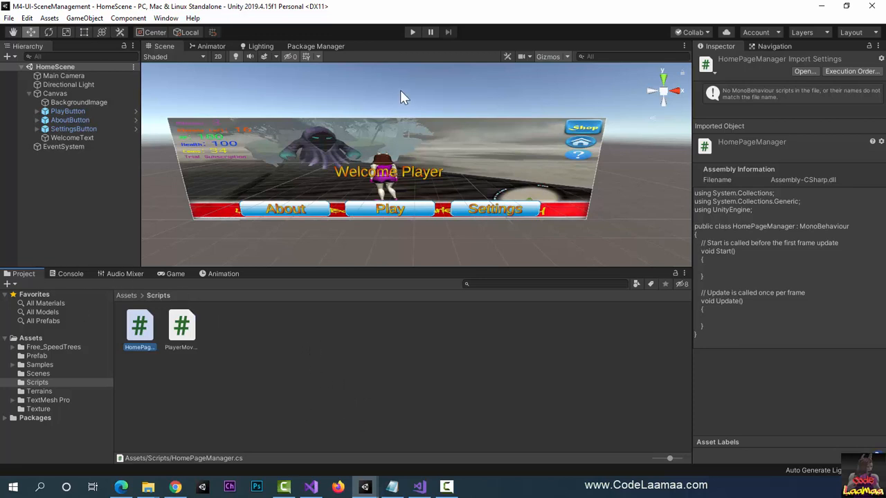
# Step: Add a C# script named SettingsSceneManager to the Scripts folder
pyautogui.rightClick(333, 342)
pyautogui.moveTo(395, 69)
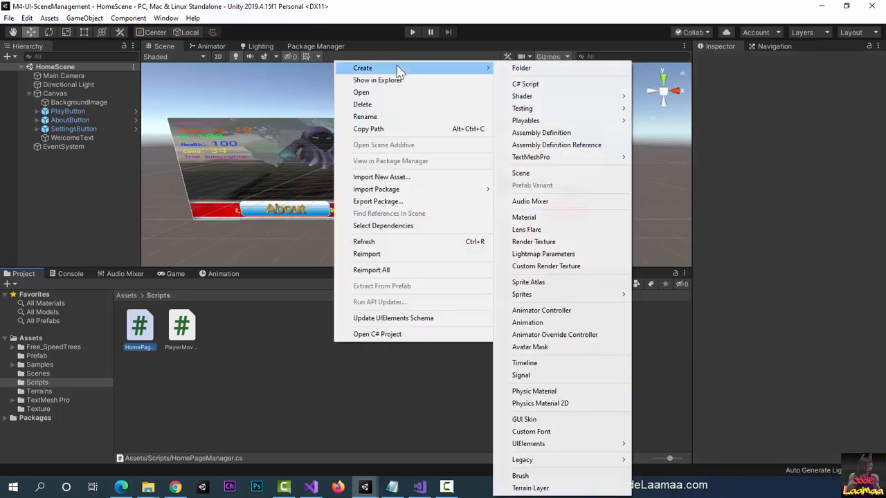
pyautogui.click(525, 84)
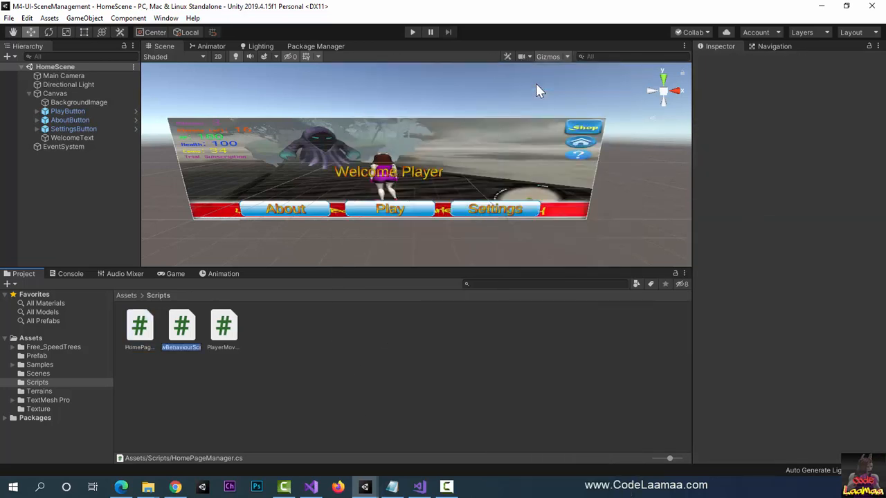
pyautogui.write('Settings')
pyautogui.write('SceneManag')
pyautogui.write('er')
pyautogui.press('Return')
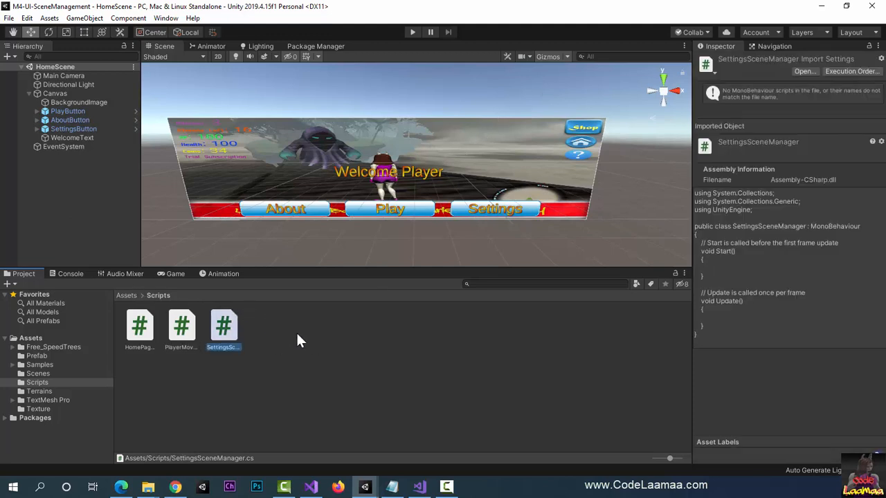
# Step: Add a C# script named GameSceneManager to the Scripts folder
pyautogui.rightClick(336, 353)
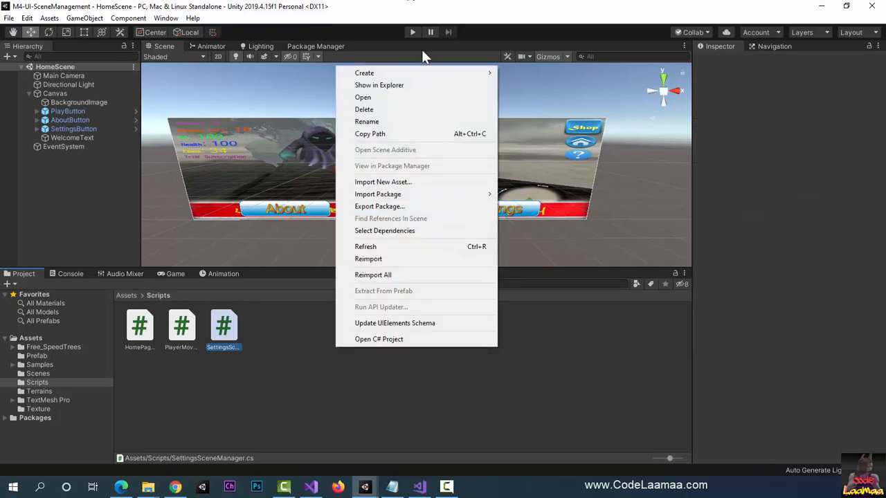
pyautogui.moveTo(425, 74)
pyautogui.click(527, 88)
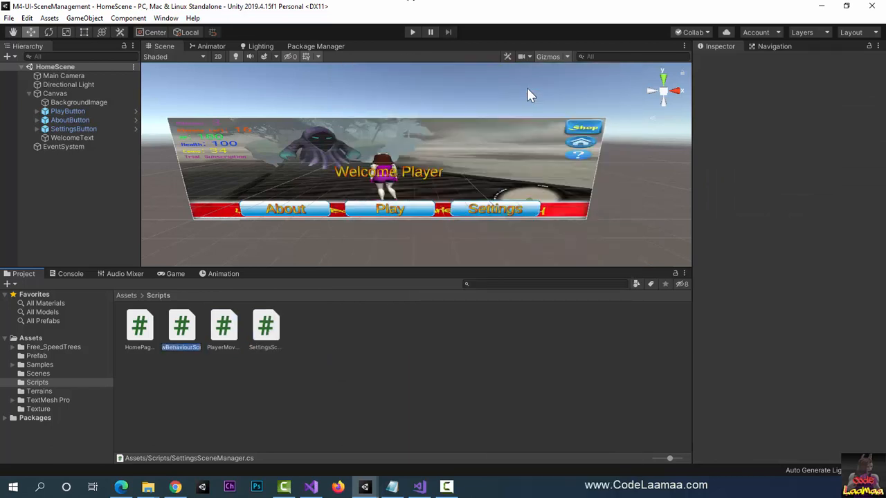
pyautogui.write('GameSceneM')
pyautogui.write('anager')
pyautogui.press('Return')
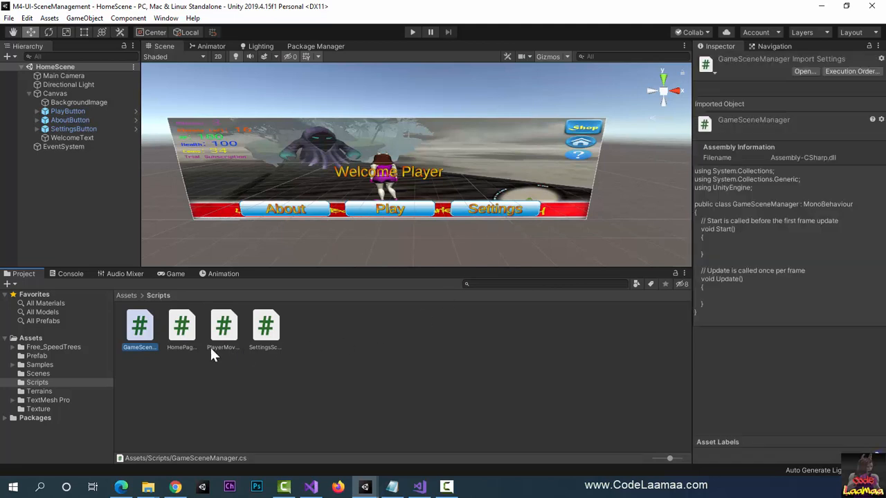
# Step: Open the HomePageManager script for editing in Visual Studio
pyautogui.click(185, 346)
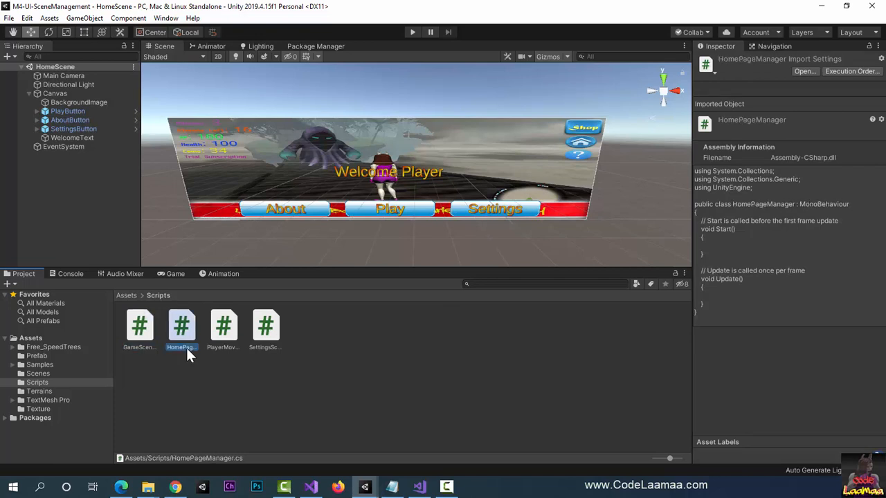
pyautogui.doubleClick(186, 348)
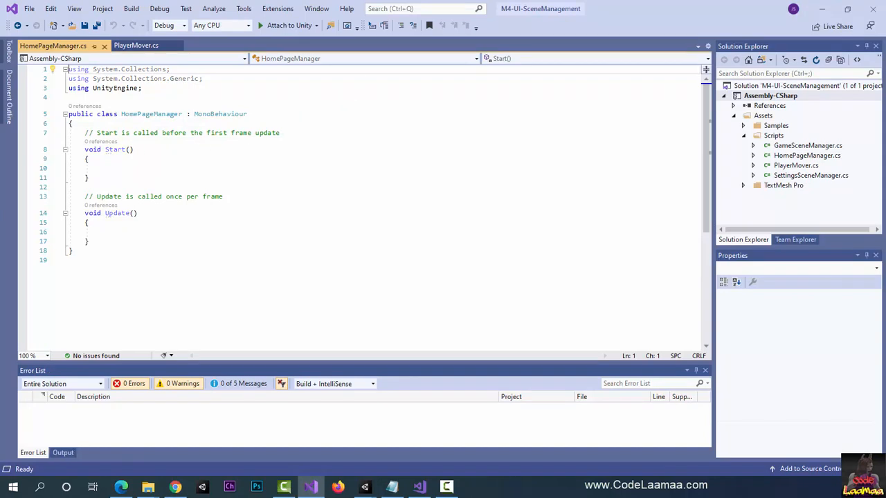
pyautogui.hotkey('alt', 'Tab')
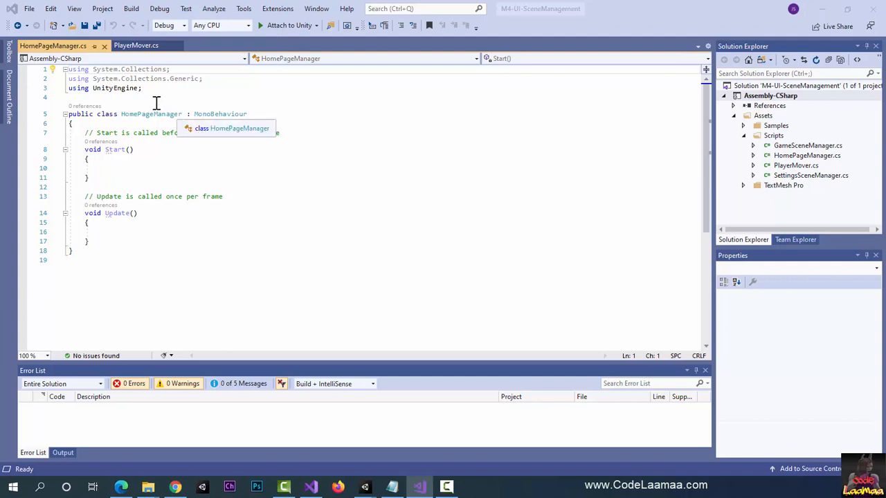
# Step: Add the directive "using UnityEngine.SceneManagement;" below the existing using lines, leaving blank lines before the class
pyautogui.click(145, 97)
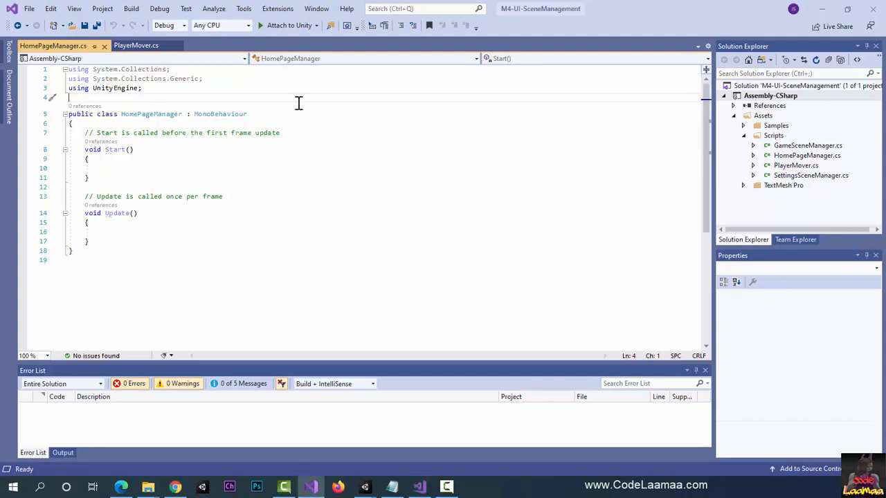
pyautogui.press('Return')
pyautogui.press('Return')
pyautogui.press('Up')
pyautogui.press('Up')
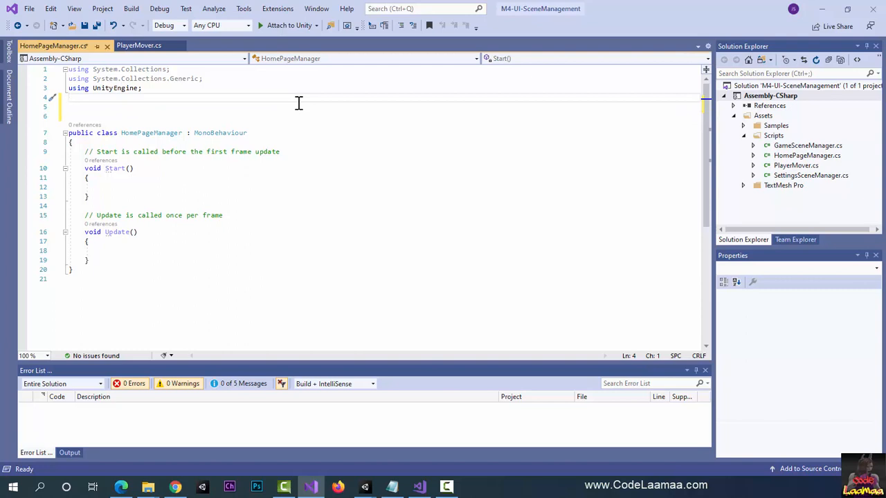
pyautogui.write('using Uni')
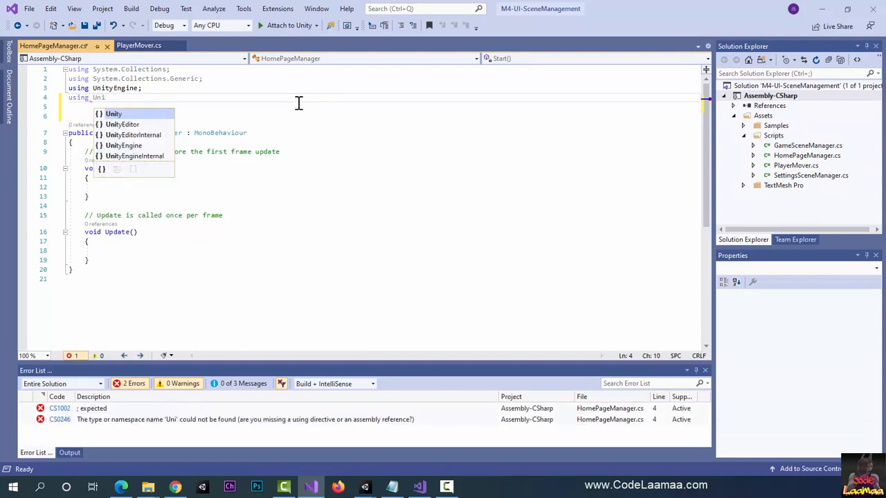
pyautogui.press('Down')
pyautogui.press('Down')
pyautogui.press('Down')
pyautogui.press('Tab')
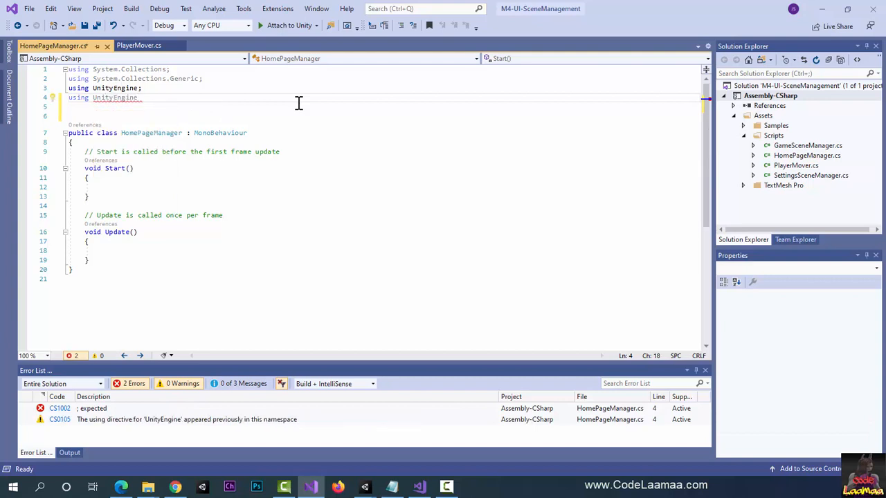
pyautogui.write('.x')
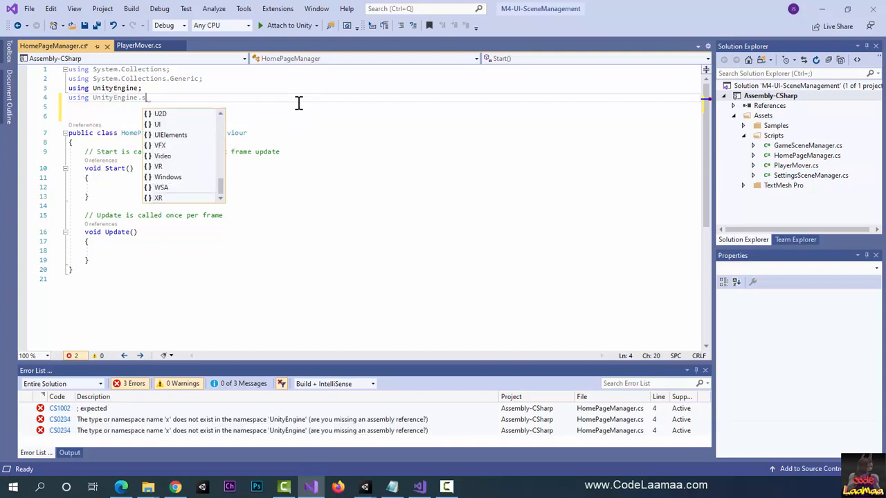
pyautogui.write('cene;')
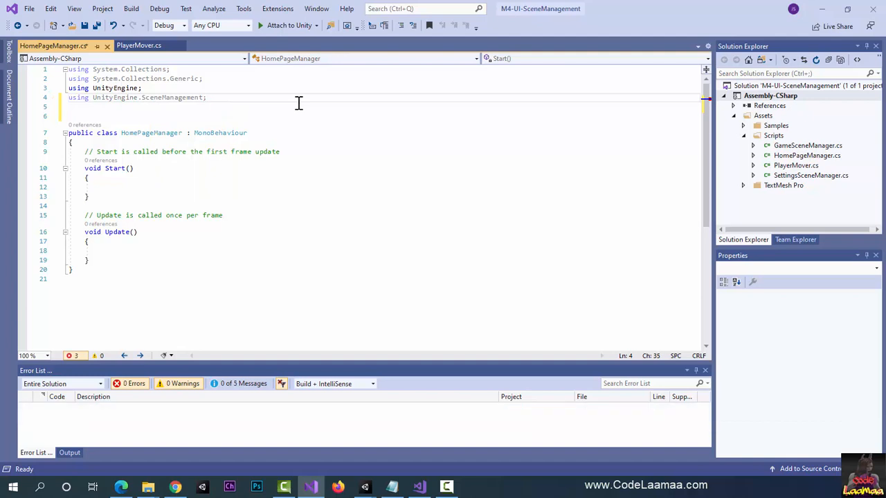
# Step: Declare an empty method "public void GoToGame()" with braces at the start of the HomePageManager class, above Start
pyautogui.click(233, 143)
pyautogui.press('Return')
pyautogui.press('Return')
pyautogui.press('Return')
pyautogui.press('Return')
pyautogui.press('Return')
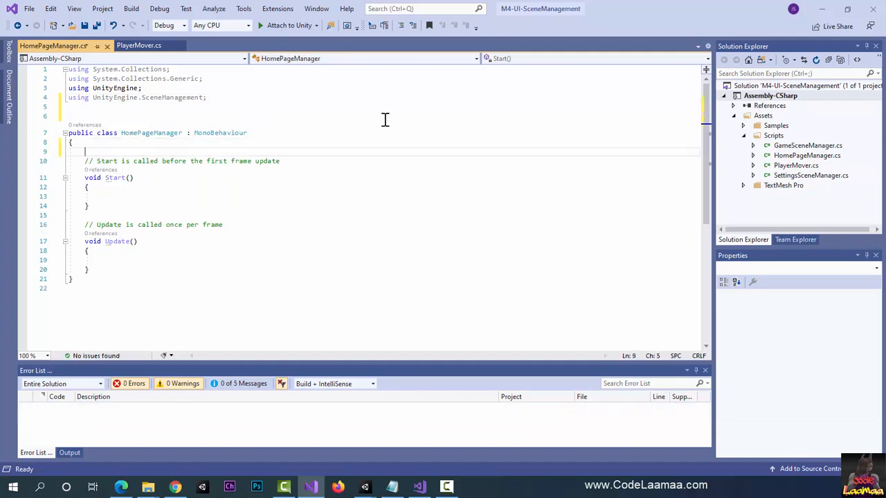
pyautogui.press('Up')
pyautogui.press('Up')
pyautogui.press('Up')
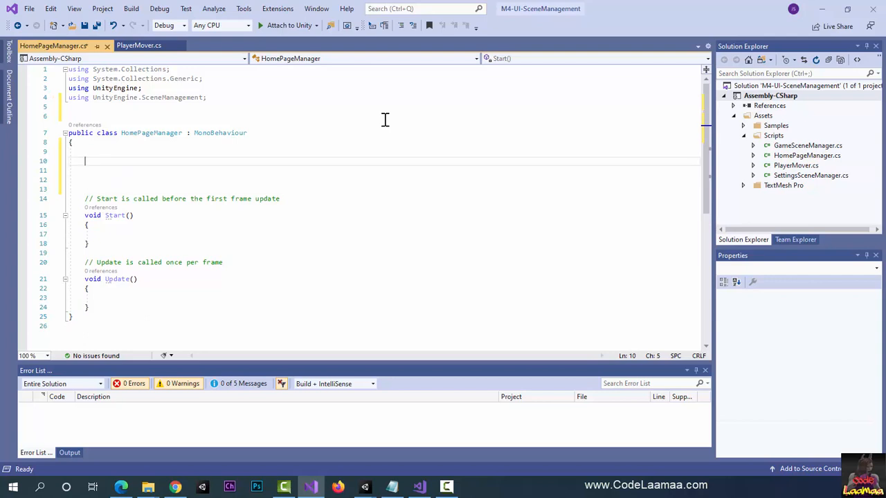
pyautogui.write('pubi')
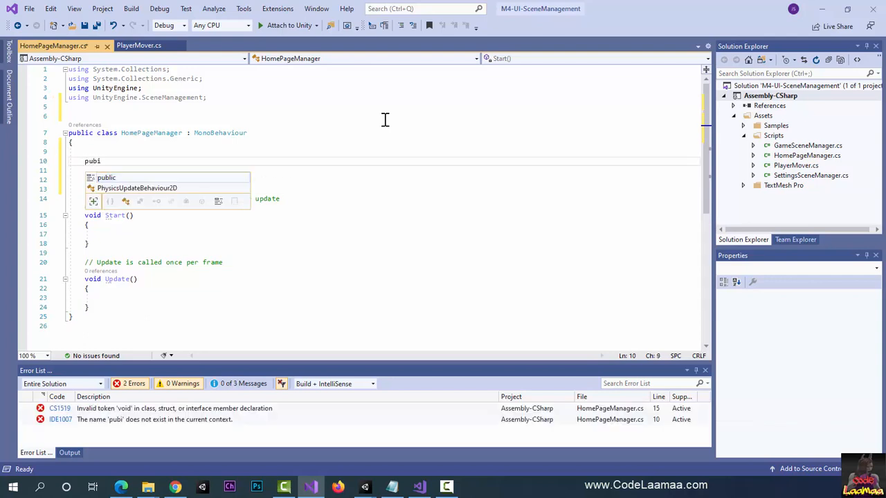
pyautogui.press('BackSpace')
pyautogui.write('l')
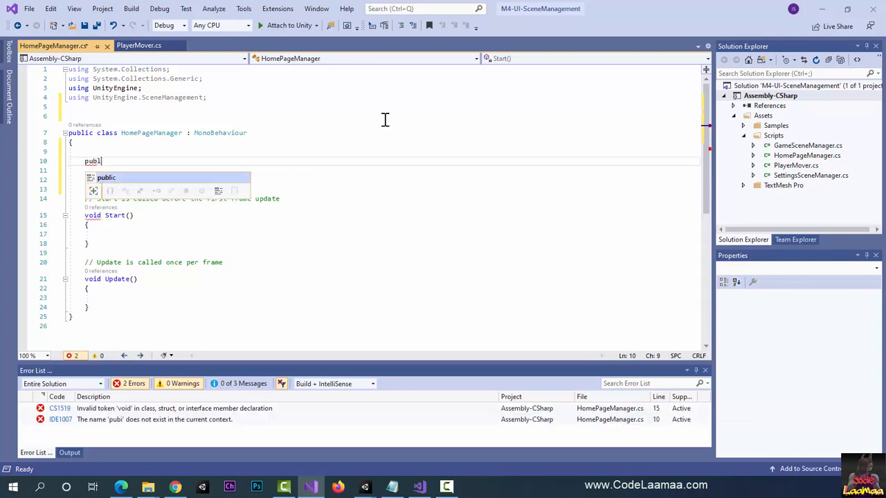
pyautogui.write('ic vo')
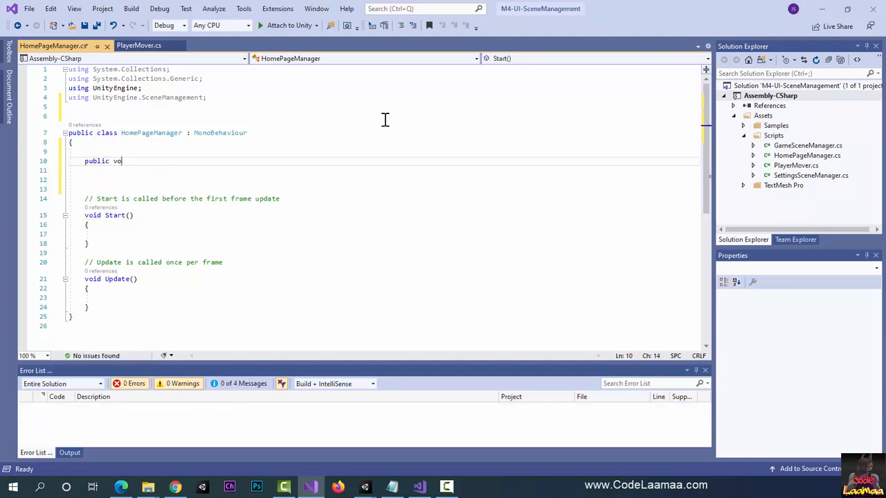
pyautogui.write('id GoTo')
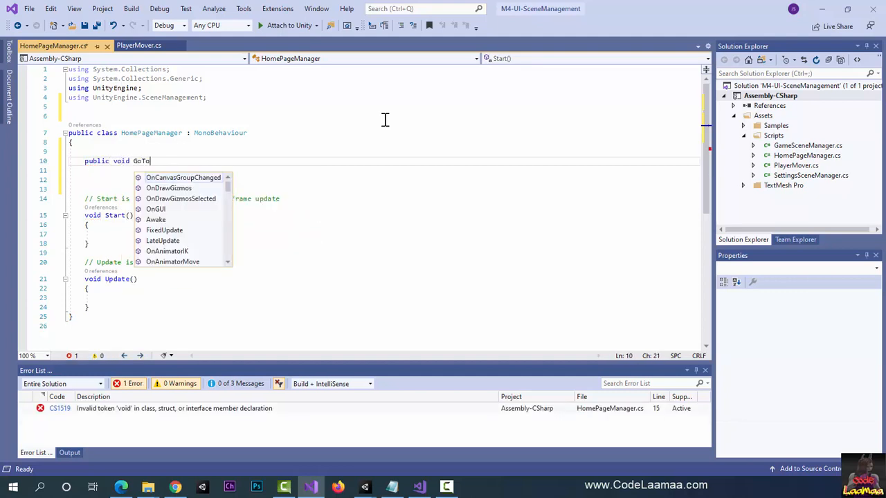
pyautogui.write('Game()')
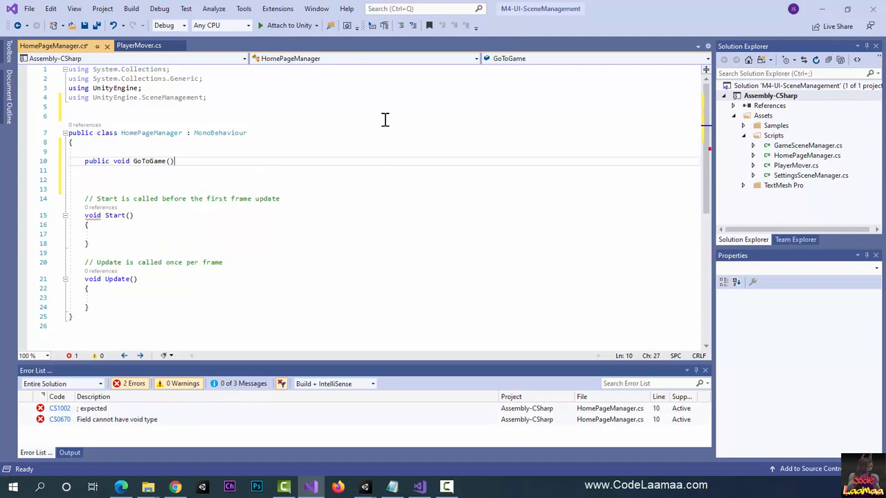
pyautogui.press('Return')
pyautogui.write('{')
pyautogui.press('Return')
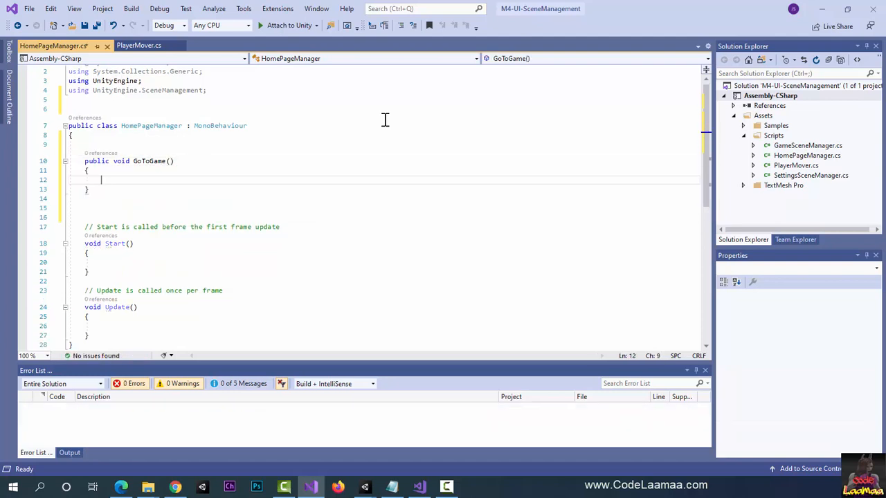
# Step: Make GoToGame load the game scene with the statement SceneManager.LoadScene("GameScene");
pyautogui.write('Scene')
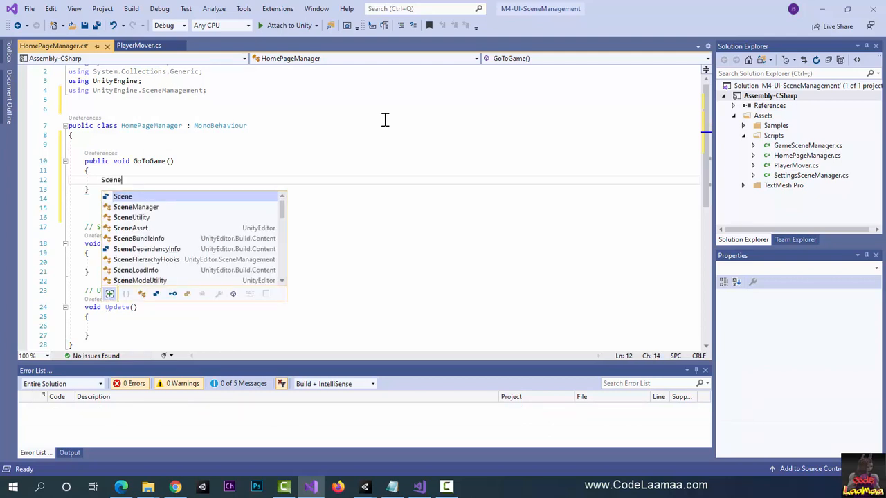
pyautogui.write('Manager.loadSc')
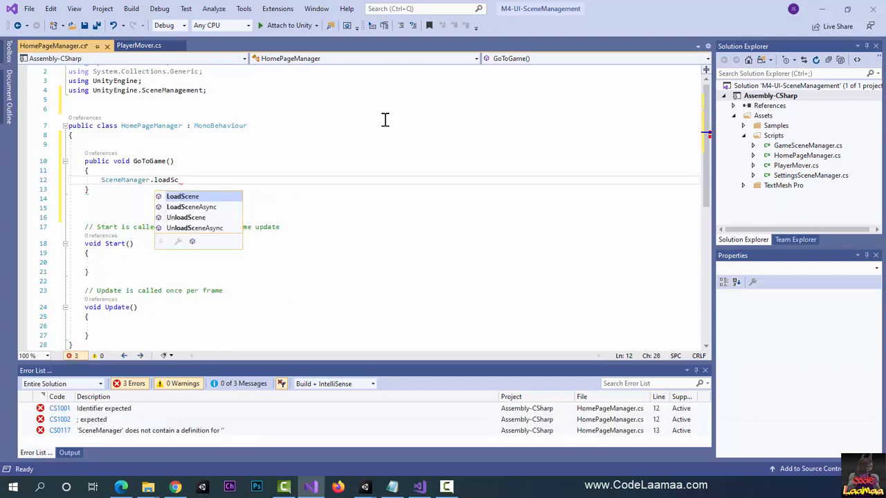
pyautogui.write('(')
pyautogui.write('"GameScene')
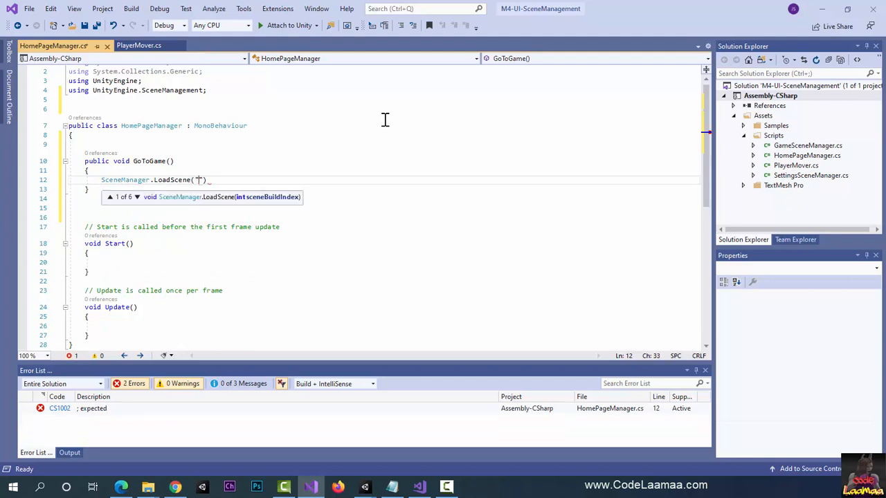
pyautogui.write('");')
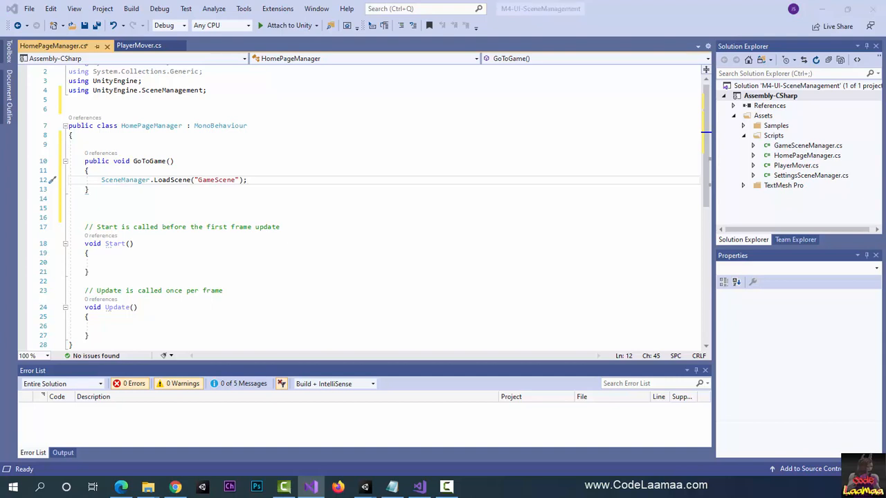
# Step: Check the exact scene names in Unity's Scenes folder, including the settings scene, and return to the HomePageManager script in Visual Studio
pyautogui.hotkey('alt', 'Tab')
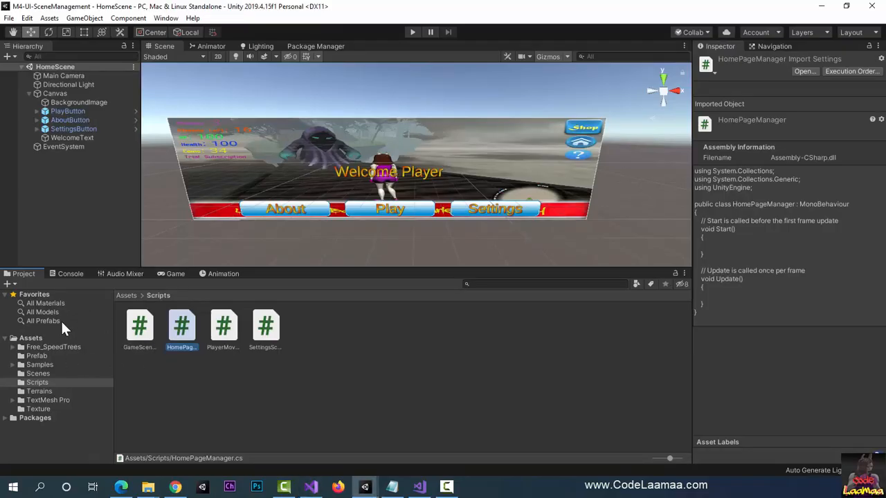
pyautogui.click(38, 374)
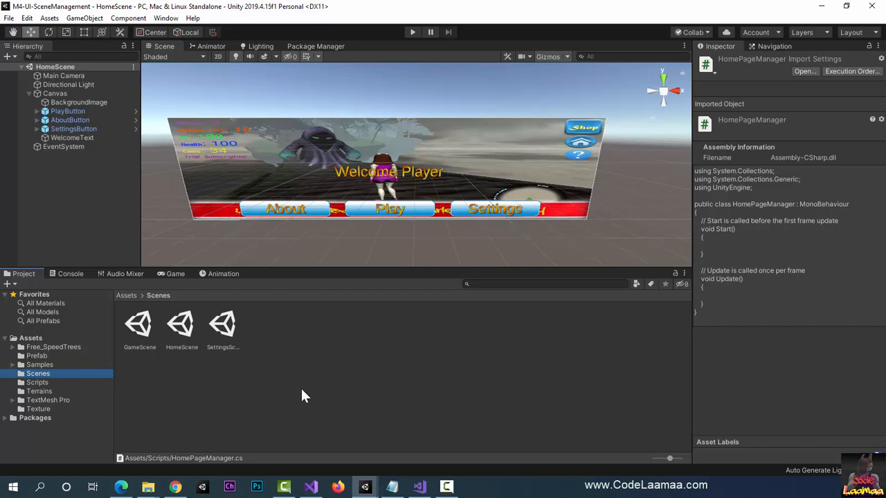
pyautogui.click(227, 348)
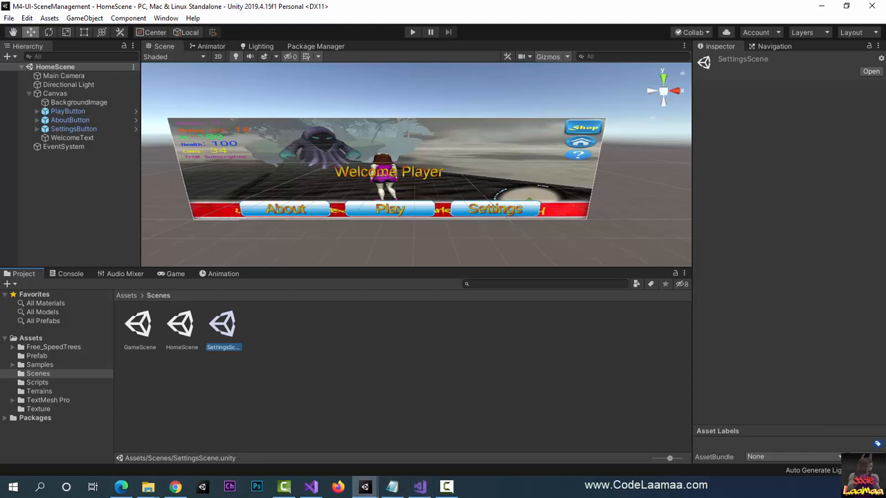
pyautogui.click(420, 488)
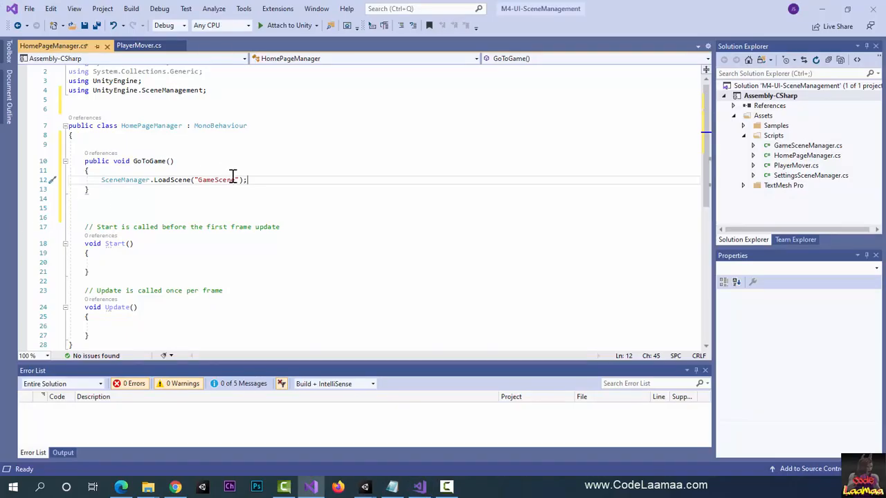
# Step: Declare an empty method "public void GoToSettings()" with braces below GoToGame, separated by a blank line
pyautogui.click(161, 200)
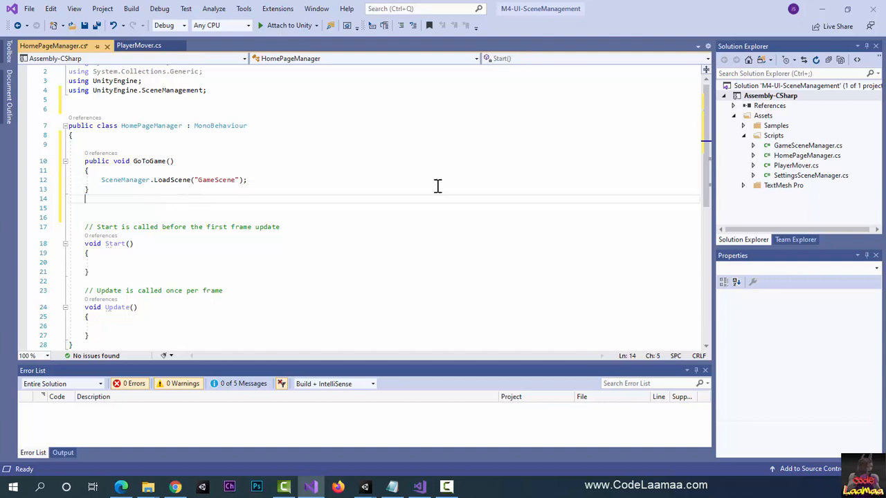
pyautogui.press('Return')
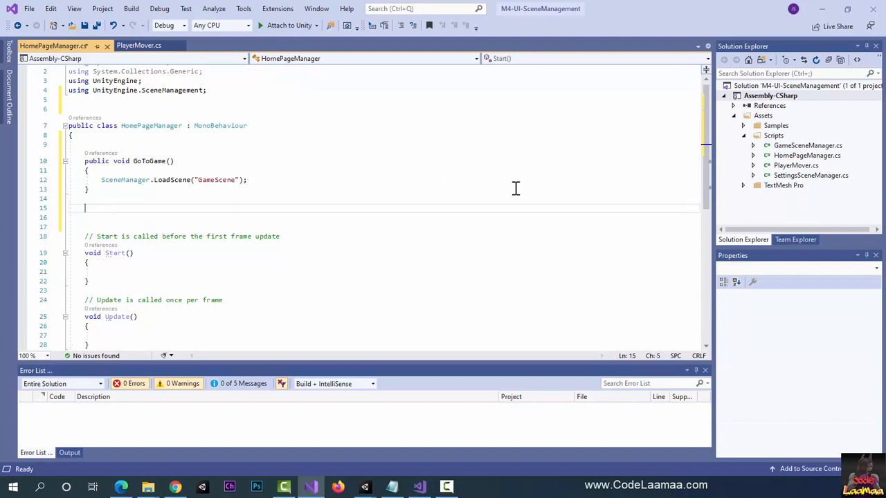
pyautogui.write('public')
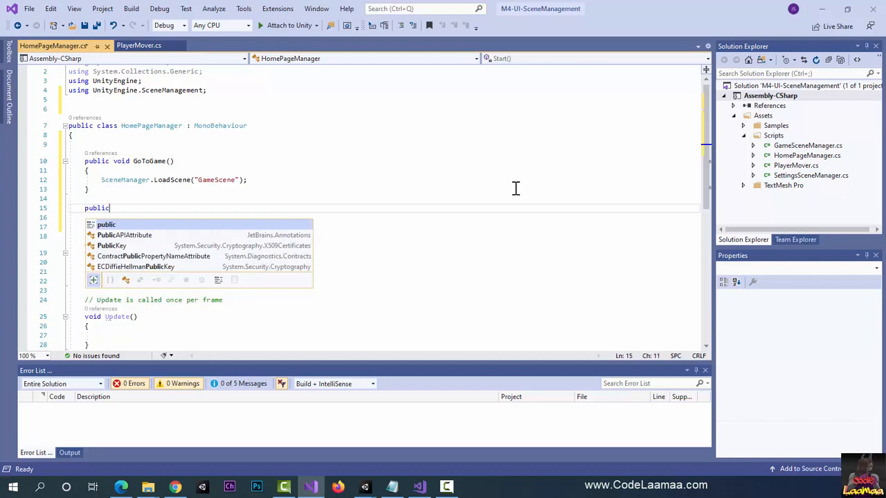
pyautogui.write(' void Go')
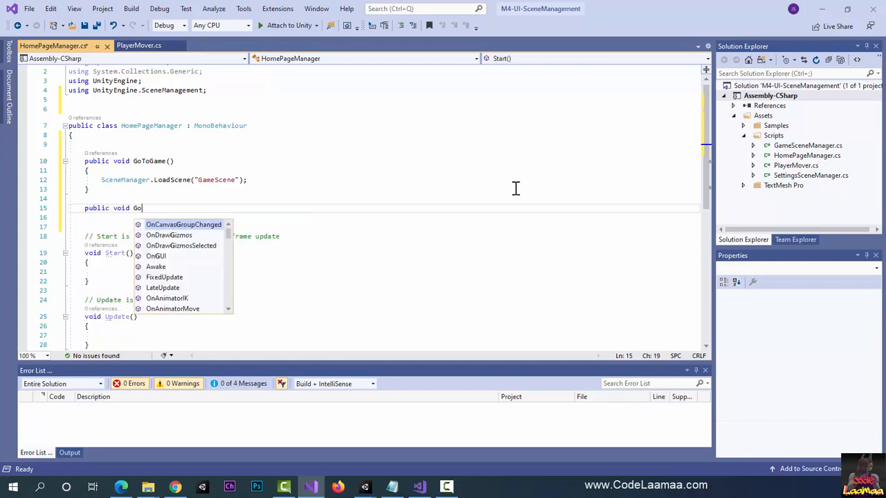
pyautogui.write('ToSetts')
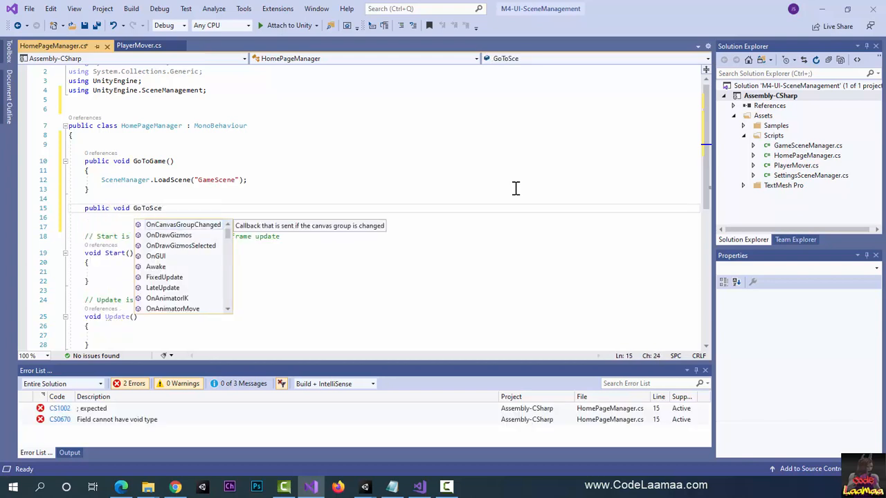
pyautogui.press('BackSpace')
pyautogui.press('BackSpace')
pyautogui.write('tings()')
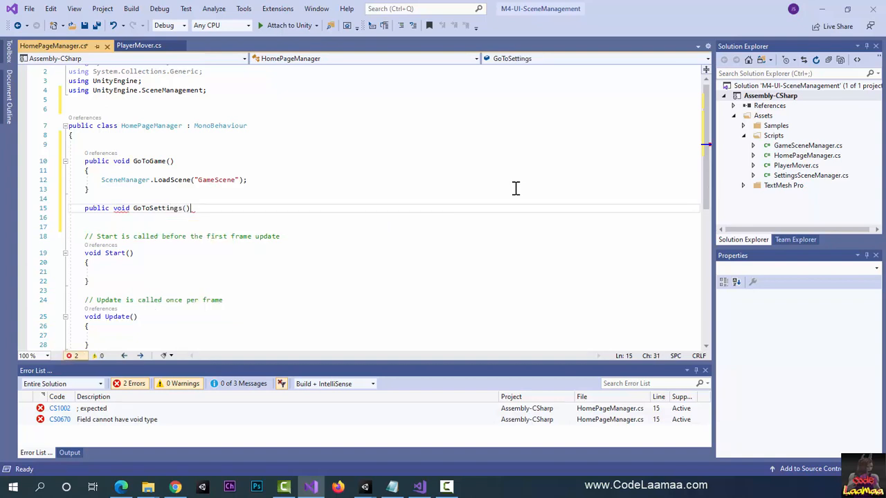
pyautogui.write('{')
pyautogui.press('Return')
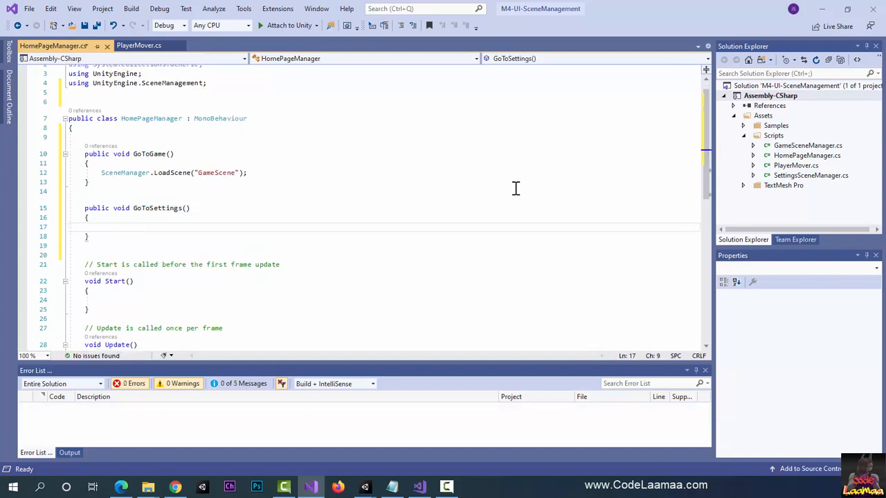
# Step: Make GoToSettings load the settings scene with the statement SceneManager.LoadScene("SettingsScene"); and save the script
pyautogui.write('SceneManager.loa')
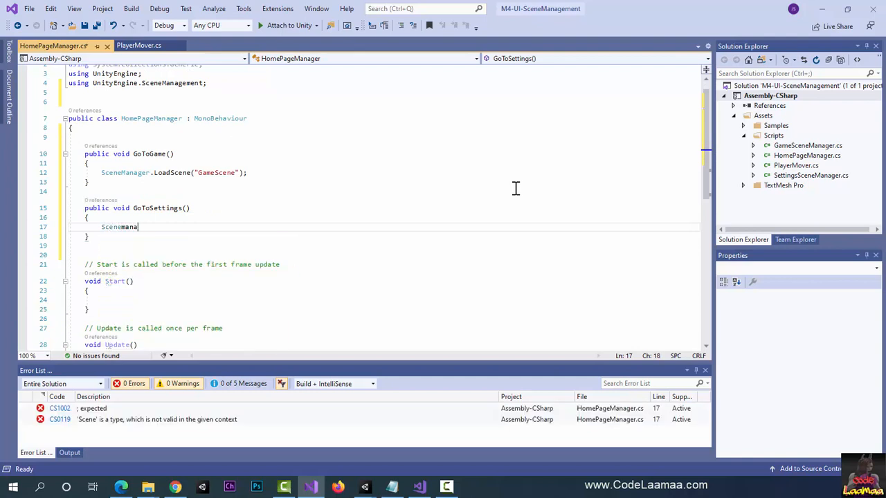
pyautogui.press('Tab')
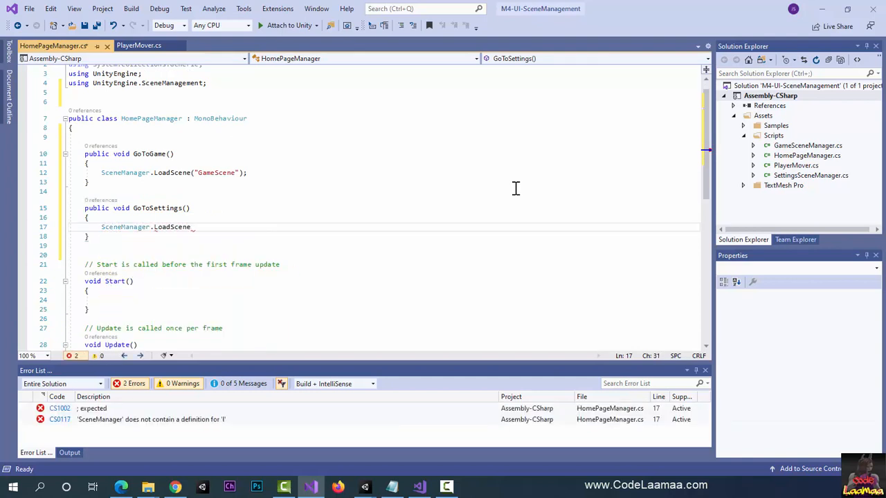
pyautogui.write('("Se')
pyautogui.write('ttingsScene')
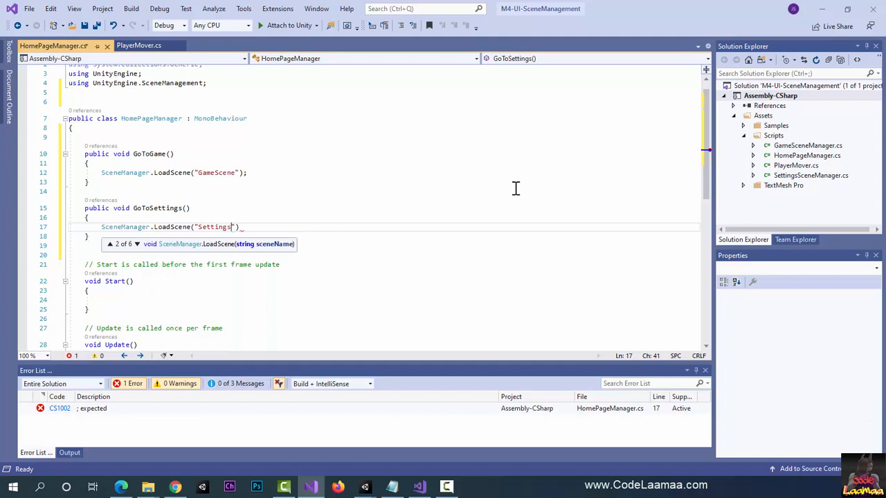
pyautogui.write('");')
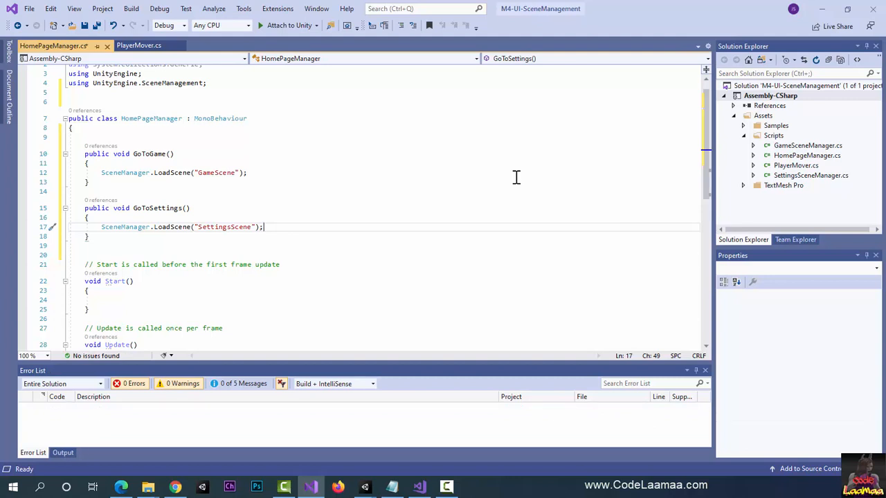
pyautogui.hotkey('ctrl', 's')
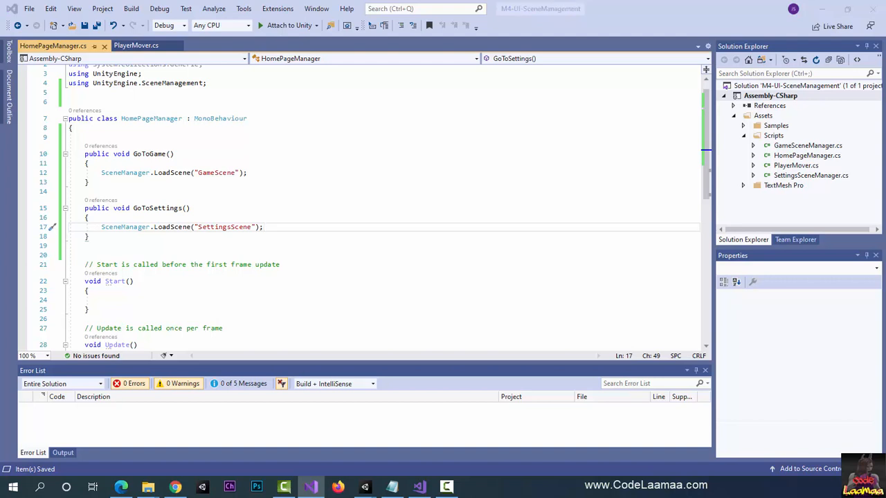
# Step: Switch to Unity and create an empty game object named HomeSceneManager at the root of the home scene
pyautogui.hotkey('alt', 'Tab')
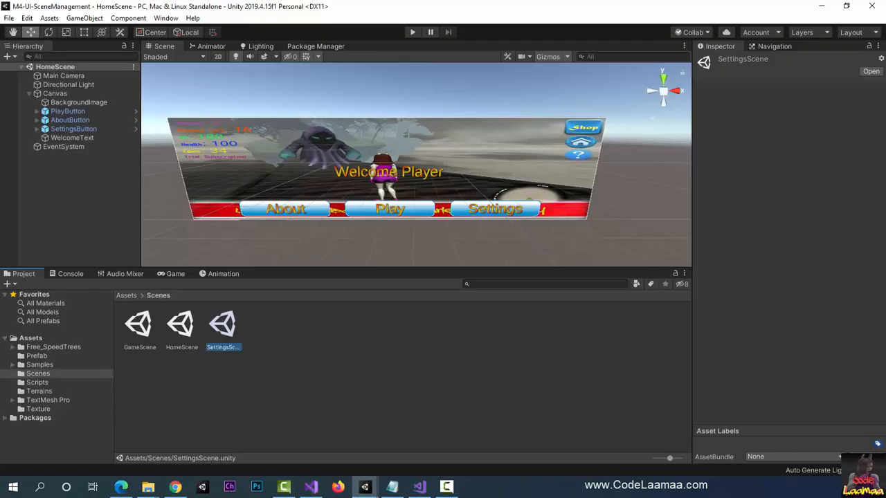
pyautogui.click(427, 331)
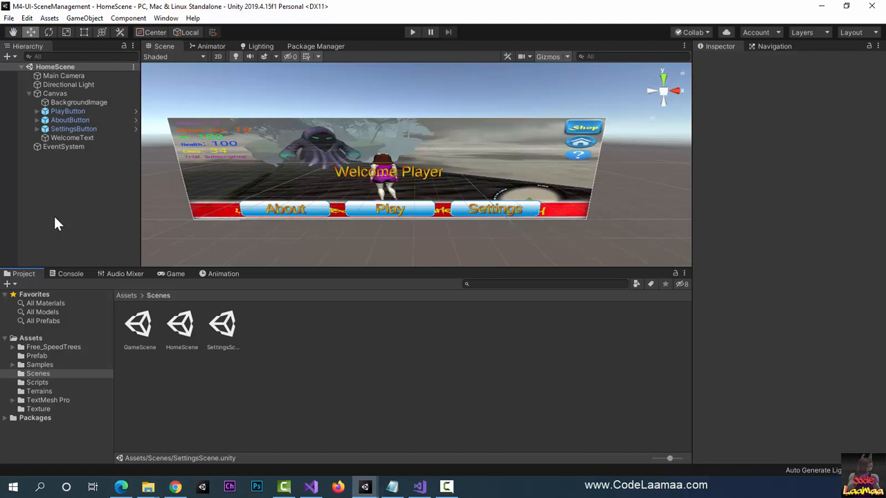
pyautogui.click(84, 18)
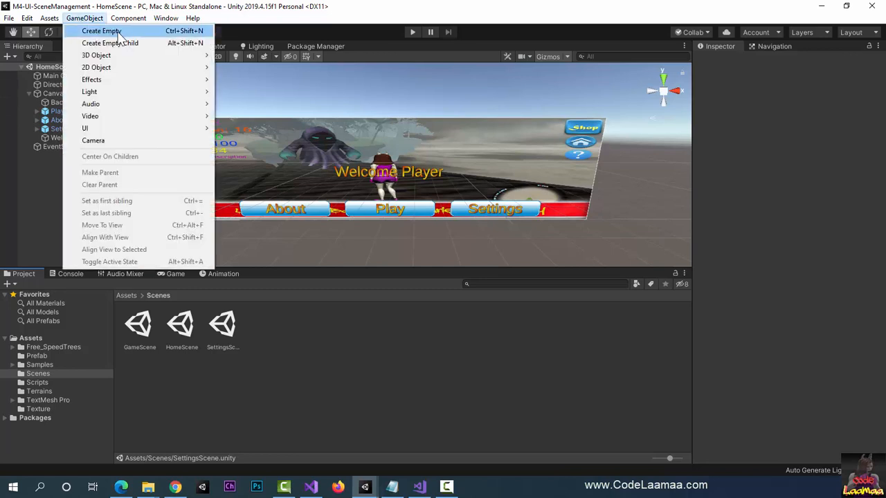
pyautogui.click(106, 32)
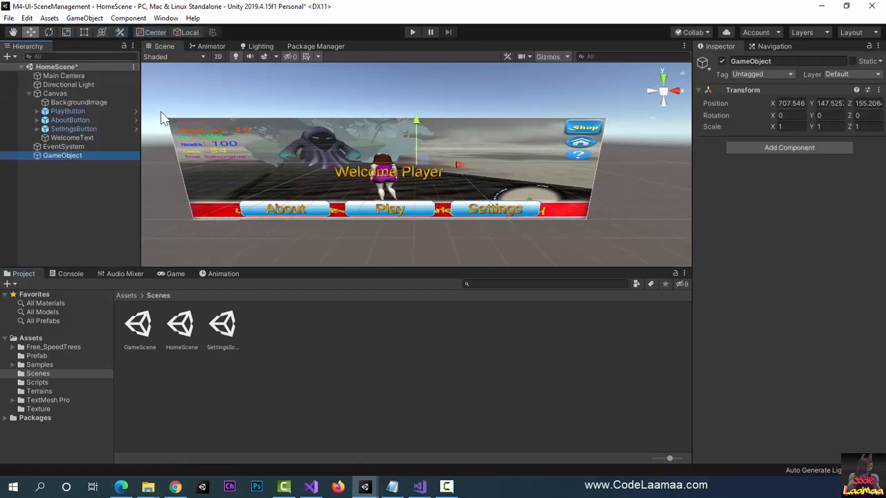
pyautogui.click(780, 61)
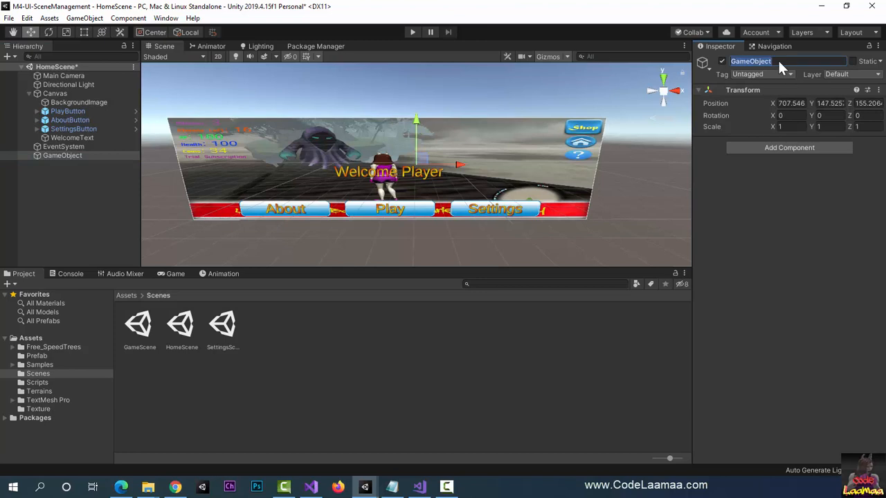
pyautogui.write('HomeSceneManager')
pyautogui.press('Return')
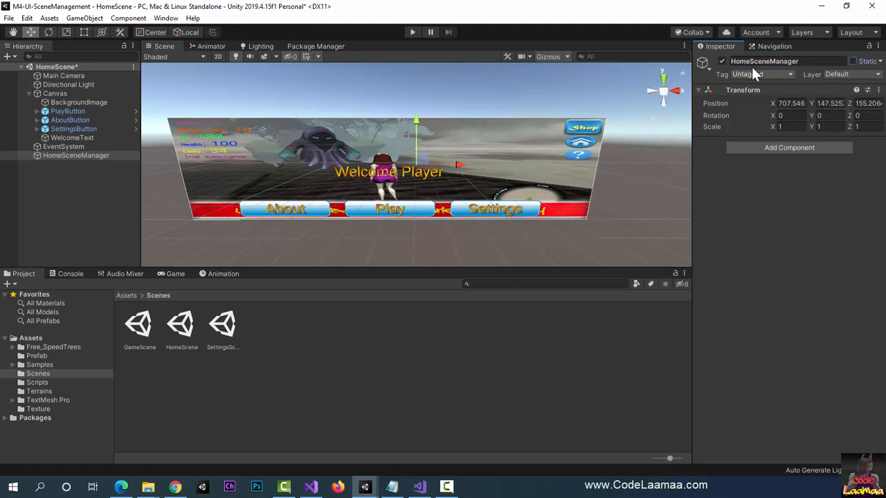
# Step: Attach the Home Page Manager script to the HomeSceneManager object as a component
pyautogui.click(776, 150)
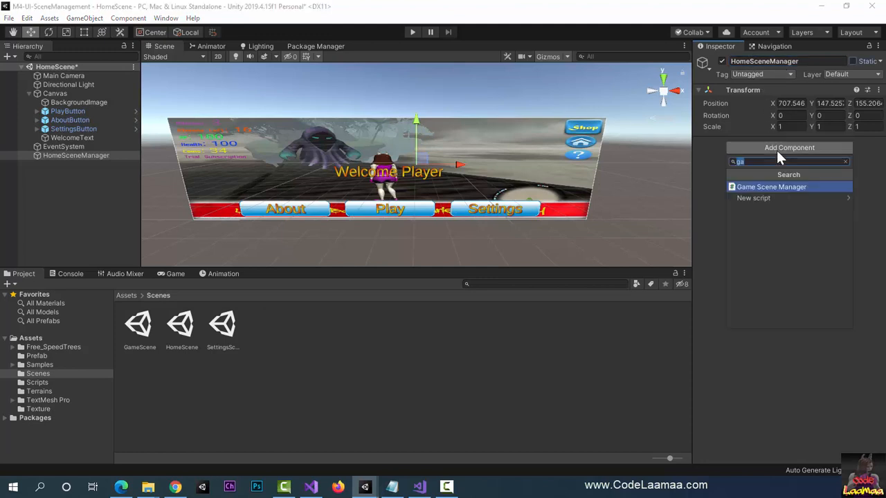
pyautogui.write('home')
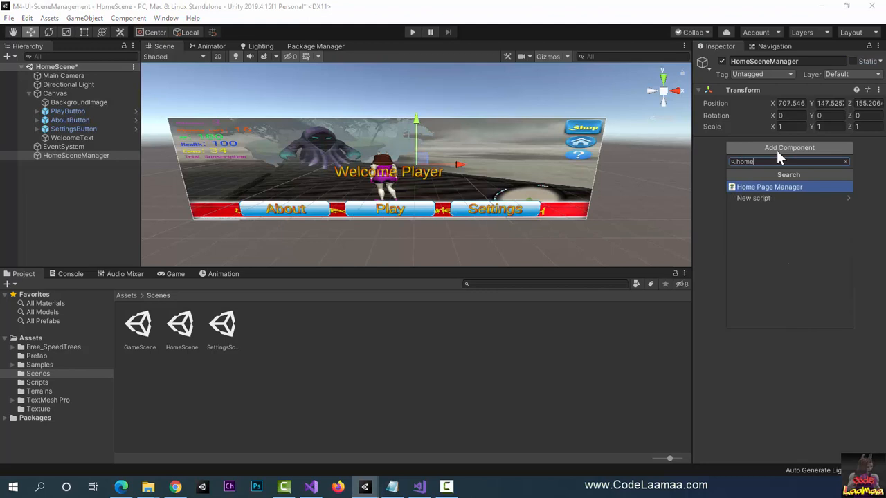
pyautogui.press('Return')
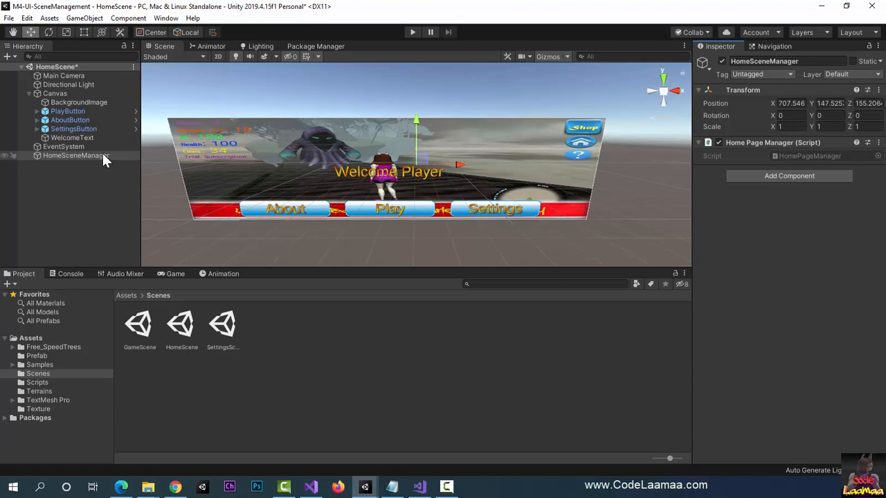
# Step: Add an On Click event entry to PlayButton and set its call mode to Editor And Runtime
pyautogui.click(78, 114)
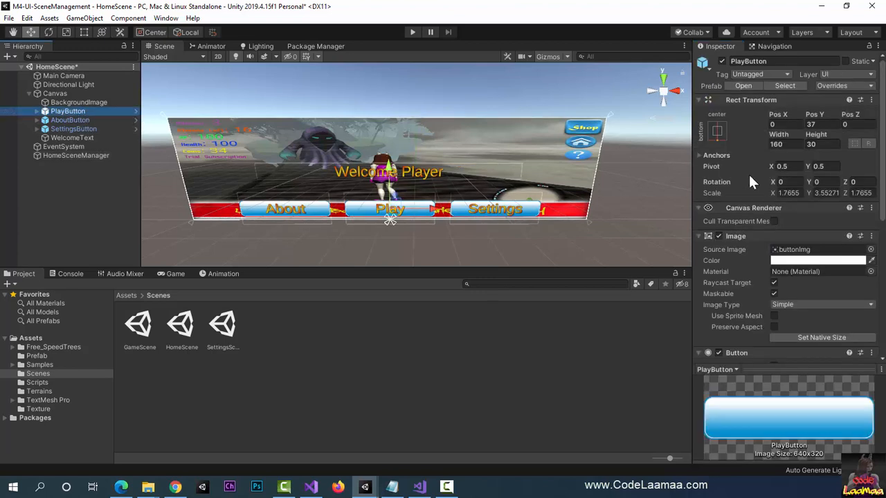
pyautogui.scroll(-6, 819, 250)
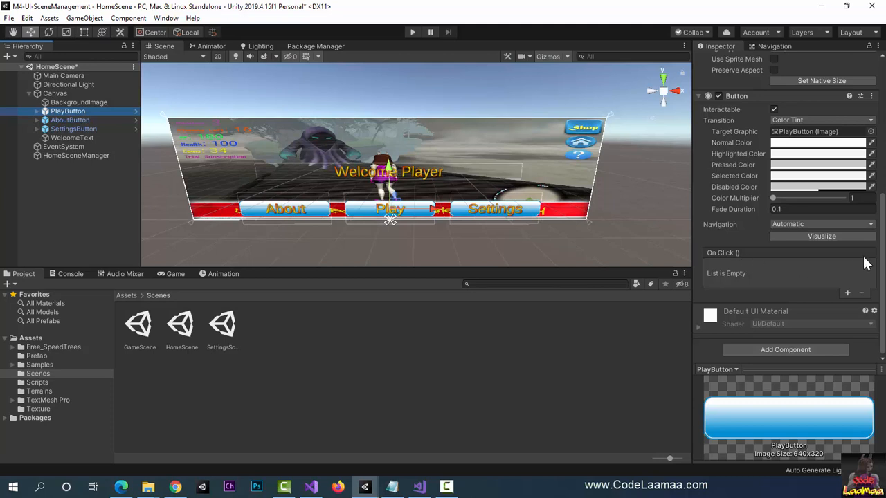
pyautogui.click(848, 293)
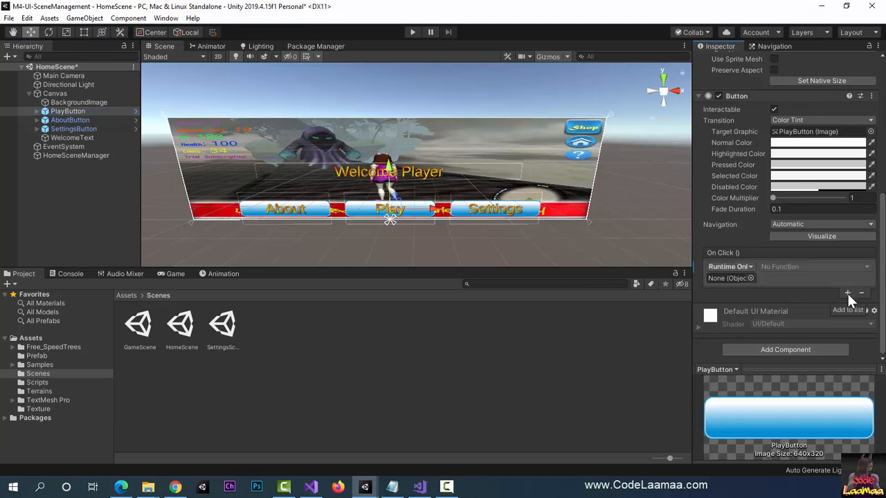
pyautogui.click(746, 267)
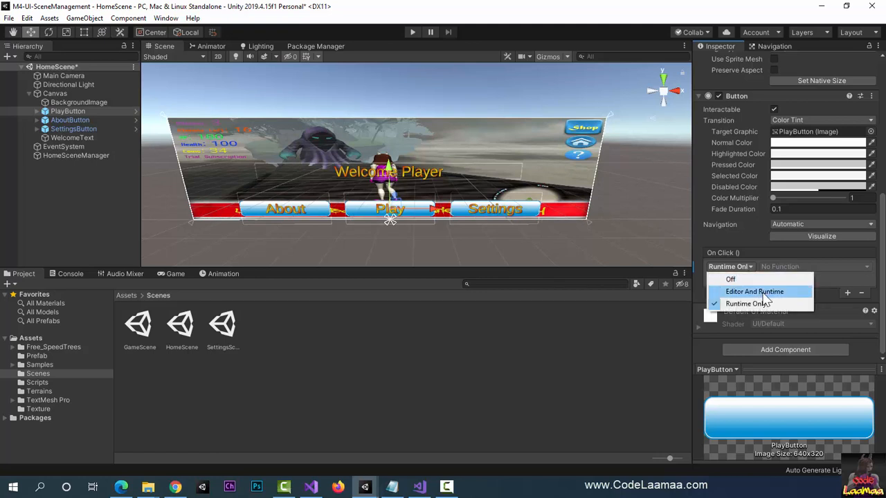
pyautogui.click(761, 292)
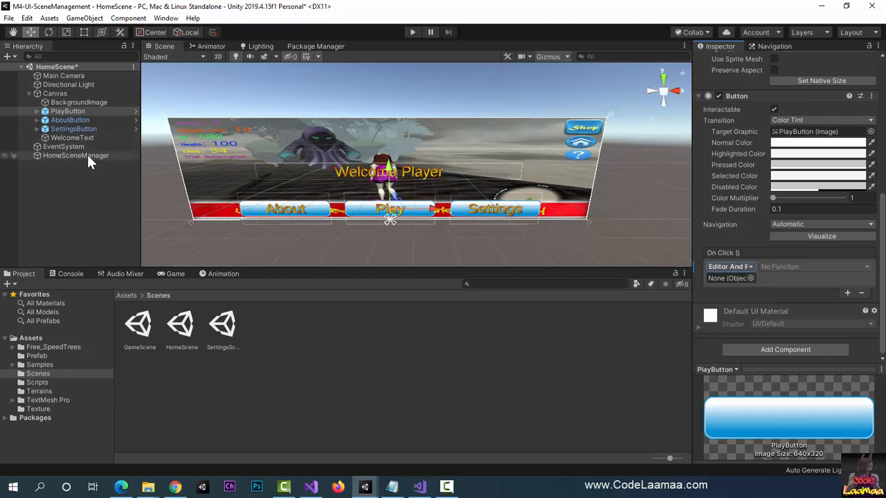
# Step: Assign the HomeSceneManager object to PlayButton's On Click entry and choose the HomePageManager function GoToGame()
pyautogui.moveTo(87, 159); pyautogui.dragTo(733, 283)
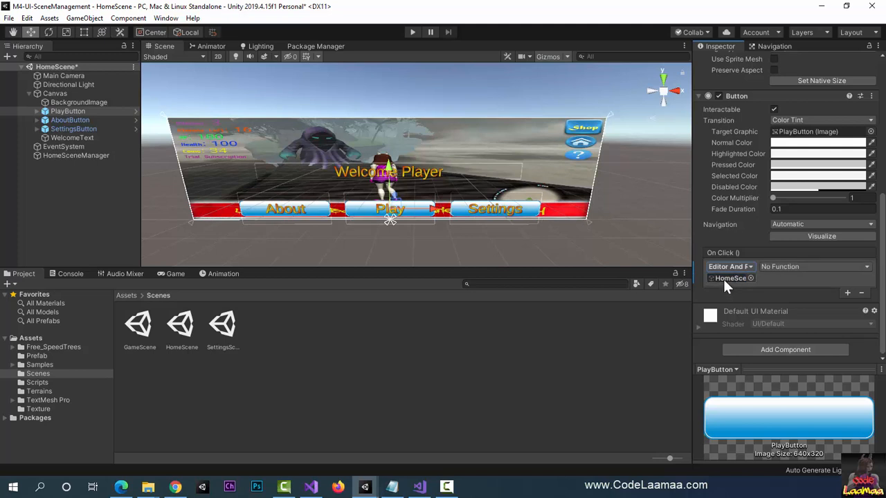
pyautogui.click(794, 268)
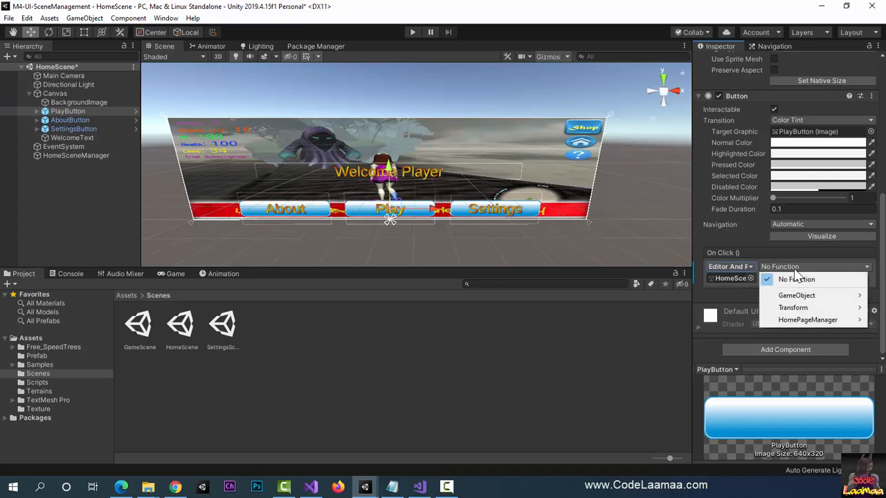
pyautogui.moveTo(793, 324)
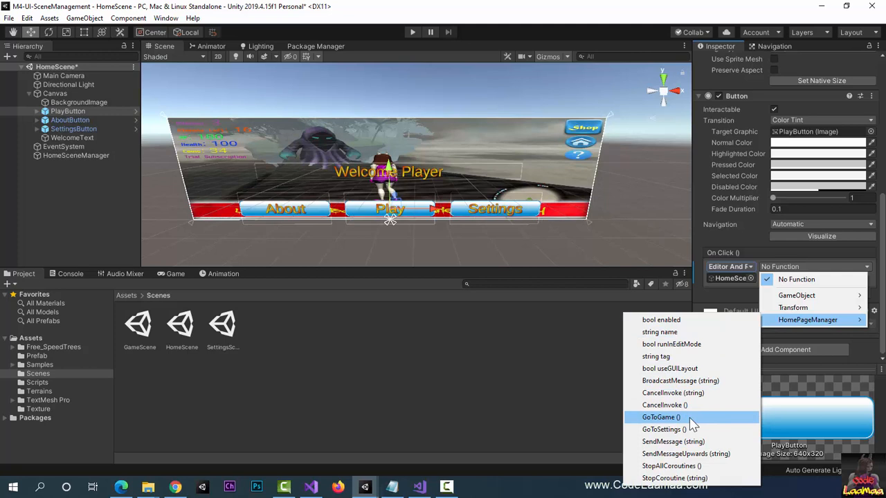
pyautogui.click(661, 417)
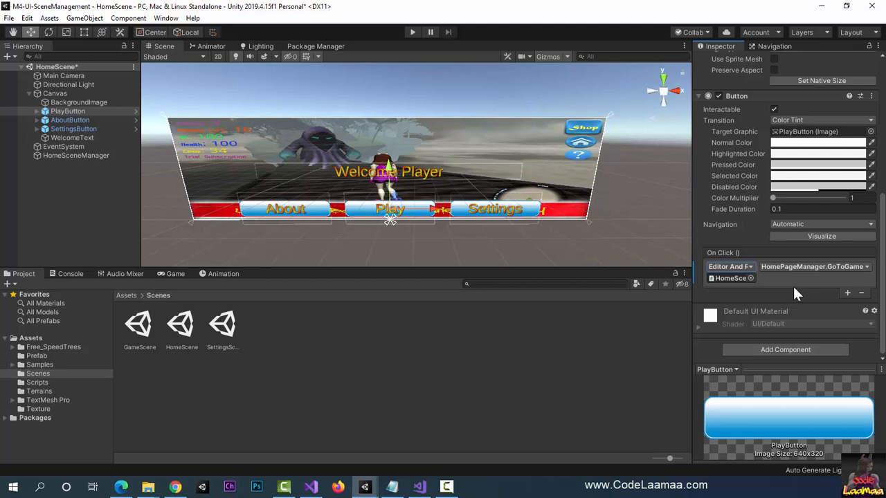
# Step: Add an On Click event entry to SettingsButton and set its call mode to Editor And Runtime
pyautogui.click(72, 129)
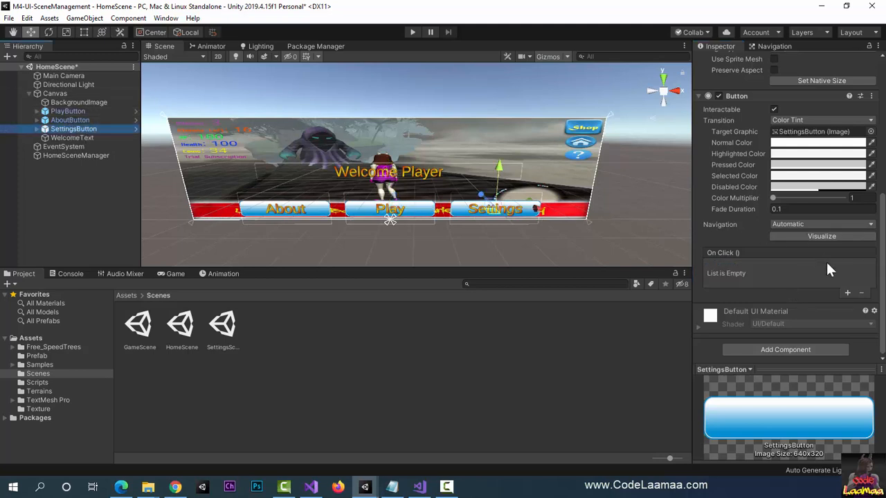
pyautogui.click(847, 293)
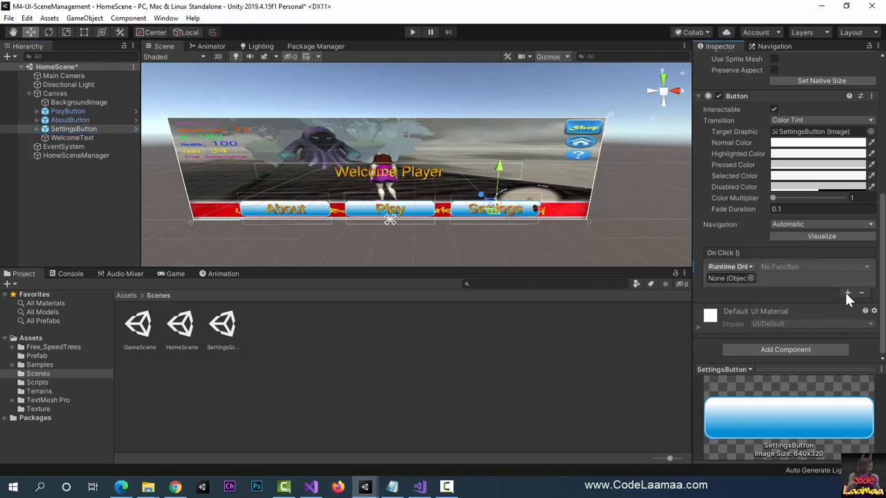
pyautogui.click(747, 268)
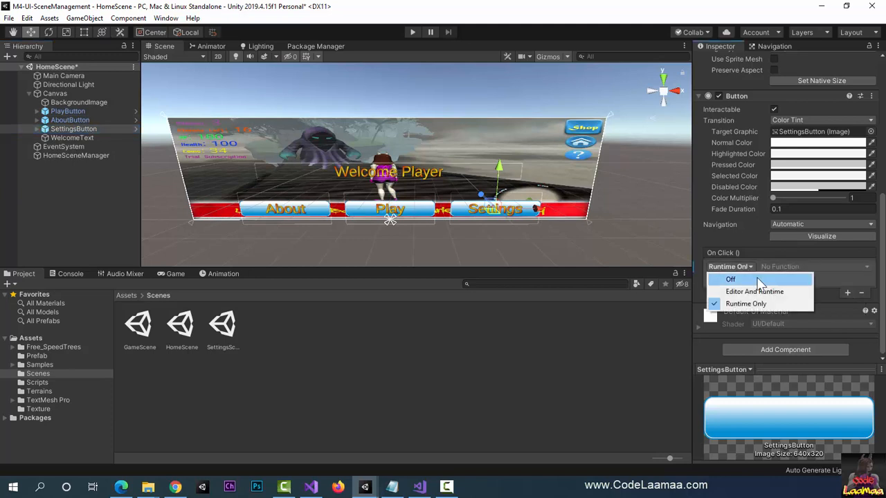
pyautogui.click(771, 293)
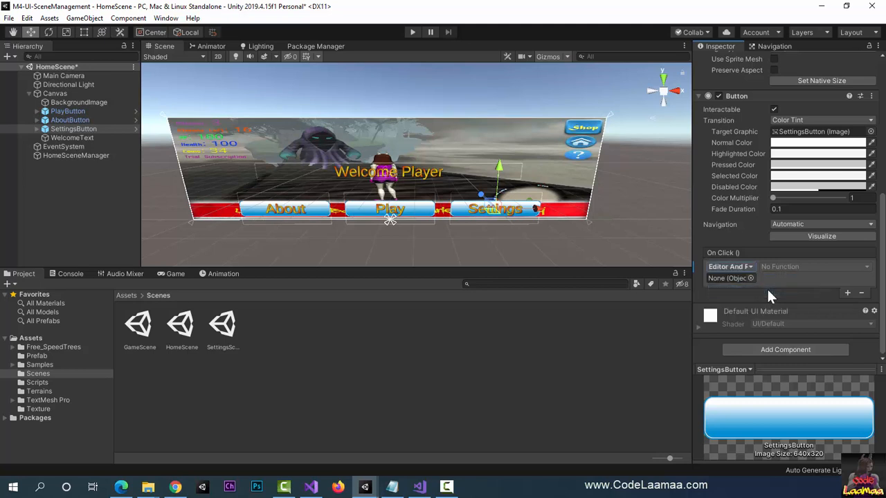
# Step: Assign the HomeSceneManager object to SettingsButton's On Click entry and choose the HomePageManager function GoToSettings()
pyautogui.click(86, 156)
pyautogui.moveTo(86, 156); pyautogui.dragTo(721, 281)
pyautogui.click(796, 267)
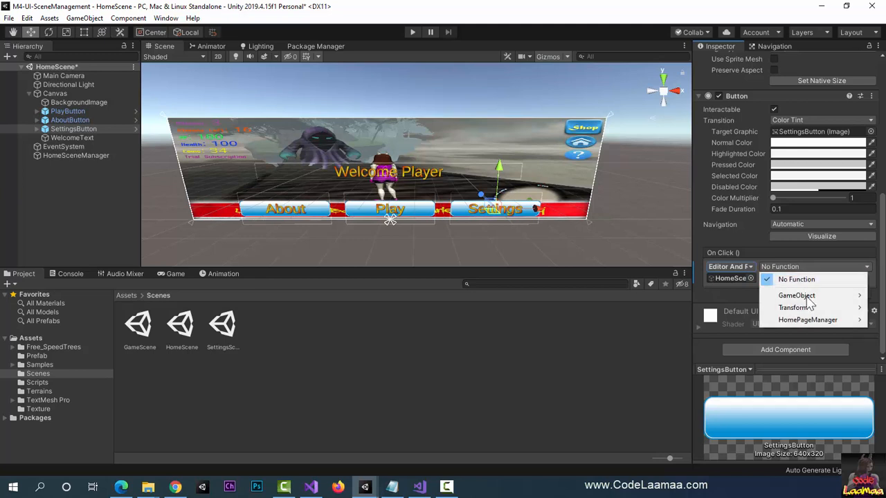
pyautogui.moveTo(812, 321)
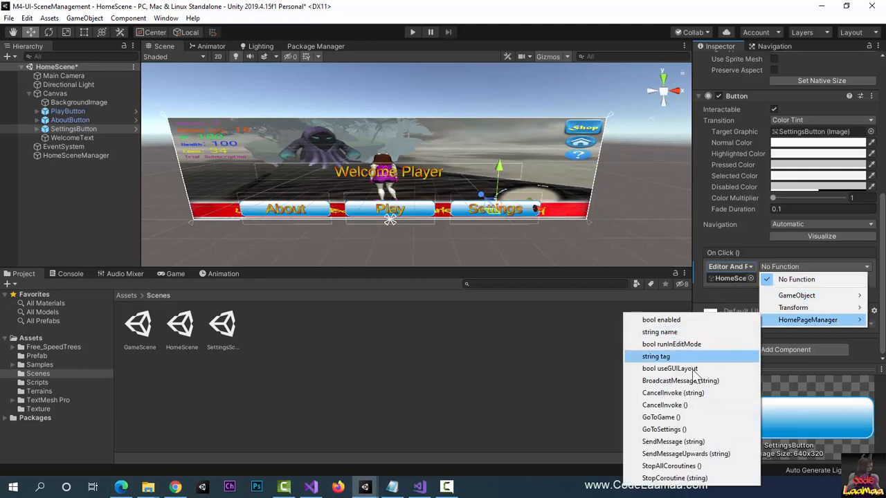
pyautogui.click(715, 429)
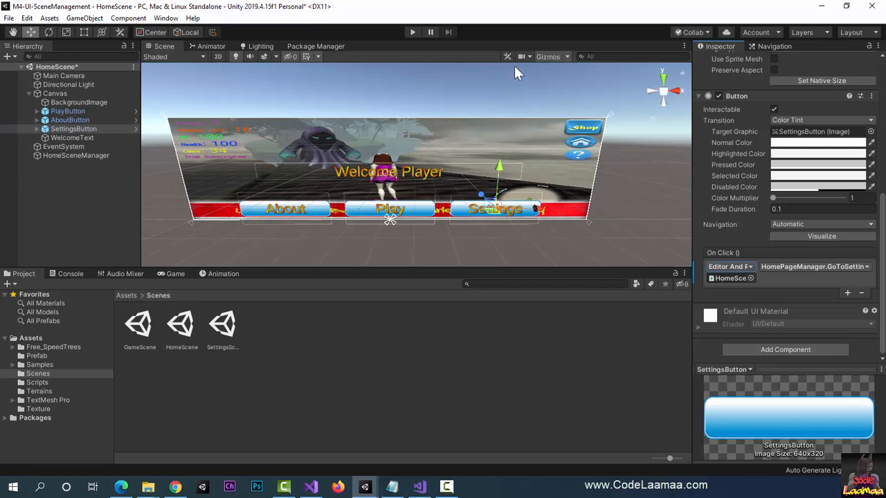
# Step: Run the home scene in the Game view, test its Play button, and stop play mode
pyautogui.click(170, 274)
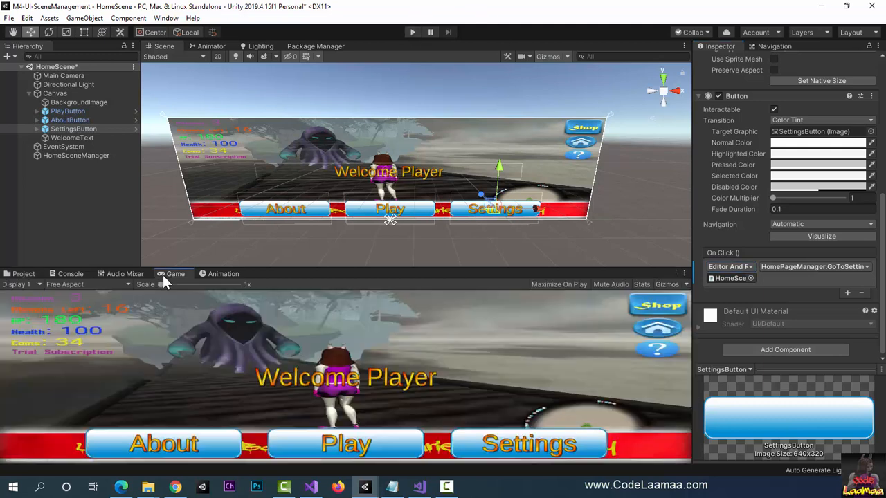
pyautogui.click(413, 33)
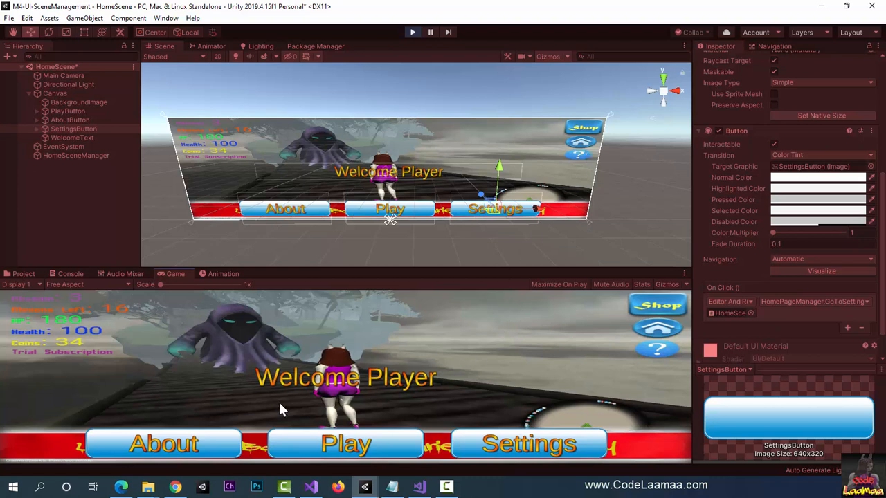
pyautogui.click(341, 445)
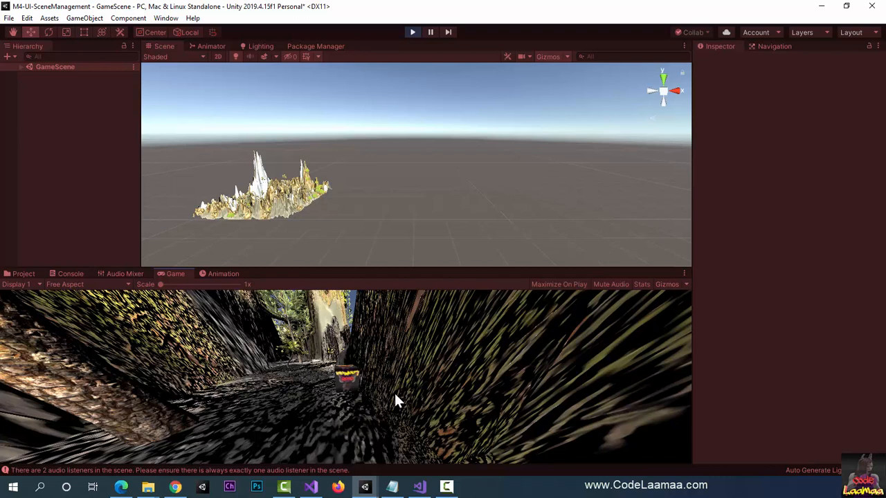
pyautogui.click(412, 32)
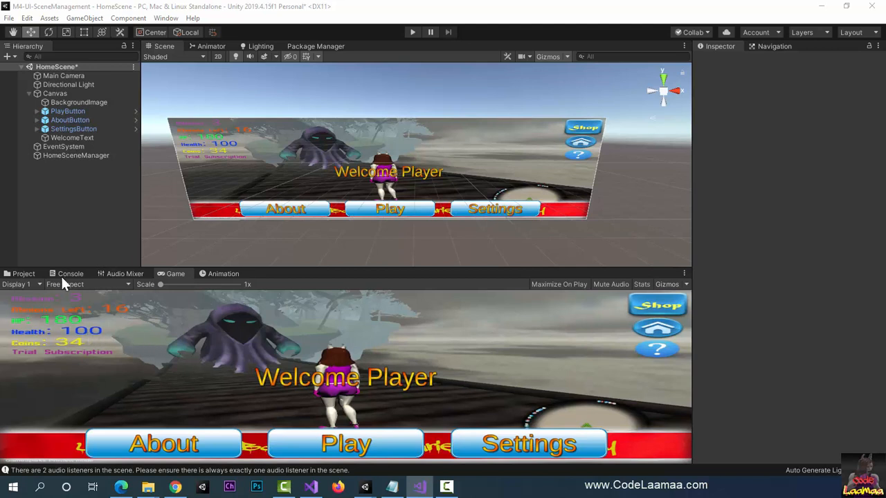
# Step: Open the GameSceneManager script from the project's Scripts folder in Visual Studio
pyautogui.click(22, 273)
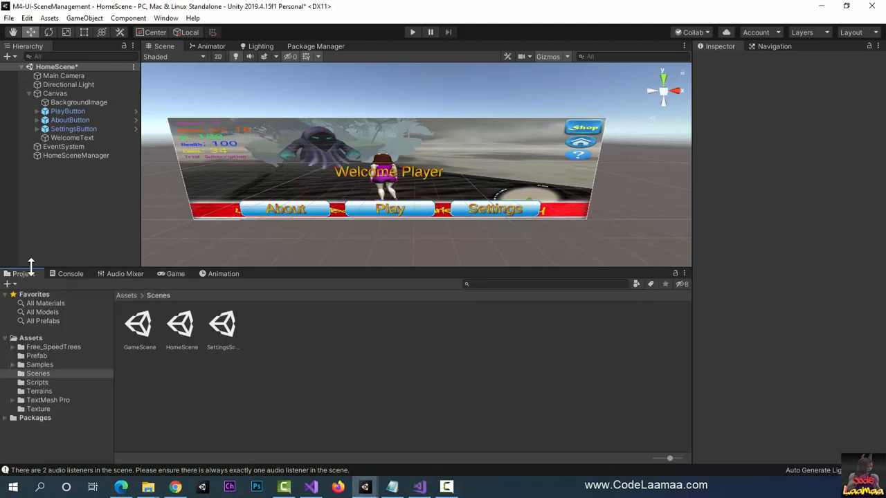
pyautogui.click(37, 383)
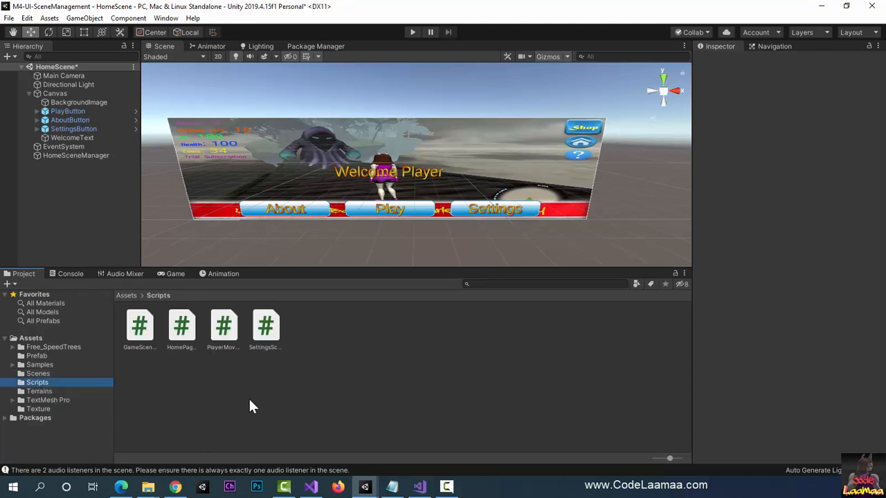
pyautogui.click(141, 331)
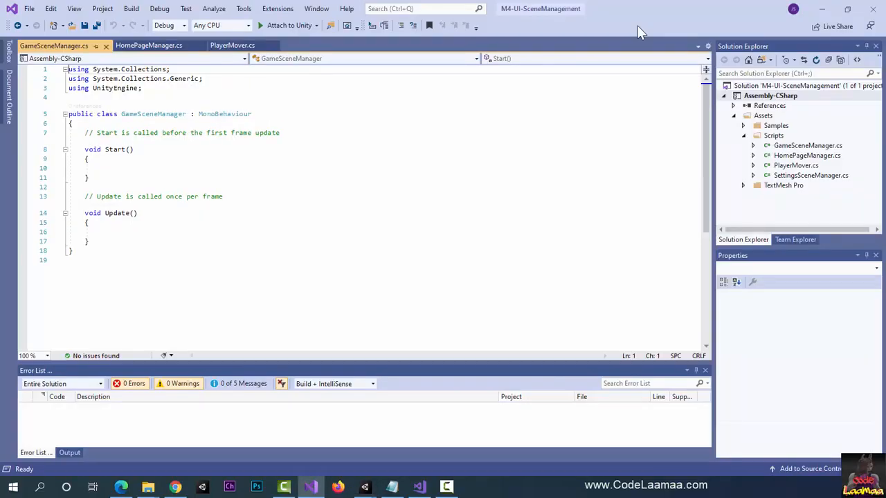
# Step: Add the directive "using UnityEngine.SceneManagement;" below the UnityEngine import in GameSceneManager.cs
pyautogui.click(193, 88)
pyautogui.press('Return')
pyautogui.write('u')
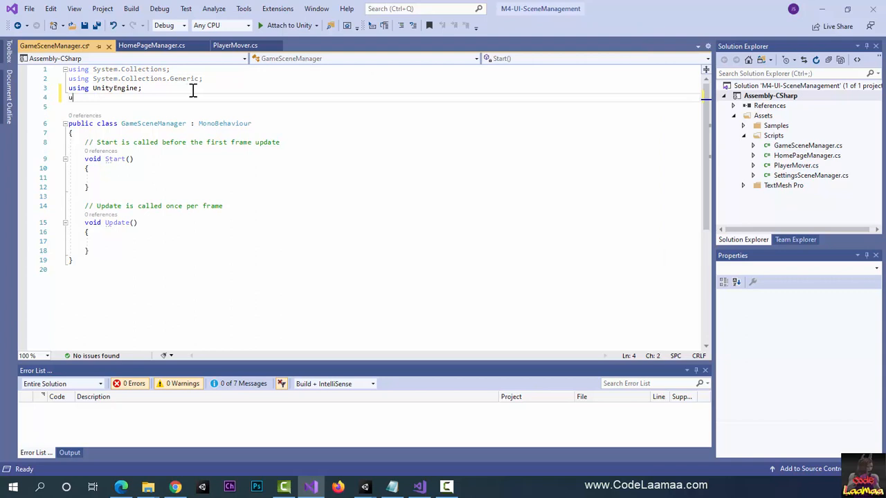
pyautogui.write('sing uni')
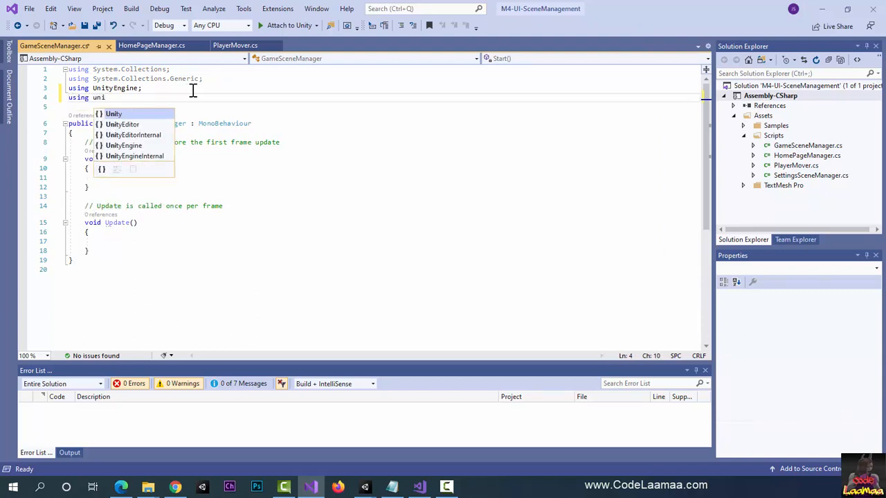
pyautogui.press('Down')
pyautogui.press('Down')
pyautogui.press('Down')
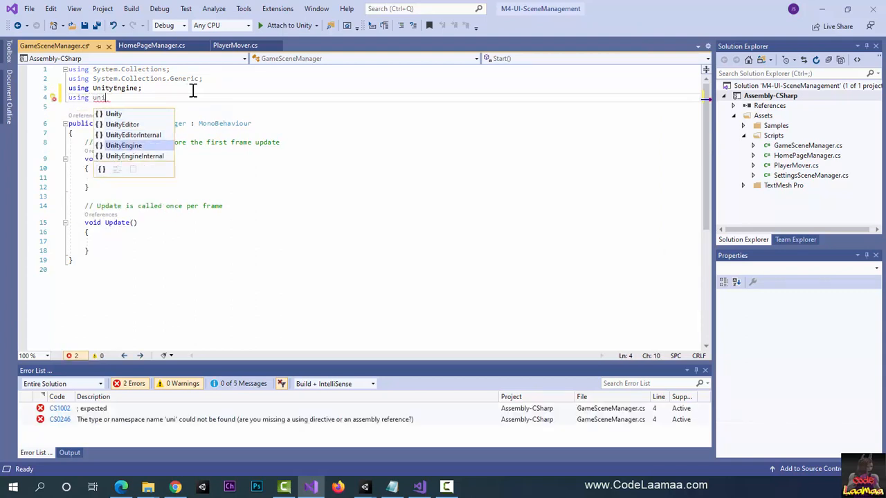
pyautogui.press('Tab')
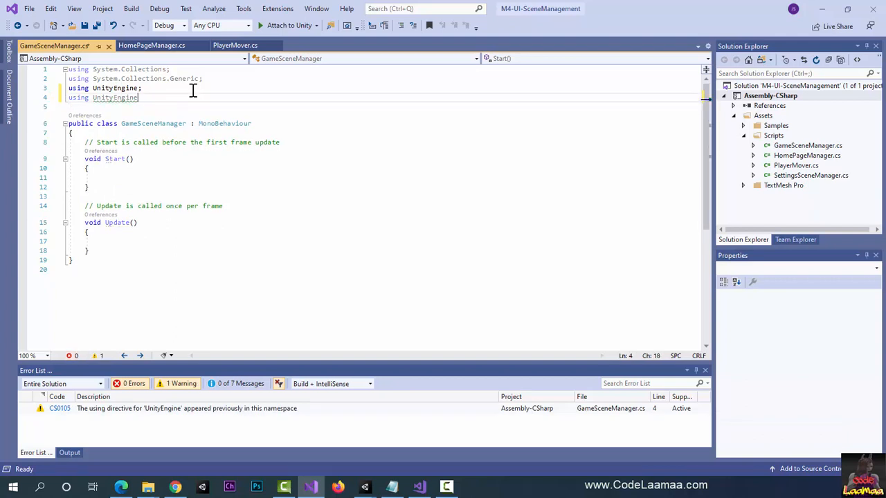
pyautogui.write('.SceneManagement;')
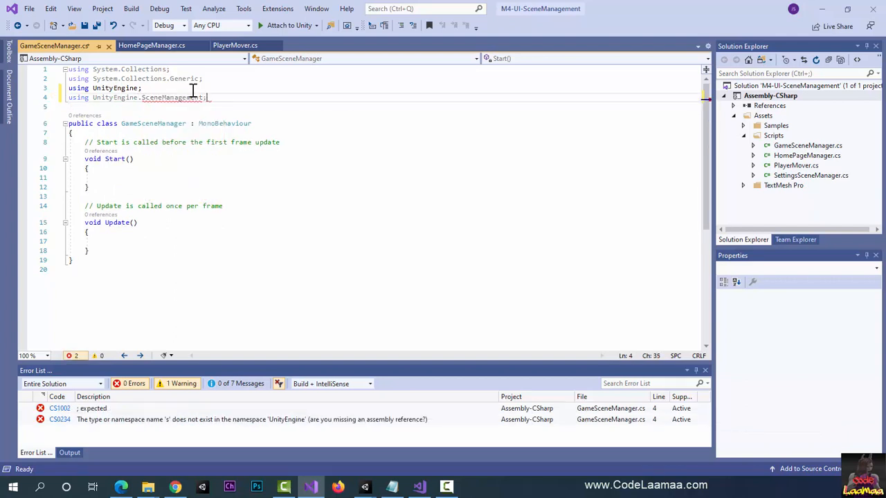
# Step: Declare an empty method "public void GoHome()" with braces at the start of the GameSceneManager class
pyautogui.click(167, 132)
pyautogui.press('Return')
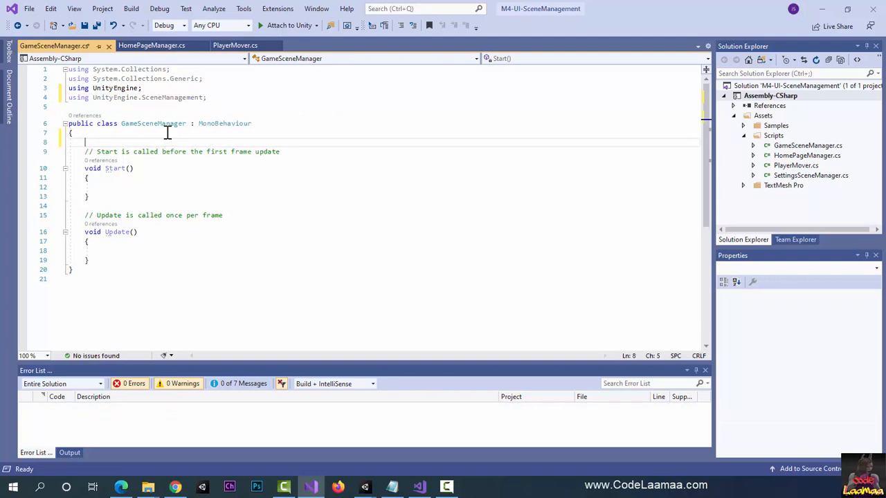
pyautogui.write('public void ')
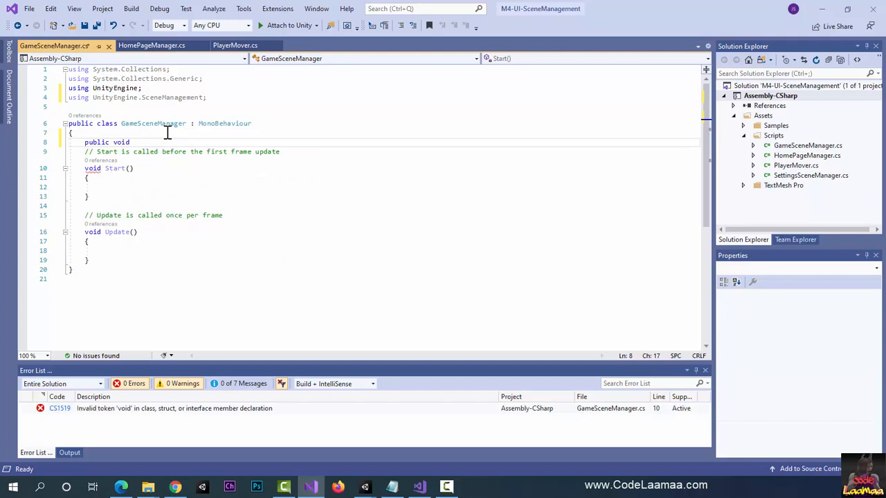
pyautogui.write('GoHome()')
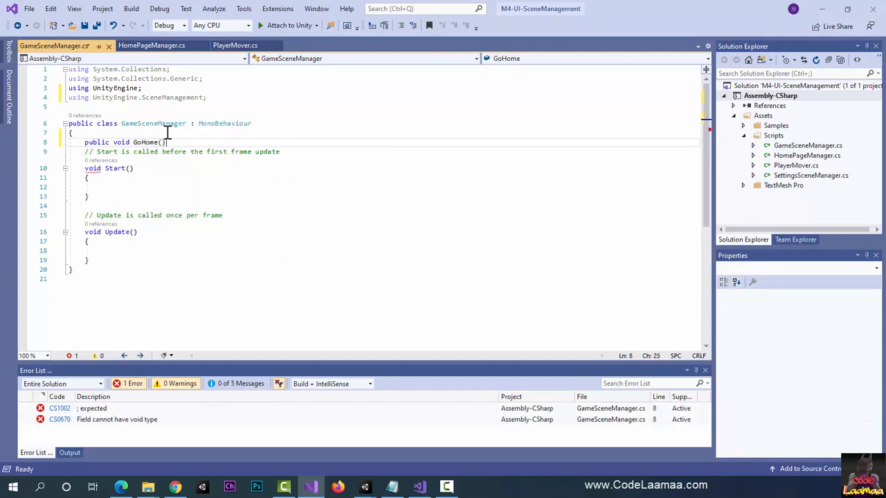
pyautogui.press('Return')
pyautogui.write('{')
pyautogui.press('Return')
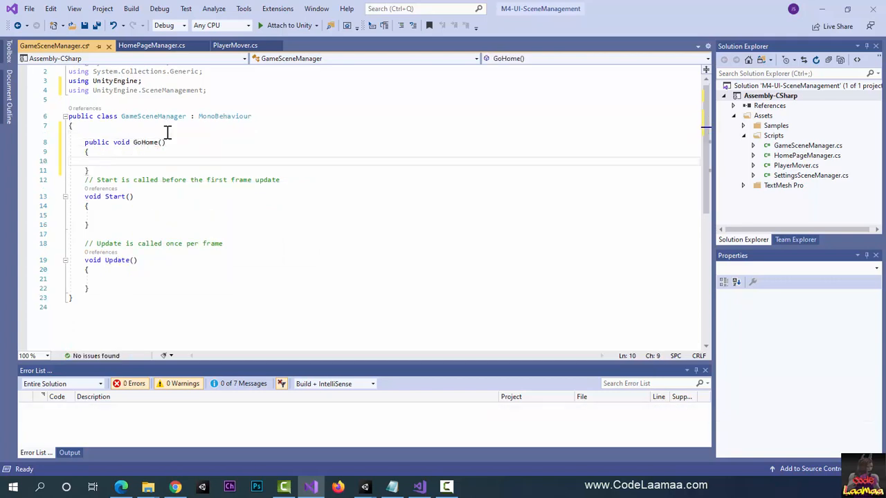
# Step: Make GoHome load the home scene with the statement SceneManager.LoadScene("HomeScene");
pyautogui.write('SceneManager.')
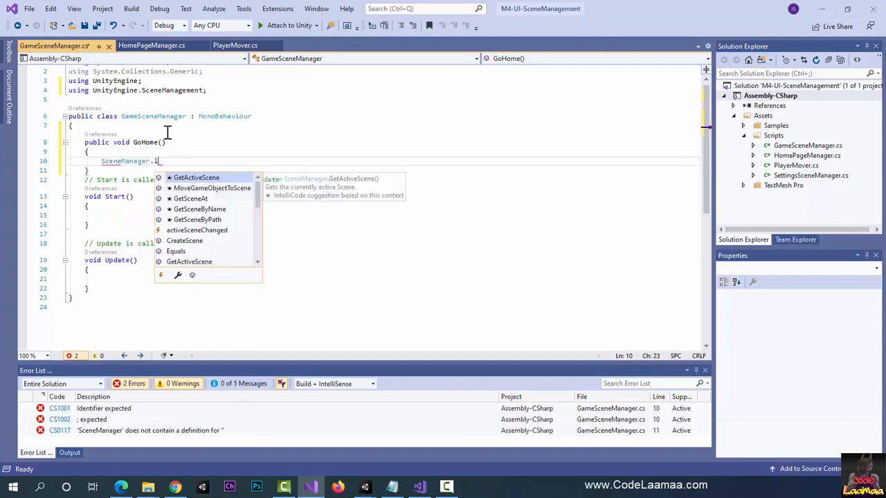
pyautogui.write('Load')
pyautogui.press('Tab')
pyautogui.write('(')
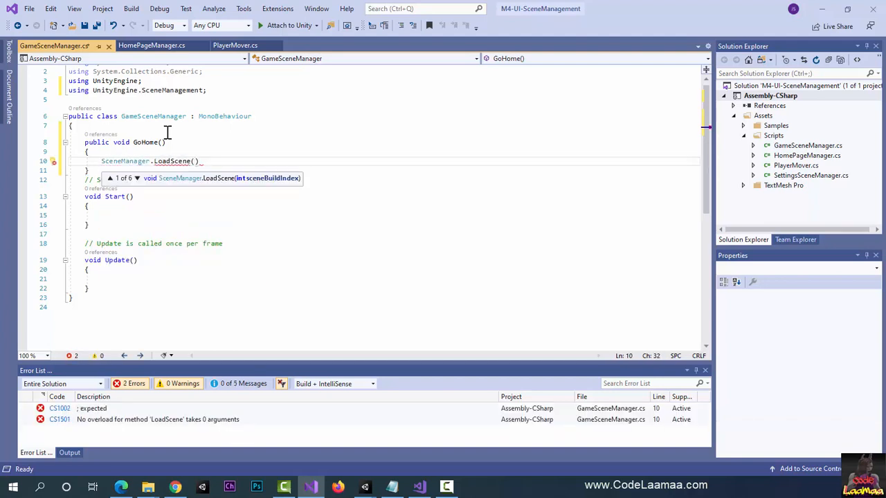
pyautogui.write('"HomeScene");')
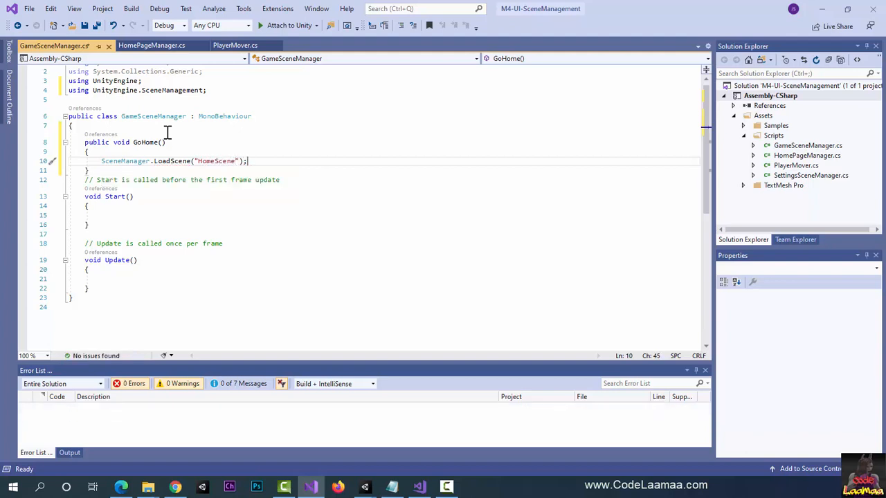
# Step: Insert a blank line between the GoHome method and the Start comment in GameSceneManager.cs
pyautogui.press('Down')
pyautogui.press('Return')
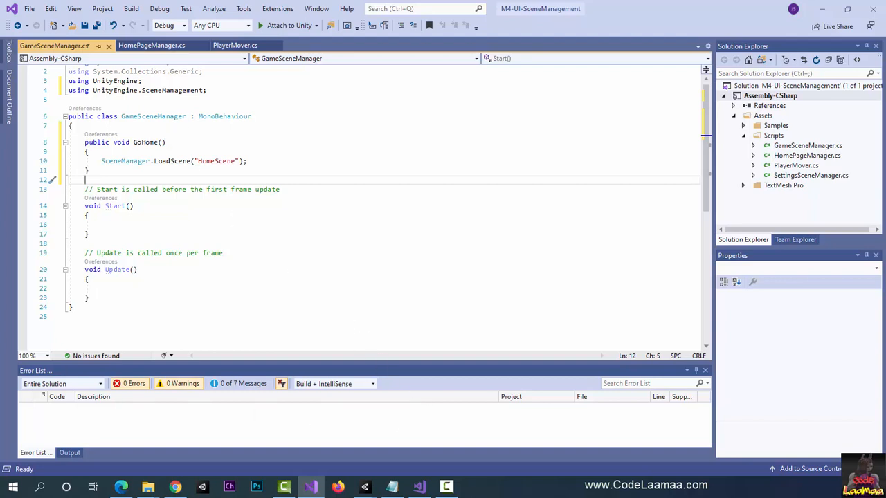
pyautogui.hotkey('alt', 'Tab')
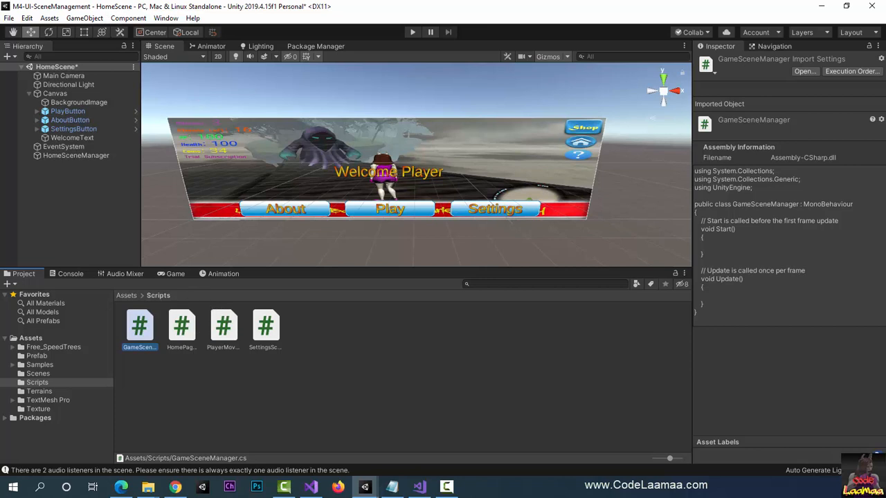
pyautogui.hotkey('alt', 'Tab')
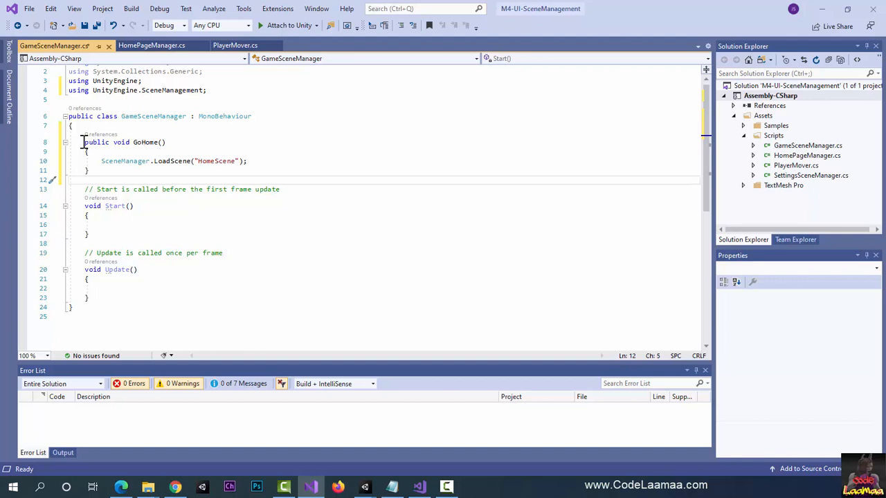
# Step: Copy the GoHome method from GameSceneManager.cs into the start of the SettingsSceneManager class, above the Start comment
pyautogui.moveTo(84, 143); pyautogui.dragTo(125, 173)
pyautogui.hotkey('ctrl', 'c')
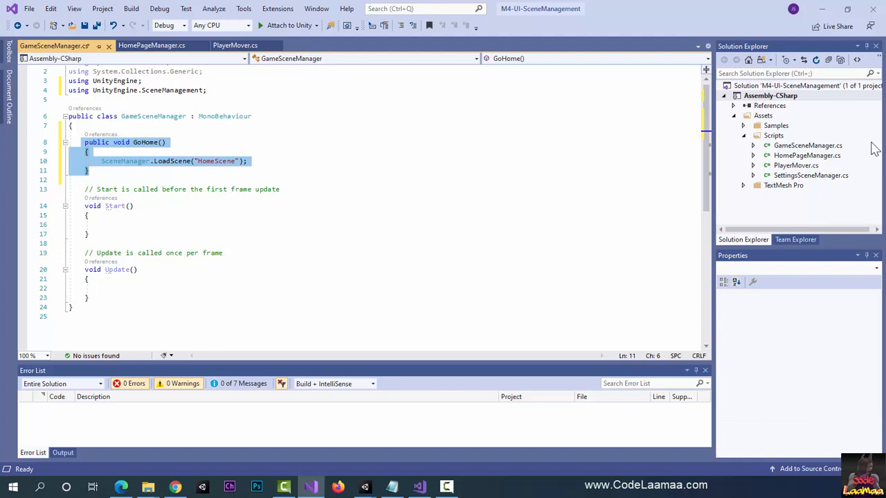
pyautogui.doubleClick(816, 178)
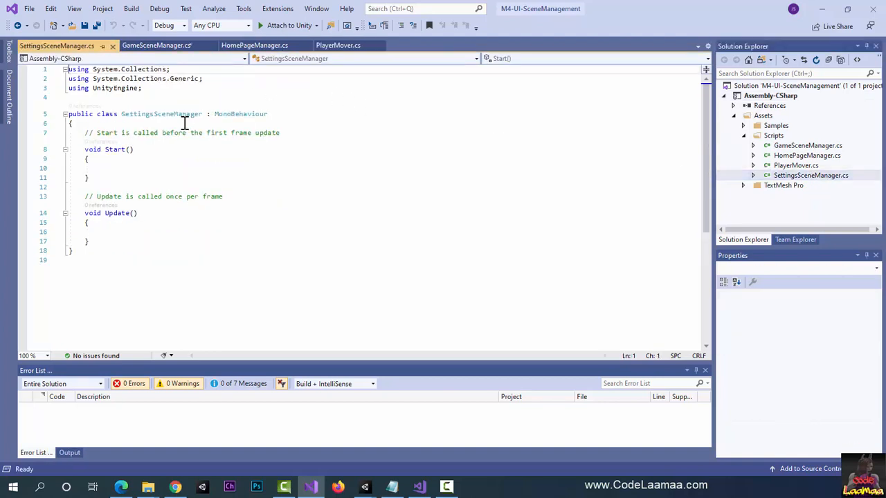
pyautogui.click(185, 123)
pyautogui.press('Return')
pyautogui.press('Return')
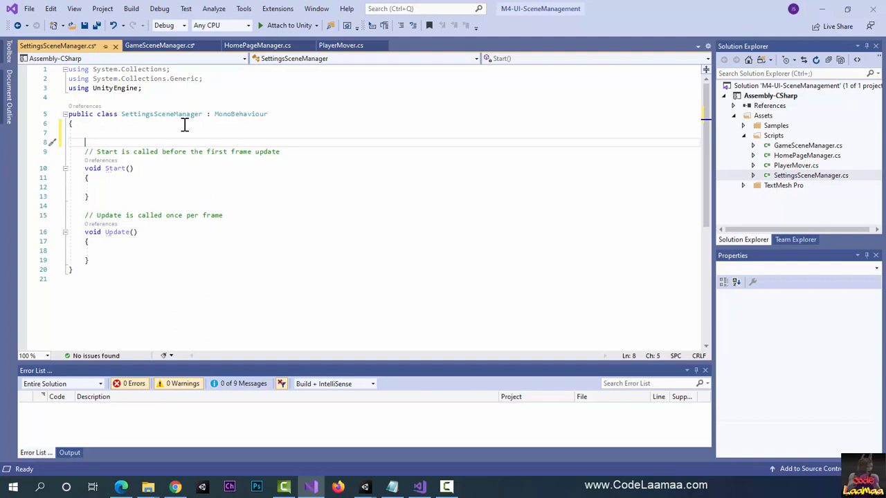
pyautogui.hotkey('ctrl', 'v')
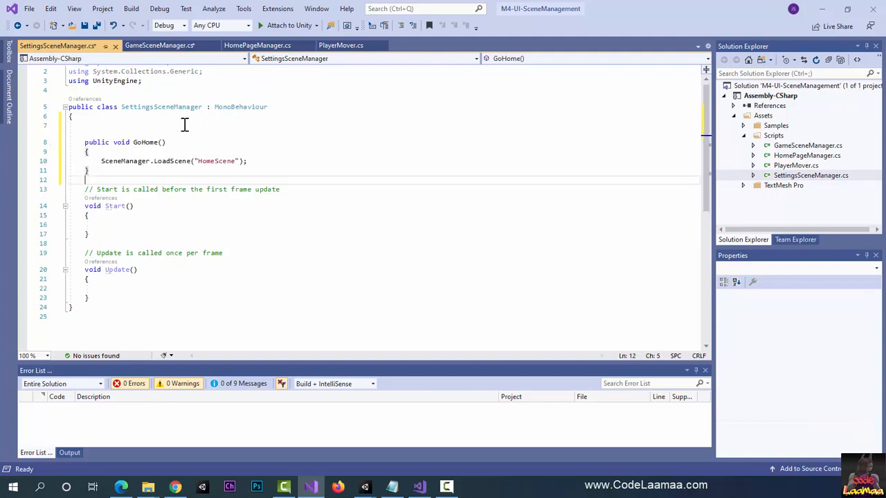
pyautogui.press('Return')
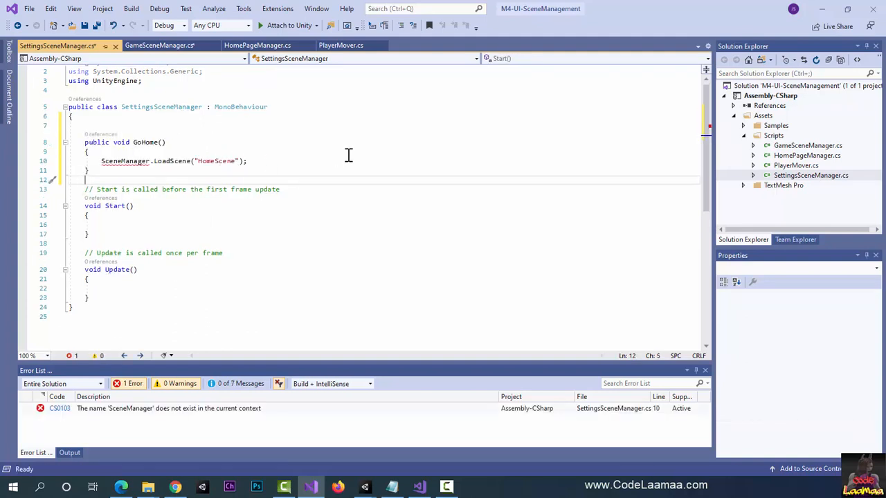
# Step: Add the directive "using UnityEngine.SceneManagement;" below the UnityEngine import in SettingsSceneManager.cs
pyautogui.scroll(1, 349, 155)
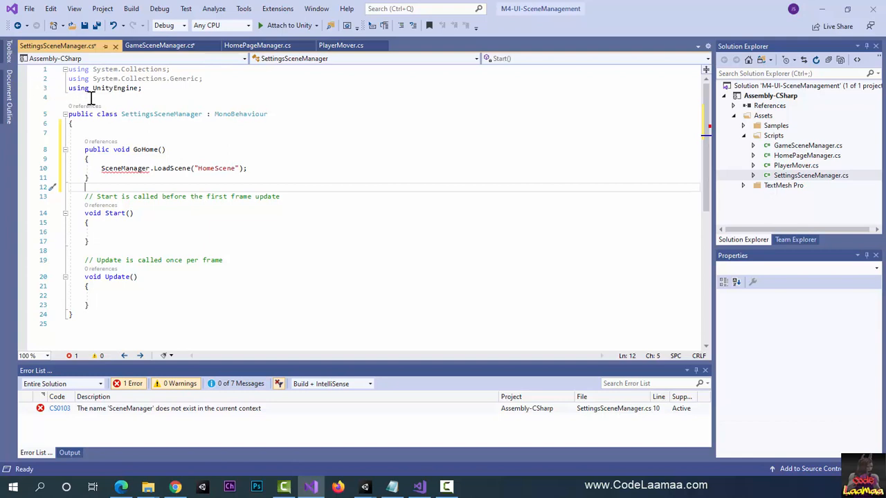
pyautogui.click(91, 97)
pyautogui.write('using un')
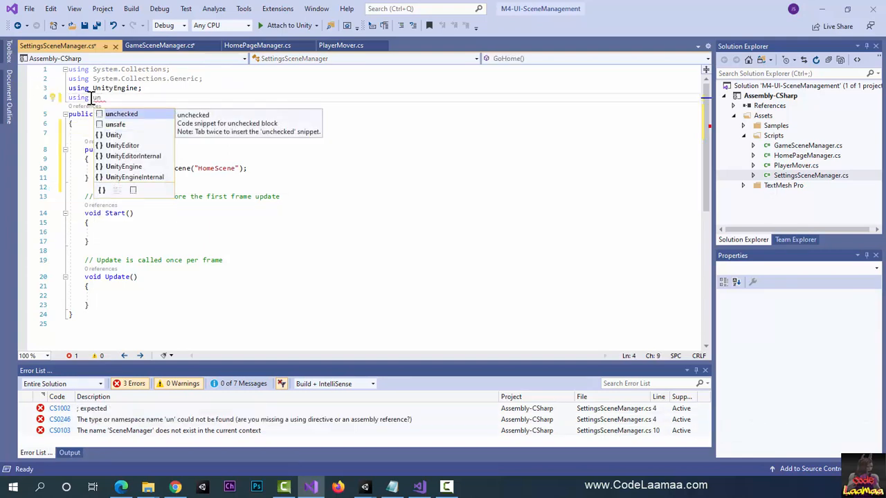
pyautogui.write('it')
pyautogui.press('Down')
pyautogui.press('Down')
pyautogui.press('Down')
pyautogui.write('.')
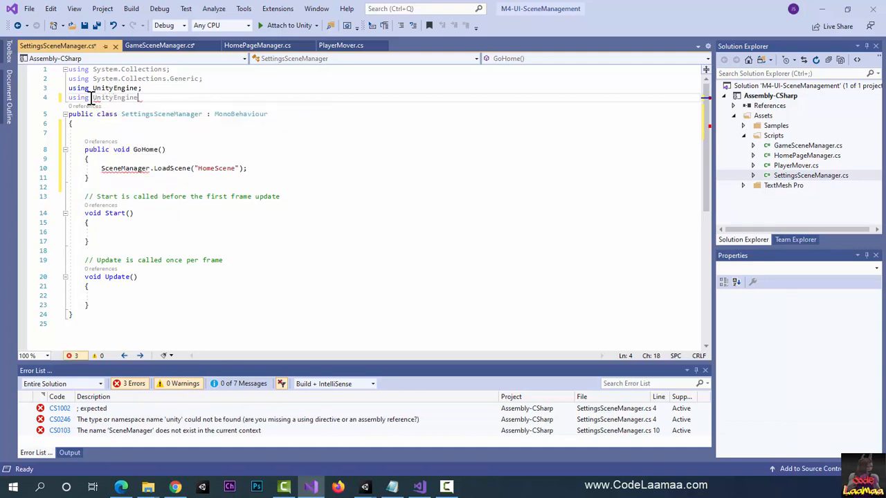
pyautogui.write('SceneManagement;')
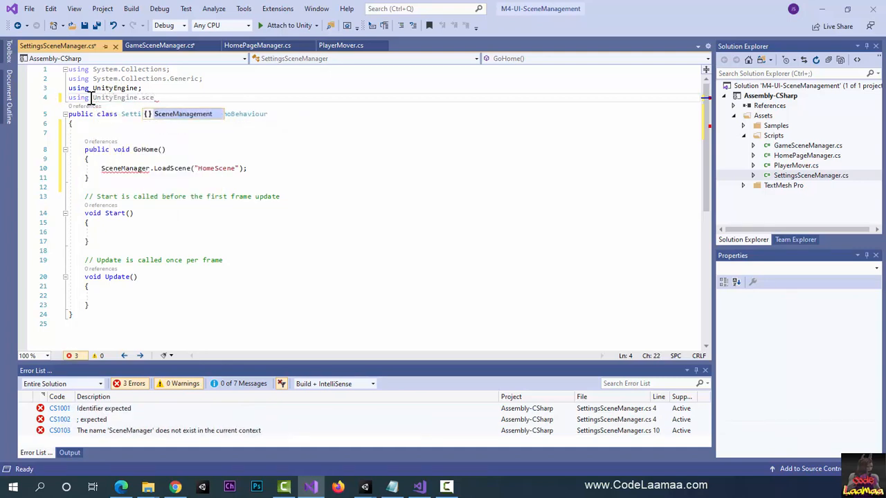
pyautogui.press('Return')
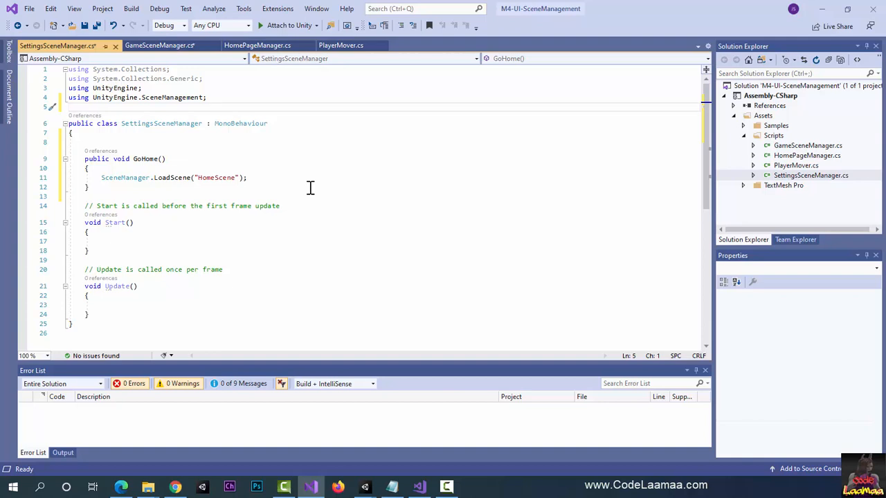
# Step: Save both SettingsSceneManager.cs and GameSceneManager.cs
pyautogui.click(299, 169)
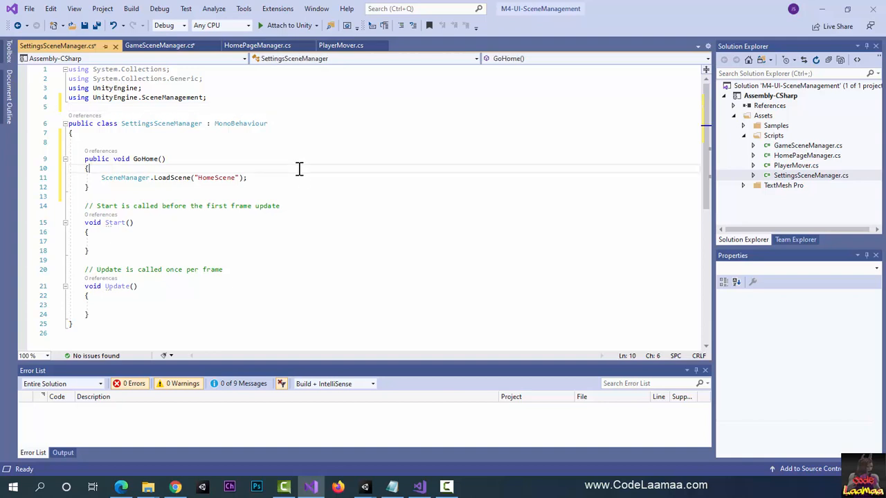
pyautogui.hotkey('ctrl', 's')
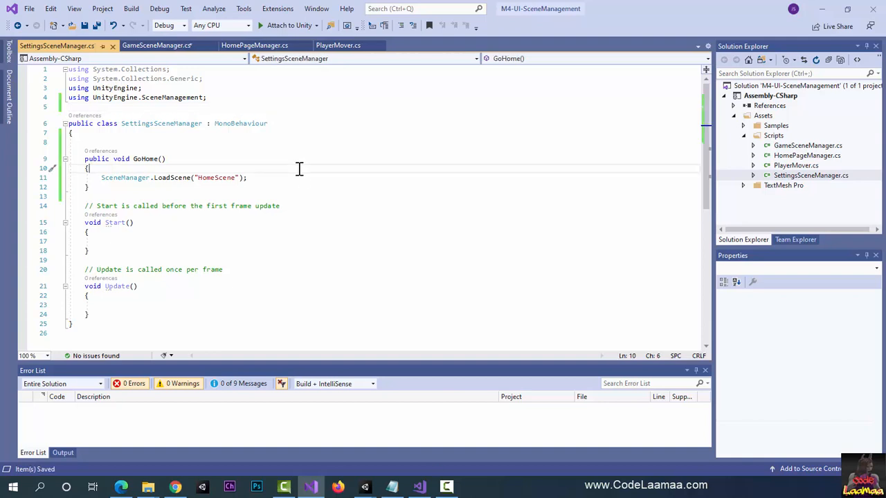
pyautogui.click(163, 47)
pyautogui.click(368, 180)
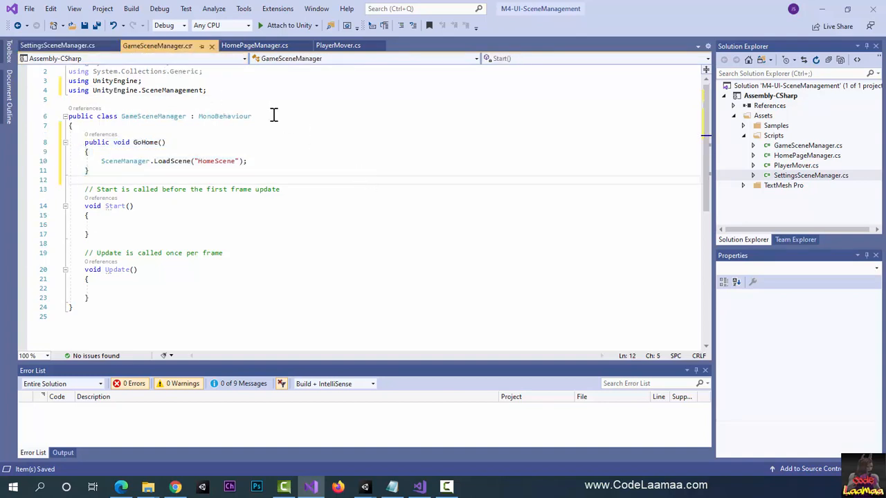
pyautogui.hotkey('ctrl', 's')
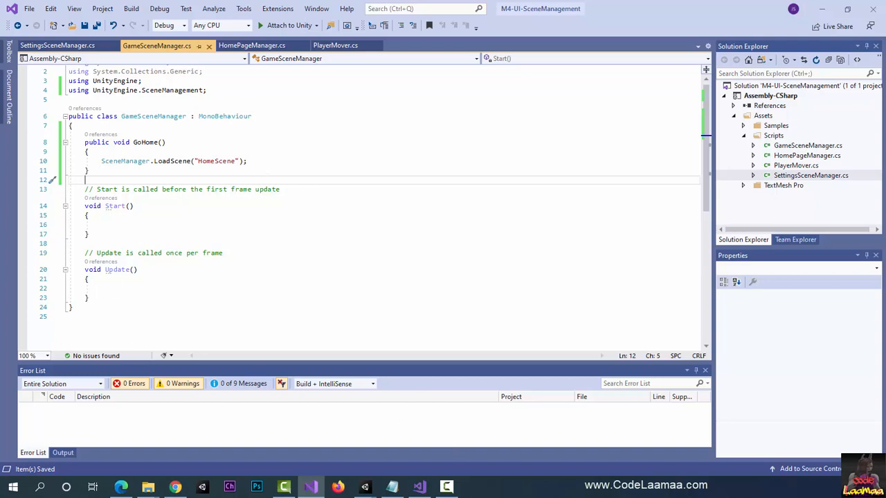
# Step: Switch to Unity and open SettingsScene from the Scenes folder, saving the changes made to HomeScene
pyautogui.hotkey('alt', 'Tab')
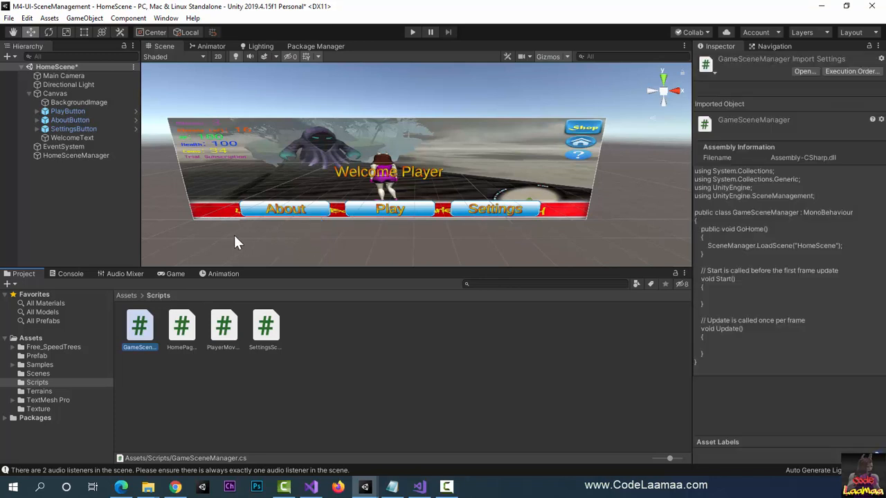
pyautogui.click(37, 374)
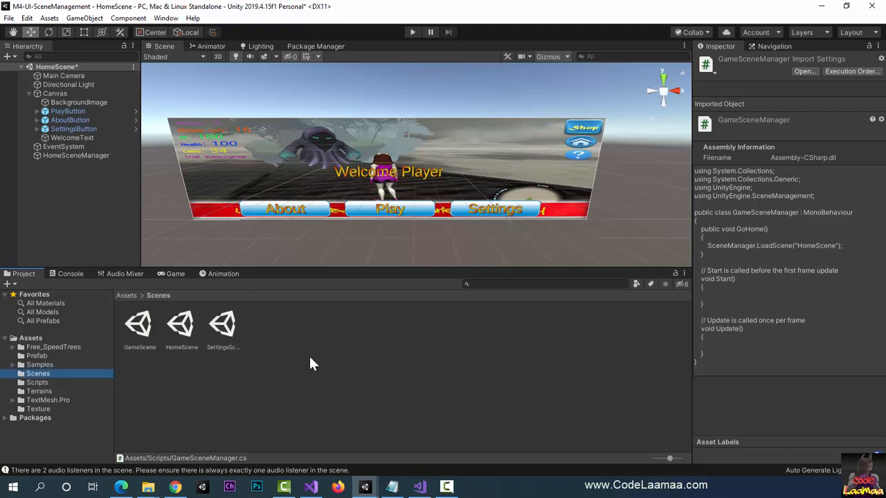
pyautogui.doubleClick(224, 327)
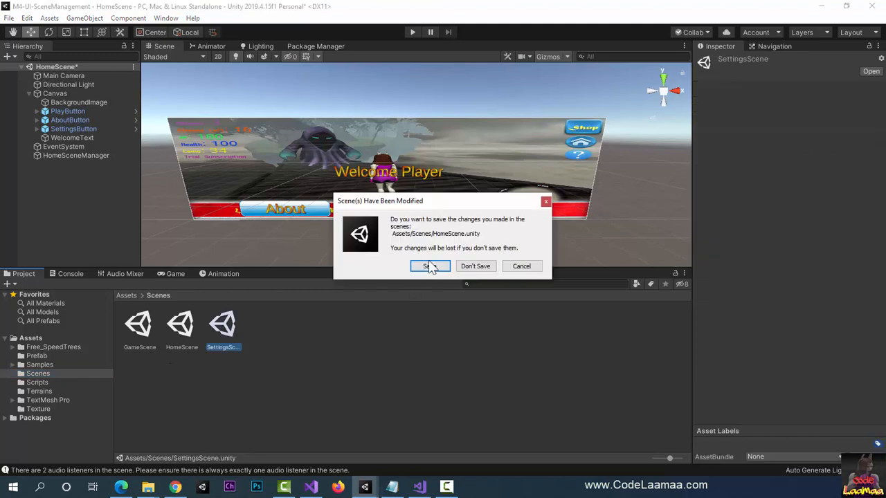
pyautogui.click(425, 267)
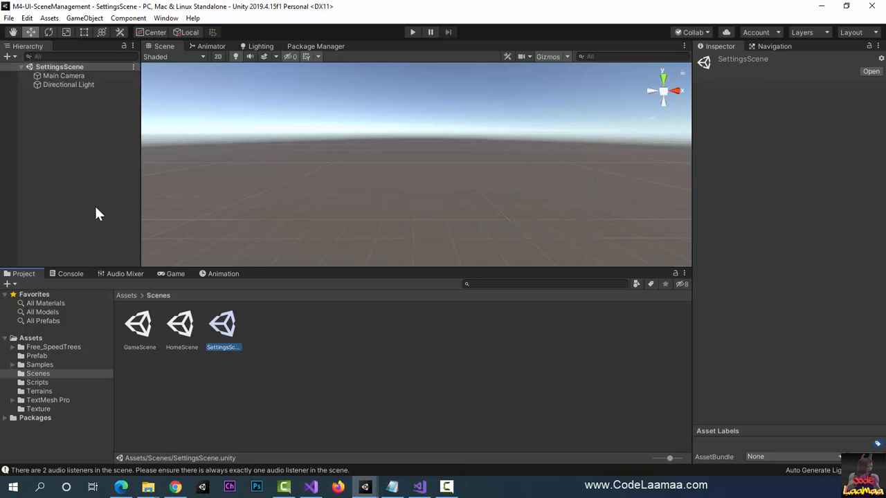
# Step: Add a Button - TextMeshPro UI object to SettingsScene and check it in the Game view
pyautogui.click(85, 18)
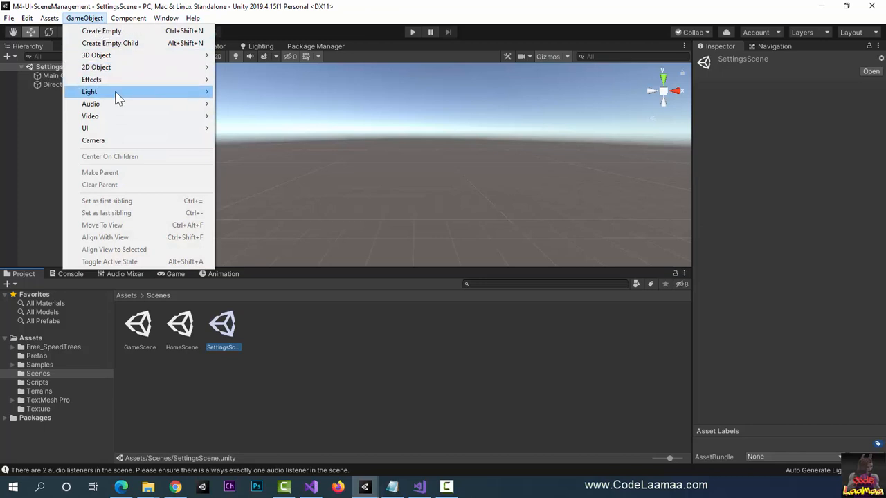
pyautogui.moveTo(142, 131)
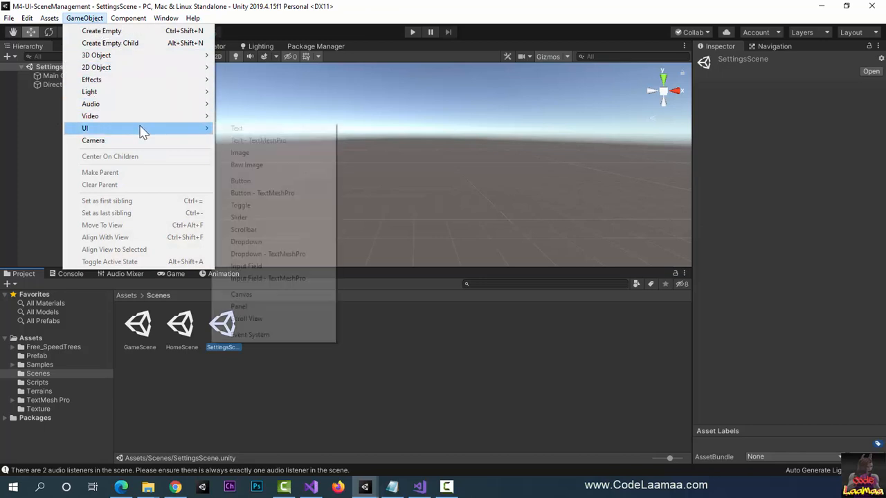
pyautogui.click(310, 197)
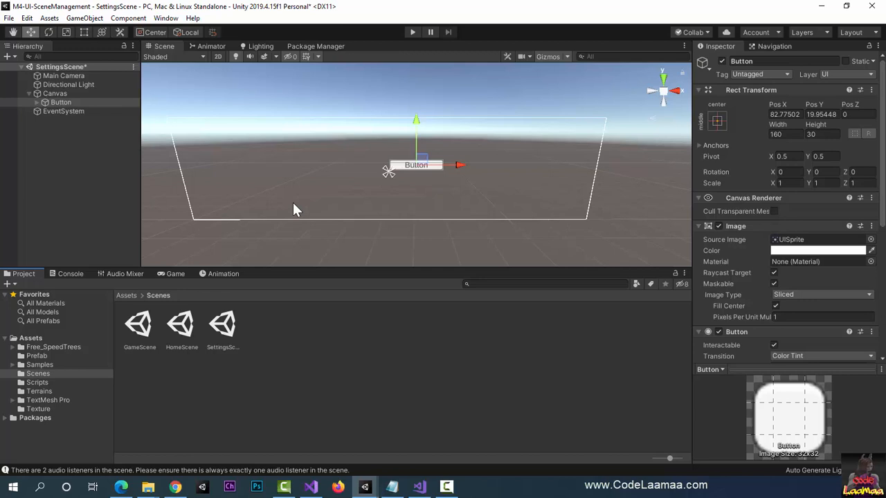
pyautogui.click(173, 274)
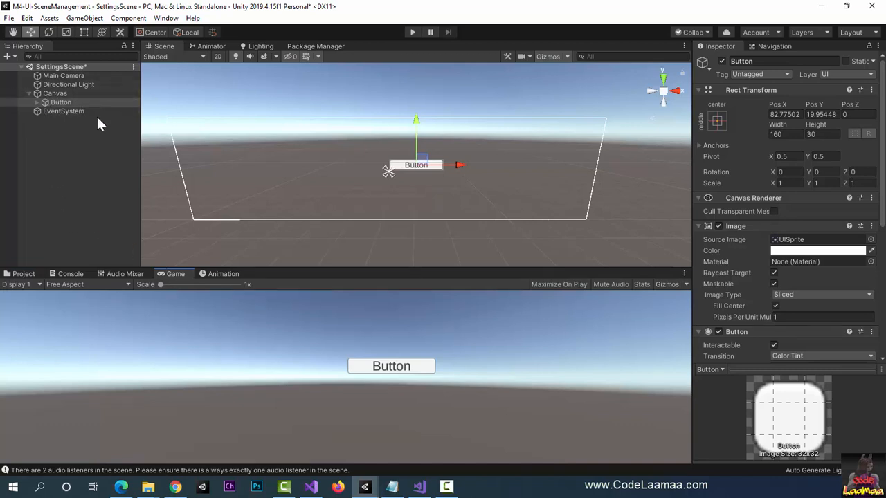
pyautogui.click(85, 19)
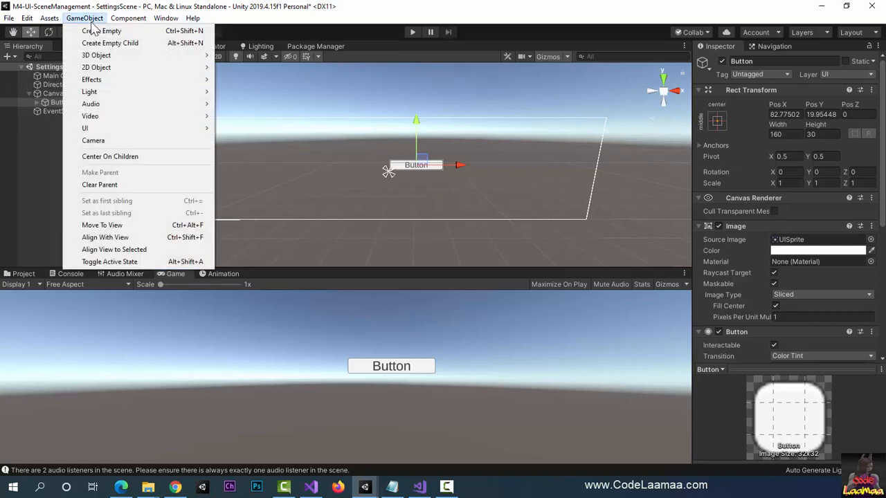
pyautogui.moveTo(138, 131)
pyautogui.moveTo(208, 128)
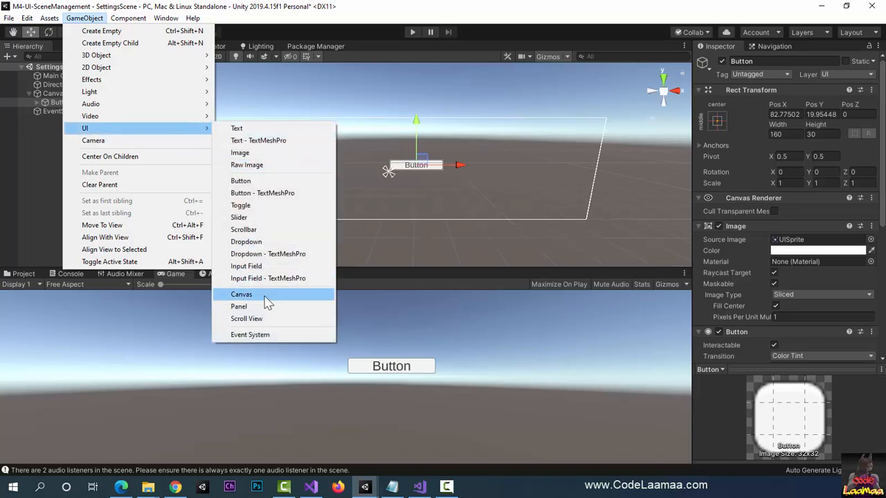
pyautogui.click(365, 19)
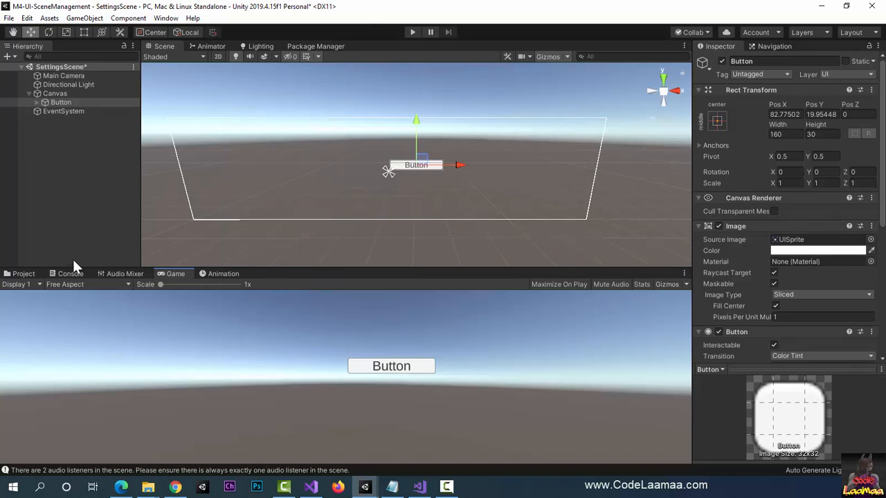
# Step: Open the Prefab folder in the project assets
pyautogui.click(23, 274)
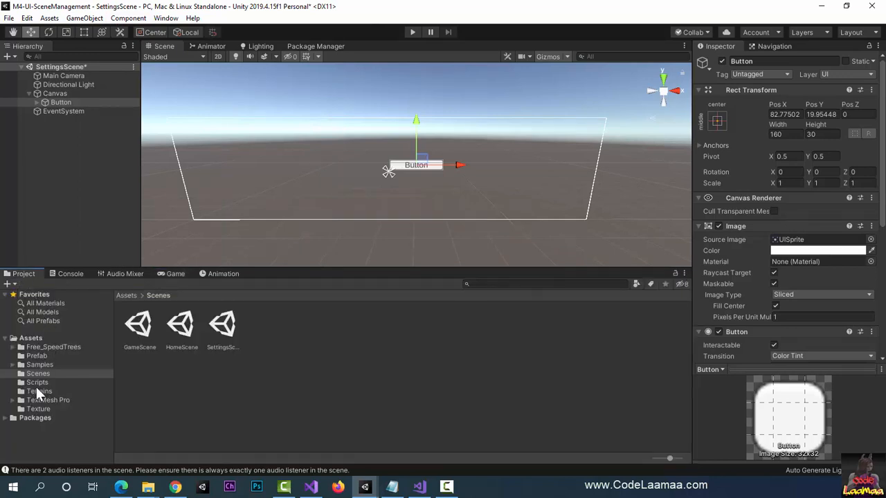
pyautogui.click(43, 358)
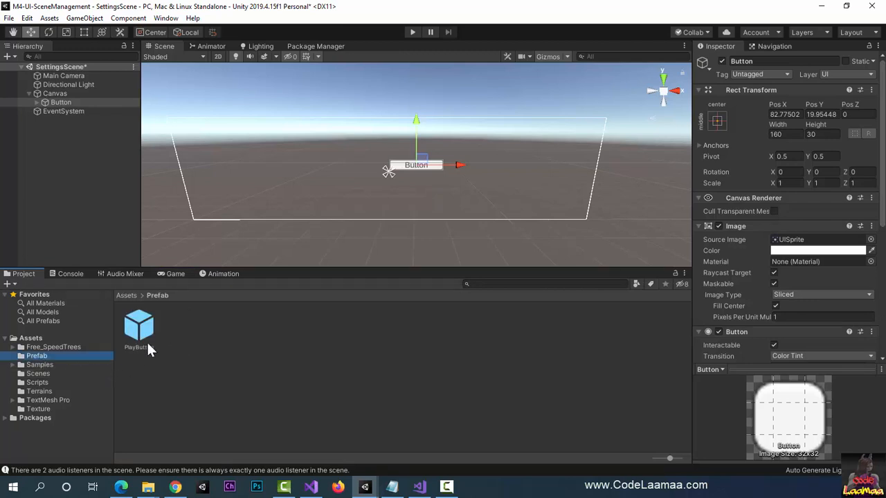
# Step: Try to place the PlayButton prefab in the scene and parent it under Canvas, and undo both changes
pyautogui.moveTo(147, 339); pyautogui.dragTo(393, 204)
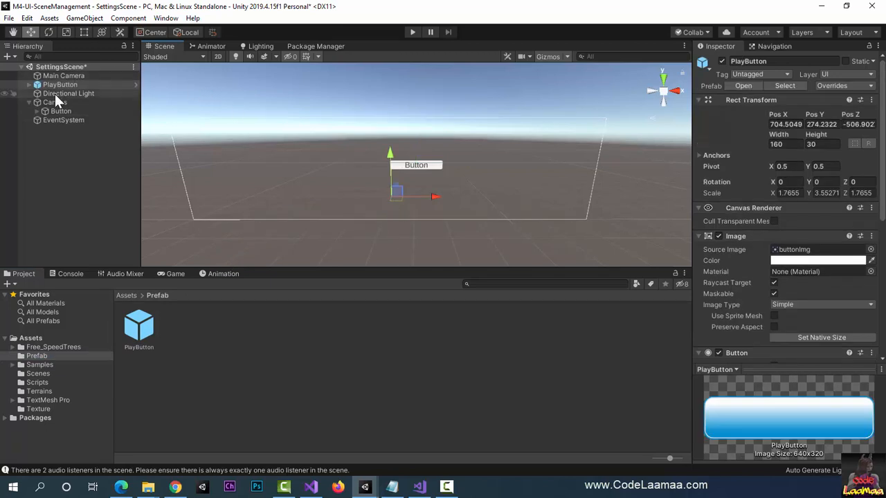
pyautogui.moveTo(51, 84); pyautogui.dragTo(68, 107)
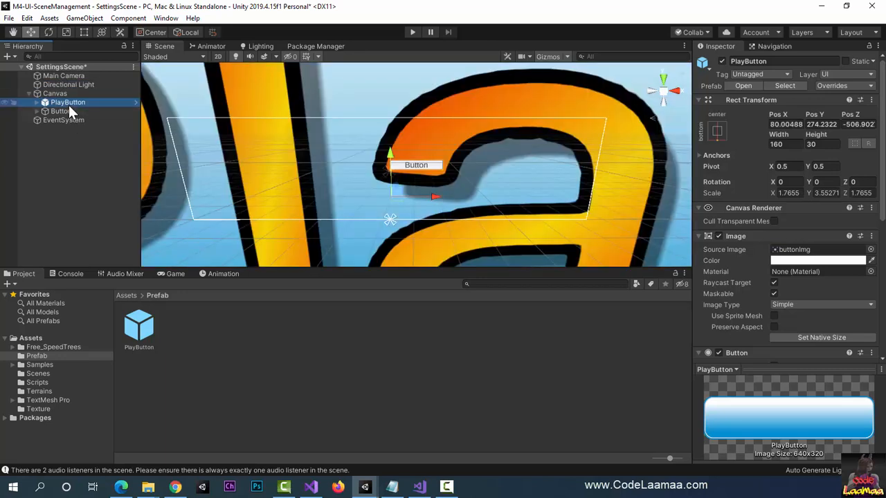
pyautogui.hotkey('ctrl', 'z')
pyautogui.hotkey('ctrl', 'z')
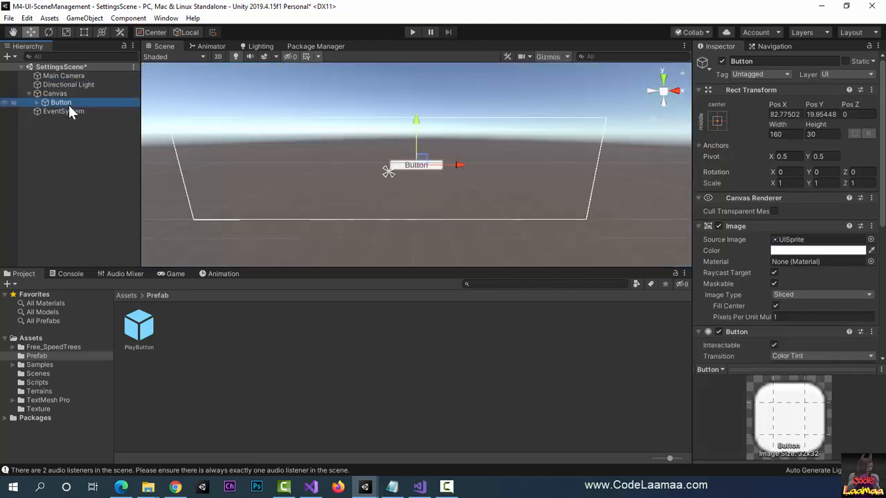
# Step: Add the PlayButton prefab as a direct child of Canvas in SettingsScene and check it in the Game view
pyautogui.moveTo(146, 339); pyautogui.dragTo(67, 101)
pyautogui.moveTo(66, 101); pyautogui.dragTo(66, 102)
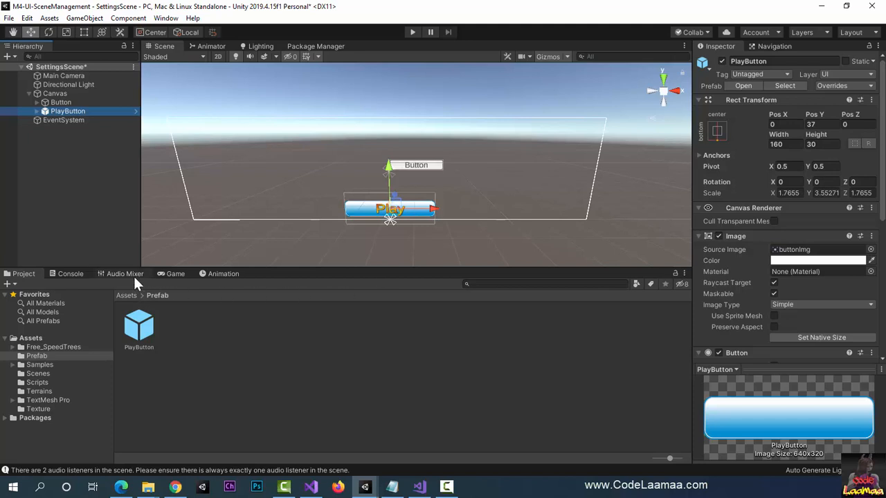
pyautogui.click(176, 274)
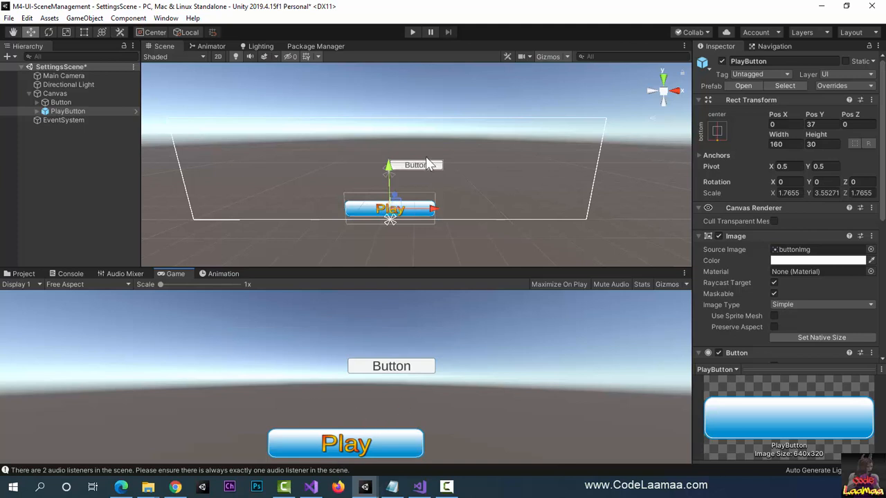
# Step: Delete the plain Button under Canvas and rename the PlayButton instance to BackButton
pyautogui.click(60, 102)
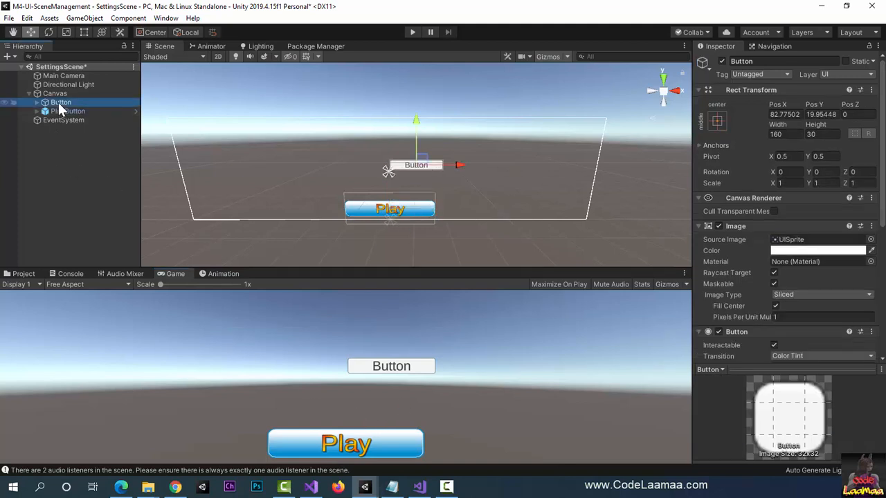
pyautogui.press('Delete')
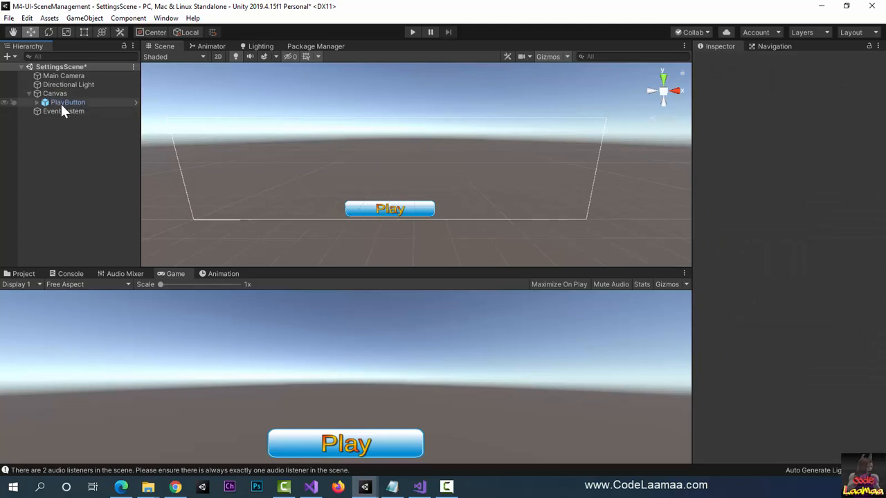
pyautogui.click(61, 103)
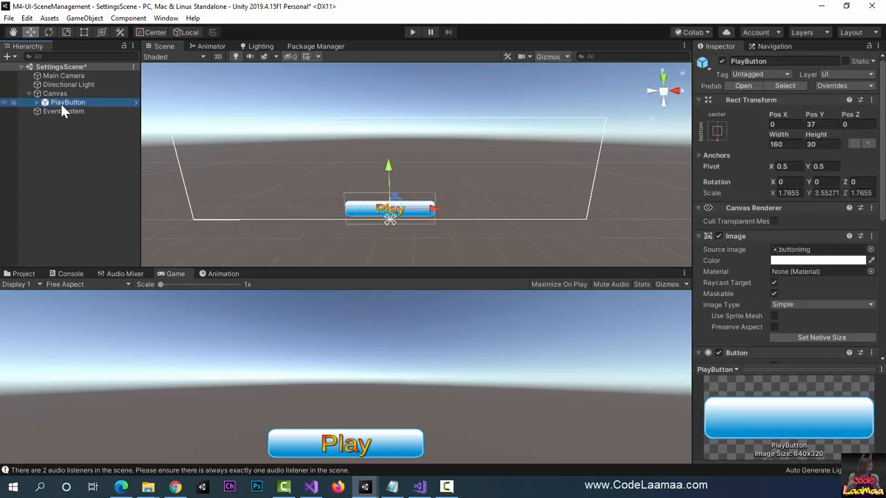
pyautogui.click(746, 61)
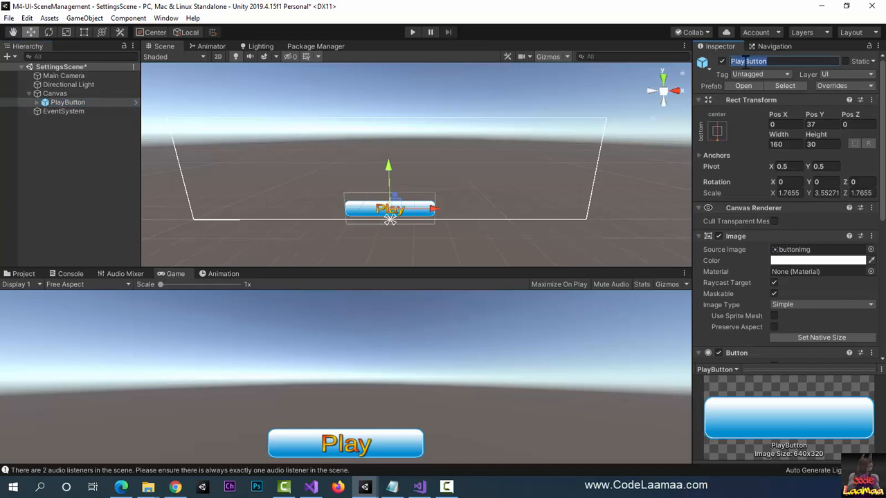
pyautogui.press('BackSpace')
pyautogui.write('Back')
pyautogui.press('Return')
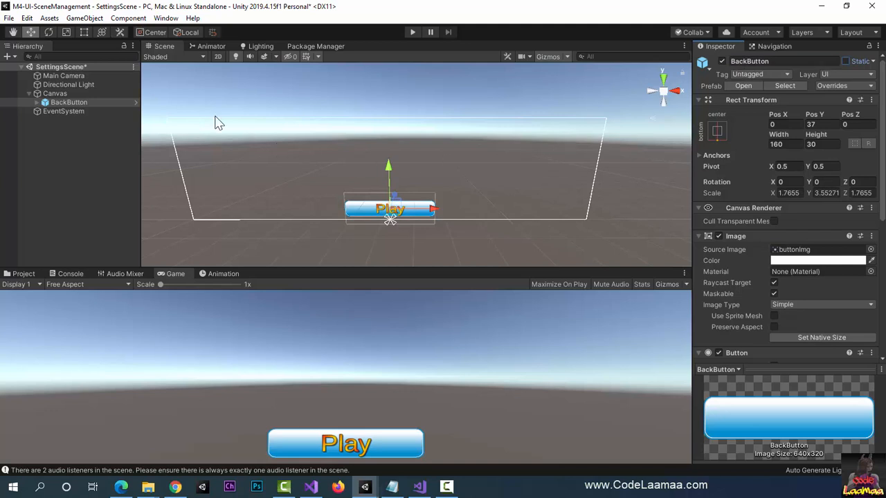
# Step: Change the text of BackButton's Text (TMP) child to "Back"
pyautogui.click(36, 103)
pyautogui.click(37, 103)
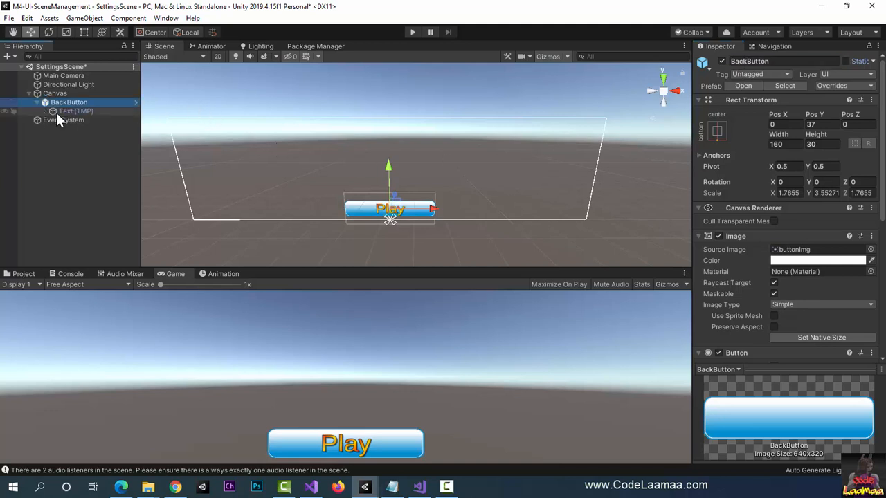
pyautogui.click(56, 111)
pyautogui.click(715, 268)
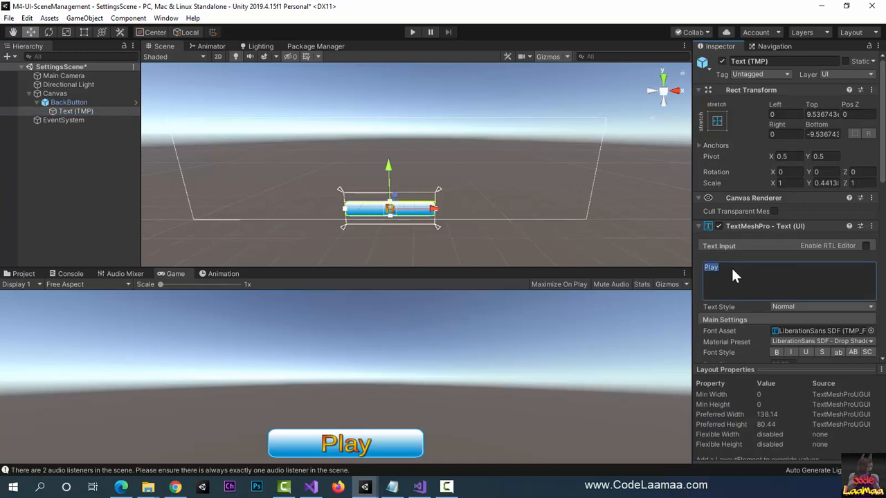
pyautogui.write('Back')
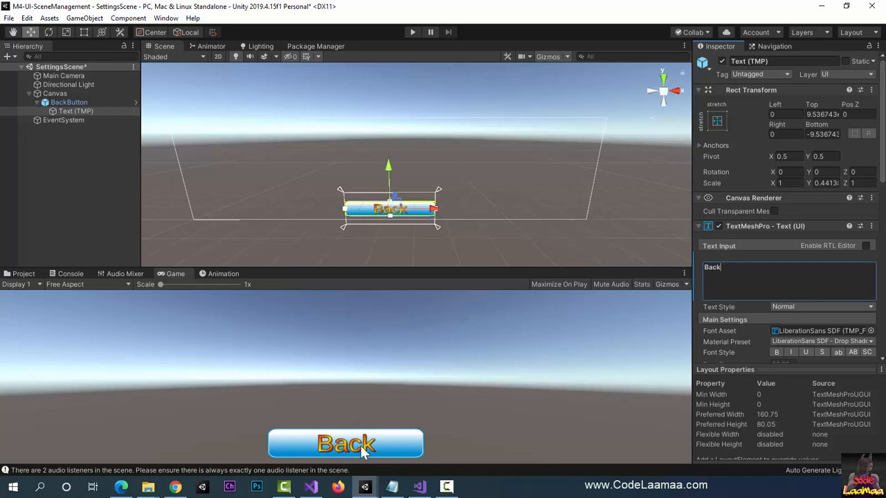
pyautogui.click(95, 148)
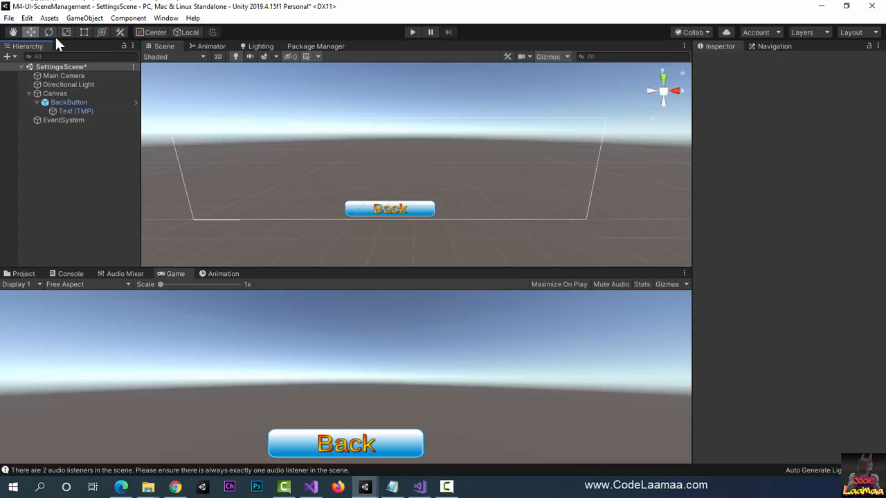
# Step: Create an empty game object in SettingsScene and name it SettingsSceneManager
pyautogui.click(85, 18)
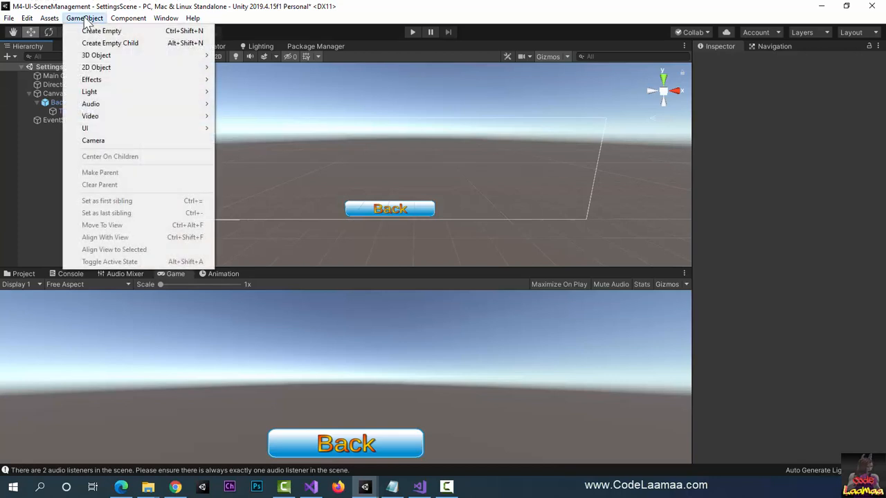
pyautogui.click(89, 31)
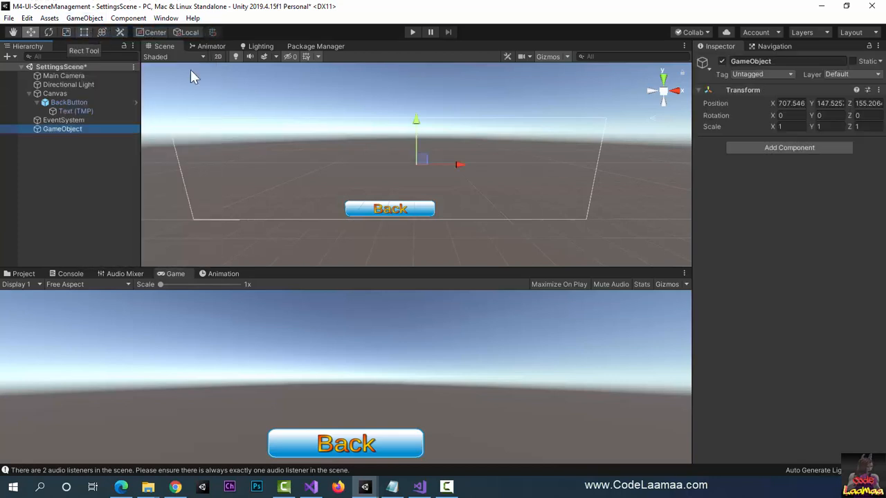
pyautogui.click(782, 58)
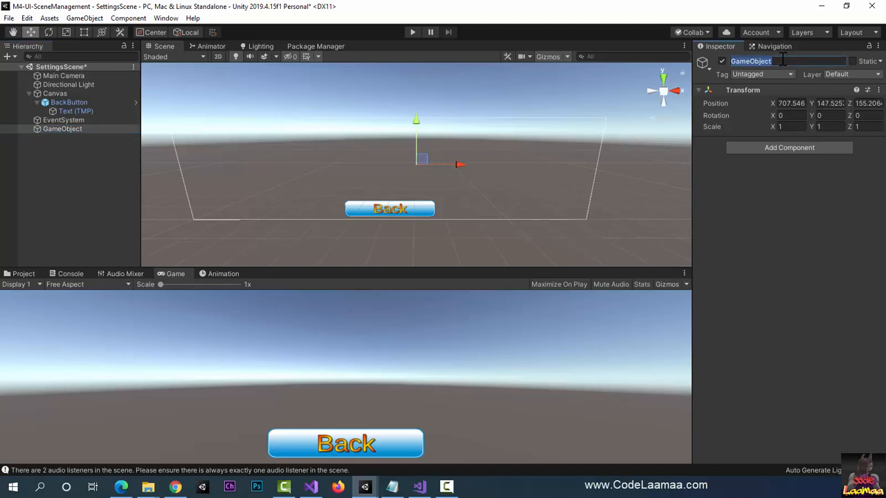
pyautogui.write('SettingsSceneManager')
pyautogui.press('Return')
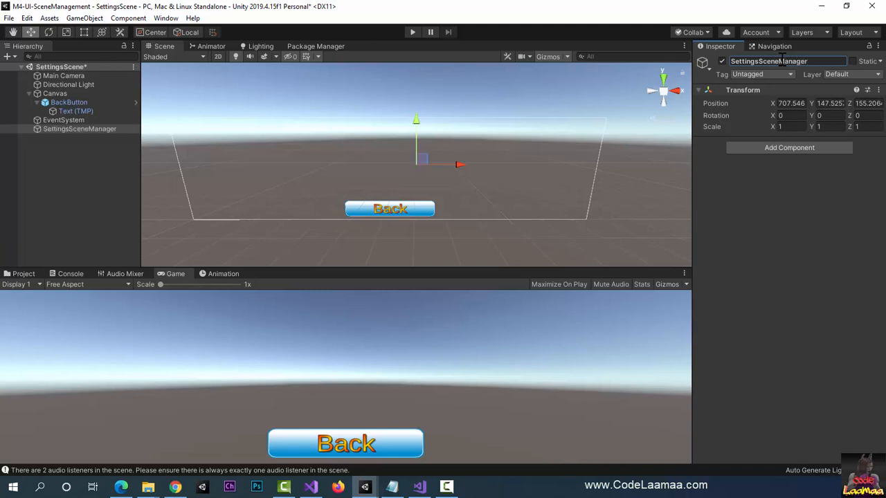
# Step: Attach the Settings Scene Manager script to the SettingsSceneManager object
pyautogui.click(789, 148)
pyautogui.write('set')
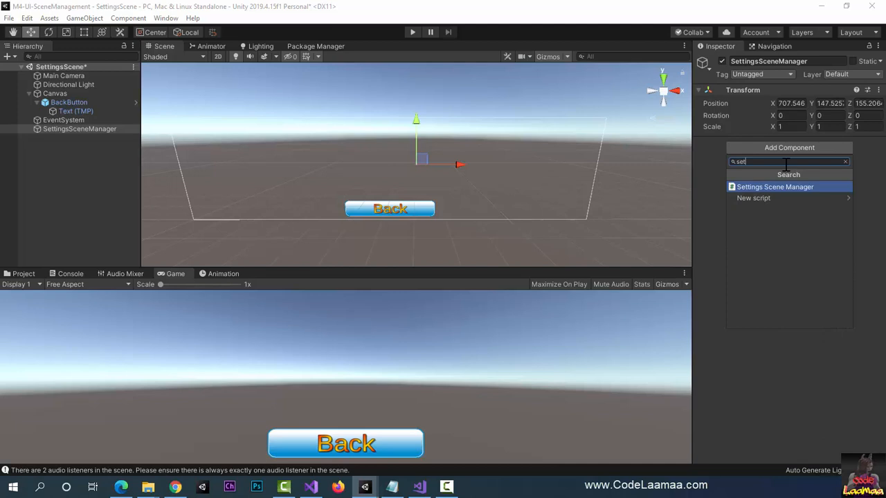
pyautogui.press('Return')
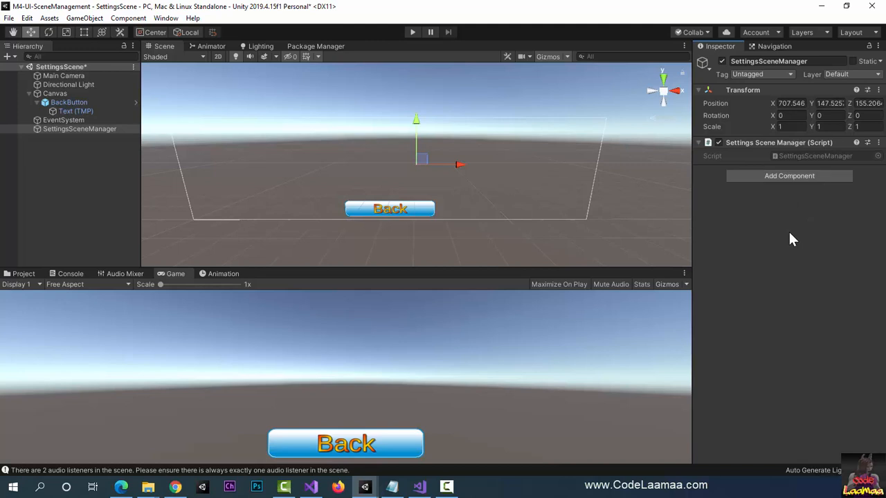
# Step: Add an On Click event entry to BackButton and set it to Editor And Runtime
pyautogui.click(80, 104)
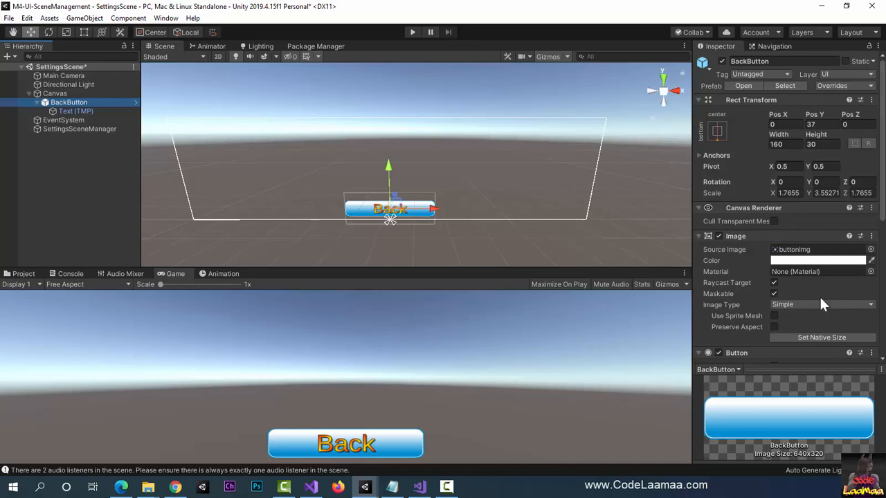
pyautogui.scroll(-6, 817, 293)
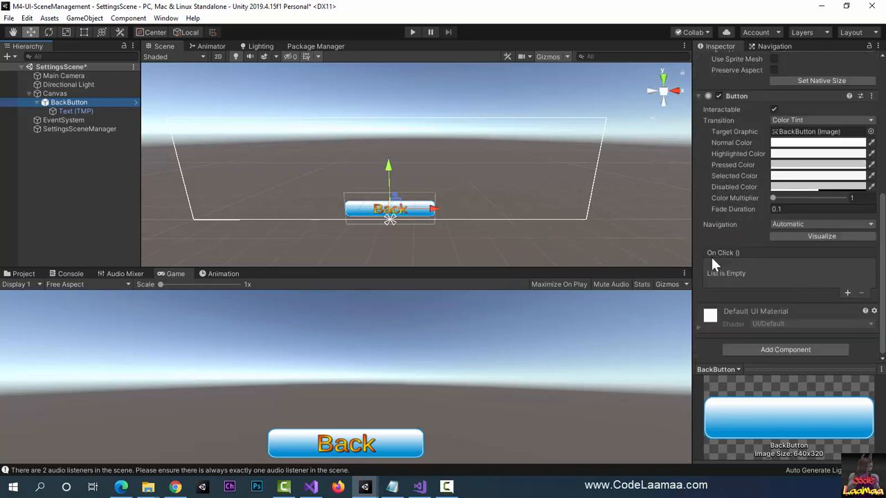
pyautogui.click(847, 293)
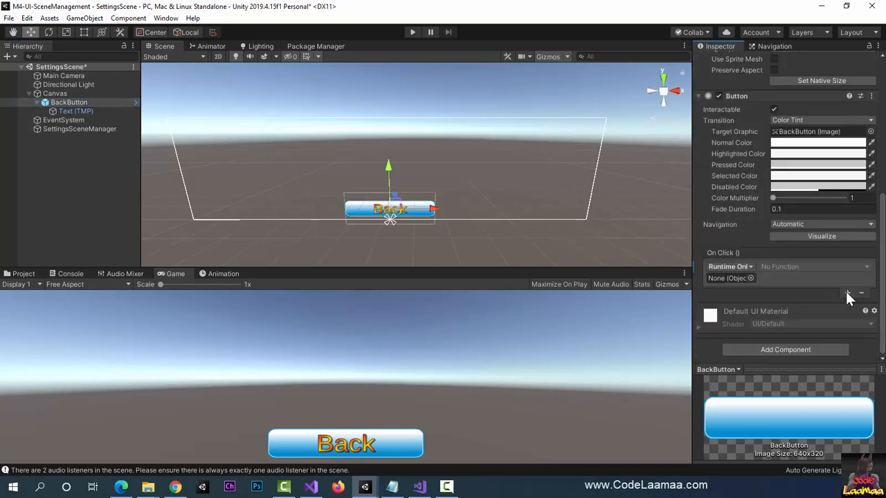
pyautogui.click(749, 268)
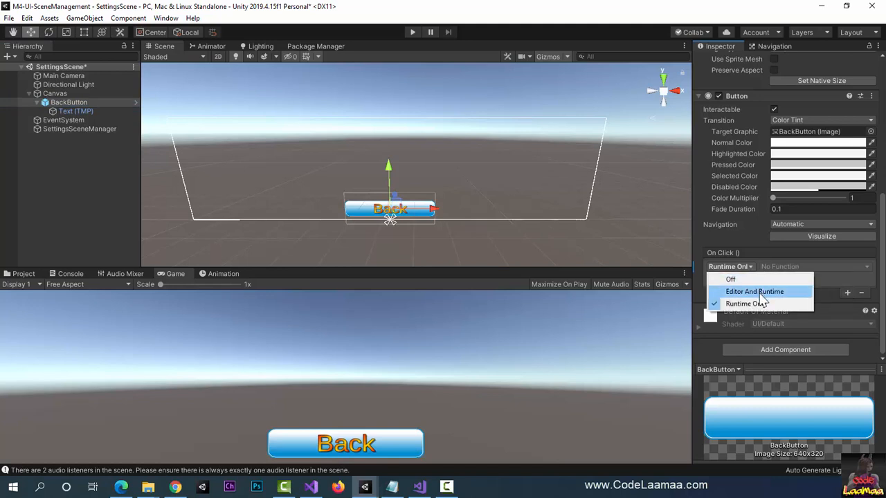
pyautogui.click(759, 293)
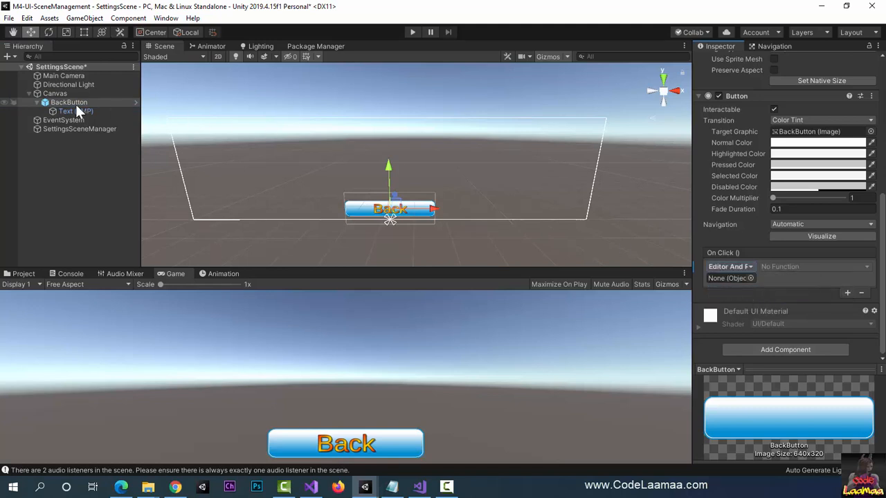
# Step: Assign the SettingsSceneManager object to BackButton's On Click event and choose its GoHome () function
pyautogui.click(70, 128)
pyautogui.moveTo(72, 128); pyautogui.dragTo(715, 280)
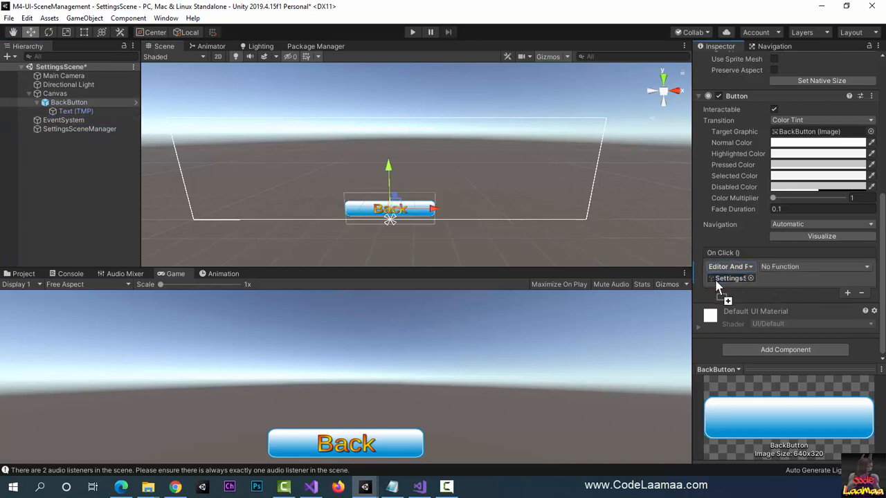
pyautogui.click(802, 266)
pyautogui.moveTo(794, 325)
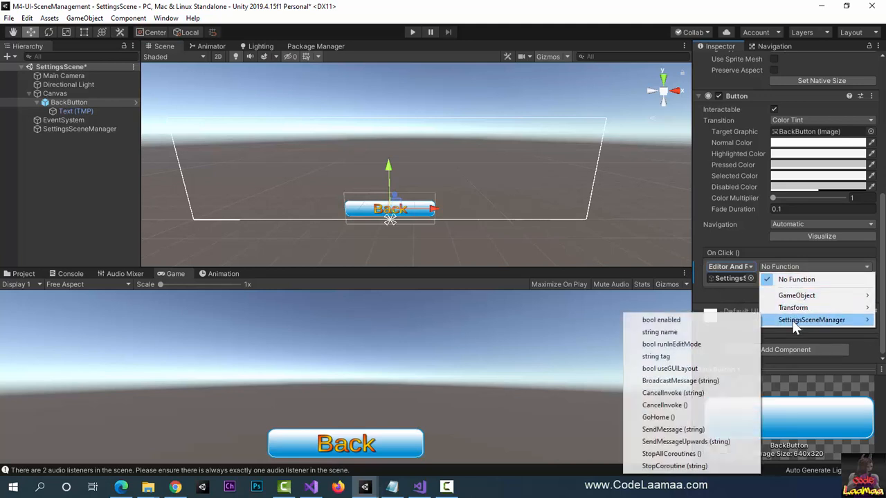
pyautogui.click(692, 420)
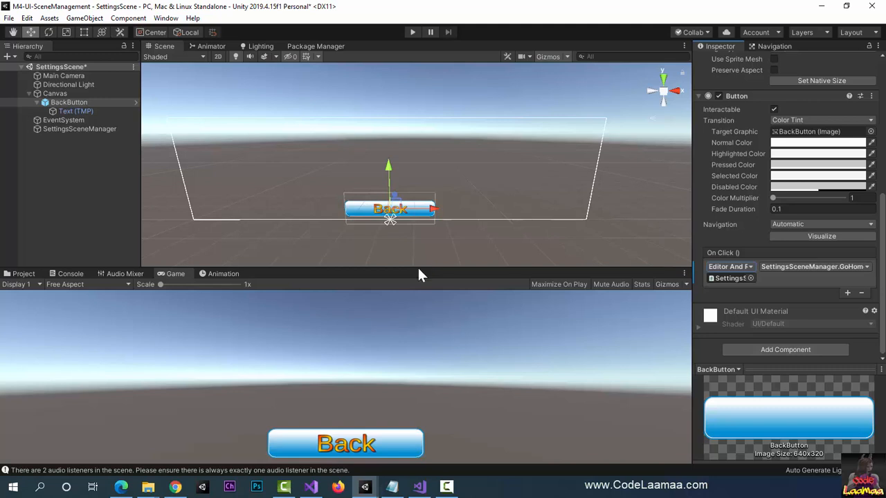
# Step: Save SettingsScene and open GameScene from the Scenes folder
pyautogui.click(107, 198)
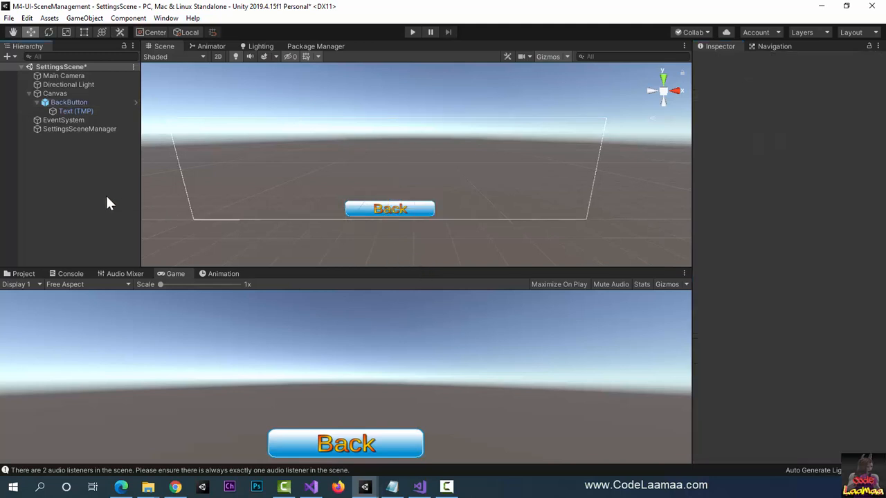
pyautogui.hotkey('ctrl', 's')
pyautogui.click(21, 274)
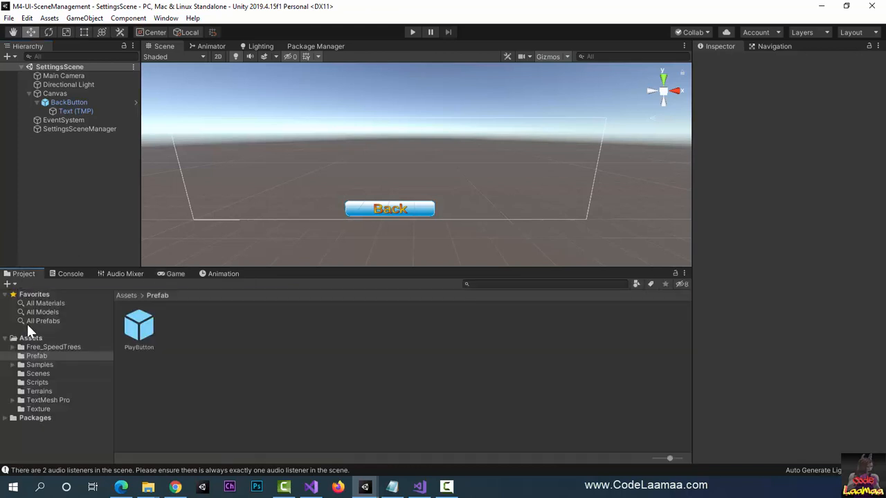
pyautogui.click(35, 373)
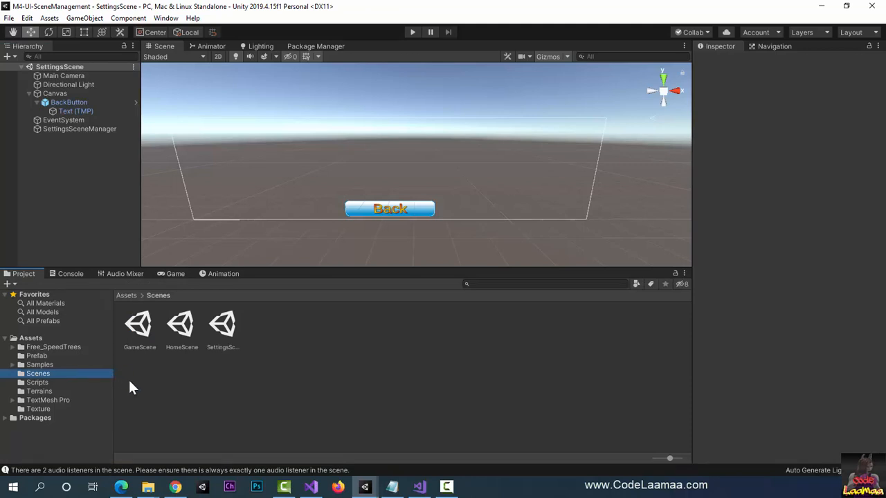
pyautogui.doubleClick(139, 327)
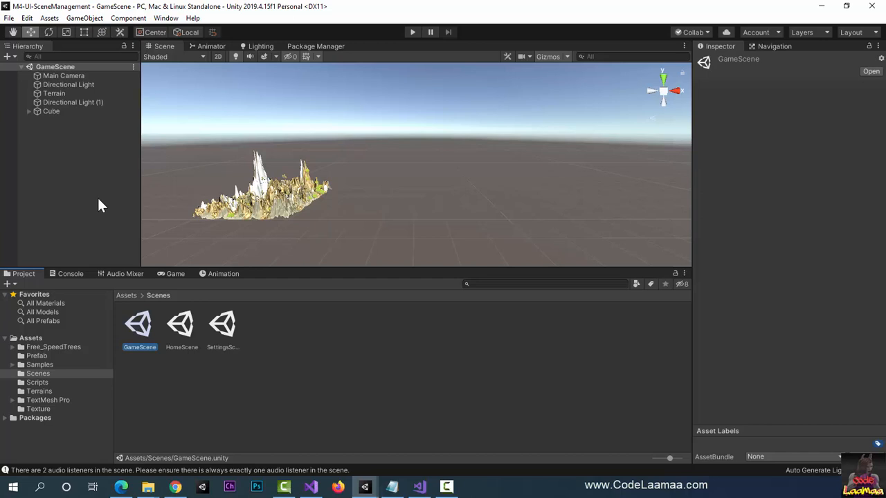
# Step: Add a UI Canvas to GameScene
pyautogui.click(93, 22)
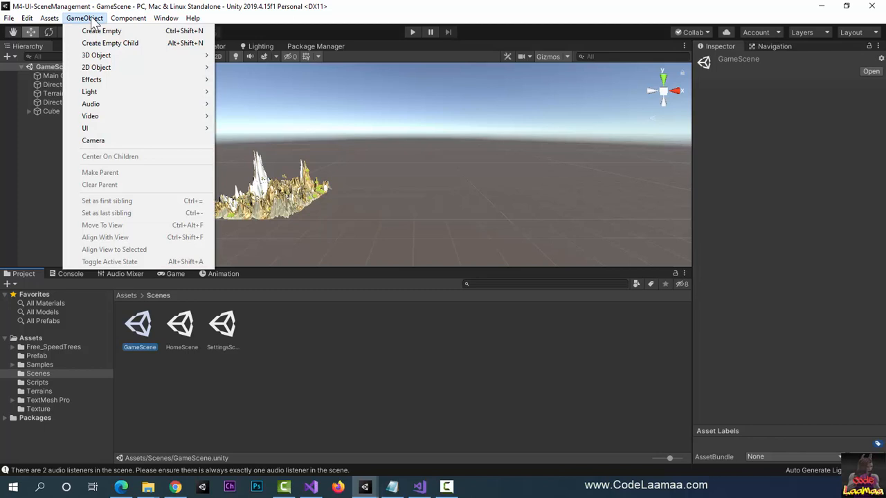
pyautogui.moveTo(119, 129)
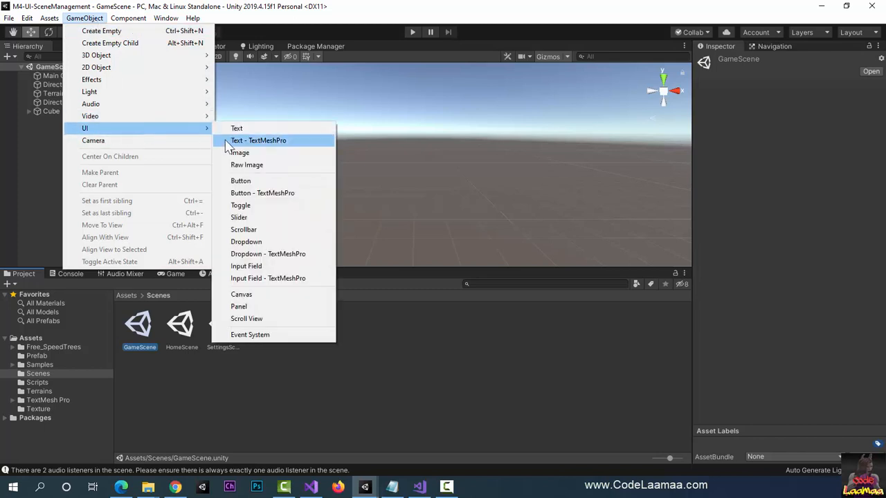
pyautogui.click(265, 296)
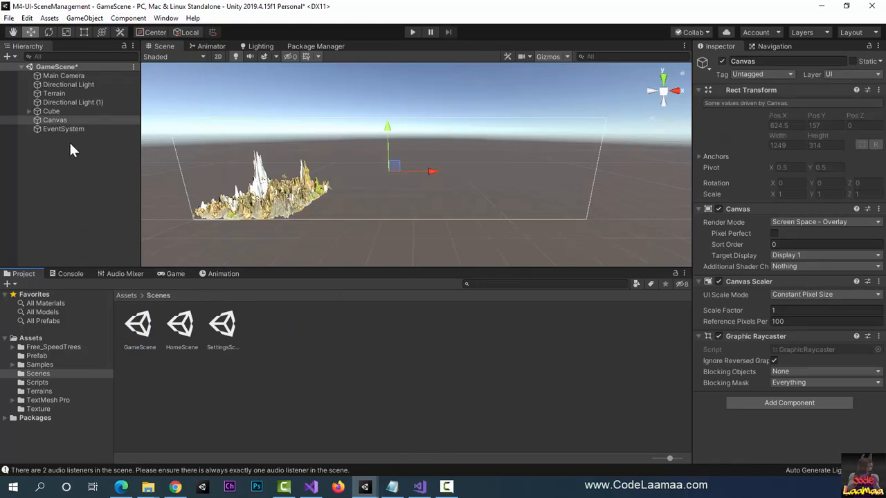
# Step: Add the PlayButton prefab from the Prefab folder as a child of GameScene's Canvas and check it in the Game view
pyautogui.click(36, 356)
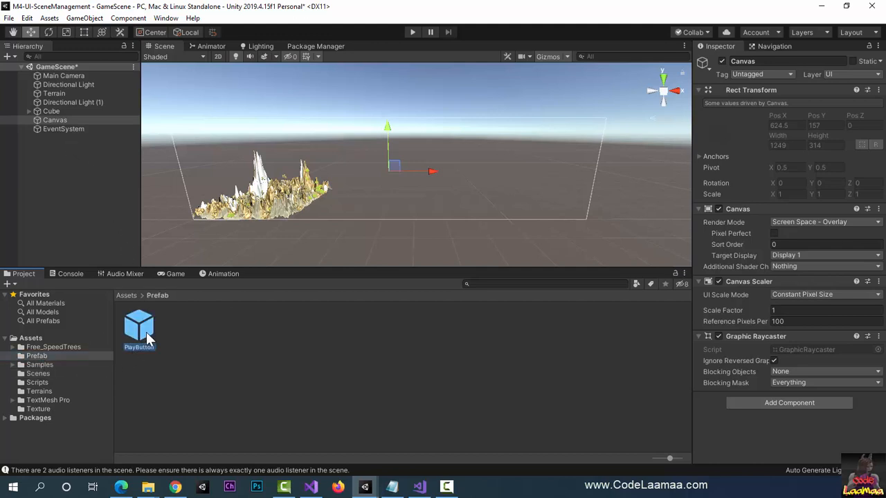
pyautogui.moveTo(146, 332); pyautogui.dragTo(62, 130)
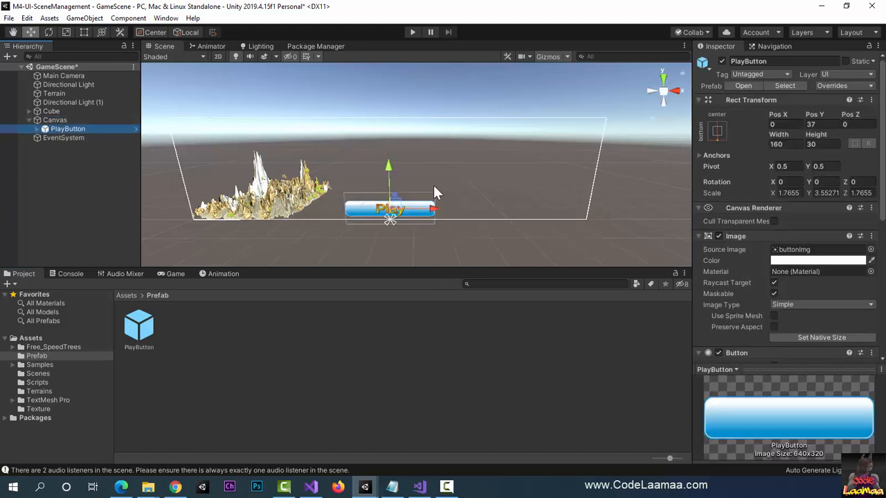
pyautogui.click(166, 274)
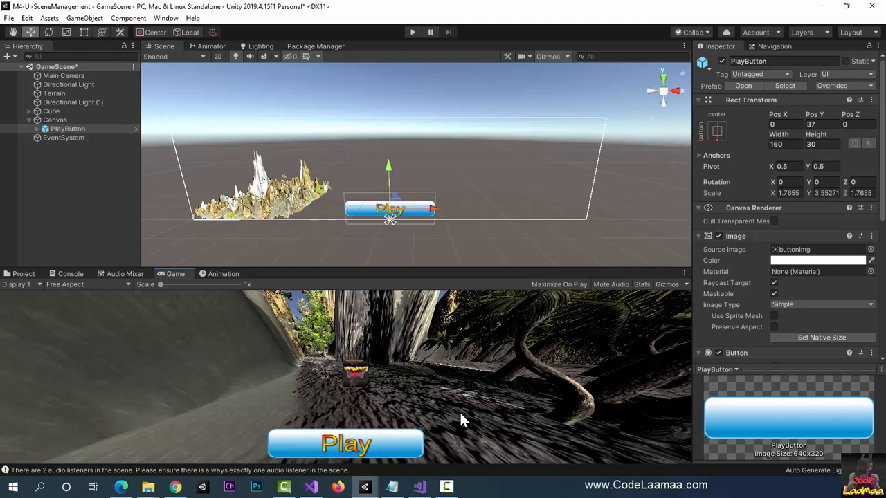
# Step: Rename the PlayButton instance in GameScene to QuitButton
pyautogui.doubleClick(773, 61)
pyautogui.write('QuitBut')
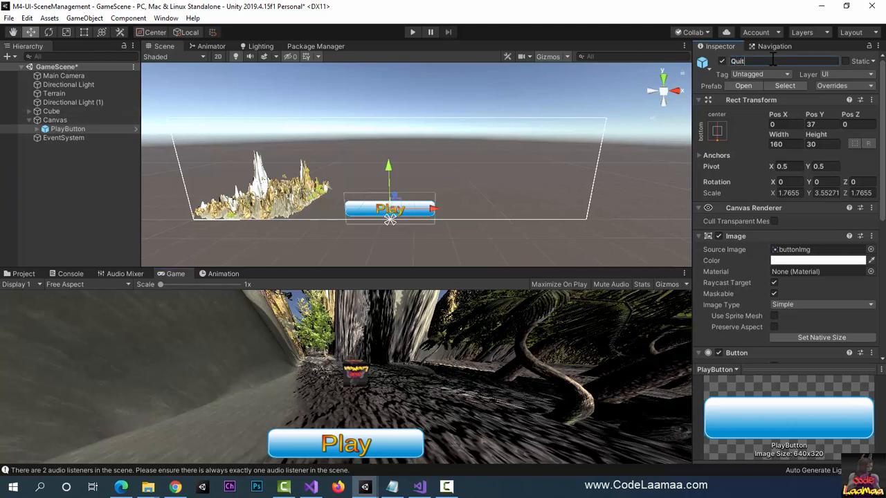
pyautogui.write('ton')
pyautogui.press('Return')
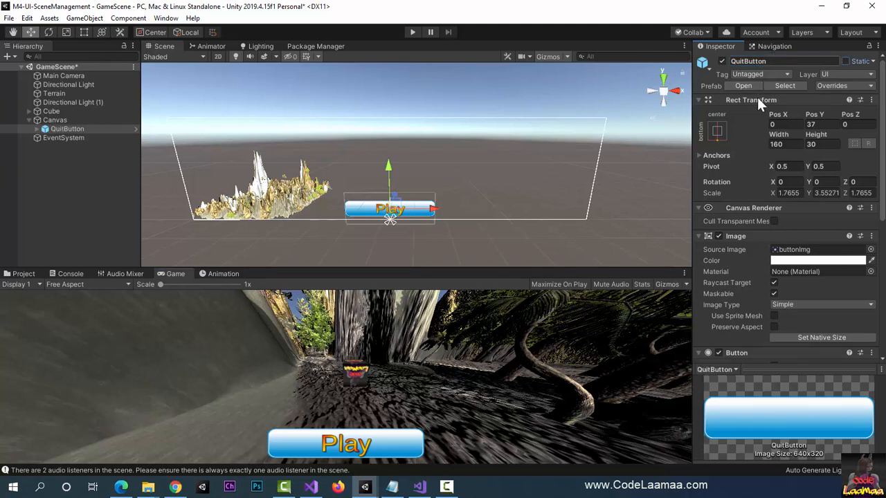
# Step: Change the label text of QuitButton in GameScene to Quit
pyautogui.click(32, 128)
pyautogui.moveTo(71, 136); pyautogui.dragTo(83, 135)
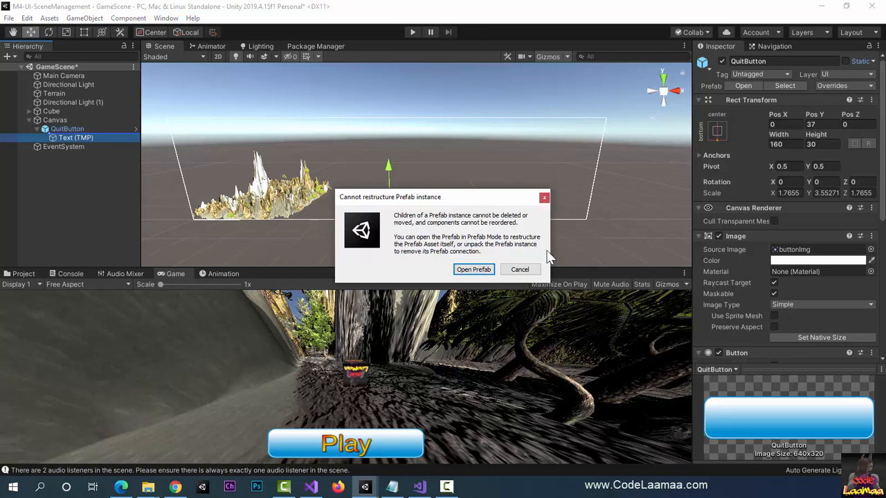
pyautogui.click(520, 270)
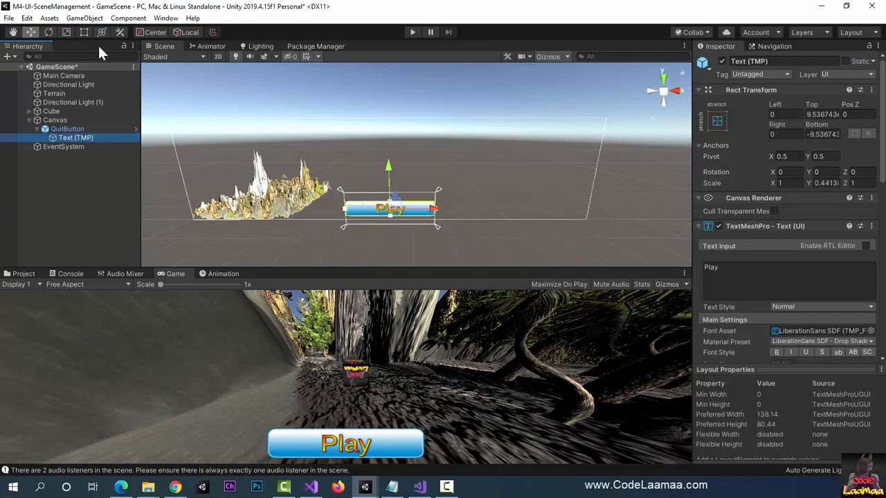
pyautogui.click(84, 168)
pyautogui.click(71, 137)
pyautogui.click(735, 281)
pyautogui.click(752, 273)
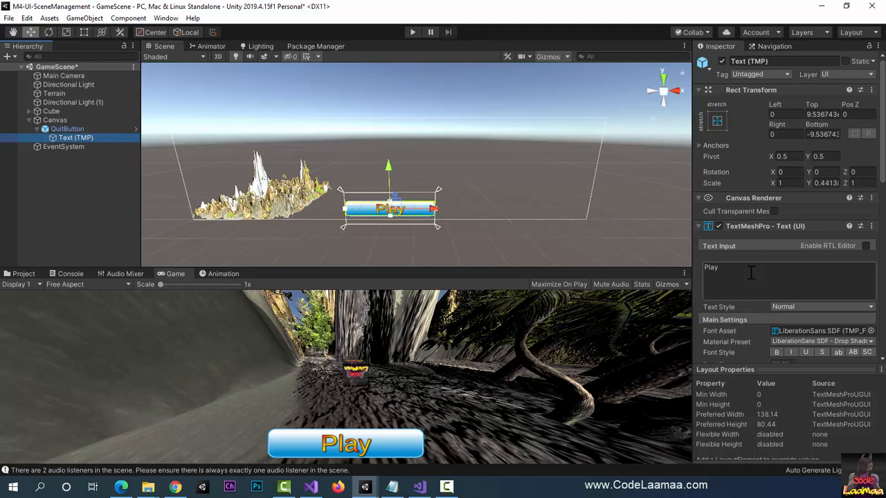
pyautogui.click(751, 272)
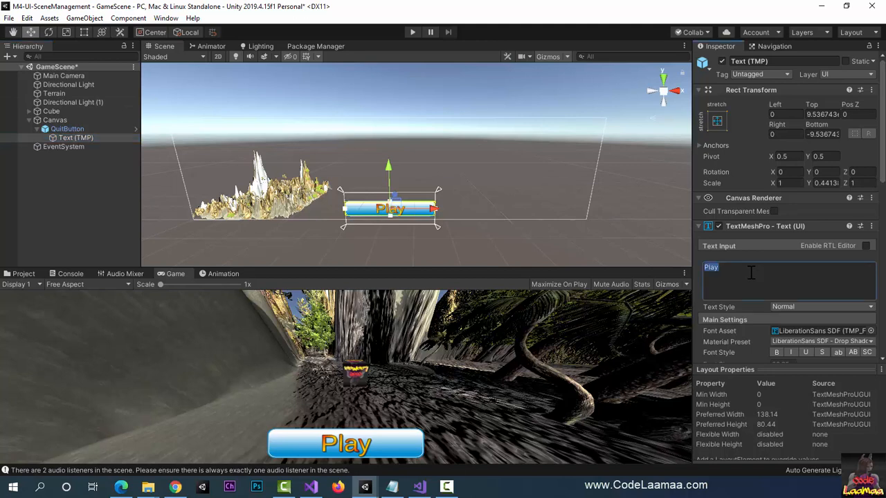
pyautogui.write('Quit')
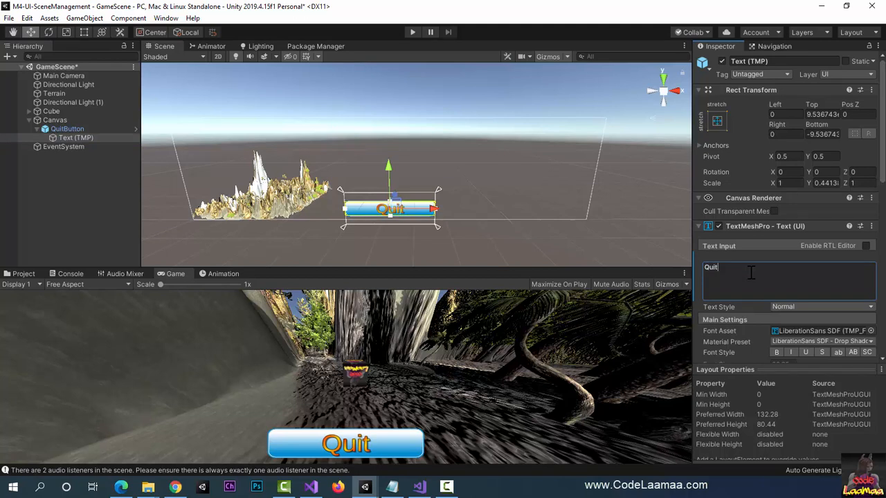
pyautogui.press('BackSpace')
pyautogui.click(35, 129)
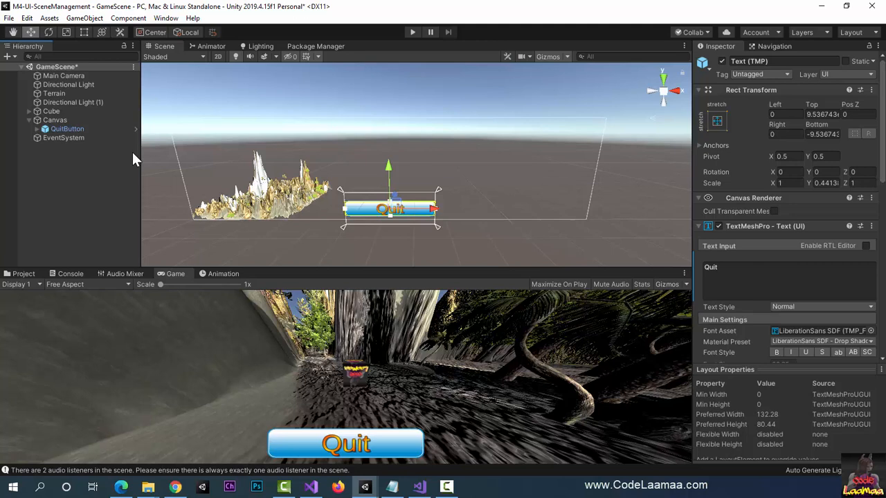
# Step: Create an empty GameObject in GameScene and attach the Game Scene Manager script to it
pyautogui.click(97, 21)
pyautogui.click(106, 29)
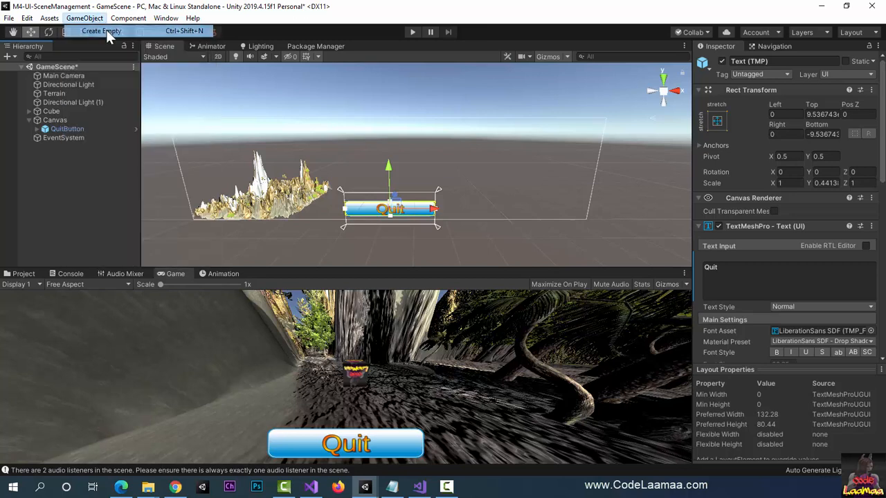
pyautogui.click(798, 61)
pyautogui.write('Ga')
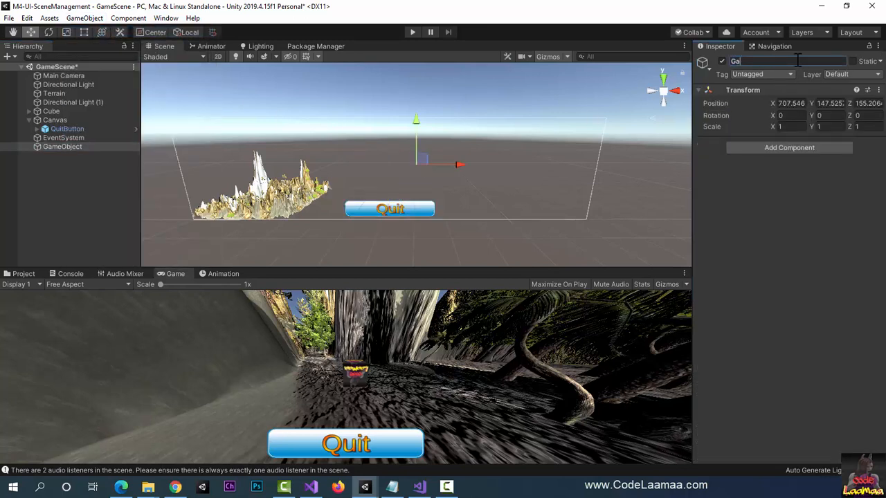
pyautogui.write('meSceneManager')
pyautogui.click(788, 149)
pyautogui.write('game')
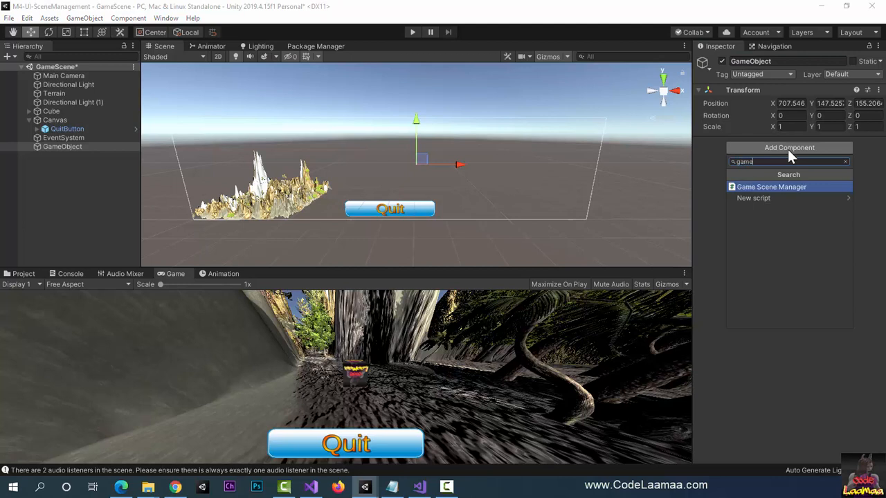
pyautogui.press('Return')
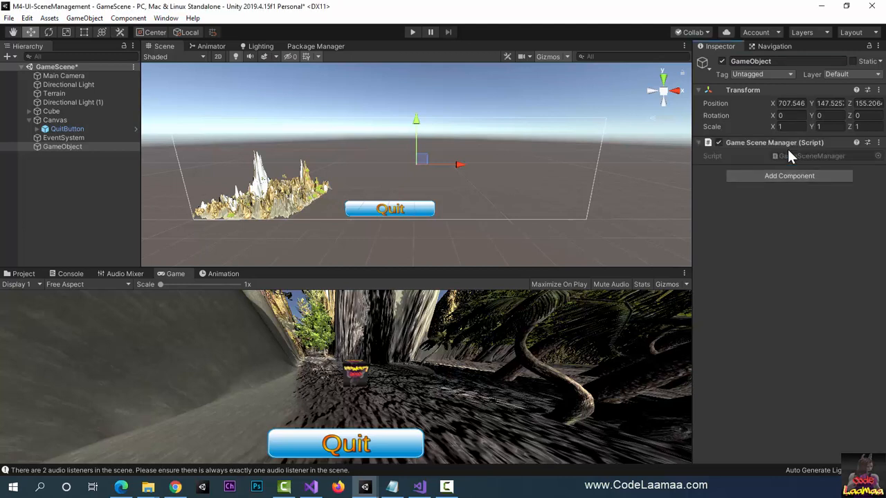
# Step: Add an empty On Click event entry to QuitButton's Button component
pyautogui.click(64, 129)
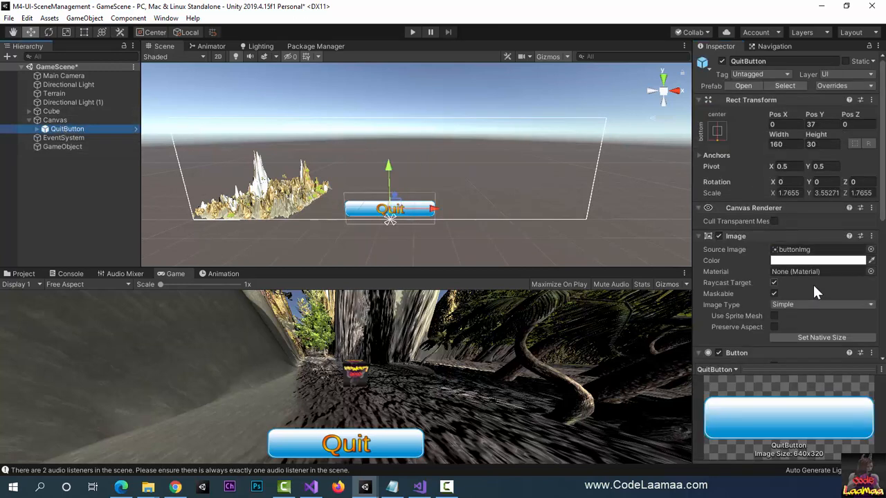
pyautogui.scroll(-5, 813, 291)
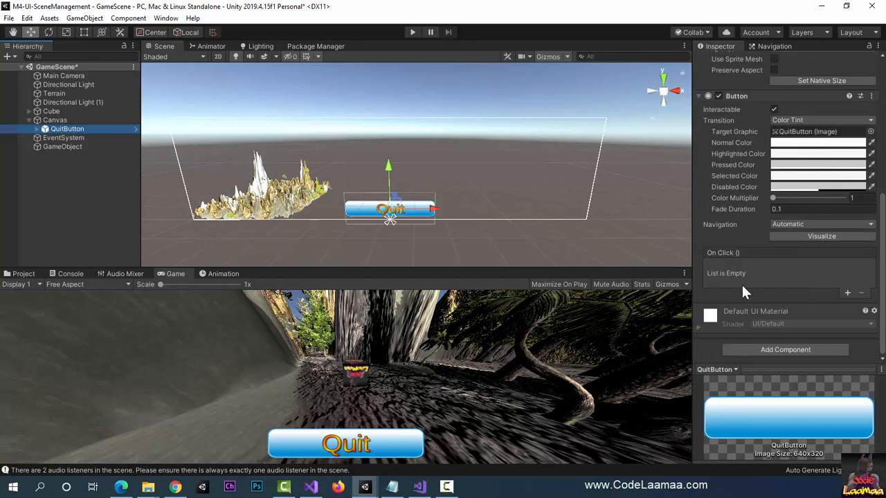
pyautogui.click(847, 293)
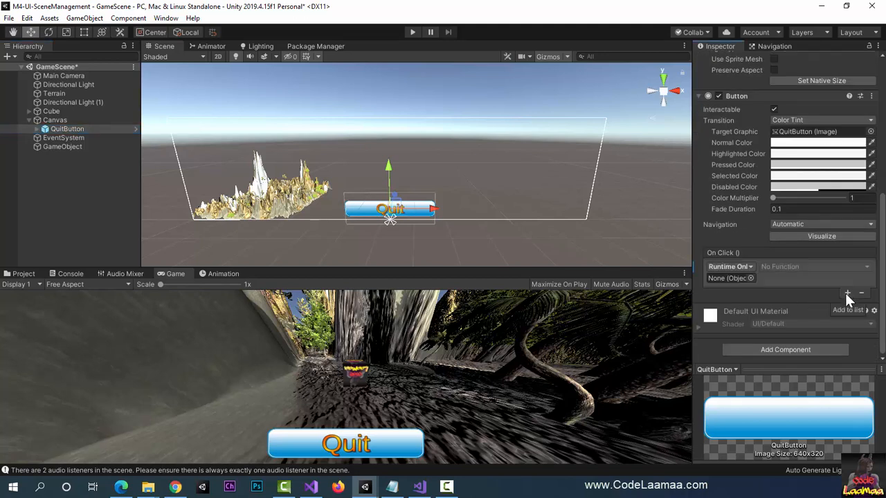
# Step: Rename the empty object holding the Game Scene Manager script to GameSceneManager
pyautogui.click(54, 146)
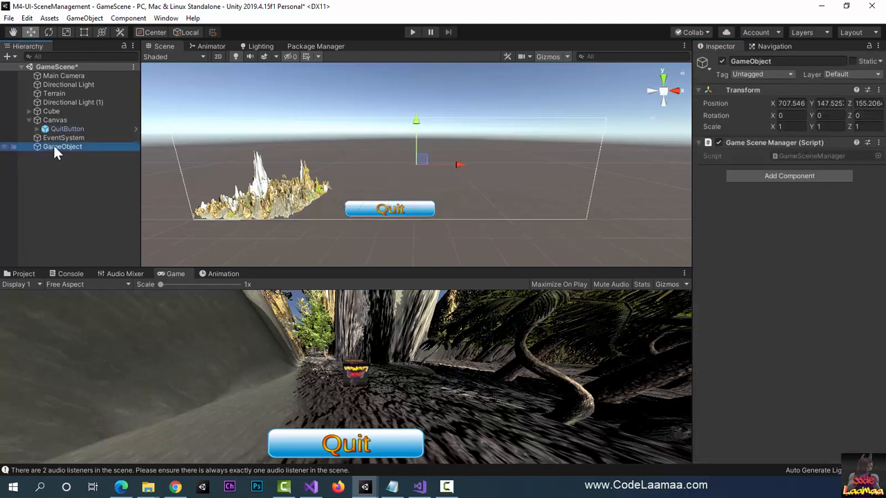
pyautogui.click(785, 61)
pyautogui.write('Game')
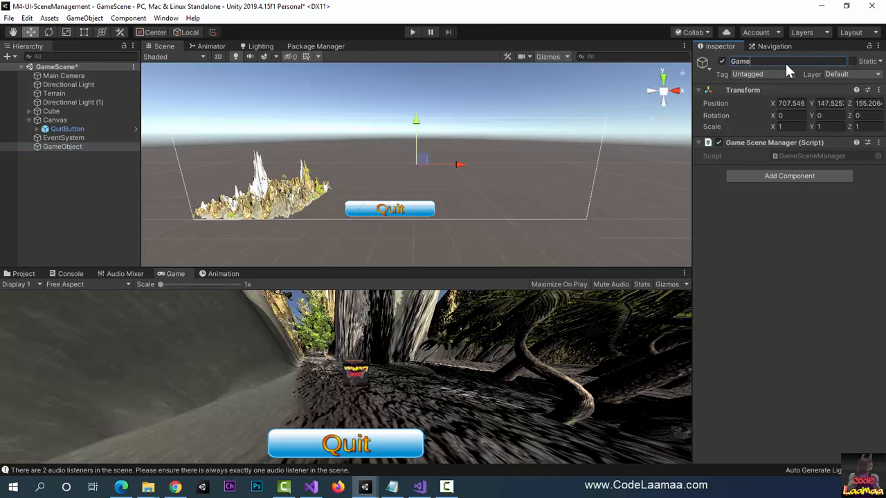
pyautogui.write('SceneManager')
pyautogui.press('Return')
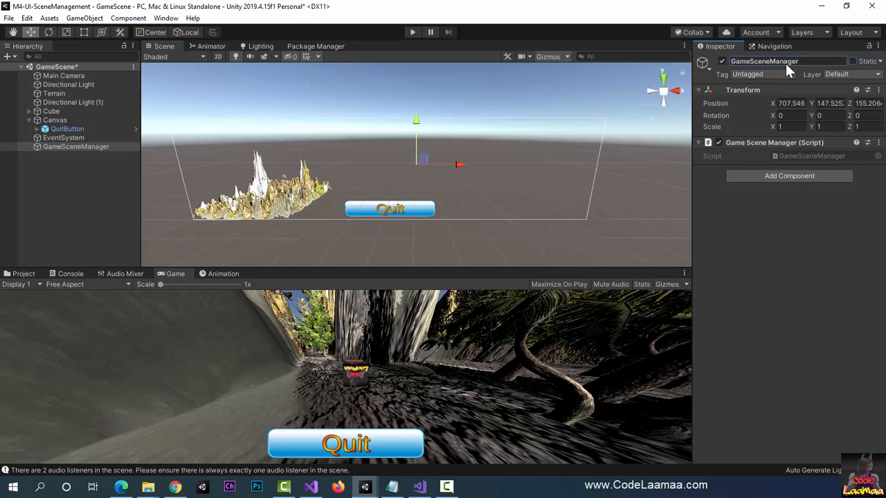
# Step: Configure QuitButton's On Click entry as Editor And Runtime, calling GoHome() of the GameSceneManager object
pyautogui.click(63, 130)
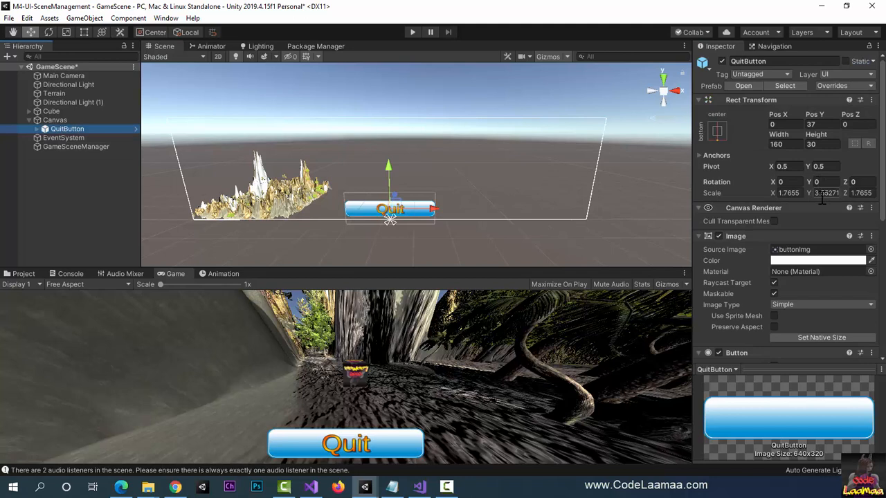
pyautogui.scroll(-6, 822, 196)
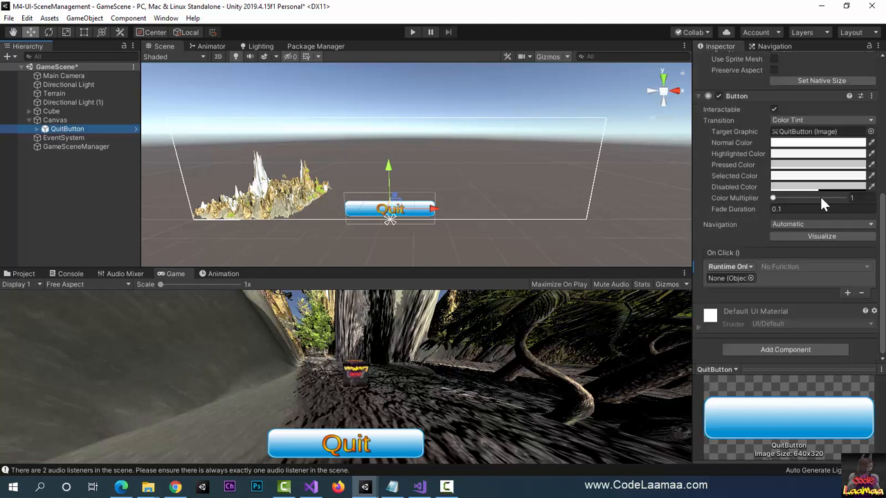
pyautogui.click(751, 267)
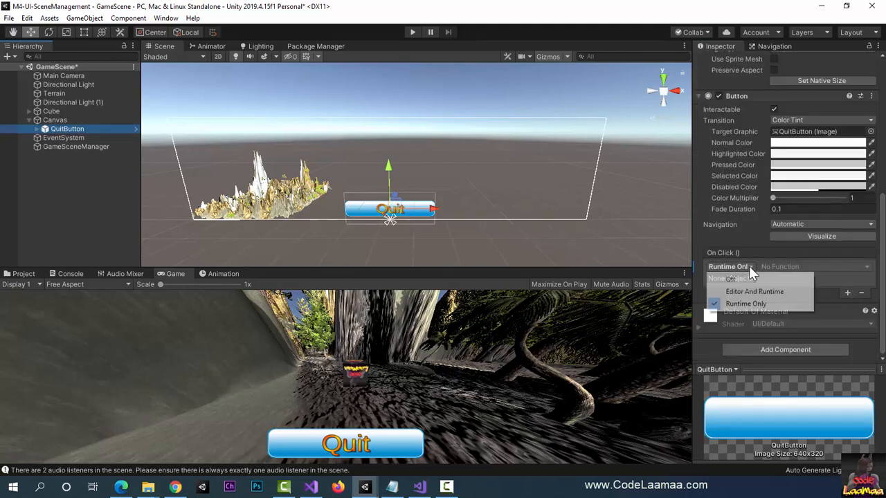
pyautogui.click(772, 292)
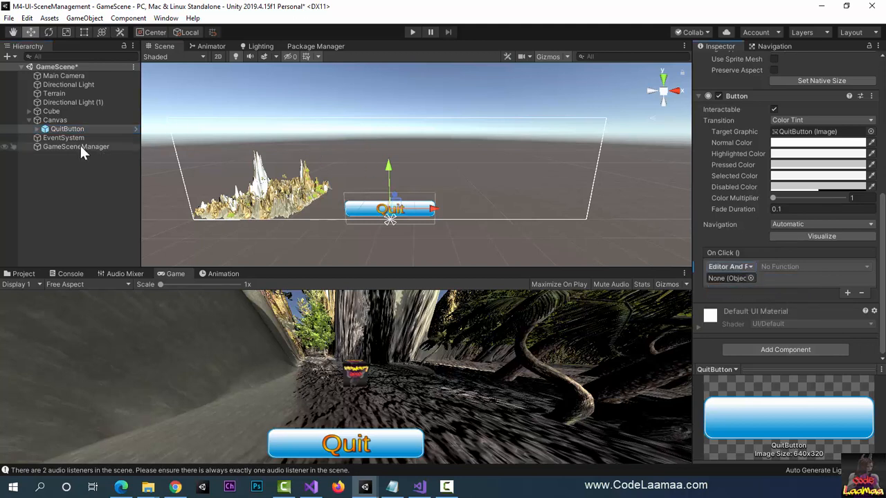
pyautogui.moveTo(79, 147); pyautogui.dragTo(725, 279)
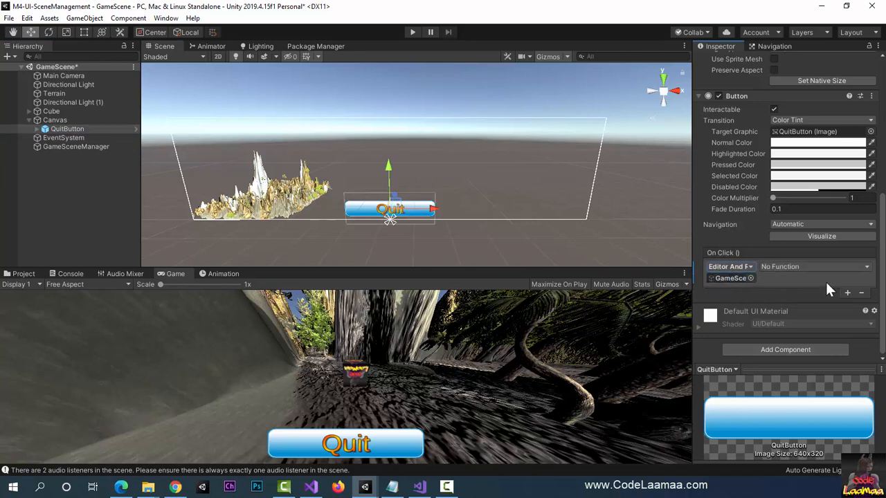
pyautogui.click(808, 267)
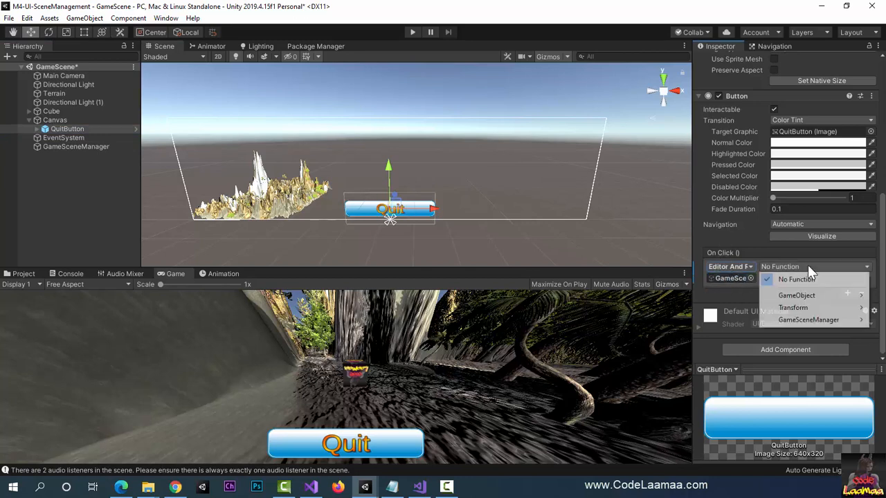
pyautogui.moveTo(796, 320)
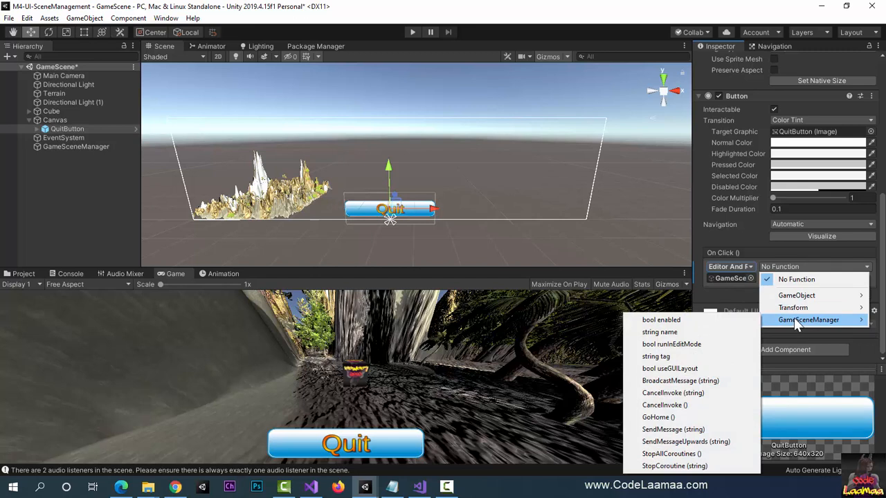
pyautogui.click(675, 417)
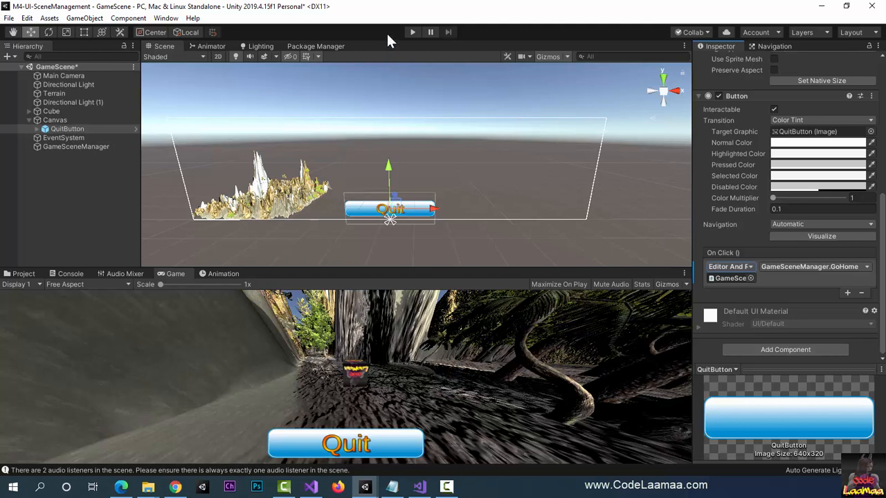
# Step: Run GameScene briefly in Play mode, stop it, and save the scene
pyautogui.click(412, 32)
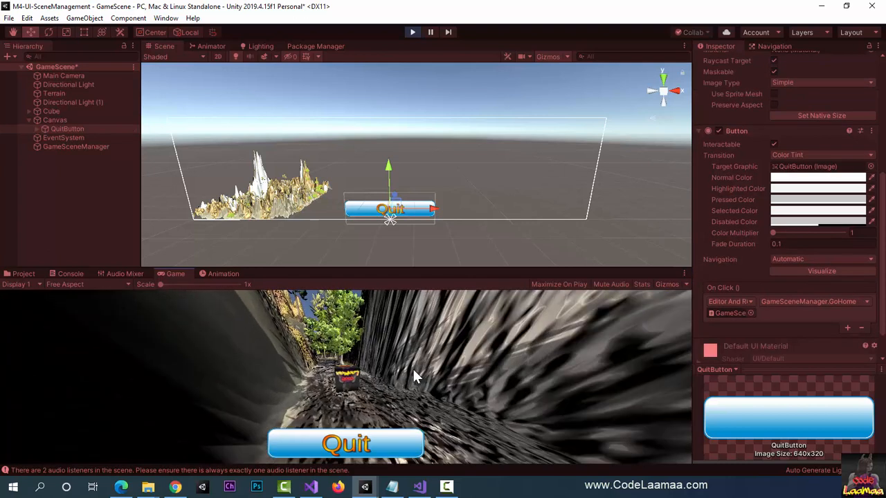
pyautogui.click(412, 32)
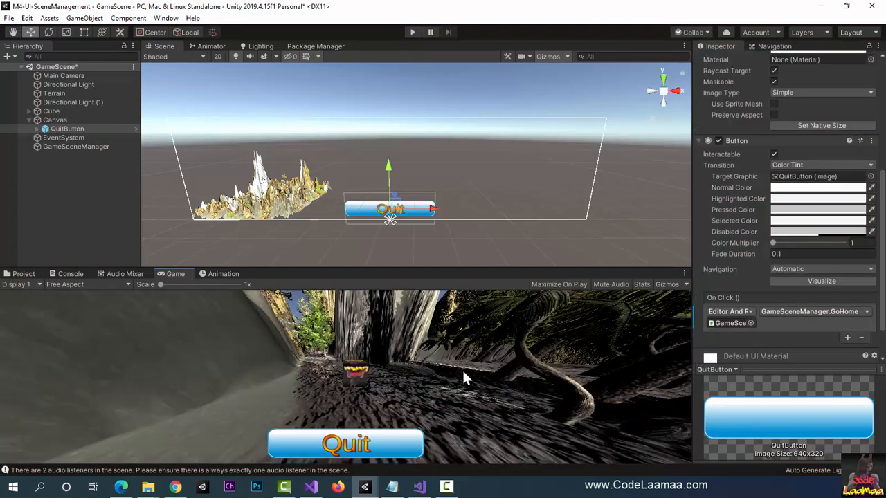
pyautogui.hotkey('ctrl', 's')
# Step: Open HomeScene from the project's Scenes folder
pyautogui.click(24, 274)
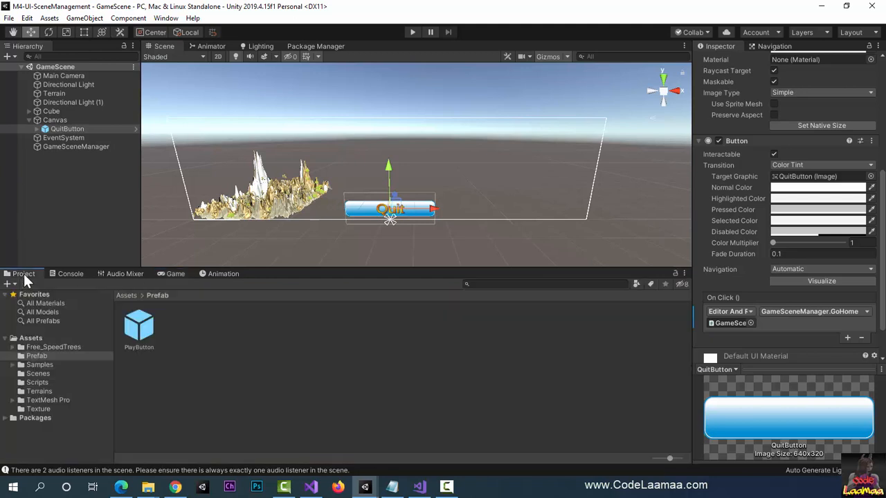
pyautogui.click(37, 374)
pyautogui.click(183, 329)
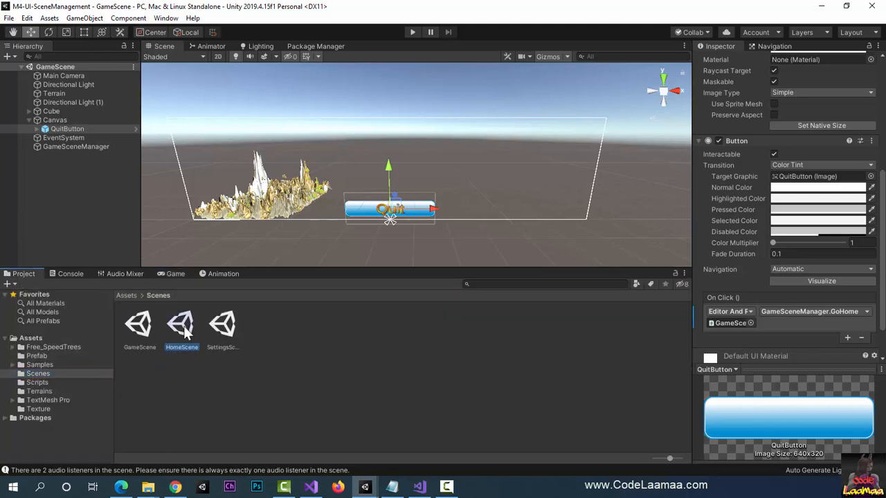
pyautogui.doubleClick(183, 329)
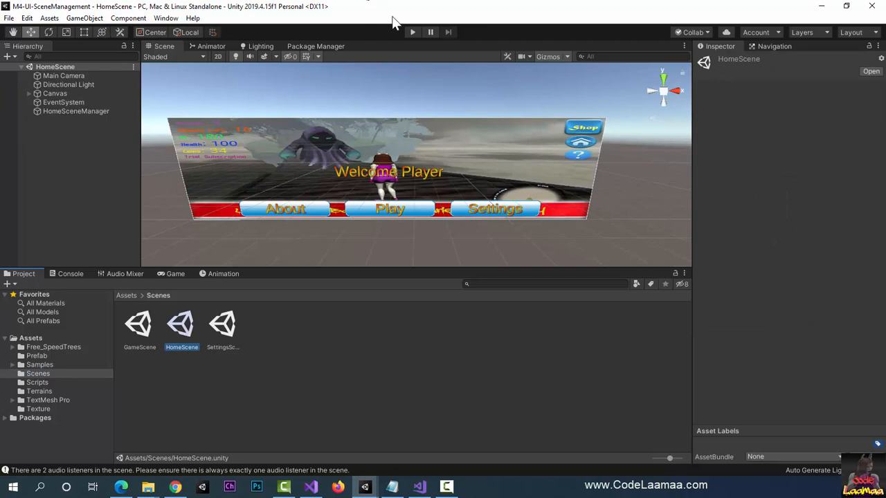
# Step: Run HomeScene in Play mode and test scene switching with the Settings, Back, Play and Quit buttons
pyautogui.click(410, 32)
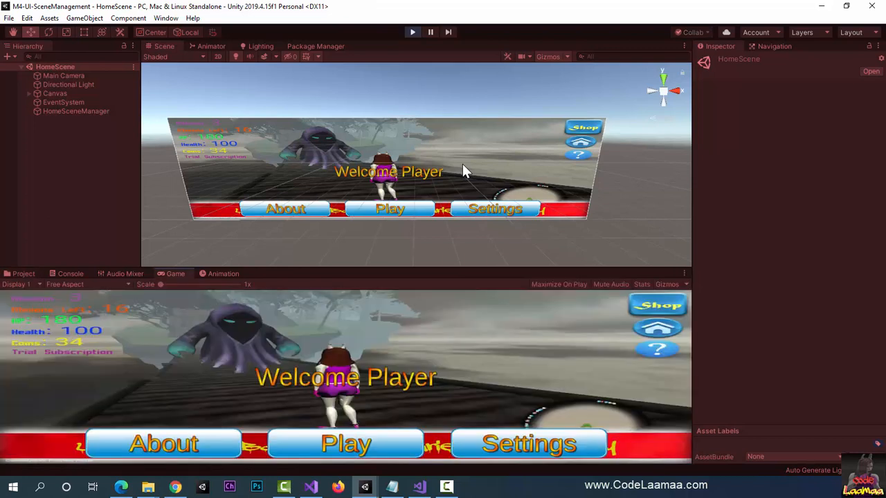
pyautogui.click(524, 450)
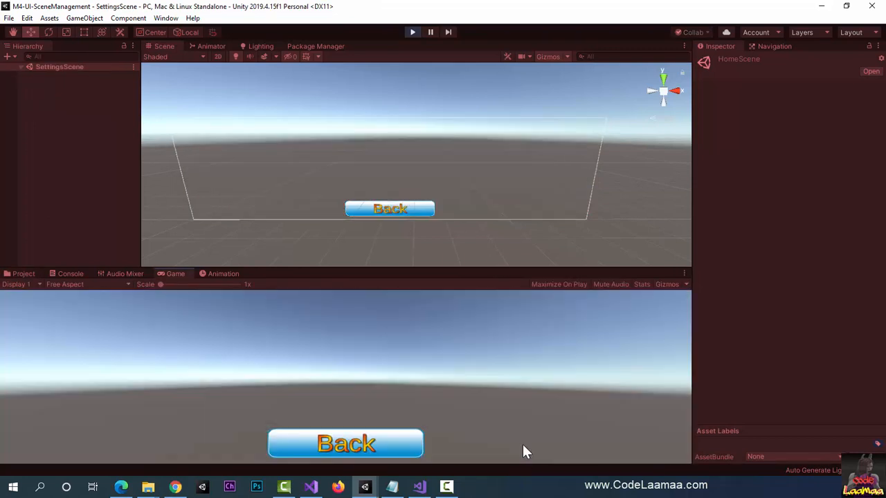
pyautogui.click(357, 441)
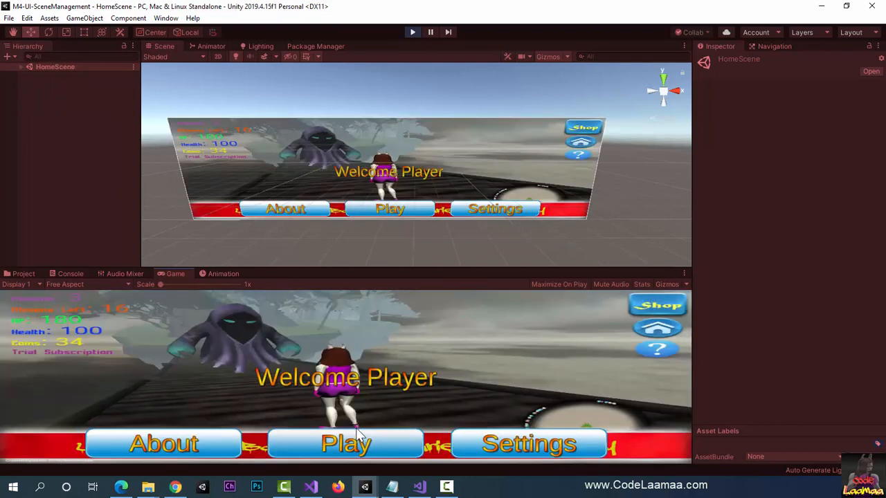
pyautogui.click(349, 451)
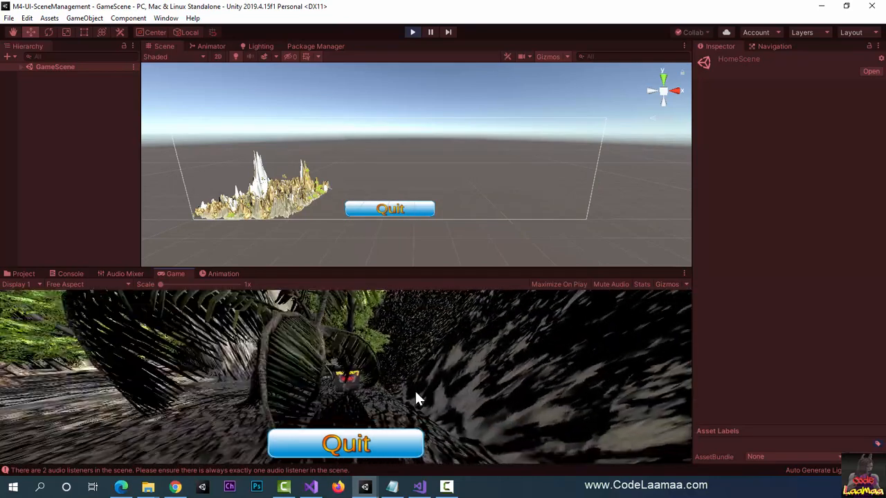
pyautogui.click(348, 452)
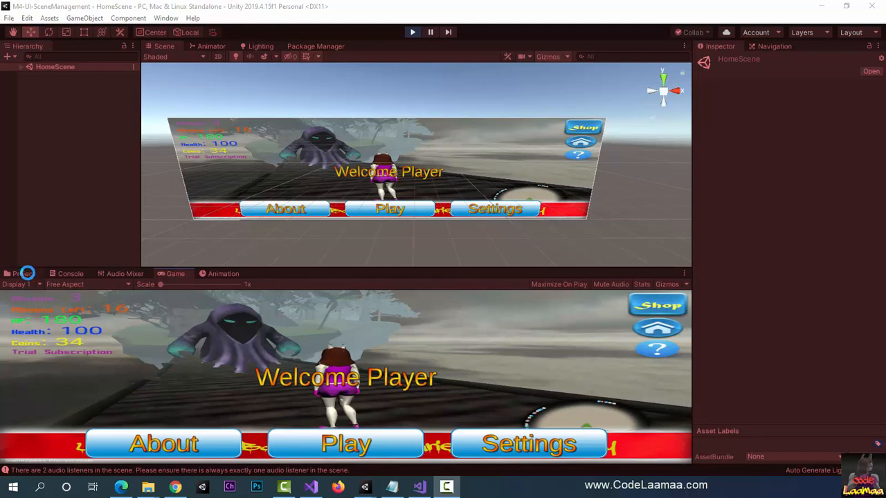
pyautogui.click(27, 274)
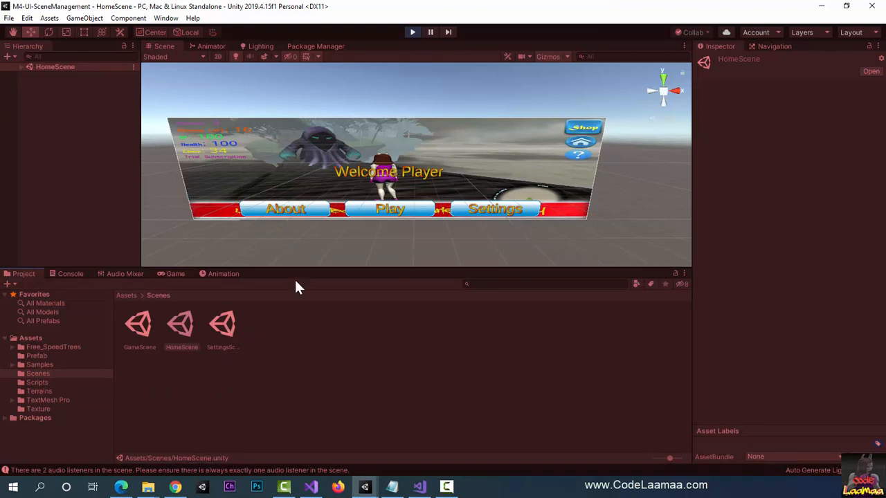
# Step: Stop Play mode and open SettingsScene from the project's Scenes folder
pyautogui.click(412, 31)
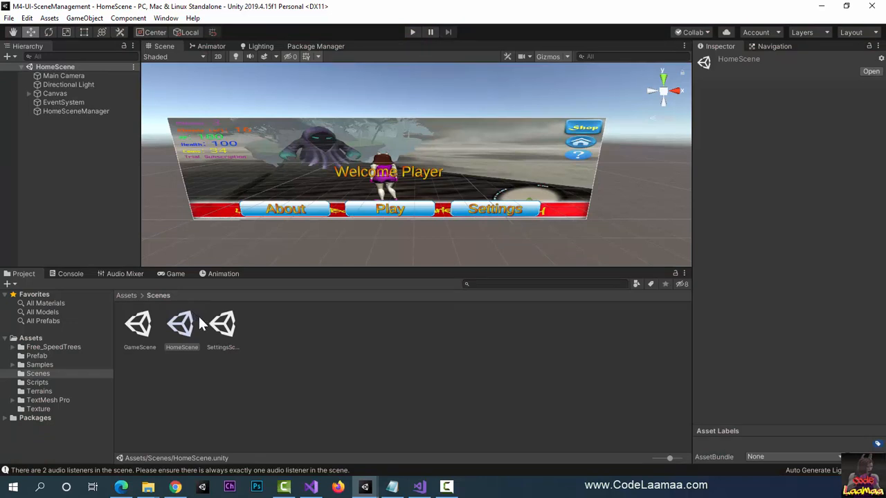
pyautogui.doubleClick(225, 327)
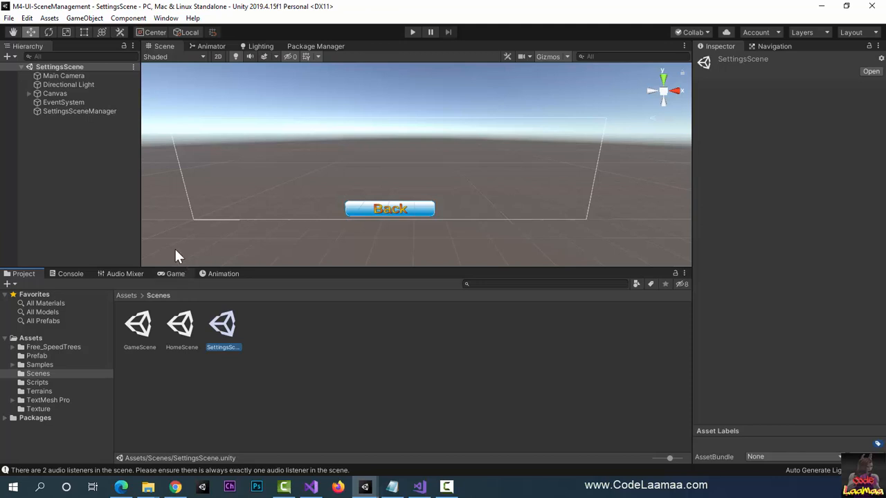
# Step: Expand the Canvas of SettingsScene and add a UI Image to it
pyautogui.click(28, 93)
pyautogui.click(97, 18)
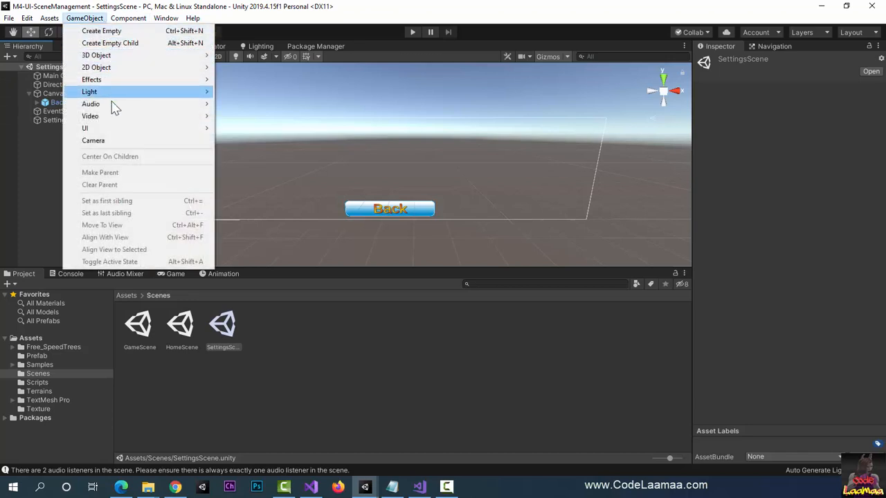
pyautogui.moveTo(112, 129)
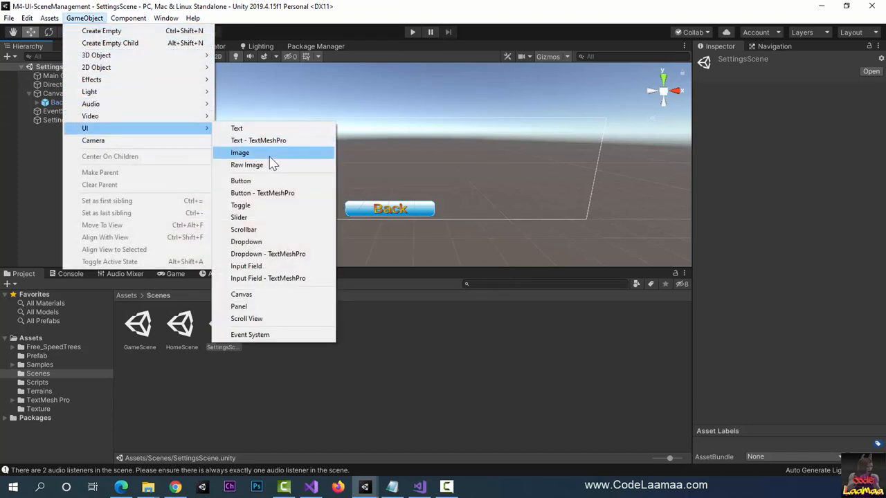
pyautogui.click(265, 153)
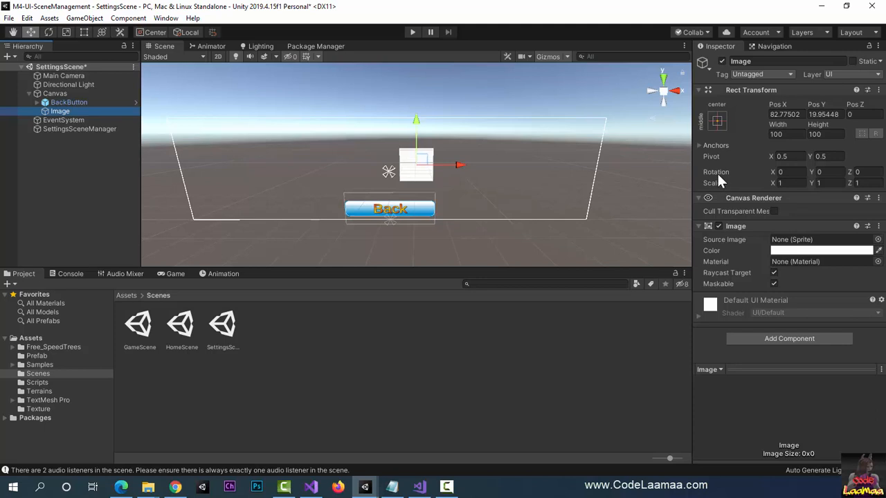
# Step: Apply the stretch-stretch anchor preset with position to the Image so it fills the whole canvas
pyautogui.click(717, 122)
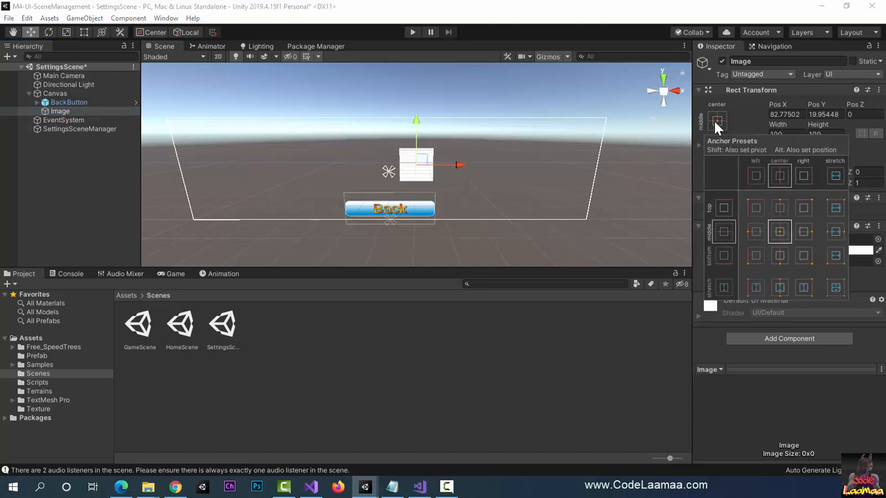
pyautogui.press('alt')
pyautogui.keyDown('alt'); pyautogui.click(780, 230); pyautogui.keyUp('alt')
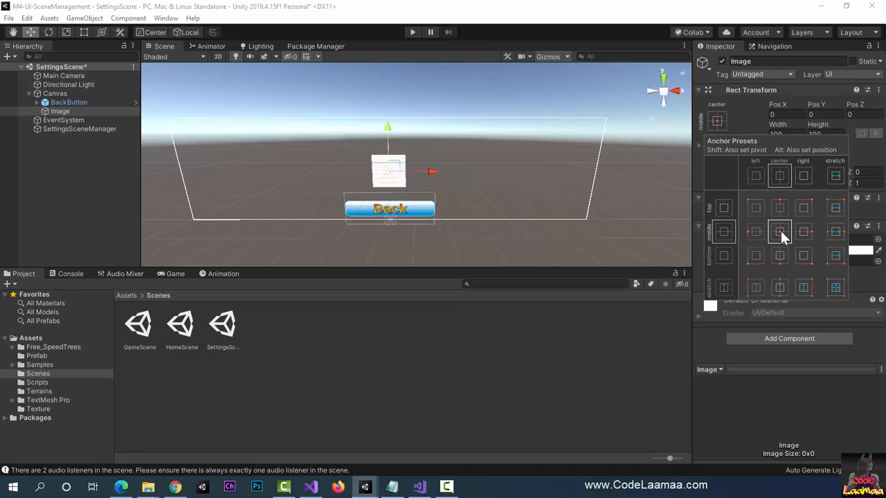
pyautogui.click(841, 291)
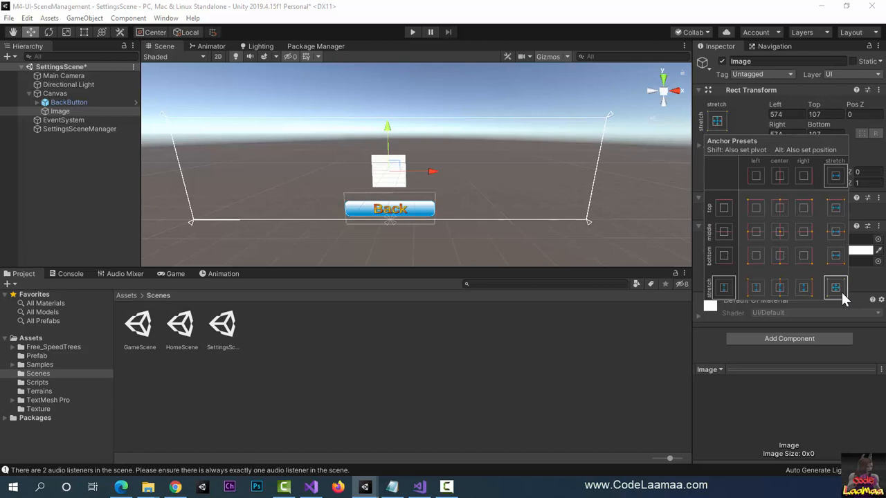
pyautogui.press('alt')
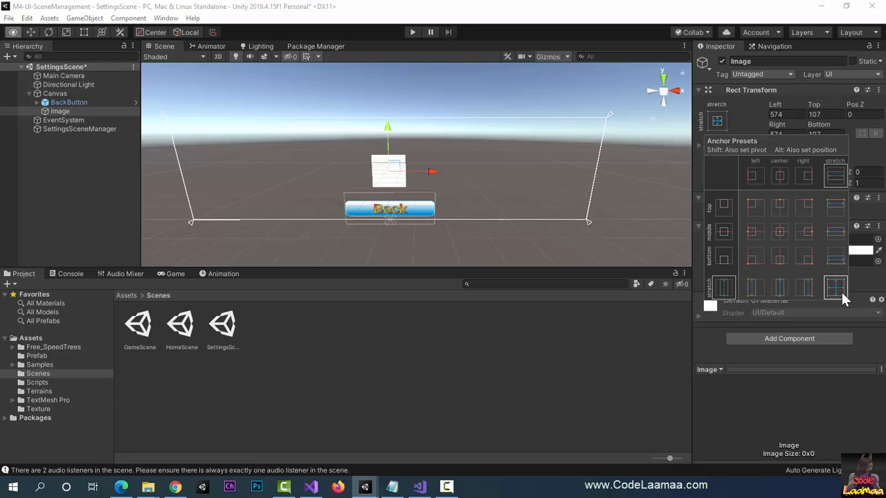
pyautogui.keyDown('alt'); pyautogui.click(841, 290); pyautogui.keyUp('alt')
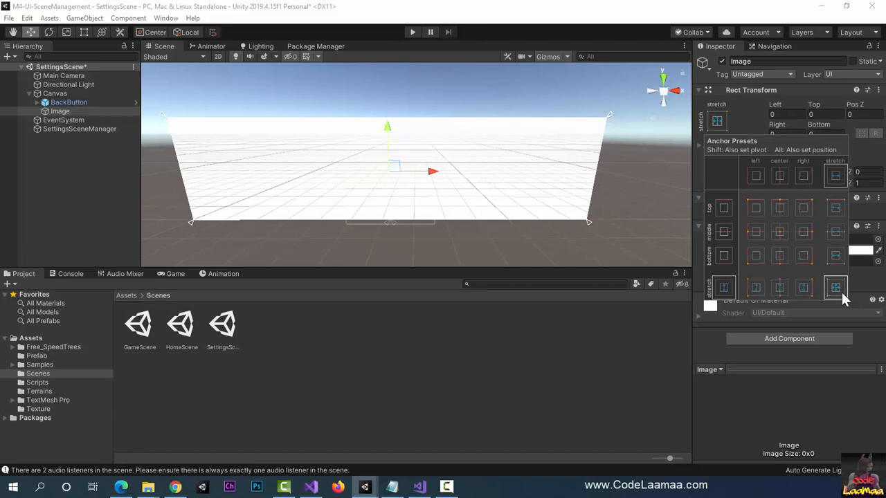
# Step: Show the Game view and assign the battleAdversaries1 sprite as the Image's Source Image
pyautogui.click(171, 269)
pyautogui.click(175, 275)
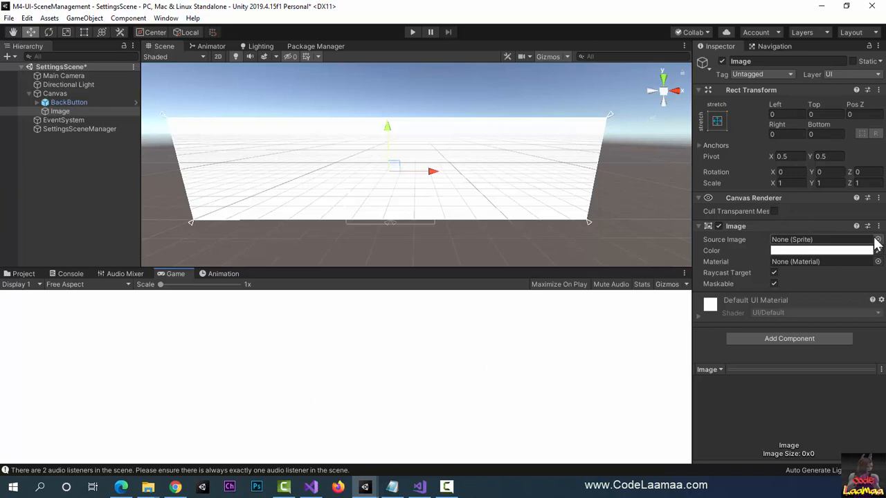
pyautogui.click(878, 239)
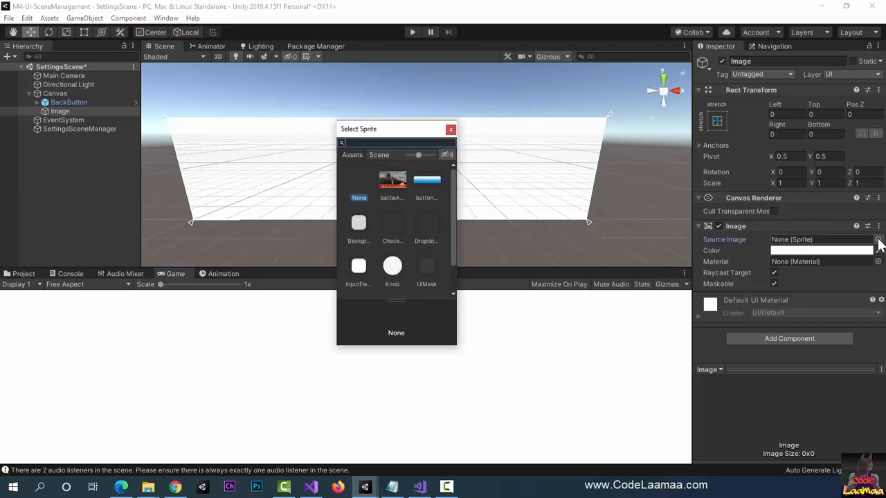
pyautogui.click(395, 189)
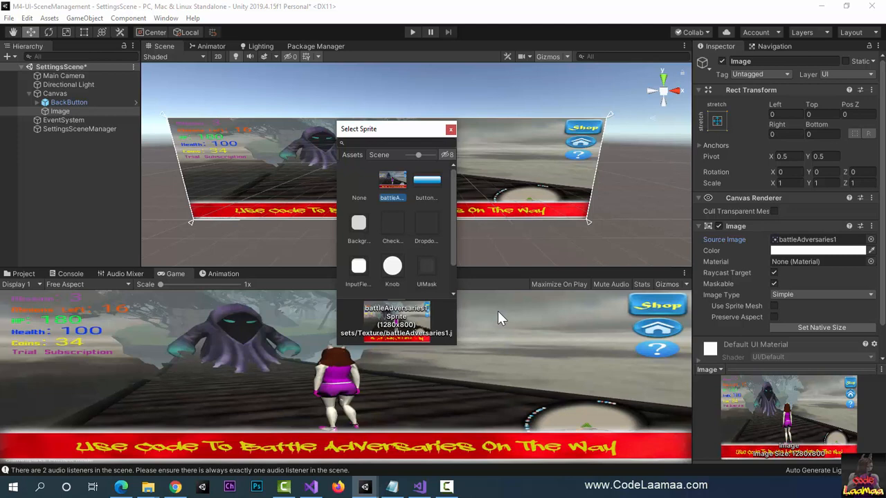
pyautogui.click(450, 129)
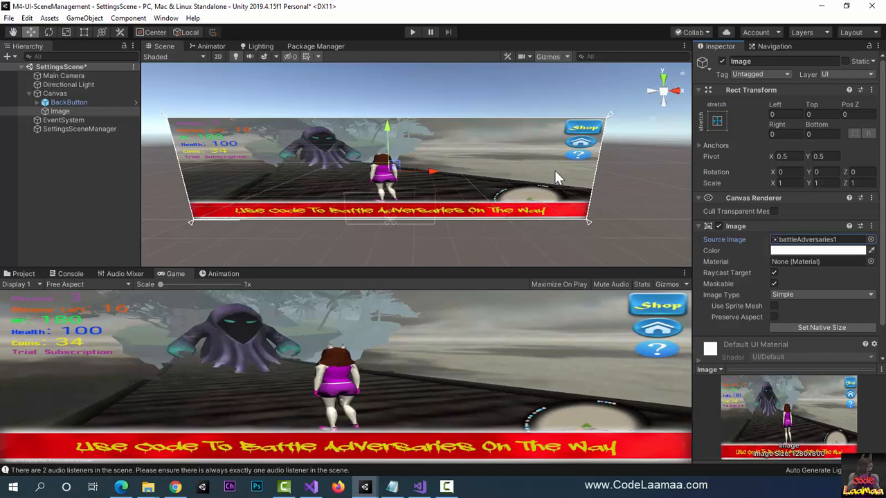
# Step: Make the Image semi-transparent by lowering its color's alpha to 135
pyautogui.click(808, 251)
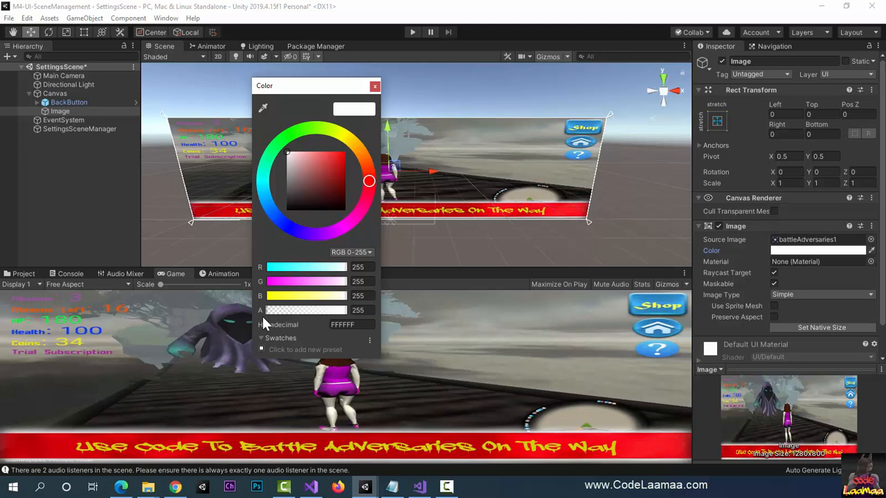
pyautogui.click(331, 312)
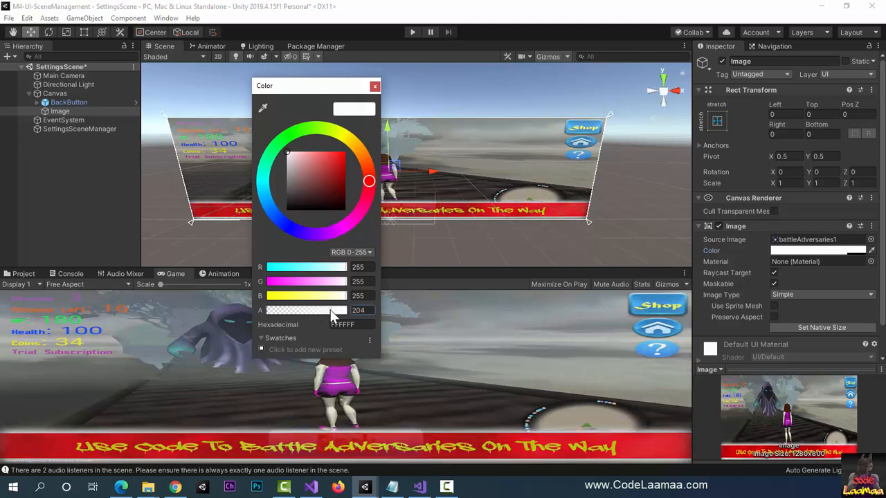
pyautogui.moveTo(331, 313); pyautogui.dragTo(310, 312)
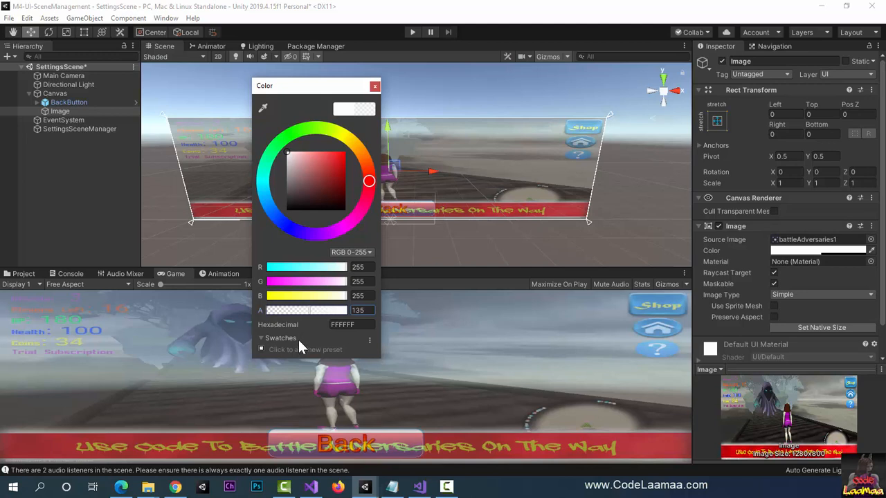
pyautogui.click(374, 86)
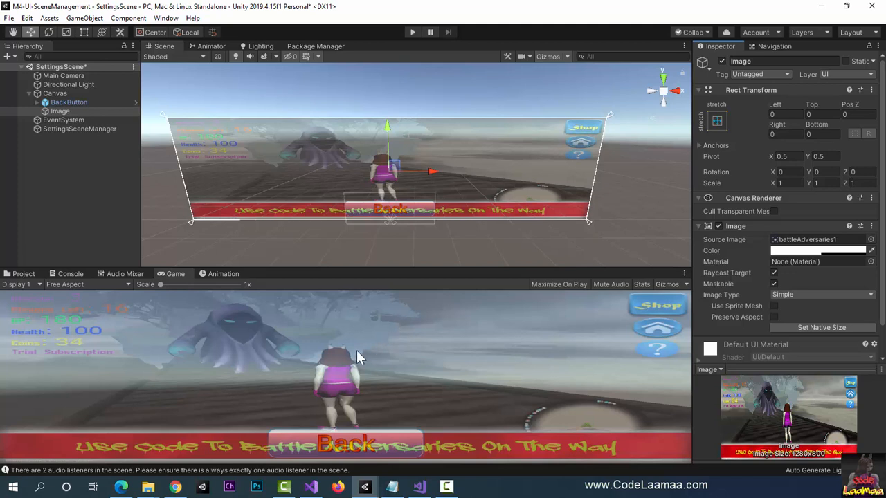
# Step: Place the Image before BackButton in the Canvas hierarchy and rename it BackgroundImage
pyautogui.click(56, 112)
pyautogui.moveTo(56, 111)
pyautogui.mouseDown()
pyautogui.moveTo(64, 108)
pyautogui.moveTo(57, 102)
pyautogui.mouseUp()
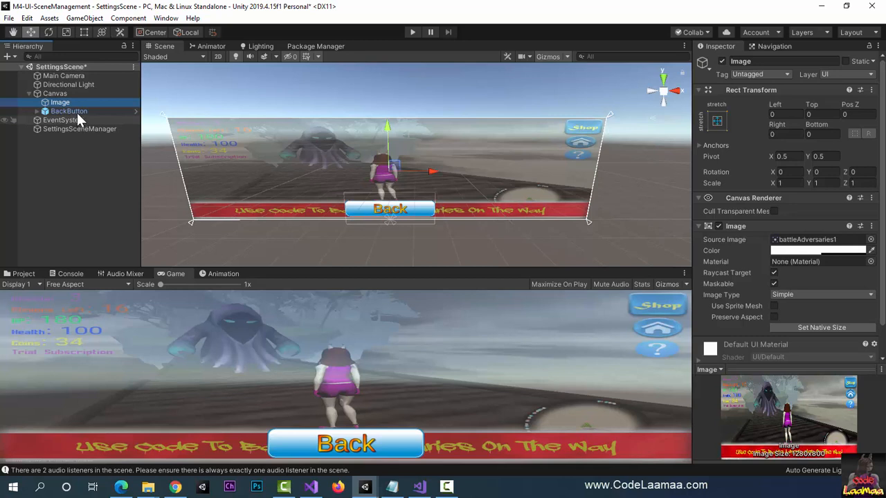
pyautogui.click(787, 61)
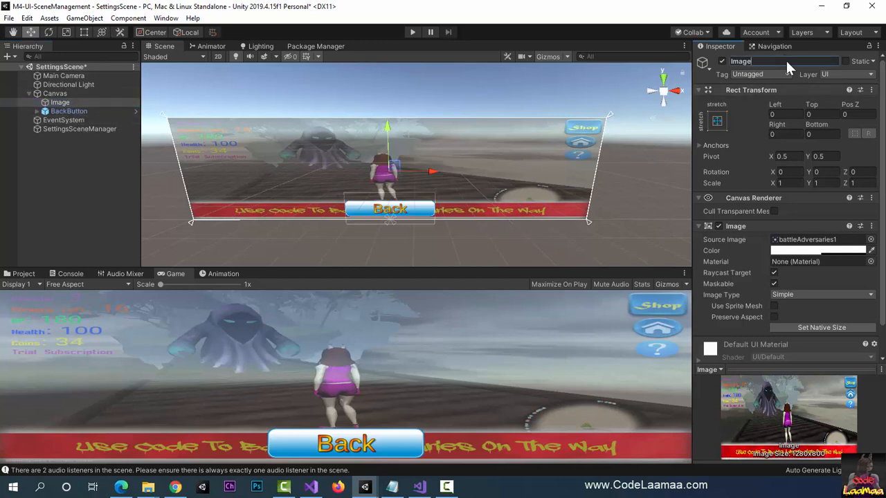
pyautogui.write('BackgroundImage')
pyautogui.press('Return')
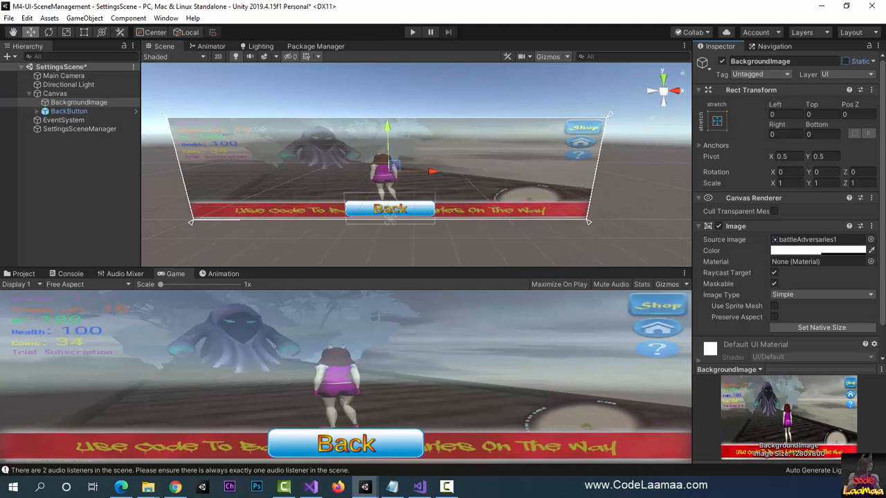
pyautogui.press('F9')
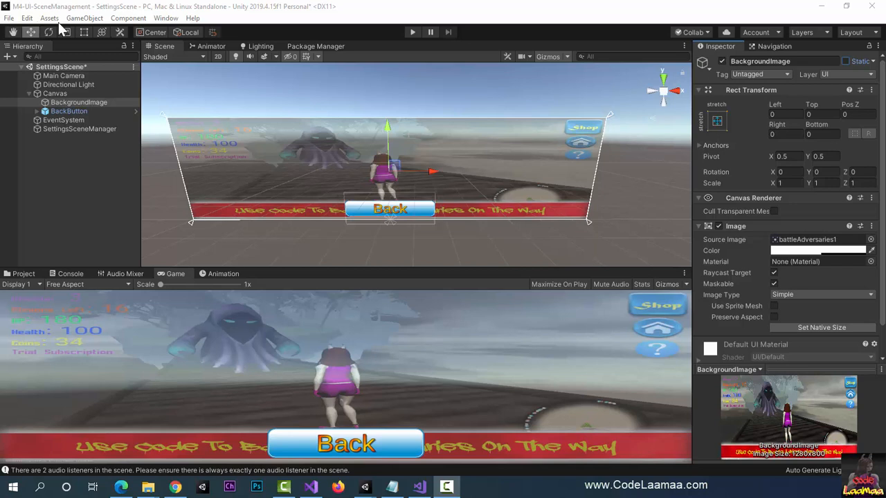
# Step: Duplicate BackButton within the Canvas and rename the copy ResetButton
pyautogui.click(61, 111)
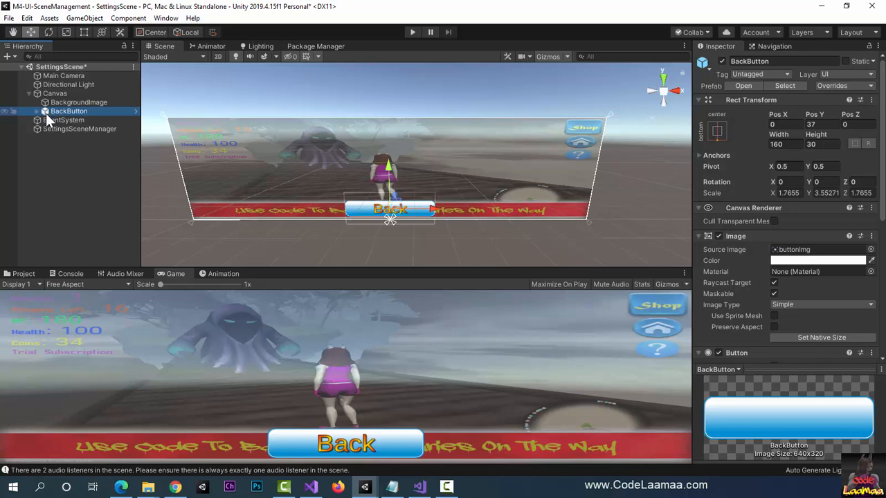
pyautogui.hotkey('ctrl', 'd')
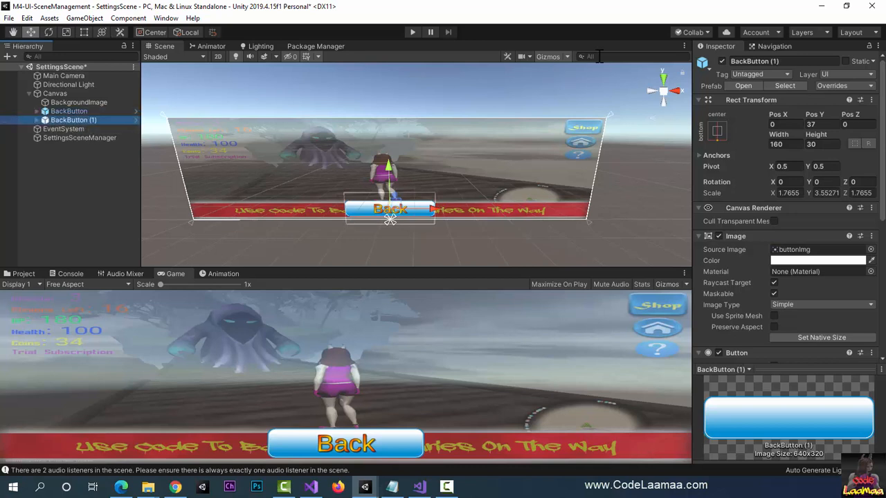
pyautogui.click(802, 60)
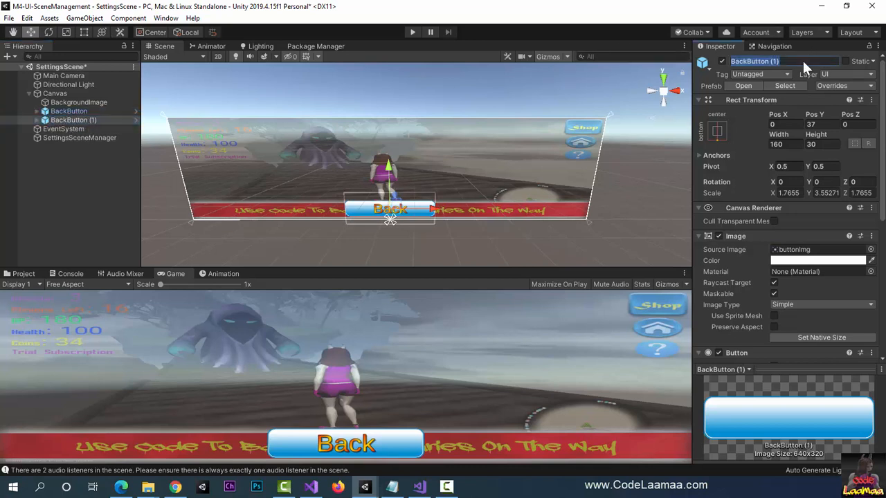
pyautogui.write('Reset')
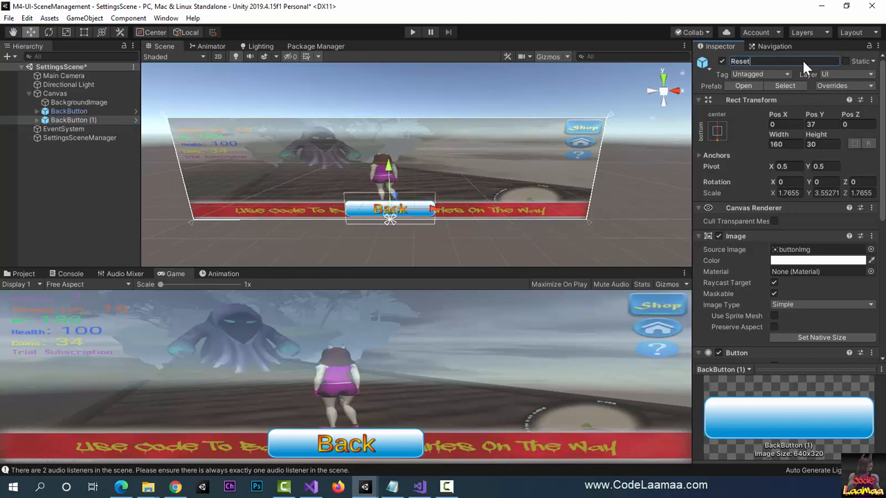
pyautogui.write('Button')
pyautogui.press('Return')
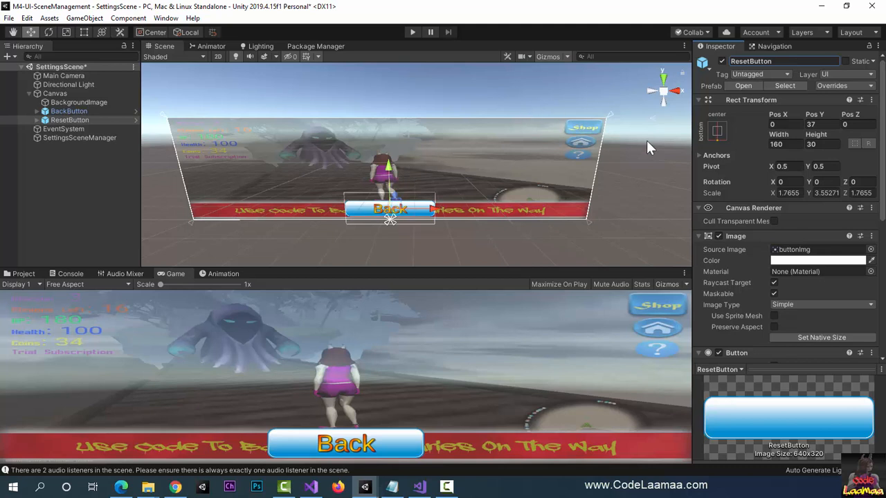
# Step: Anchor and position ResetButton at the canvas's top center, and move it down to a Pos Y of about -54
pyautogui.click(718, 131)
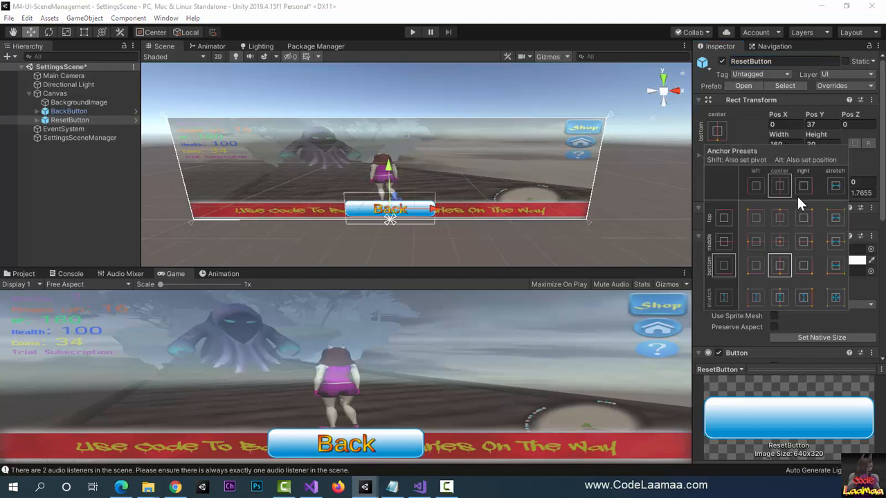
pyautogui.click(780, 218)
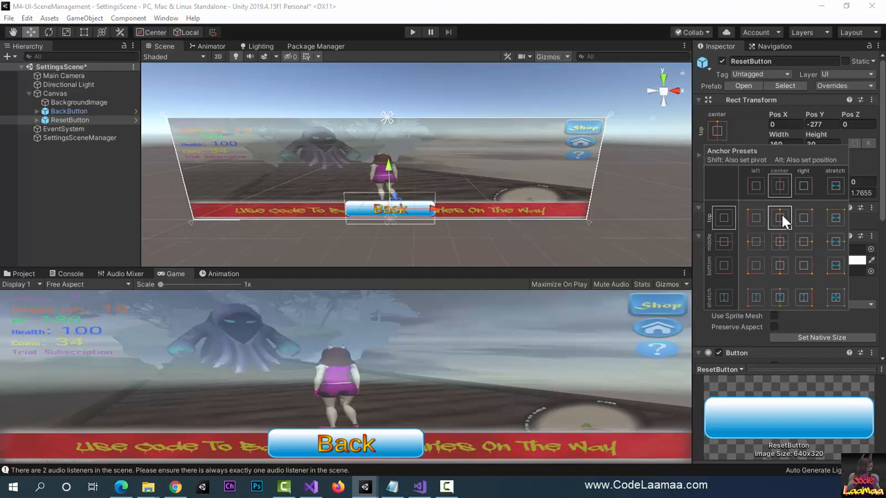
pyautogui.press('alt')
pyautogui.keyDown('alt'); pyautogui.click(781, 216); pyautogui.keyUp('alt')
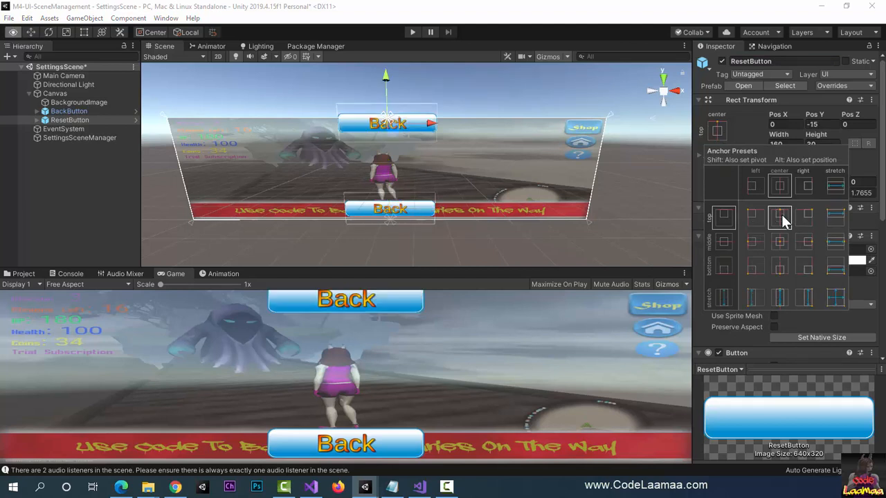
pyautogui.click(391, 83)
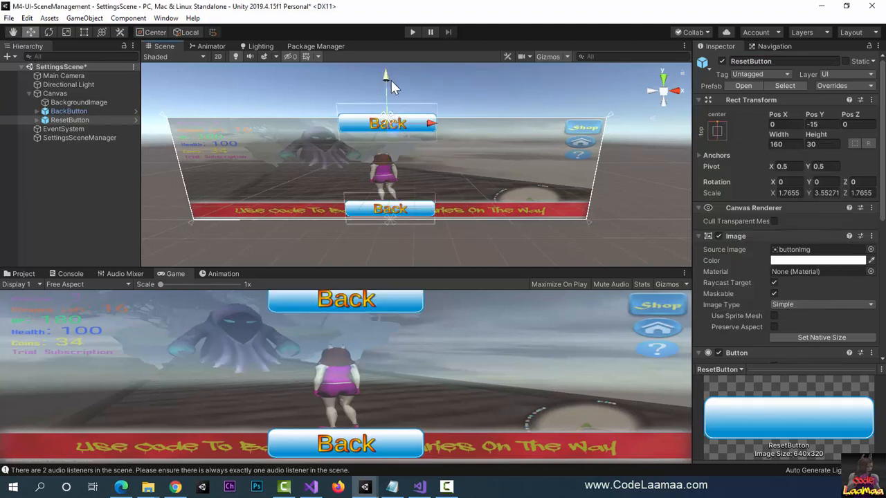
pyautogui.moveTo(385, 77); pyautogui.dragTo(384, 87)
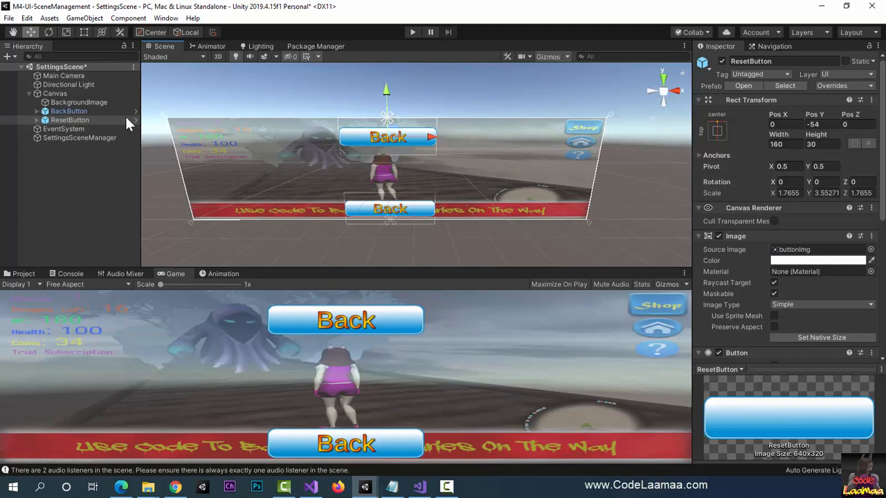
# Step: Change the text of ResetButton's Text (TMP) child to "Reset HS"
pyautogui.click(37, 120)
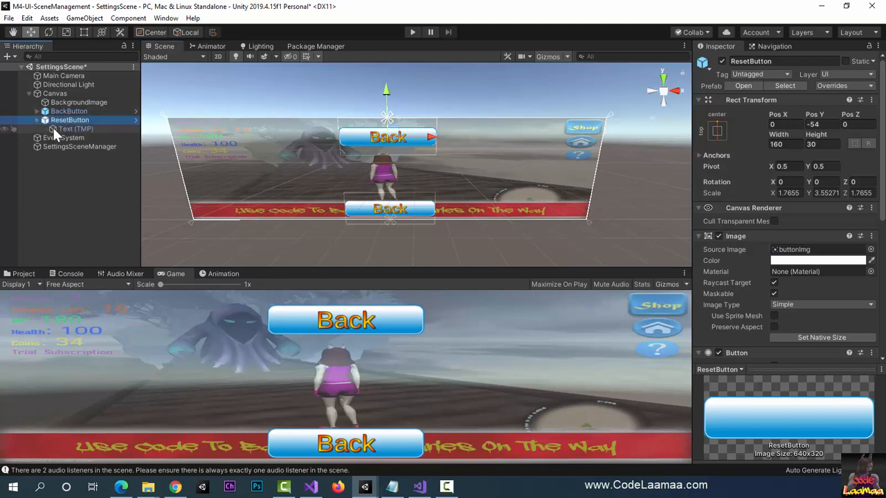
pyautogui.click(54, 128)
pyautogui.click(736, 272)
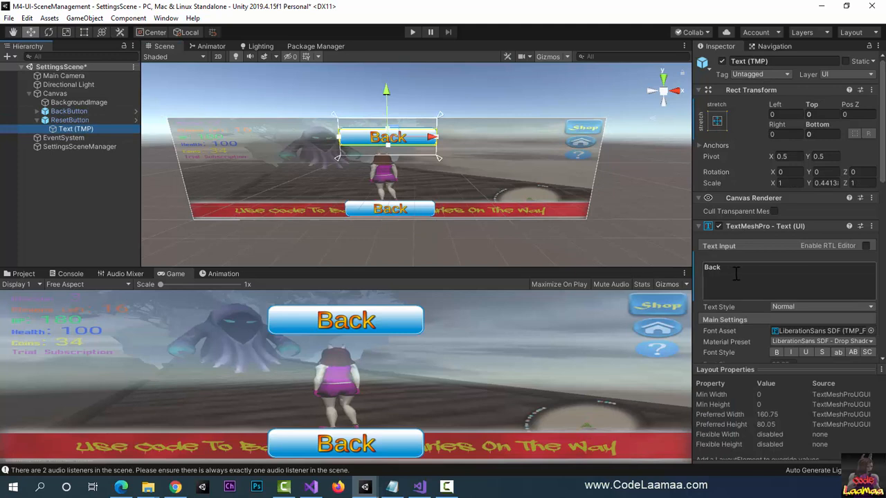
pyautogui.write('Re')
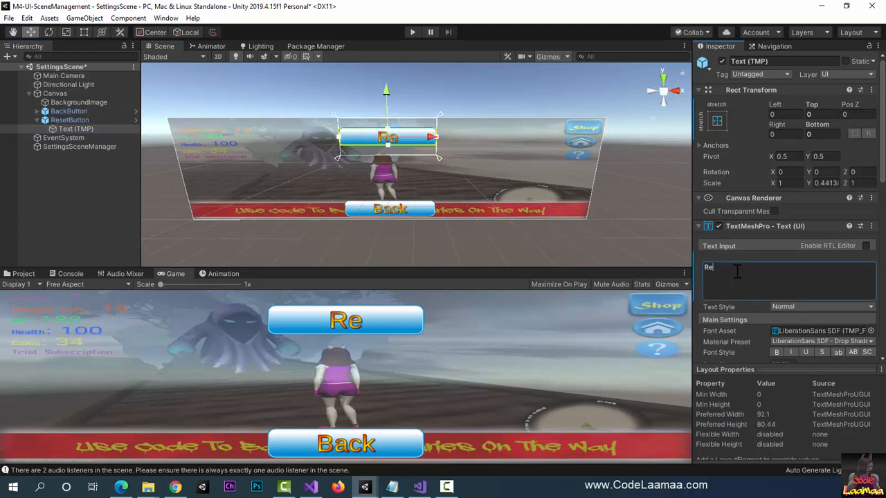
pyautogui.write('set HSA')
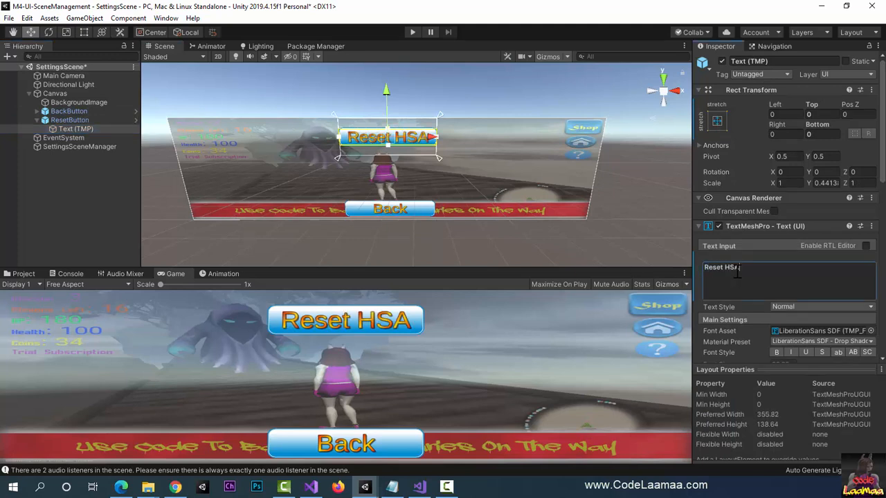
pyautogui.press('BackSpace')
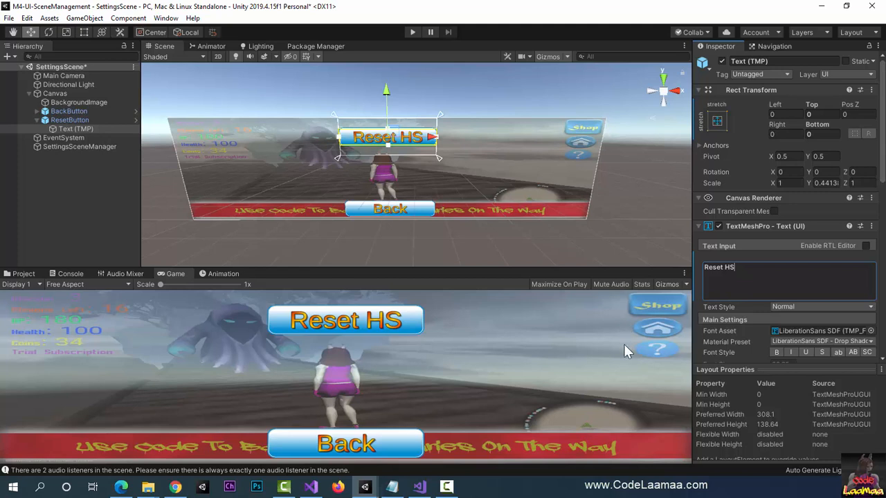
# Step: Remove the SettingsSceneManager GoHome entry from ResetButton's On Click event
pyautogui.scroll(-10, 734, 318)
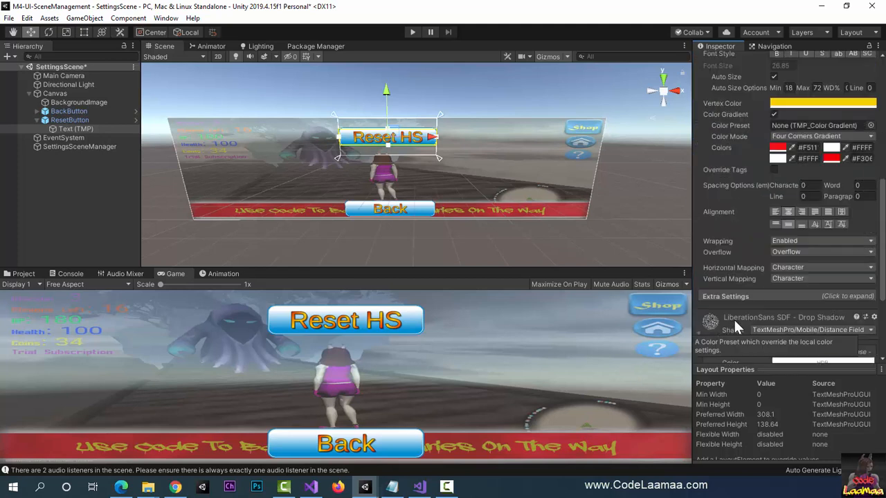
pyautogui.click(75, 119)
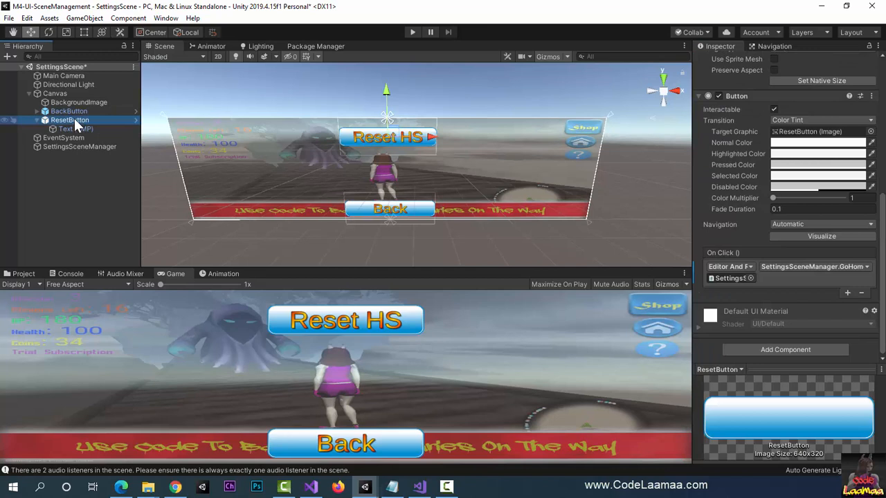
pyautogui.click(865, 293)
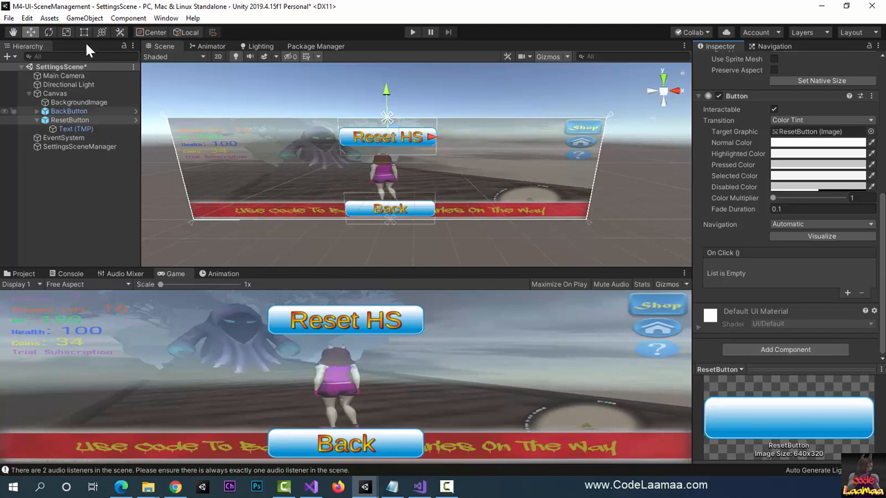
# Step: Add a TextMeshPro input field to the Canvas, and anchor and position it at the canvas's middle center
pyautogui.click(85, 19)
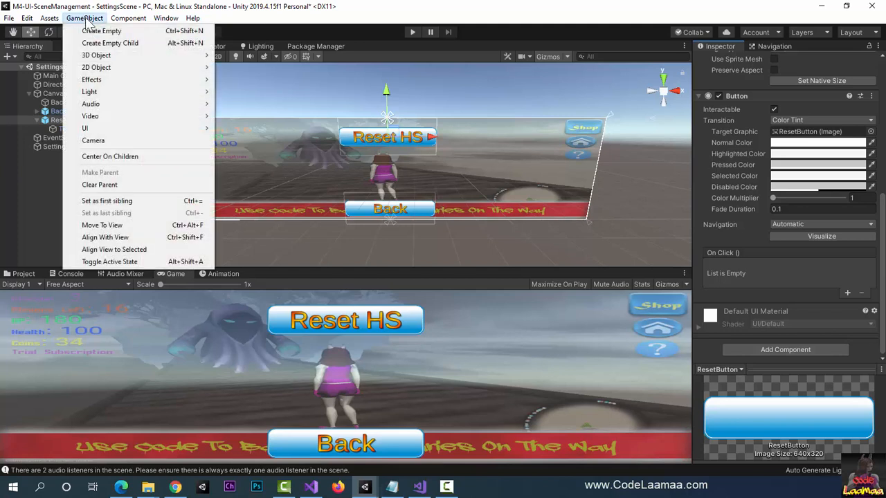
pyautogui.moveTo(198, 134)
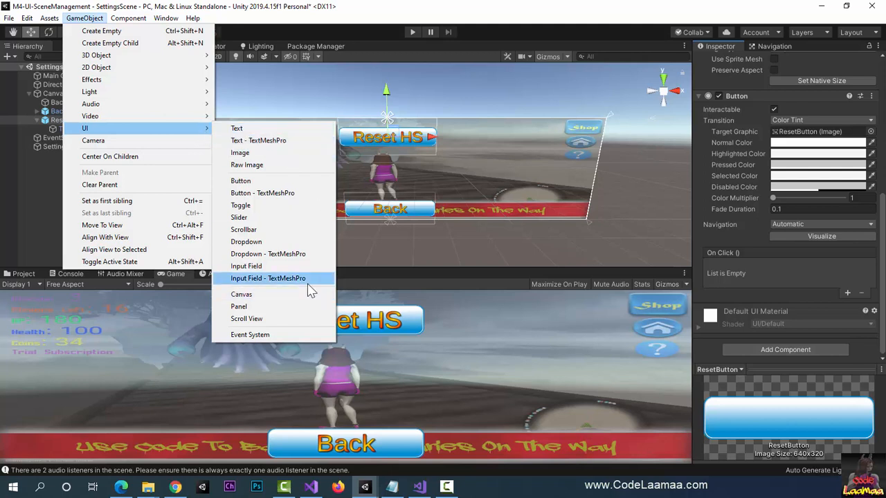
pyautogui.click(277, 278)
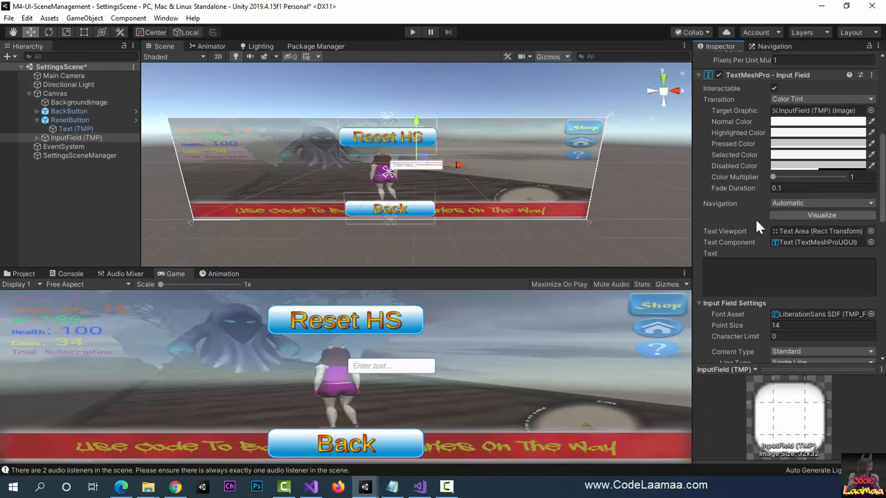
pyautogui.scroll(8, 756, 217)
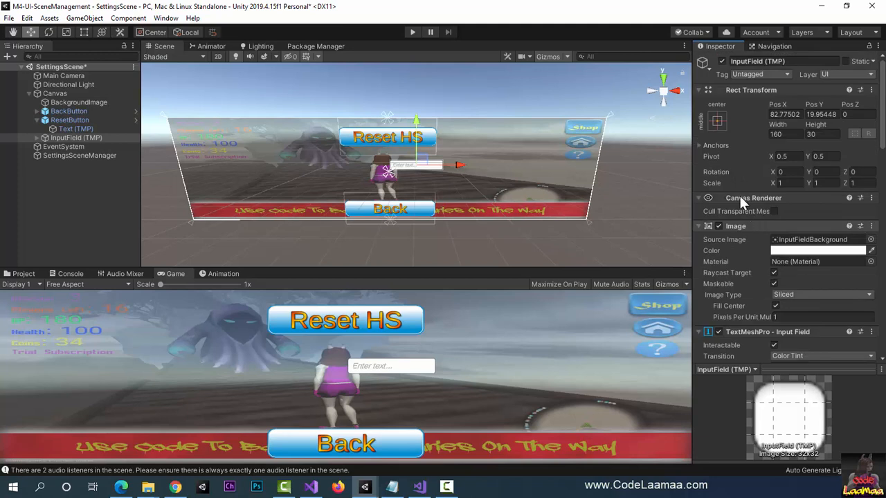
pyautogui.click(717, 120)
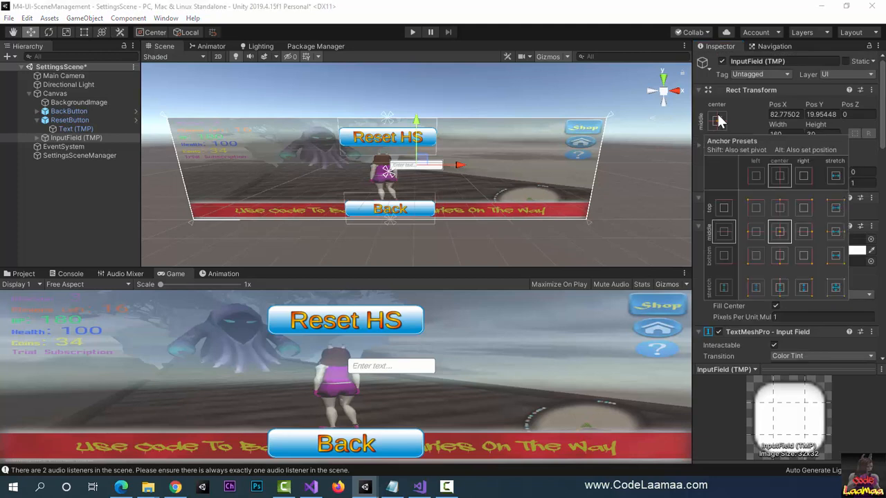
pyautogui.press('alt')
pyautogui.keyDown('alt'); pyautogui.click(781, 236); pyautogui.keyUp('alt')
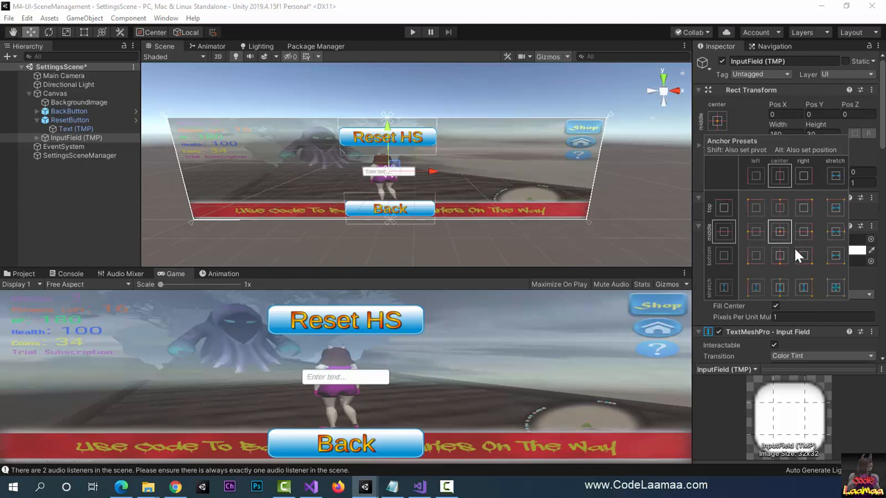
pyautogui.click(718, 124)
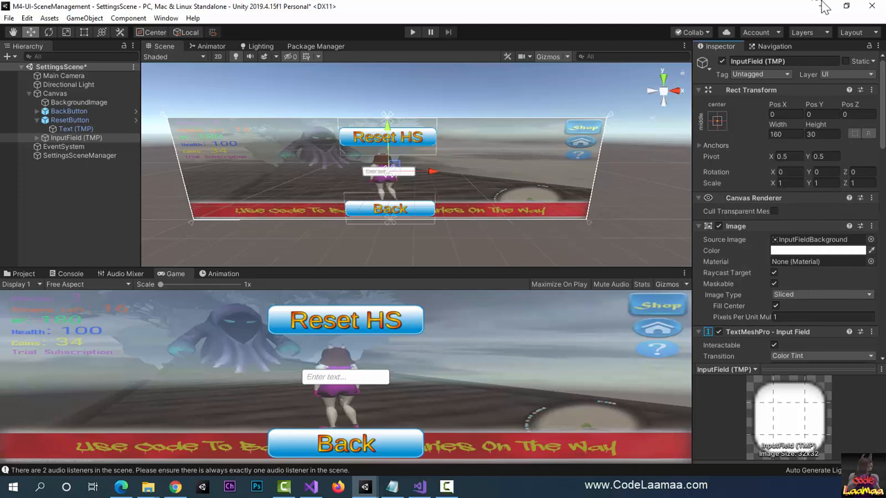
# Step: Rename the new input field to NameInput
pyautogui.click(806, 61)
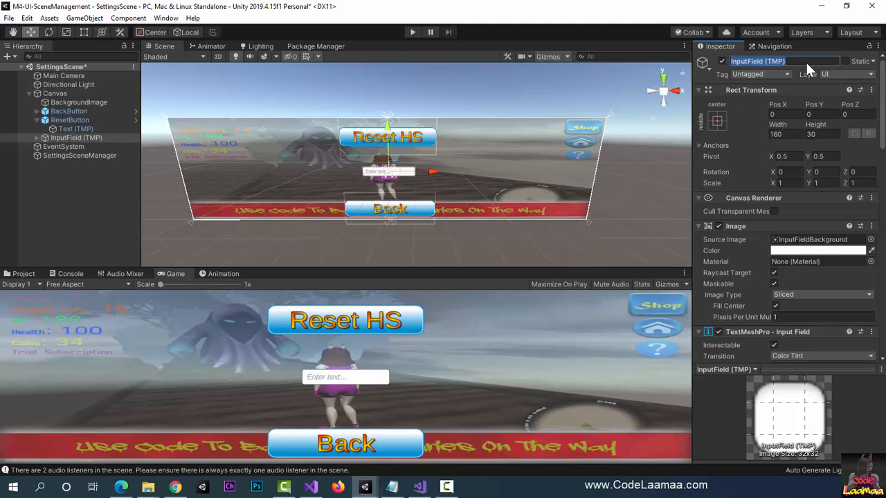
pyautogui.write('NameInput')
pyautogui.press('Return')
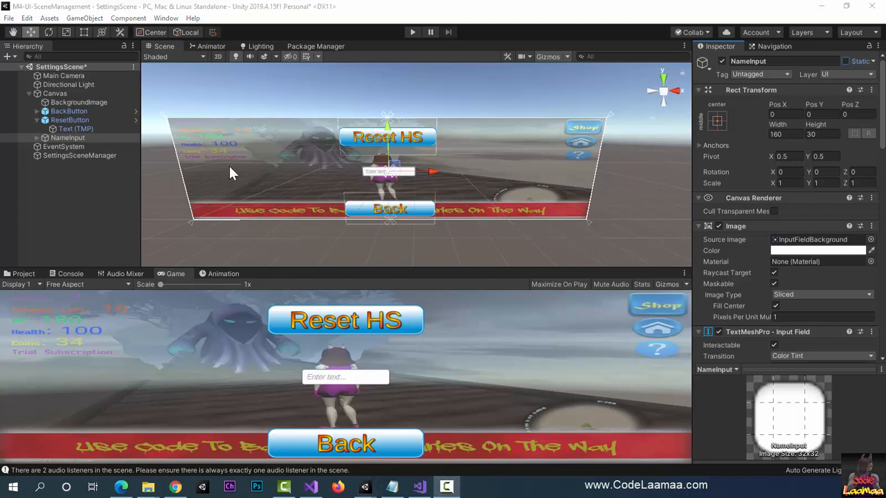
# Step: Set the text of the Placeholder inside NameInput's Text Area to "Enter Name..."
pyautogui.click(37, 138)
pyautogui.click(37, 138)
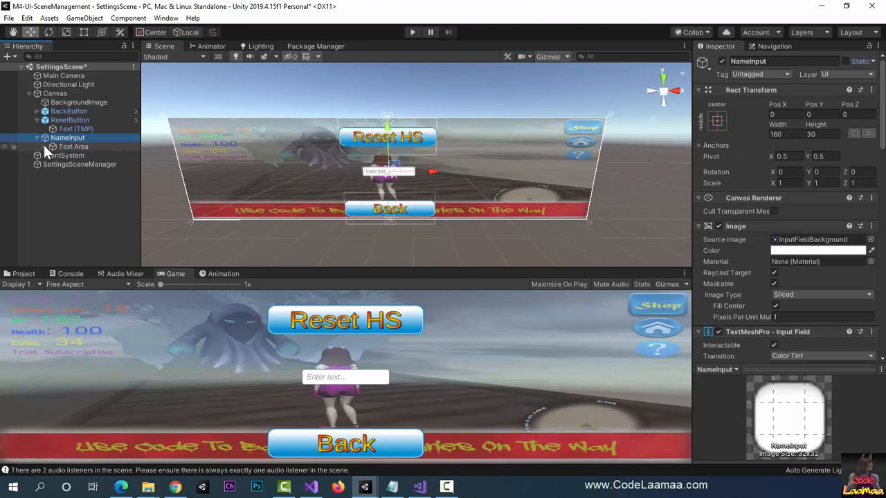
pyautogui.click(43, 145)
pyautogui.click(78, 156)
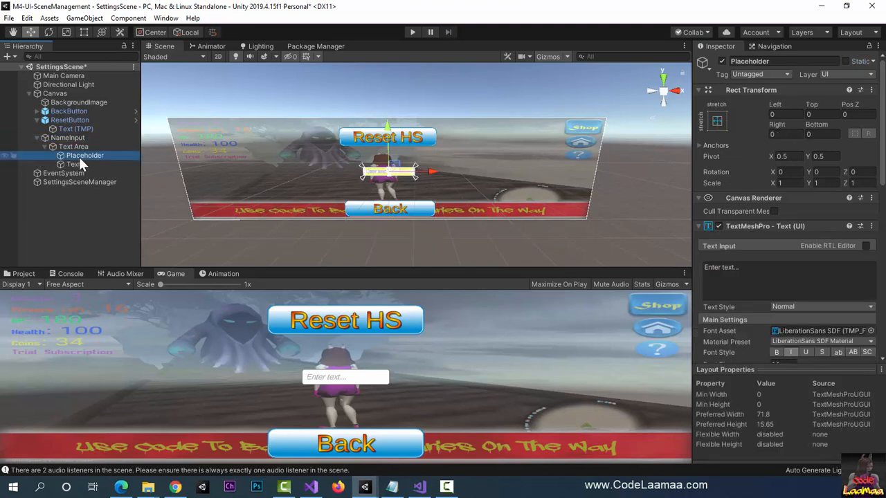
pyautogui.click(762, 275)
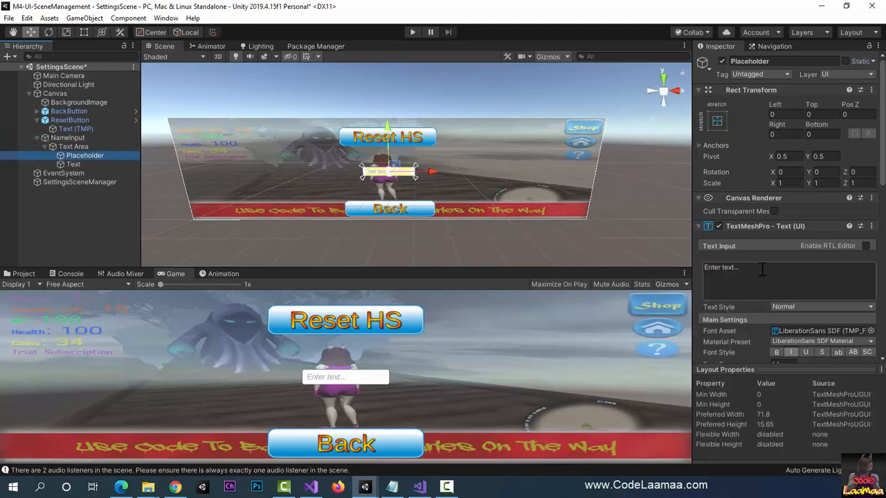
pyautogui.write('E')
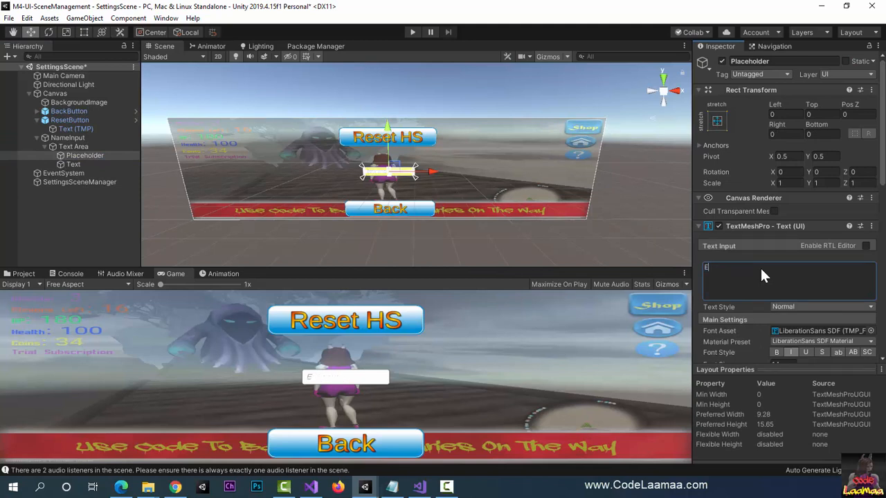
pyautogui.write('nter Name...')
# Step: Center the Placeholder text horizontally
pyautogui.scroll(-5, 749, 341)
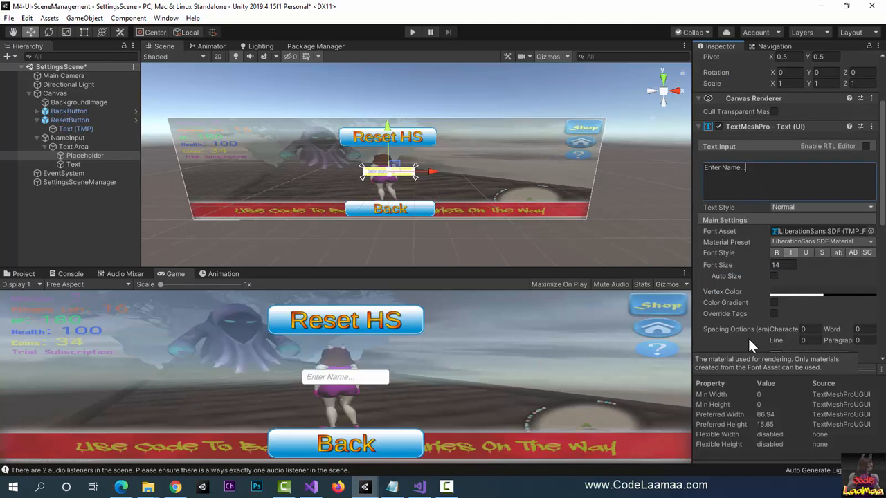
pyautogui.scroll(-3, 749, 339)
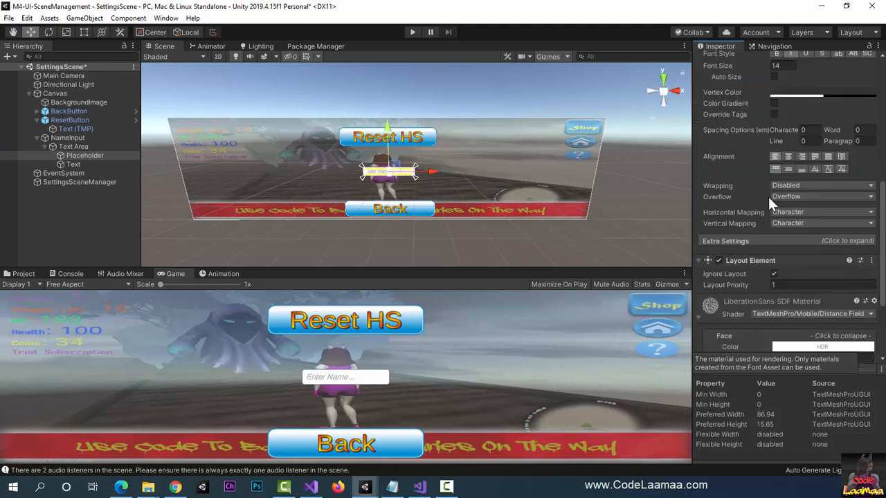
pyautogui.click(789, 155)
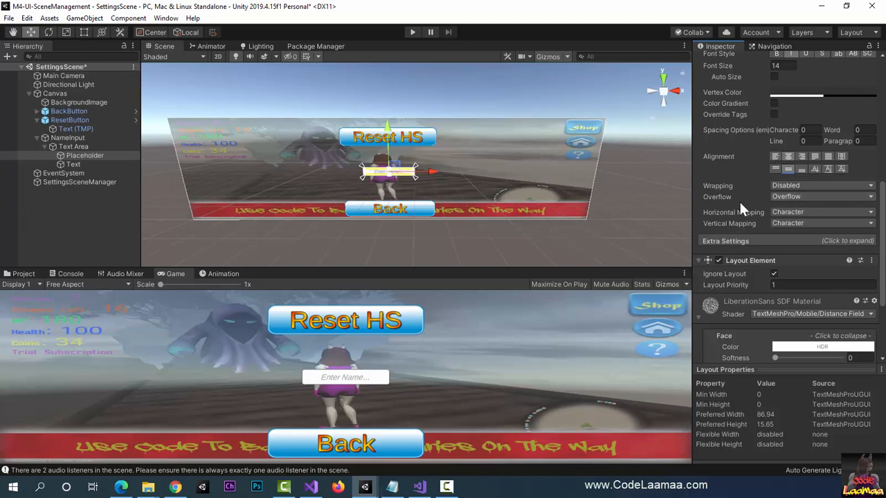
pyautogui.scroll(8, 739, 200)
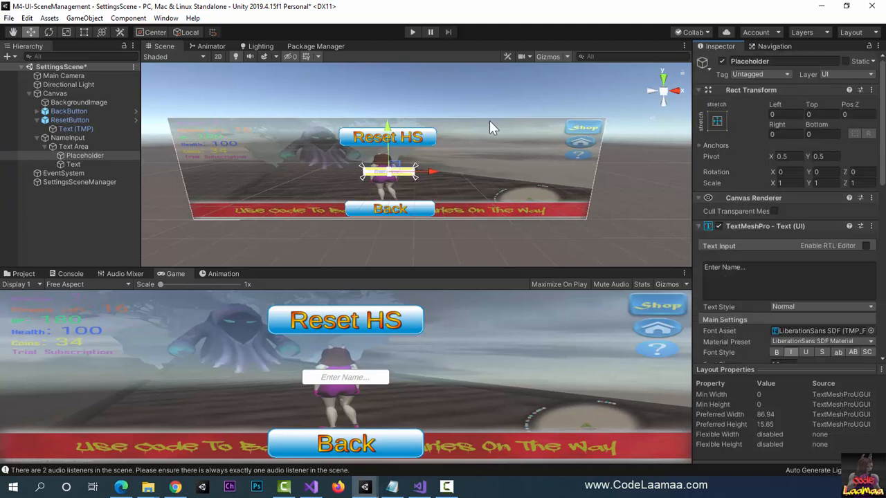
# Step: Set NameInput's width to 300 and height to 50, and save the scene
pyautogui.click(61, 136)
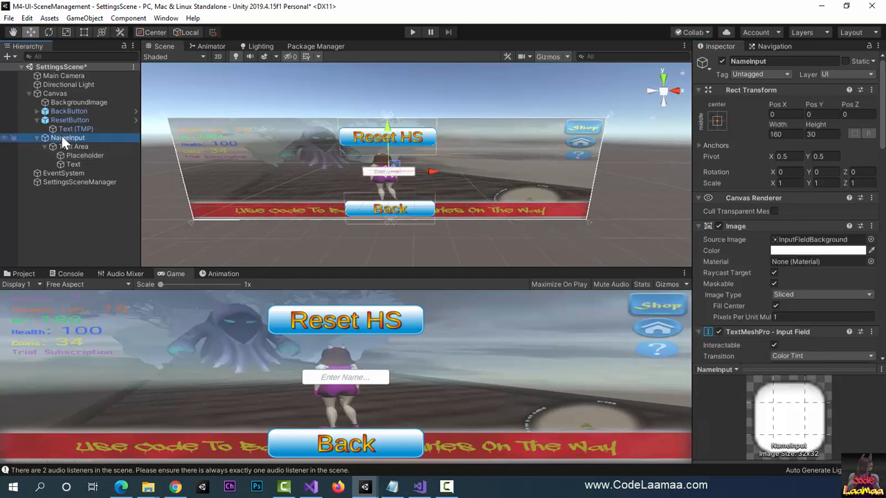
pyautogui.click(786, 134)
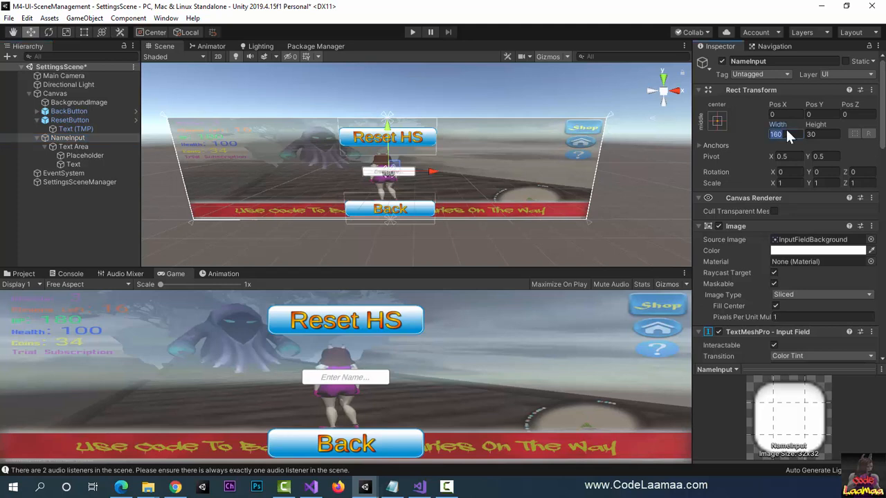
pyautogui.write('300')
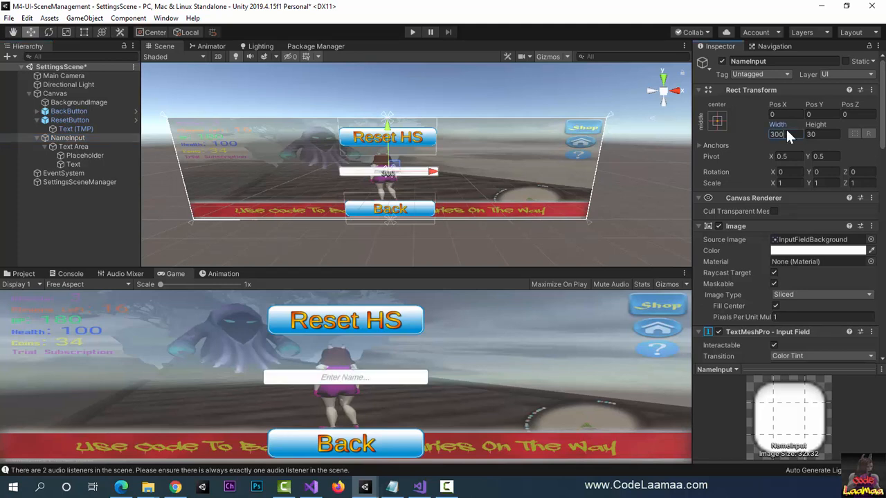
pyautogui.press('Tab')
pyautogui.write('50')
pyautogui.press('Return')
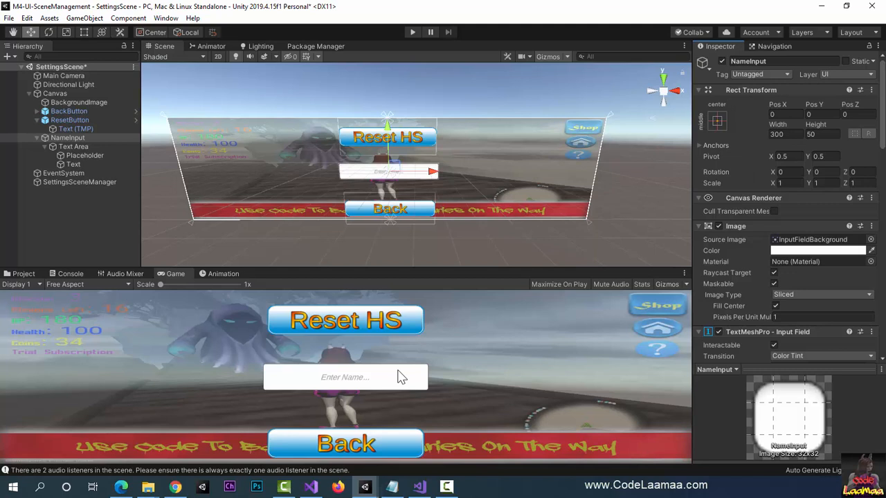
pyautogui.scroll(-3, 795, 333)
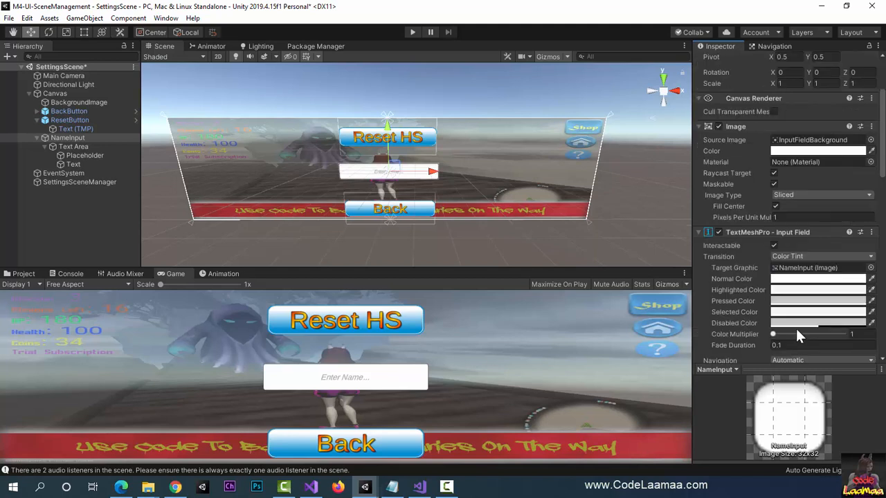
pyautogui.scroll(-3, 795, 327)
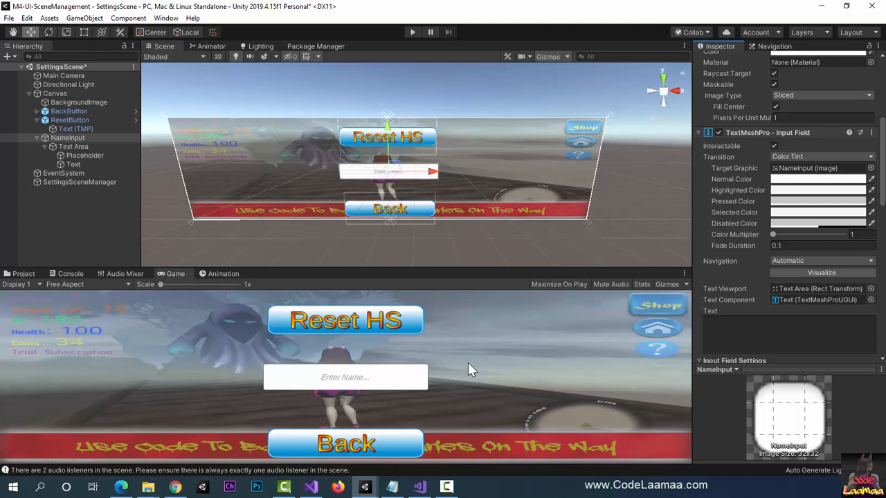
pyautogui.hotkey('ctrl', 's')
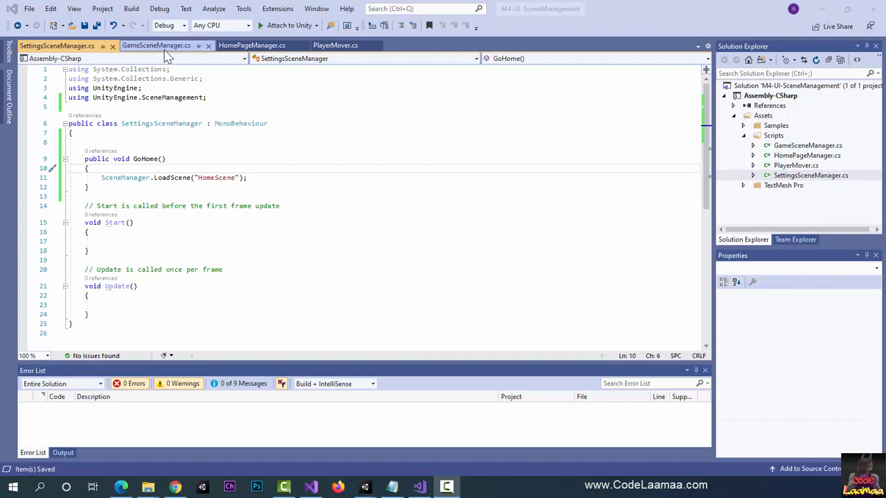
# Step: Switch to Visual Studio and add a "using TMPro;" directive below the SceneManagement one in SettingsSceneManager.cs
pyautogui.click(219, 111)
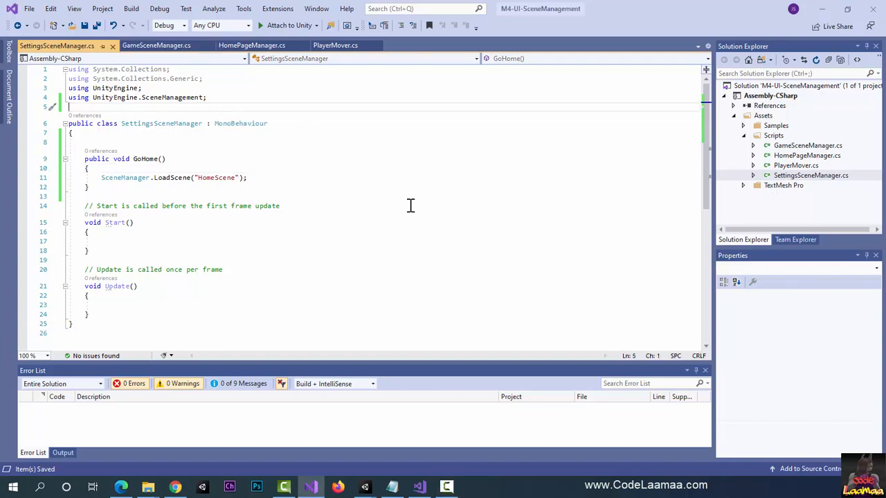
pyautogui.write('u')
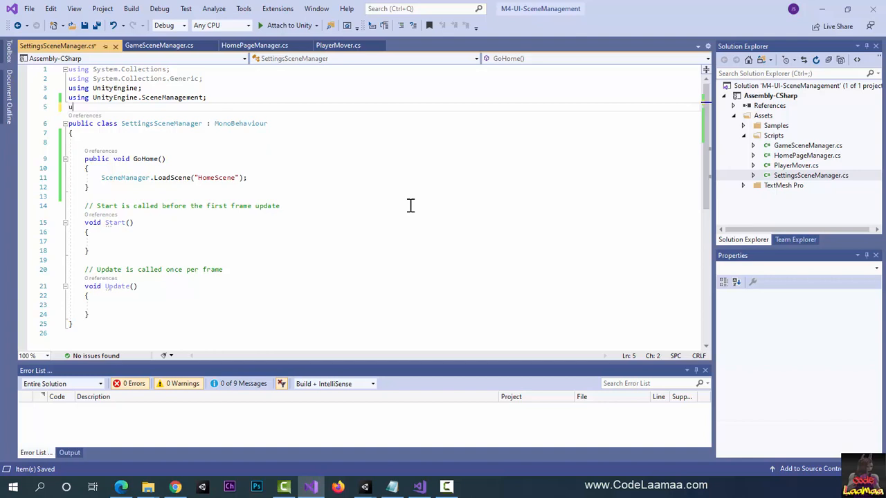
pyautogui.write('sing TMPro;')
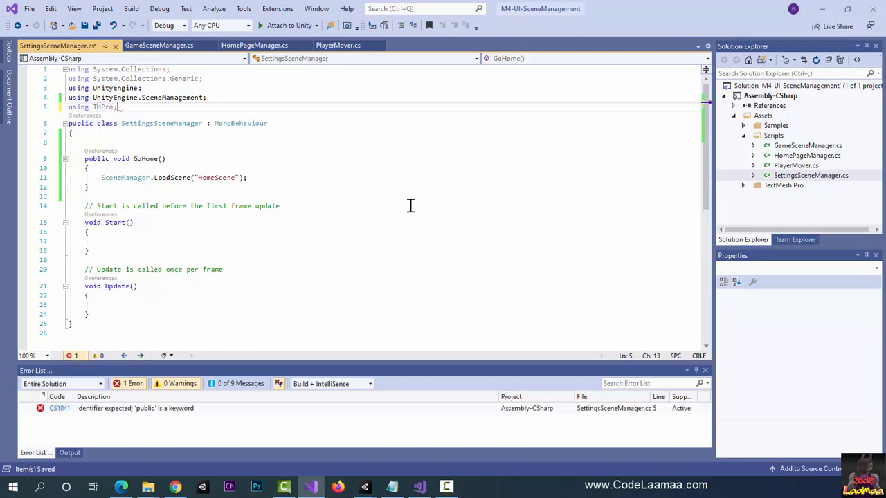
# Step: Add a blank line below the TMPro directive and declare a public TMP_InputField named inputName at the start of the SettingsSceneManager class
pyautogui.press('Return')
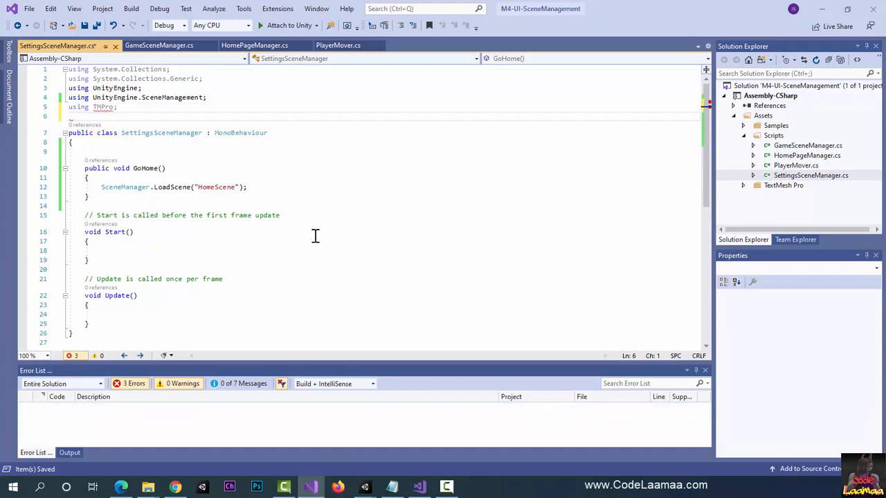
pyautogui.hotkey('alt', 'Tab')
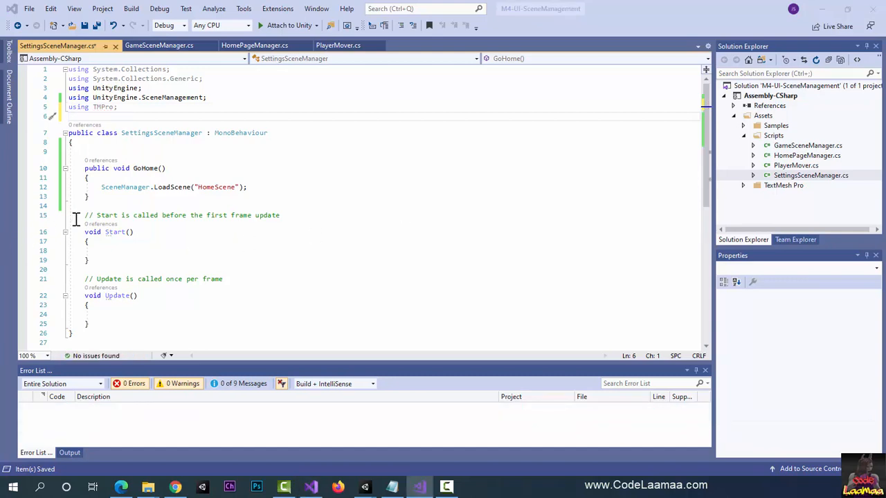
pyautogui.click(160, 143)
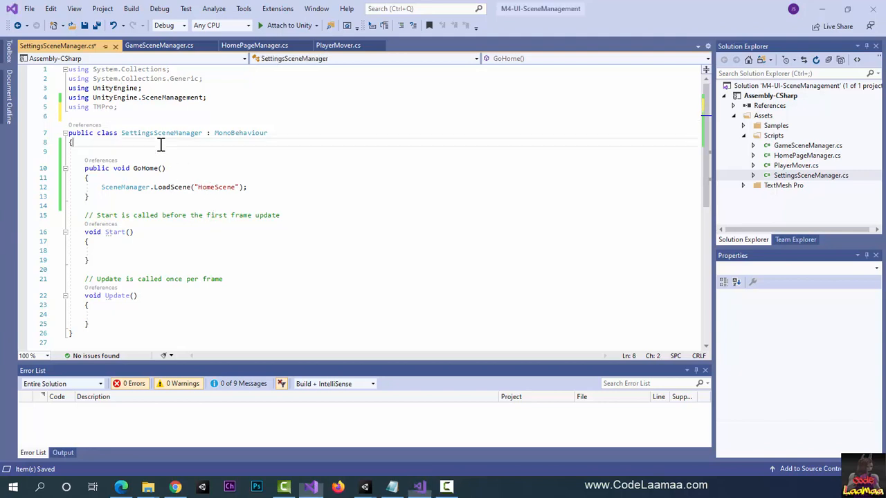
pyautogui.press('Return')
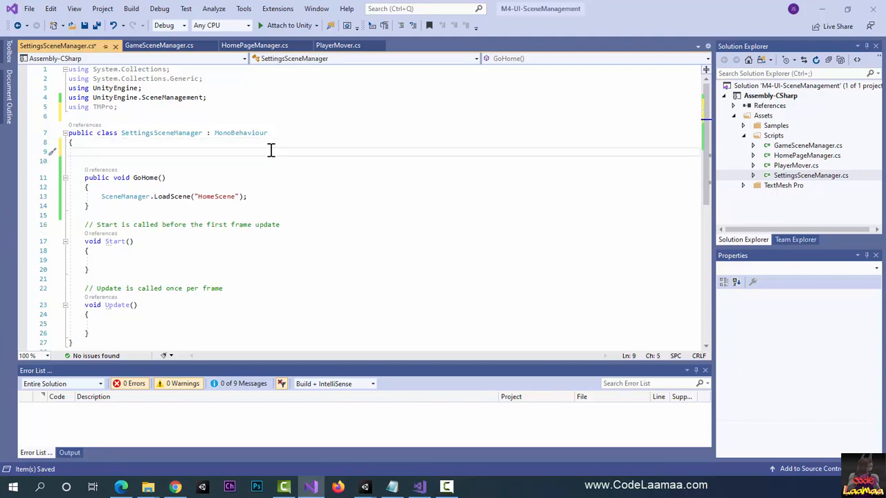
pyautogui.write('public')
pyautogui.press('Escape')
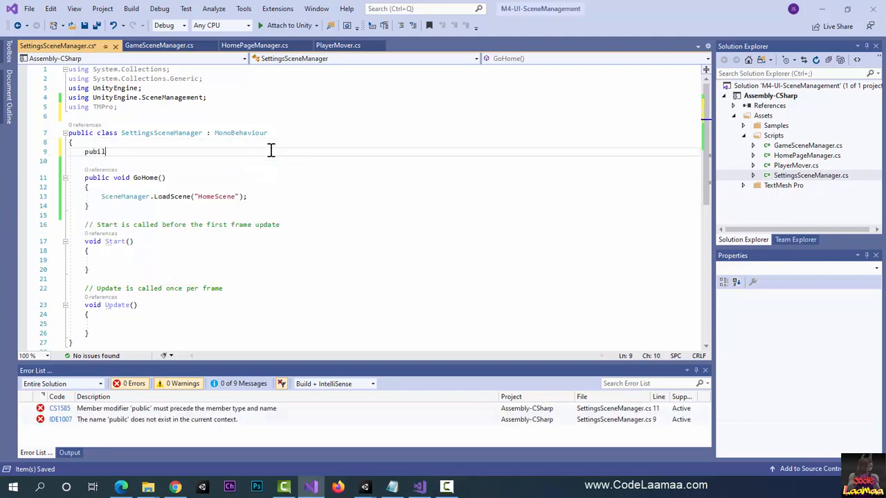
pyautogui.write('TM')
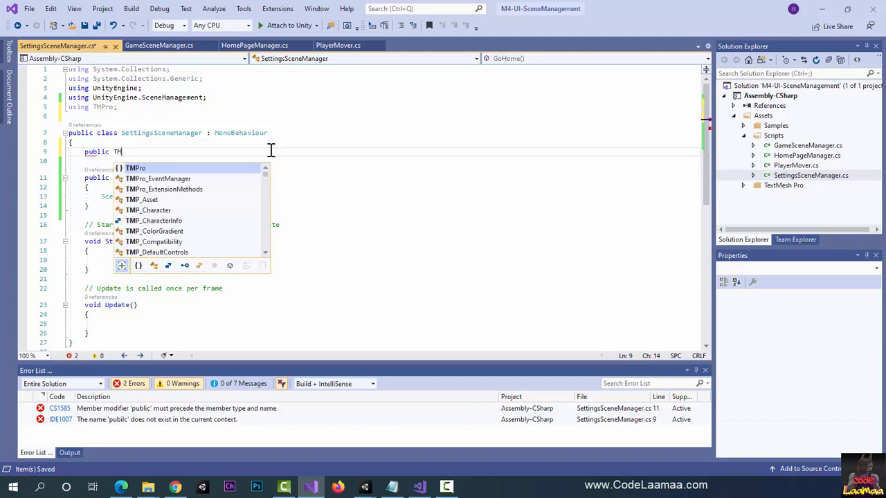
pyautogui.write('P_In')
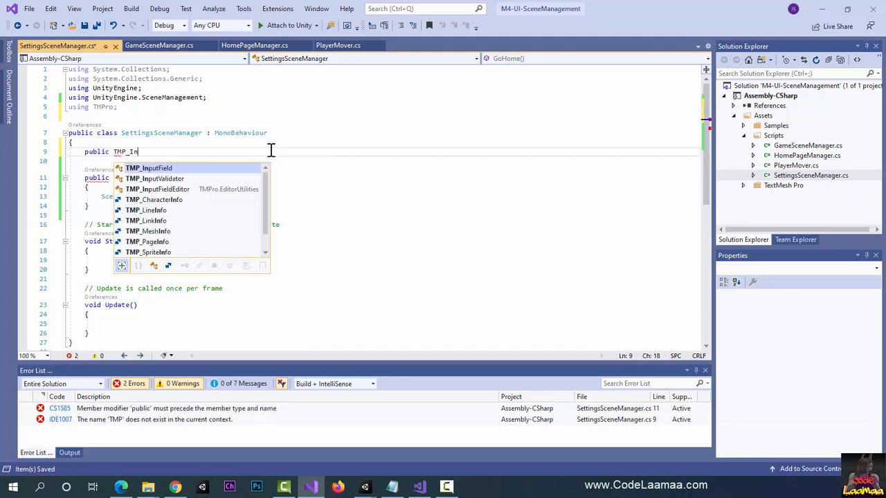
pyautogui.press('Tab')
pyautogui.write('inputNam')
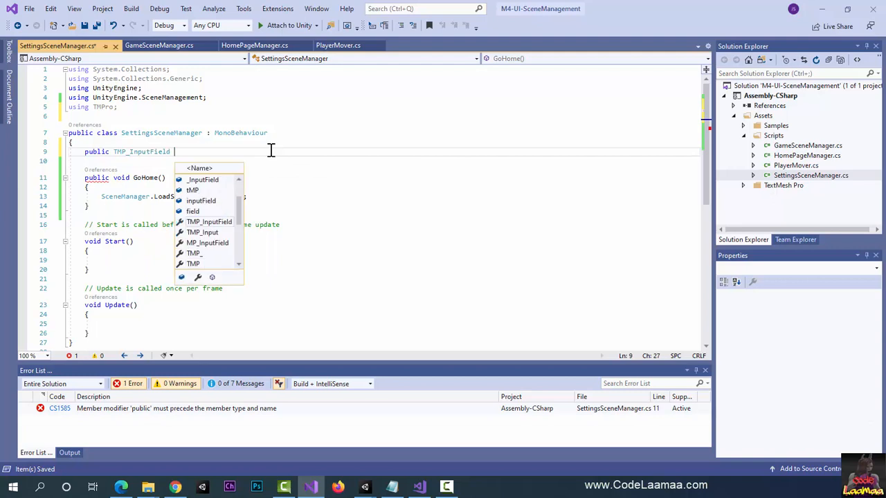
pyautogui.write('e;')
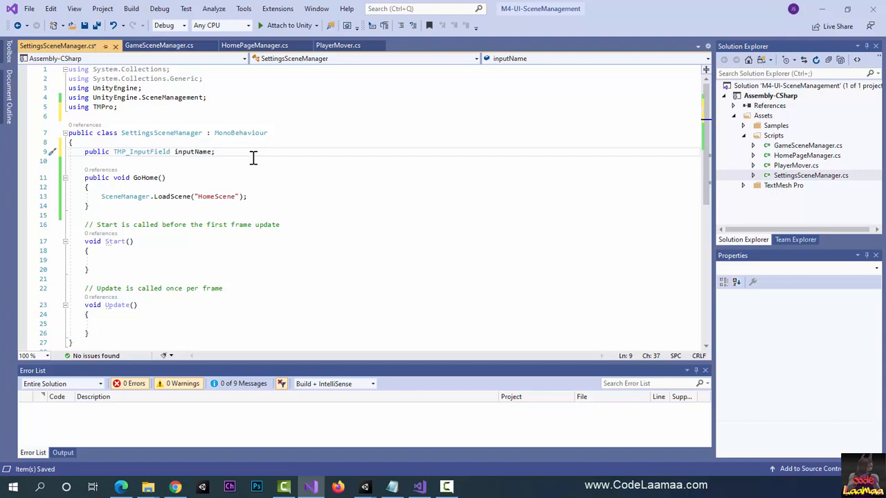
# Step: Add PlayerPrefs.SetString("UserName", inputName.text); as the first line of GoHome, above the LoadScene call
pyautogui.click(184, 185)
pyautogui.press('Return')
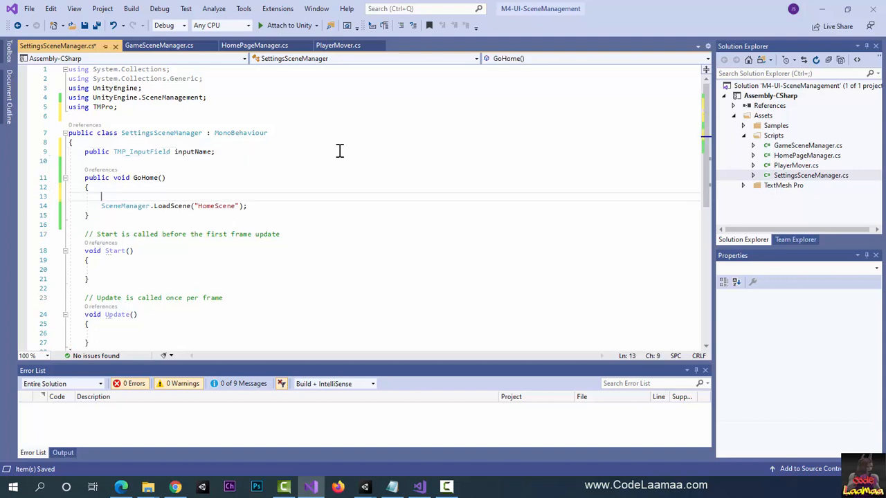
pyautogui.write('PlayerPrefs.')
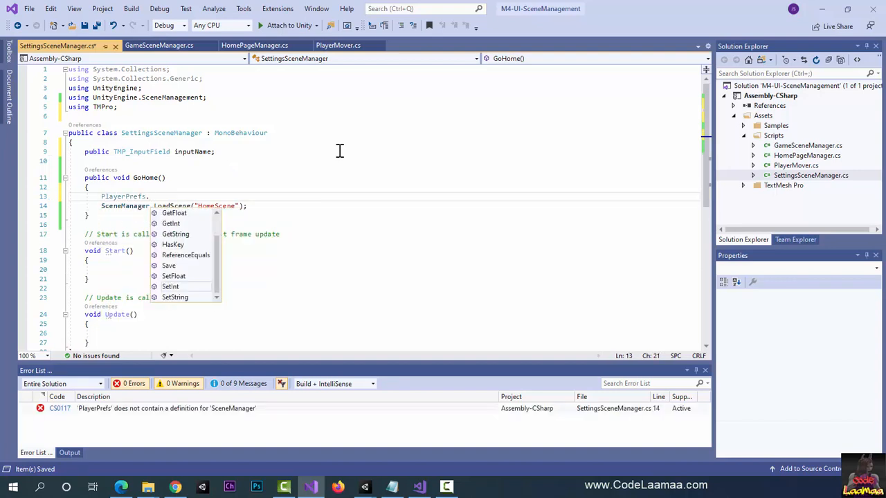
pyautogui.write('SetString')
pyautogui.write('("Use')
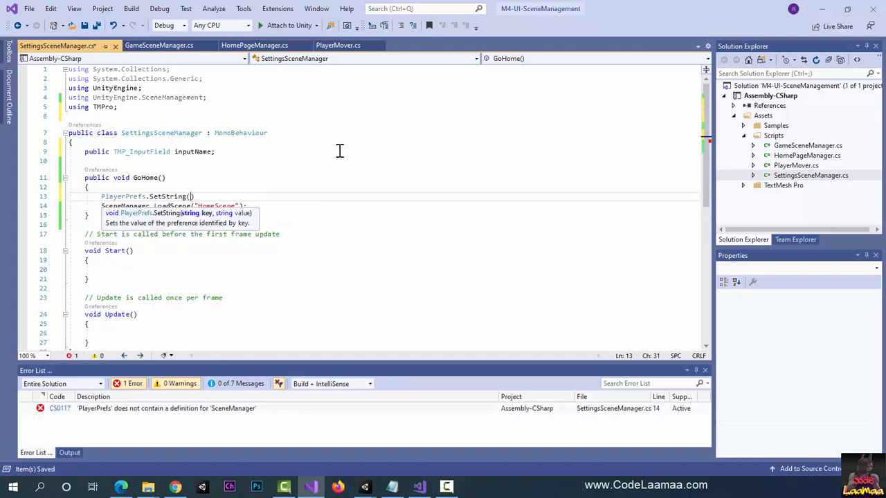
pyautogui.write('rName",')
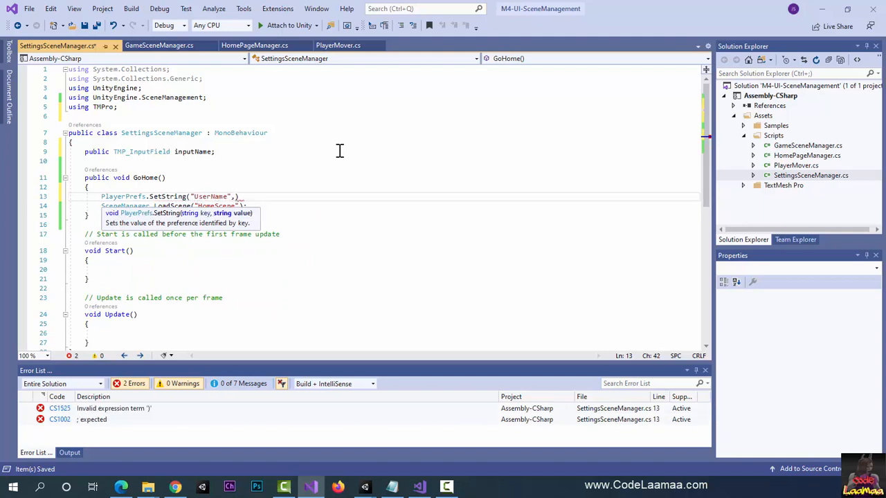
pyautogui.write(' inputName.Te')
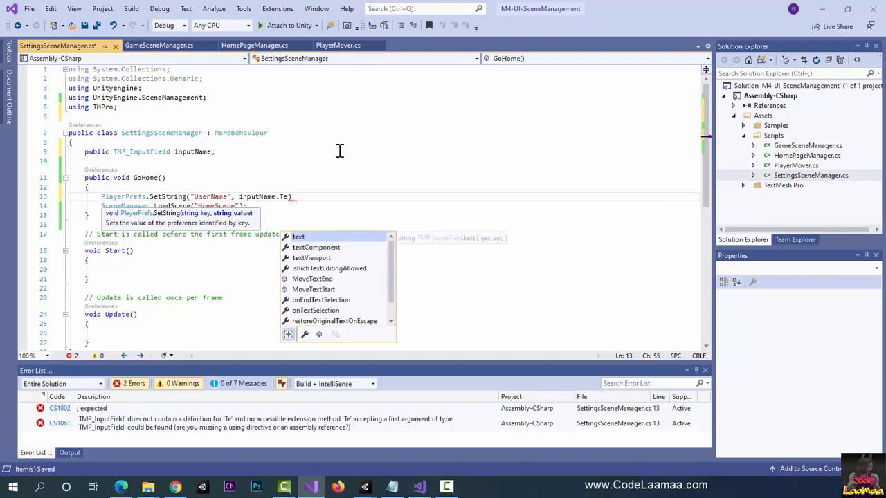
pyautogui.write(');')
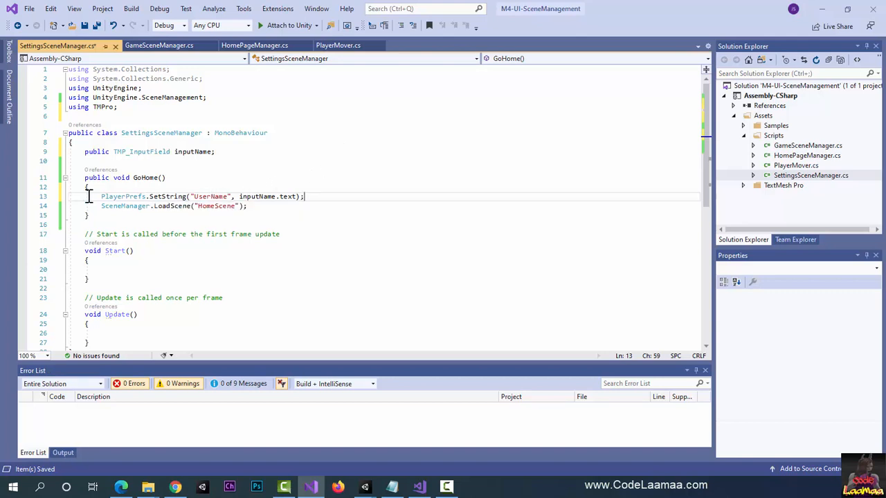
pyautogui.moveTo(144, 196)
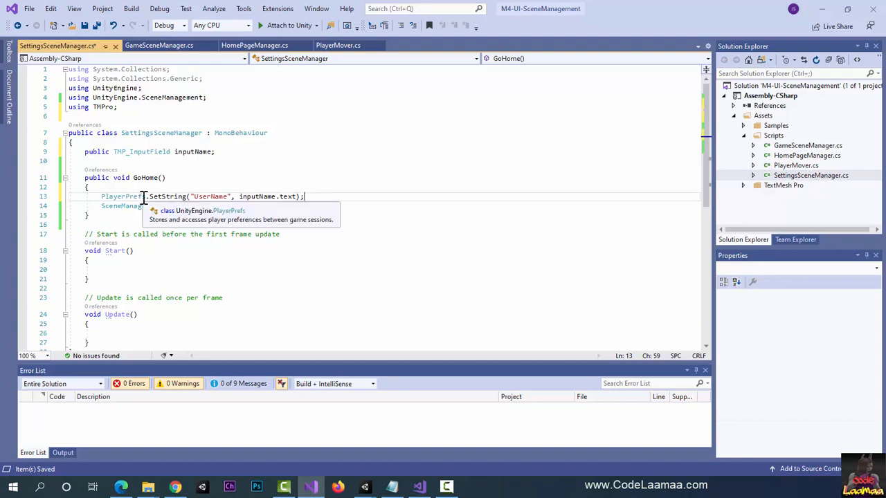
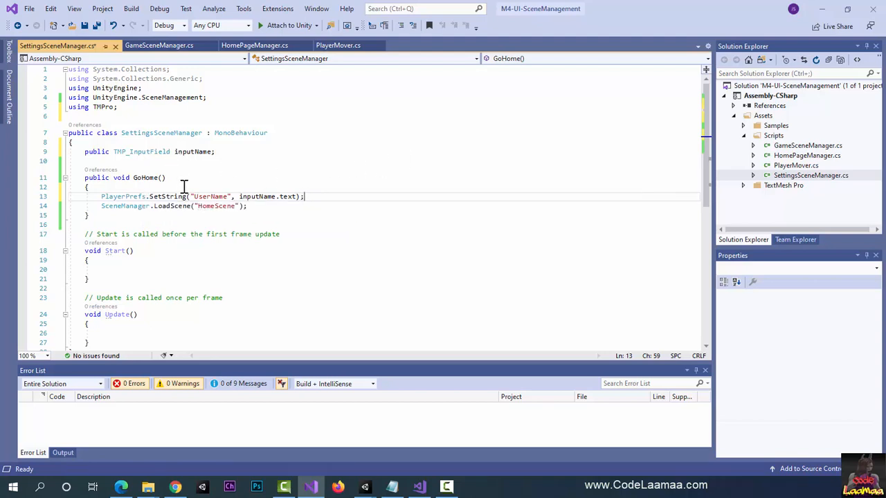
# Step: Add an empty public void ResetHighScore() method with braces between the inputName declaration and GoHome
pyautogui.moveTo(190, 197); pyautogui.dragTo(237, 198)
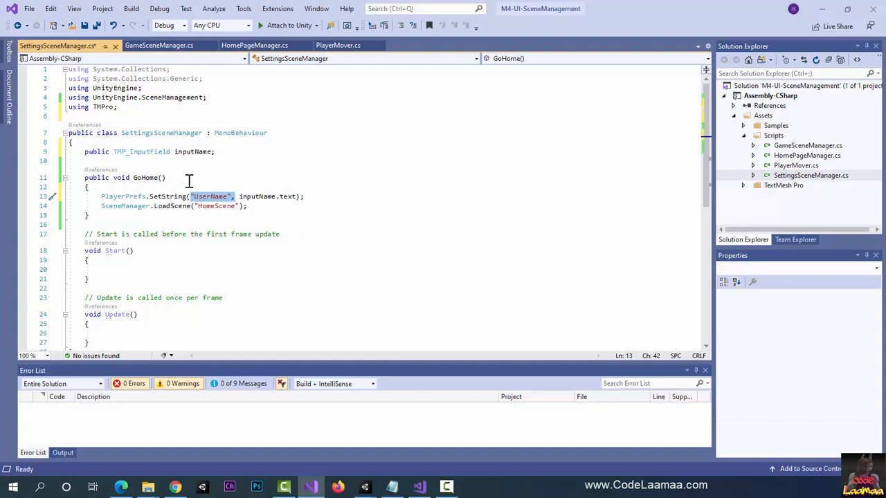
pyautogui.click(163, 162)
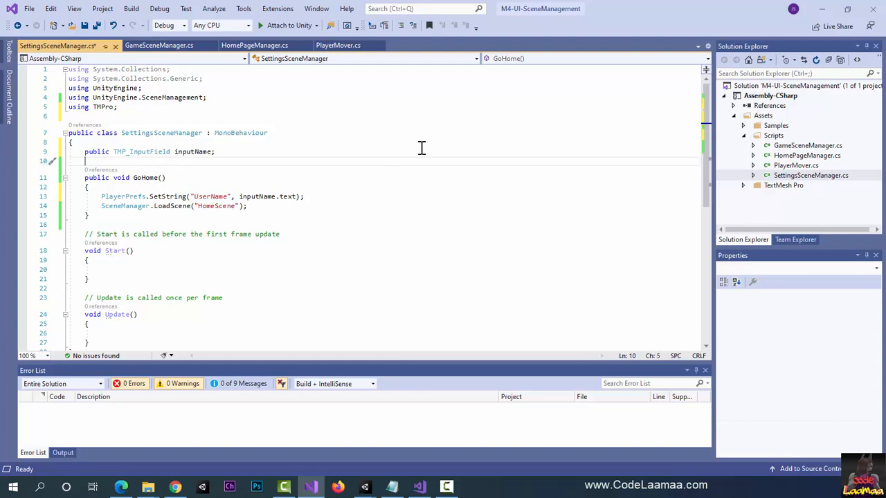
pyautogui.press('Return')
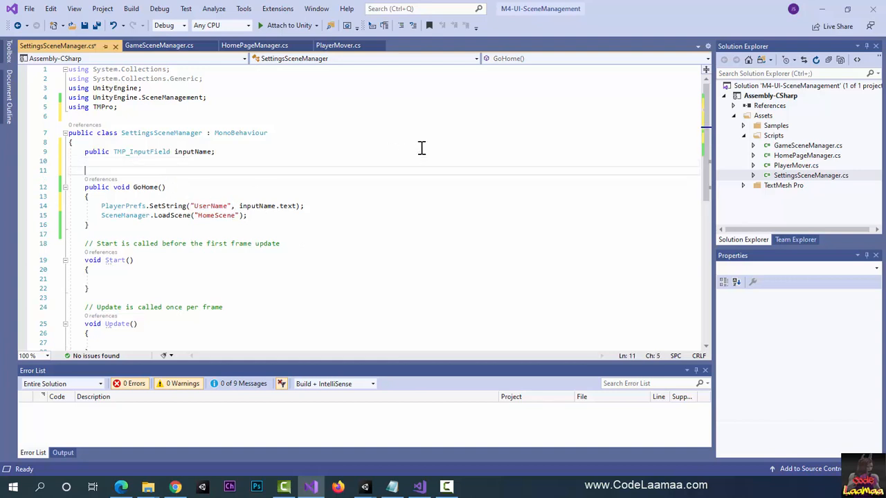
pyautogui.press('Return')
pyautogui.press('Return')
pyautogui.press('Up')
pyautogui.press('Up')
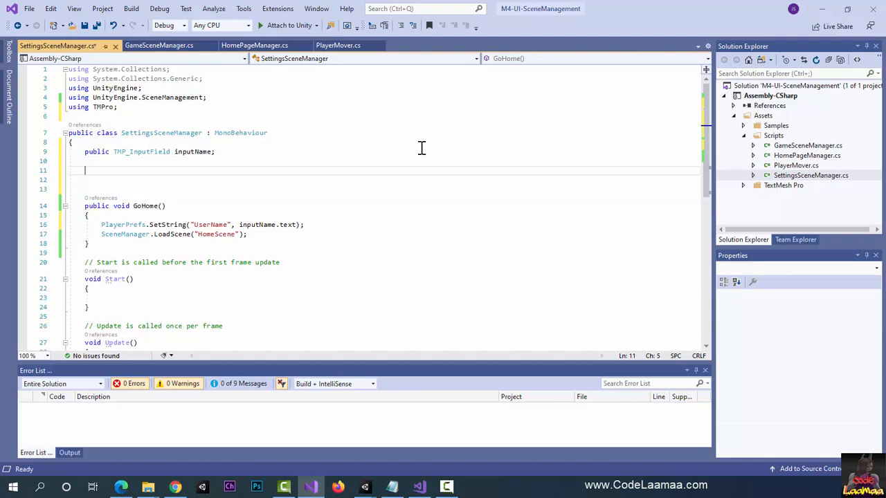
pyautogui.write('public void ResetHighScore')
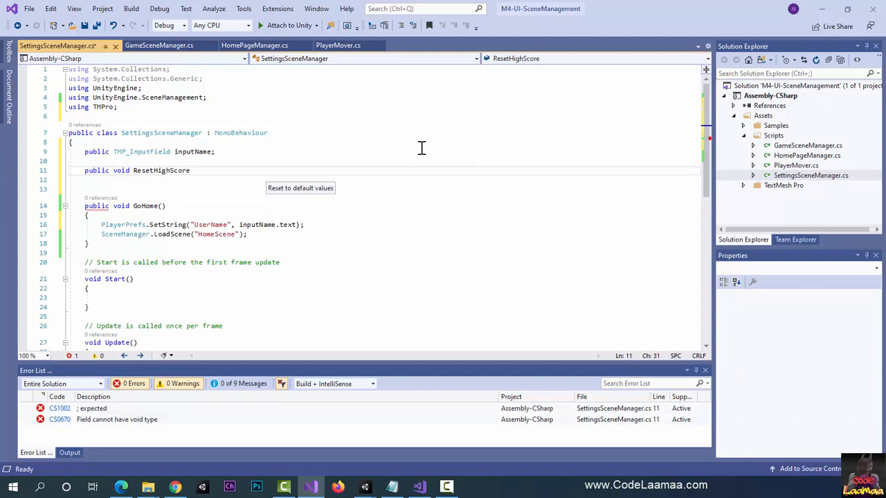
pyautogui.write('()')
pyautogui.press('Return')
pyautogui.write('{')
pyautogui.press('Return')
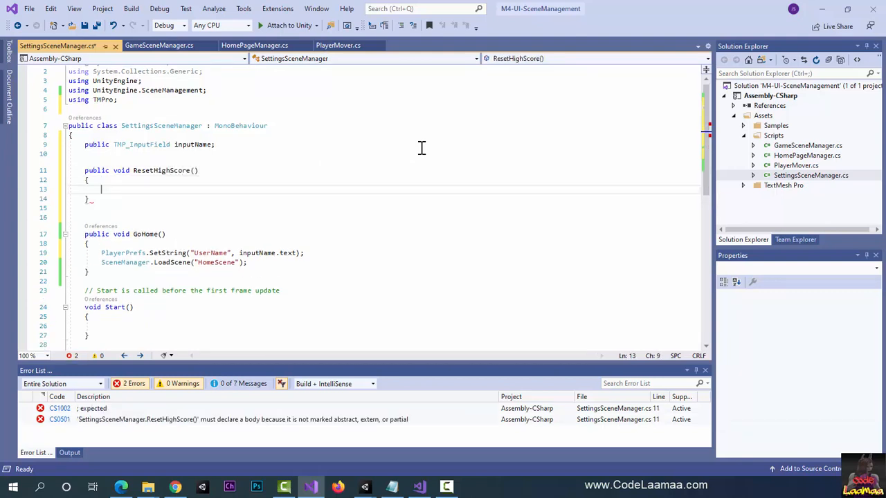
# Step: Write PlayerPrefs.SetInt("HighScore", 0); as the body of ResetHighScore
pyautogui.write('PlayerPrefs.')
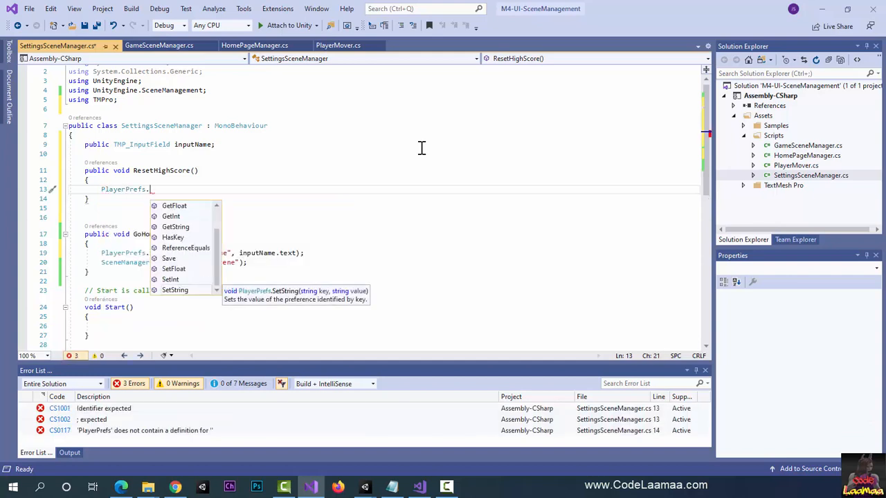
pyautogui.write('SetIn')
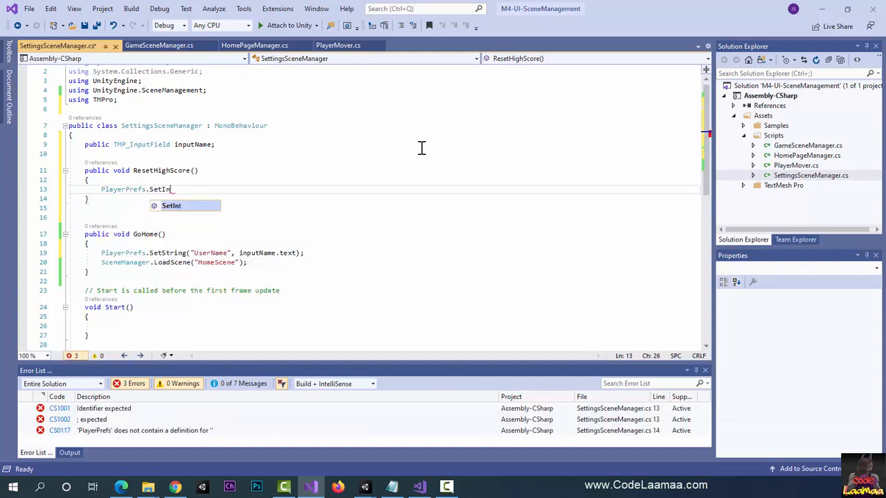
pyautogui.write('t("')
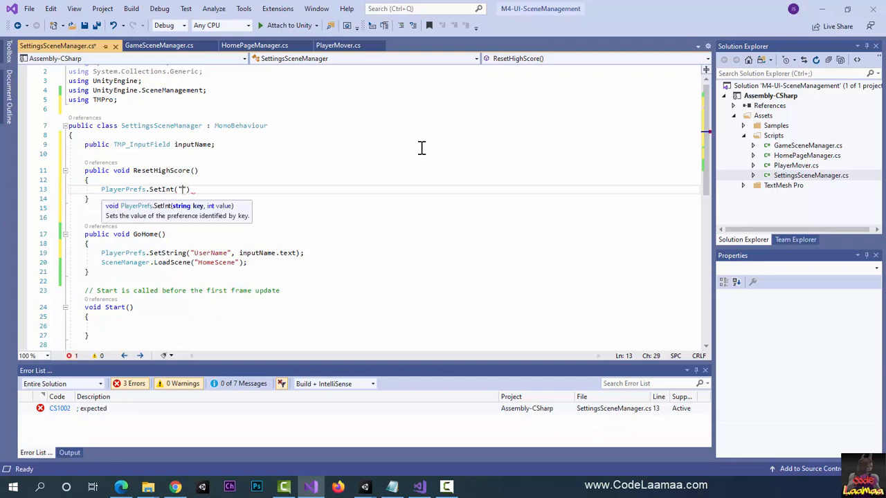
pyautogui.write('HighS')
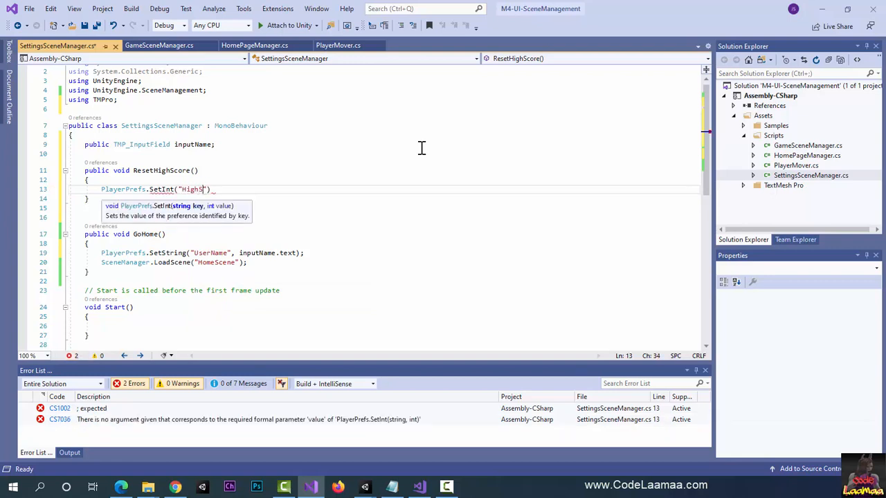
pyautogui.write('core"')
pyautogui.write(', 0)')
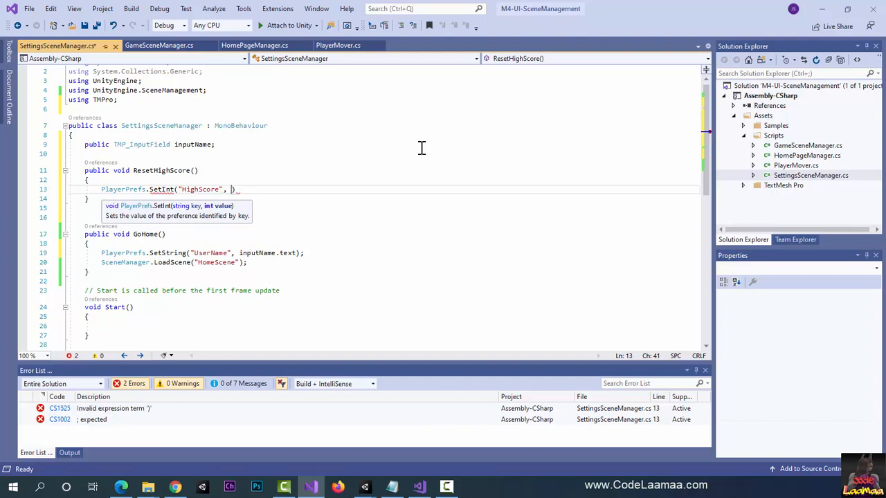
pyautogui.write(';')
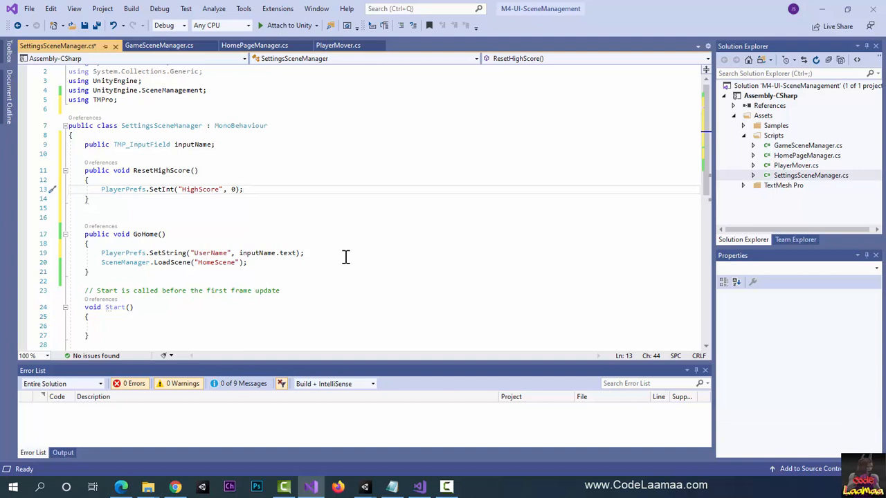
# Step: Start an if statement in the Start method with the condition PlayerPrefs.HasKey("UserName")
pyautogui.scroll(-1, 346, 257)
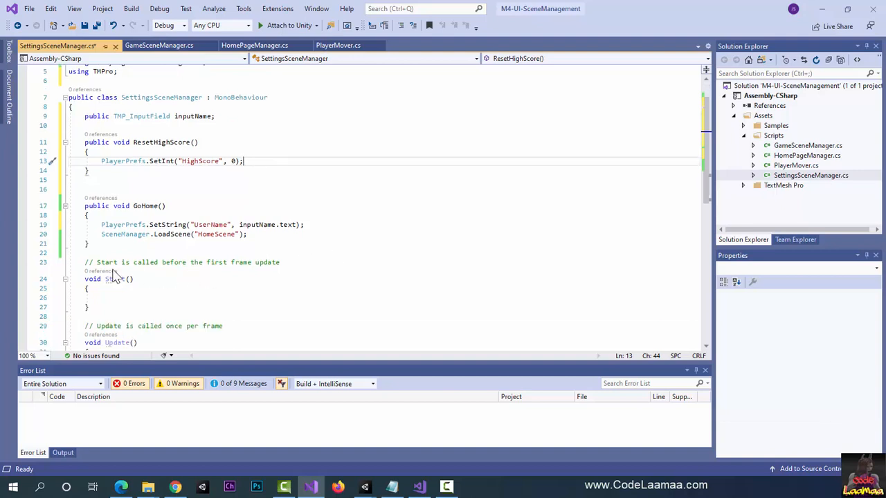
pyautogui.click(104, 298)
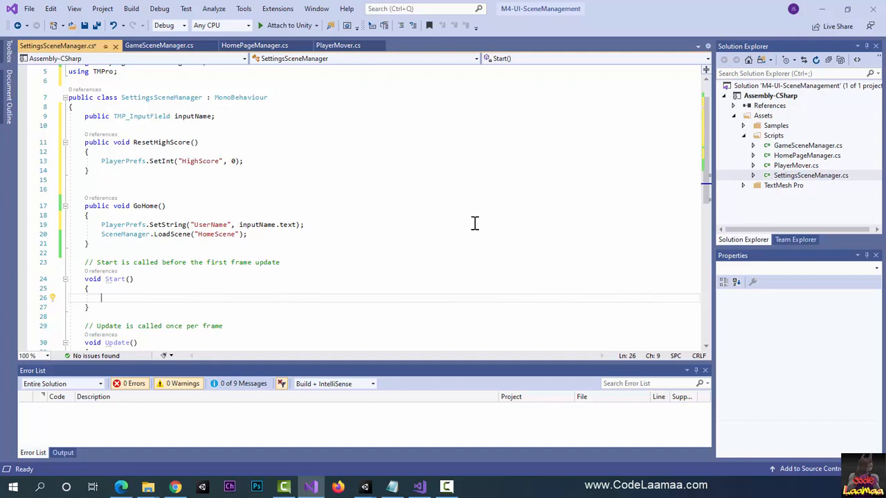
pyautogui.write('i')
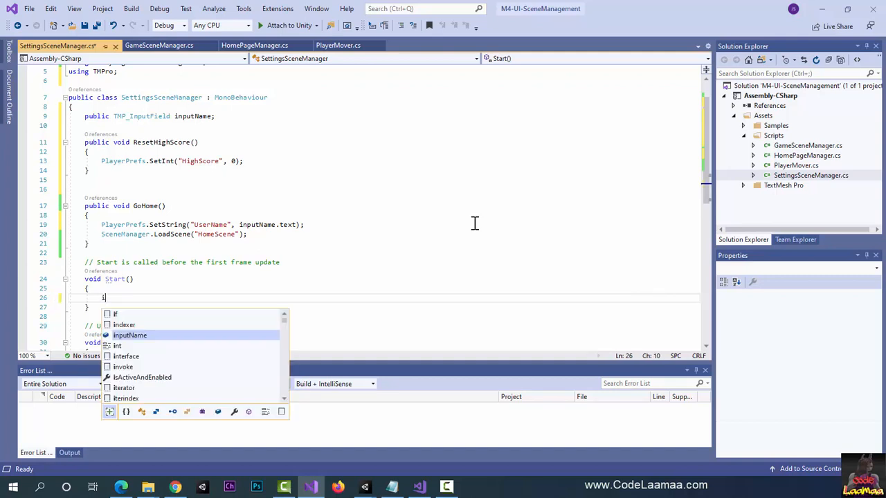
pyautogui.write('f(PlayerPrefs.ha')
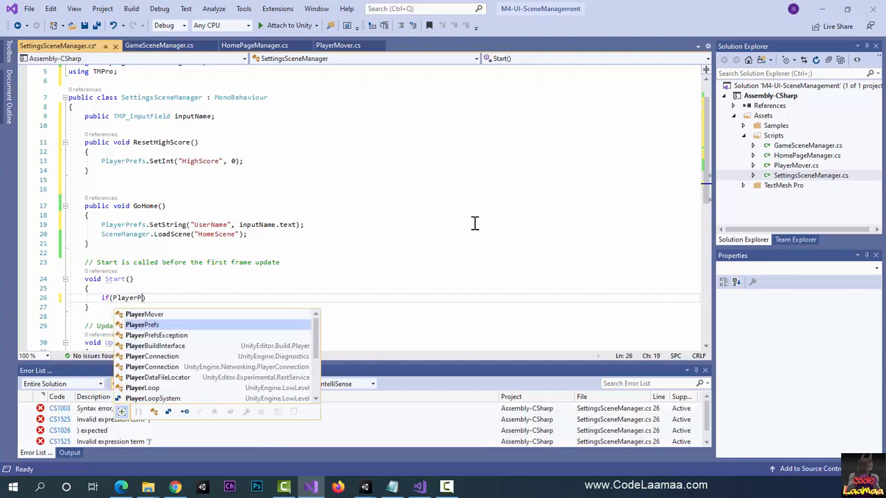
pyautogui.write('sKey("')
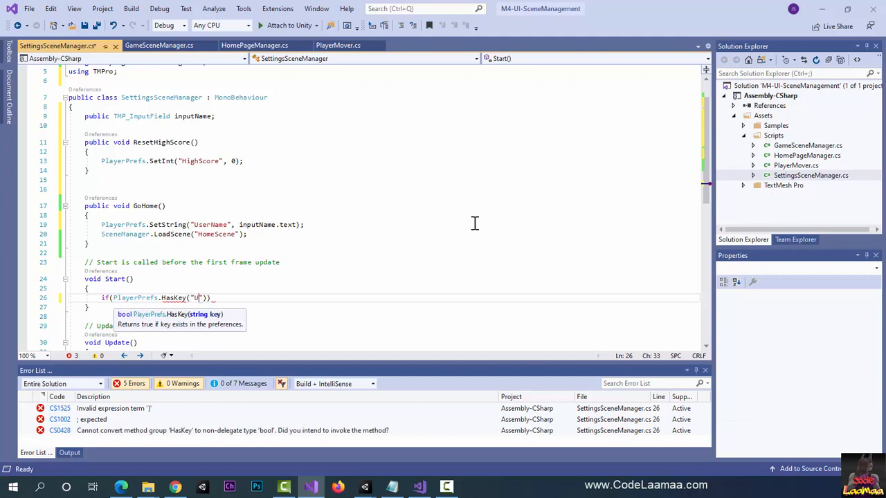
pyautogui.write('UserName')
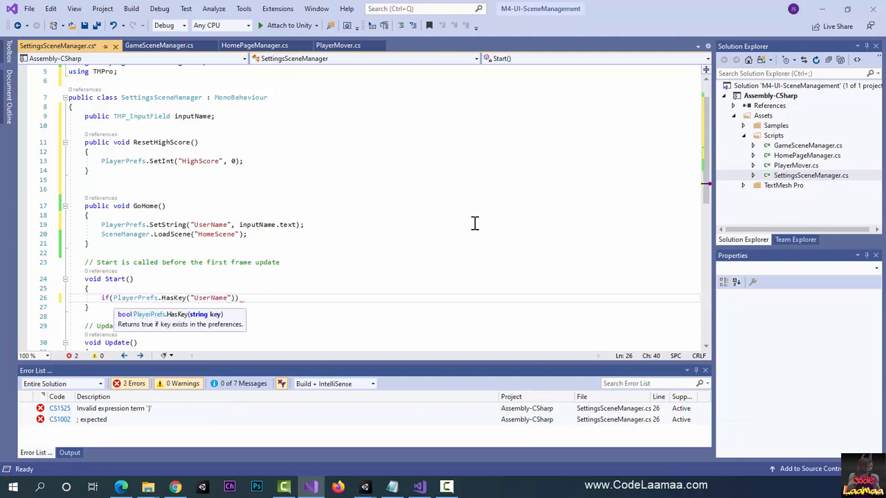
pyautogui.press('Right')
pyautogui.press('Right')
pyautogui.press('Right')
pyautogui.press('Return')
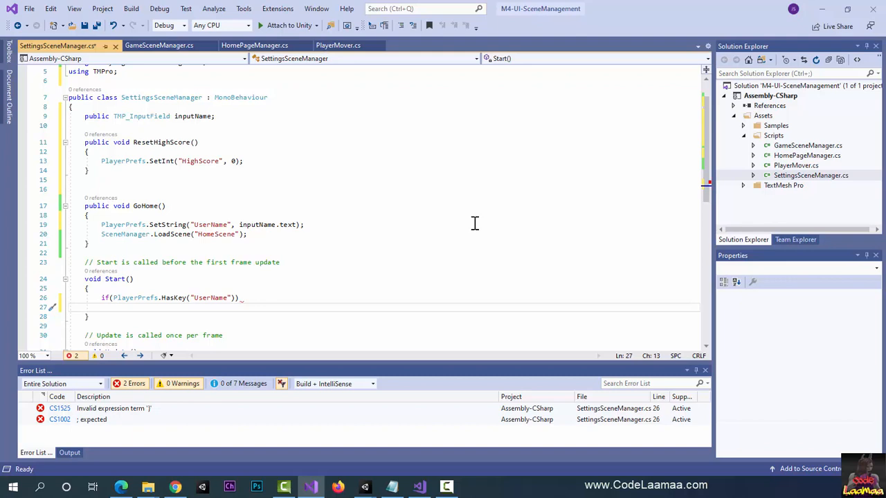
# Step: Under the if condition in Start, write inputName.text = PlayerPrefs("UserName");
pyautogui.write('inputN')
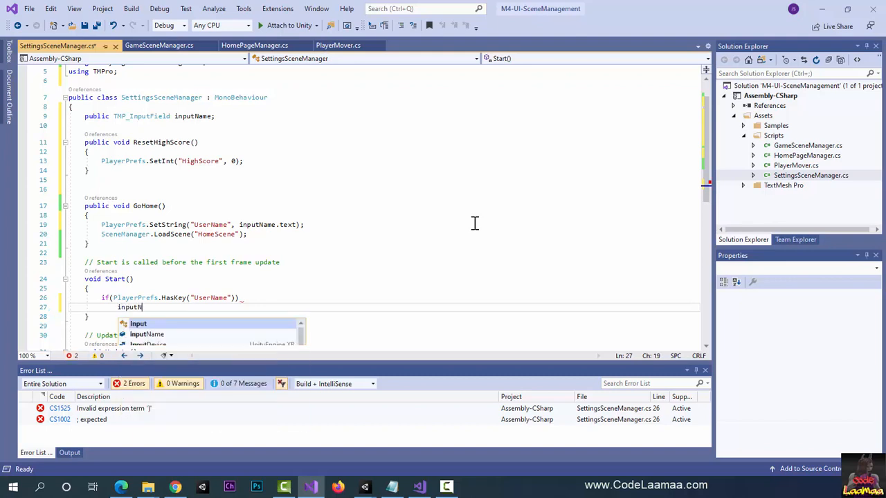
pyautogui.press('Tab')
pyautogui.write('.text = ')
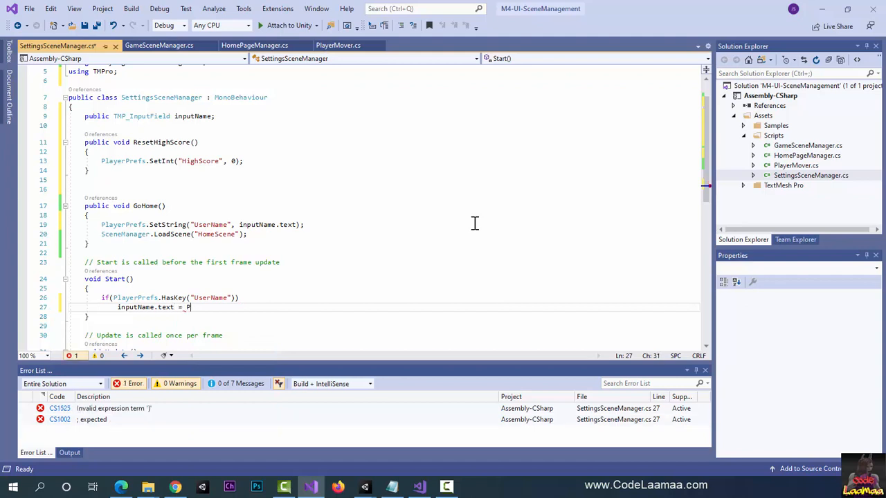
pyautogui.write('PlayerPf')
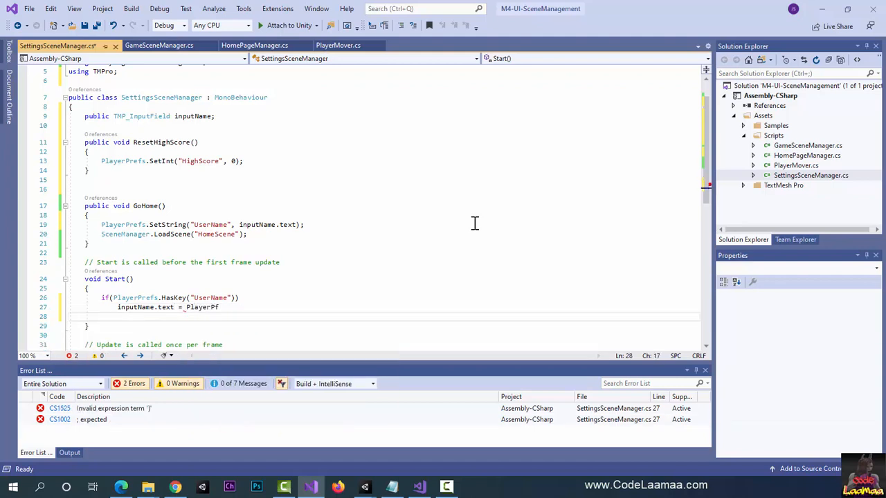
pyautogui.press('BackSpace')
pyautogui.write('refs("')
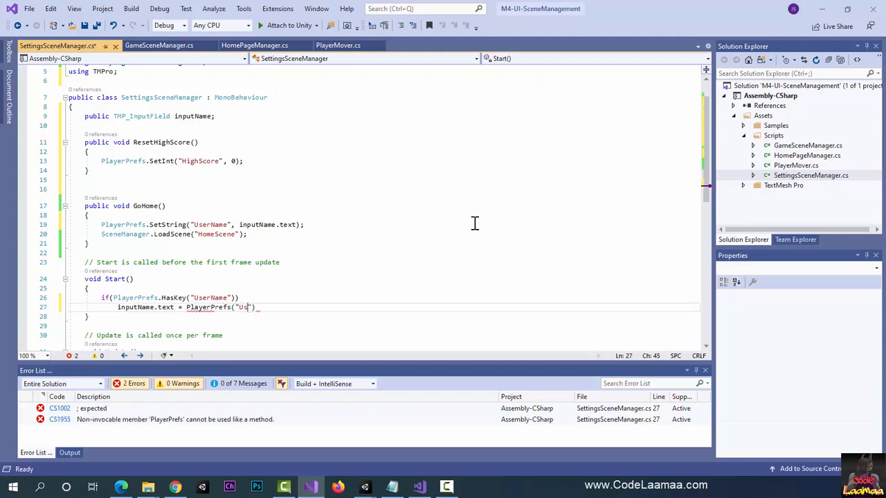
pyautogui.write('UserName");')
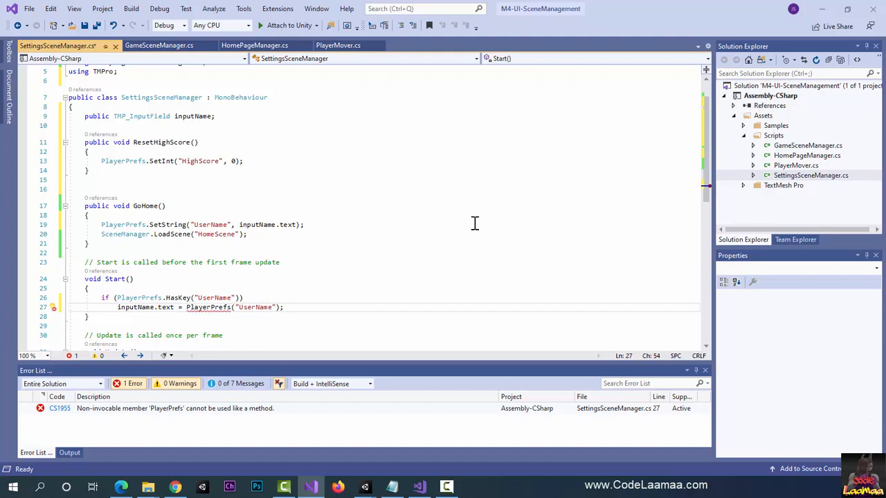
# Step: Correct the assignment in Start to read PlayerPrefs.GetString("UserName"); and save SettingsSceneManager.cs
pyautogui.press('Left')
pyautogui.press('Left')
pyautogui.press('Right')
pyautogui.press('Right')
pyautogui.press('Right')
pyautogui.press('BackSpace')
pyautogui.press('Delete')
pyautogui.press('BackSpace')
pyautogui.press('BackSpace')
pyautogui.press('BackSpace')
pyautogui.press('BackSpace')
pyautogui.press('BackSpace')
pyautogui.press('BackSpace')
pyautogui.press('BackSpace')
pyautogui.press('BackSpace')
pyautogui.press('BackSpace')
pyautogui.press('BackSpace')
pyautogui.press('BackSpace')
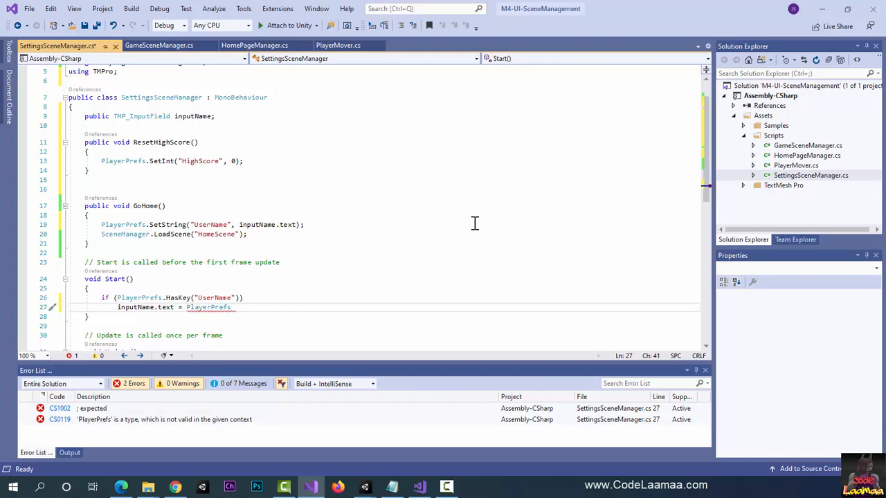
pyautogui.write('.GetS')
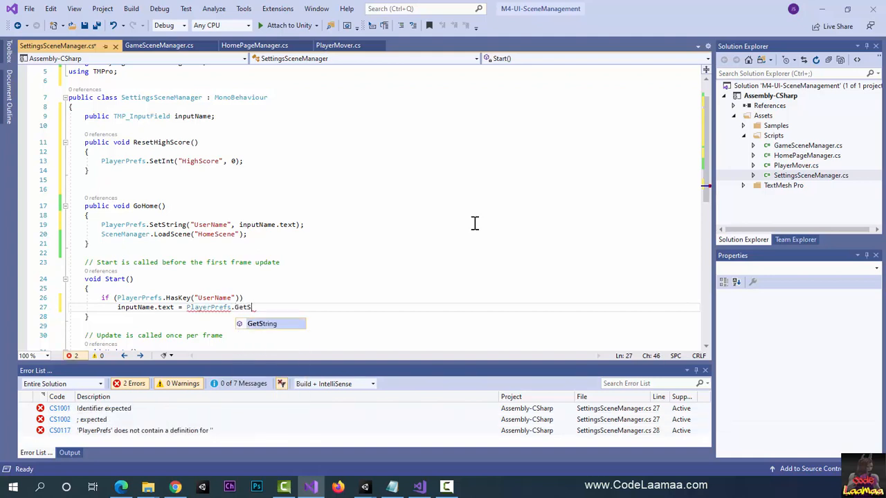
pyautogui.write('tring("User')
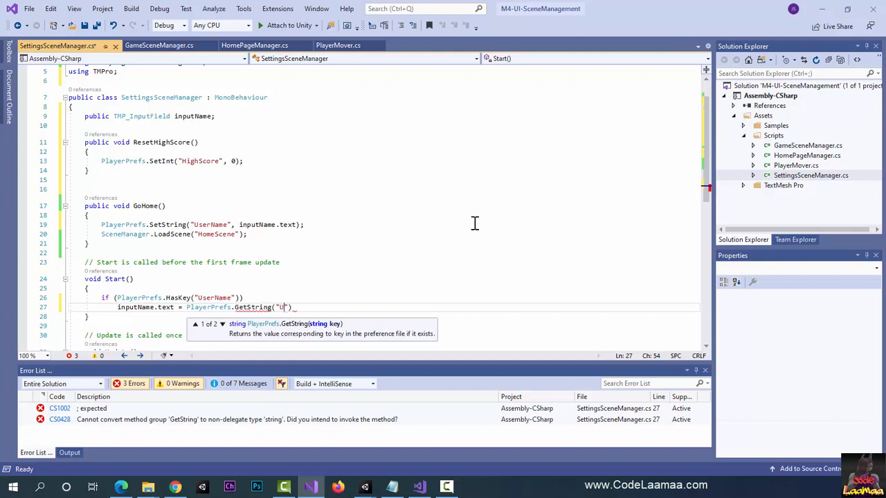
pyautogui.write('Name")')
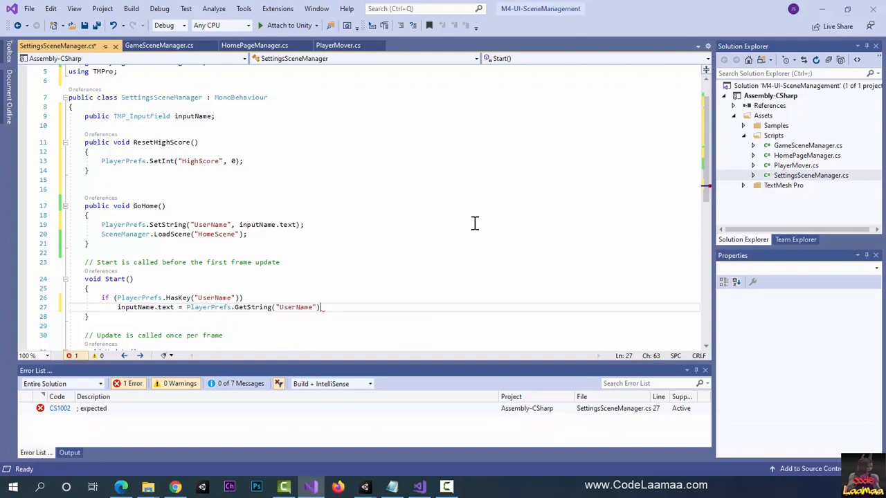
pyautogui.write(';')
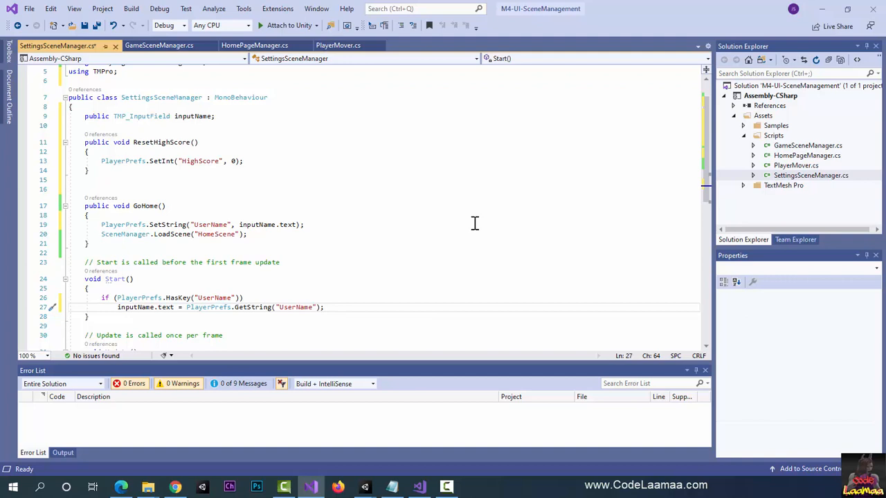
pyautogui.hotkey('ctrl', 's')
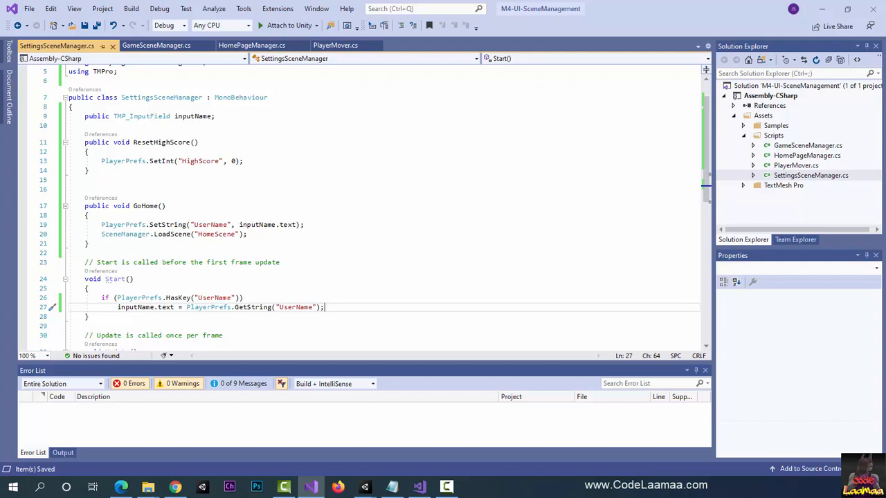
# Step: Switch to Unity and assign the NameInput object as Input Name in the SettingsSceneManager object's script component
pyautogui.hotkey('alt', 'Tab')
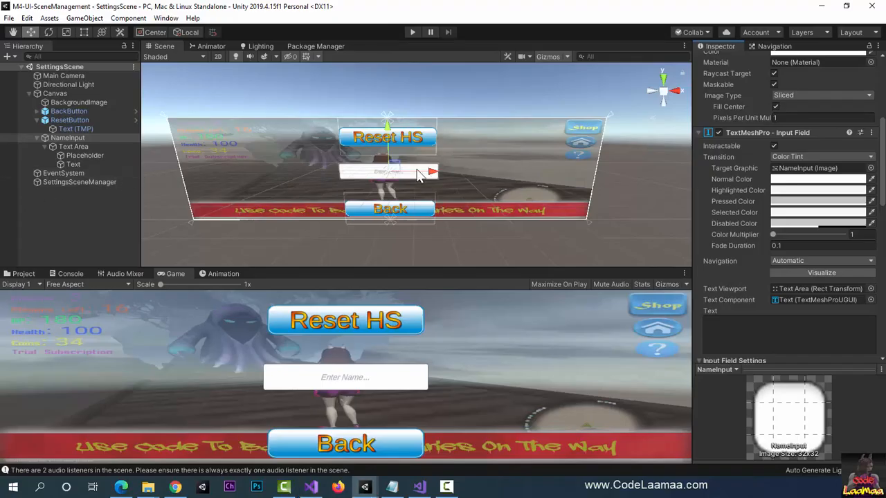
pyautogui.click(376, 234)
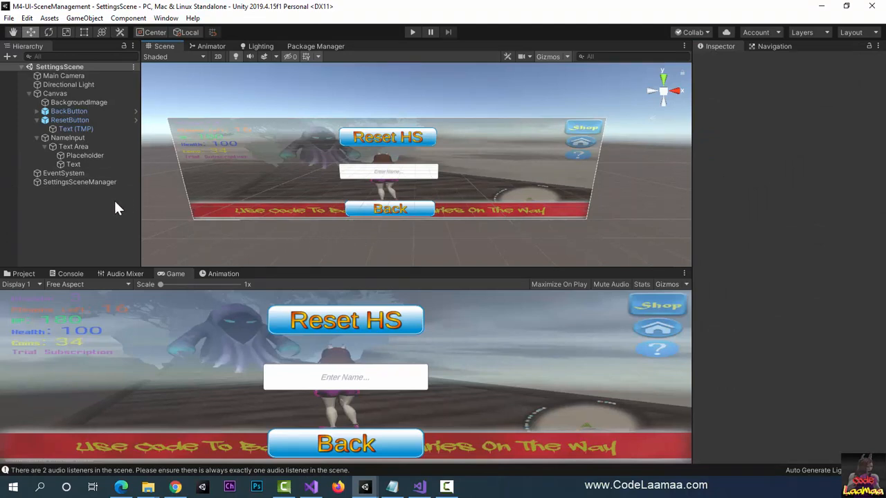
pyautogui.click(88, 184)
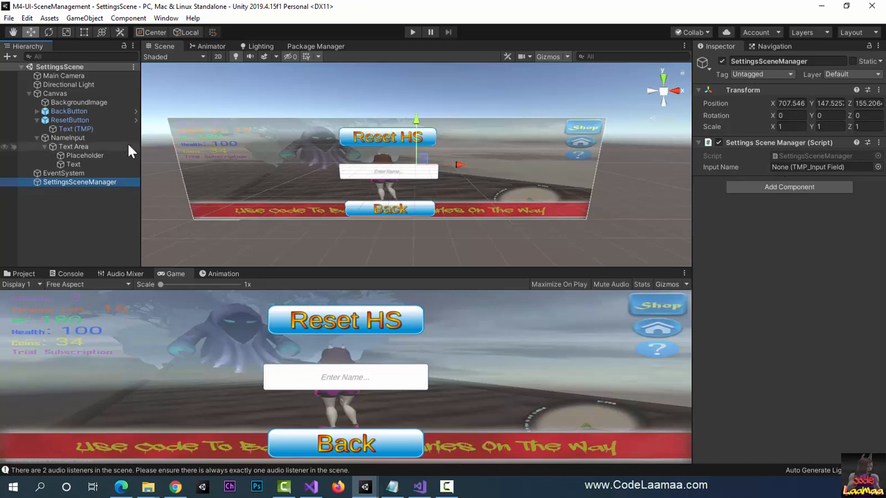
pyautogui.click(37, 138)
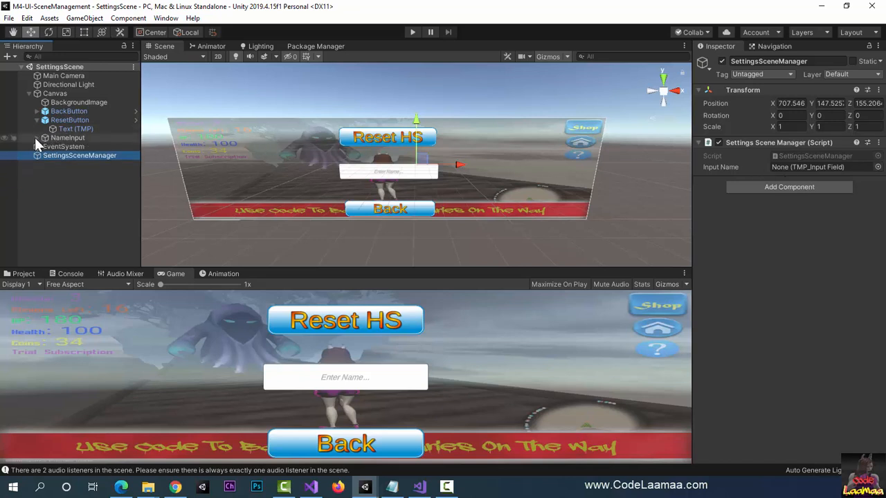
pyautogui.moveTo(52, 137); pyautogui.dragTo(799, 167)
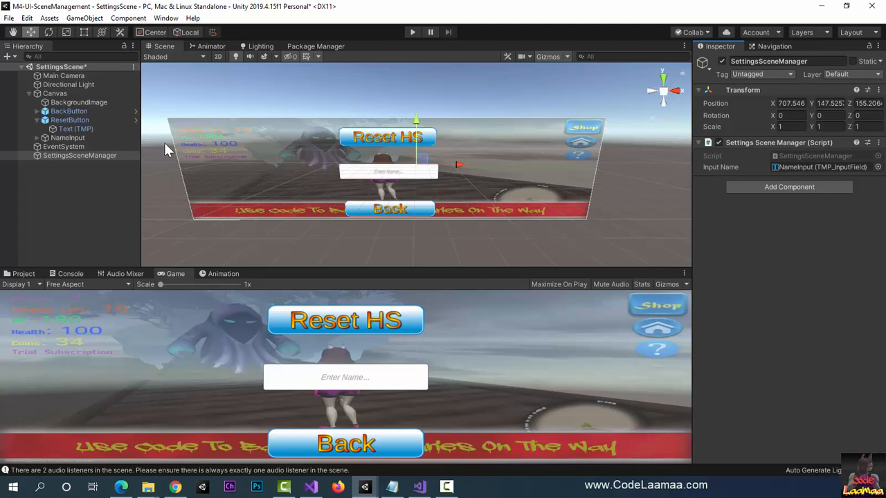
# Step: Add an On Click entry to the ResetButton's Button component and set its call mode to Editor And Runtime
pyautogui.click(72, 120)
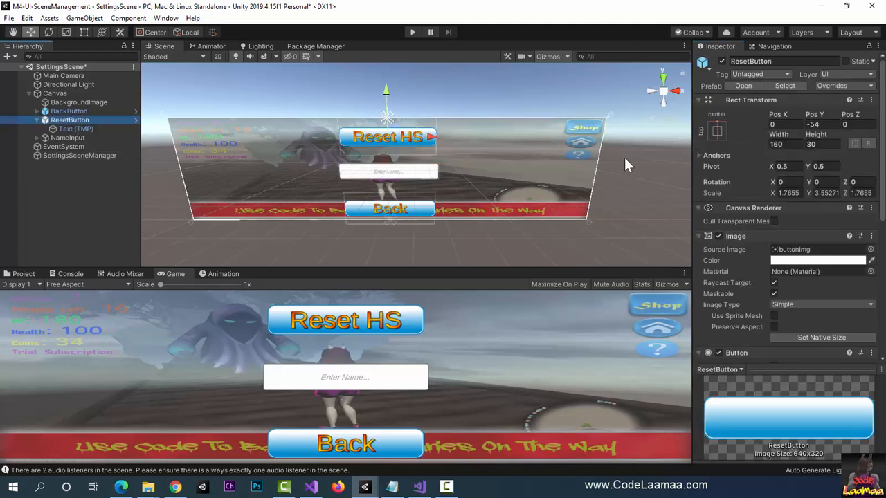
pyautogui.scroll(-6, 808, 298)
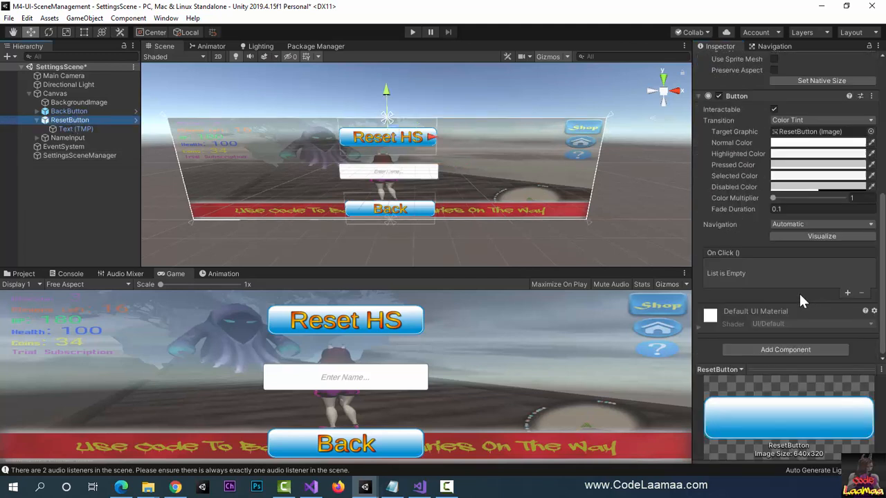
pyautogui.click(846, 293)
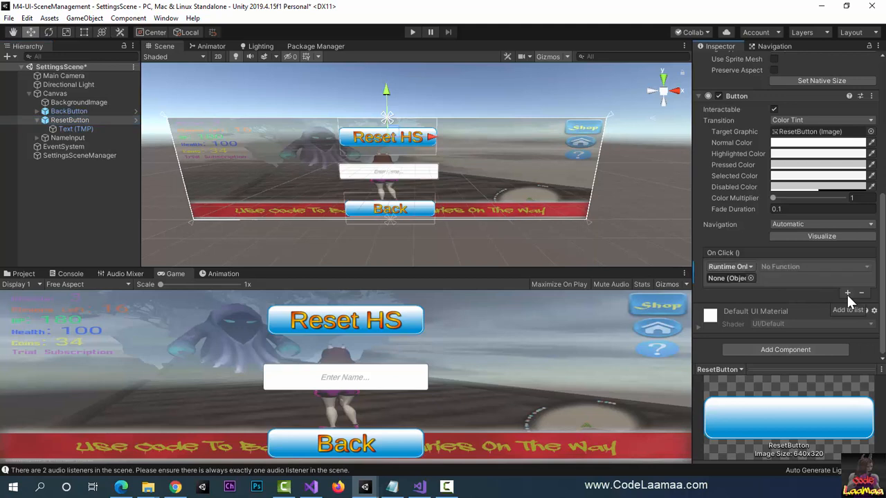
pyautogui.click(751, 268)
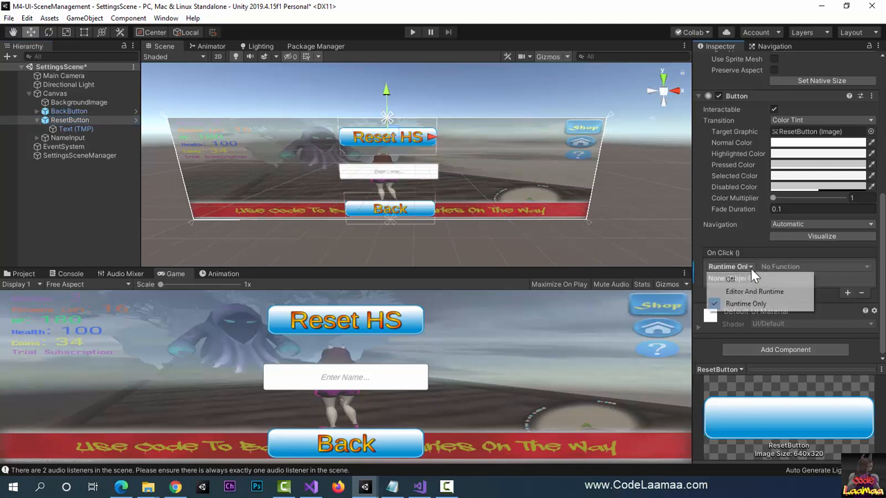
pyautogui.click(762, 291)
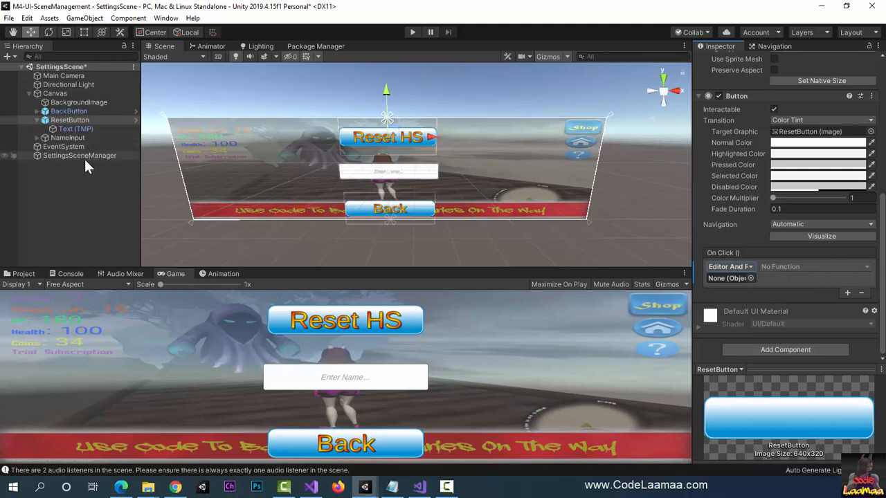
# Step: Assign the SettingsSceneManager object to the ResetButton's On Click entry and choose its ResetHighScore () function
pyautogui.moveTo(82, 155); pyautogui.dragTo(724, 280)
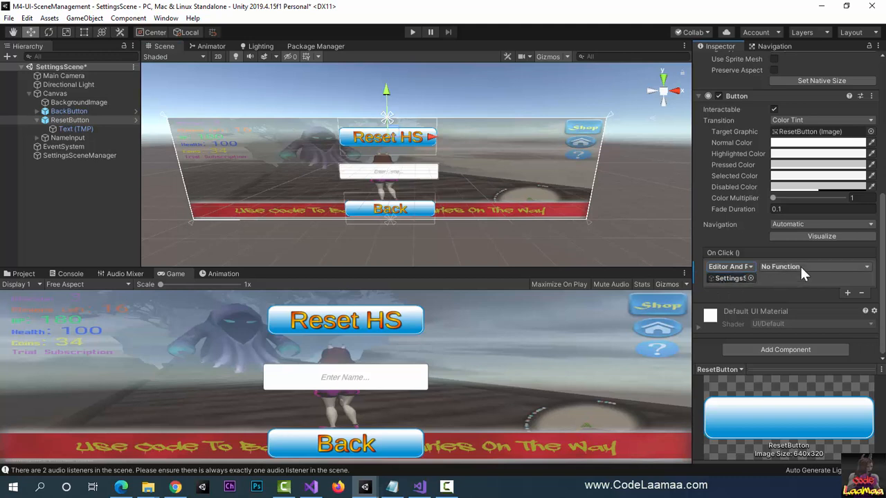
pyautogui.click(802, 269)
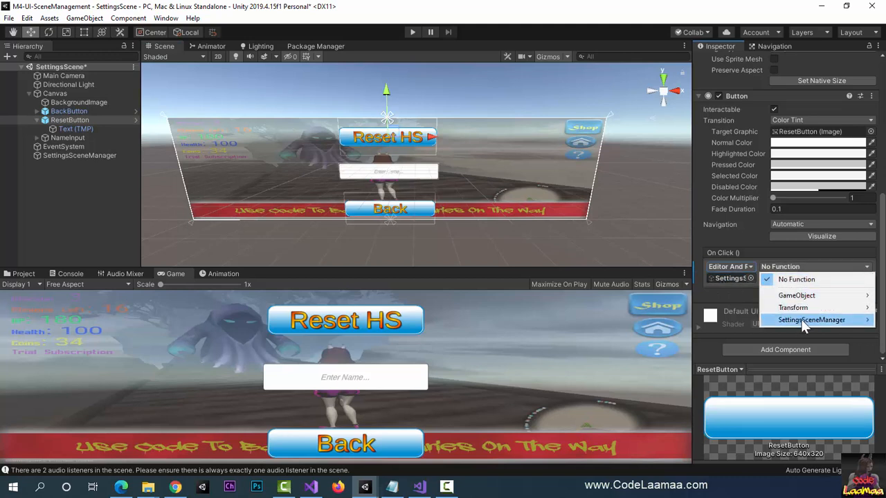
pyautogui.moveTo(801, 319)
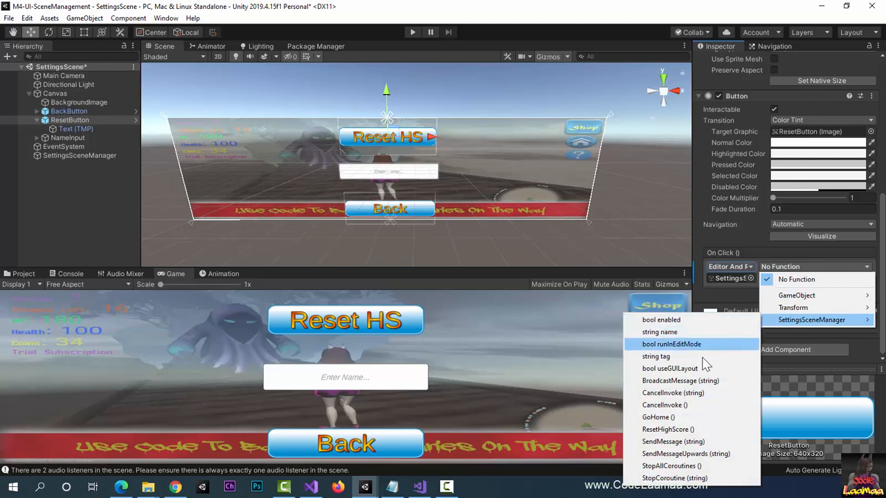
pyautogui.click(691, 429)
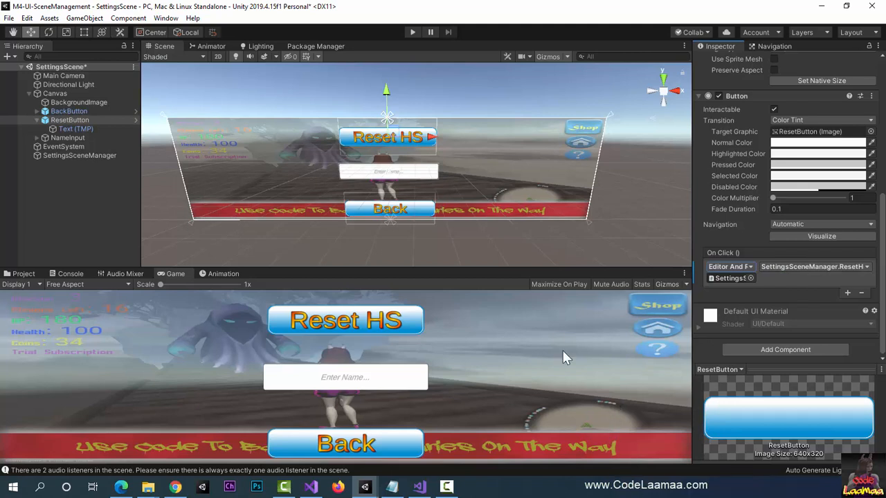
# Step: Save SettingsScene and open HomeScene from the project's Scenes folder
pyautogui.click(554, 333)
pyautogui.hotkey('ctrl', 's')
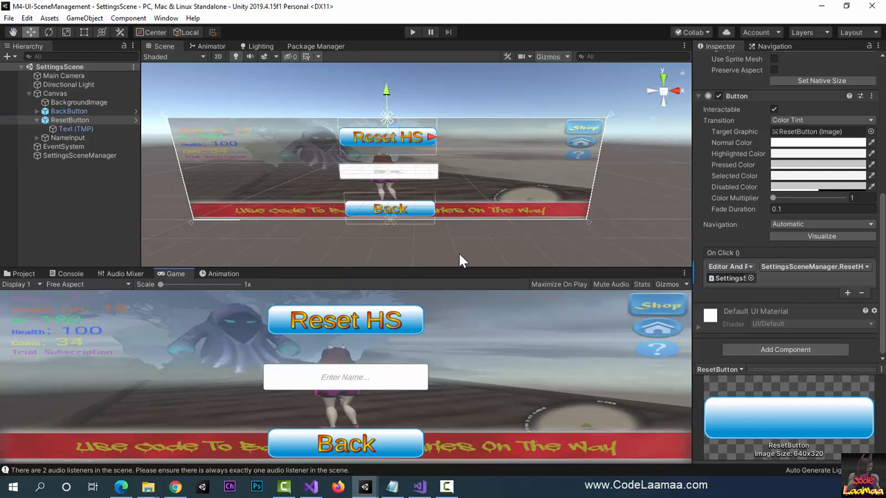
pyautogui.click(24, 274)
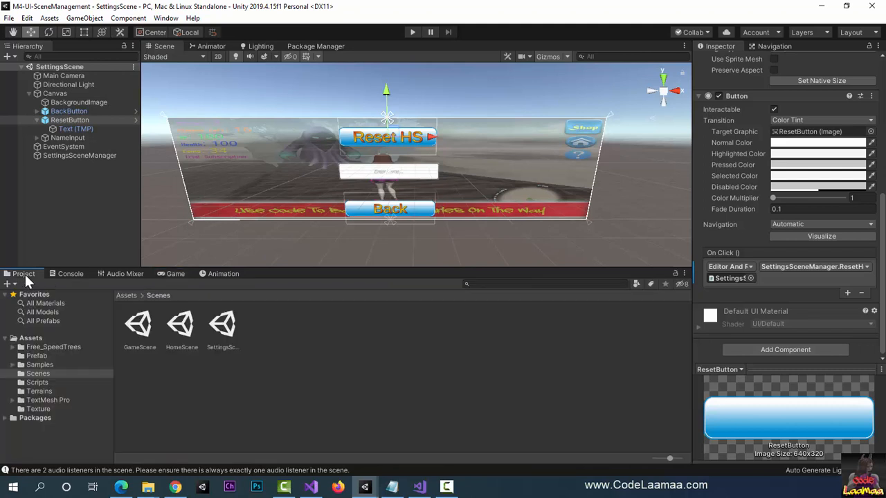
pyautogui.doubleClick(178, 331)
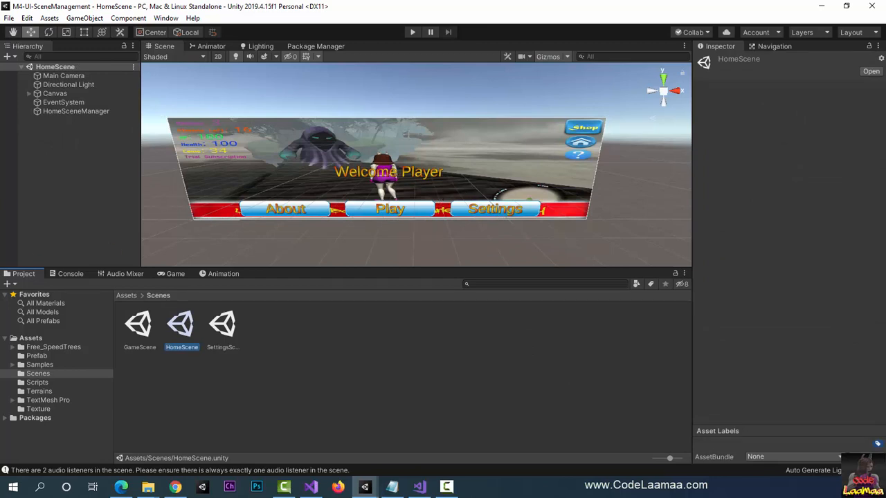
# Step: Switch to Visual Studio and add the directive using TMPro; below the other using lines in HomePageManager.cs
pyautogui.hotkey('alt', 'Tab')
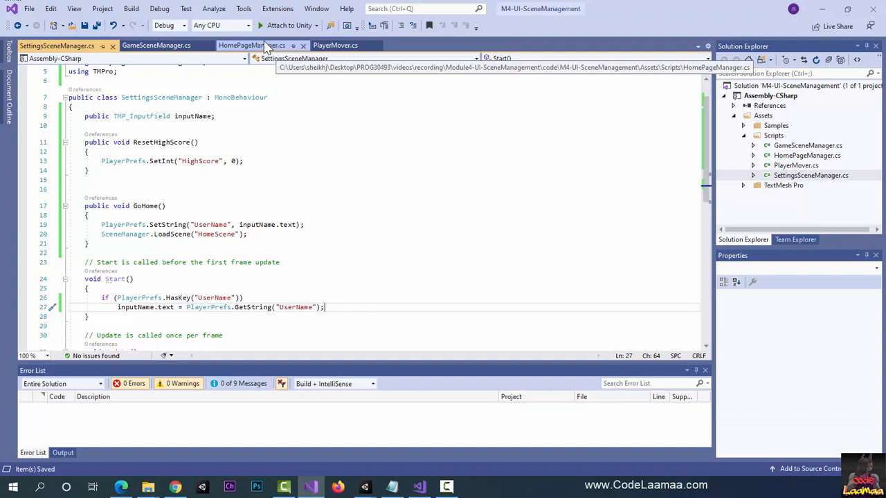
pyautogui.click(276, 46)
pyautogui.scroll(1, 158, 206)
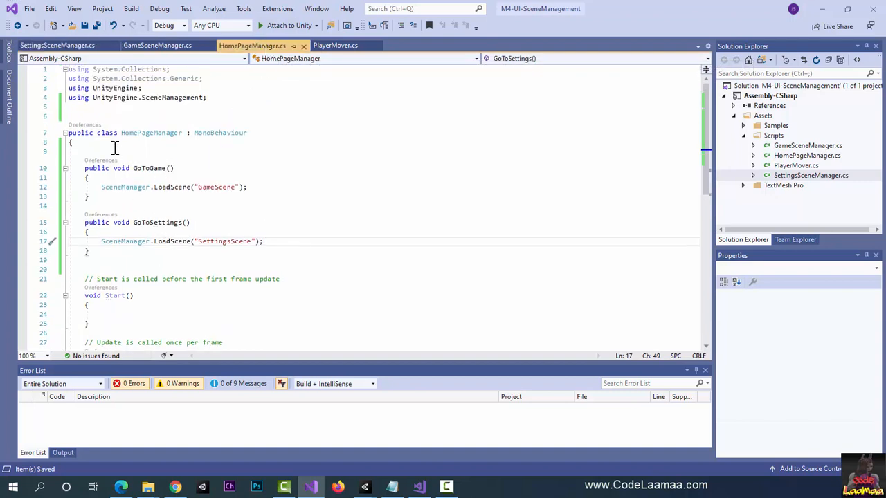
pyautogui.click(105, 109)
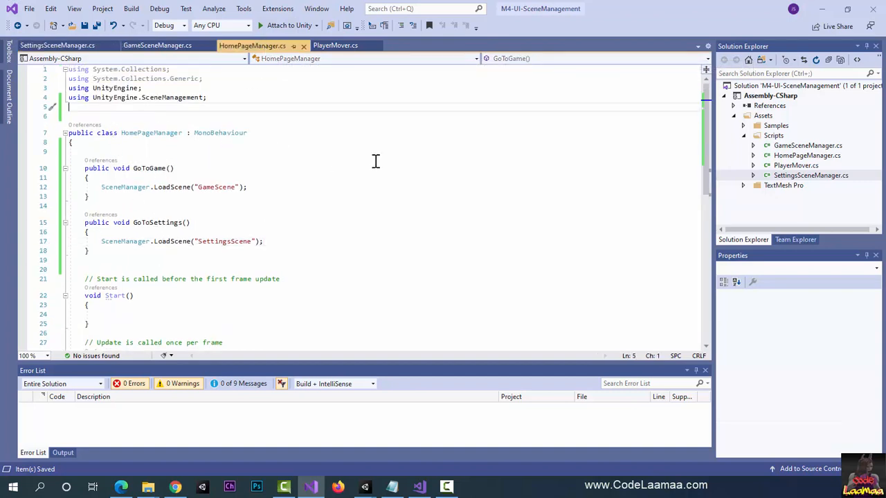
pyautogui.write('using TM')
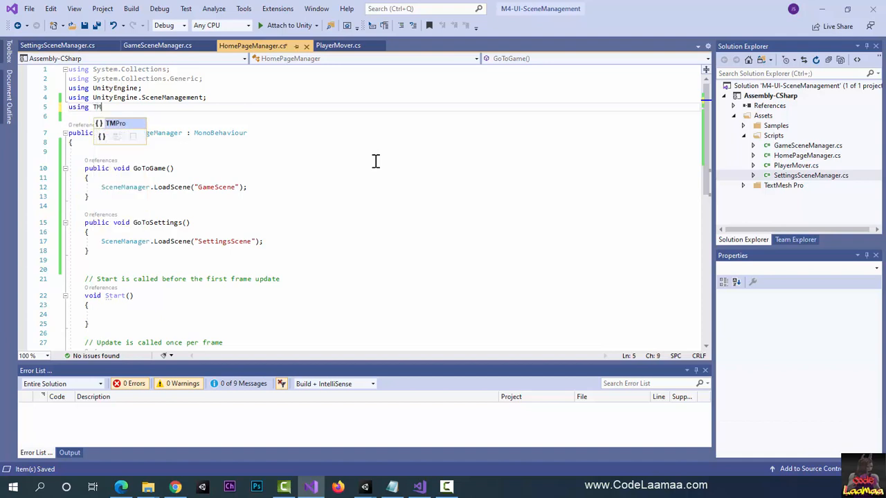
pyautogui.write('Pro;')
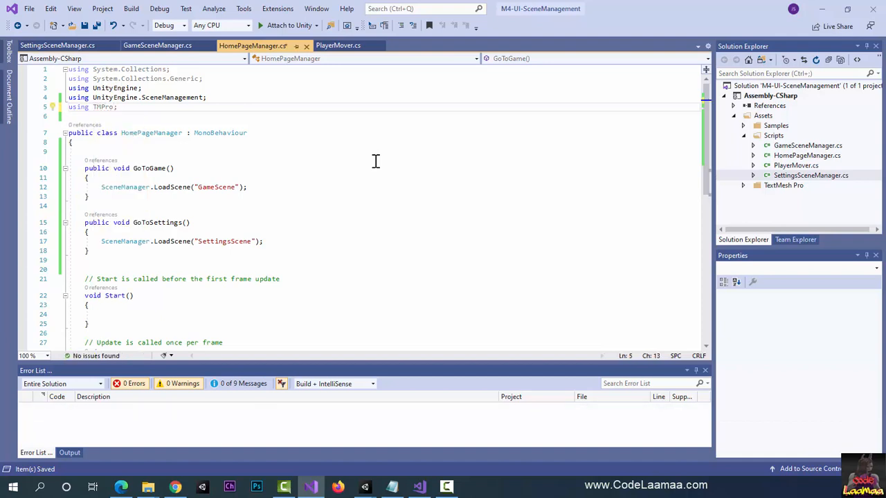
# Step: Declare the field public TMP_Text tmName; at the start of the HomePageManager class, leaving blank lines before GoToGame
pyautogui.click(182, 157)
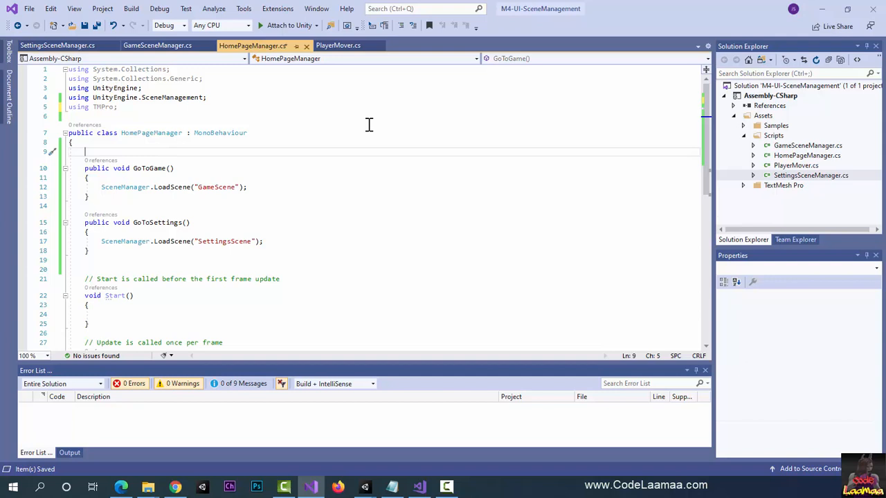
pyautogui.press('Return')
pyautogui.press('Return')
pyautogui.press('Up')
pyautogui.press('Up')
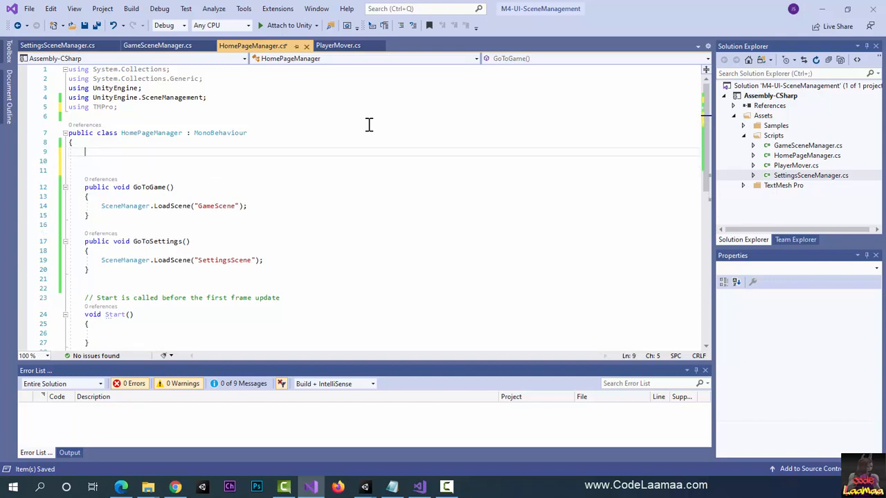
pyautogui.write('public ')
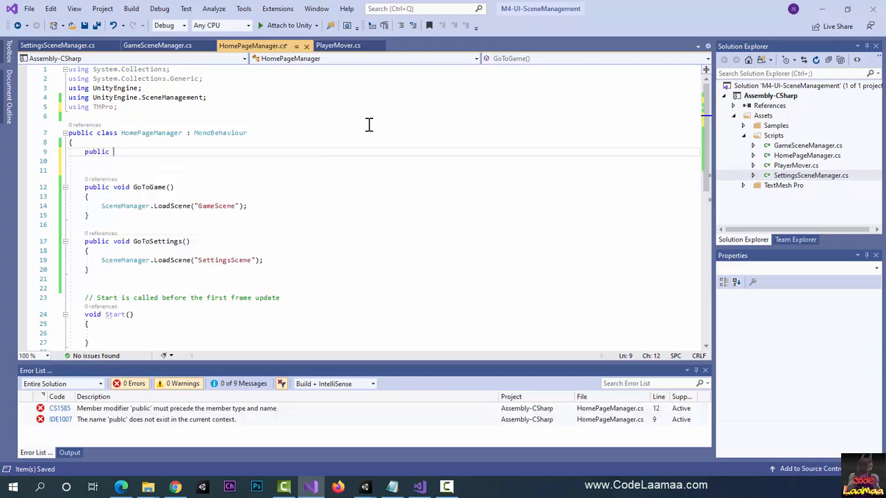
pyautogui.write('TMP_Text ')
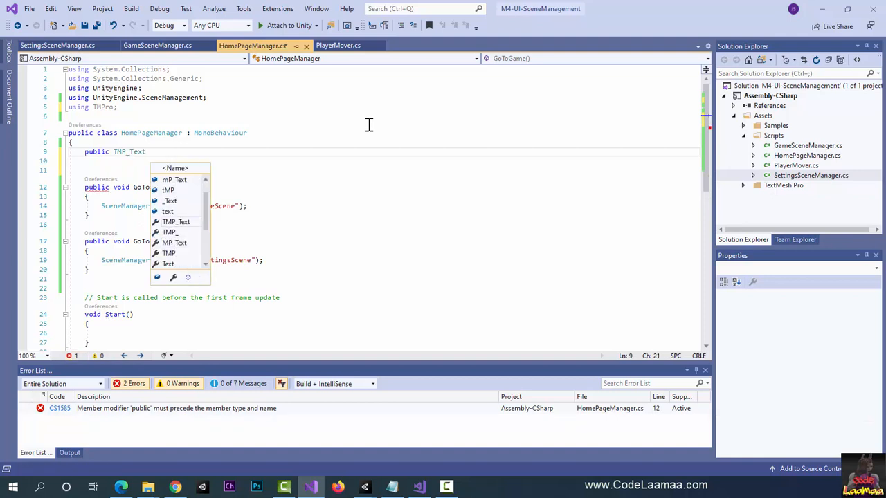
pyautogui.write('tmName;')
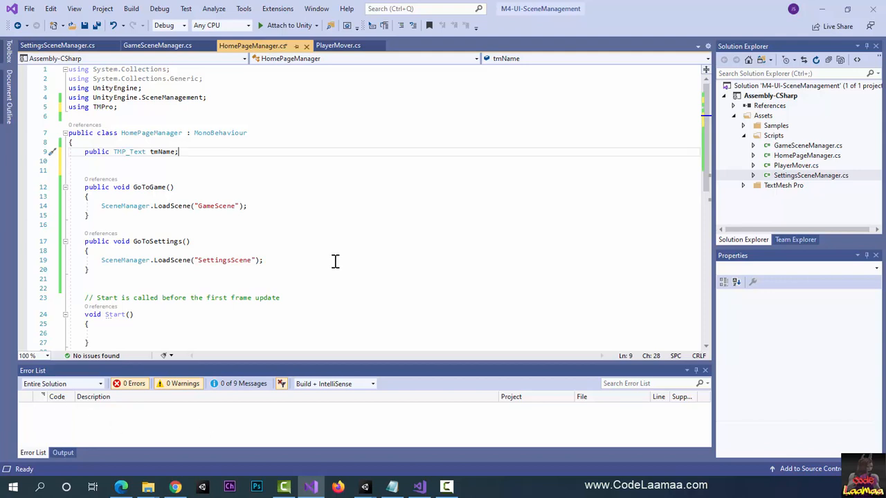
# Step: Begin an if statement in HomePageManager's Start method with the condition PlayerPrefs.HasKey("UserName")
pyautogui.scroll(-1, 335, 261)
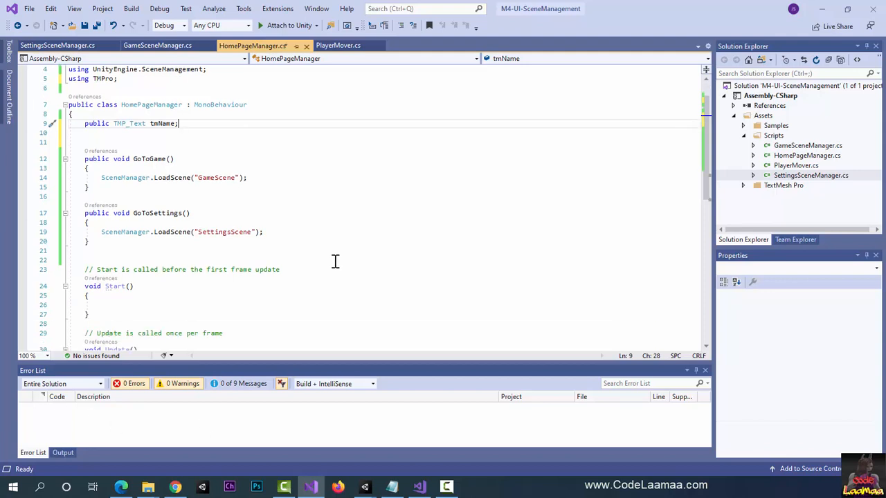
pyautogui.click(135, 305)
pyautogui.scroll(-1, 270, 299)
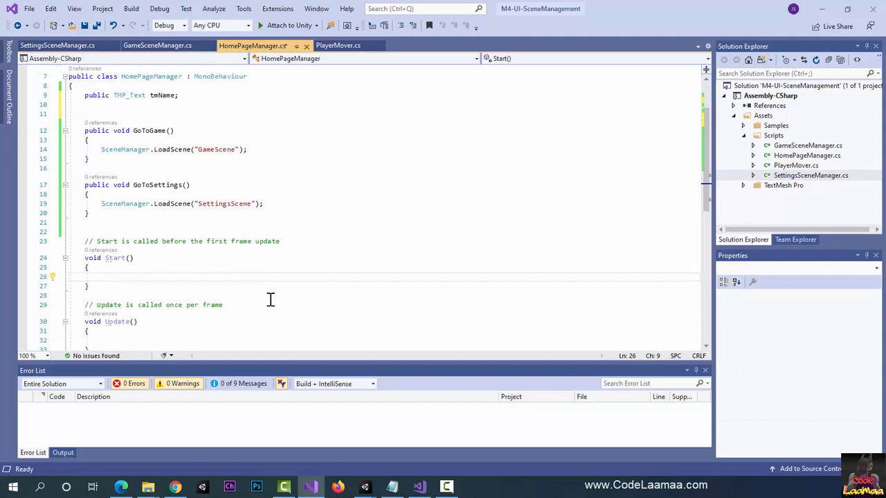
pyautogui.write('if(P')
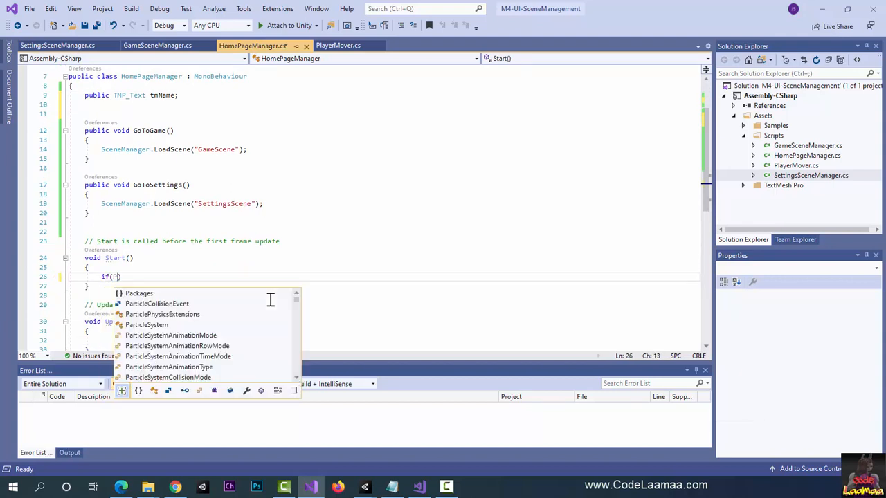
pyautogui.write('layer')
pyautogui.press('Tab')
pyautogui.write('.h')
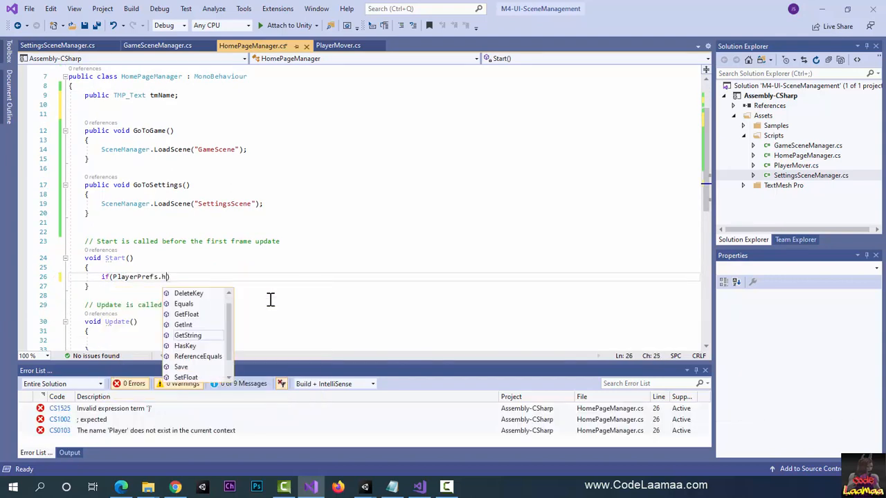
pyautogui.write('ask')
pyautogui.press('Tab')
pyautogui.write('(')
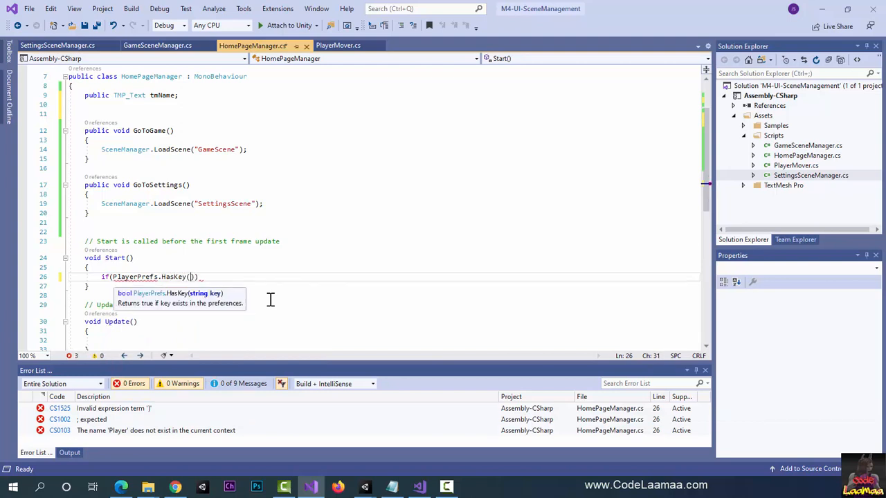
pyautogui.write('"')
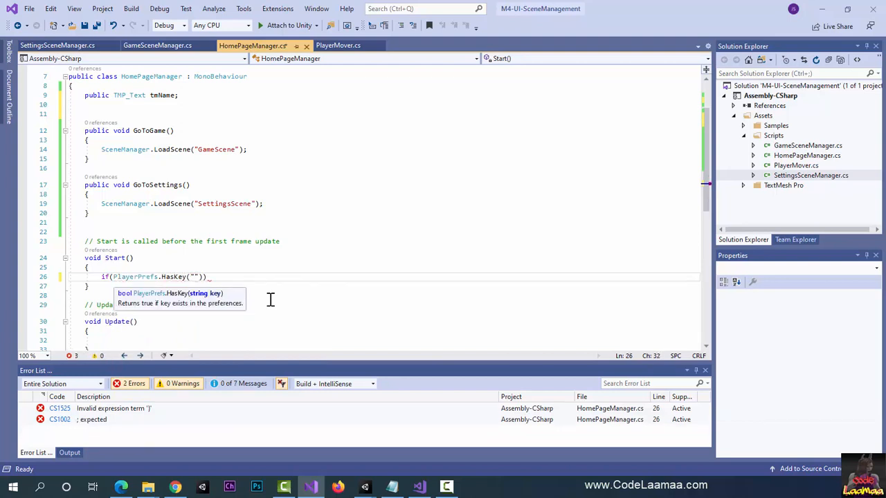
pyautogui.write('UserName')
pyautogui.press('End')
pyautogui.press('Return')
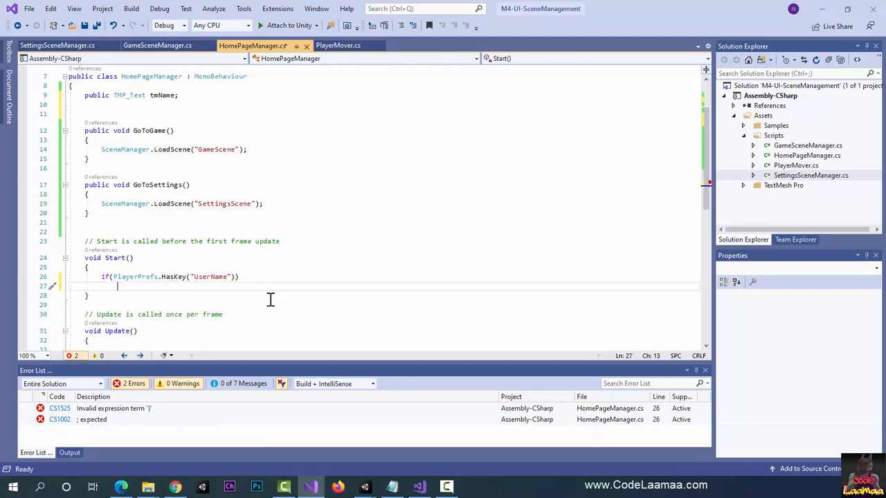
# Step: Begin the if body in HomePageManager's Start method by assigning the string "Welcome " to tmName.text
pyautogui.write('tmName.text =')
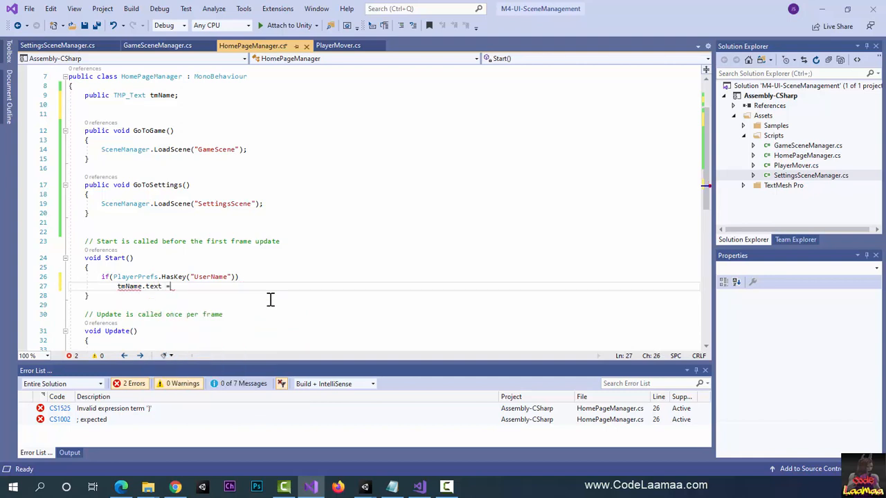
pyautogui.write(' "Welcome ')
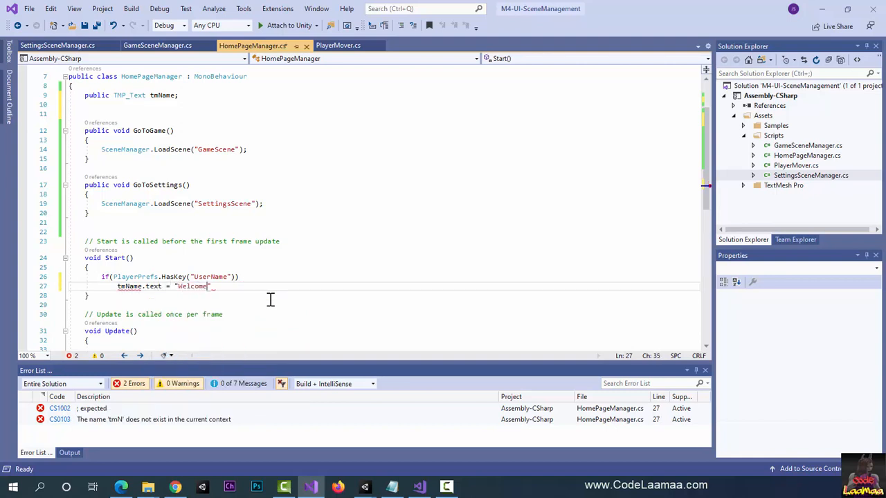
pyautogui.write('" ')
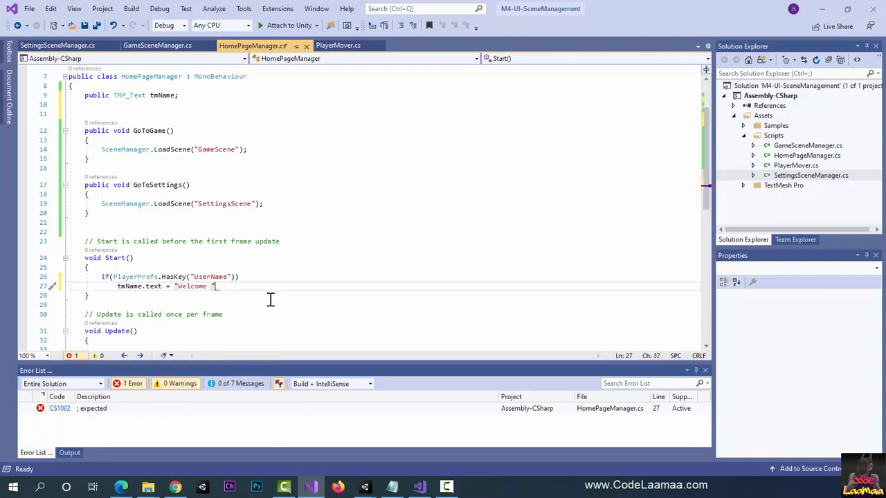
pyautogui.write('+ Play')
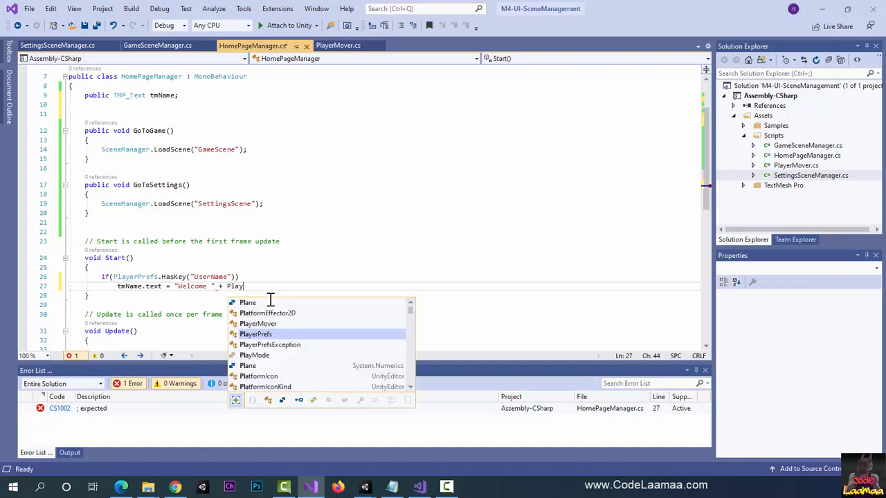
pyautogui.write('erPrefs.')
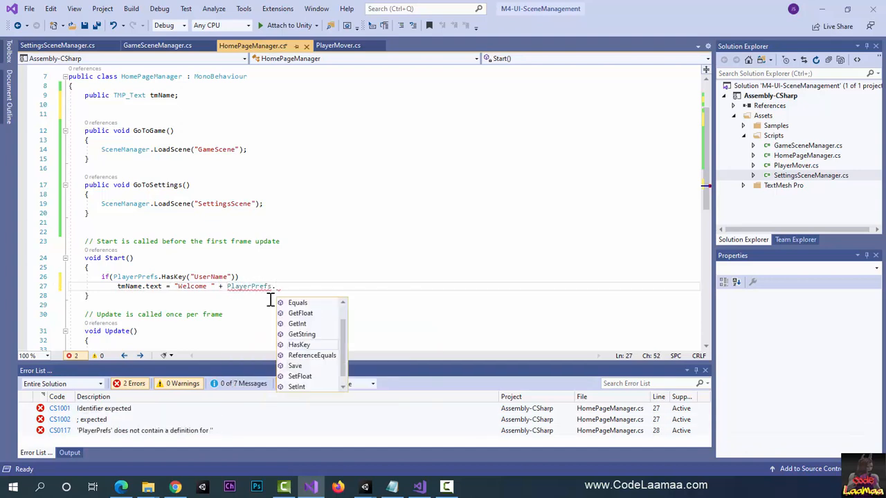
pyautogui.write('getS')
# Step: Complete the assignment with + PlayerPrefs.GetString("UserName"); and save HomePageManager.cs
pyautogui.press('Tab')
pyautogui.write('("')
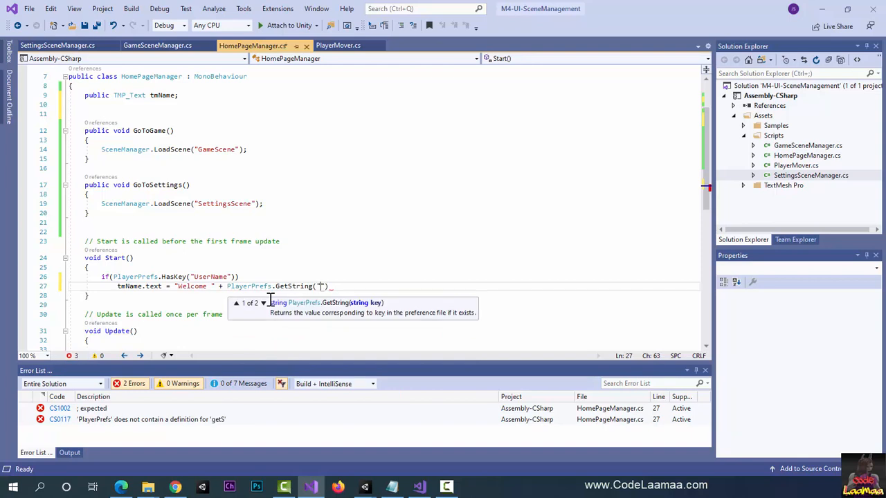
pyautogui.write('UserN')
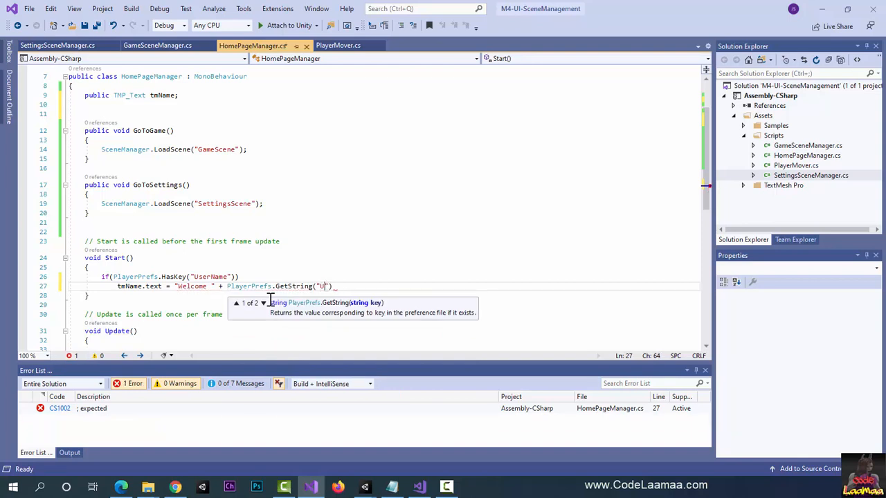
pyautogui.write('ame");')
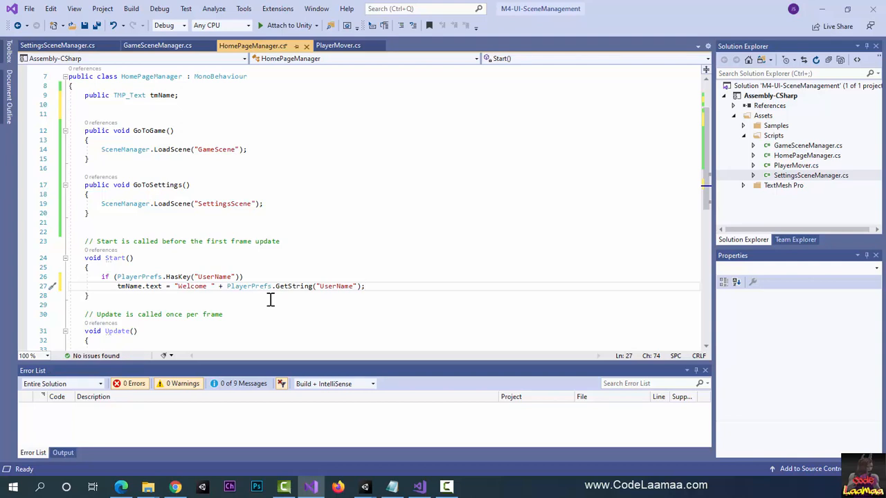
pyautogui.click(263, 241)
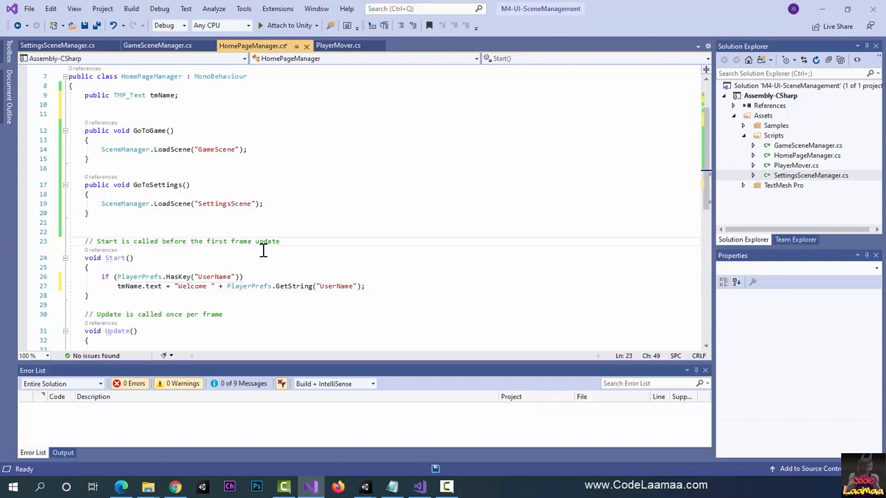
pyautogui.hotkey('ctrl', 's')
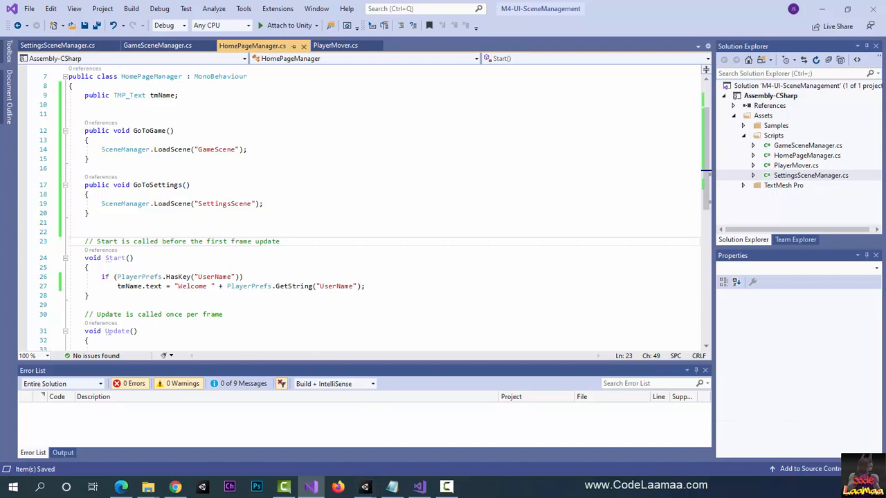
# Step: Switch to Unity, assign the Canvas's WelcomeText to HomeSceneManager's Tm Name field, and save HomeScene
pyautogui.click(364, 487)
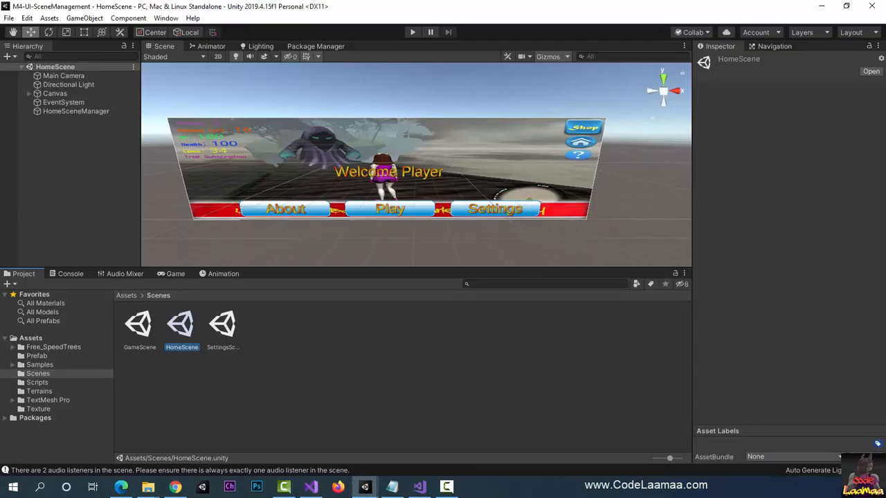
pyautogui.click(390, 262)
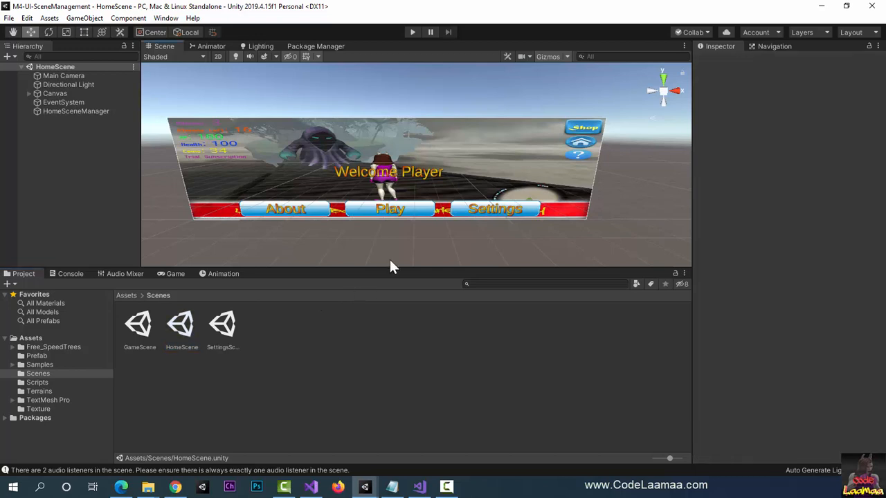
pyautogui.click(79, 111)
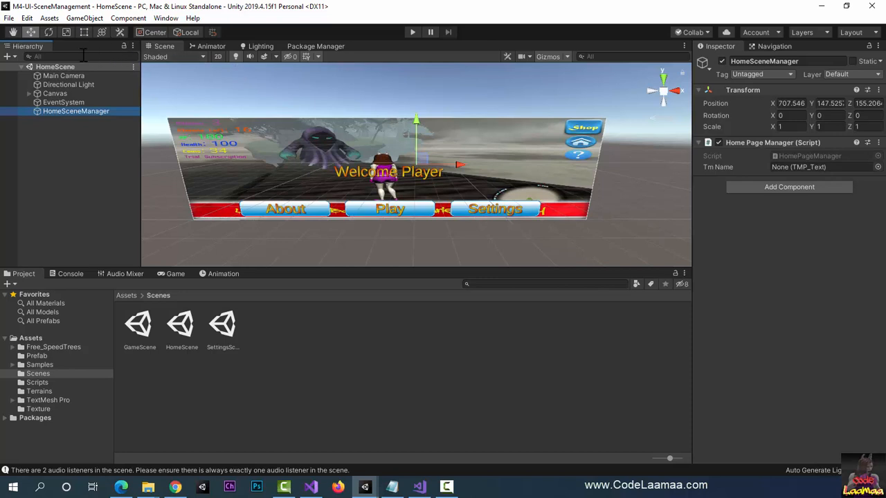
pyautogui.click(29, 94)
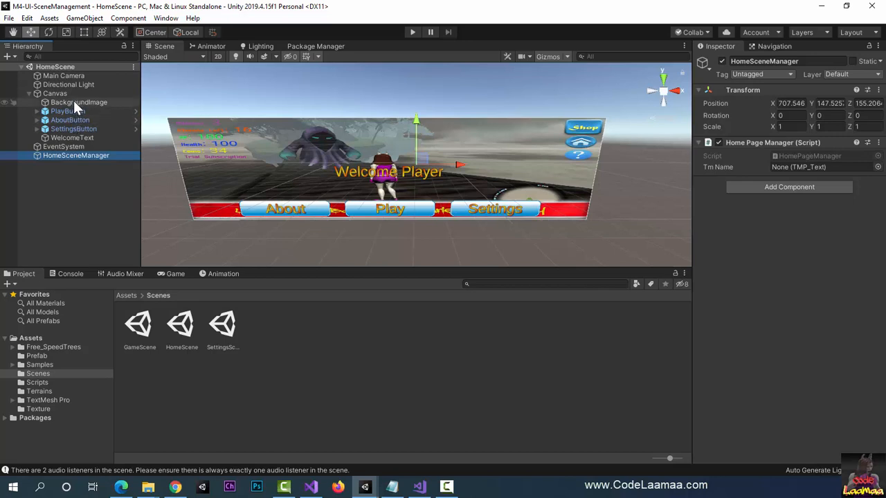
pyautogui.moveTo(68, 137); pyautogui.dragTo(795, 171)
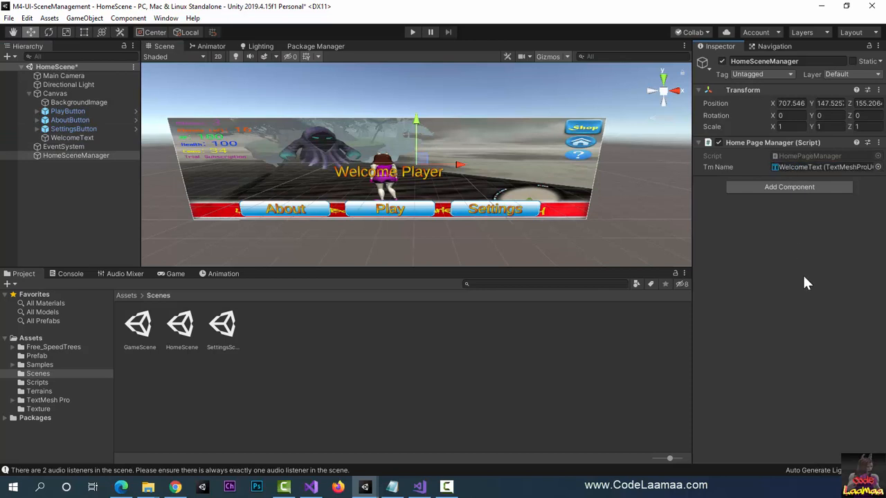
pyautogui.click(607, 339)
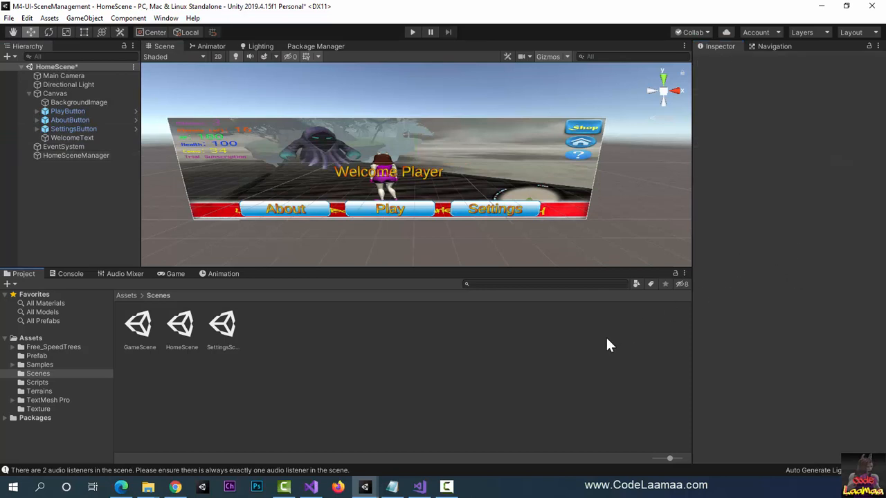
pyautogui.hotkey('ctrl', 's')
# Step: Run the game, enter a player's full name in the settings scene's name field, and return to the home scene
pyautogui.click(412, 32)
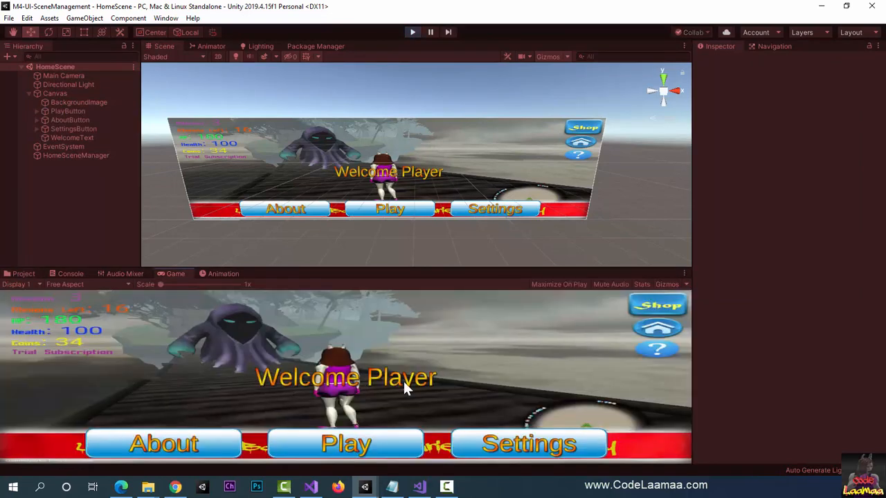
pyautogui.click(521, 444)
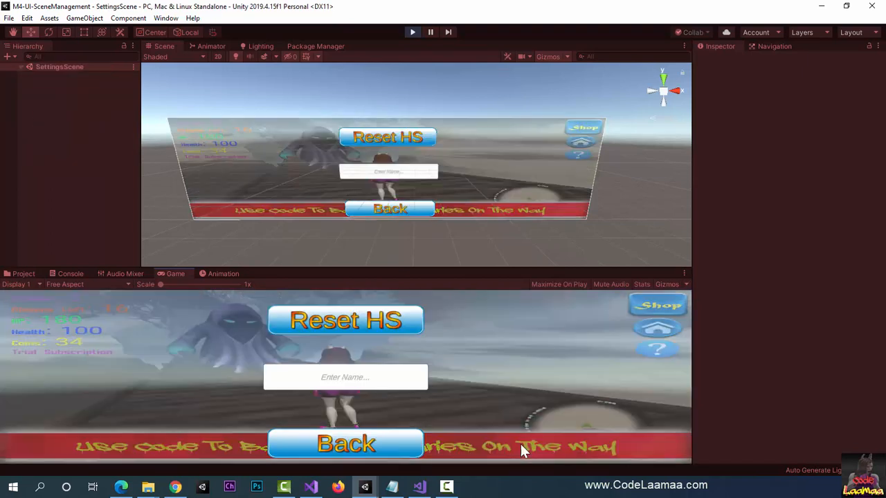
pyautogui.click(380, 377)
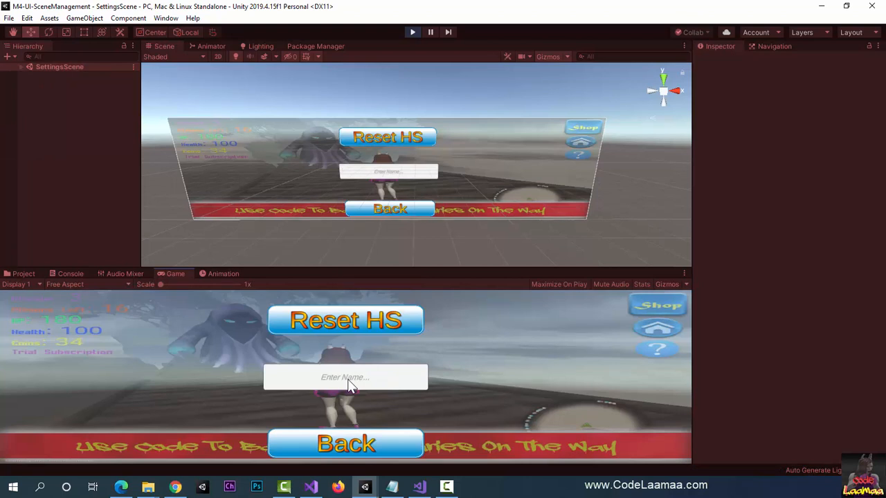
pyautogui.write('Jim Kirk')
pyautogui.click(352, 445)
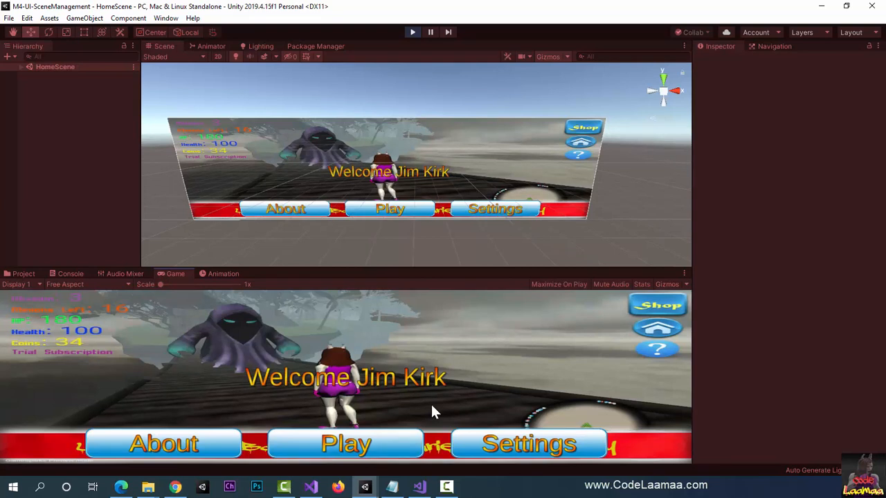
# Step: Revisit the settings scene to check the stored name, return to the home scene, and stop the game
pyautogui.click(499, 447)
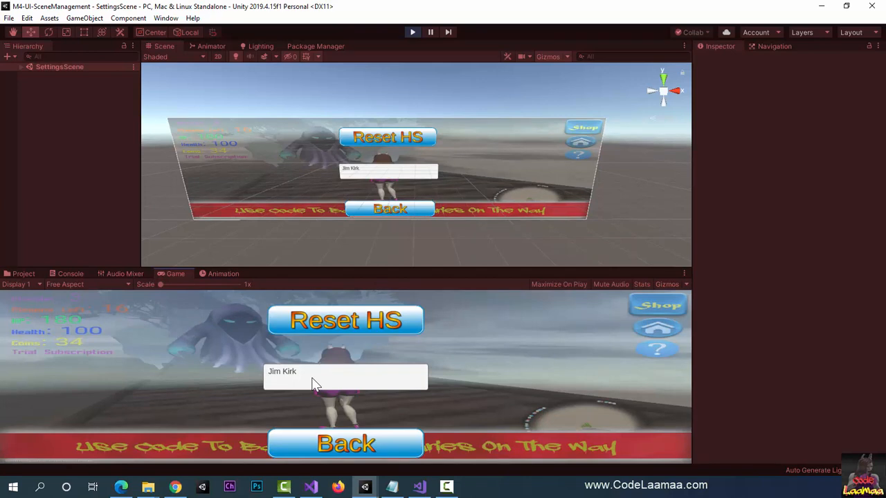
pyautogui.click(334, 445)
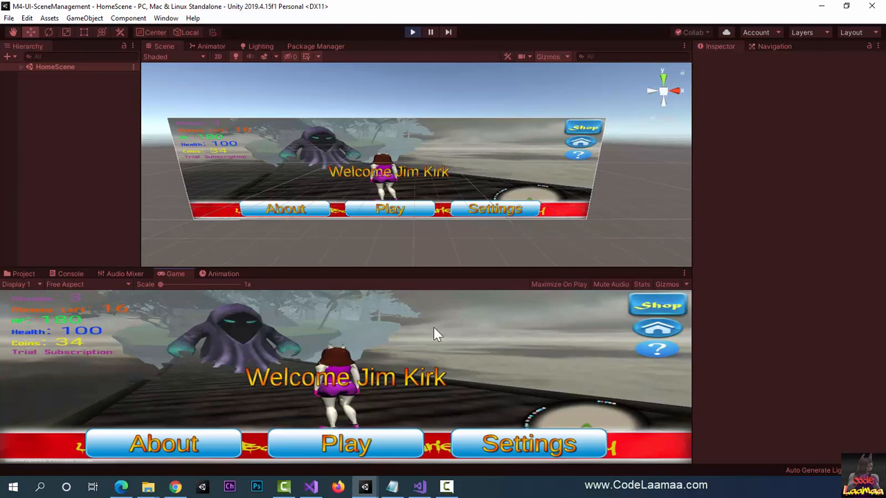
pyautogui.click(412, 31)
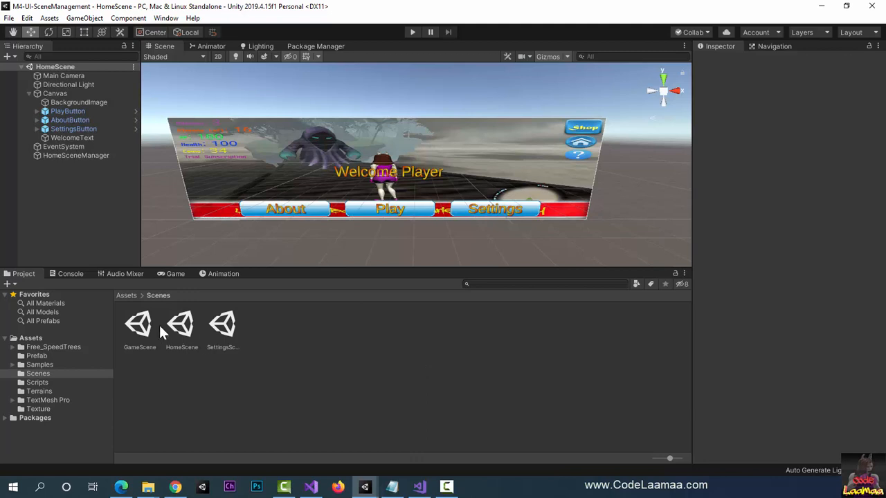
# Step: Open GameScene from the project's Scenes folder
pyautogui.click(135, 331)
pyautogui.doubleClick(135, 331)
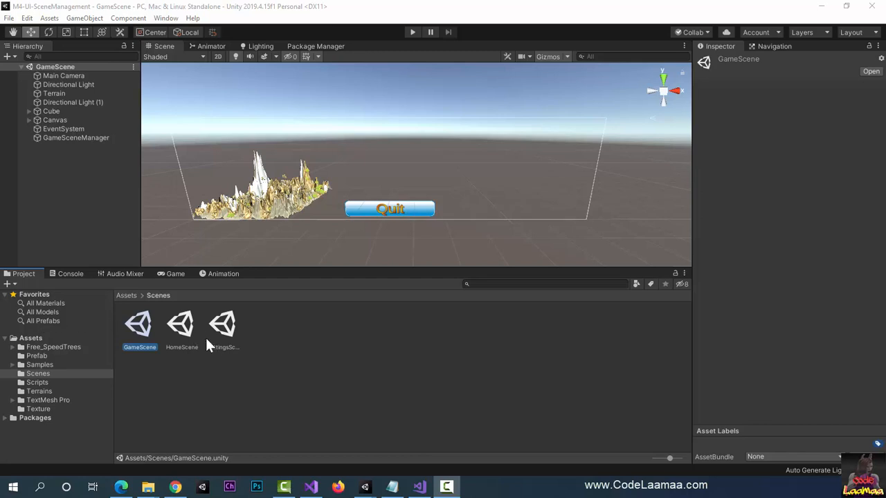
pyautogui.click(298, 374)
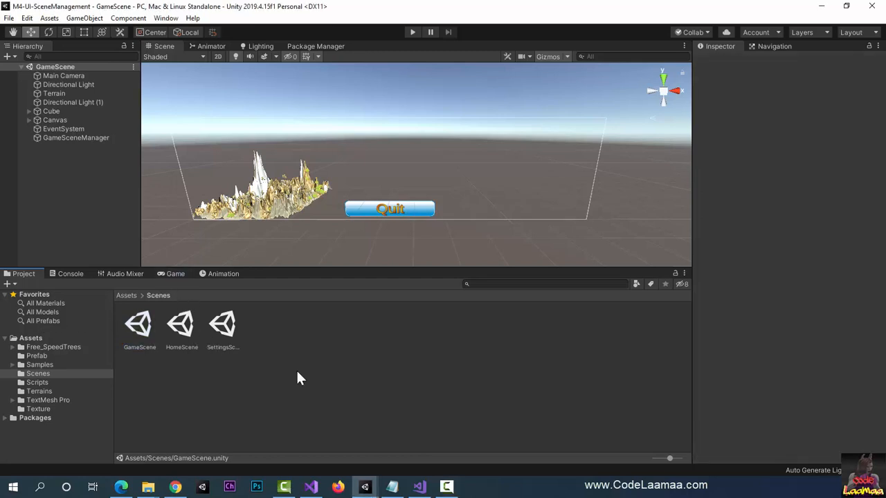
# Step: Show the Game view and add a TextMeshPro UI text object to GameScene's Canvas
pyautogui.click(170, 277)
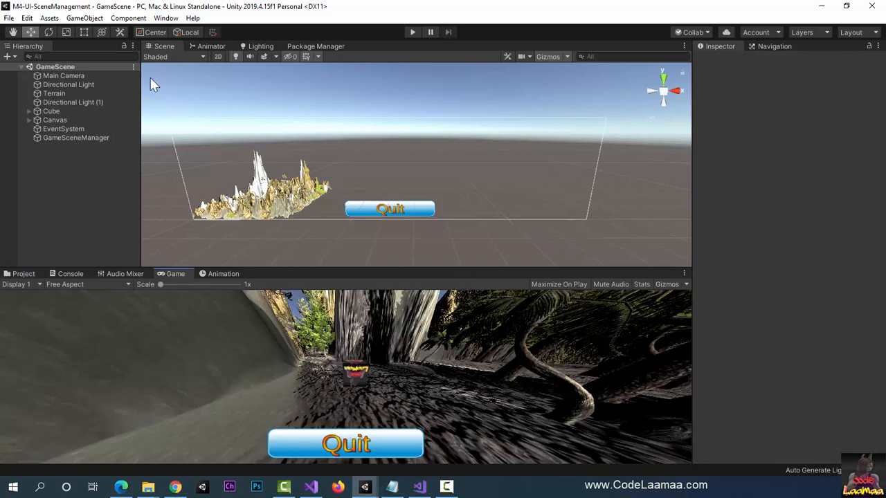
pyautogui.click(93, 20)
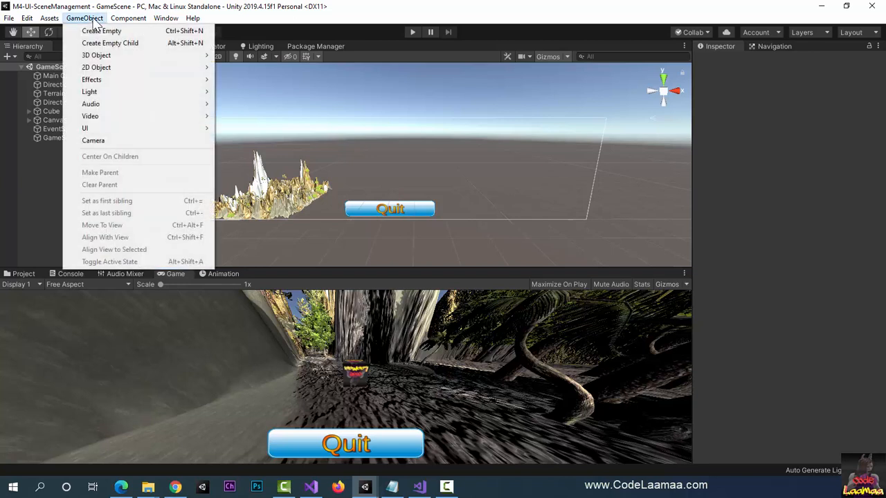
pyautogui.moveTo(140, 128)
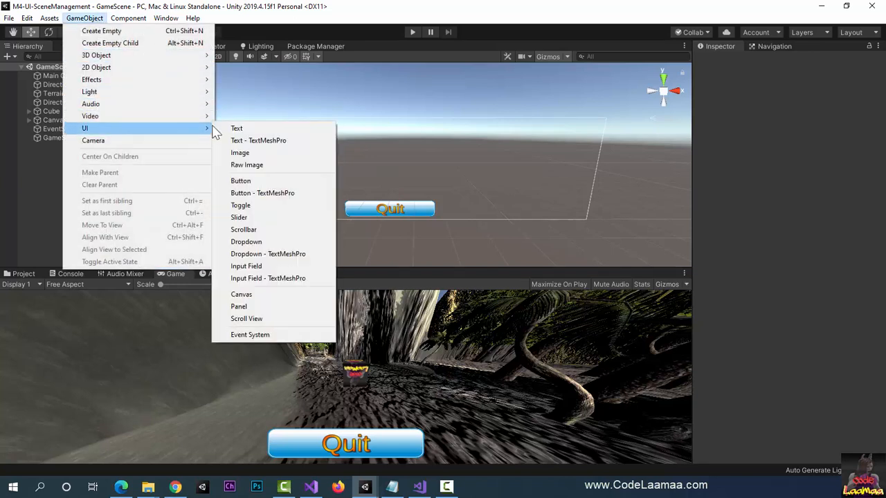
pyautogui.click(270, 142)
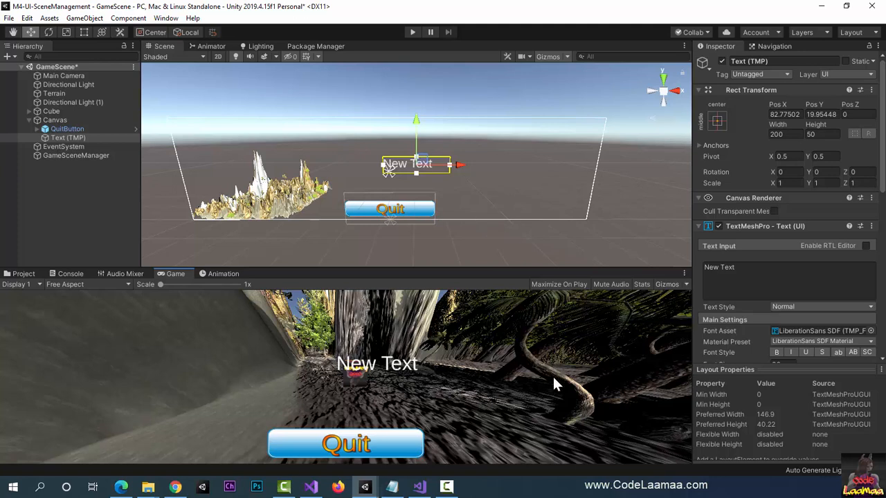
# Step: Anchor the new TextMeshPro text to the canvas's top-left corner and move it to that position
pyautogui.click(718, 121)
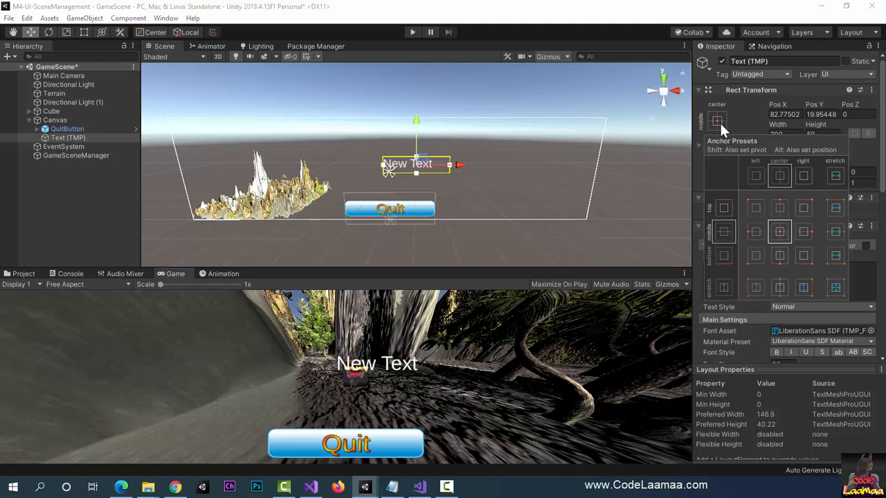
pyautogui.click(756, 209)
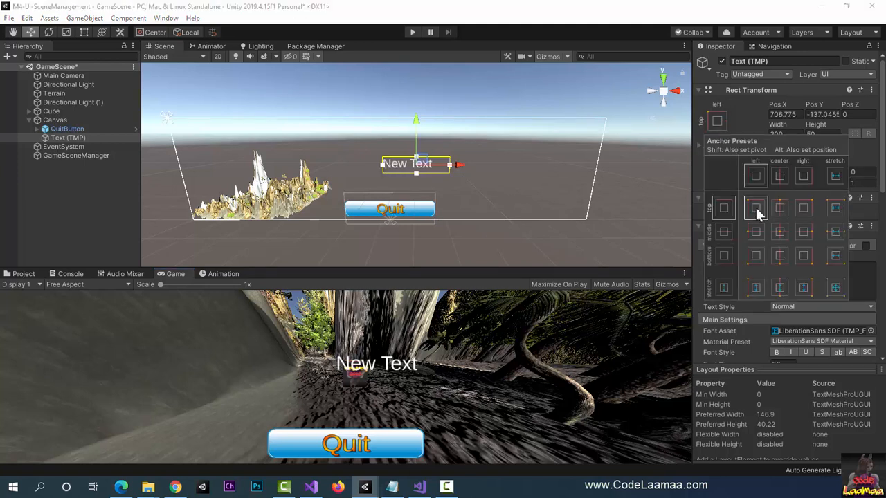
pyautogui.keyDown('alt'); pyautogui.click(756, 208); pyautogui.keyUp('alt')
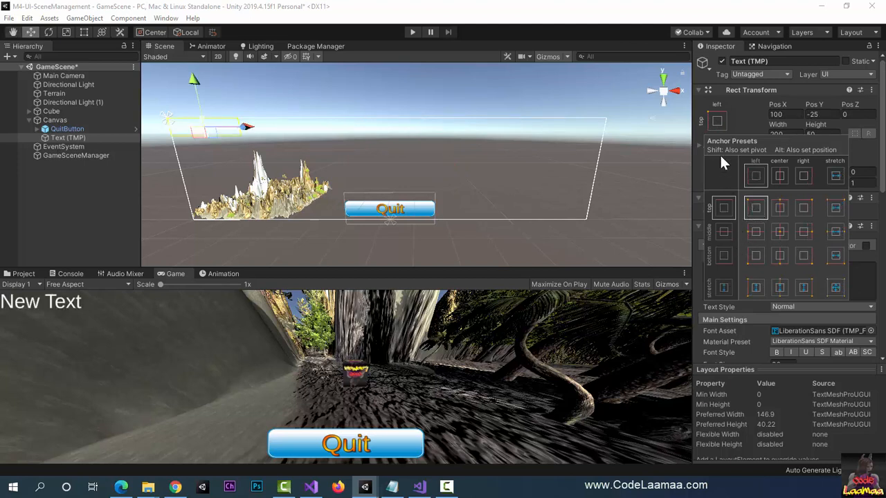
pyautogui.click(721, 117)
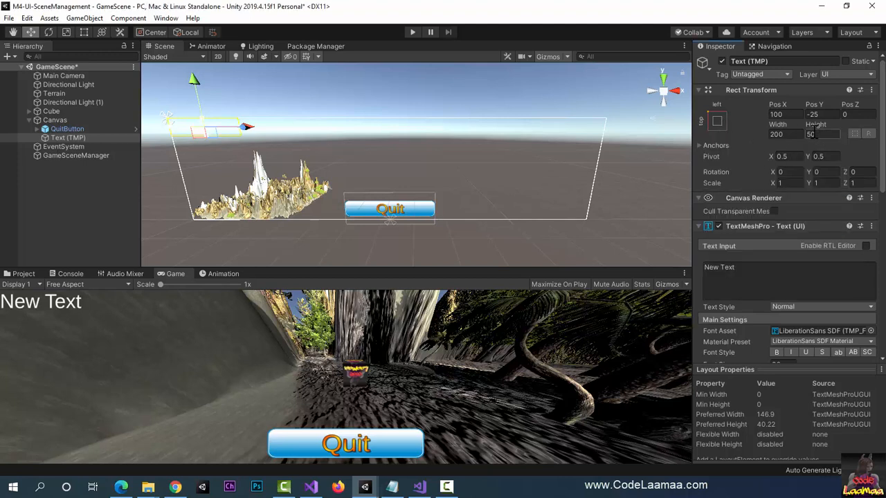
# Step: Set the new text object's width to 300
pyautogui.click(792, 137)
pyautogui.write('300')
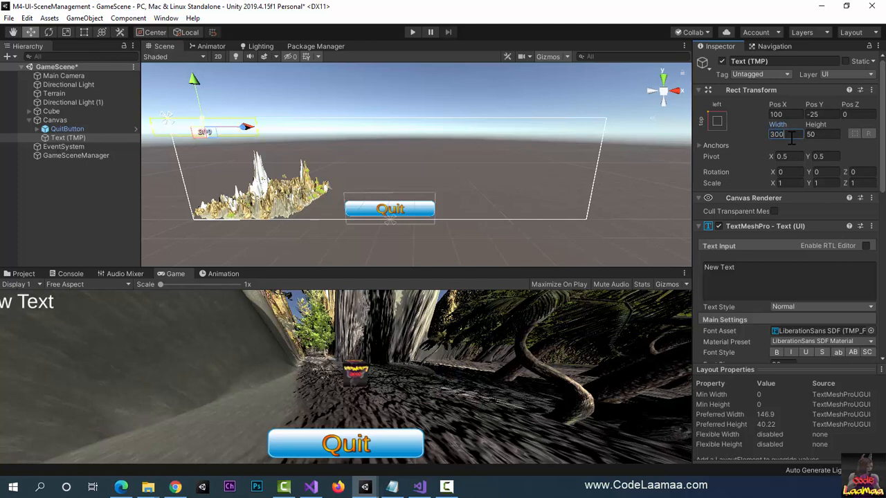
pyautogui.press('Tab')
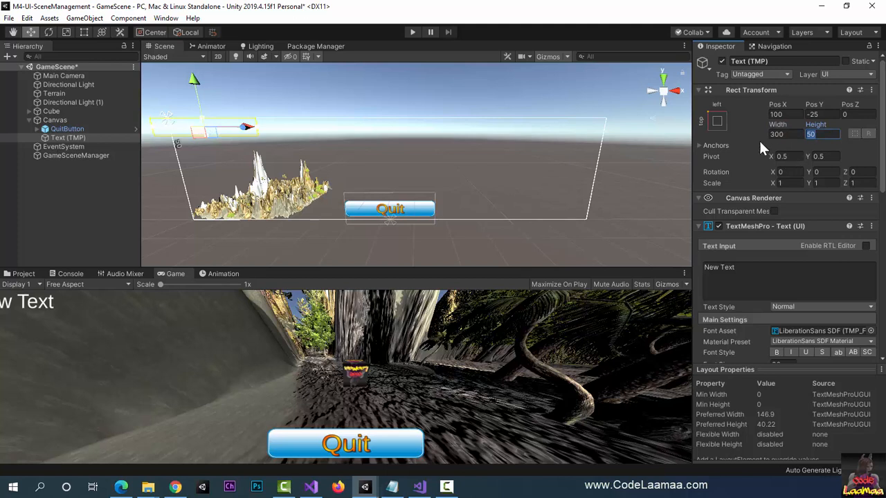
# Step: Reposition the widened text object flush with the canvas's top-left corner using the top-left anchor preset
pyautogui.click(717, 121)
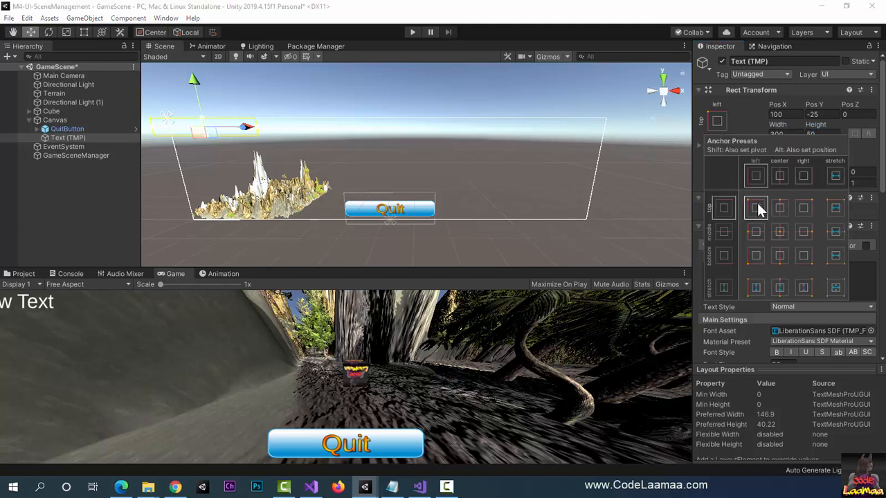
pyautogui.hotkey('shift', 'alt')
pyautogui.keyDown('alt'); pyautogui.click(758, 205); pyautogui.keyUp('alt')
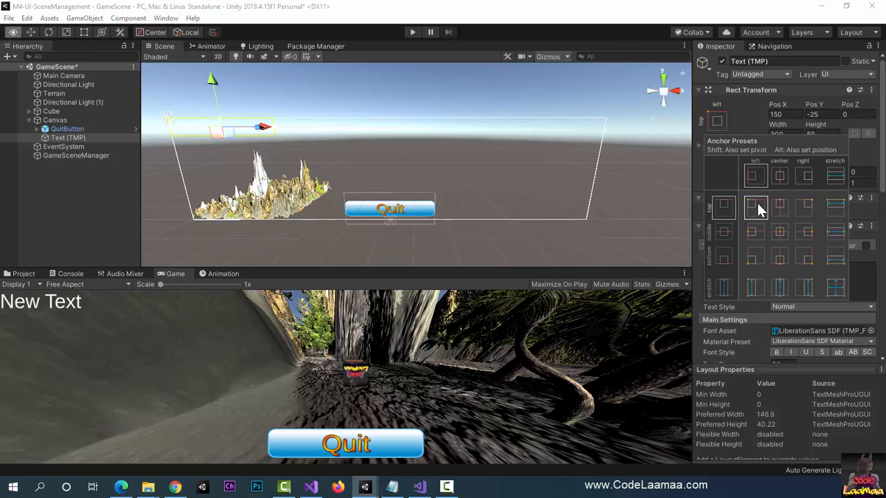
pyautogui.click(719, 120)
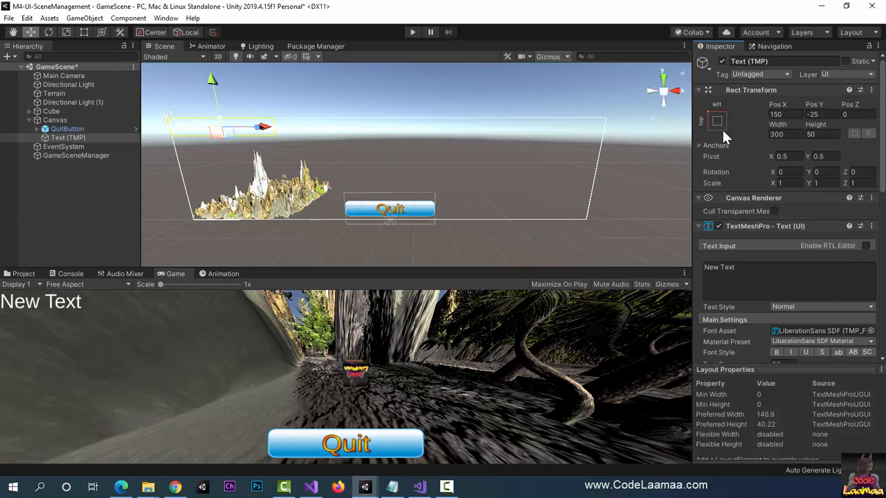
# Step: Replace the text object's content with "Score:" and enable automatic font sizing
pyautogui.doubleClick(744, 267)
pyautogui.press('BackSpace')
pyautogui.press('BackSpace')
pyautogui.press('BackSpace')
pyautogui.press('BackSpace')
pyautogui.press('BackSpace')
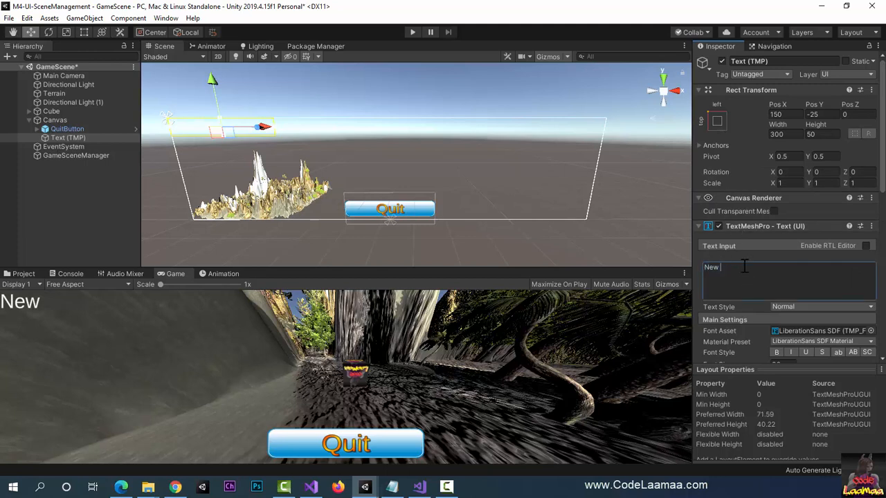
pyautogui.write('Score:')
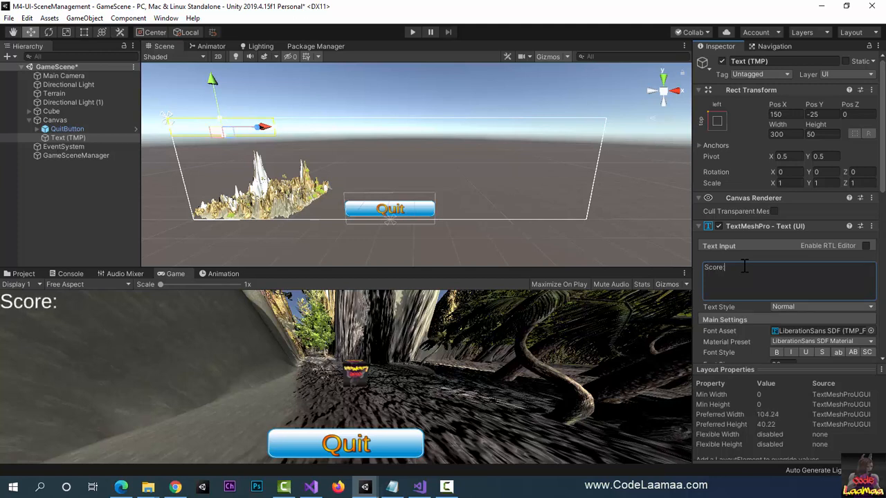
pyautogui.scroll(-3, 743, 333)
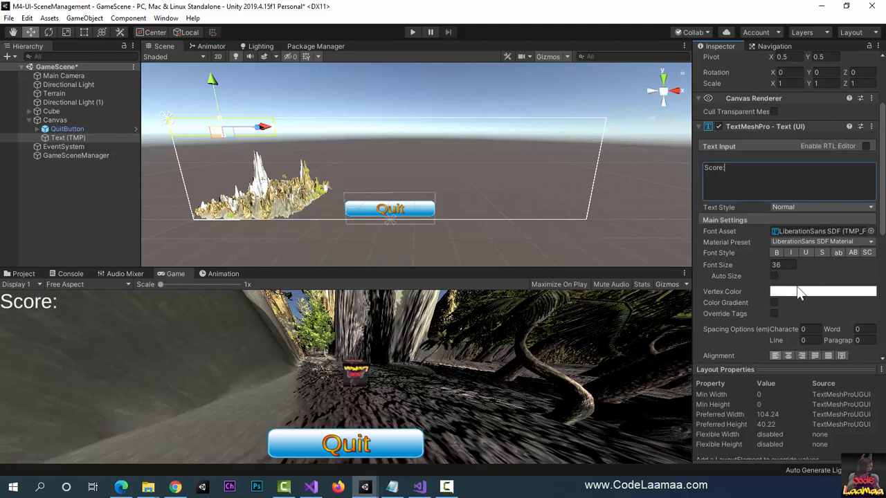
pyautogui.click(775, 277)
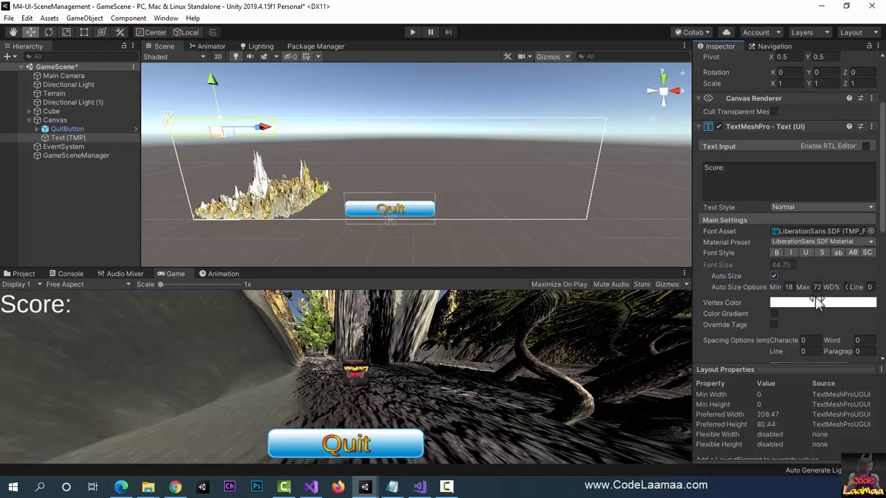
# Step: Set the score text's vertex color to yellow and apply the LiberationSans SDF - Drop Shadow material preset
pyautogui.click(816, 302)
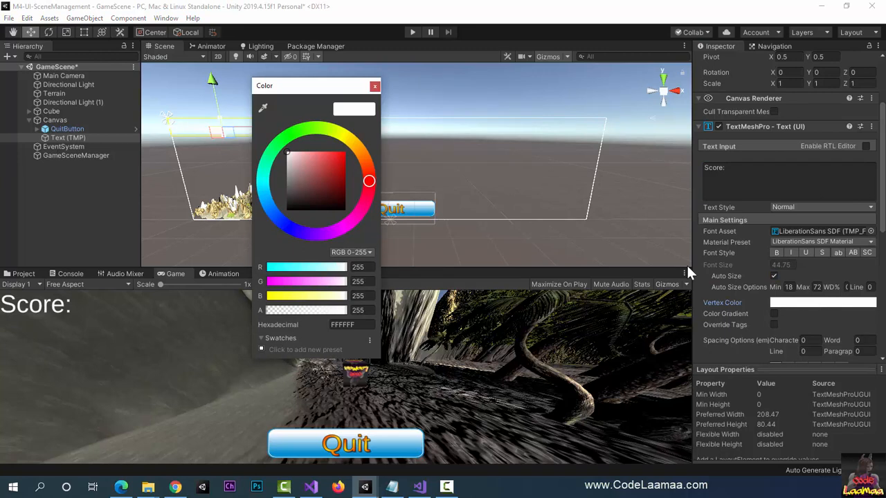
pyautogui.click(352, 139)
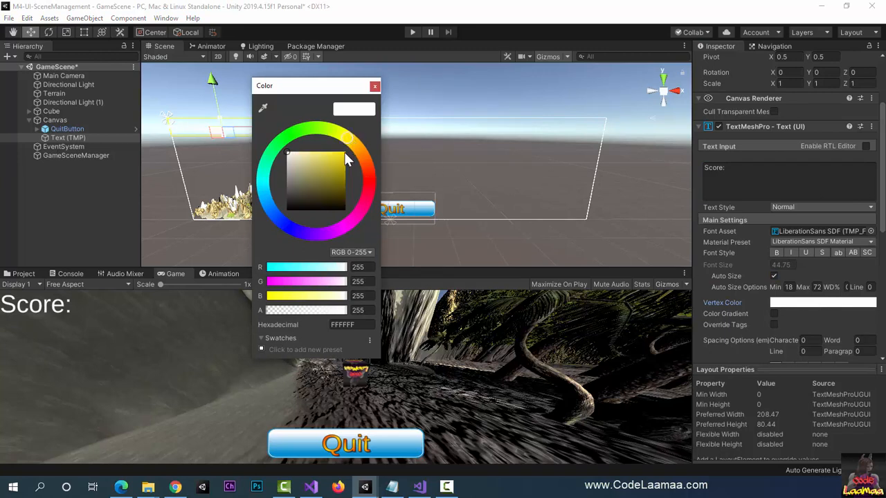
pyautogui.click(344, 153)
pyautogui.click(375, 86)
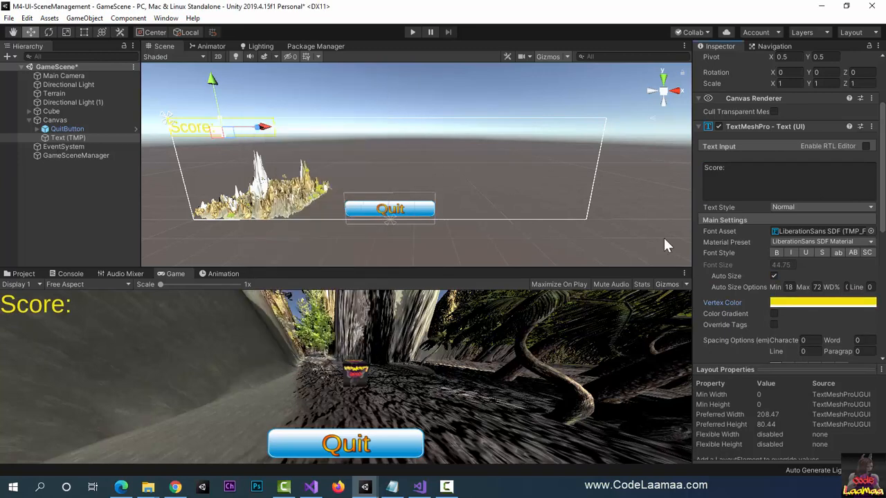
pyautogui.click(819, 241)
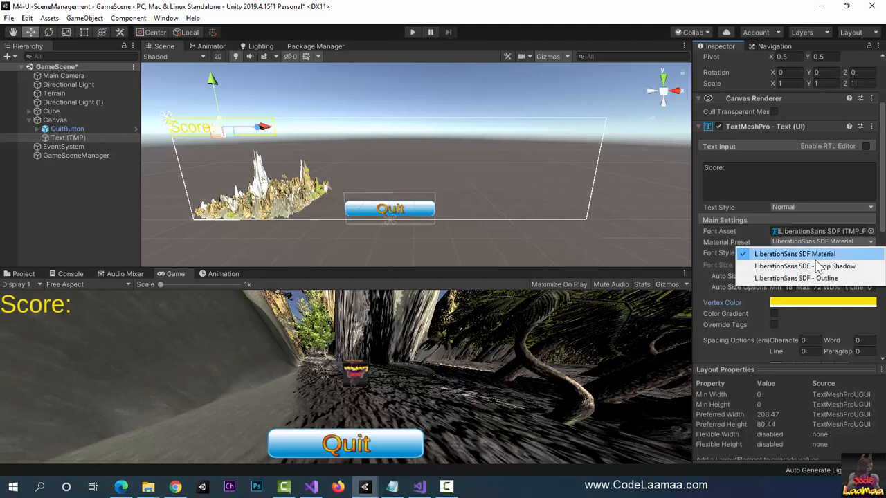
pyautogui.click(815, 266)
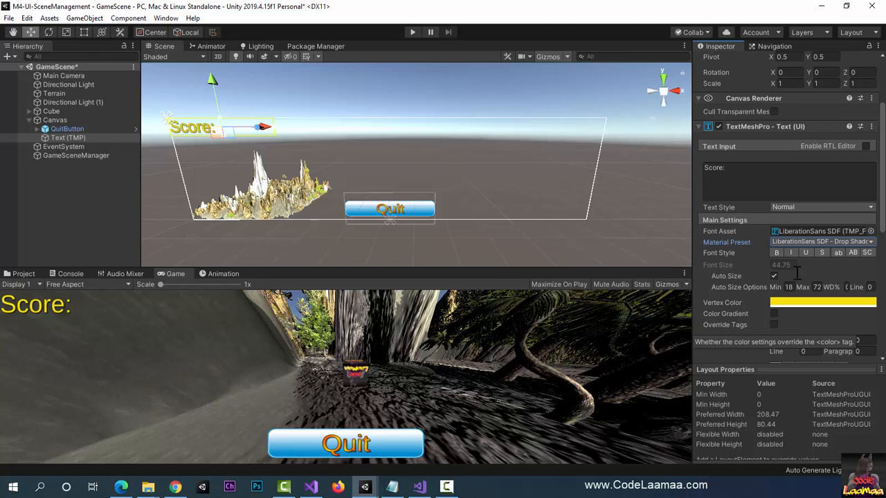
# Step: Rename the Text (TMP) object as ScoreText
pyautogui.scroll(3, 786, 256)
pyautogui.click(786, 61)
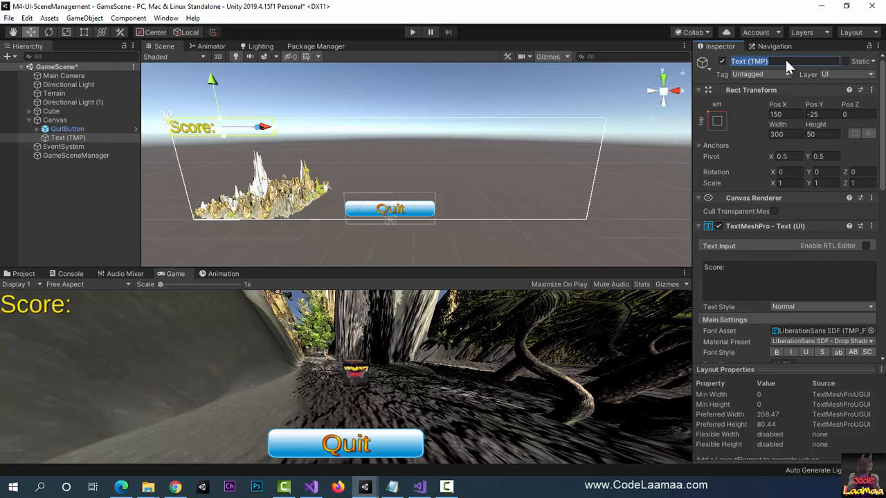
pyautogui.write('ScoreText')
pyautogui.press('Return')
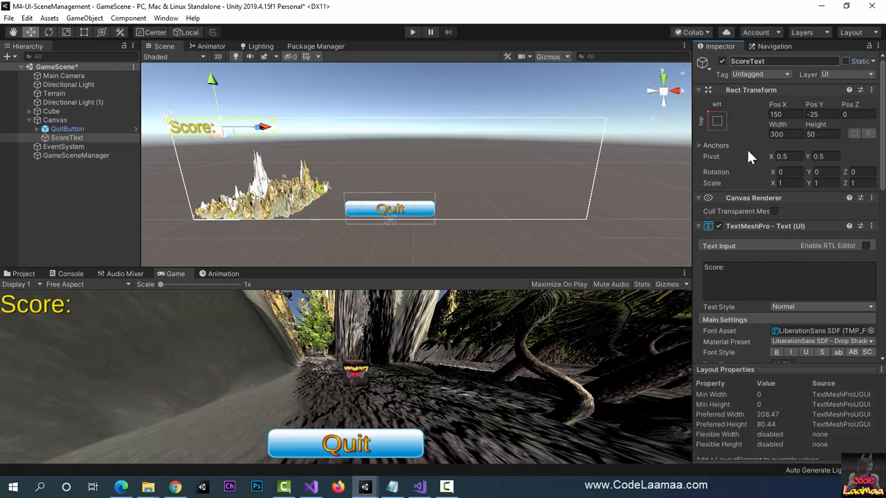
# Step: Duplicate ScoreText and rename the copy as TimeText
pyautogui.click(46, 137)
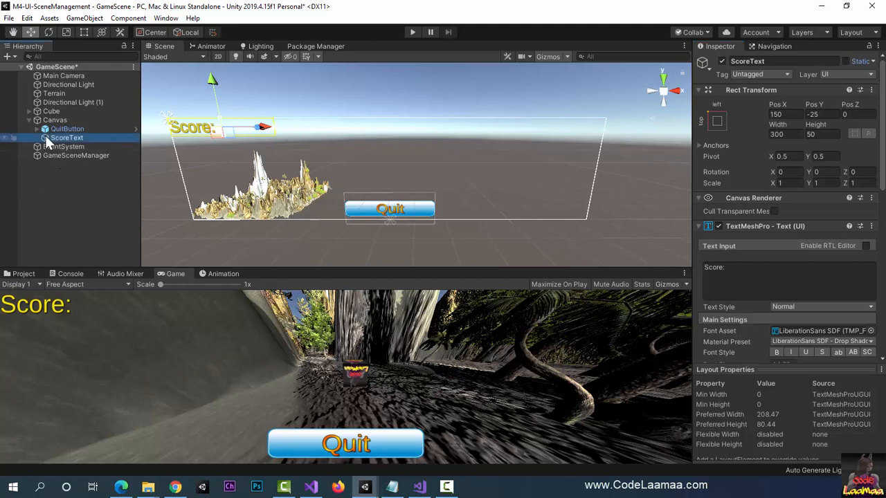
pyautogui.hotkey('ctrl', 'd')
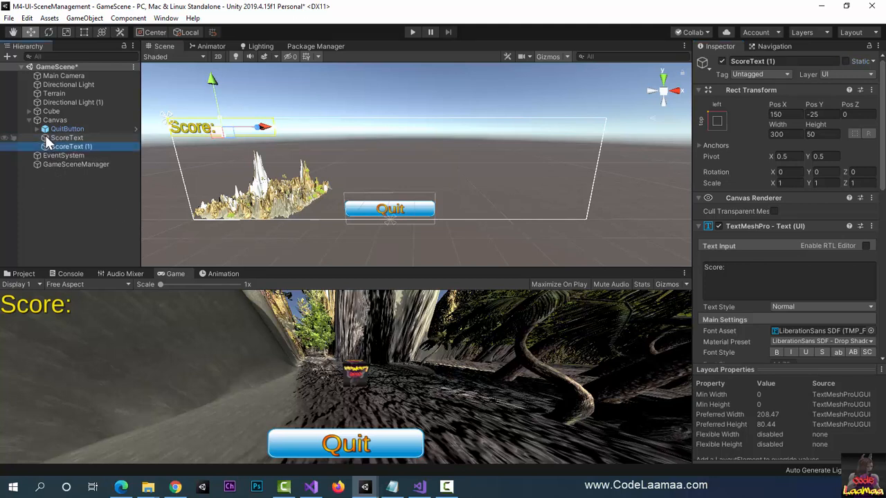
pyautogui.click(812, 61)
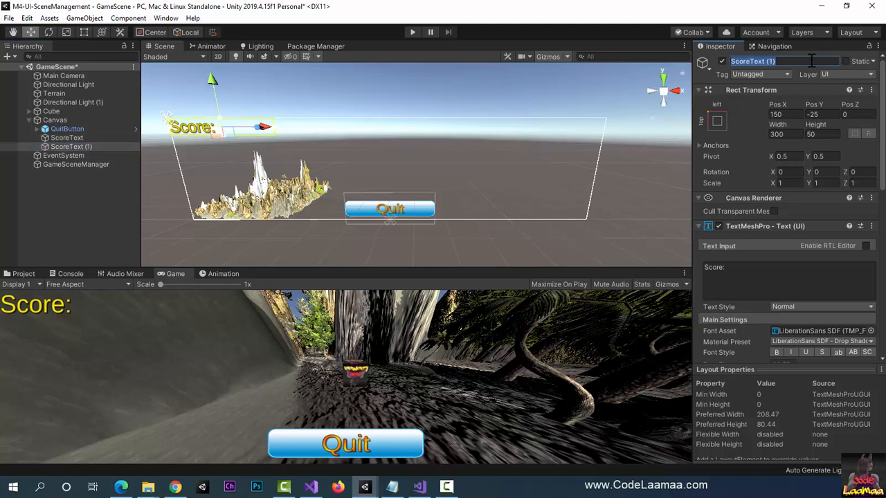
pyautogui.write('TimeLa')
pyautogui.press('BackSpace')
pyautogui.press('BackSpace')
pyautogui.write('Text')
pyautogui.press('Return')
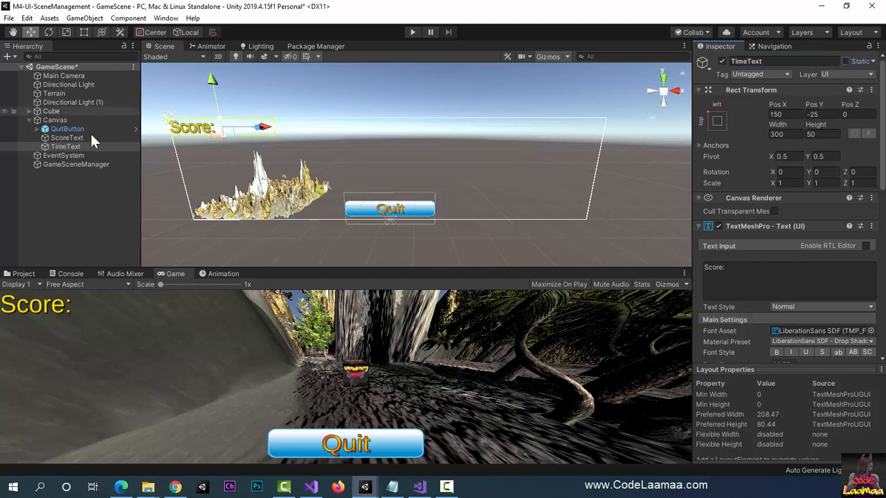
# Step: Anchor TimeText to the canvas's top-right corner and move it to that position
pyautogui.click(720, 120)
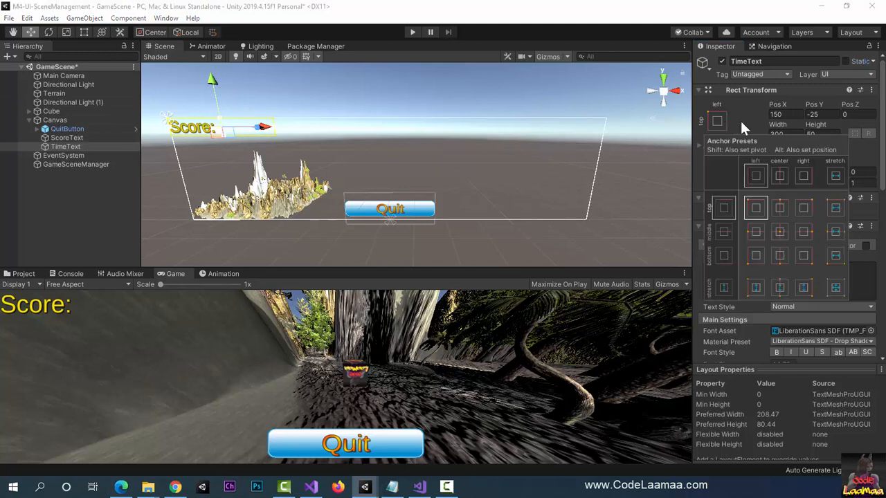
pyautogui.click(805, 208)
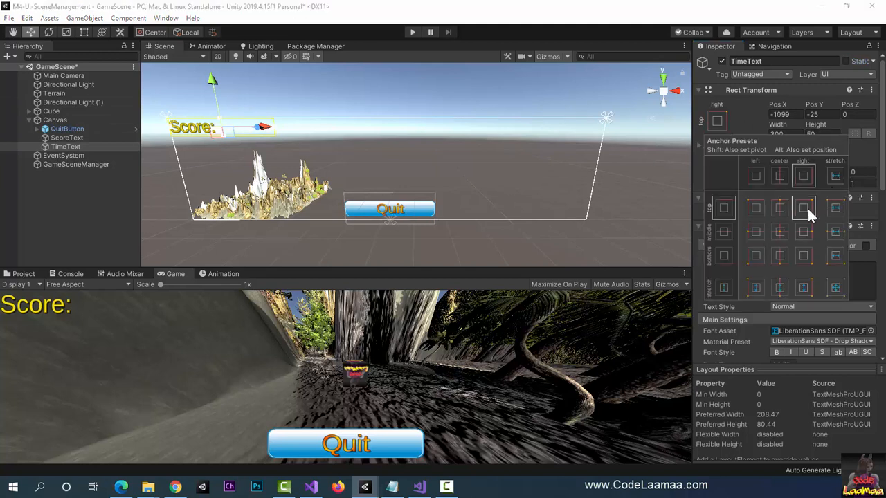
pyautogui.keyDown('alt'); pyautogui.click(808, 208); pyautogui.keyUp('alt')
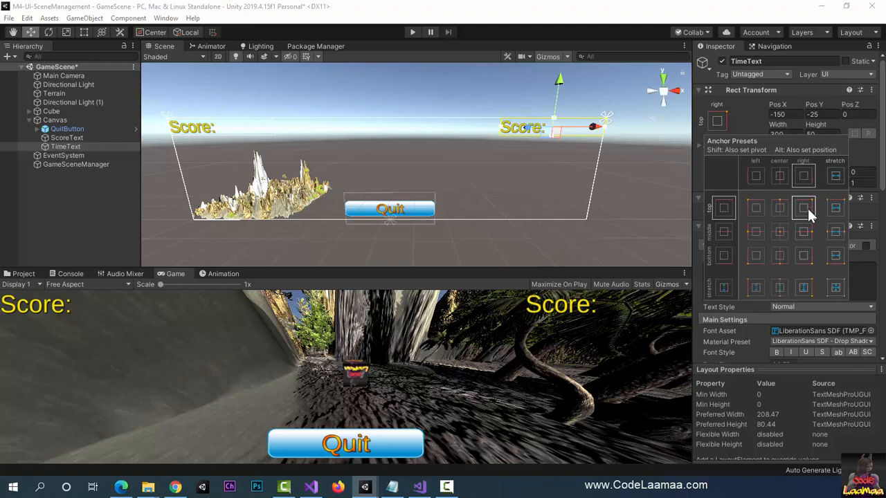
pyautogui.click(718, 119)
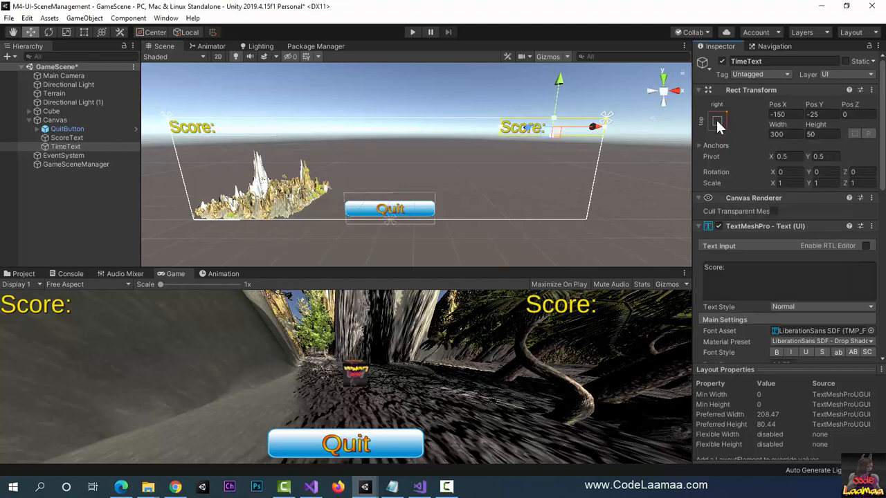
# Step: Right-align TimeText's content and set the vertical alignment of both TimeText and ScoreText to Middle
pyautogui.scroll(-6, 746, 177)
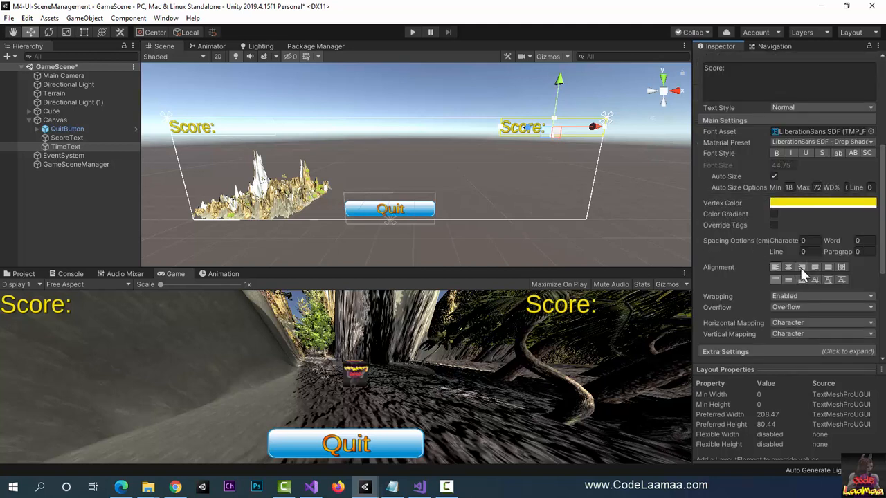
pyautogui.click(801, 268)
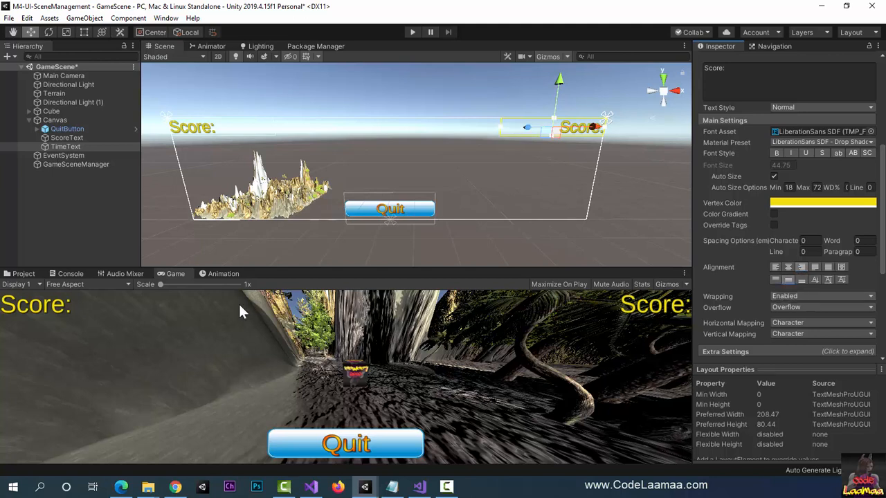
pyautogui.click(67, 138)
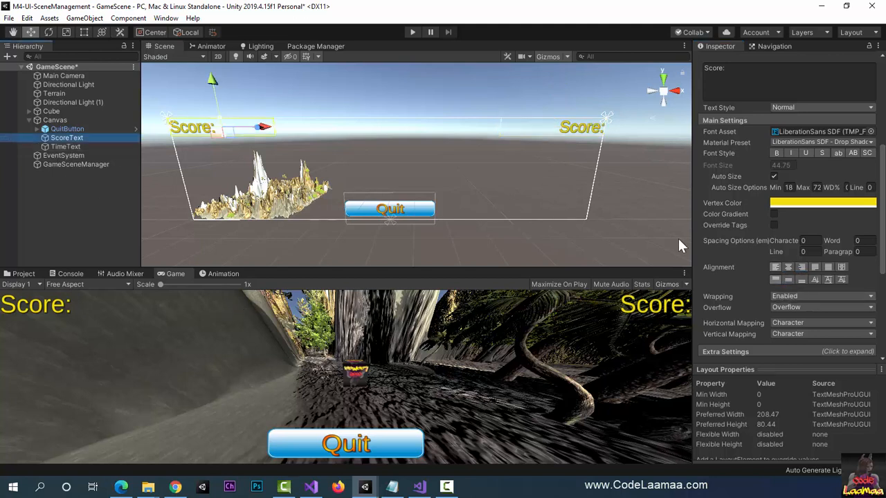
pyautogui.click(788, 280)
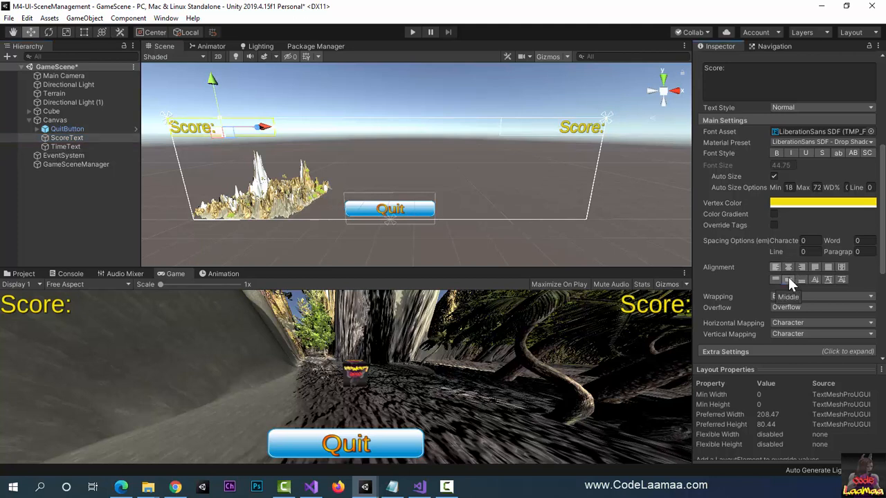
# Step: Replace TimeText's content with "Time Left:"
pyautogui.click(79, 145)
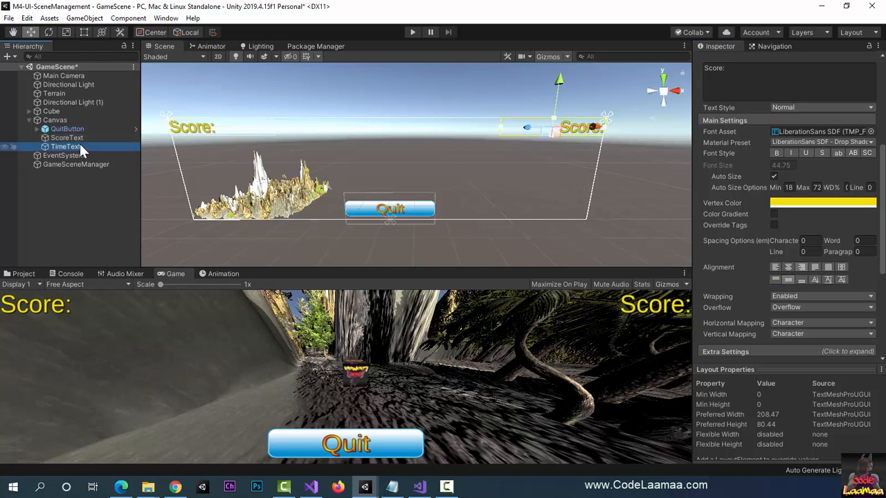
pyautogui.scroll(3, 796, 160)
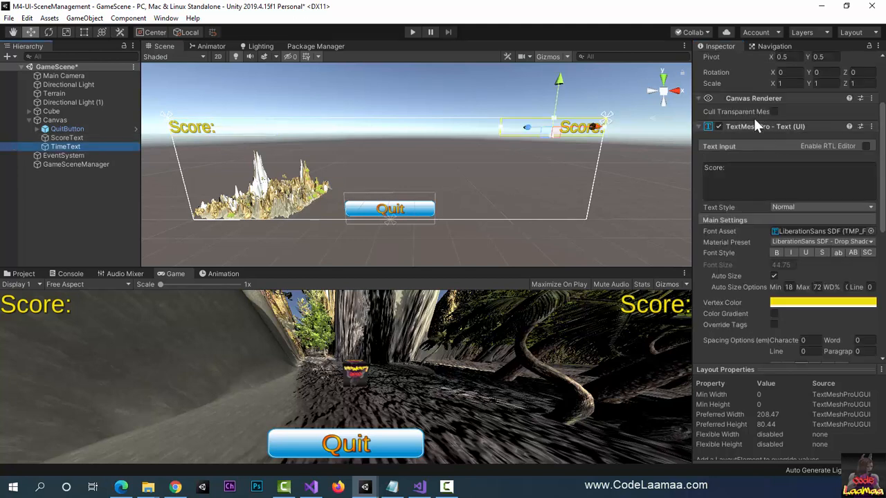
pyautogui.click(745, 169)
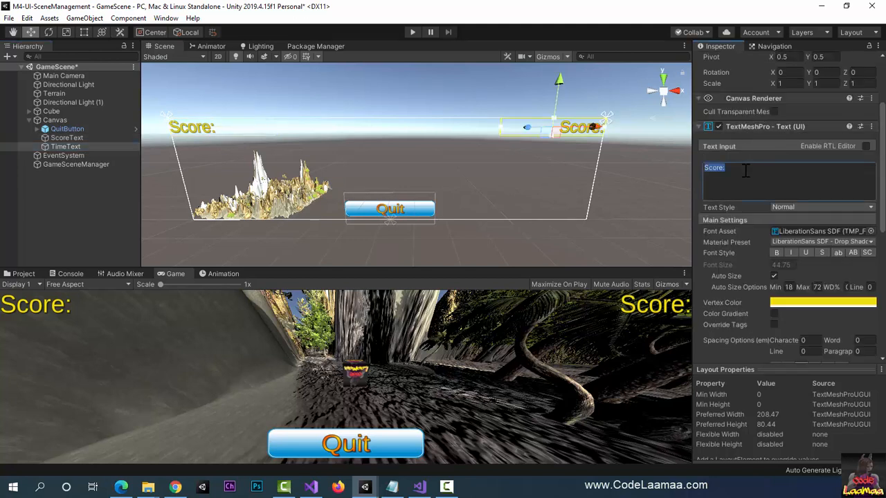
pyautogui.write('Time L')
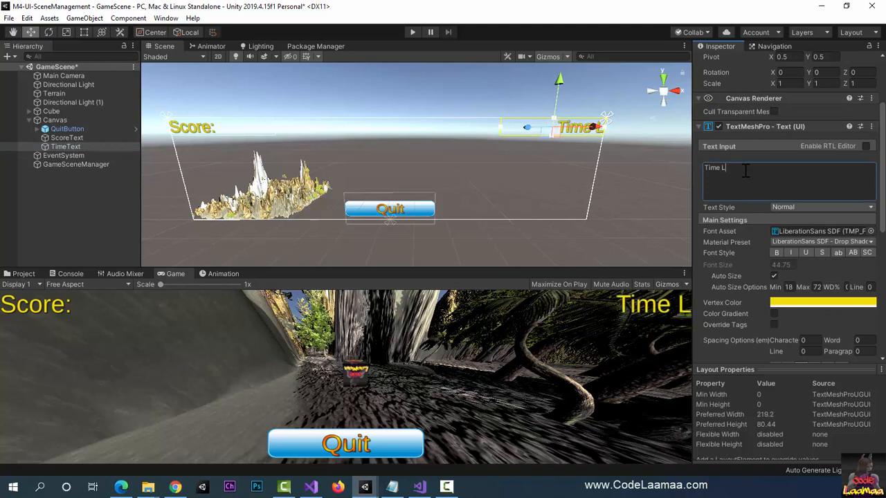
pyautogui.write('eft:')
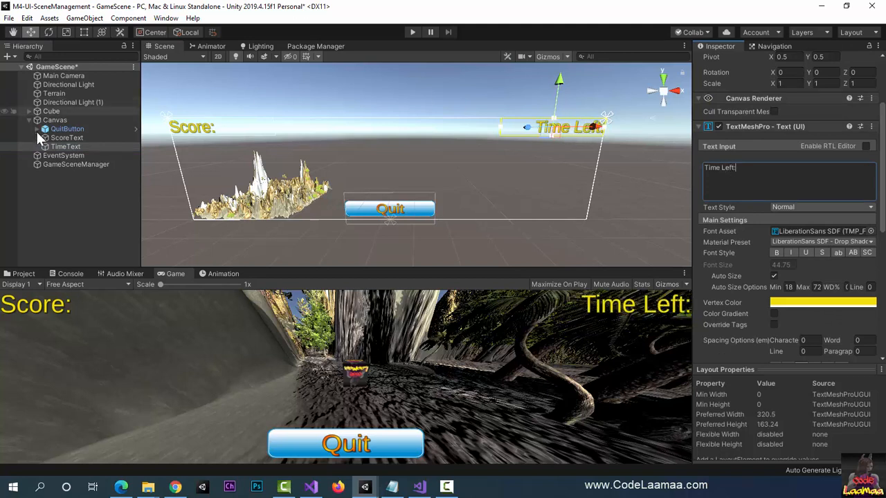
# Step: Duplicate TimeText under the Canvas and rename the copy as HighScore
pyautogui.click(44, 147)
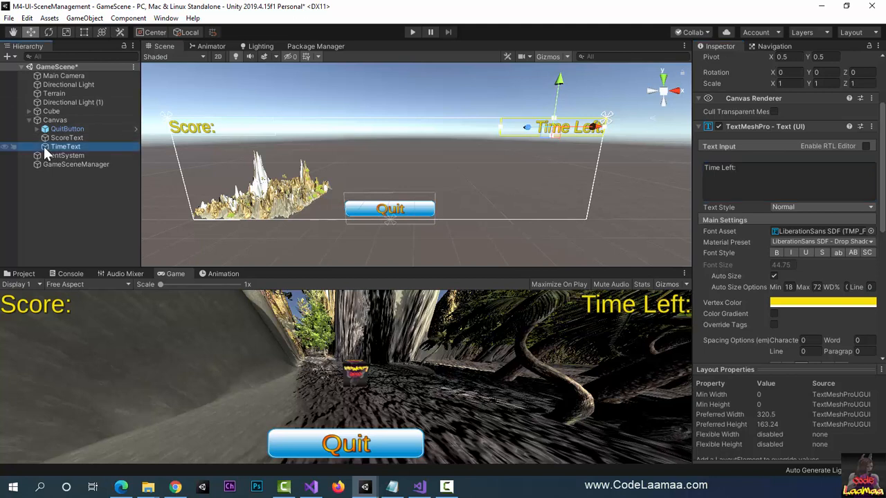
pyautogui.hotkey('ctrl', 'd')
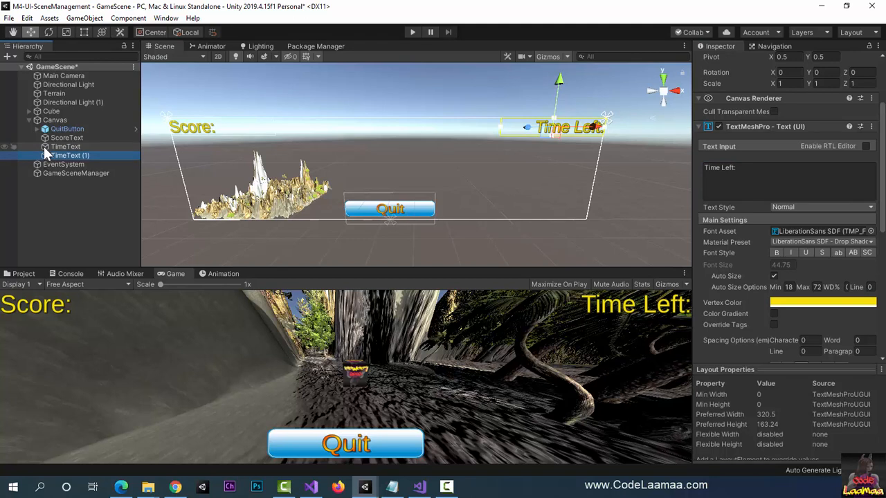
pyautogui.scroll(3, 777, 115)
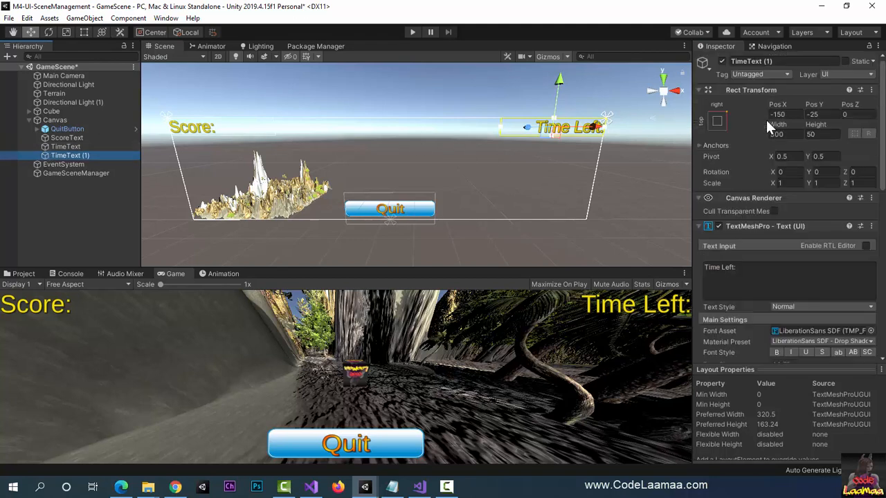
pyautogui.click(786, 62)
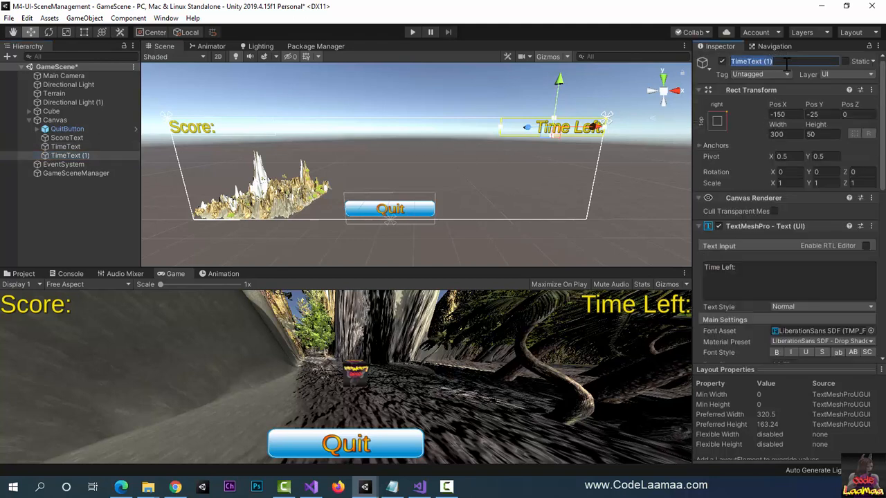
pyautogui.write('Hi')
pyautogui.write('Score')
pyautogui.press('BackSpace')
pyautogui.press('BackSpace')
pyautogui.press('BackSpace')
pyautogui.press('BackSpace')
pyautogui.press('BackSpace')
pyautogui.write('ghScore')
pyautogui.press('Return')
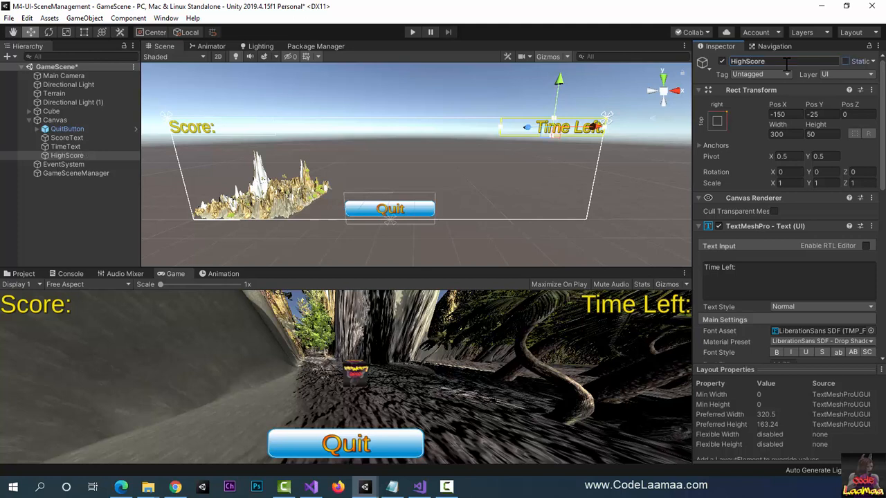
# Step: Replace the HighScore object's text content with "High Score:"
pyautogui.click(756, 274)
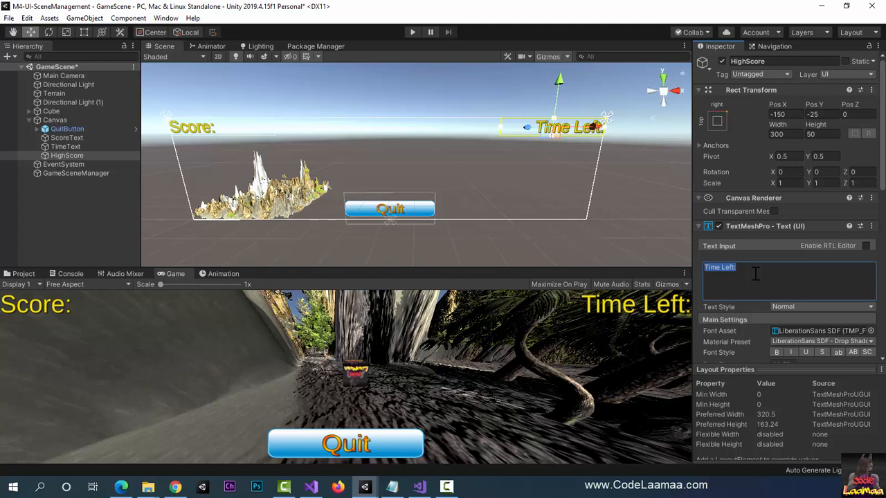
pyautogui.write('High')
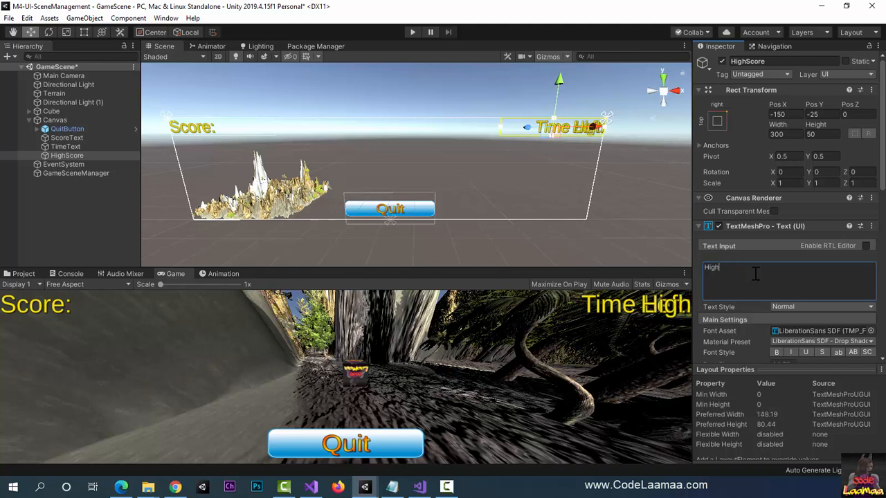
pyautogui.write(' Score:')
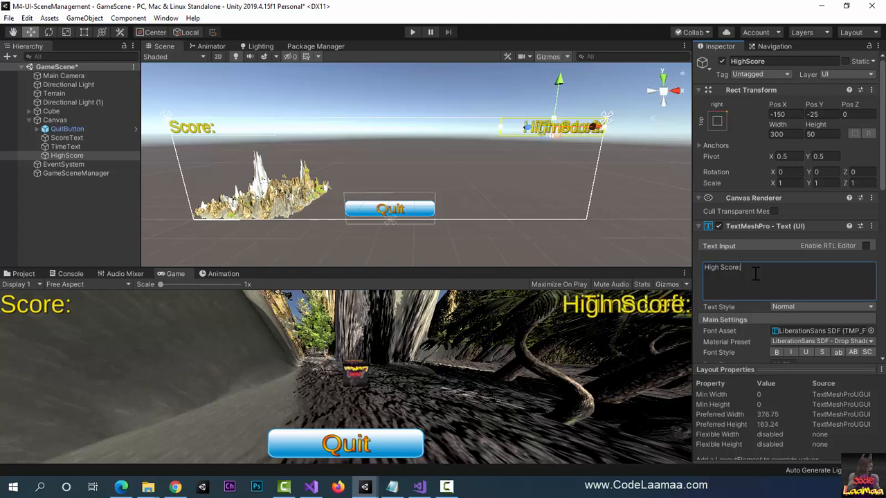
# Step: Anchor HighScore to the canvas's bottom-right corner, moving its pivotless rect into that corner
pyautogui.click(718, 121)
pyautogui.click(803, 255)
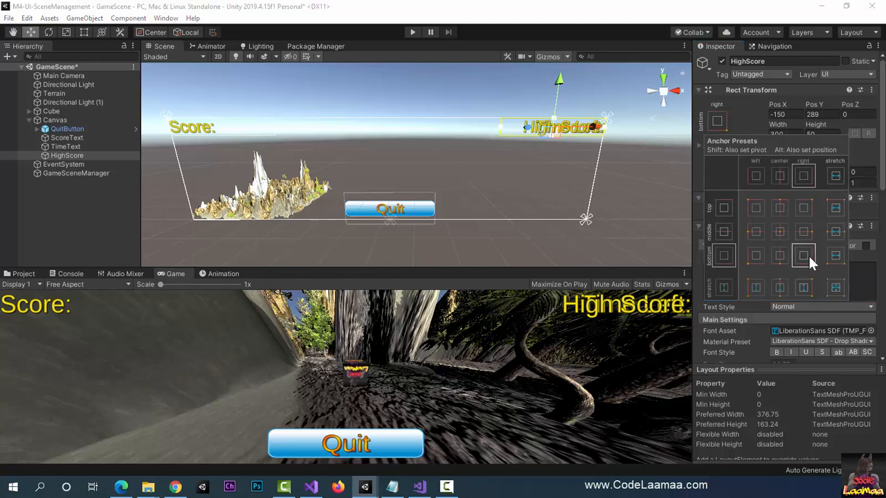
pyautogui.hotkey('shift', 'alt')
pyautogui.keyDown('alt'); pyautogui.keyDown('shift'); pyautogui.click(804, 256); pyautogui.keyUp('shift'); pyautogui.keyUp('alt')
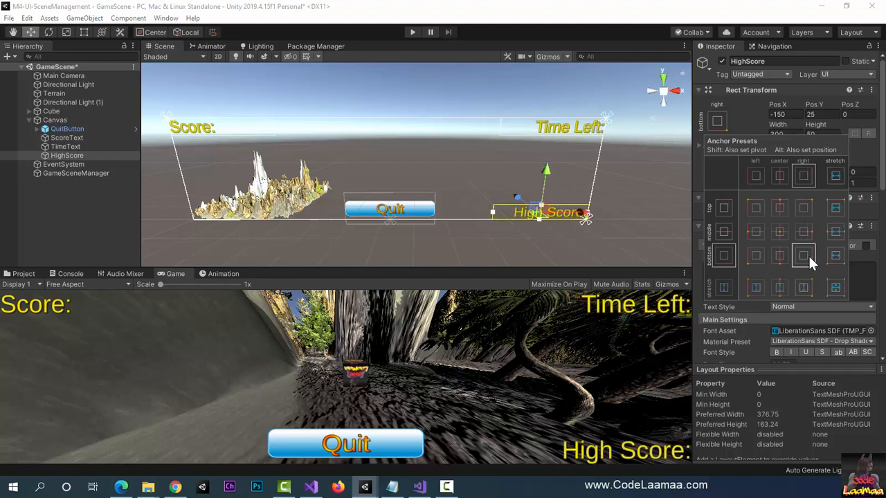
pyautogui.click(716, 125)
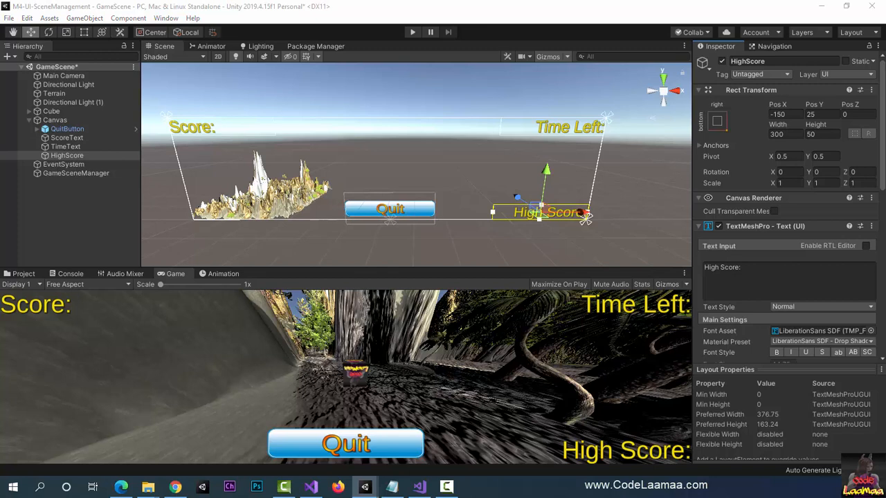
# Step: Create a 3D TextMeshPro text object in the scene and rename it as PlayerText
pyautogui.click(29, 111)
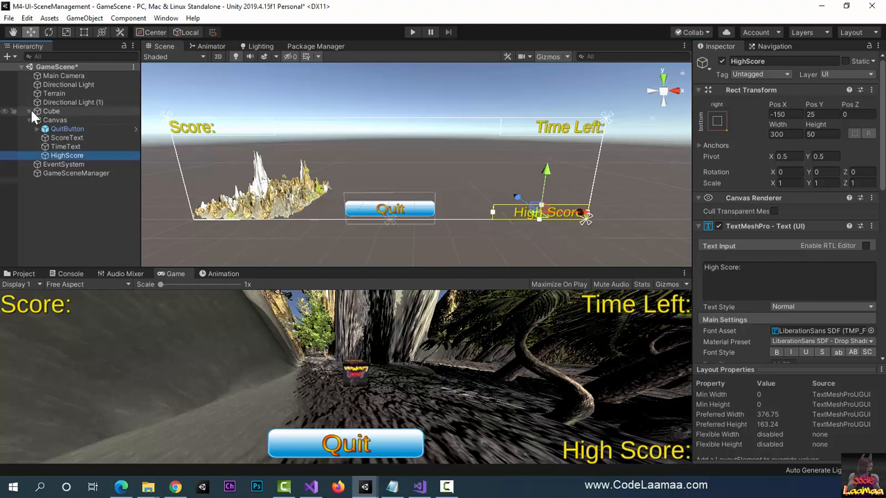
pyautogui.click(84, 19)
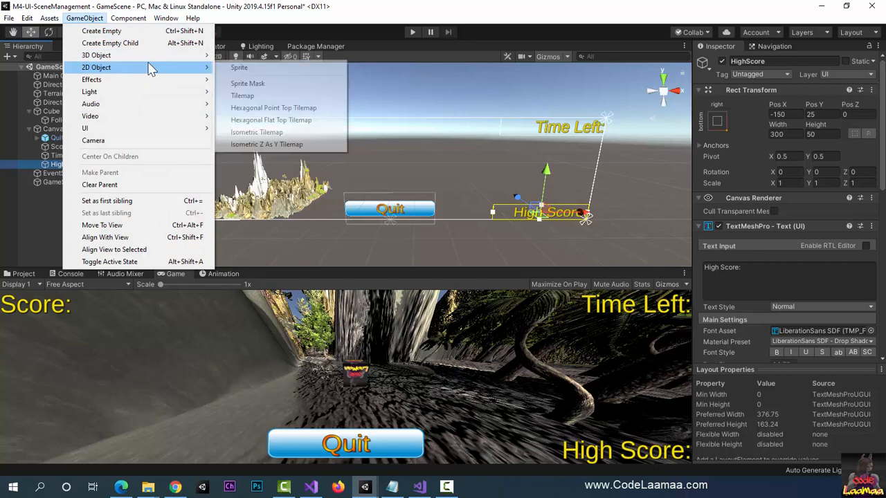
pyautogui.moveTo(161, 61)
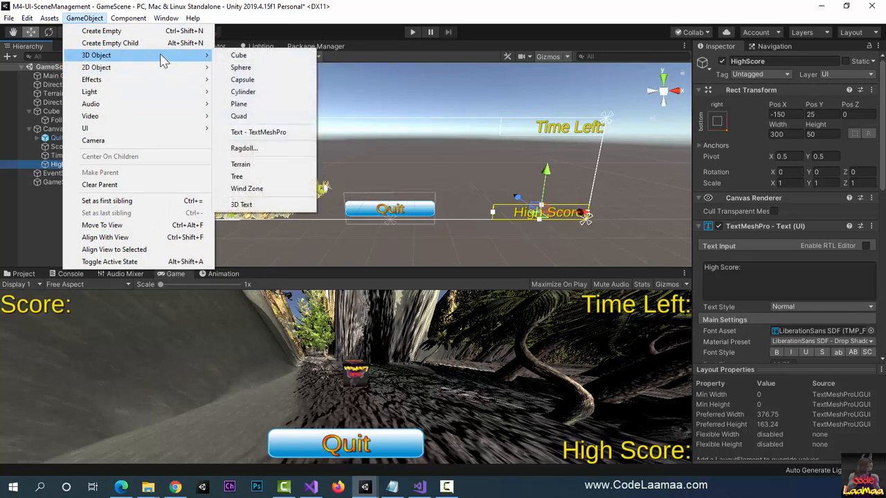
pyautogui.click(298, 132)
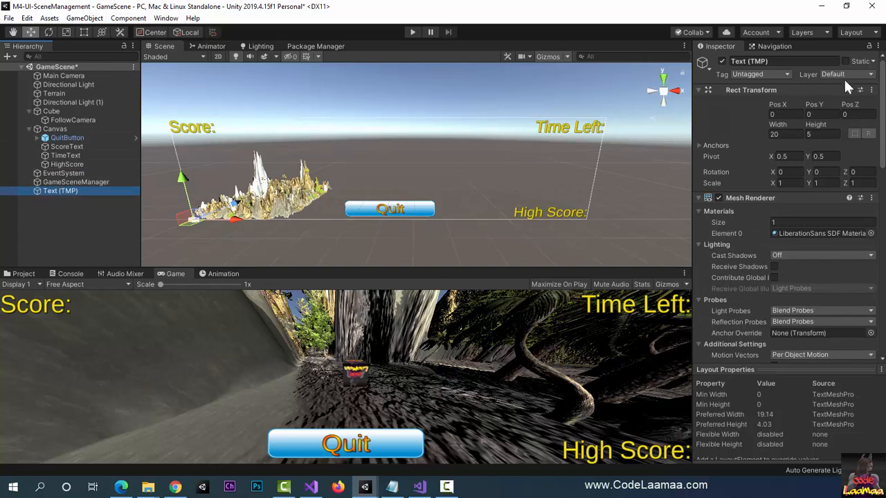
pyautogui.click(805, 61)
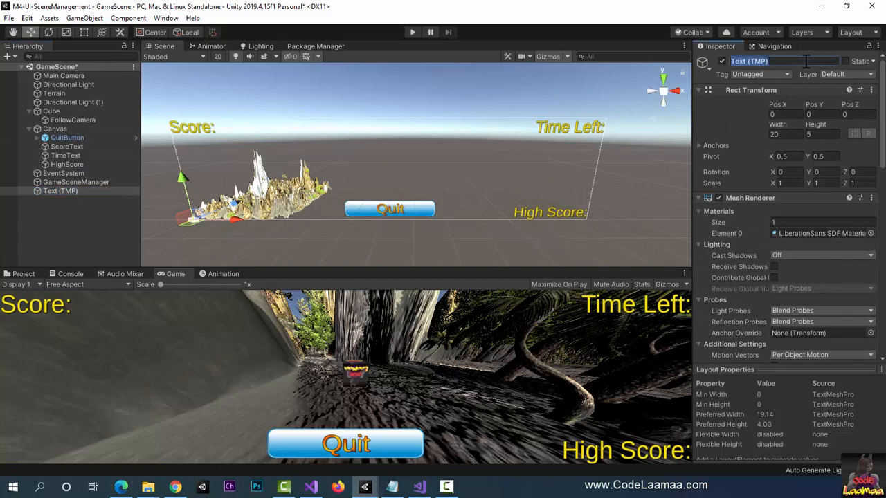
pyautogui.write('PlayerText')
pyautogui.press('Return')
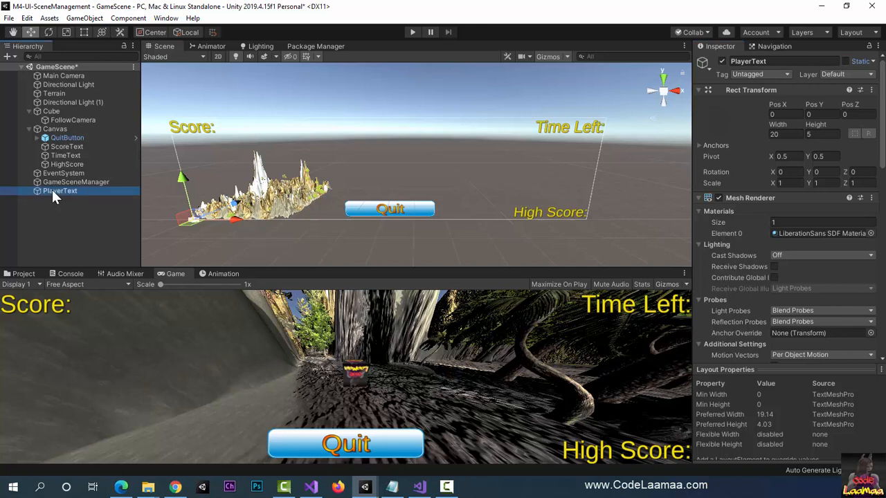
# Step: Make PlayerText a child of Cube and set its position to 0, 0, 0
pyautogui.moveTo(52, 189); pyautogui.dragTo(69, 120)
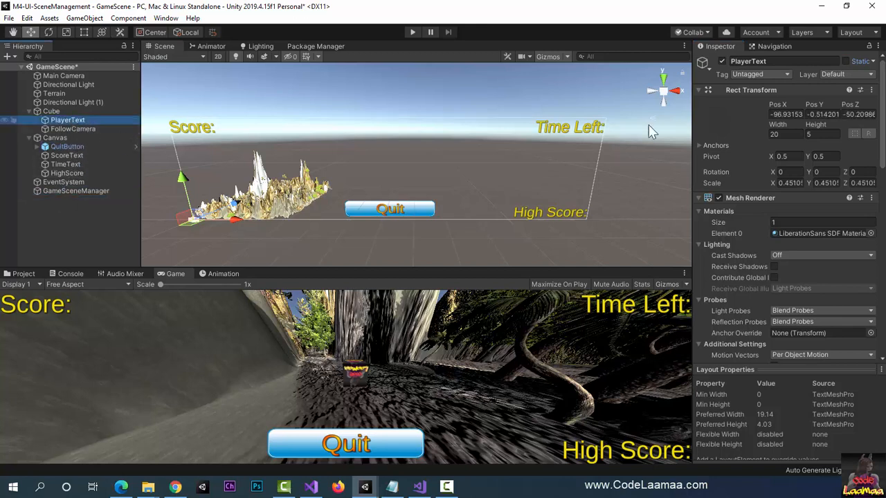
pyautogui.click(788, 114)
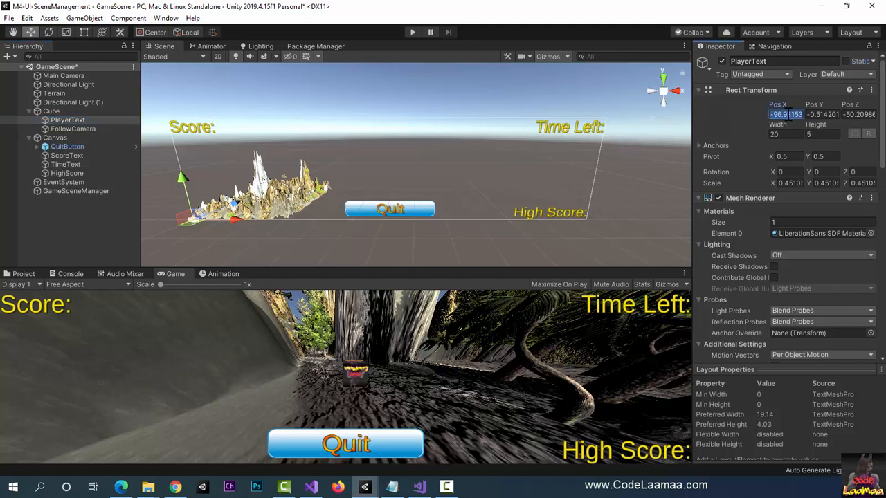
pyautogui.write('0')
pyautogui.press('Tab')
pyautogui.write('0')
pyautogui.press('Tab')
pyautogui.write('0')
pyautogui.press('Tab')
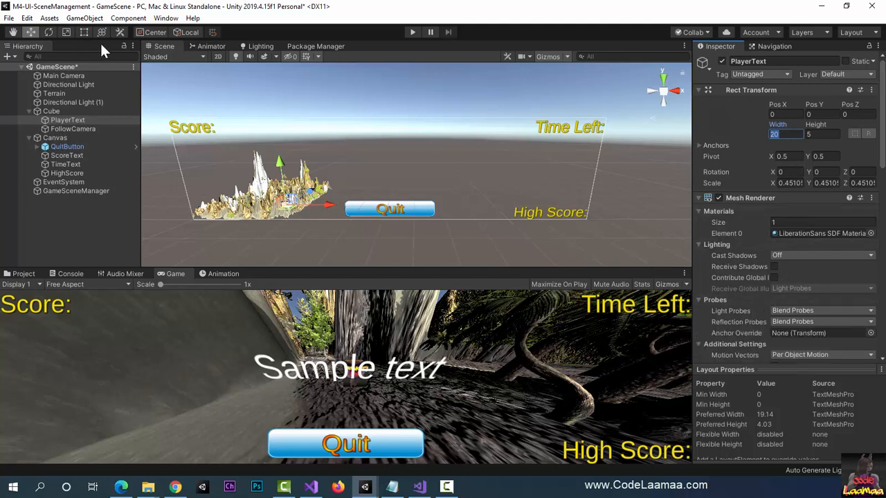
# Step: Scale PlayerText down uniformly to about 0.196 and raise it above the cube to Y 0.8
pyautogui.click(66, 32)
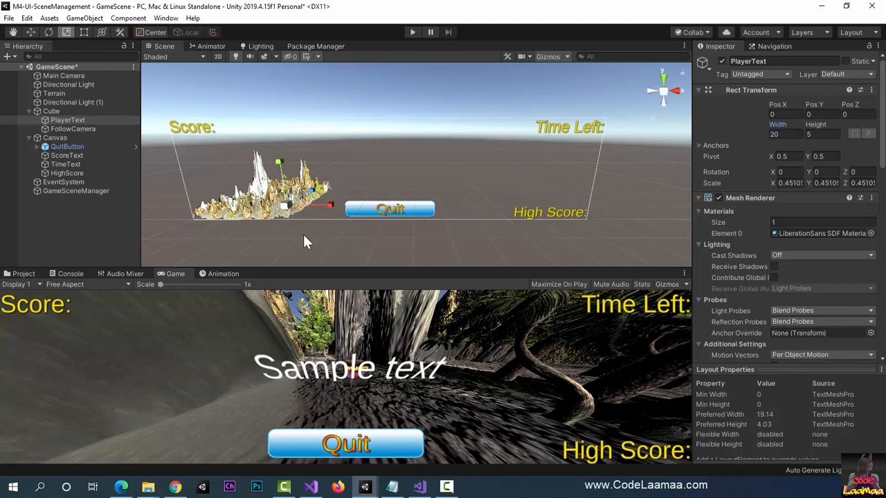
pyautogui.moveTo(285, 204); pyautogui.dragTo(257, 209)
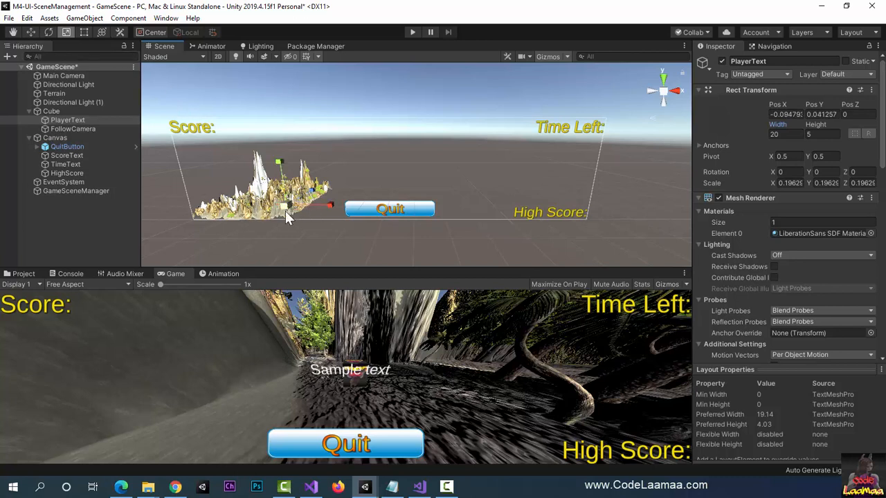
pyautogui.doubleClick(45, 120)
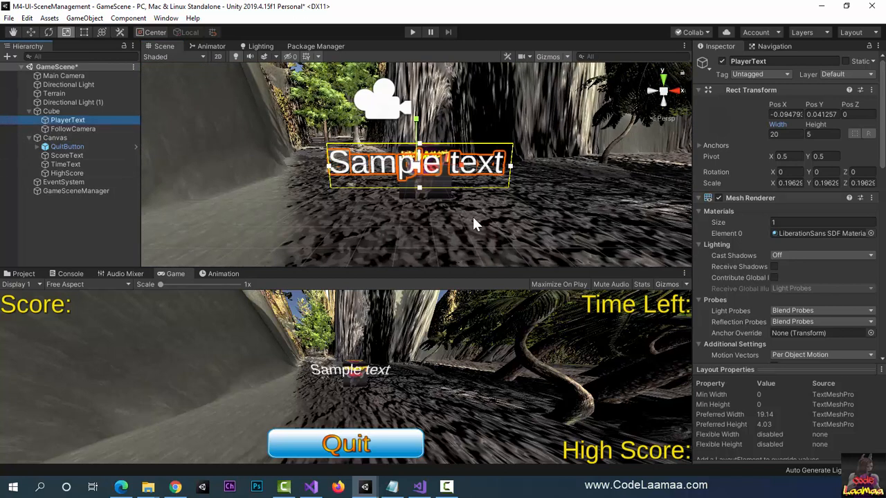
pyautogui.click(30, 32)
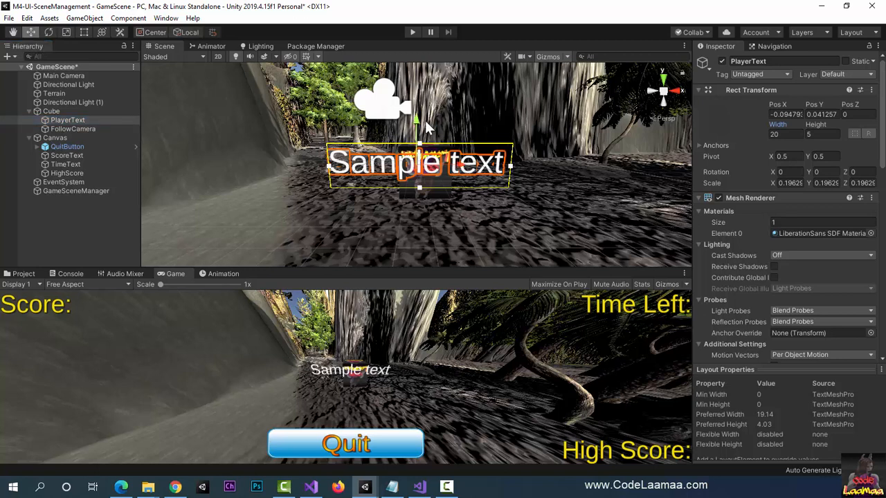
pyautogui.moveTo(418, 123); pyautogui.dragTo(415, 88)
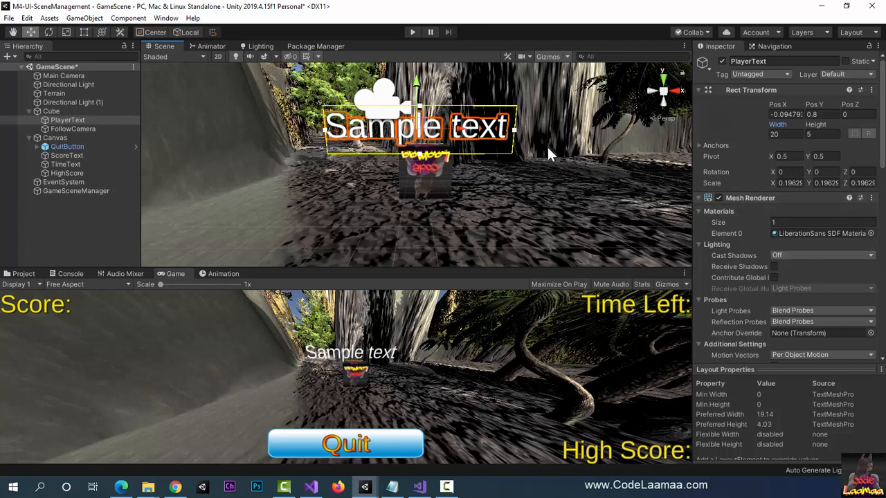
# Step: Stretch PlayerText along its Z axis to a scale of about 0.222
pyautogui.moveTo(547, 145); pyautogui.dragTo(409, 184, button='right')
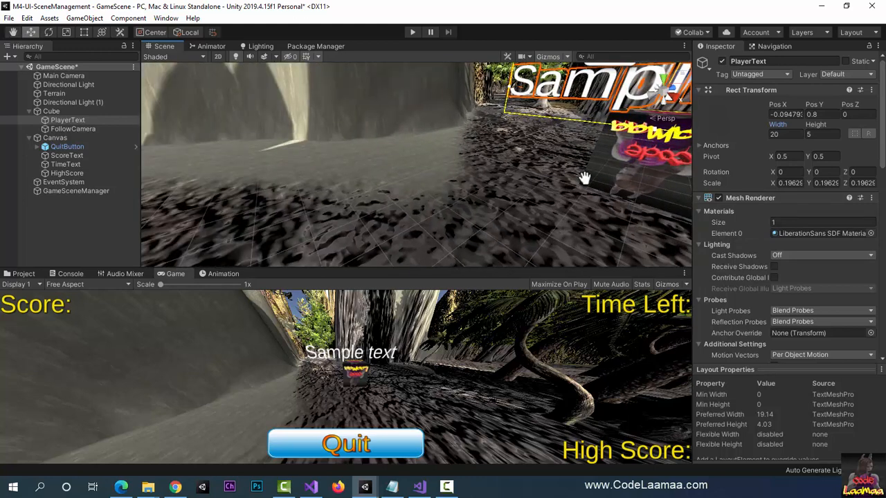
pyautogui.moveTo(585, 178); pyautogui.dragTo(431, 218, button='middle')
pyautogui.scroll(-4, 424, 204)
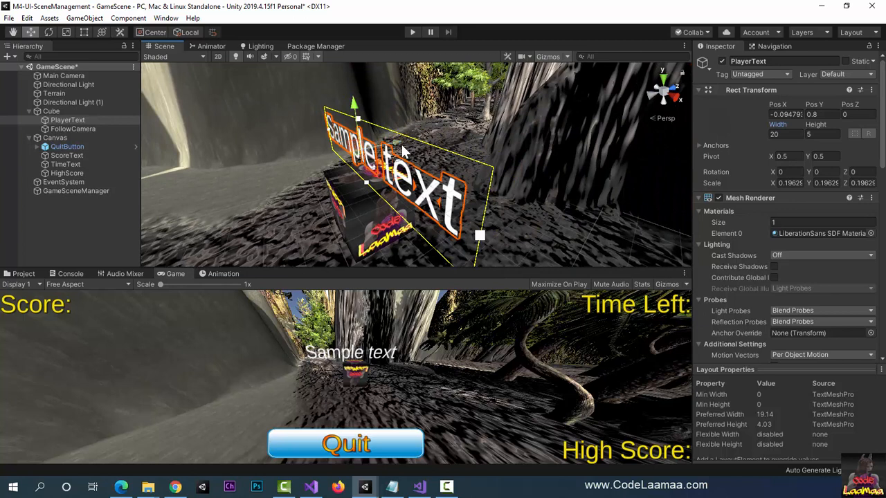
pyautogui.moveTo(403, 146)
pyautogui.mouseDown()
pyautogui.moveTo(424, 139)
pyautogui.moveTo(405, 139)
pyautogui.mouseUp()
pyautogui.click(66, 31)
pyautogui.moveTo(375, 160); pyautogui.dragTo(441, 162, button='right')
pyautogui.scroll(-5, 436, 153)
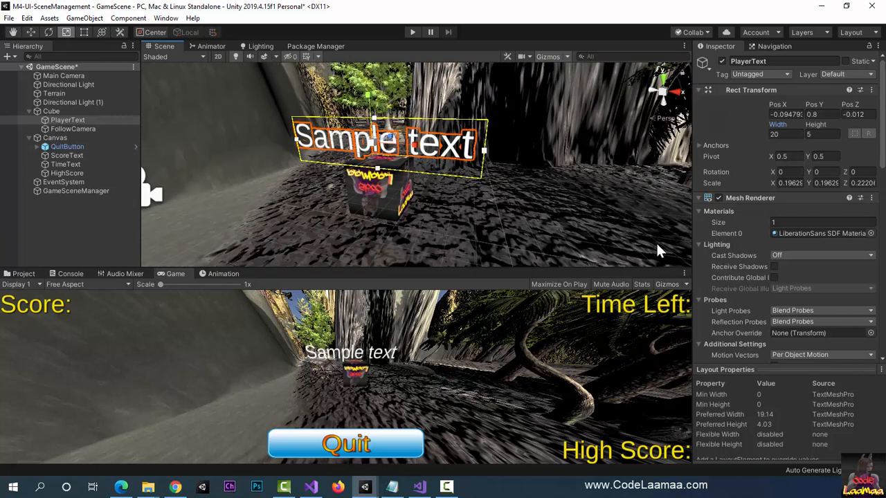
# Step: Replace PlayerText's content with "Player" and center it horizontally
pyautogui.scroll(-10, 730, 324)
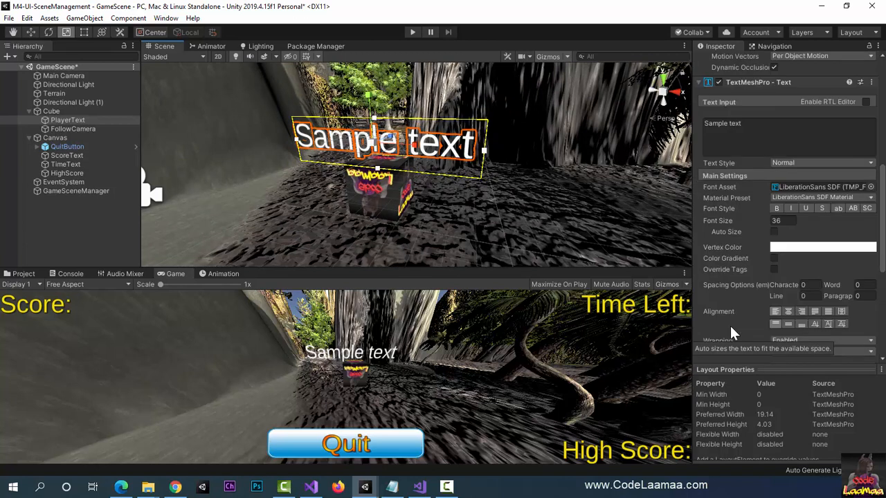
pyautogui.scroll(8, 729, 324)
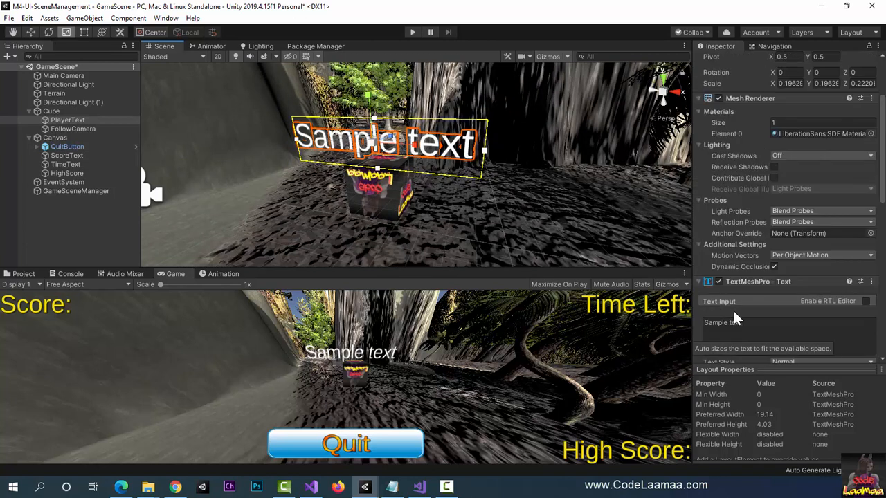
pyautogui.click(748, 328)
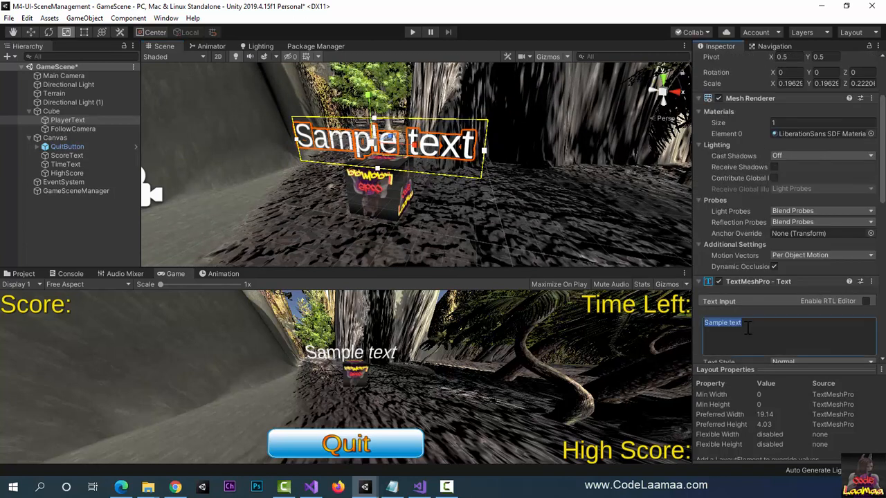
pyautogui.write('Player')
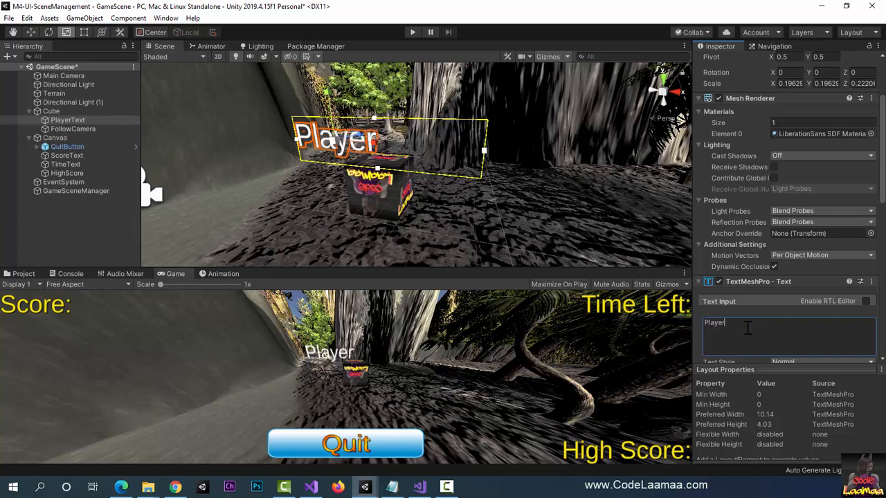
pyautogui.scroll(-3, 734, 230)
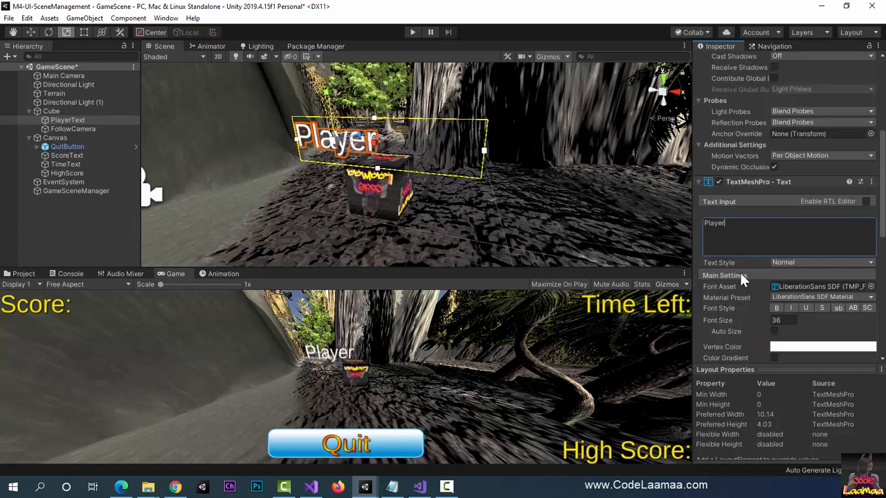
pyautogui.scroll(-6, 766, 312)
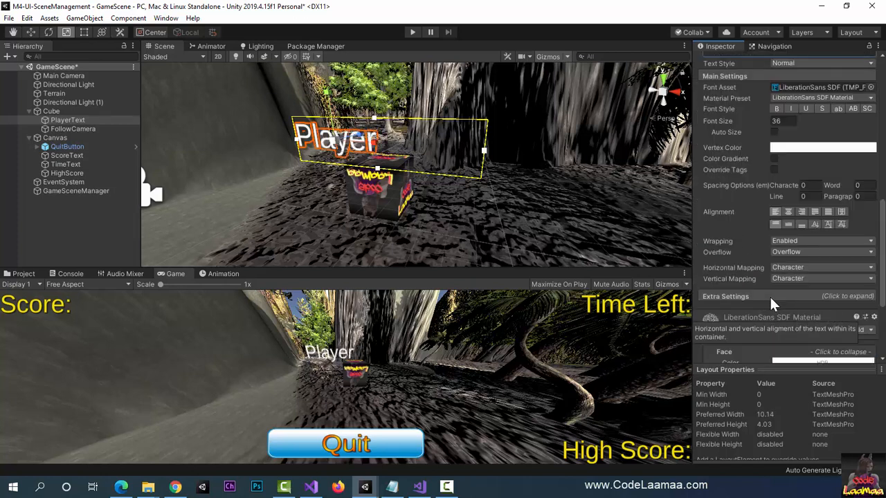
pyautogui.click(788, 211)
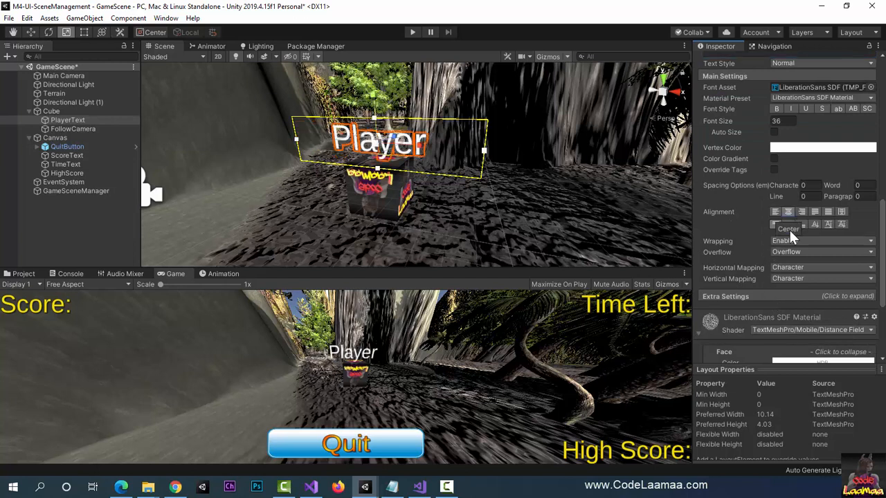
# Step: Align PlayerText's content to the vertical middle and shift the label along X to position 0 above the cube
pyautogui.click(786, 224)
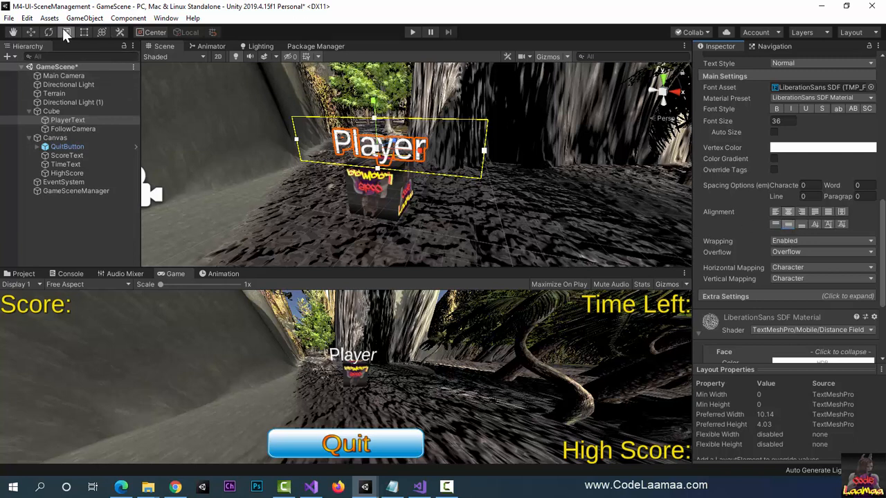
pyautogui.click(32, 32)
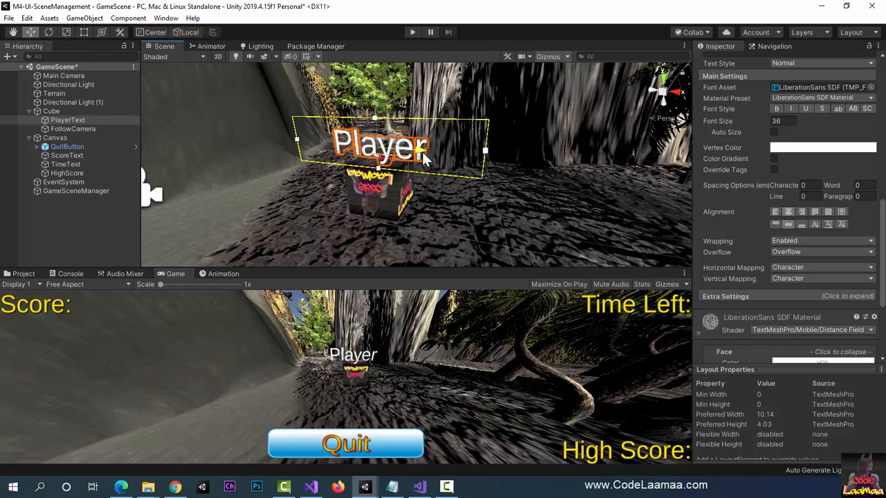
pyautogui.moveTo(423, 152); pyautogui.dragTo(425, 153)
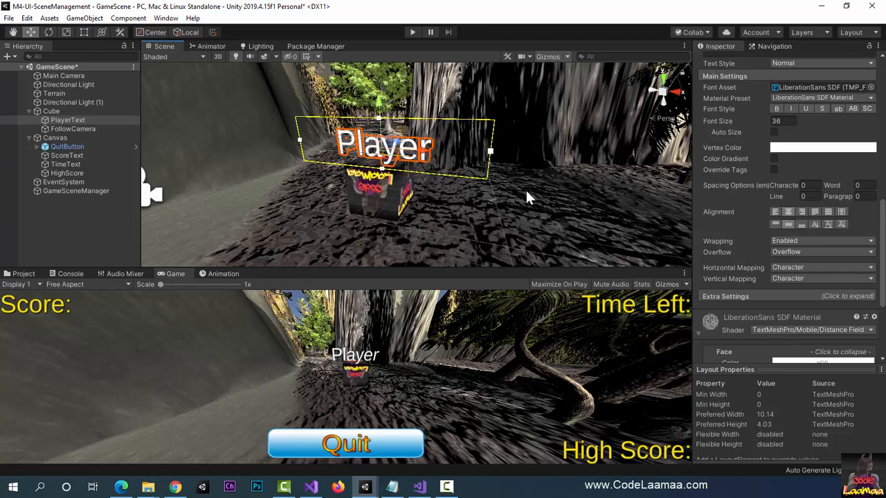
# Step: Set the width of PlayerText's text box to 50
pyautogui.scroll(10, 756, 190)
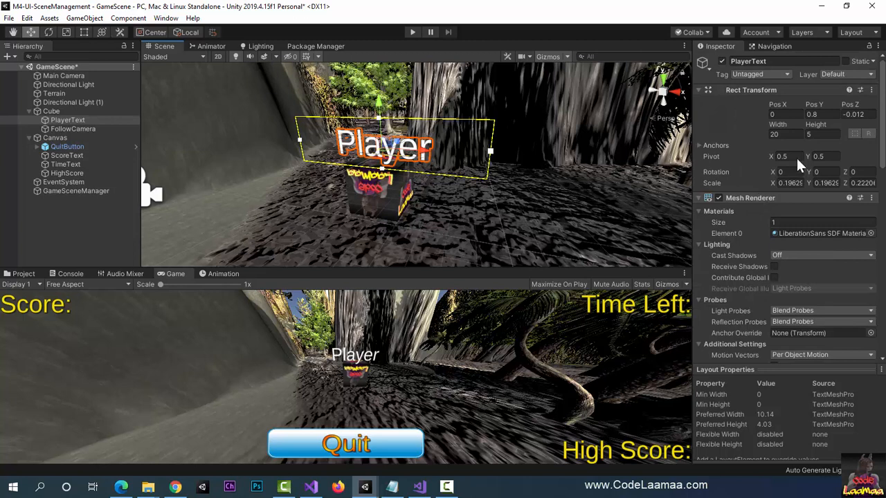
pyautogui.click(830, 114)
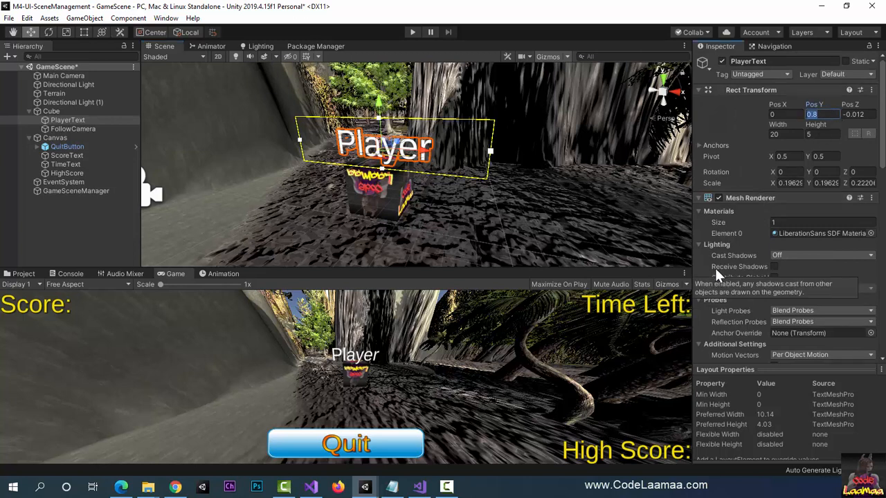
pyautogui.click(794, 137)
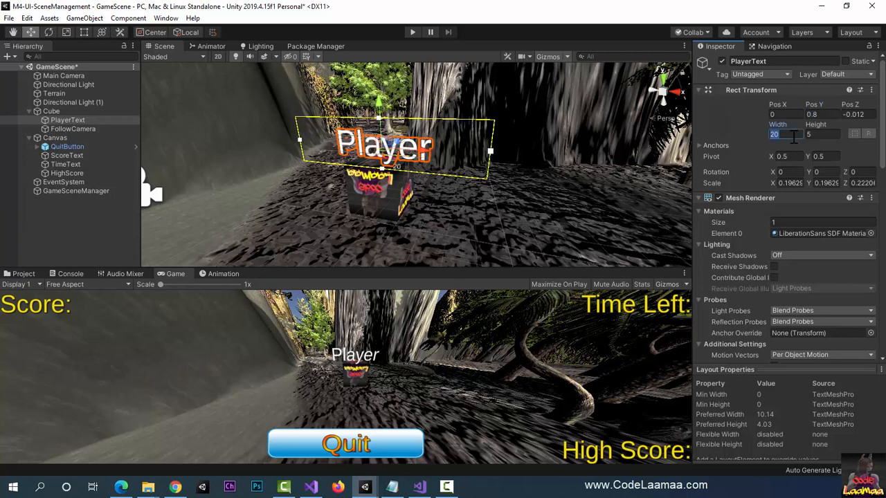
pyautogui.write('50')
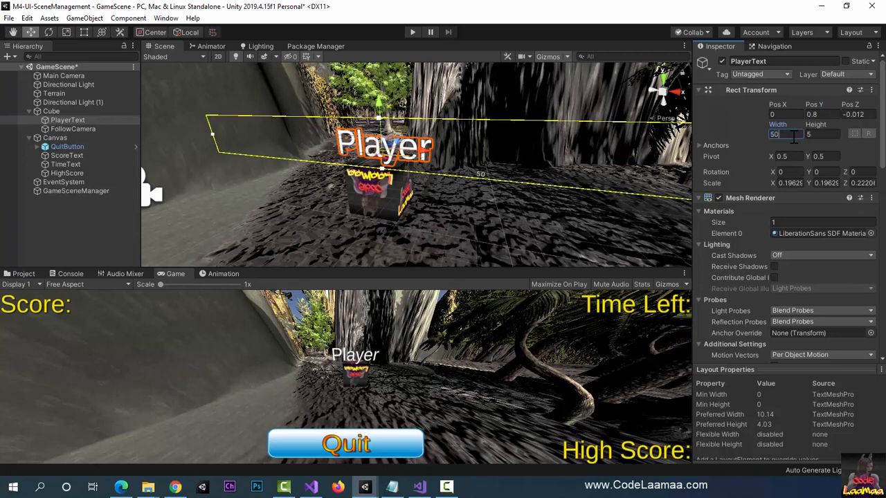
pyautogui.press('Tab')
# Step: Color PlayerText red (FB0D0D) and apply the LiberationSans SDF - Drop Shadow material preset
pyautogui.scroll(-10, 719, 306)
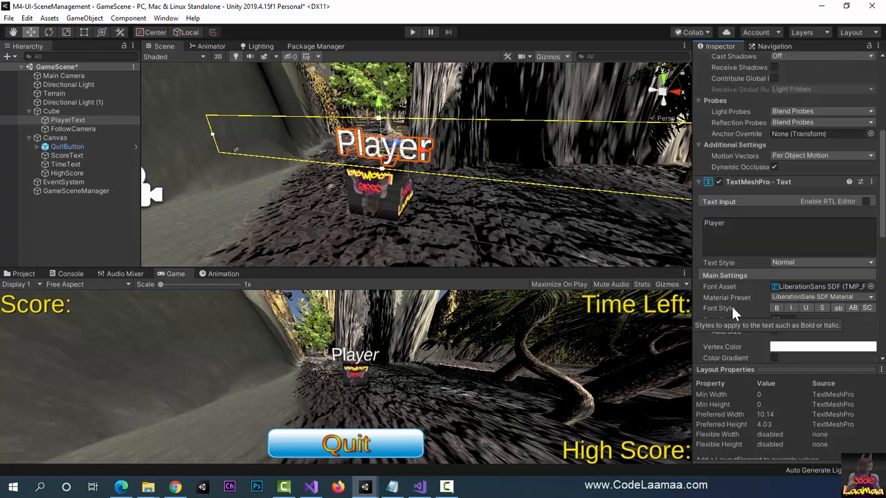
pyautogui.click(824, 248)
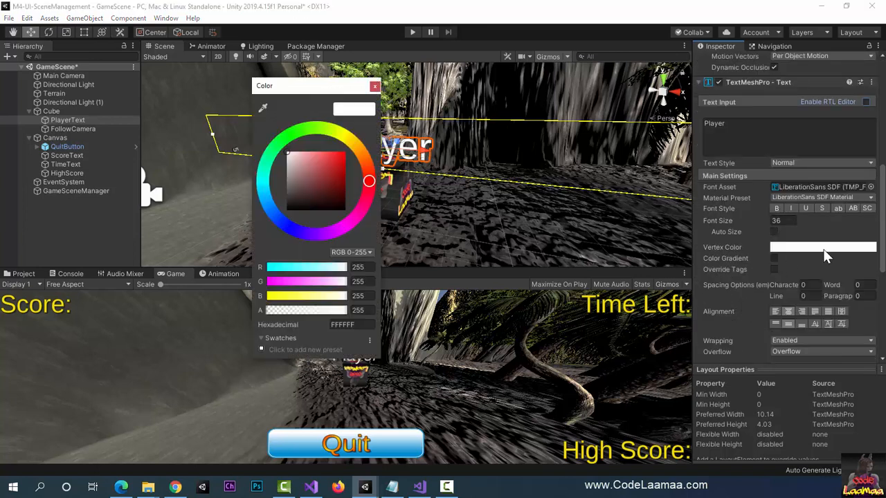
pyautogui.click(342, 152)
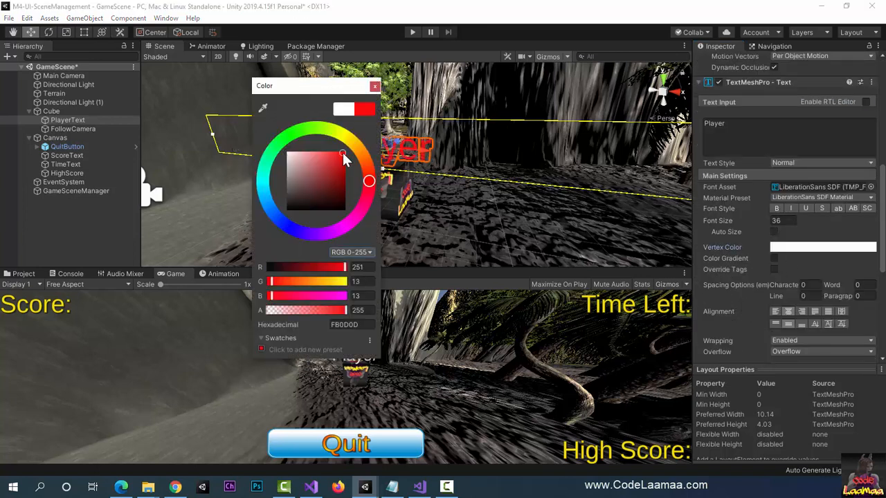
pyautogui.click(374, 86)
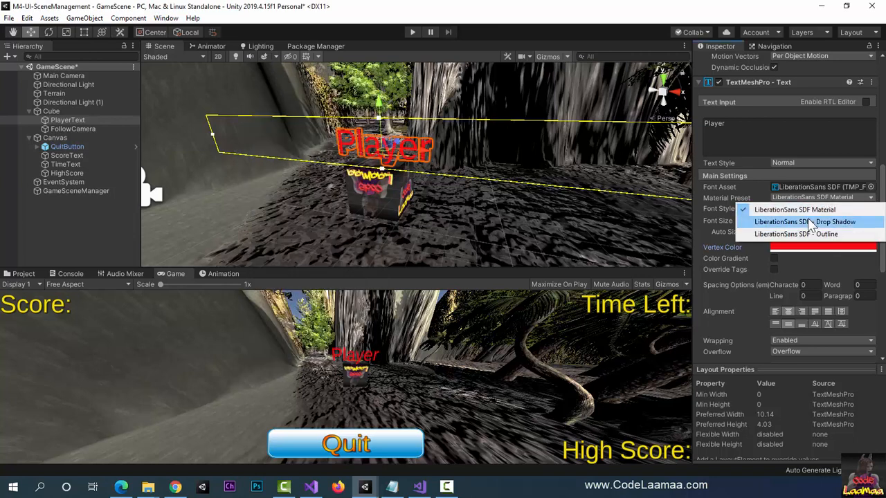
pyautogui.click(805, 222)
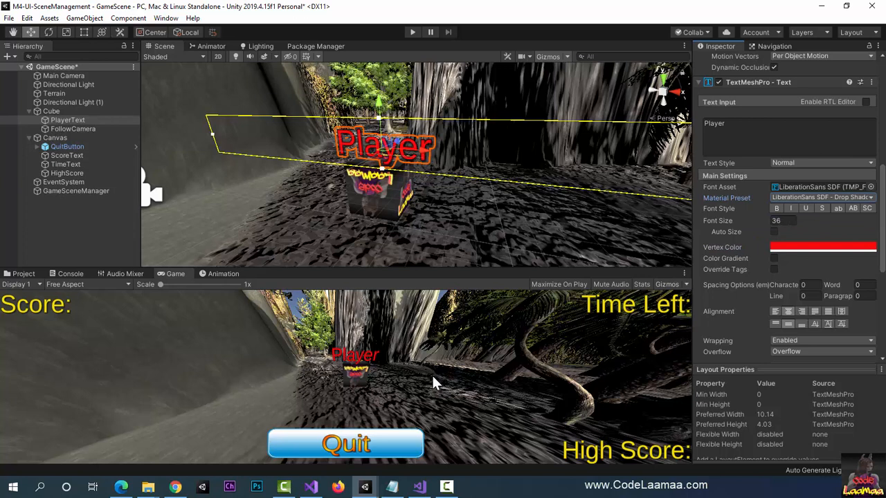
# Step: Play-test moving the cube forward to check that its label follows, stop the game, and save GameScene
pyautogui.click(412, 32)
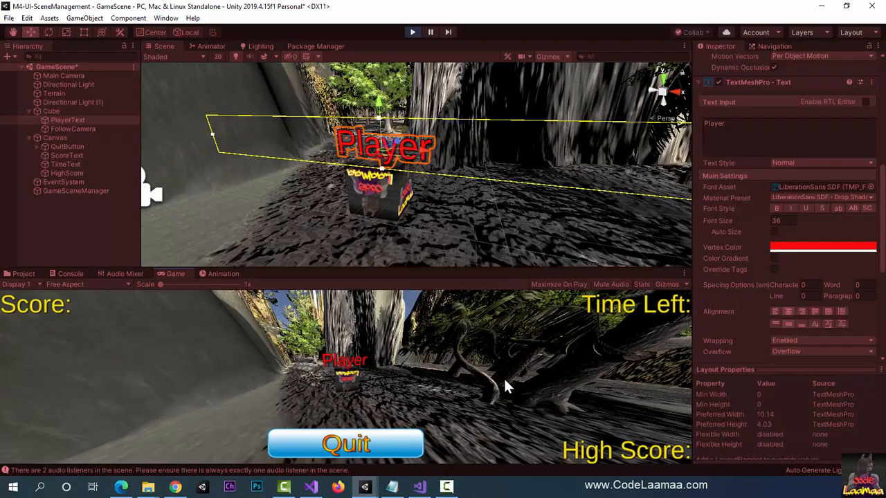
pyautogui.press('w')
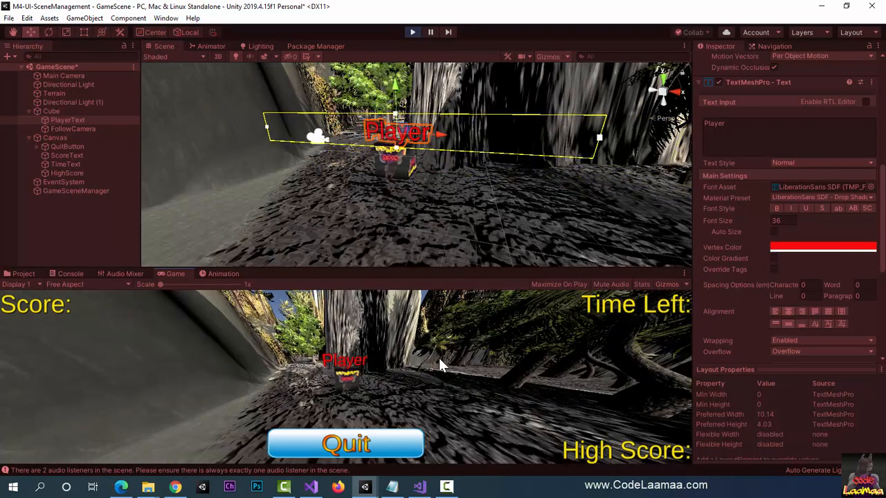
pyautogui.press('w')
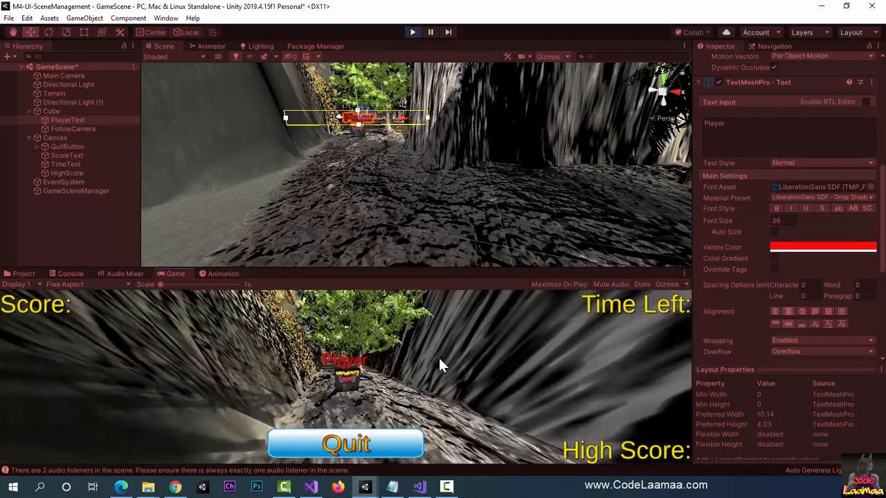
pyautogui.press('w')
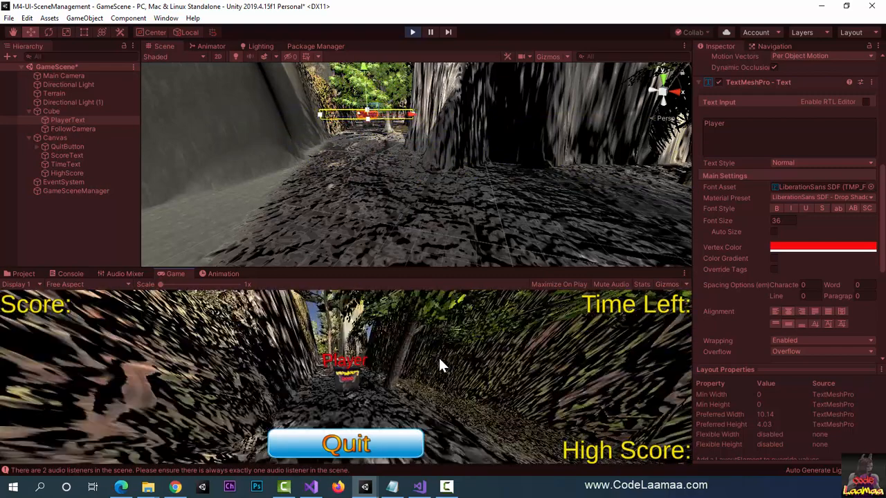
pyautogui.press('w')
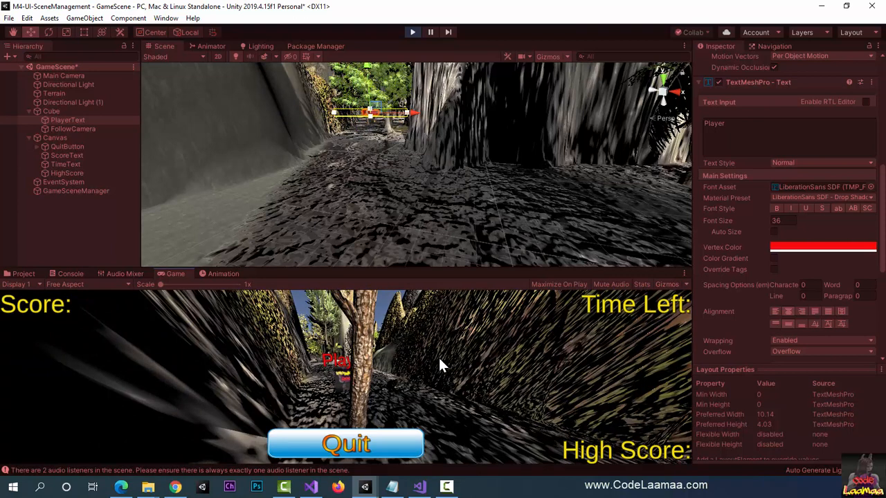
pyautogui.hotkey('ctrl', 's')
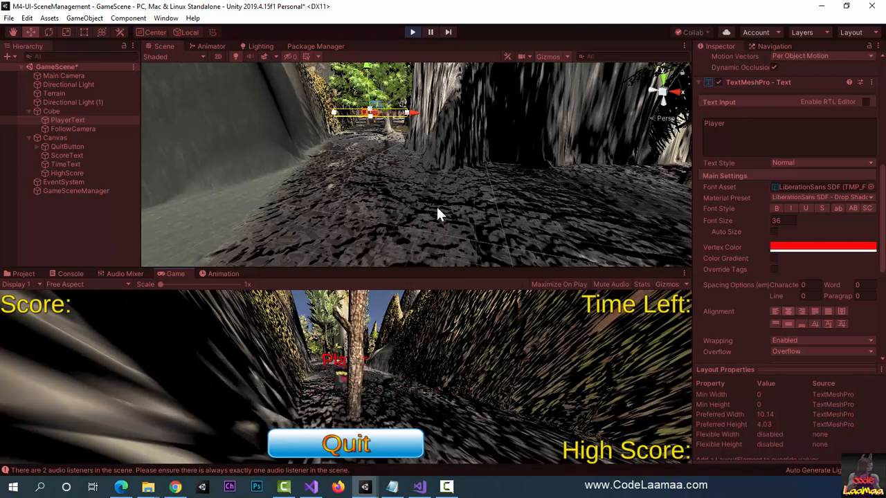
pyautogui.click(412, 32)
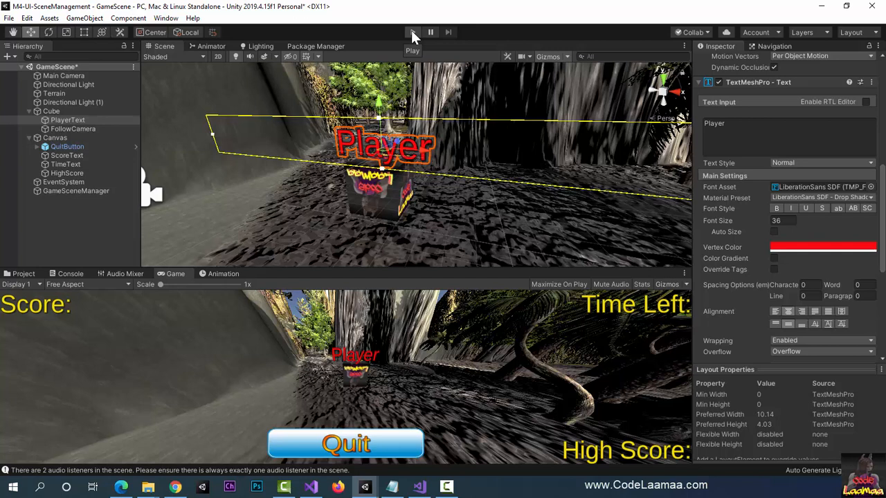
pyautogui.hotkey('ctrl', 's')
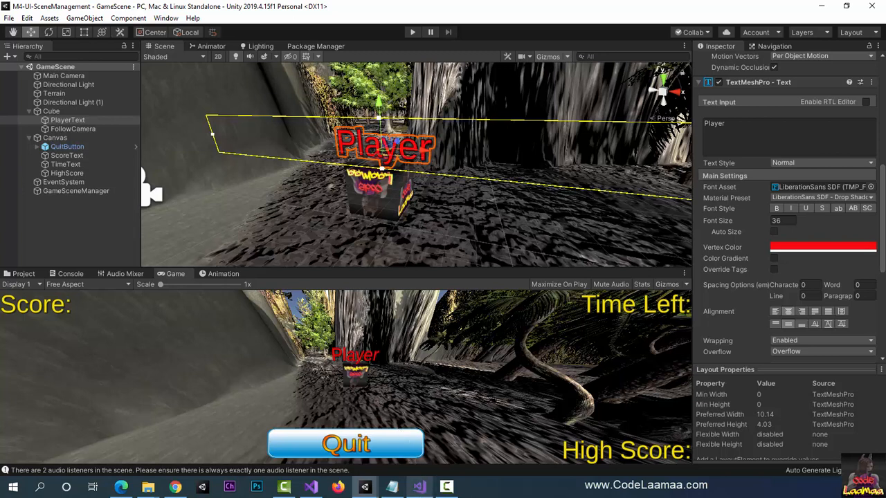
# Step: Switch to Visual Studio and add a using TMPro directive below the SceneManagement import in GameSceneManager.cs
pyautogui.click(420, 488)
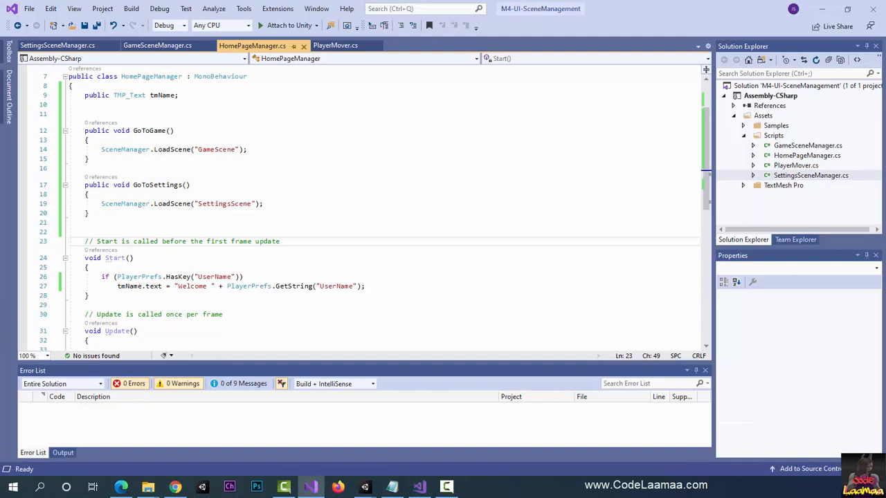
pyautogui.hotkey('alt', 'Tab')
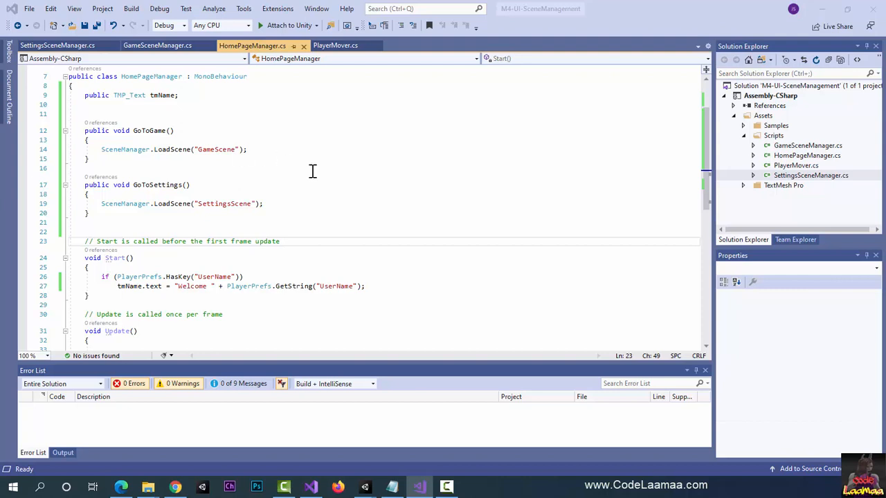
pyautogui.click(158, 45)
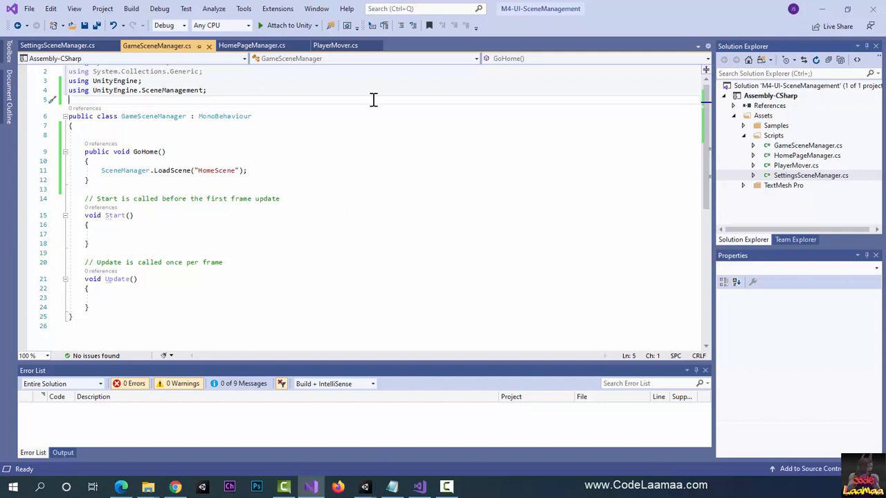
pyautogui.press('Return')
pyautogui.press('Return')
pyautogui.press('Up')
pyautogui.press('Up')
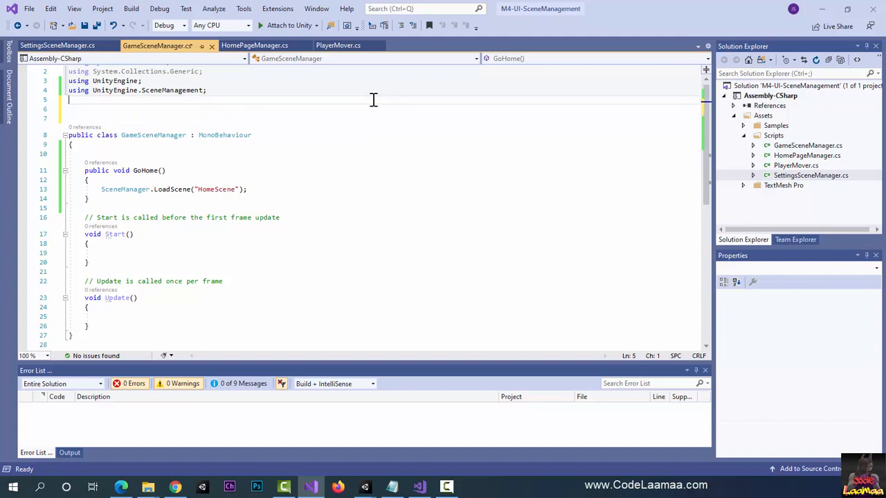
pyautogui.write('using TMP')
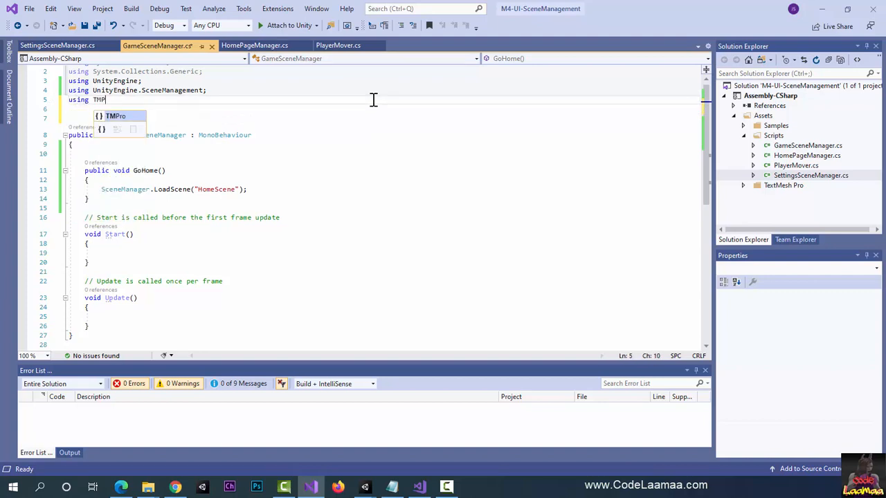
pyautogui.write('ro;')
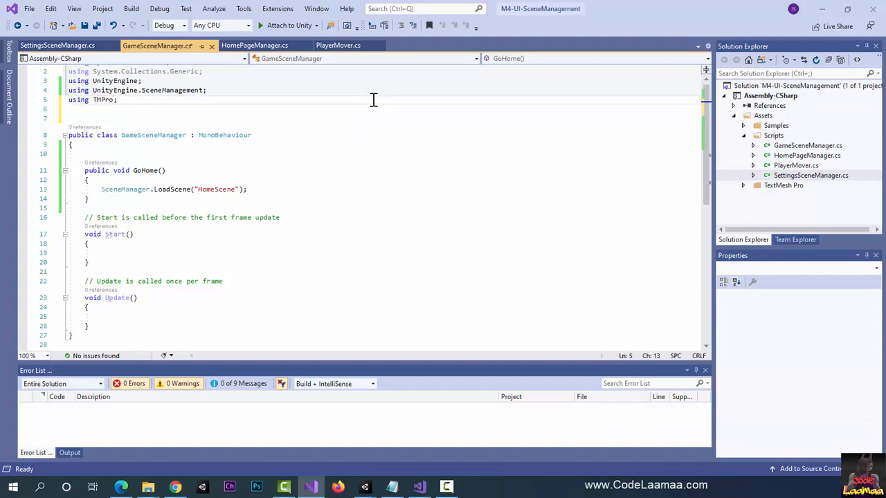
# Step: Declare a public TMP_Text field named tmScore at the start of the GameSceneManager class
pyautogui.click(159, 154)
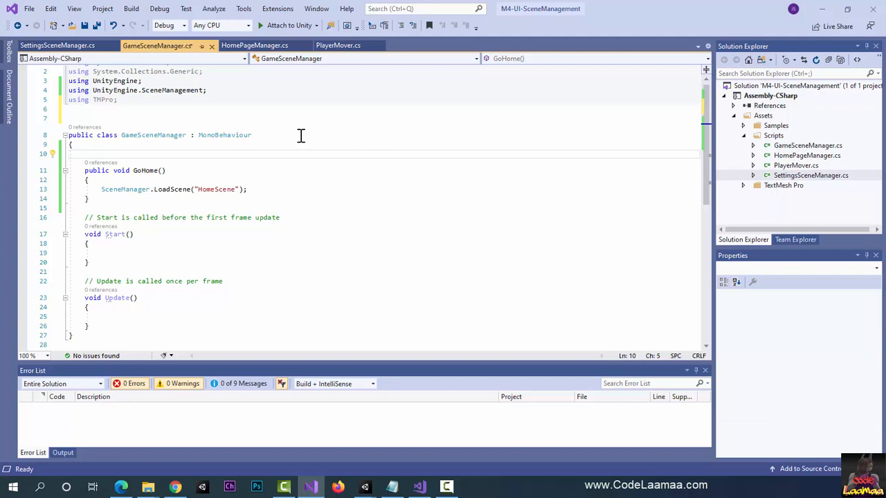
pyautogui.write('public ')
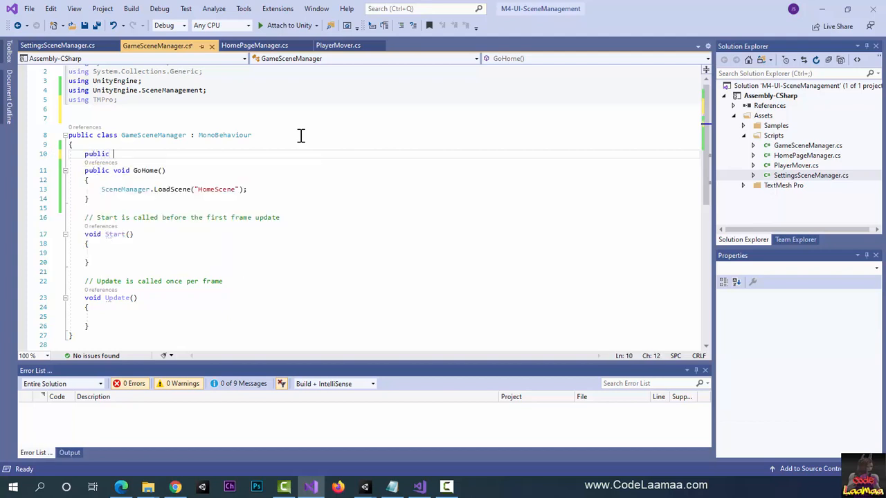
pyautogui.write('TMP_T')
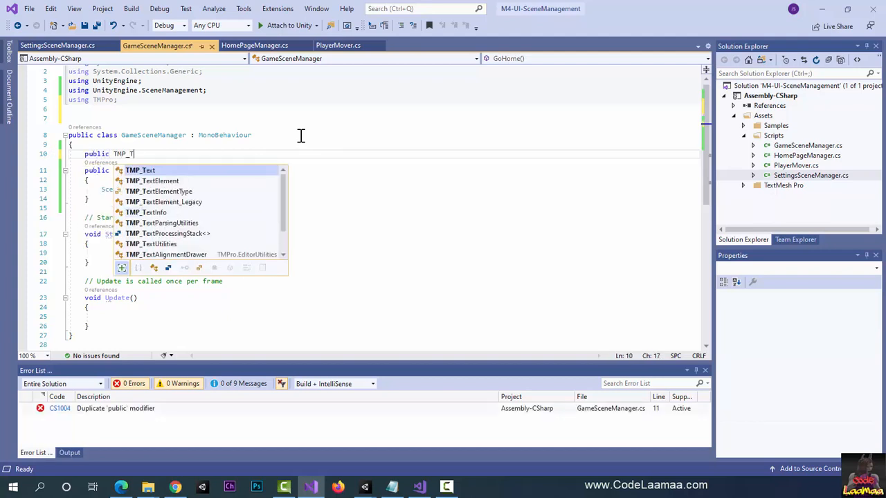
pyautogui.write('ext tm')
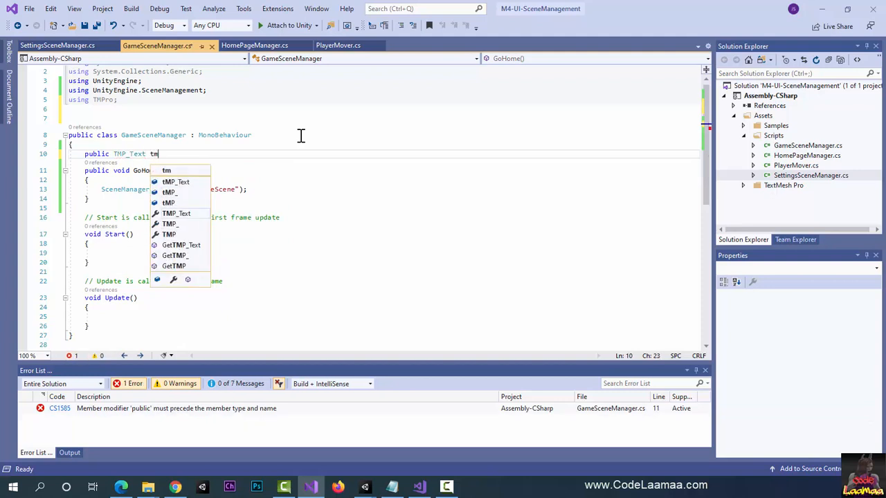
pyautogui.write('Score;')
pyautogui.press('Return')
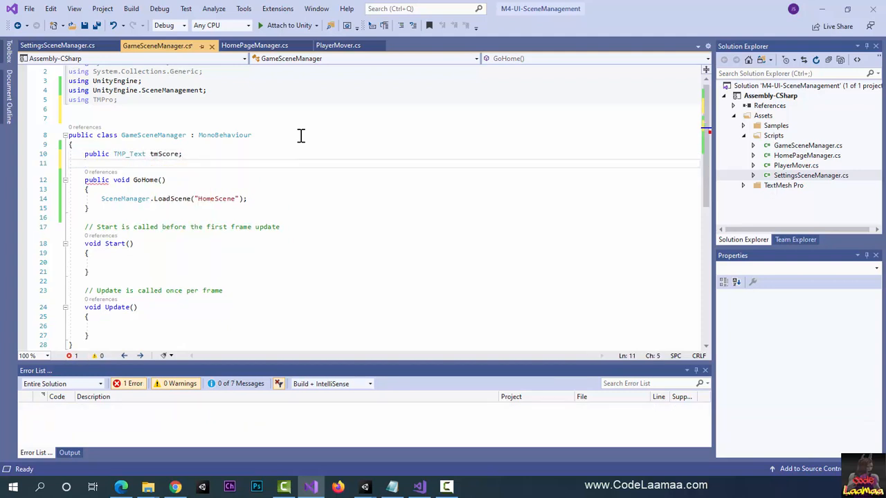
# Step: Declare a public TMP_Text field named tmHighScore directly below tmScore in the GameSceneManager class
pyautogui.write('public T')
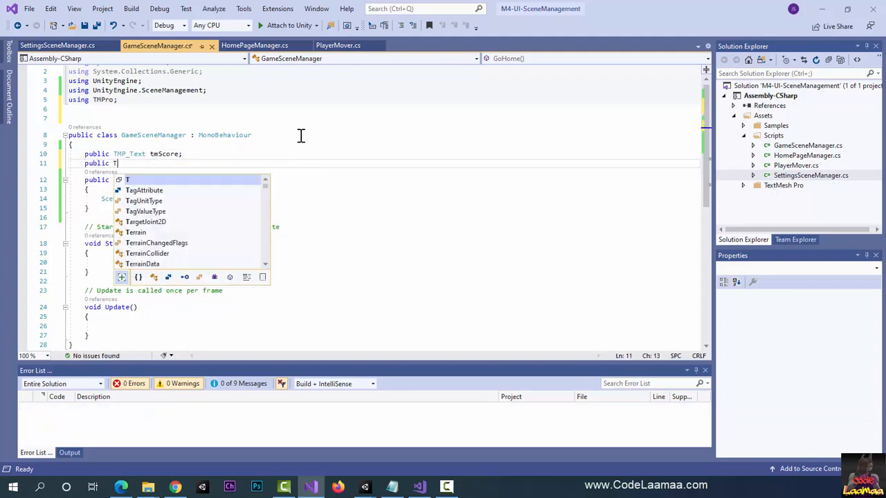
pyautogui.write('MP_T')
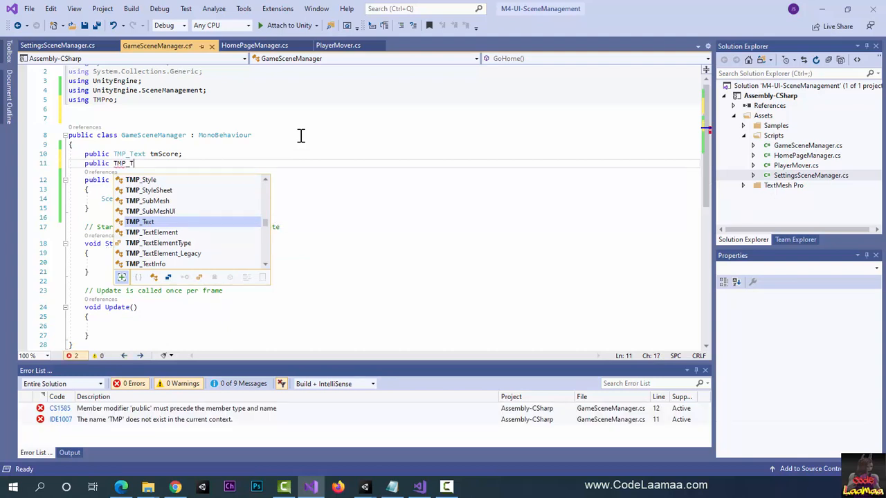
pyautogui.write('ext tm')
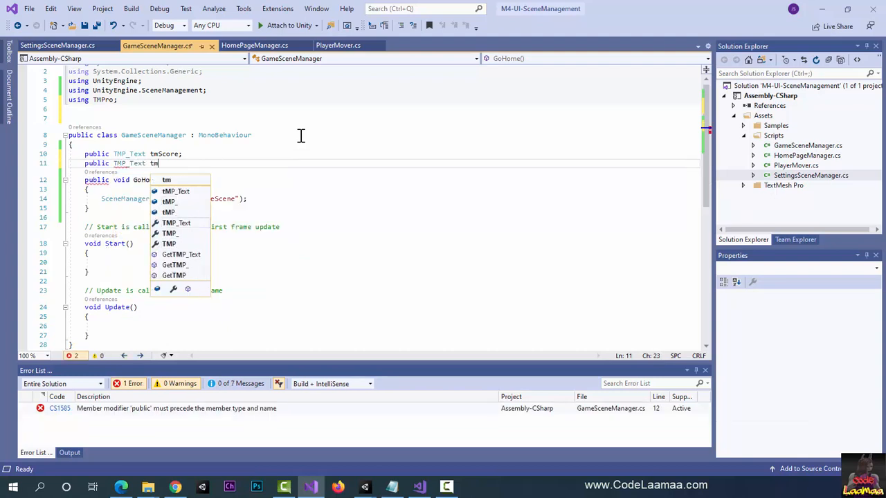
pyautogui.write('Hig')
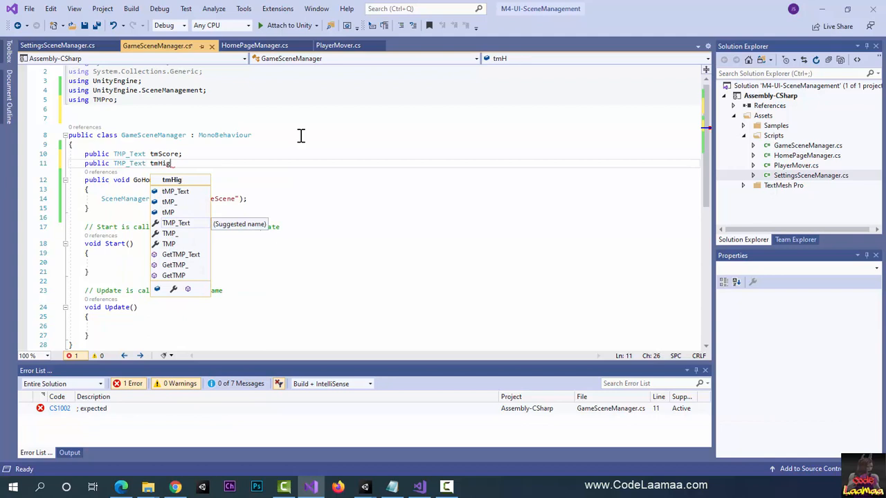
pyautogui.write('hScore;')
pyautogui.press('Return')
# Step: Declare a public TMP_Text field named tmTimeLeft below the tmHighScore field
pyautogui.write('p')
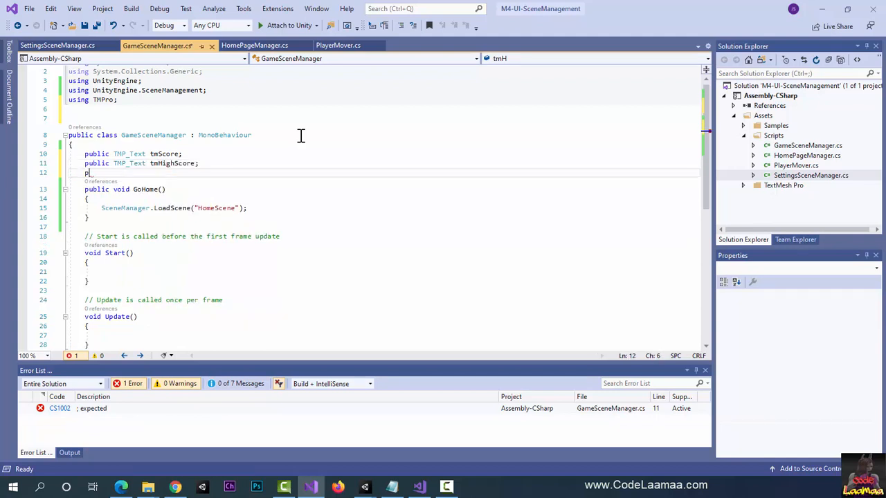
pyautogui.write('ublic TMP_')
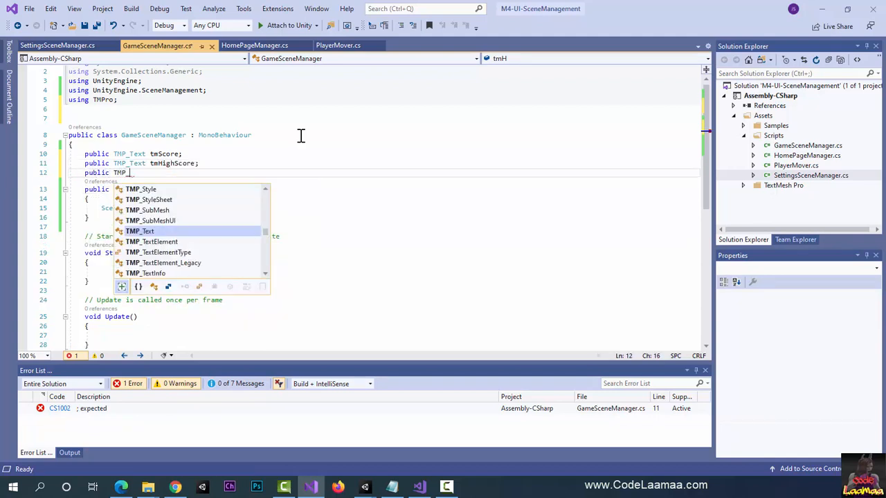
pyautogui.write('Text ')
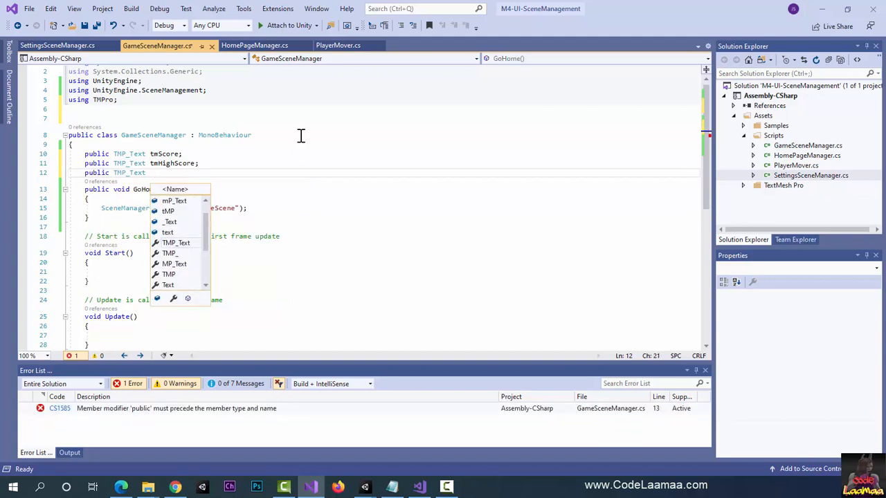
pyautogui.write('tmTimeLef')
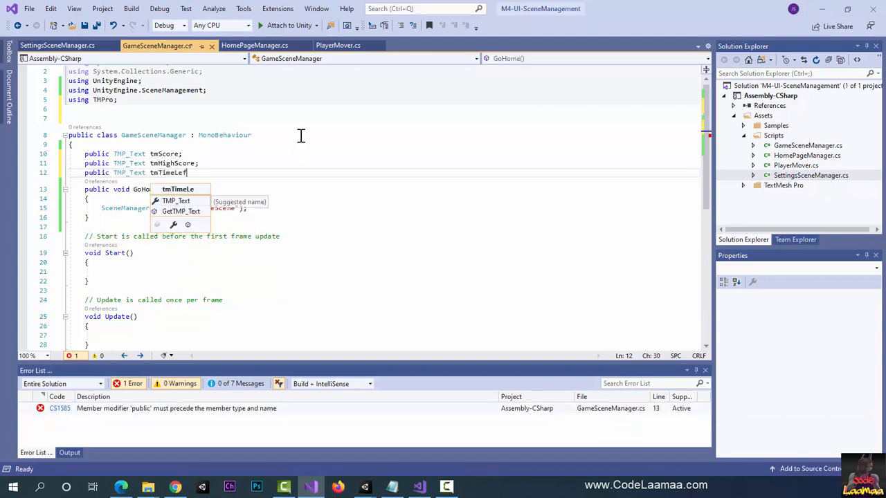
pyautogui.write('t;')
pyautogui.press('Return')
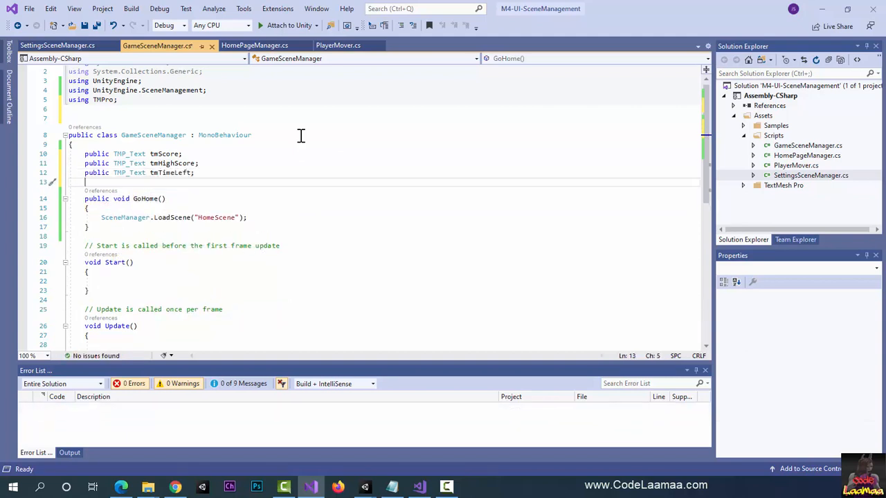
# Step: Declare a public TMP_Text field named tmName below the tmTimeLeft field
pyautogui.write('pub')
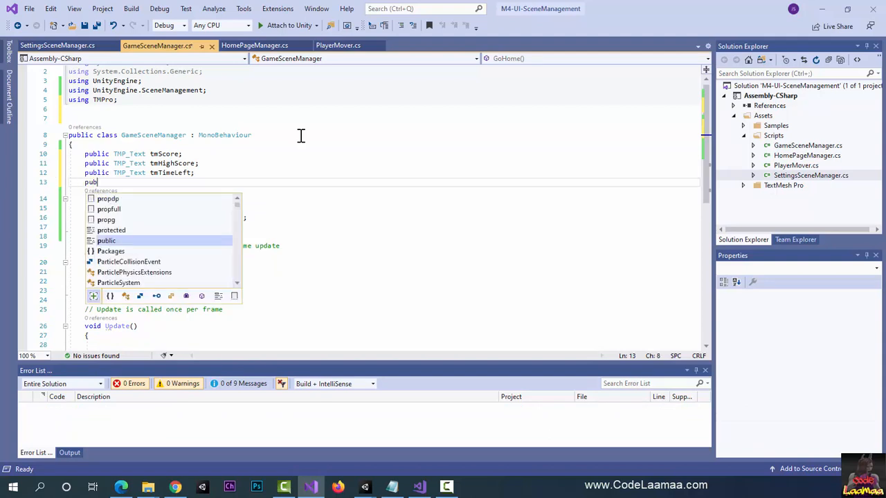
pyautogui.write('lic TMP_')
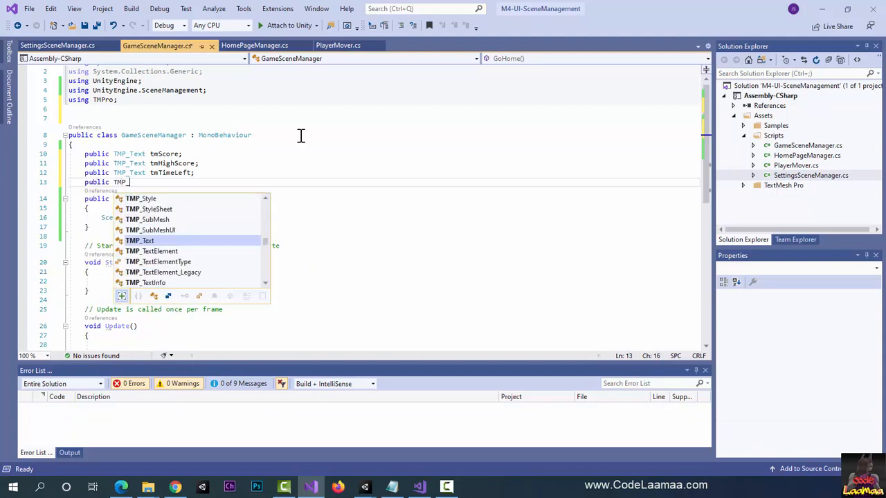
pyautogui.write('Text ')
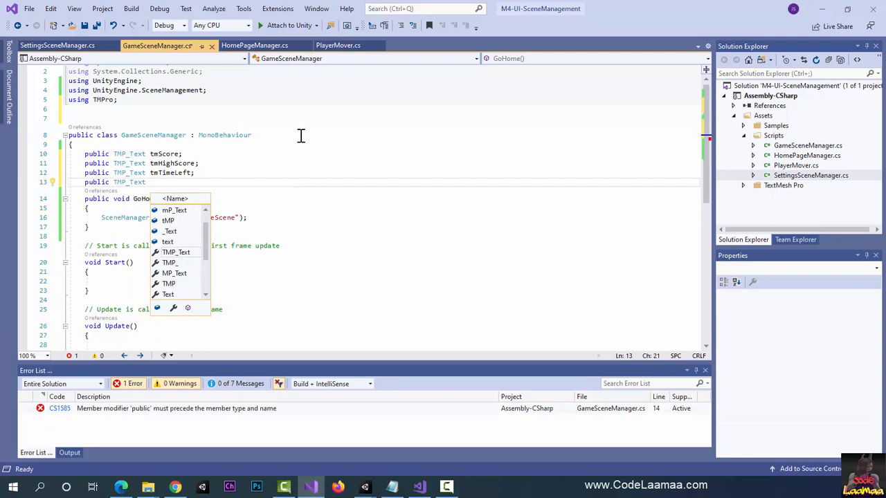
pyautogui.write('tmNa')
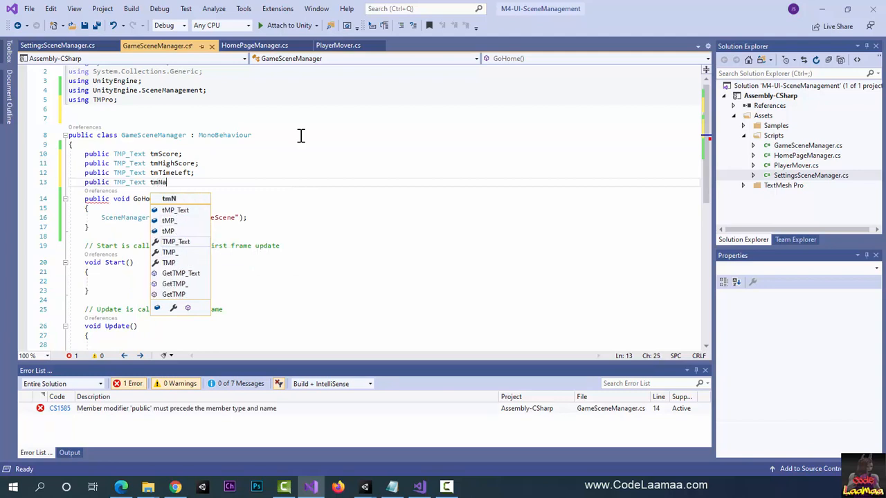
pyautogui.write('me;')
pyautogui.press('Return')
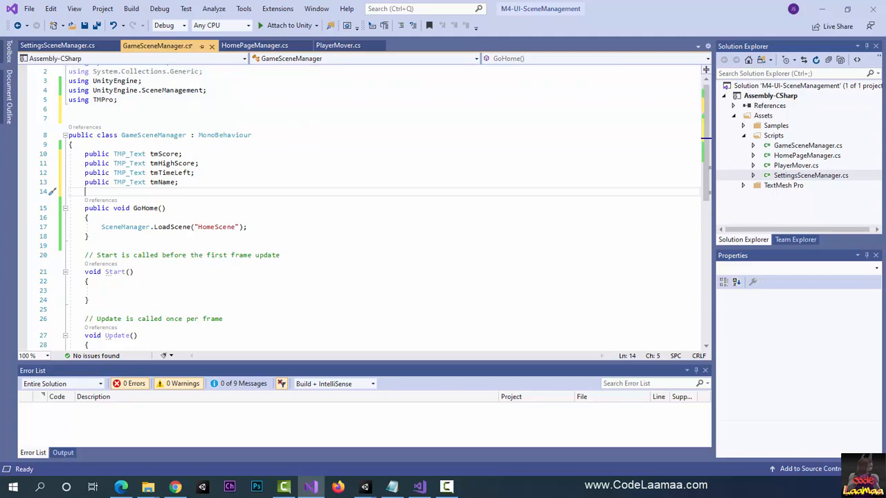
# Step: Insert blank lines below the text fields and declare a private int MAX_TIME with the value 45
pyautogui.press('Return')
pyautogui.press('Return')
pyautogui.press('Return')
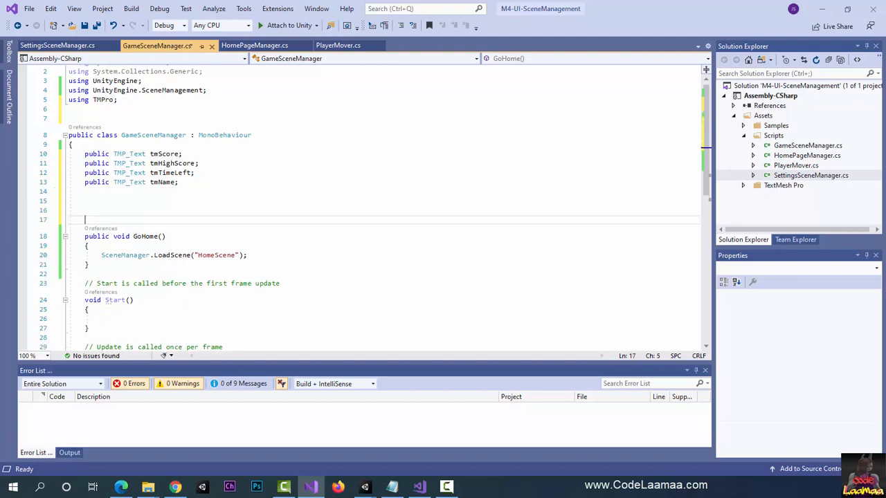
pyautogui.press('Up')
pyautogui.press('Up')
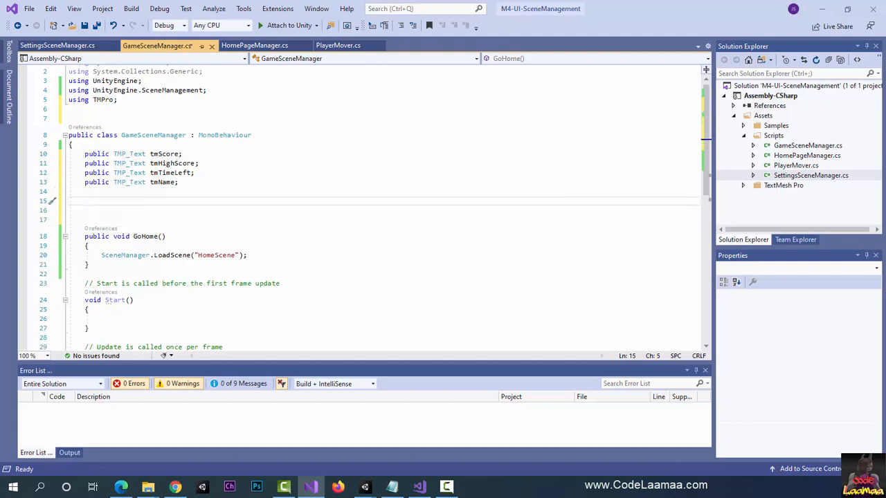
pyautogui.write('private int MAX_TI')
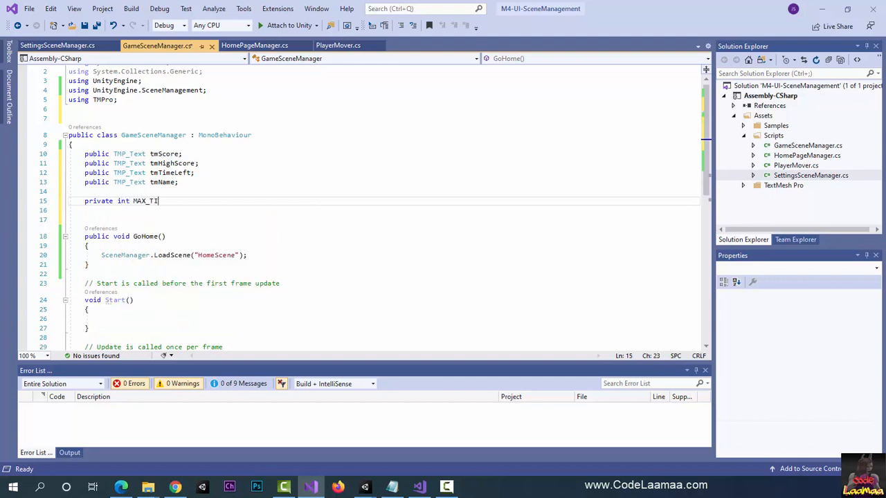
pyautogui.write('ME = ')
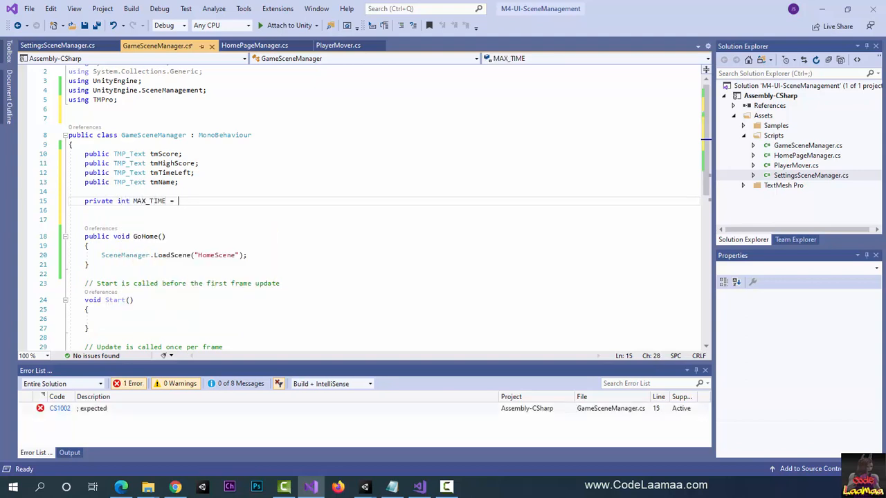
pyautogui.write('45;')
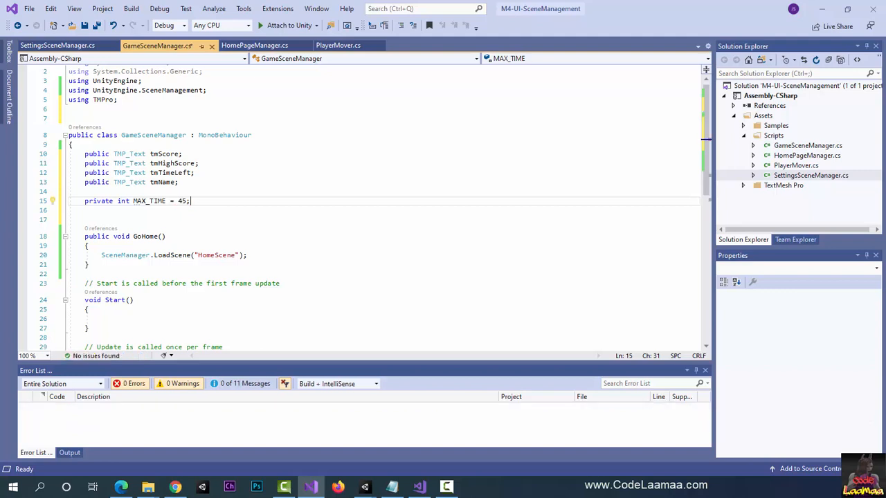
pyautogui.press('Return')
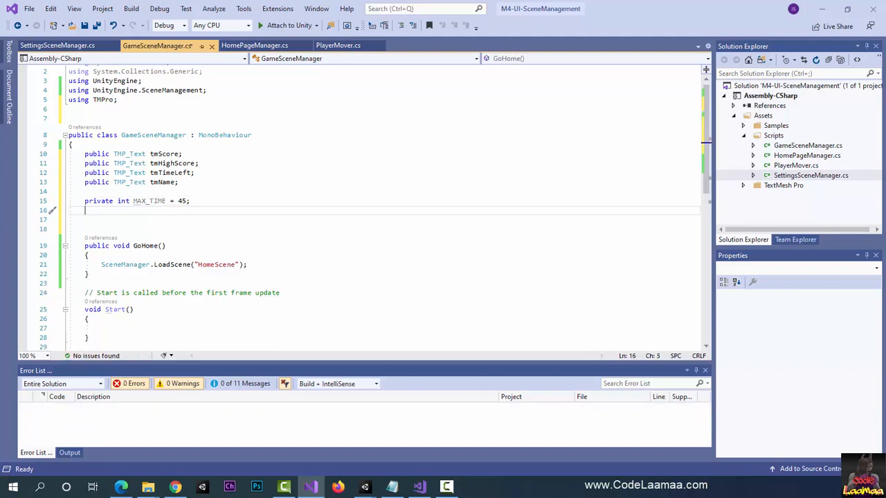
# Step: Declare a private int SCORE_INCREMENT with the value 10 below MAX_TIME
pyautogui.write('private int SCORE_IN')
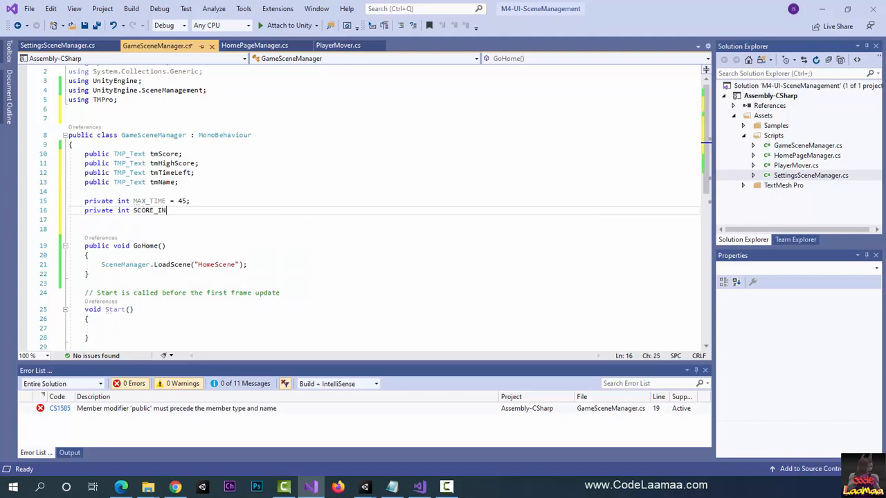
pyautogui.write('CREMENT = ')
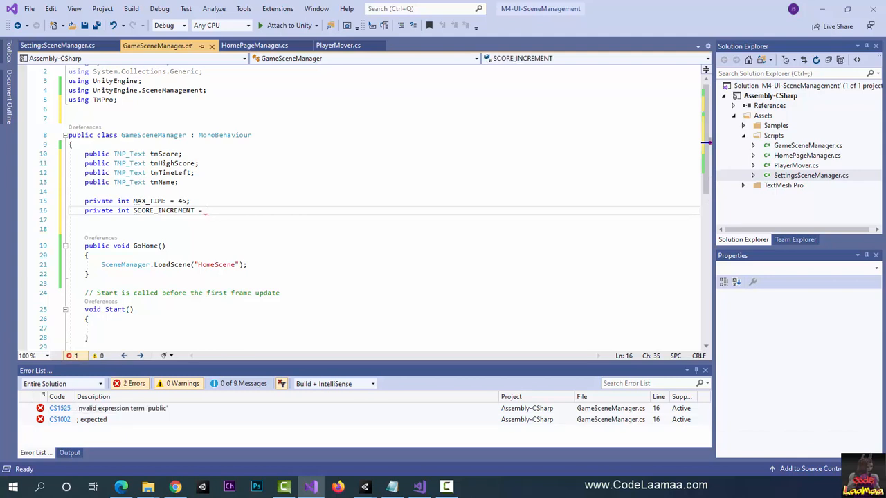
pyautogui.write('10;')
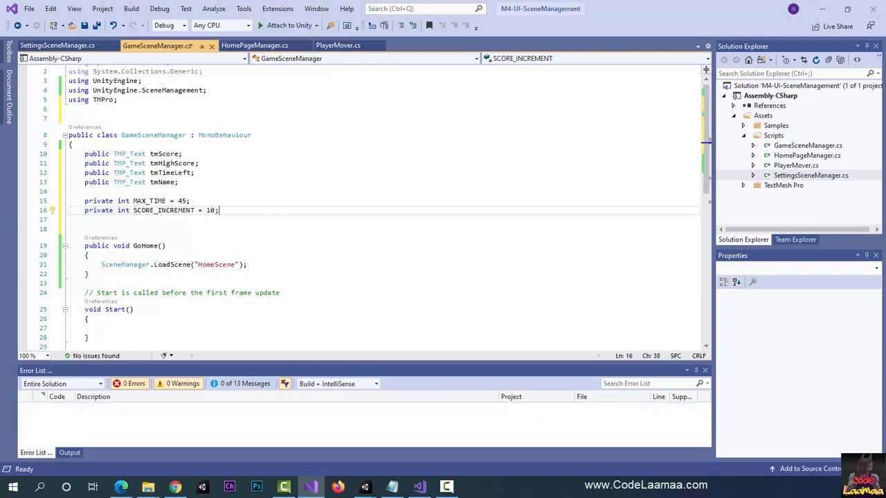
pyautogui.press('Return')
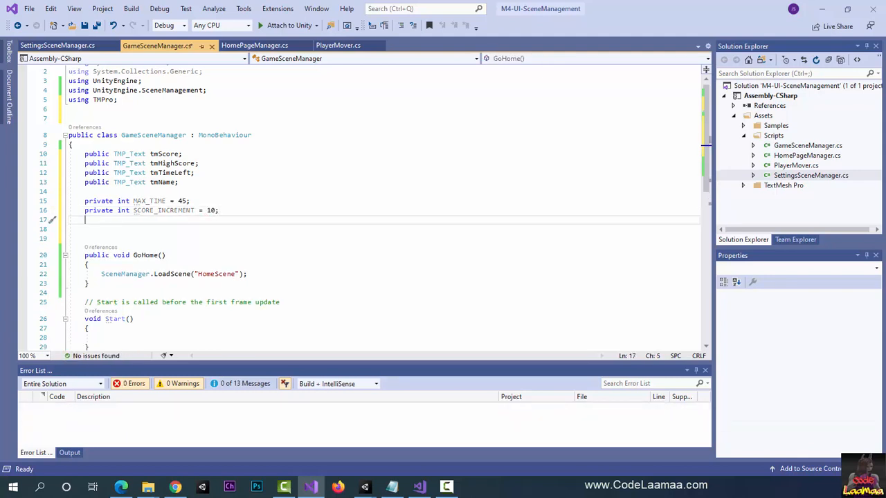
# Step: Declare a private int field named currentTime, without an initial value, below SCORE_INCREMENT
pyautogui.write('PRIV')
pyautogui.press('BackSpace')
pyautogui.press('BackSpace')
pyautogui.press('BackSpace')
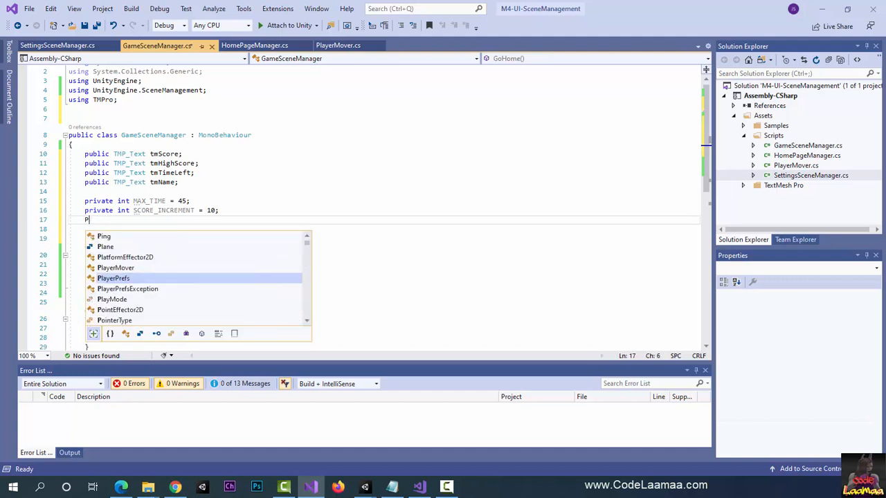
pyautogui.press('BackSpace')
pyautogui.write('pri')
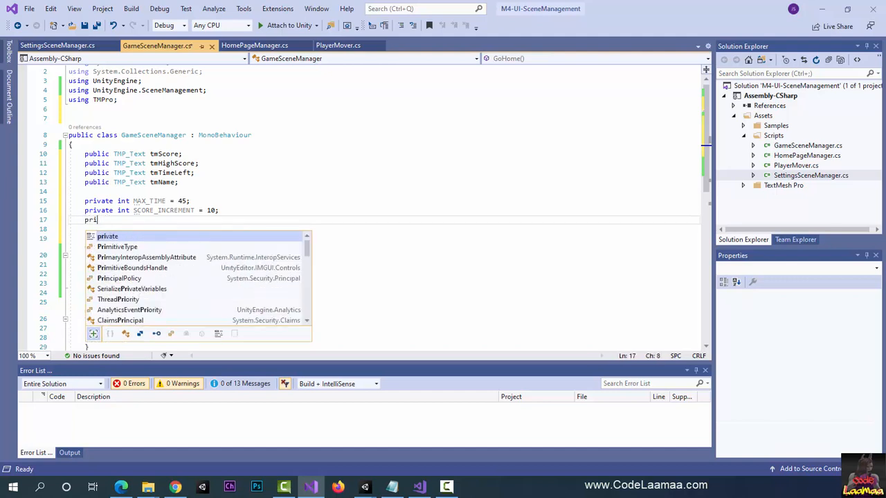
pyautogui.write('vate int ')
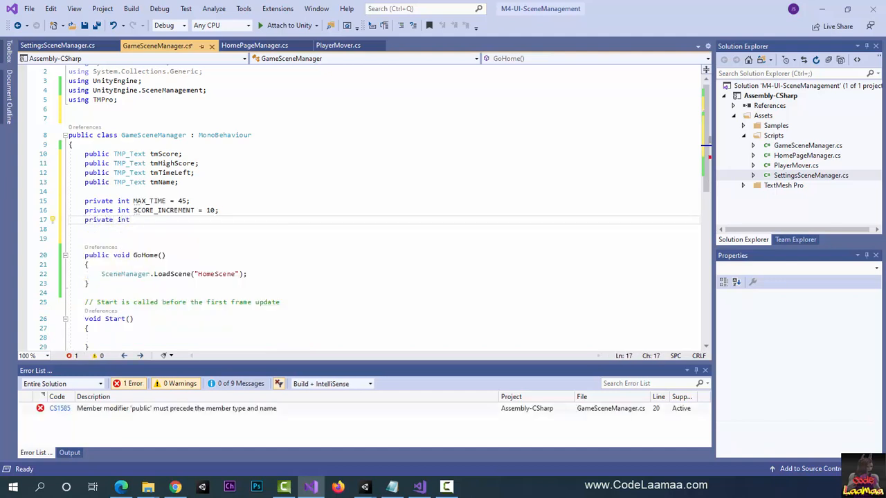
pyautogui.write('currentTime;')
pyautogui.press('Return')
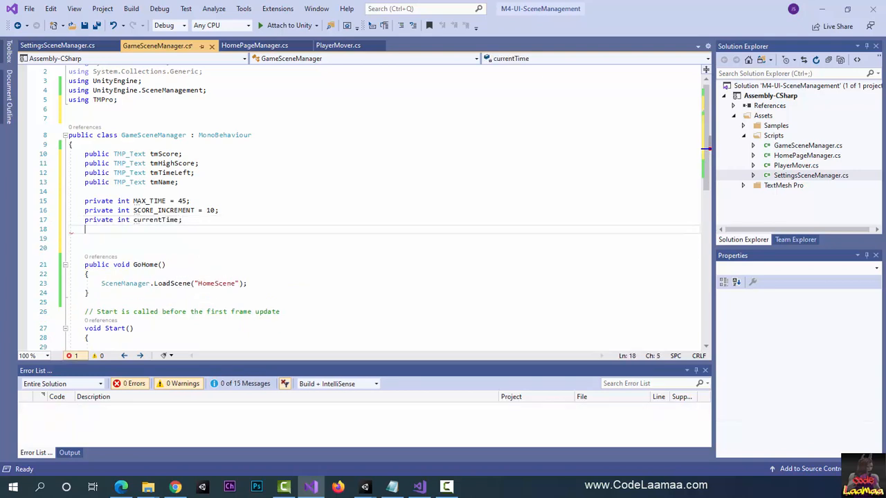
# Step: Declare a private int field named currentScore, without an initial value, below currentTime
pyautogui.write('private ')
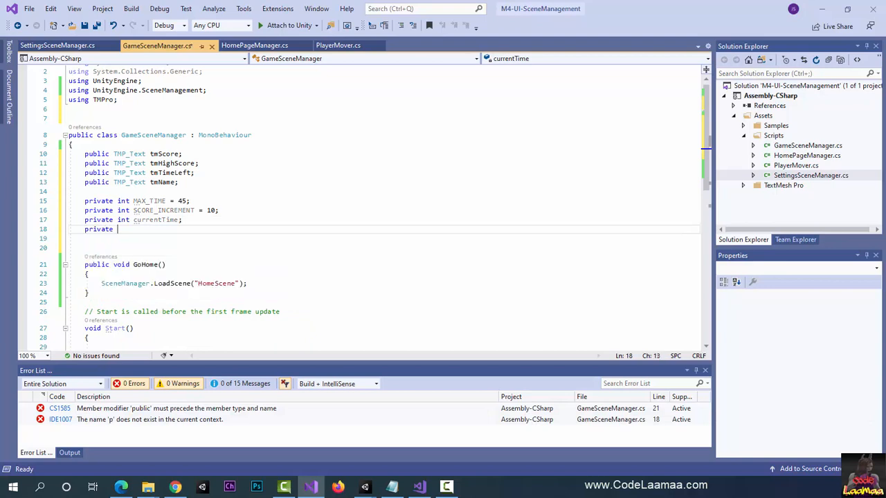
pyautogui.write('int cur')
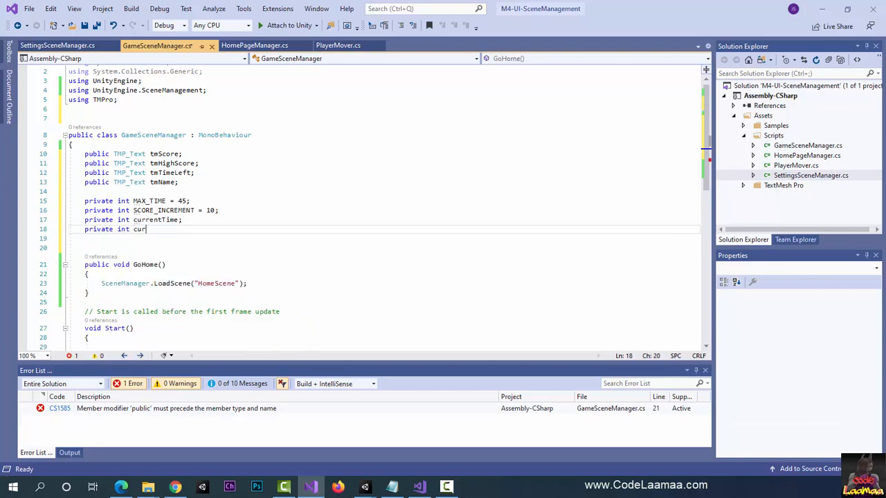
pyautogui.write('rentScore;')
pyautogui.press('Return')
# Step: Declare a private int field named highScore, without an initial value, below currentScore
pyautogui.write('r')
pyautogui.press('BackSpace')
pyautogui.write('pr')
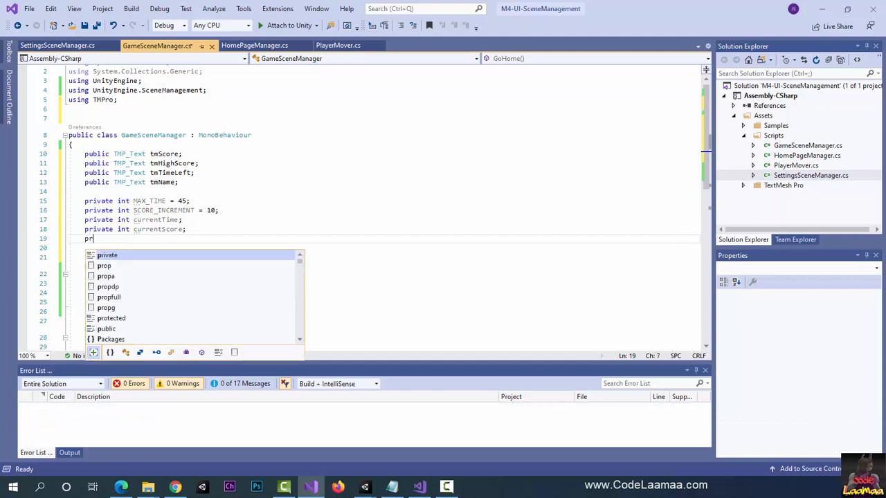
pyautogui.write('ivate int ')
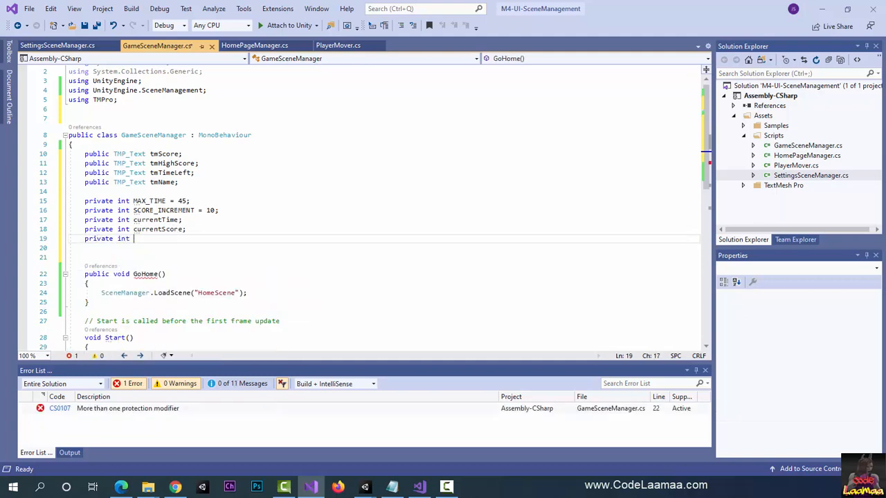
pyautogui.write('highScore;')
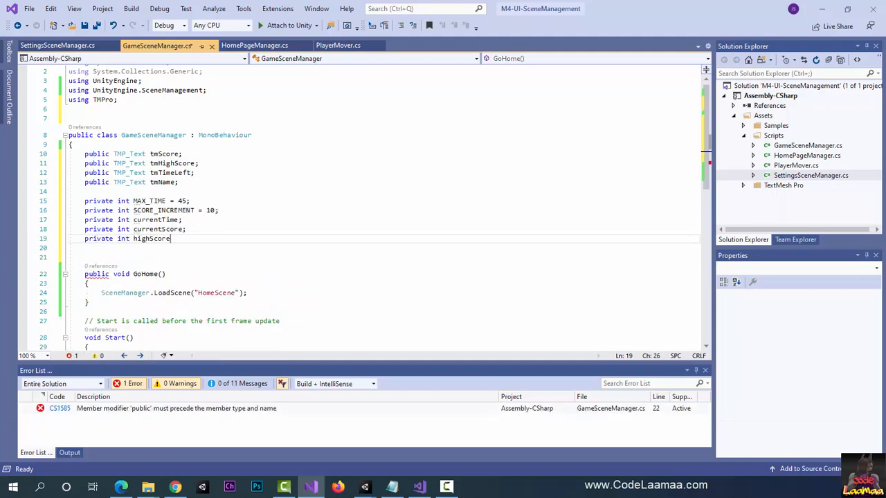
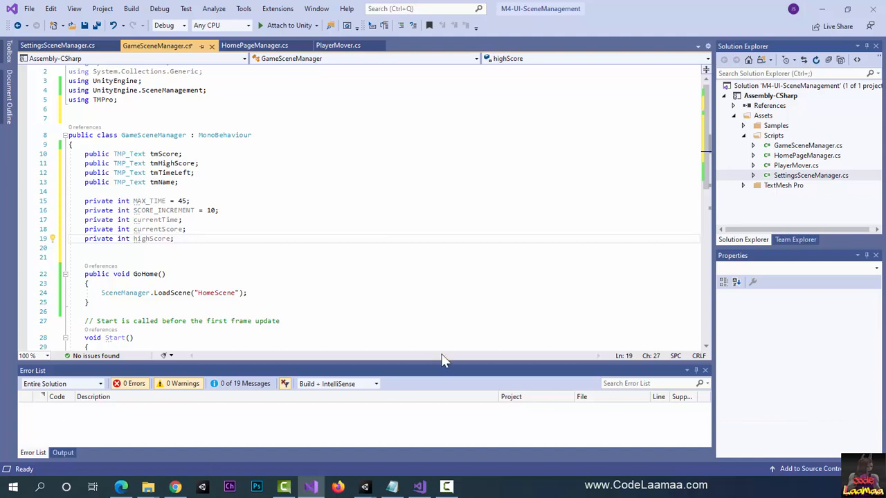
# Step: Add a Debug.Log call with the message "Game Begins" as the first statement of the Start method, leaving spare blank lines below
pyautogui.scroll(-2, 394, 284)
pyautogui.scroll(-5, 393, 284)
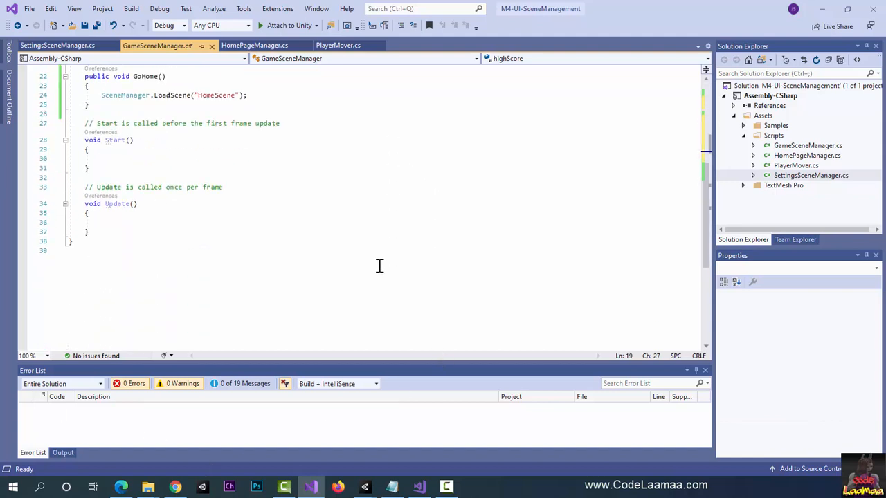
pyautogui.click(160, 159)
pyautogui.press('Return')
pyautogui.press('Return')
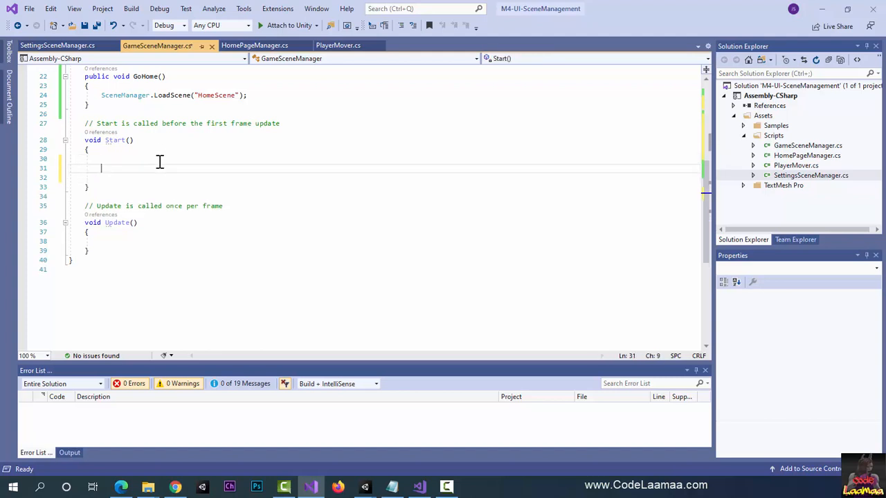
pyautogui.press('Up')
pyautogui.press('Up')
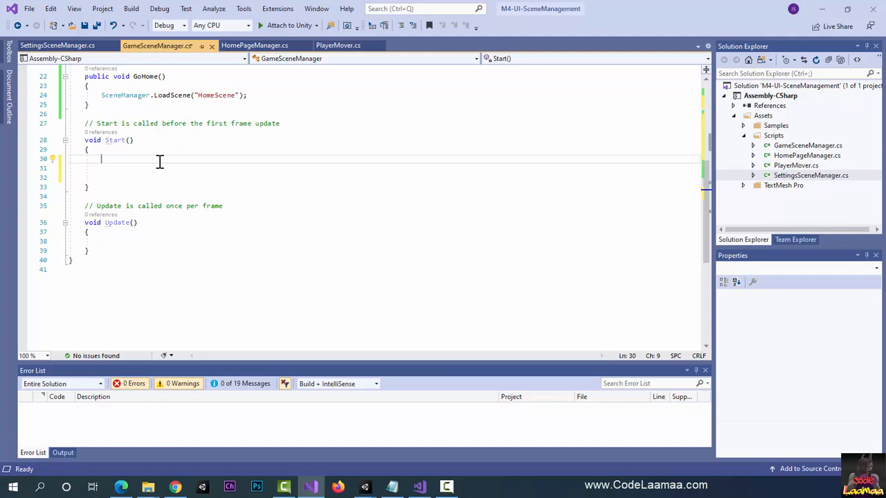
pyautogui.write('Debug')
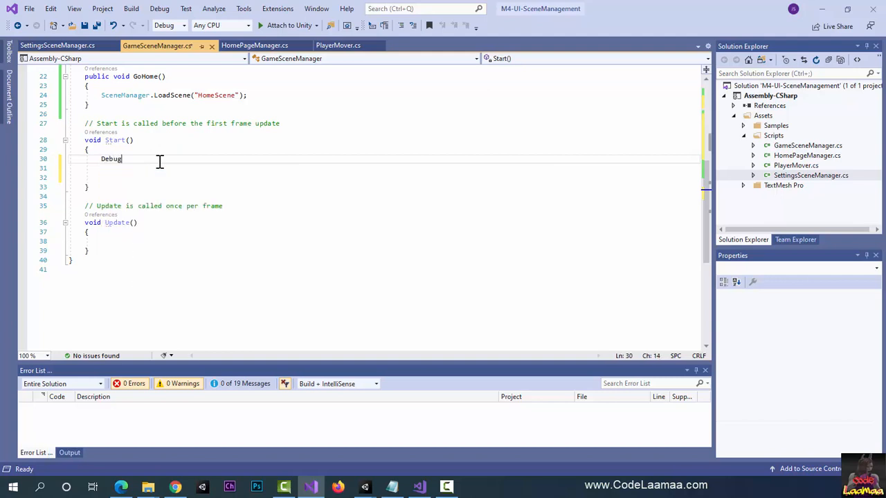
pyautogui.write('.Log("')
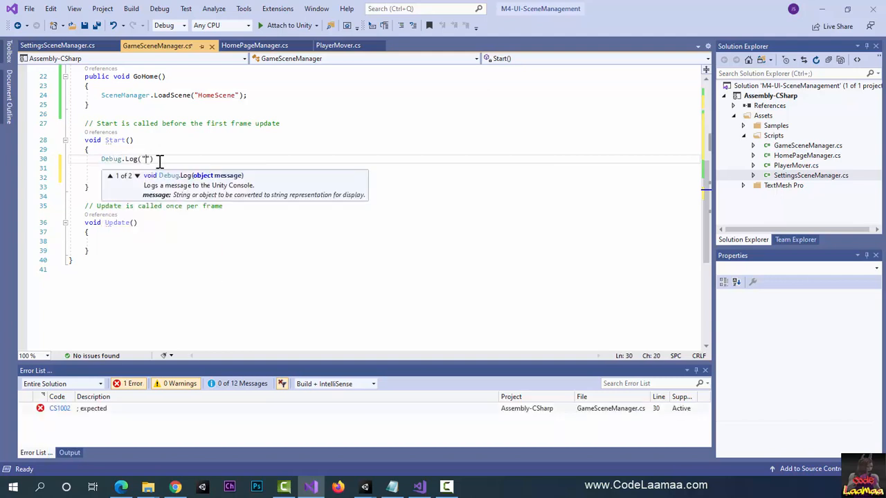
pyautogui.write('Game Be')
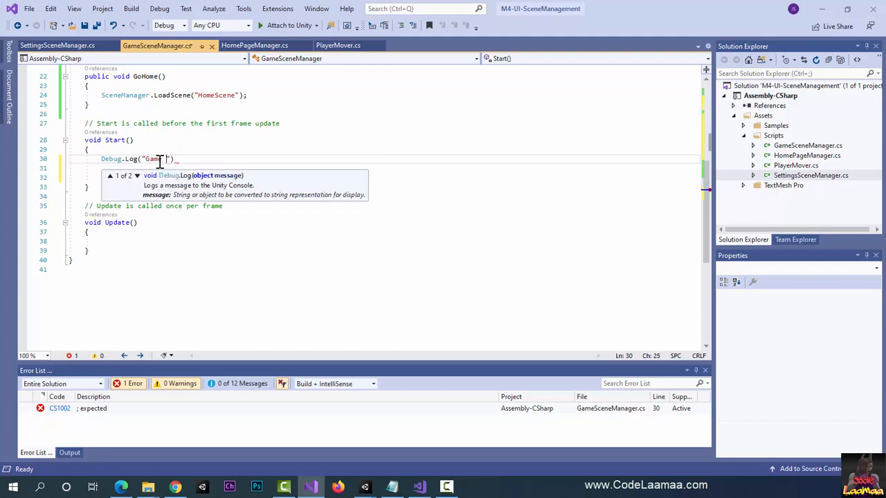
pyautogui.write('gins");')
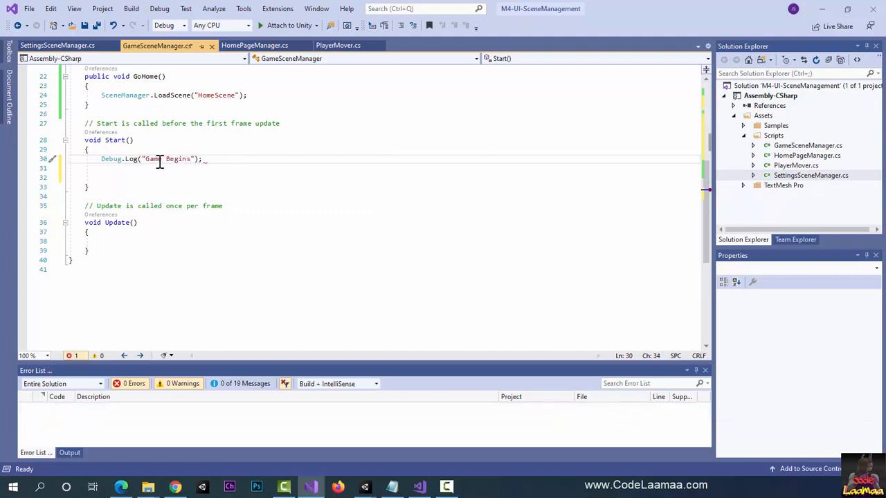
# Step: Assign MAX_TIME to currentTime in Start, one blank line below the Debug.Log call
pyautogui.press('Return')
pyautogui.press('Return')
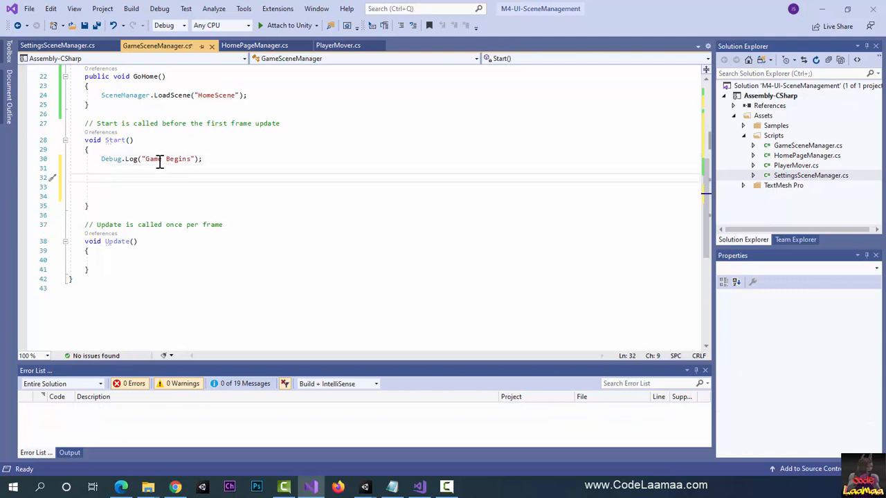
pyautogui.write('currenT')
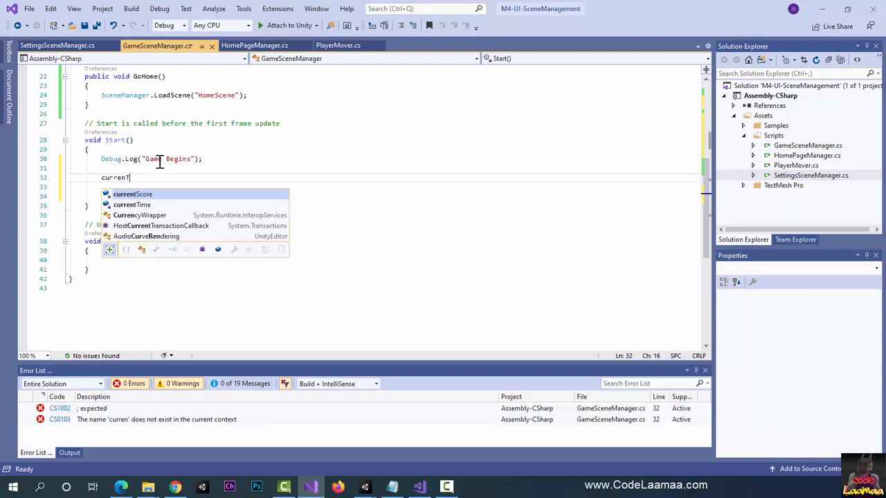
pyautogui.press('Down')
pyautogui.press('Tab')
pyautogui.write('= MAX_')
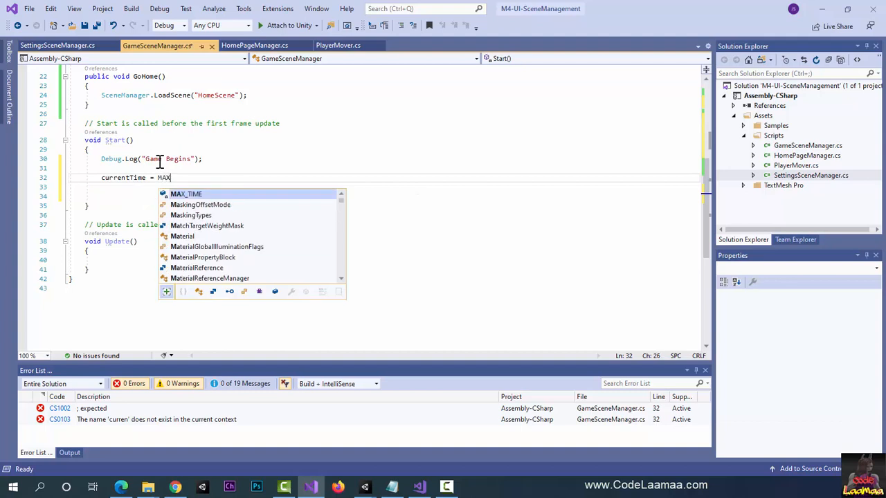
pyautogui.press('Tab')
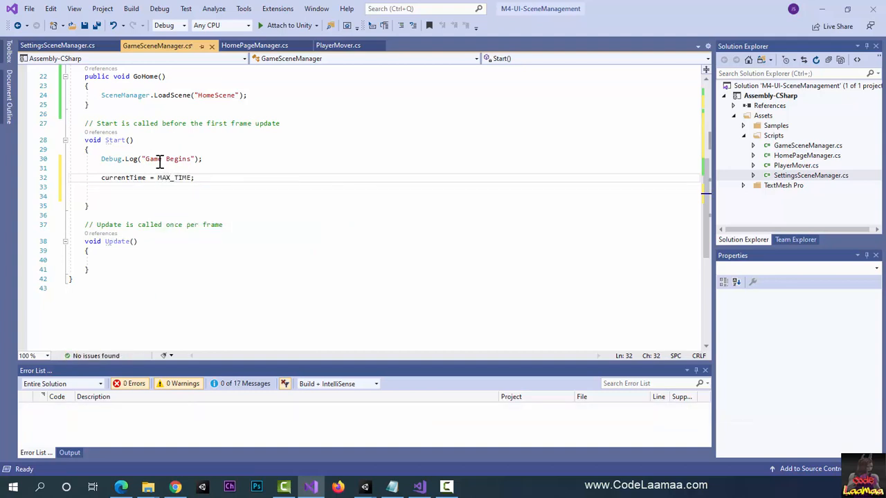
# Step: Add an if condition in Start, below the currentTime assignment, checking PlayerPrefs.HasKey("HighScore")
pyautogui.press('Return')
pyautogui.press('Return')
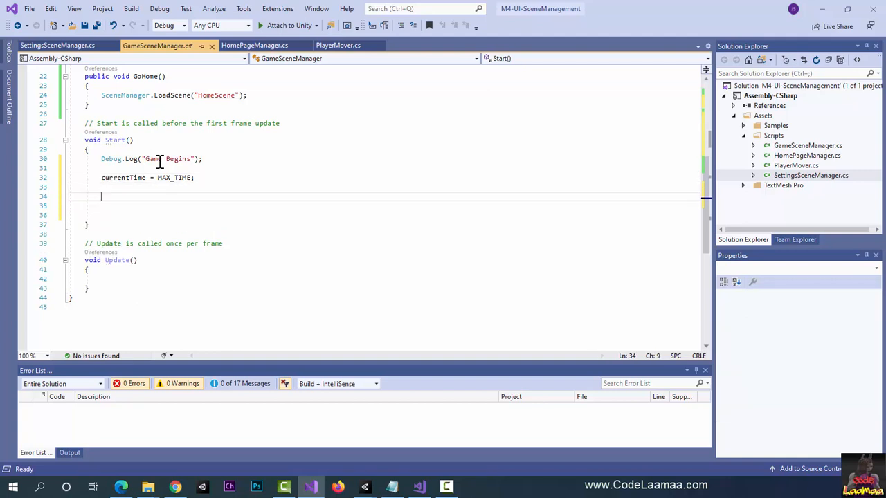
pyautogui.write('if(')
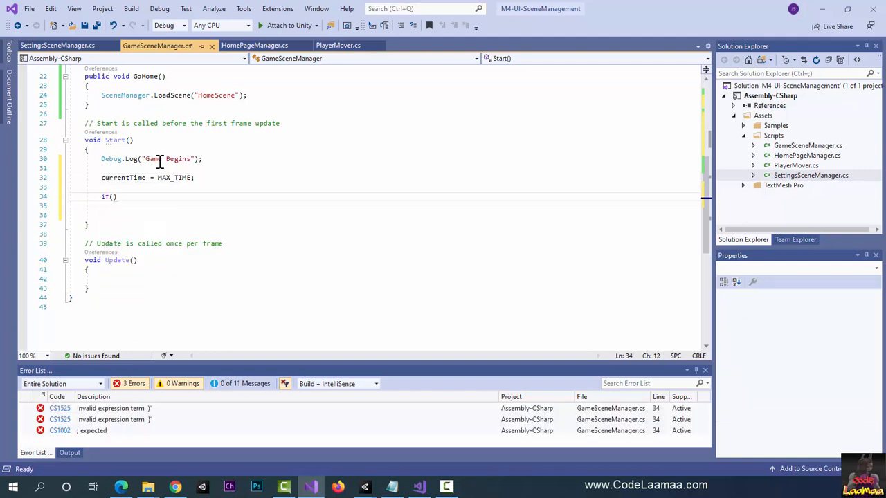
pyautogui.write('PlayerPrefs')
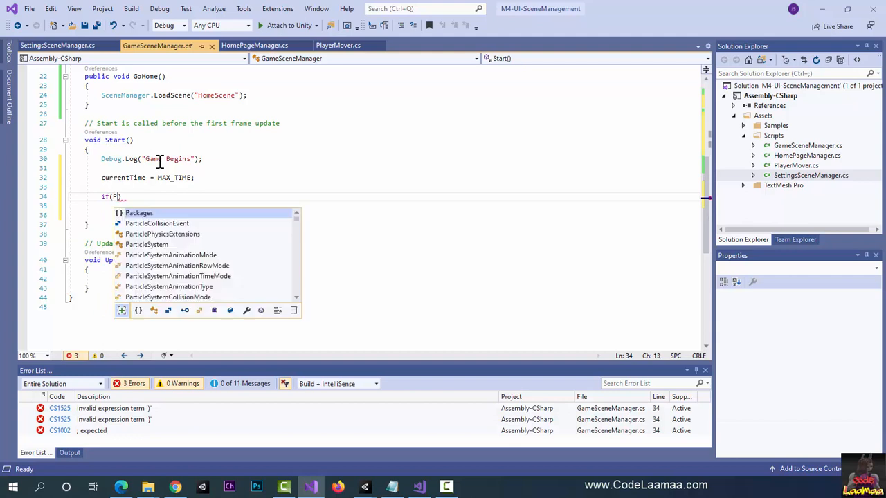
pyautogui.write('.Has')
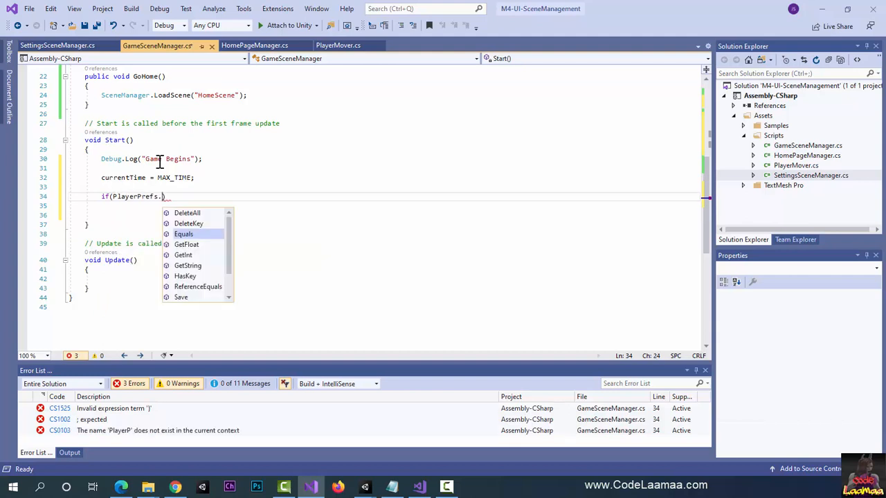
pyautogui.press('Tab')
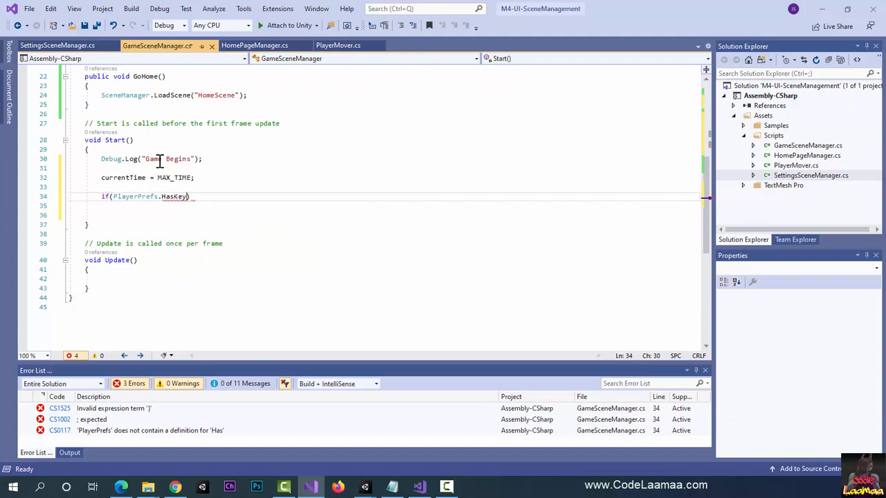
pyautogui.write('("HighScore"))')
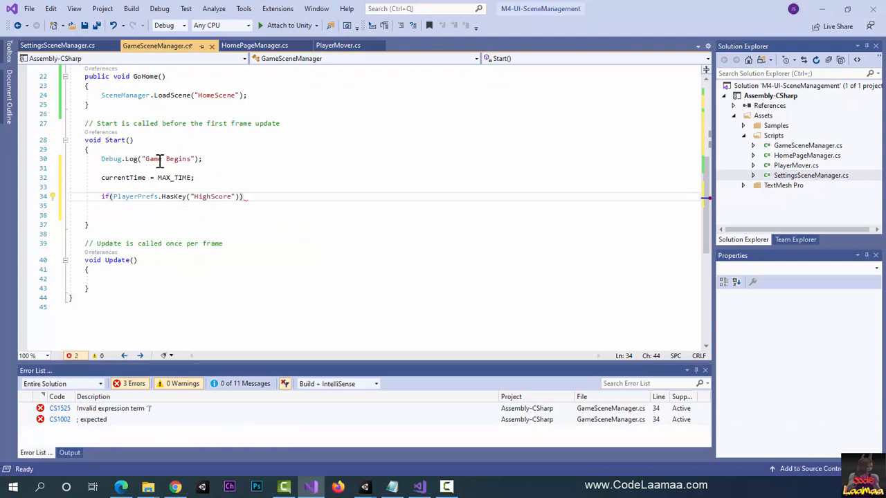
# Step: Under the HighScore condition, assign PlayerPrefs.GetInt("HighScore") to highScore
pyautogui.press('Return')
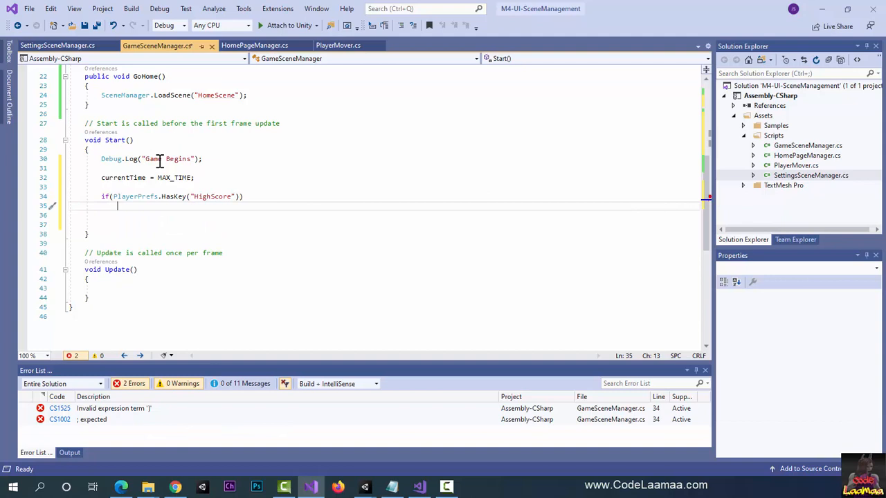
pyautogui.write('highScore = PlayerPrefs.')
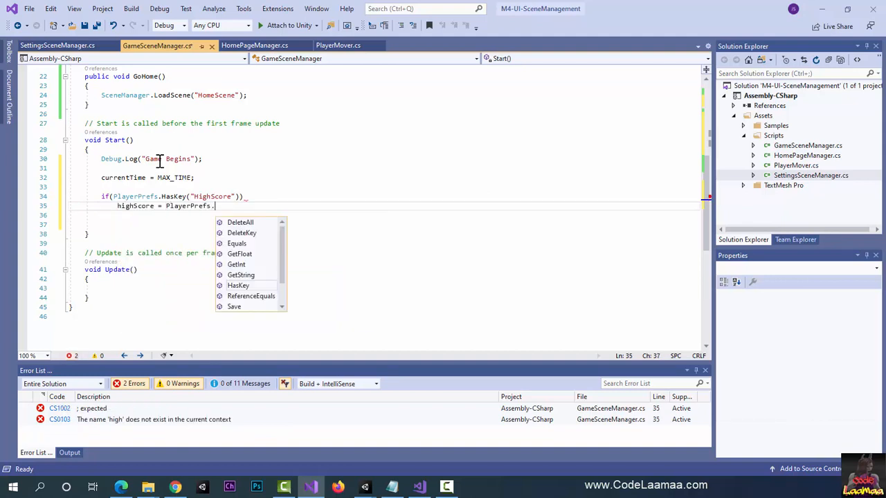
pyautogui.write('GetInt')
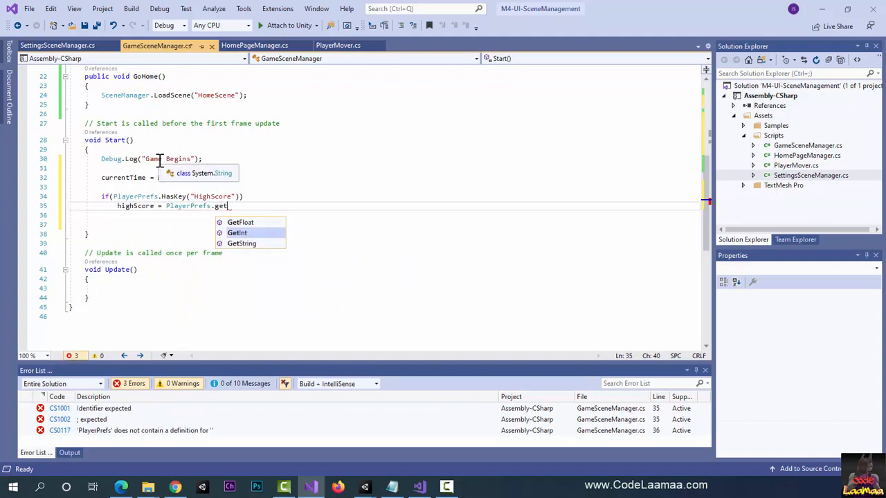
pyautogui.write('("HighS')
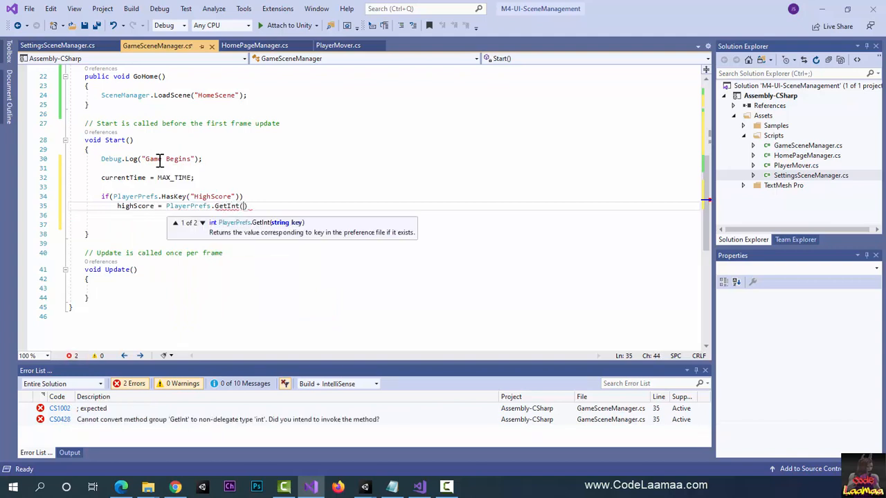
pyautogui.write('core");')
# Step: Add an else branch to the HighScore check that sets highScore to 0
pyautogui.press('Return')
pyautogui.press('Return')
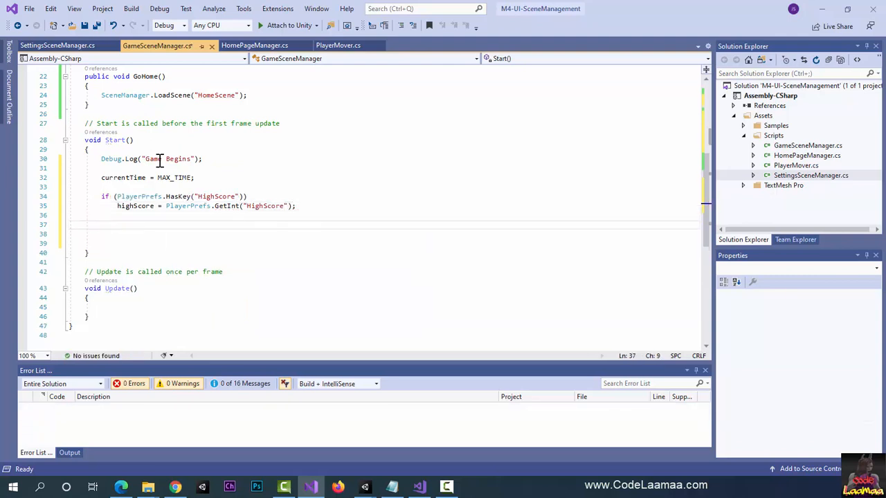
pyautogui.press('Up')
pyautogui.write('else')
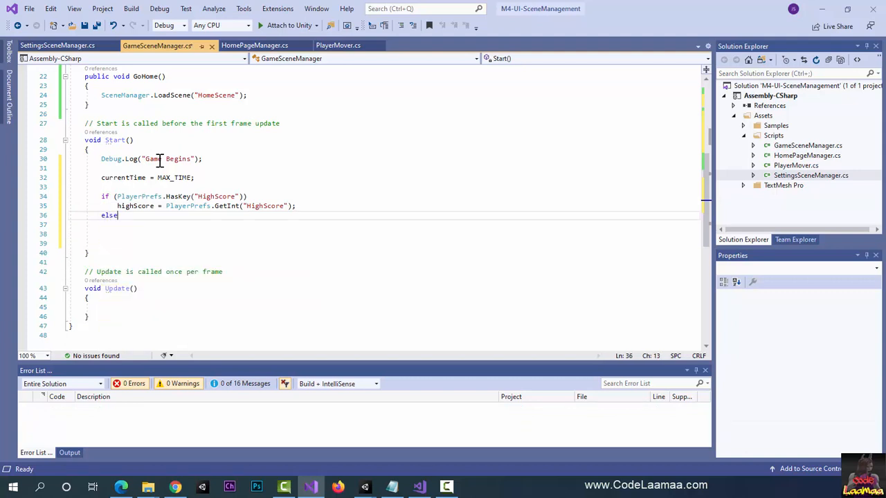
pyautogui.press('Return')
pyautogui.write('highScore = 0;')
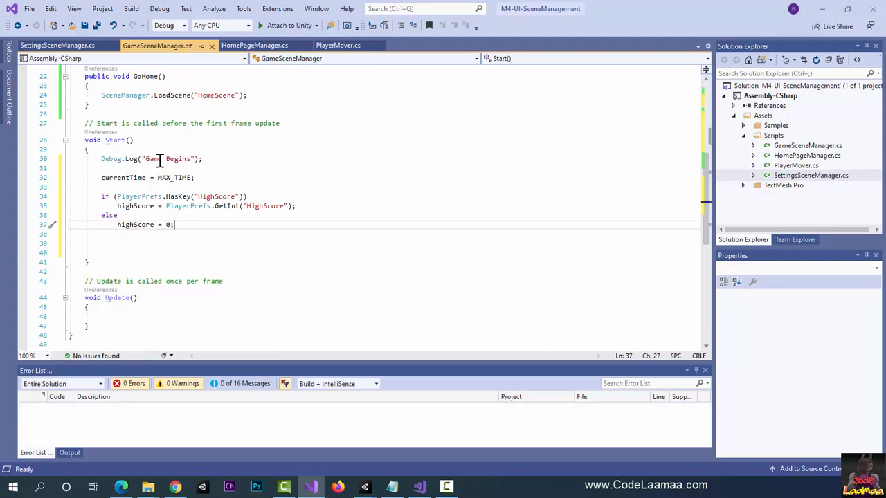
# Step: Add a second if condition in Start, below the high score block, checking PlayerPrefs.HasKey("UserName")
pyautogui.press('Return')
pyautogui.press('Return')
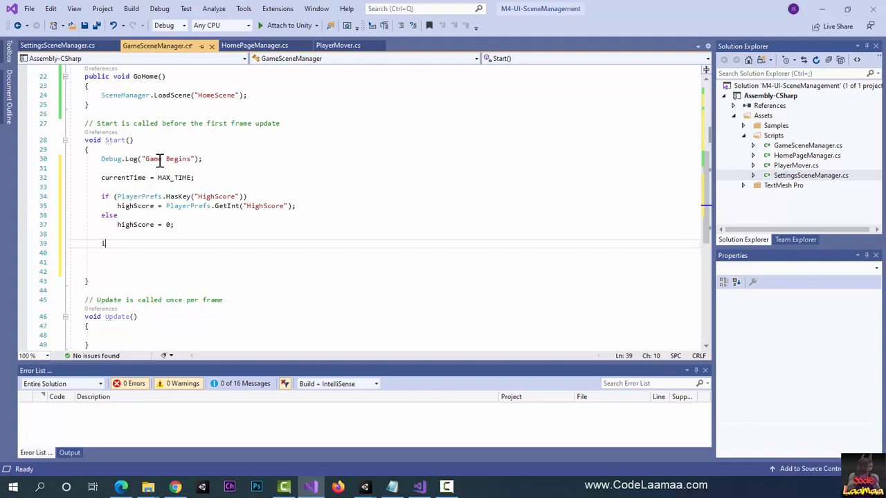
pyautogui.write('if(PlayerPf')
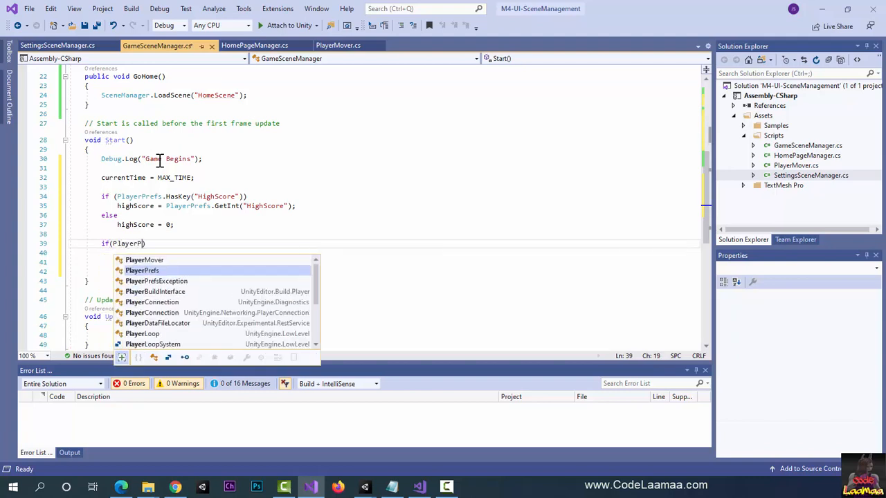
pyautogui.press('Return')
pyautogui.press('BackSpace')
pyautogui.press('BackSpace')
pyautogui.press('BackSpace')
pyautogui.press('BackSpace')
pyautogui.press('BackSpace')
pyautogui.press('BackSpace')
pyautogui.press('BackSpace')
pyautogui.press('BackSpace')
pyautogui.press('BackSpace')
pyautogui.press('BackSpace')
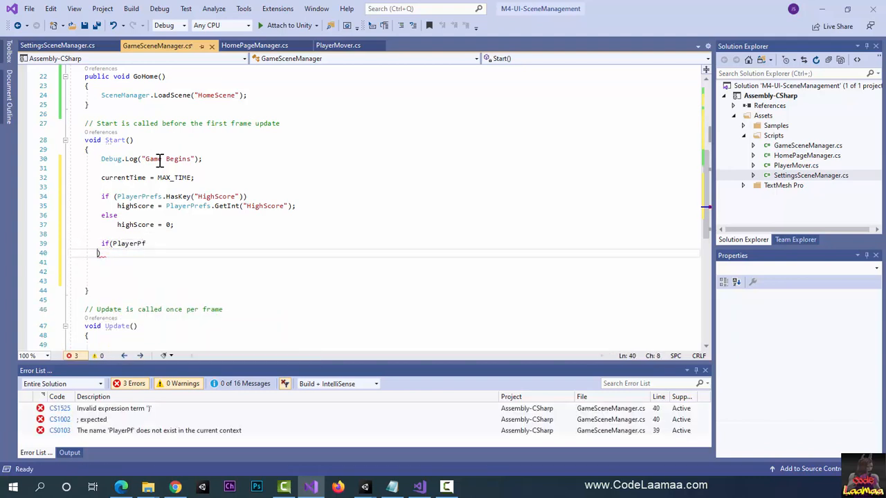
pyautogui.press('BackSpace')
pyautogui.press('BackSpace')
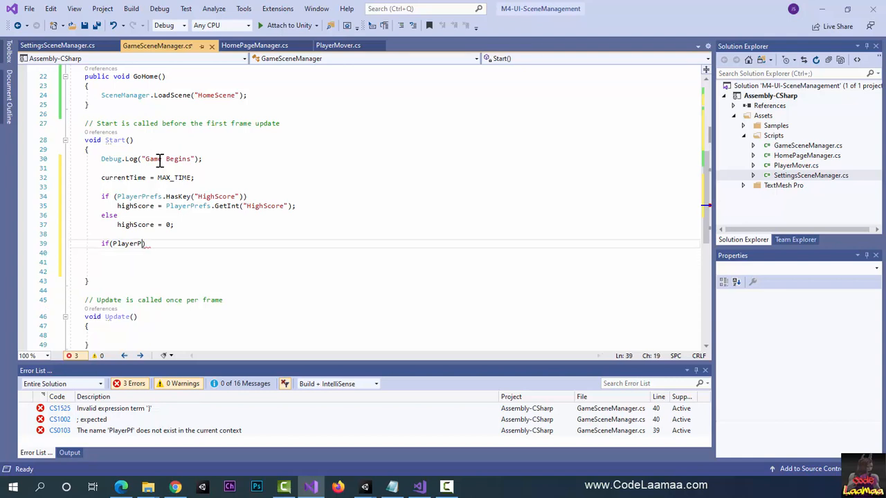
pyautogui.write('refs.Ha')
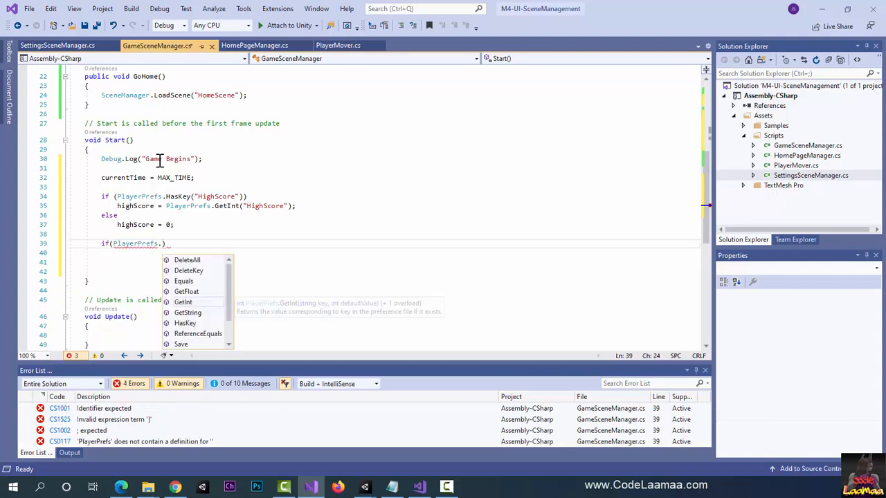
pyautogui.press('Tab')
pyautogui.write('("Us')
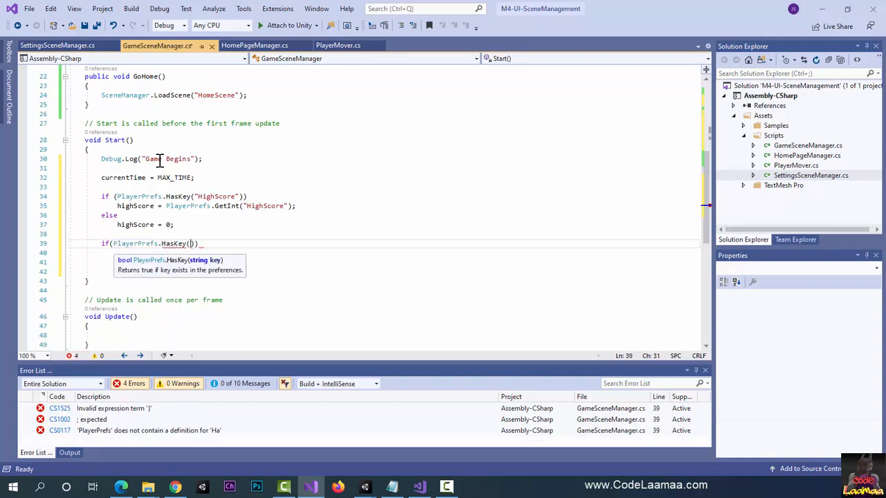
pyautogui.write('erName"')
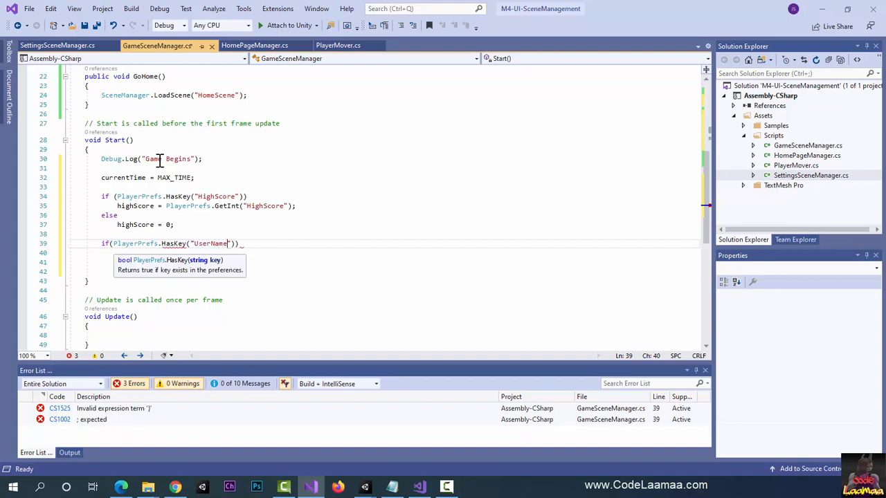
pyautogui.write(')')
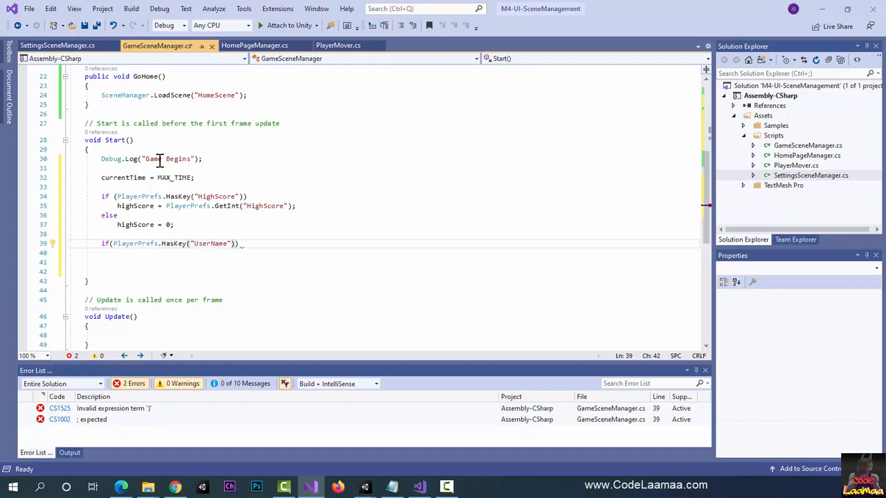
pyautogui.write(')')
# Step: Under the UserName condition, assign PlayerPrefs.GetString("UserName") to tmName.text
pyautogui.press('Return')
pyautogui.write('tm')
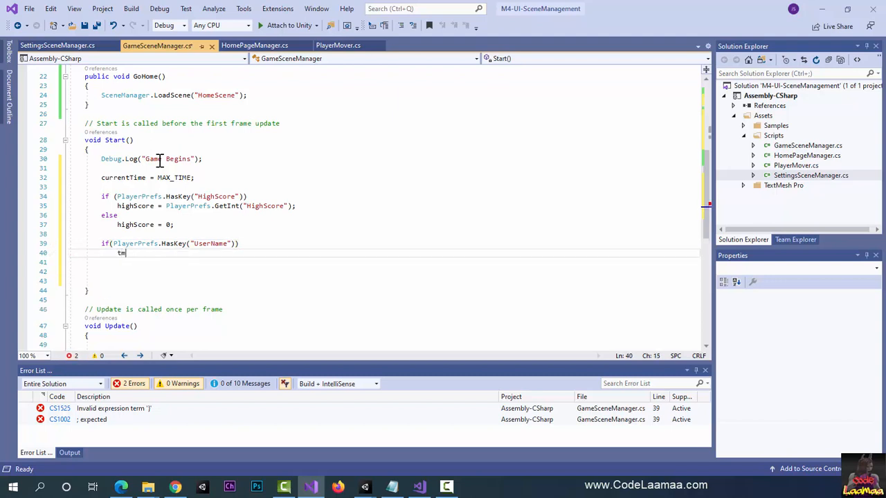
pyautogui.write('Name')
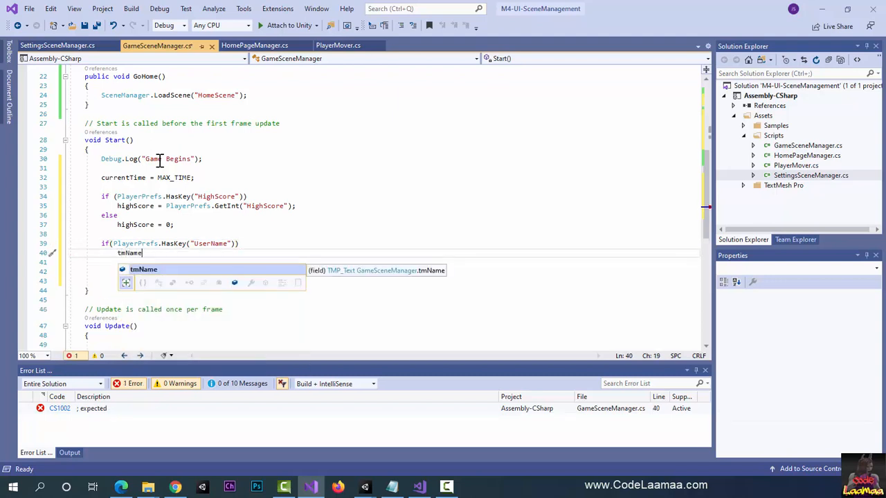
pyautogui.write('.text = ')
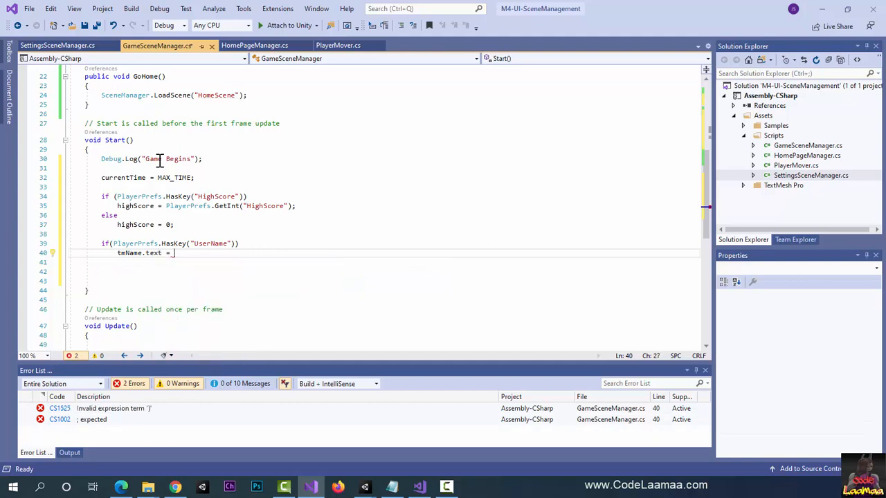
pyautogui.write('PlayerP')
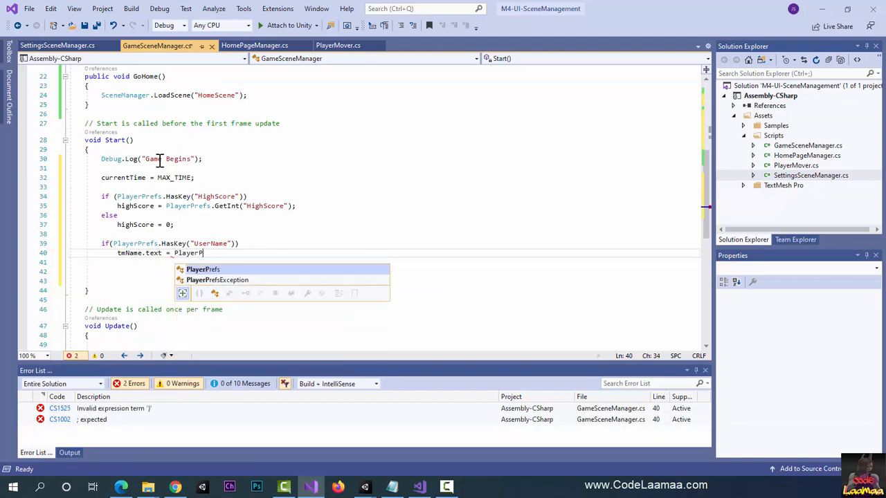
pyautogui.press('Tab')
pyautogui.write('.GetS')
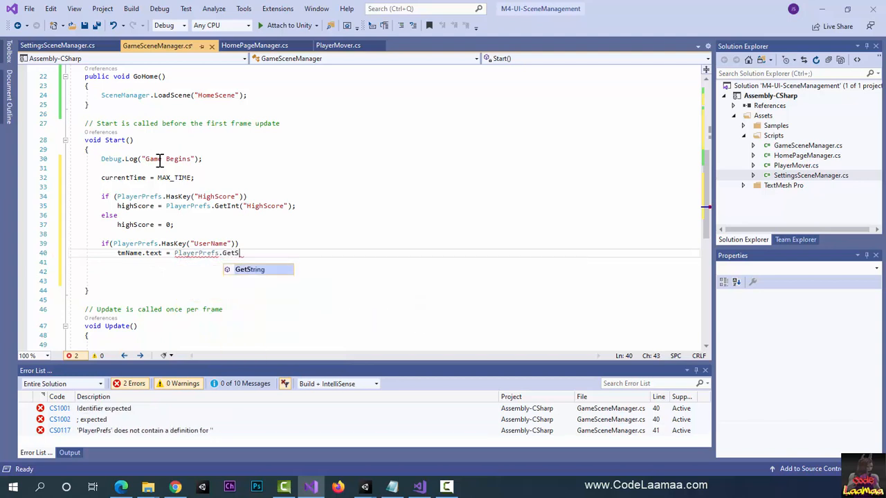
pyautogui.press('Tab')
pyautogui.write('("UserN')
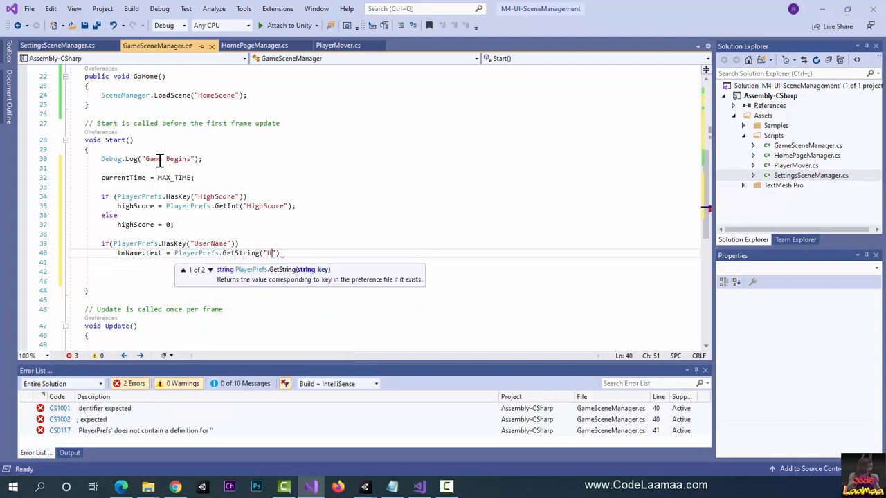
pyautogui.write('ame");')
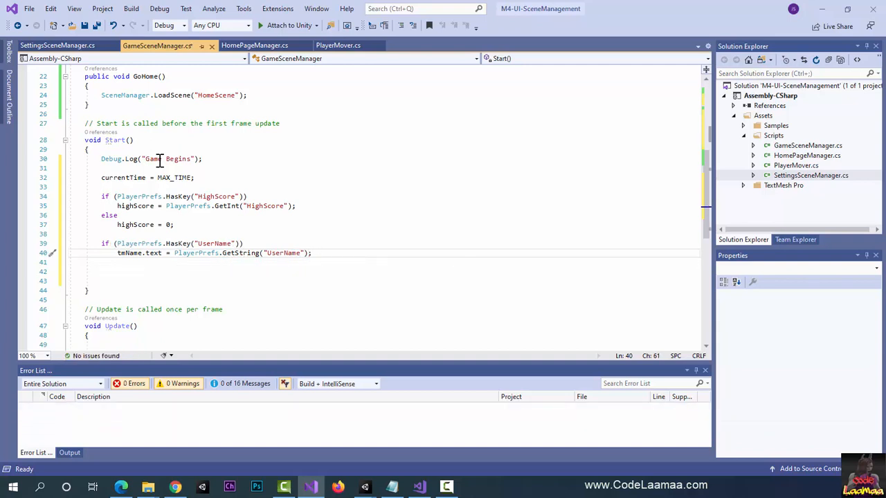
# Step: Below the UserName block in Start, set tmHighScore.text to "High Score: " + highScore
pyautogui.press('Return')
pyautogui.press('Return')
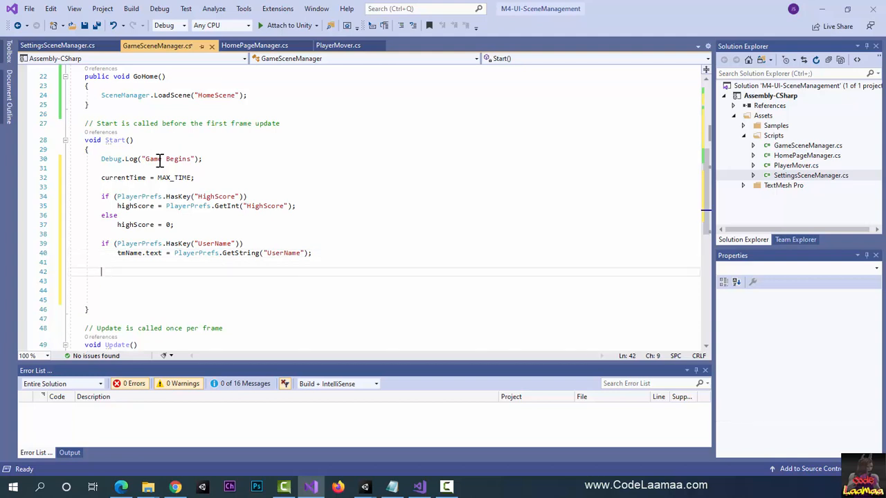
pyautogui.write('tmHig')
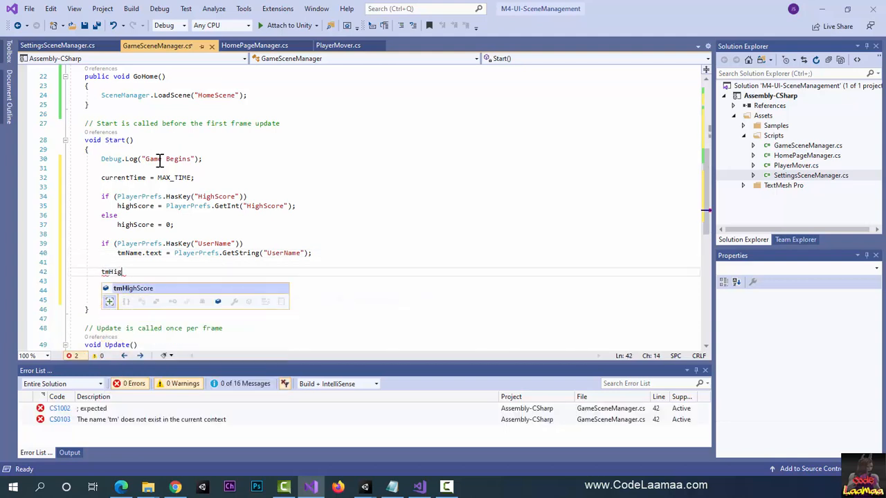
pyautogui.write('hScore.')
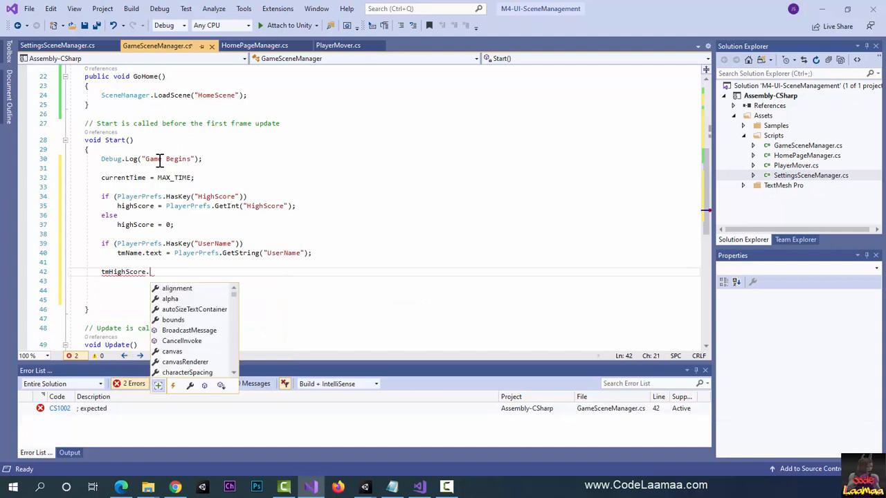
pyautogui.write('text = "')
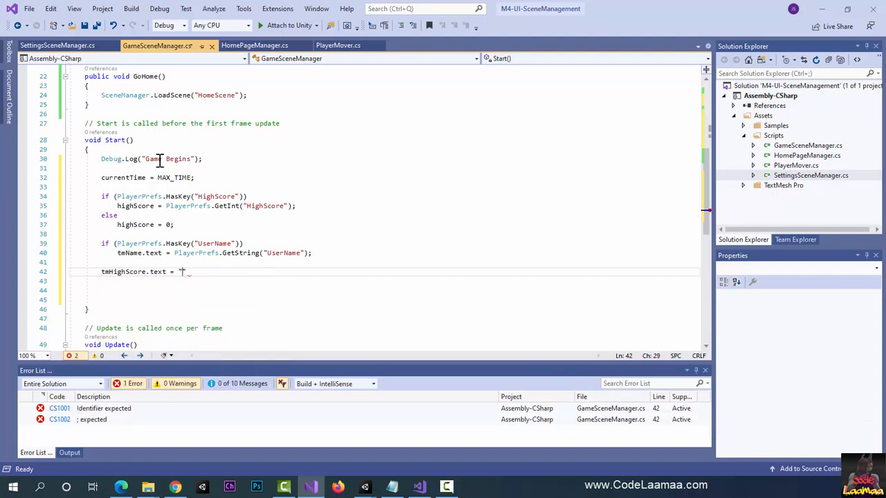
pyautogui.write('High Sc')
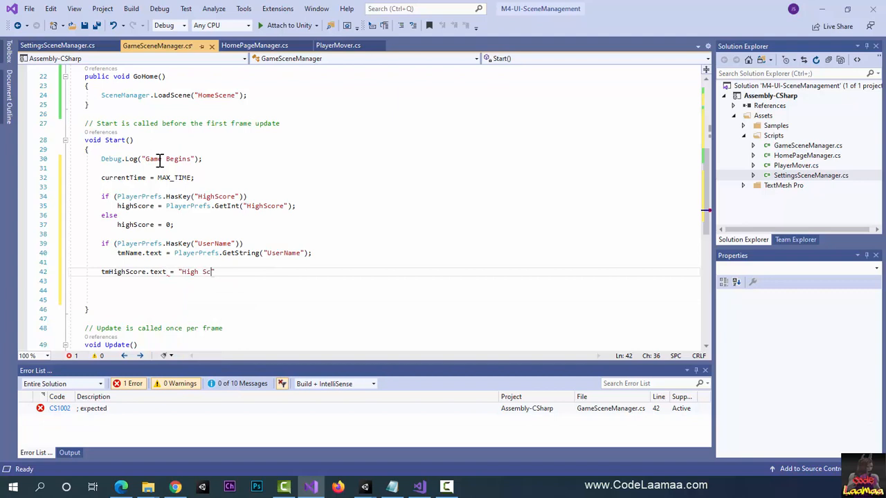
pyautogui.write('ore: " + ')
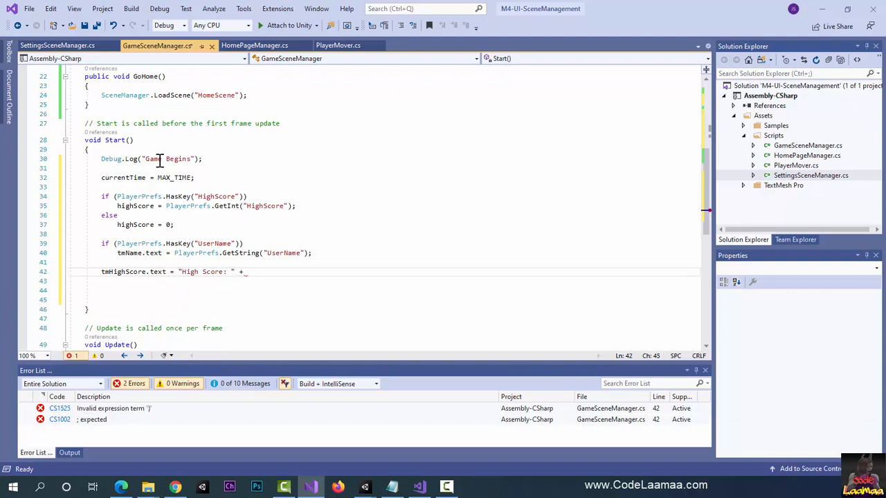
pyautogui.write('highScore;')
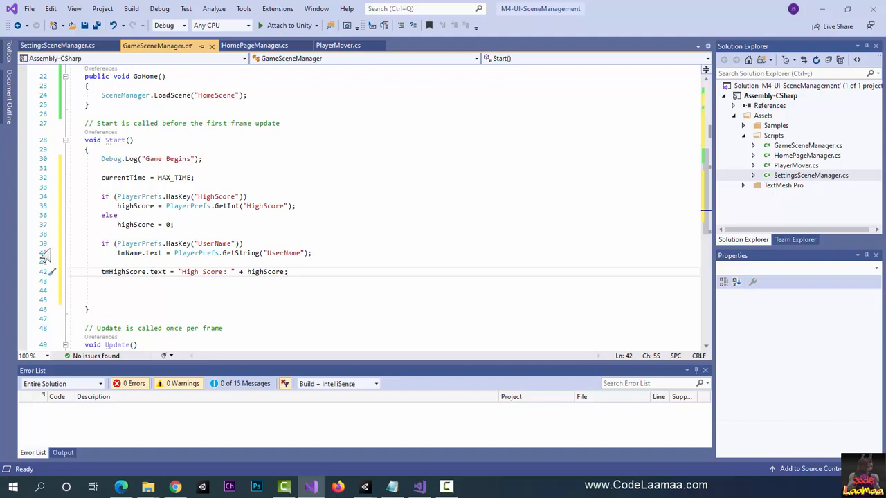
# Step: Add an empty private void UpdateLabels() method between Start and Update
pyautogui.scroll(-1, 187, 252)
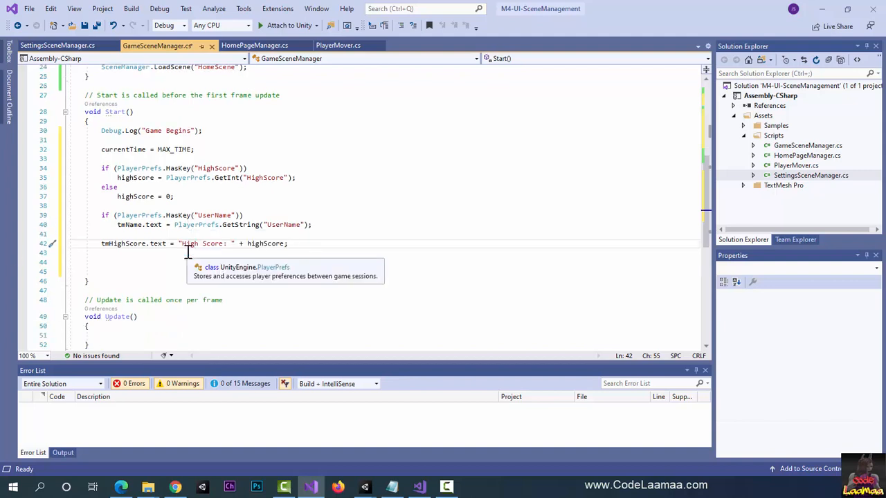
pyautogui.scroll(-1, 187, 252)
pyautogui.click(119, 254)
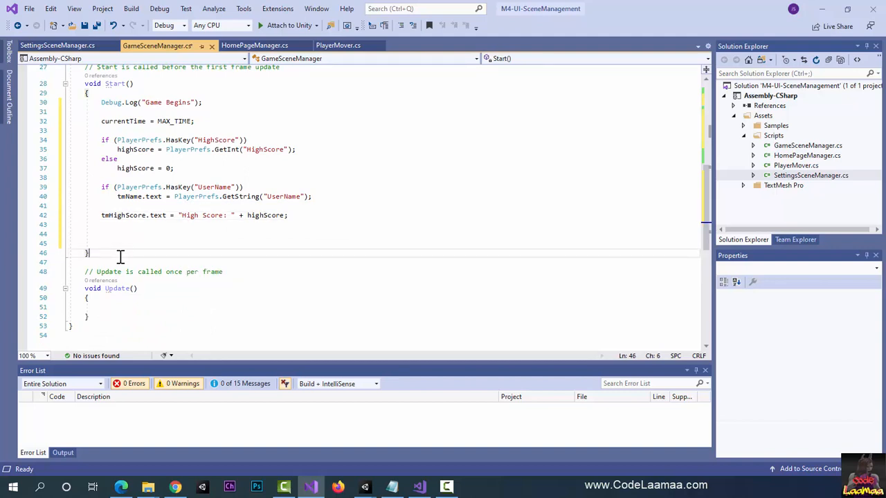
pyautogui.press('Return')
pyautogui.press('Return')
pyautogui.press('Return')
pyautogui.press('Return')
pyautogui.press('Up')
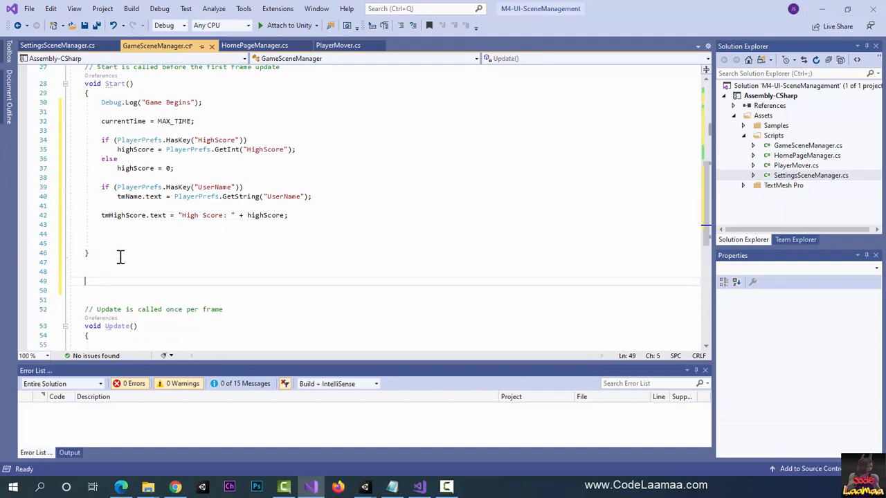
pyautogui.press('Up')
pyautogui.write('private void ')
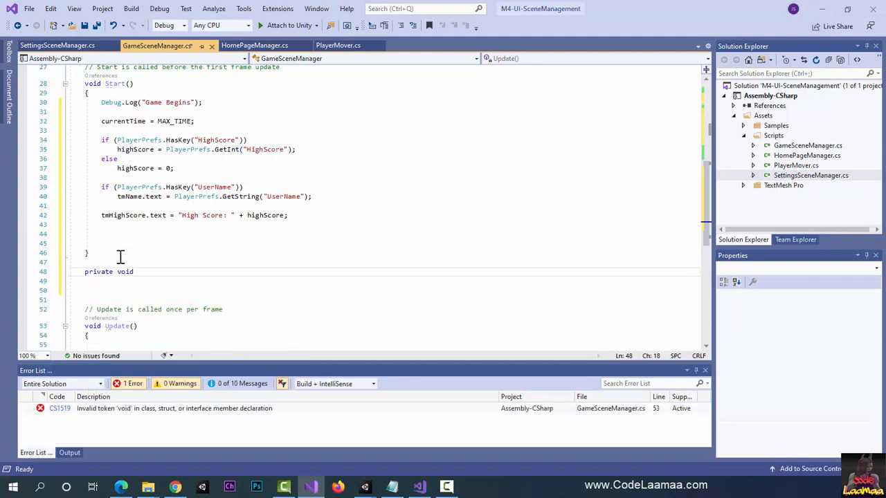
pyautogui.write('updat')
pyautogui.press('BackSpace')
pyautogui.press('BackSpace')
pyautogui.press('BackSpace')
pyautogui.press('BackSpace')
pyautogui.press('BackSpace')
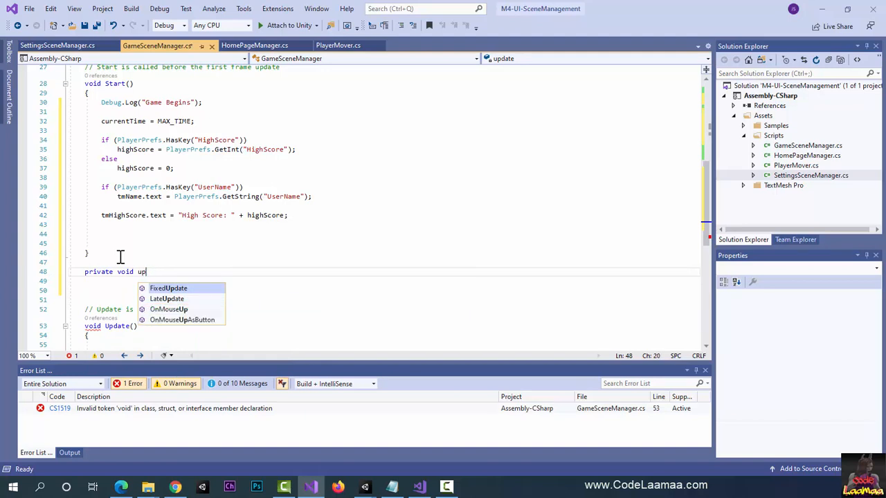
pyautogui.write('UpdateL')
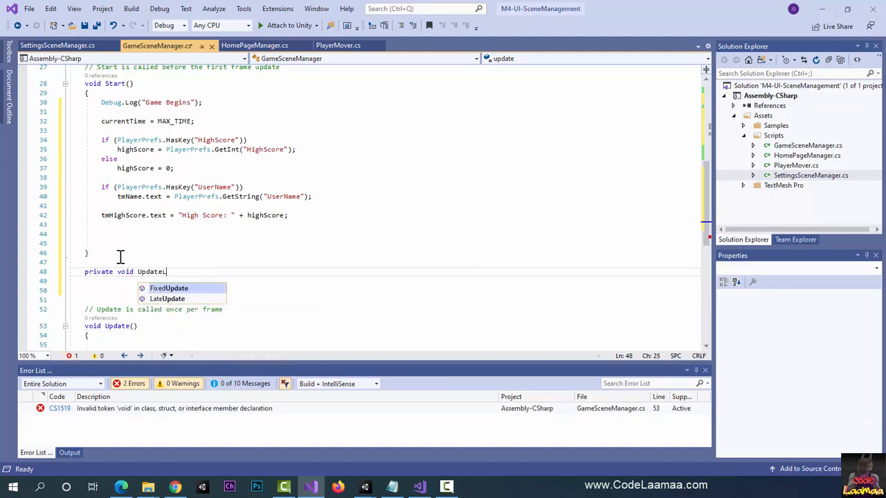
pyautogui.write('abels()')
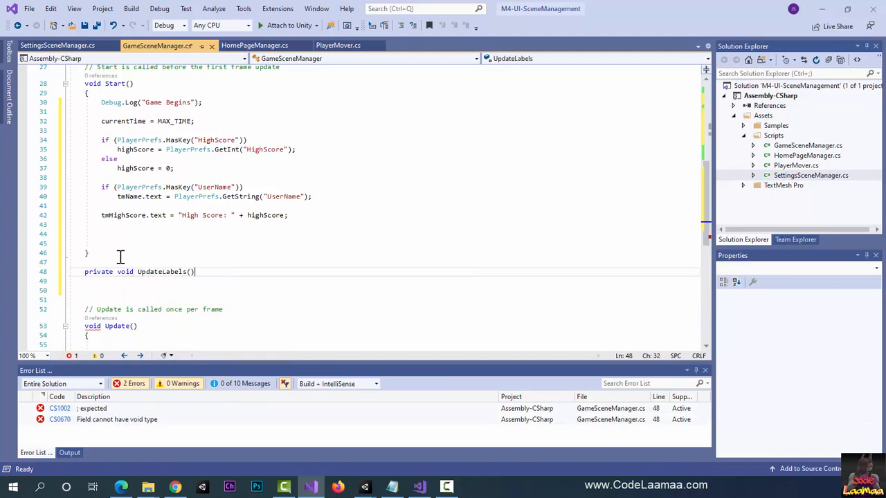
pyautogui.press('Return')
pyautogui.write('{')
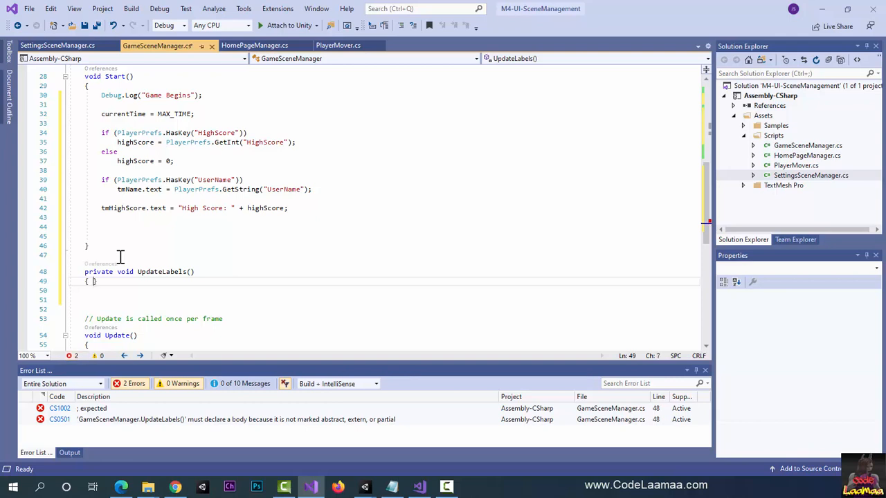
# Step: Inside UpdateLabels, set tmScore.text to "Score: " + currentScore
pyautogui.press('Return')
pyautogui.write('tmScore.te')
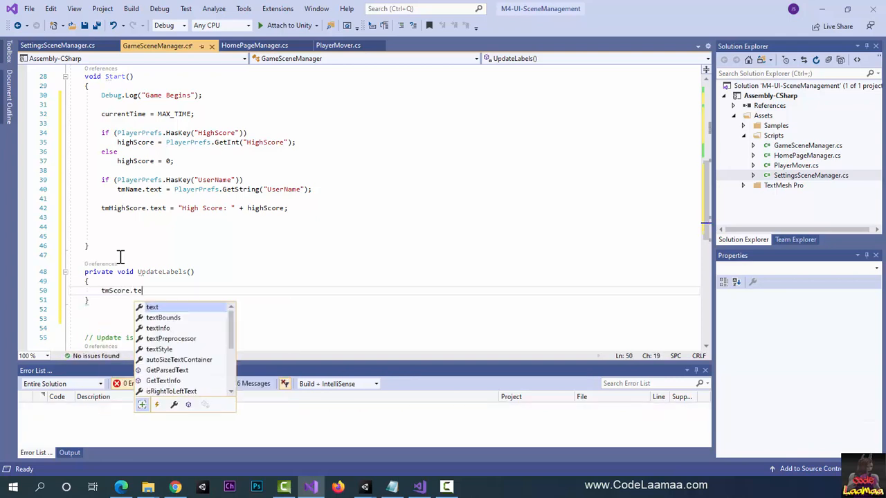
pyautogui.press('Tab')
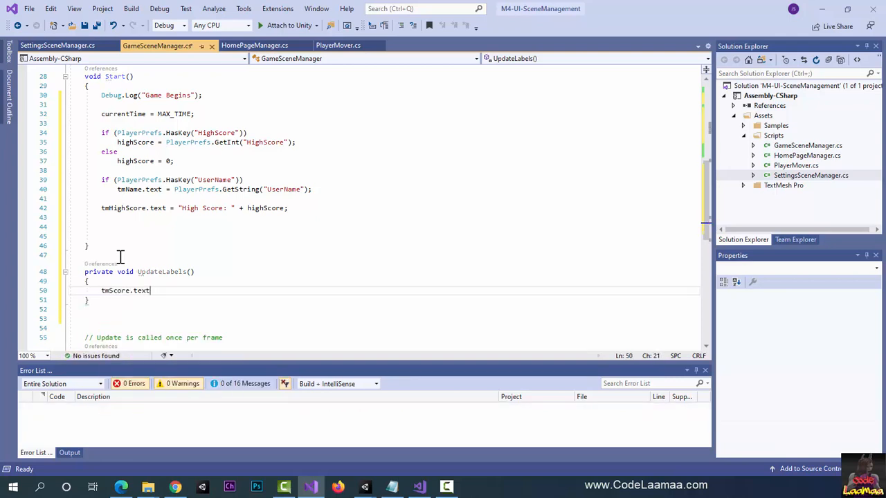
pyautogui.write('= "Score: " ')
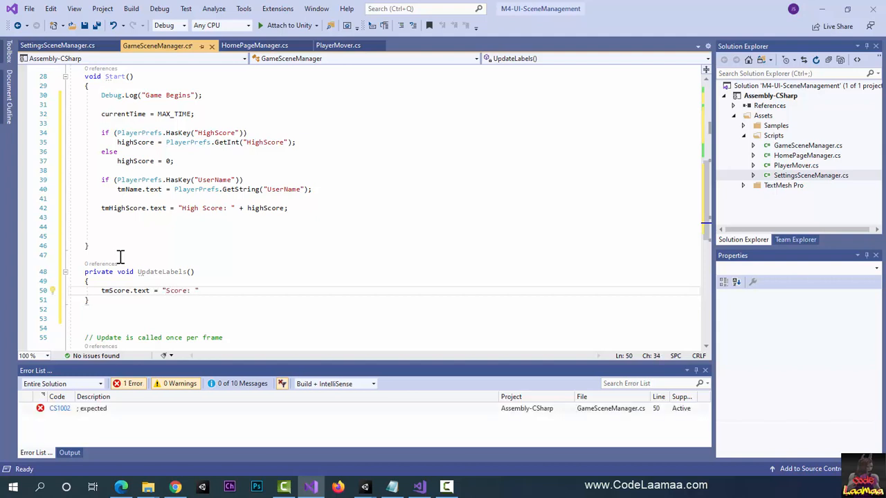
pyautogui.write('+ currentScore;')
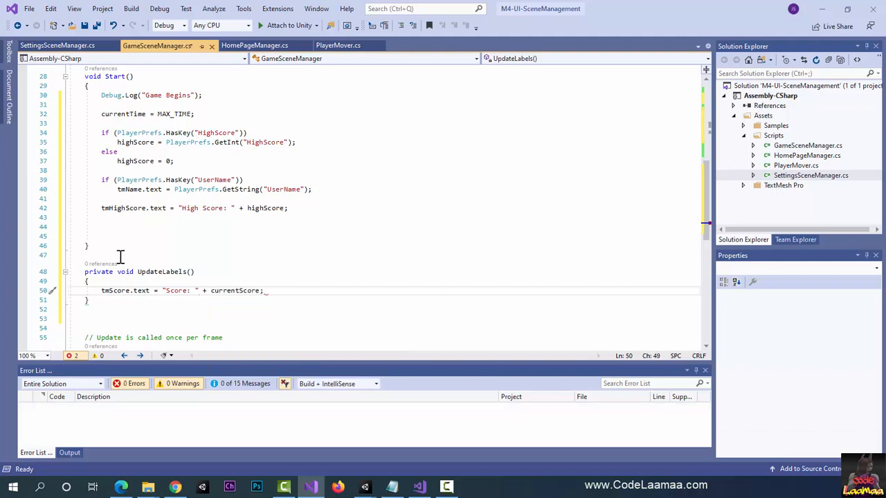
# Step: Add a second line in UpdateLabels setting tmTimeLeft.text to "Time Left: " + currentTime
pyautogui.press('Return')
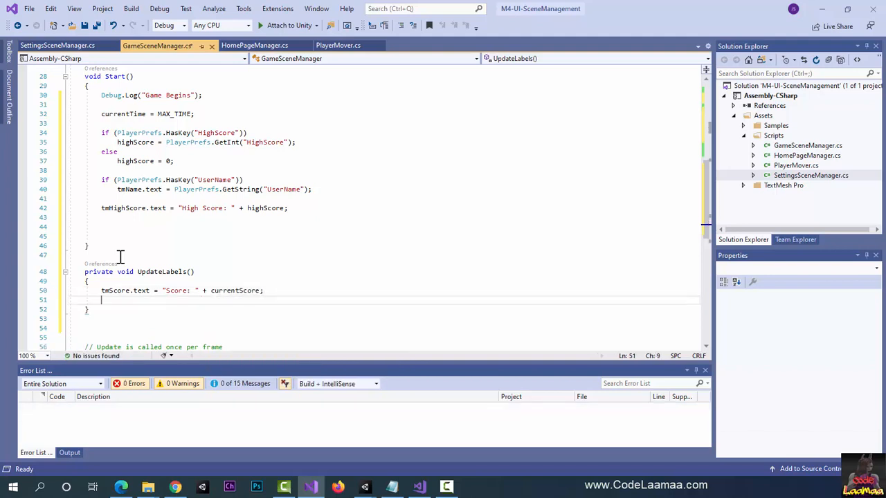
pyautogui.write('tmTi')
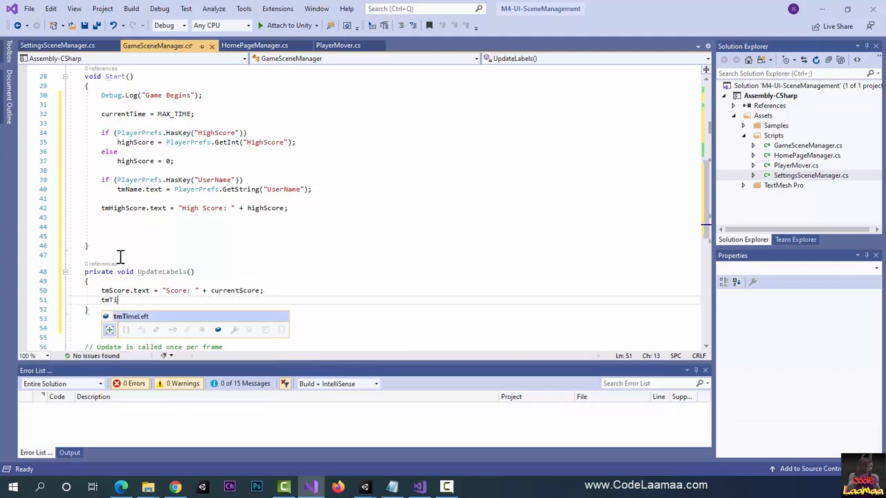
pyautogui.write('meLeft.text ')
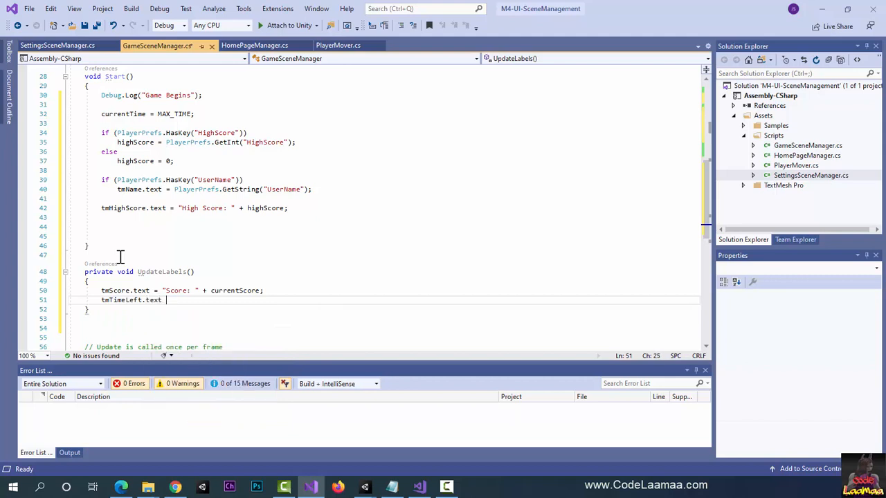
pyautogui.write('= "Time')
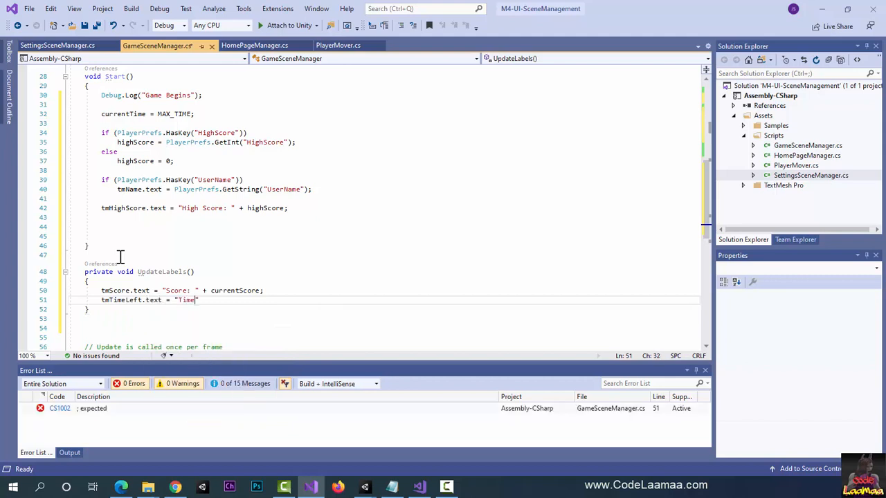
pyautogui.write(' Left: " + ')
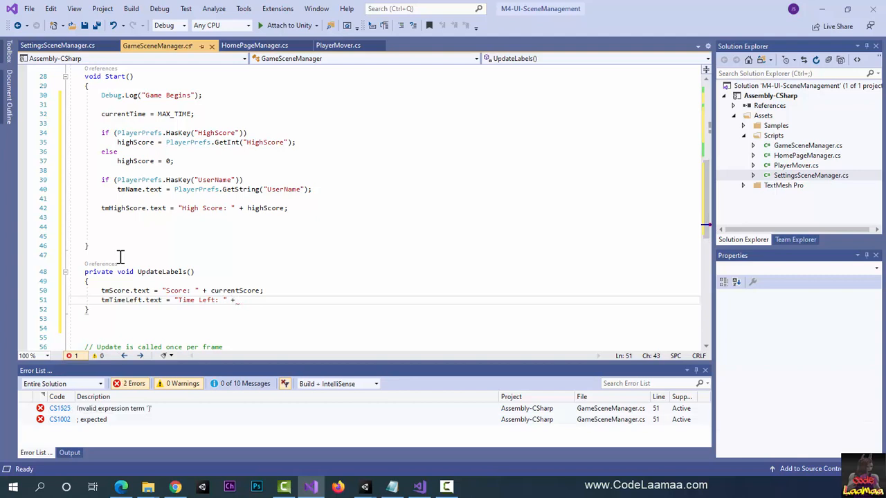
pyautogui.write('curre')
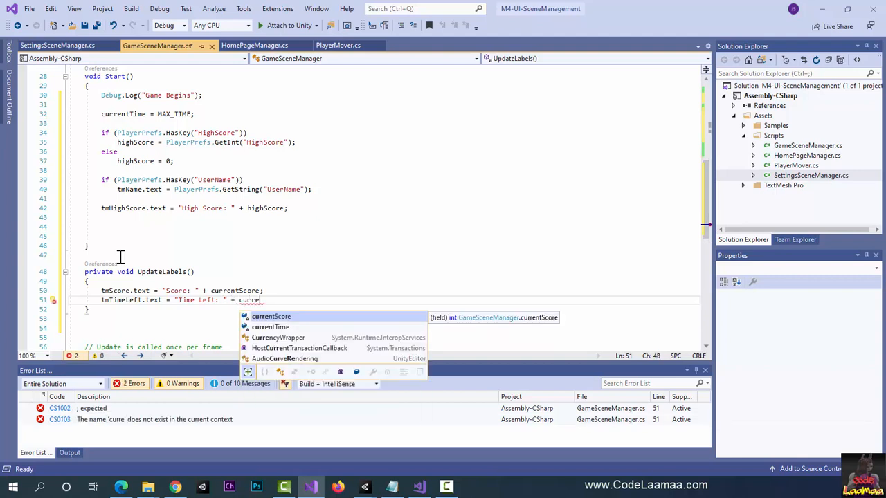
pyautogui.press('Down')
pyautogui.press('Tab')
pyautogui.write(';')
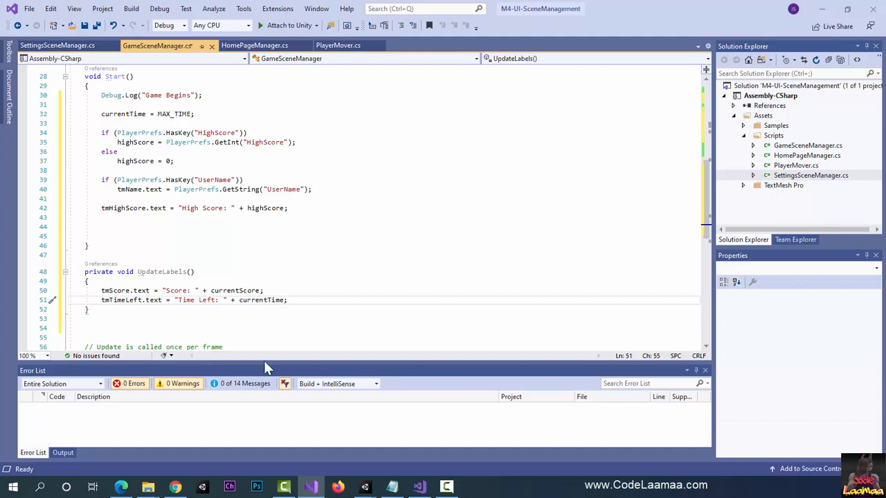
# Step: Call UpdateLabels(); inside the Update method
pyautogui.scroll(-3, 378, 310)
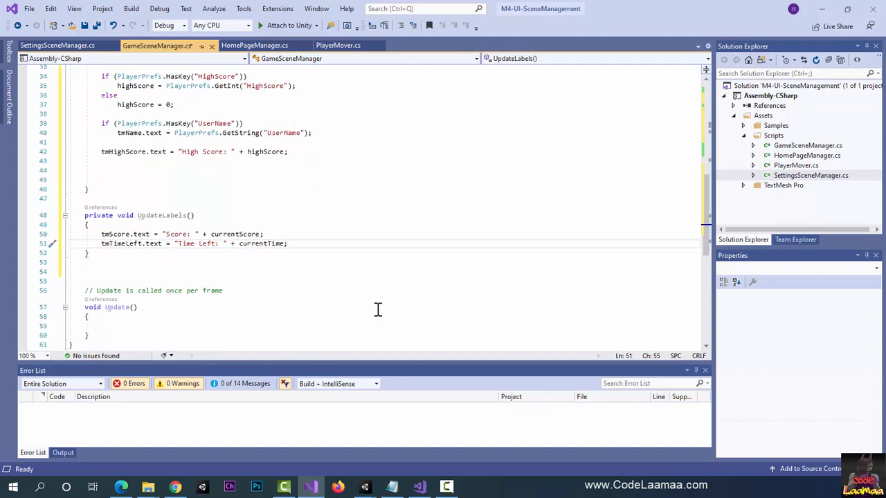
pyautogui.click(116, 300)
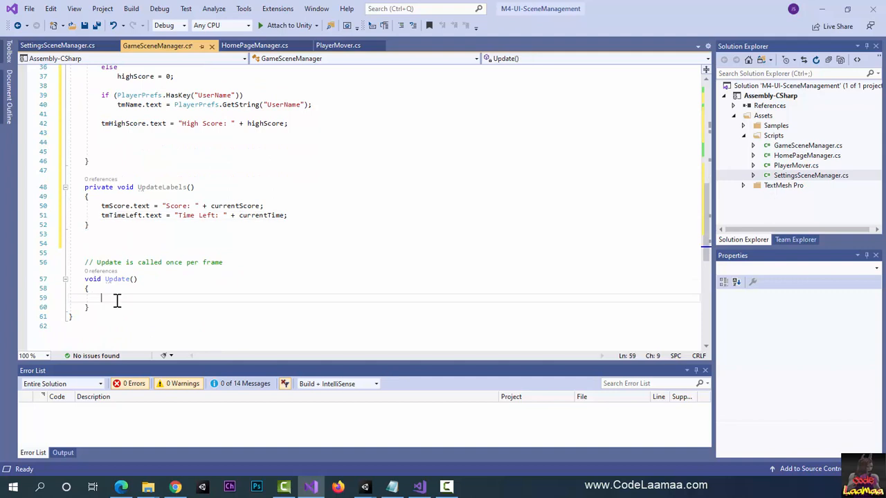
pyautogui.write('Upd')
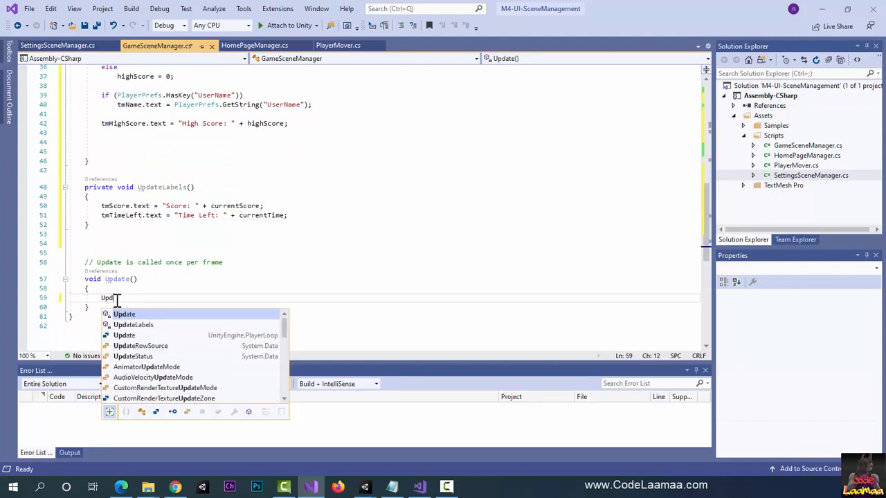
pyautogui.press('Down')
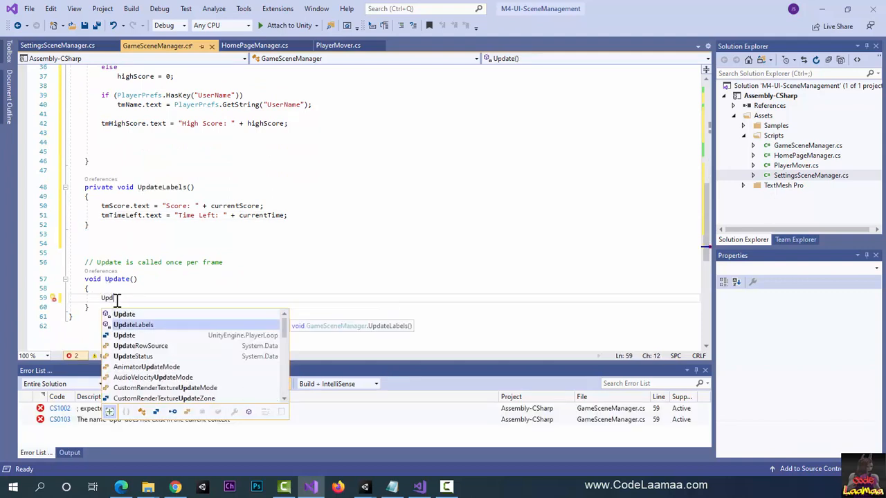
pyautogui.press('Tab')
pyautogui.write('();')
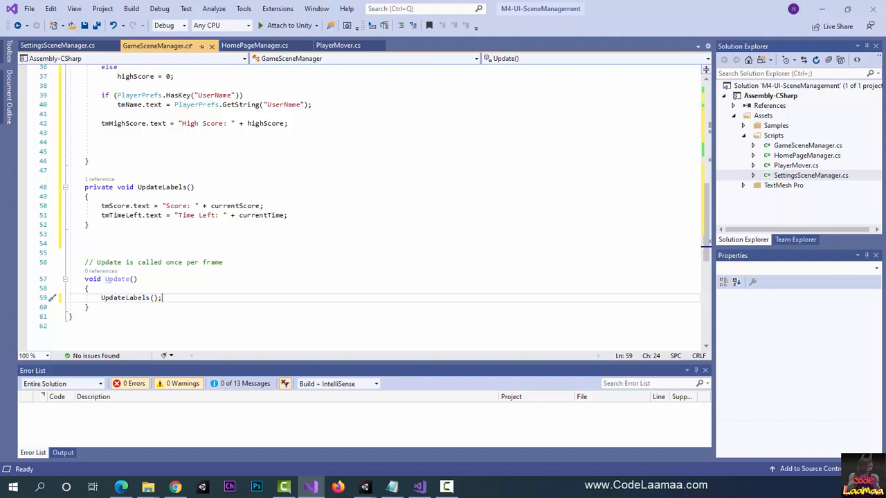
# Step: Add an empty IEnumerator LoseTime() method between UpdateLabels and Update
pyautogui.click(132, 244)
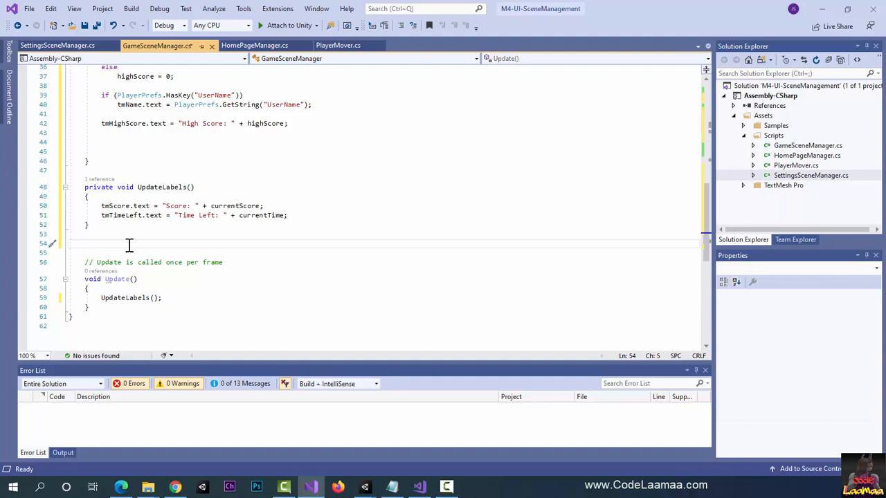
pyautogui.press('Return')
pyautogui.press('Return')
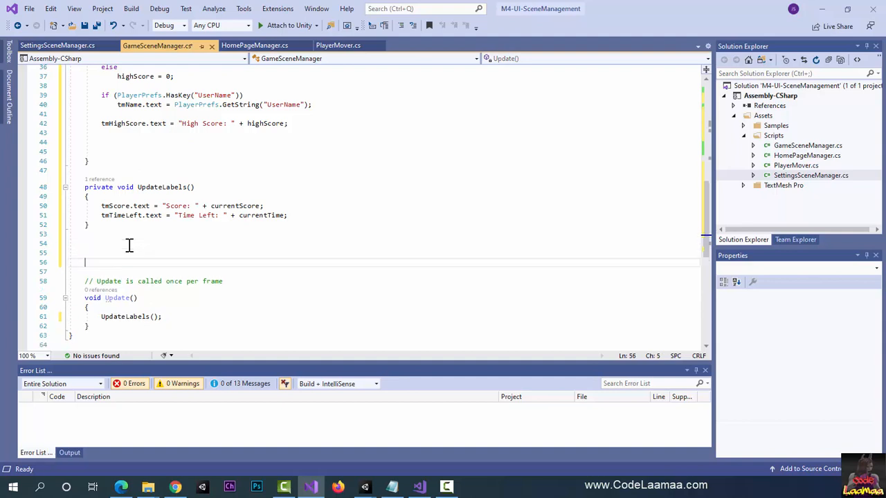
pyautogui.press('Up')
pyautogui.scroll(-1, 129, 245)
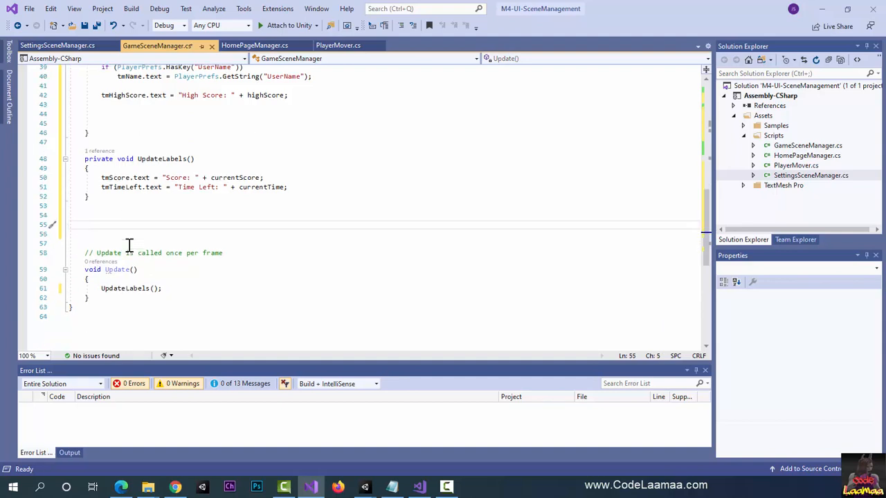
pyautogui.scroll(-2, 128, 245)
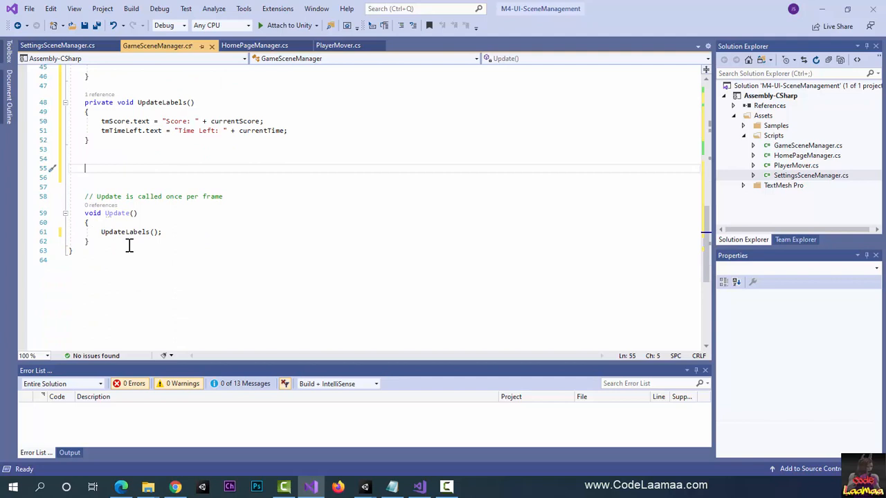
pyautogui.write('IEnum')
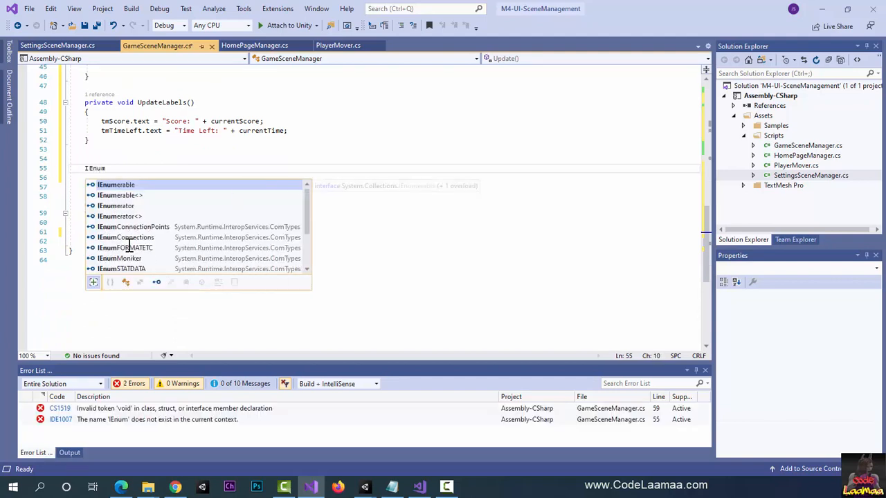
pyautogui.press('Down')
pyautogui.press('Down')
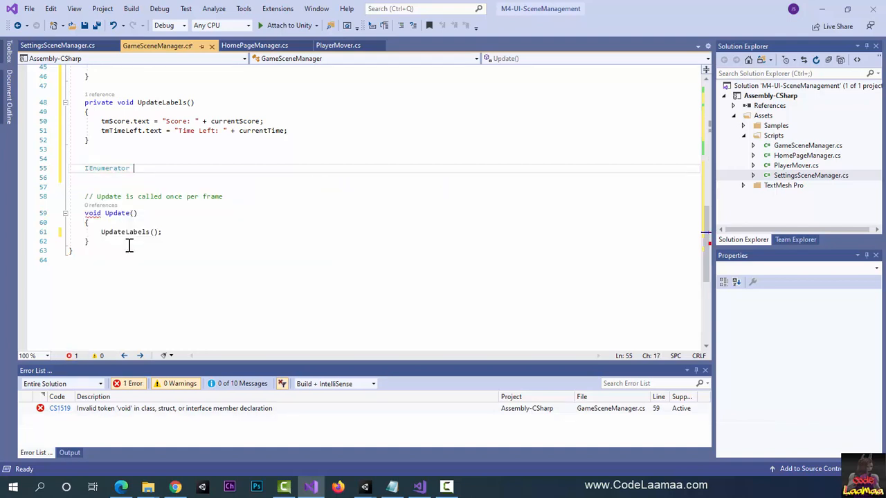
pyautogui.write('LoseTi')
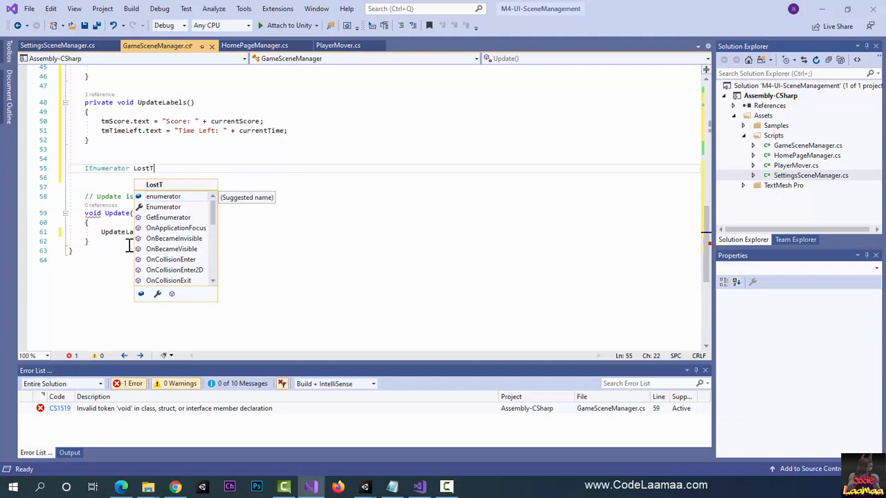
pyautogui.write('me(')
pyautogui.press('Return')
pyautogui.write('{')
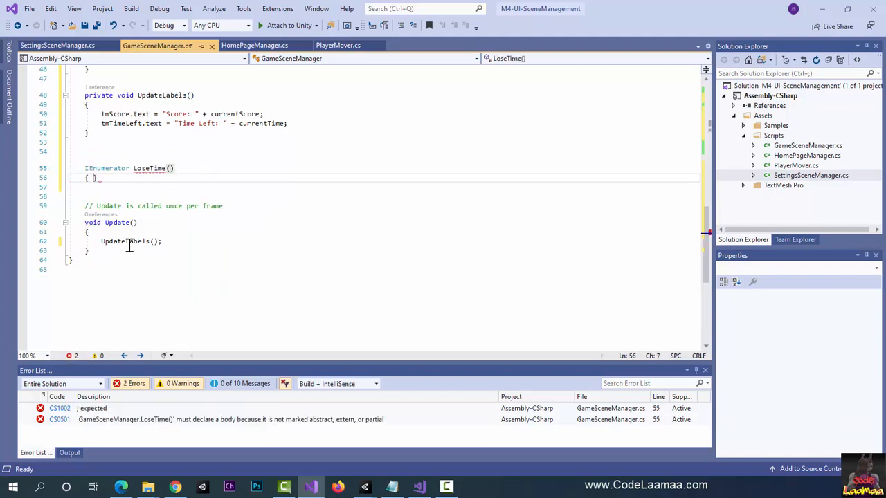
pyautogui.press('Return')
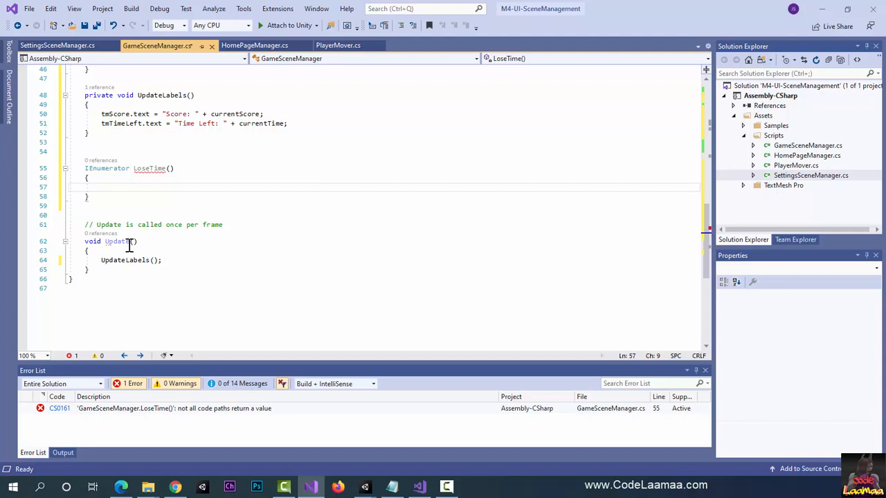
# Step: Add a while(true) loop with an empty body inside LoseTime
pyautogui.write('wh')
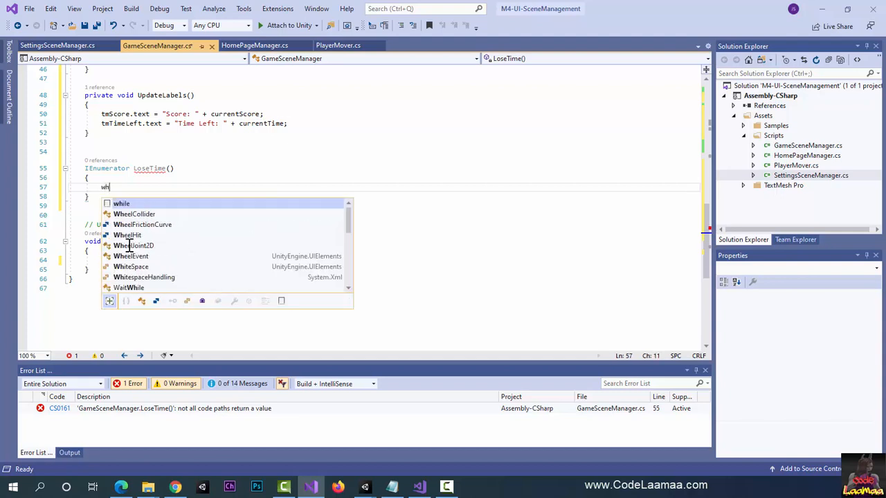
pyautogui.write('ile(true)')
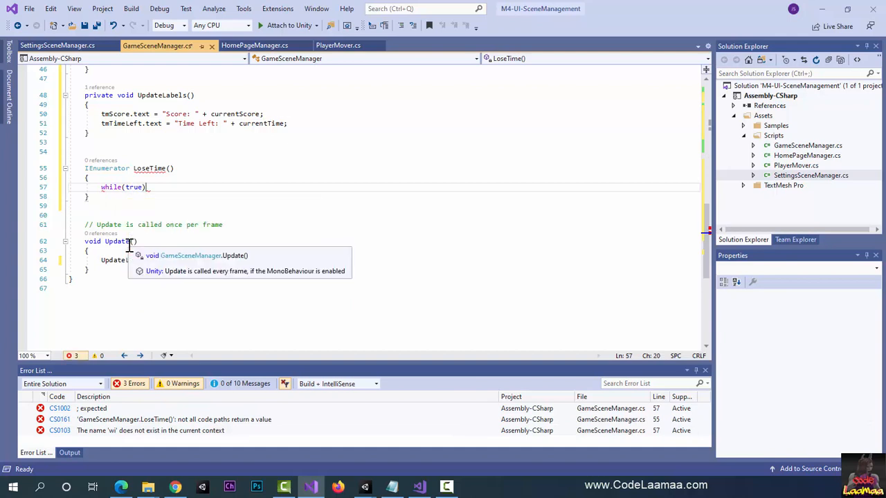
pyautogui.press('Return')
pyautogui.write('{')
pyautogui.press('Return')
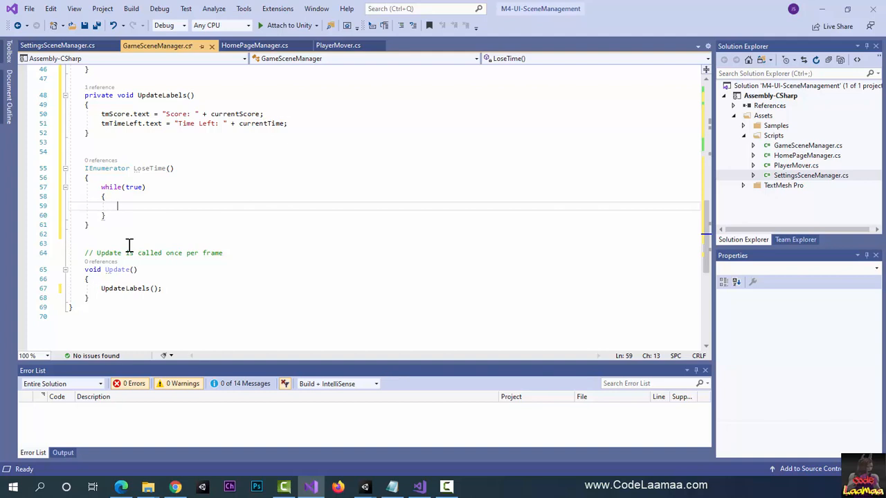
# Step: Inside the while loop, add yield return new WaitForSeconds(1);
pyautogui.write('yield return')
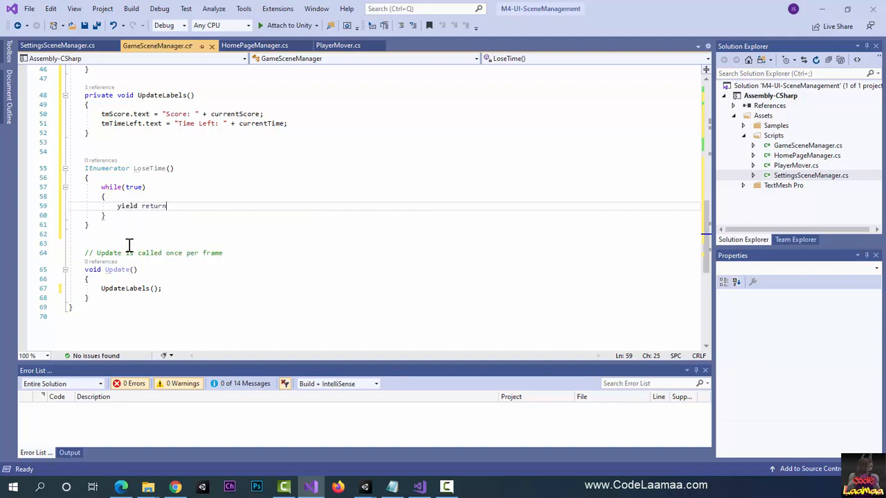
pyautogui.write(' new WaitForSec')
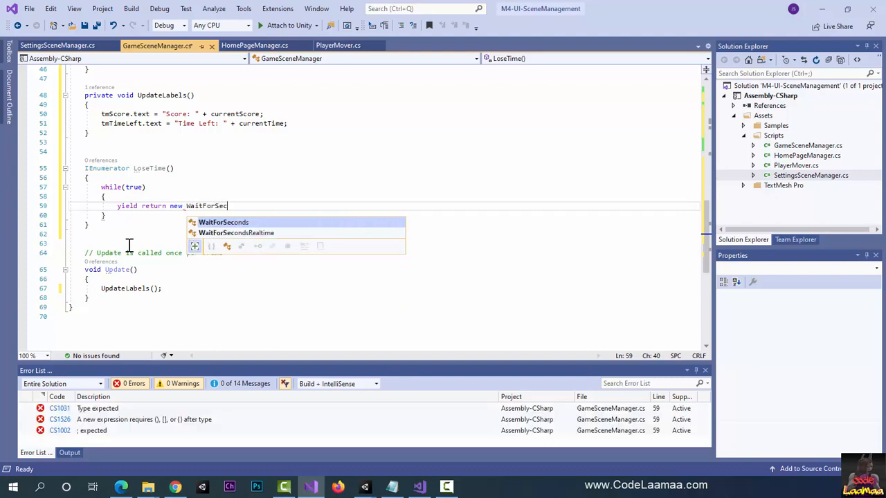
pyautogui.press('Tab')
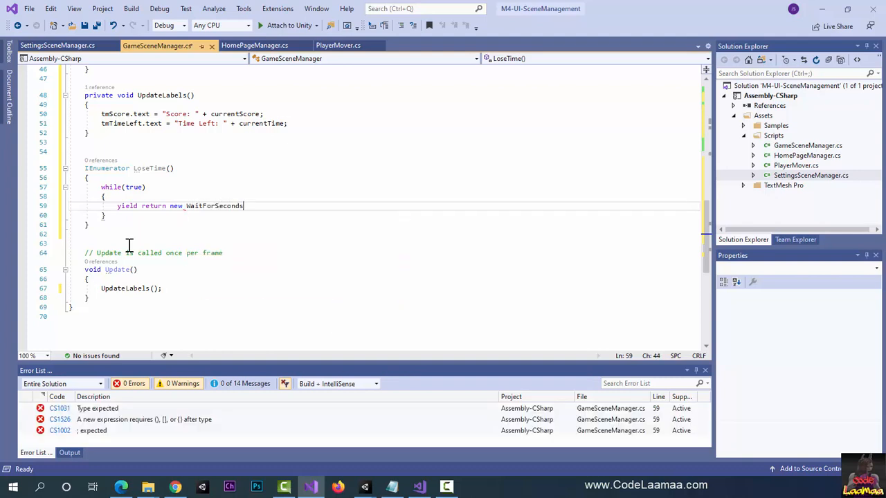
pyautogui.write('(1);')
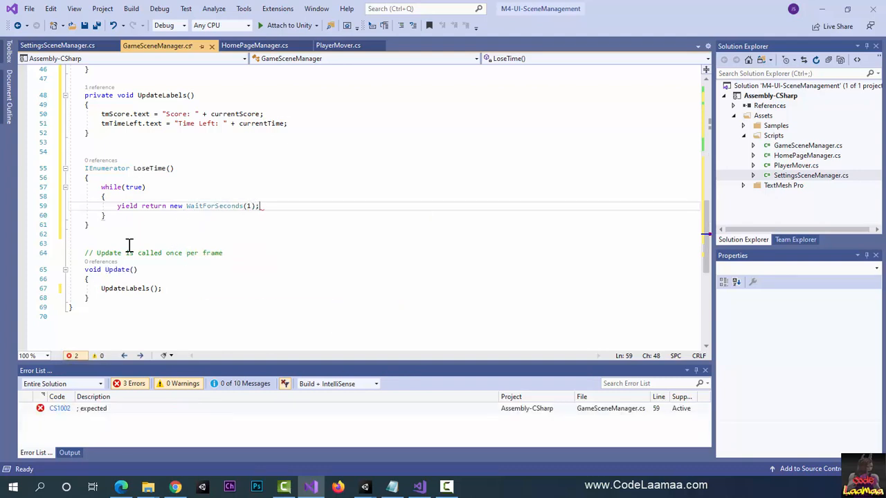
# Step: Below the yield line, decrement the remaining time with currentTime--;
pyautogui.press('Return')
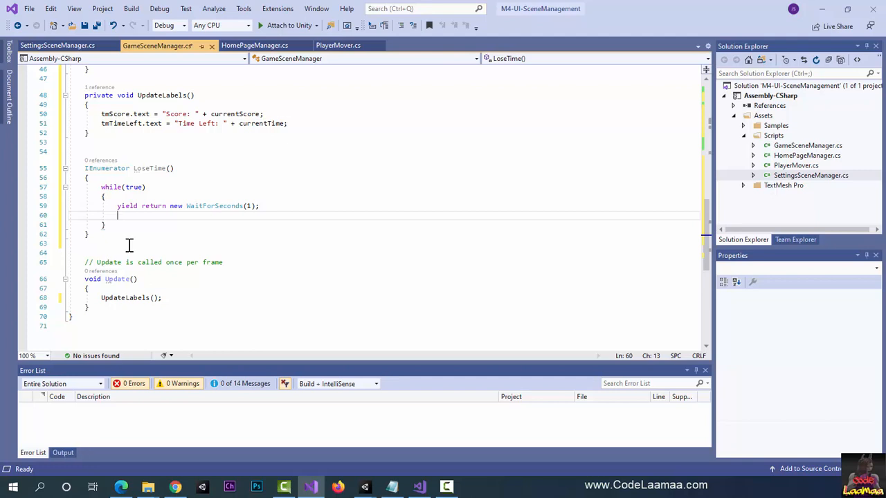
pyautogui.write('currentTime--;')
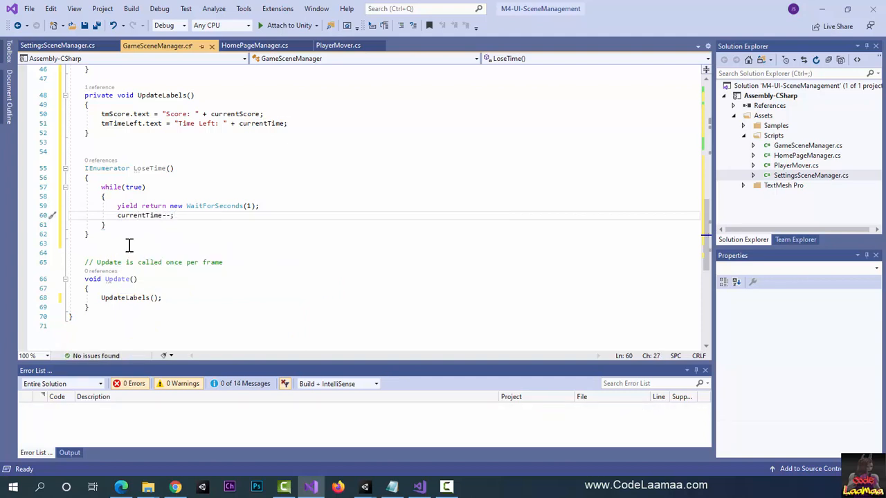
pyautogui.press('Return')
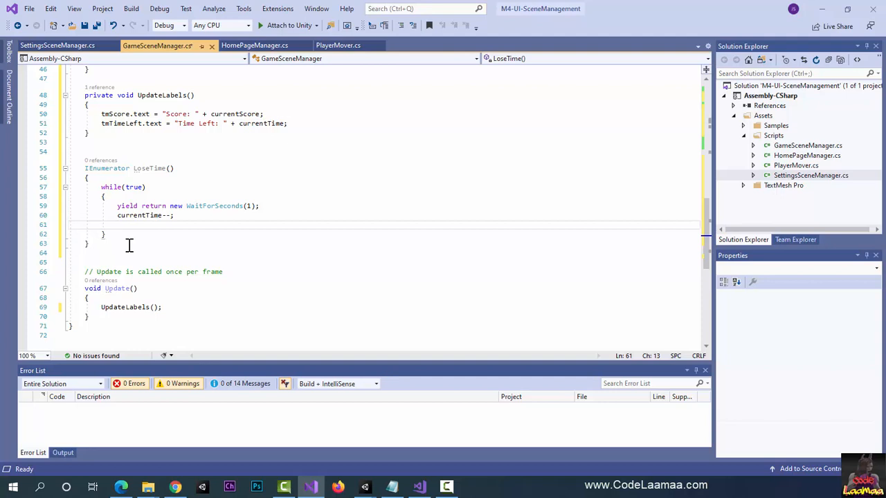
# Step: Leave a blank line below the decrement and begin an if statement with currentTime in its condition
pyautogui.write('if')
pyautogui.press('BackSpace')
pyautogui.press('BackSpace')
pyautogui.press('Return')
pyautogui.write('if')
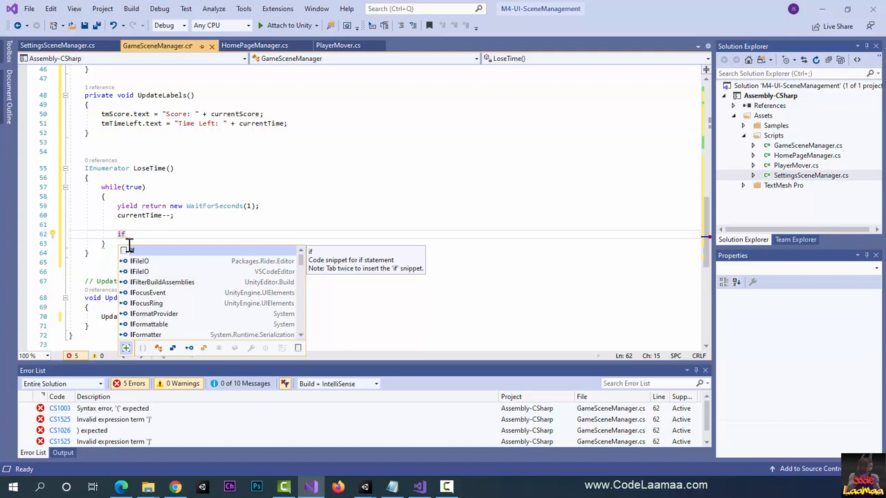
pyautogui.write('(currentTime')
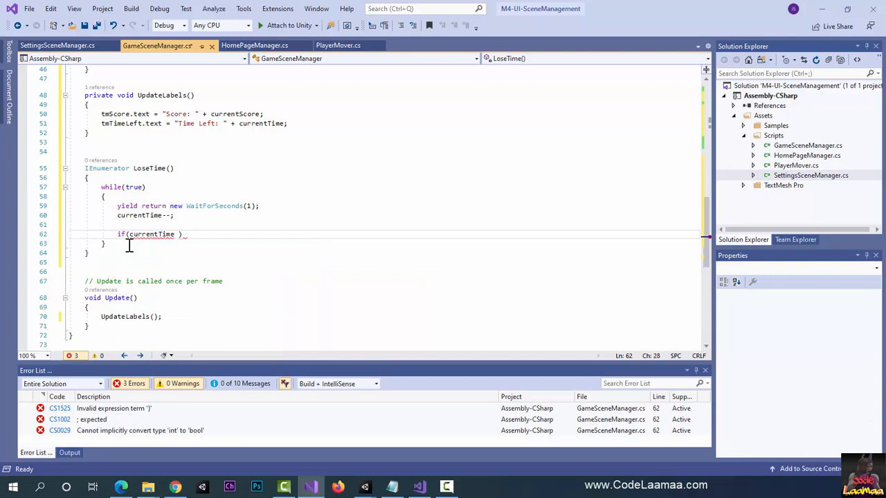
pyautogui.press('BackSpace')
pyautogui.press('BackSpace')
pyautogui.press('BackSpace')
pyautogui.press('BackSpace')
pyautogui.press('BackSpace')
pyautogui.press('BackSpace')
pyautogui.press('BackSpace')
pyautogui.press('BackSpace')
pyautogui.press('BackSpace')
pyautogui.press('BackSpace')
pyautogui.press('BackSpace')
pyautogui.press('BackSpace')
pyautogui.press('BackSpace')
pyautogui.press('BackSpace')
pyautogui.press('BackSpace')
pyautogui.press('BackSpace')
pyautogui.press('BackSpace')
pyautogui.write('%')
pyautogui.press('BackSpace')
pyautogui.press('BackSpace')
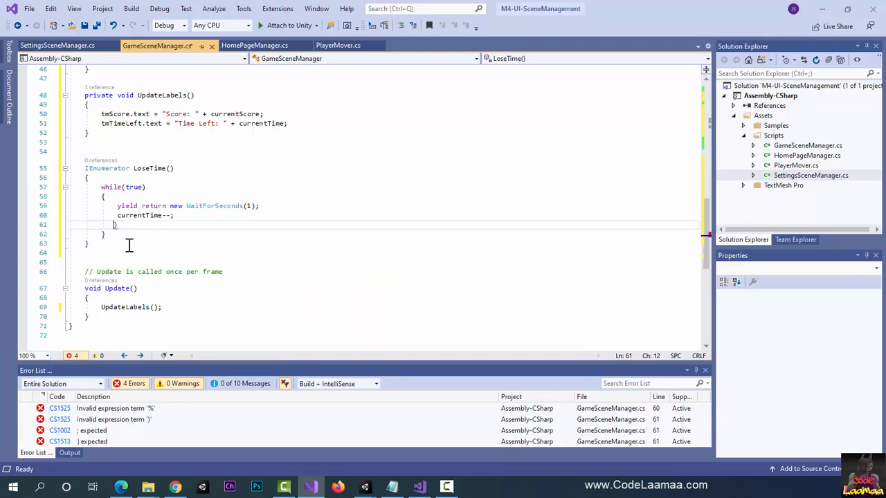
pyautogui.hotkey('ctrl', 'z')
pyautogui.hotkey('ctrl', 'z')
pyautogui.hotkey('ctrl', 'z')
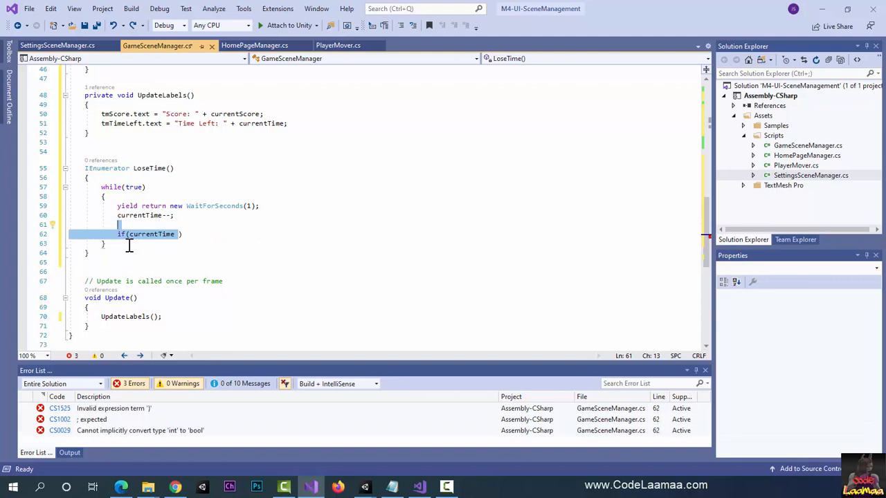
# Step: Complete the if condition in the while loop as currentTime % 5 == 0 and start its body line
pyautogui.click(178, 236)
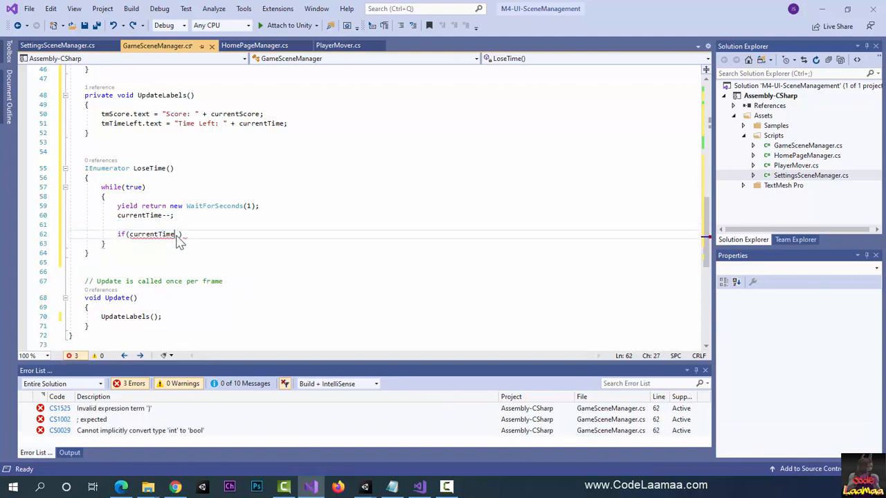
pyautogui.write('% 5 == 0')
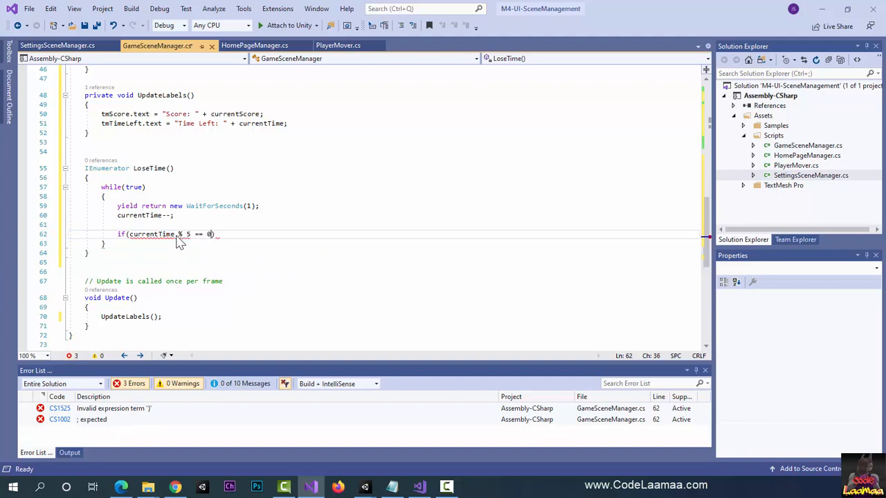
pyautogui.press('End')
pyautogui.press('Return')
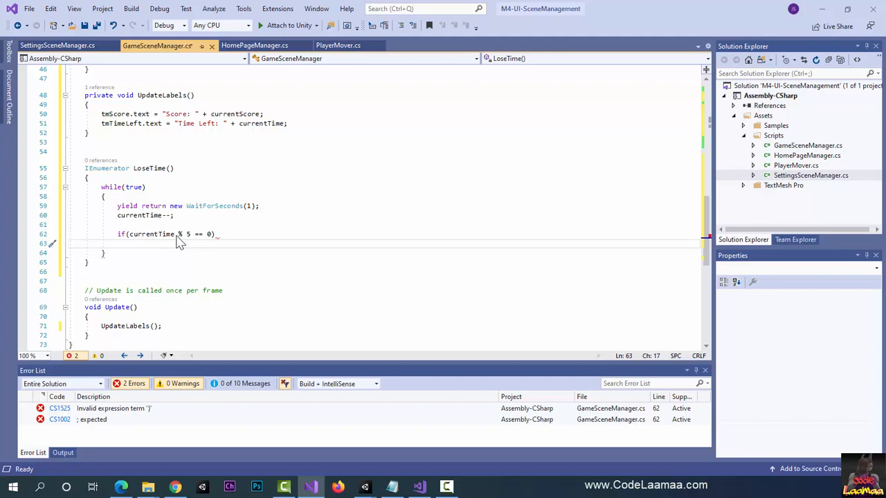
# Step: Write currentScore += SCORE_INCREMENT; as the body of the currentTime % 5 == 0 condition
pyautogui.write('curre')
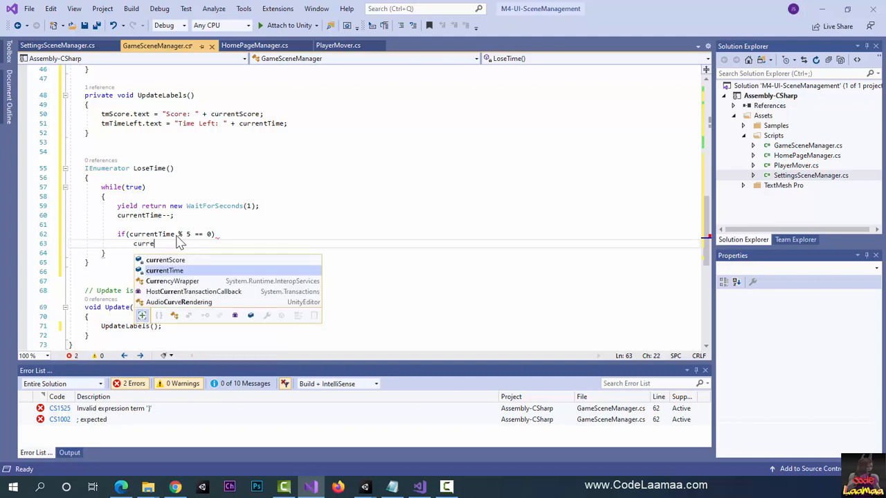
pyautogui.write('ntScore ')
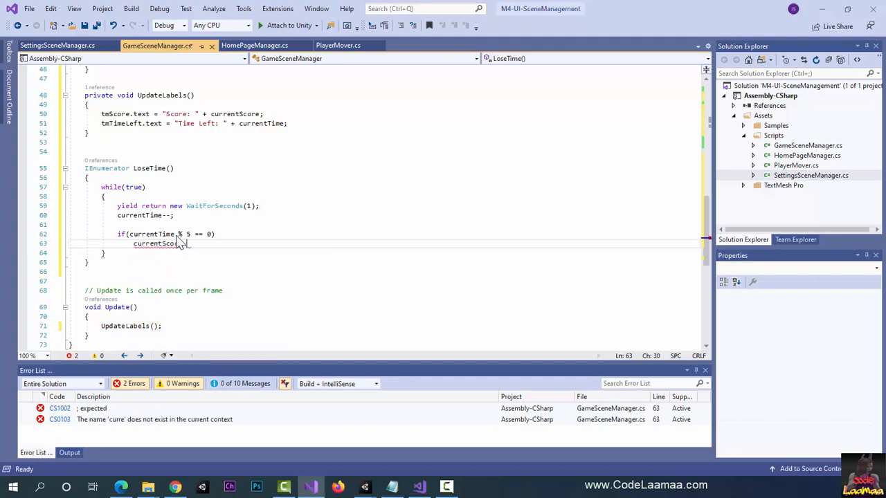
pyautogui.write('+= S')
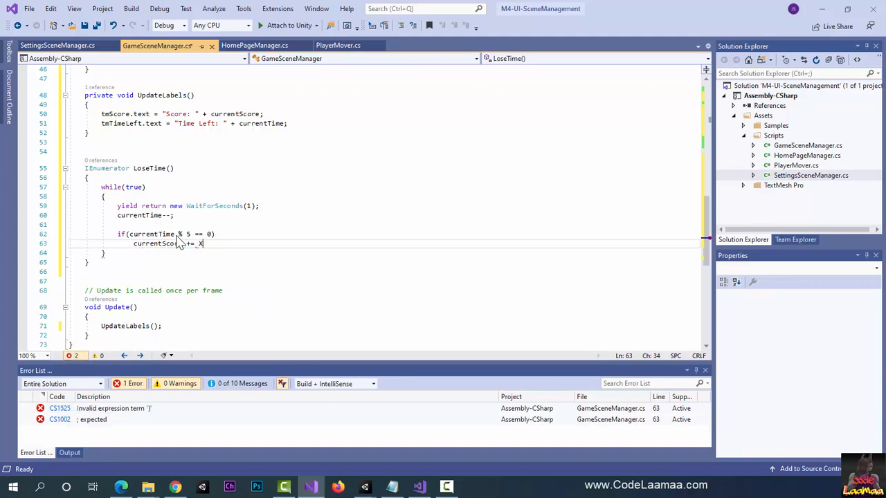
pyautogui.write('CORE')
pyautogui.press('Tab')
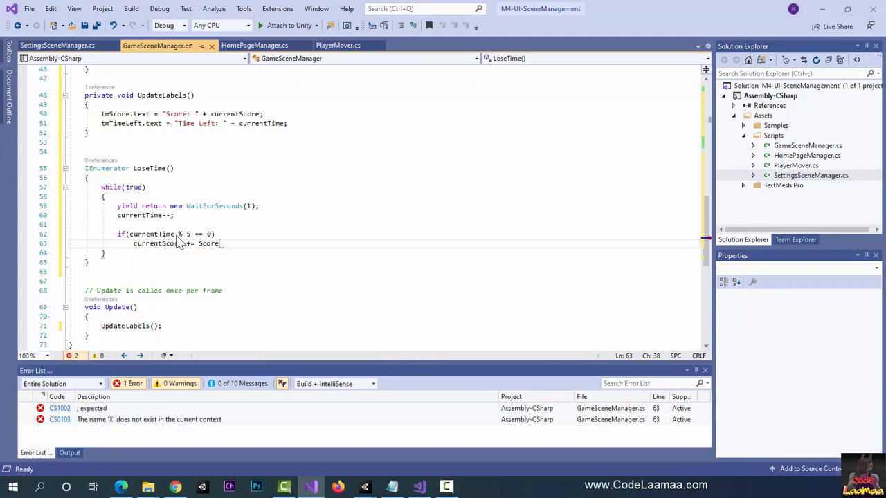
pyautogui.press('BackSpace')
pyautogui.press('BackSpace')
pyautogui.press('BackSpace')
pyautogui.press('BackSpace')
pyautogui.write('COR')
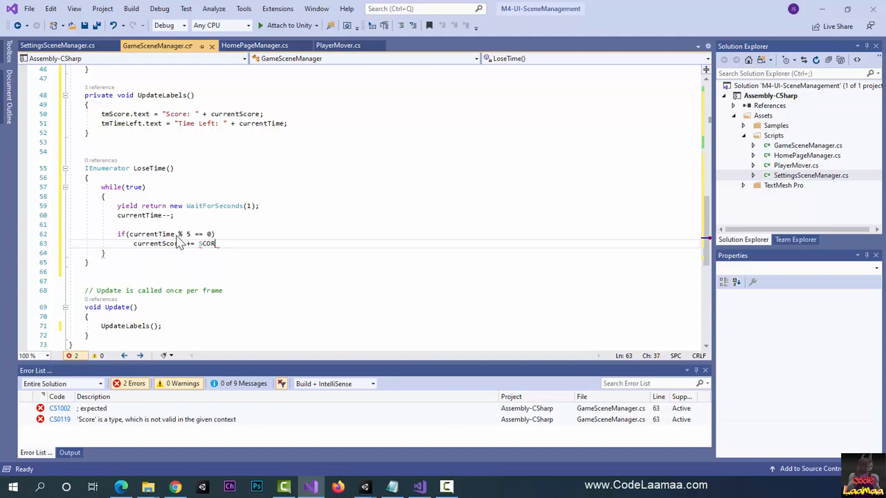
pyautogui.write('E_INCREMENT;')
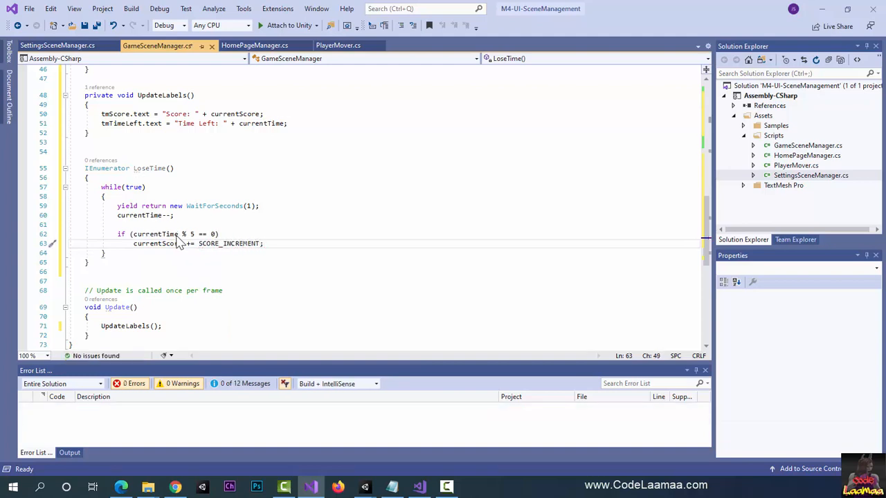
# Step: Below the score increment, leave a blank line and add if (currentTime <= 0) with break; as its body
pyautogui.press('Return')
pyautogui.press('Return')
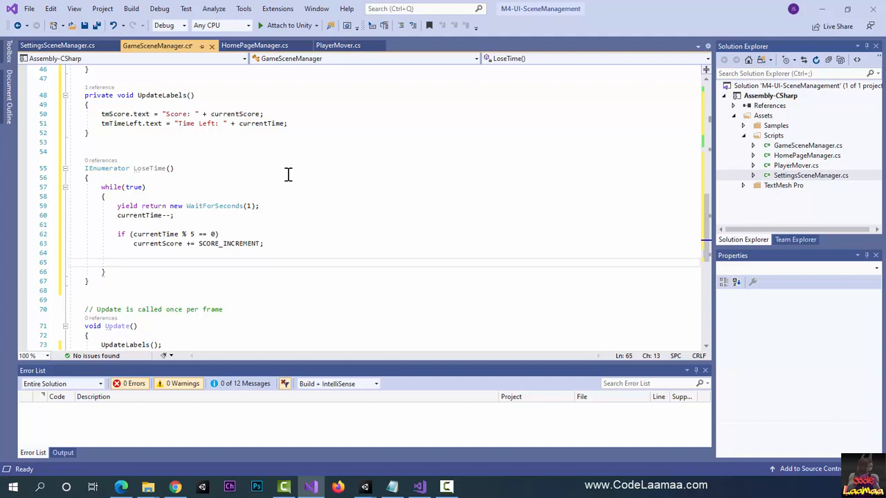
pyautogui.write('if(currentti')
pyautogui.write('me <= ')
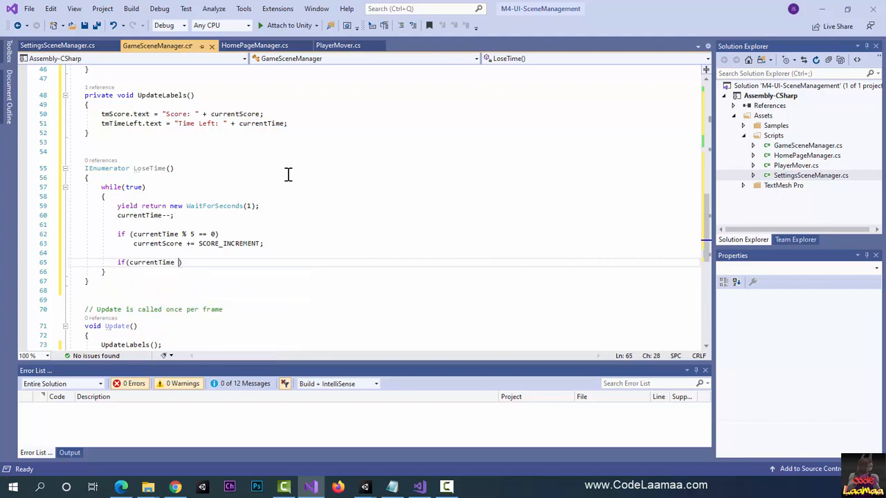
pyautogui.write('0)')
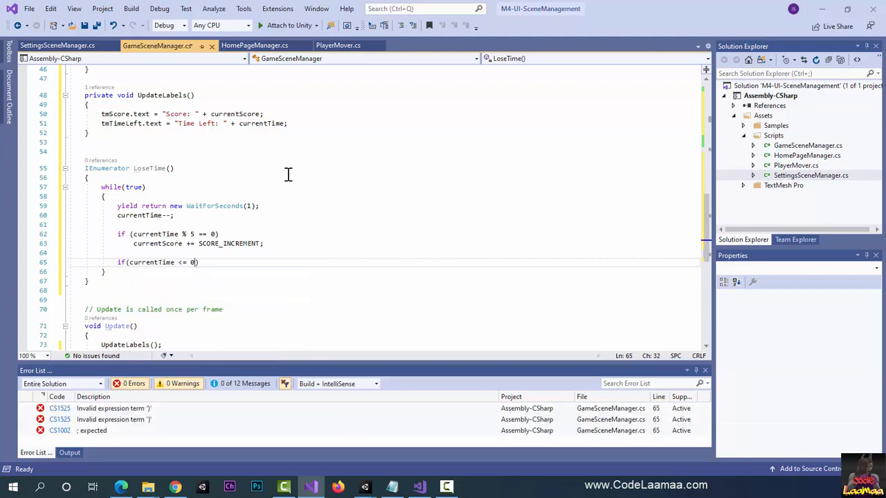
pyautogui.press('Return')
pyautogui.write('break;')
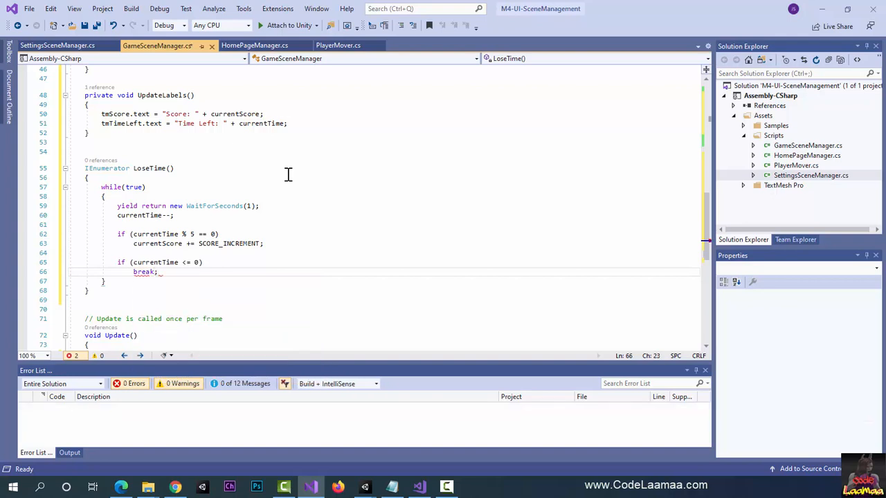
# Step: After the while loop's closing brace in LoseTime, leave a blank line and call GameOver();
pyautogui.press('Down')
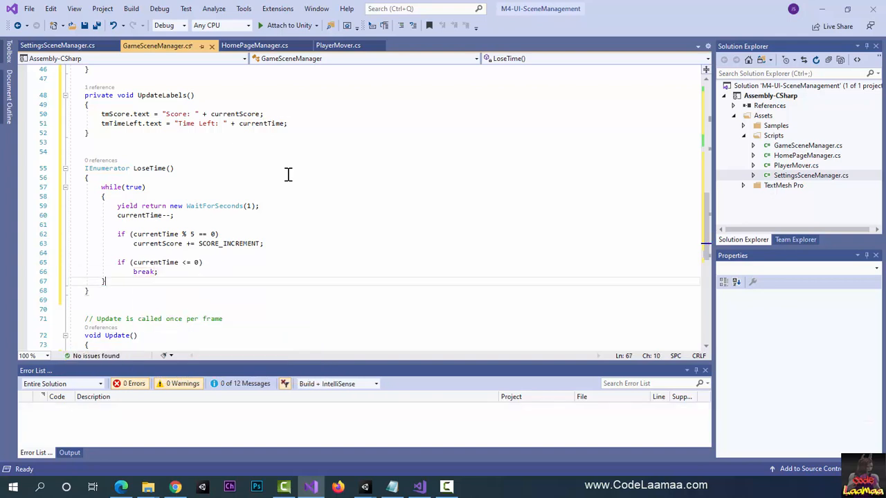
pyautogui.press('Return')
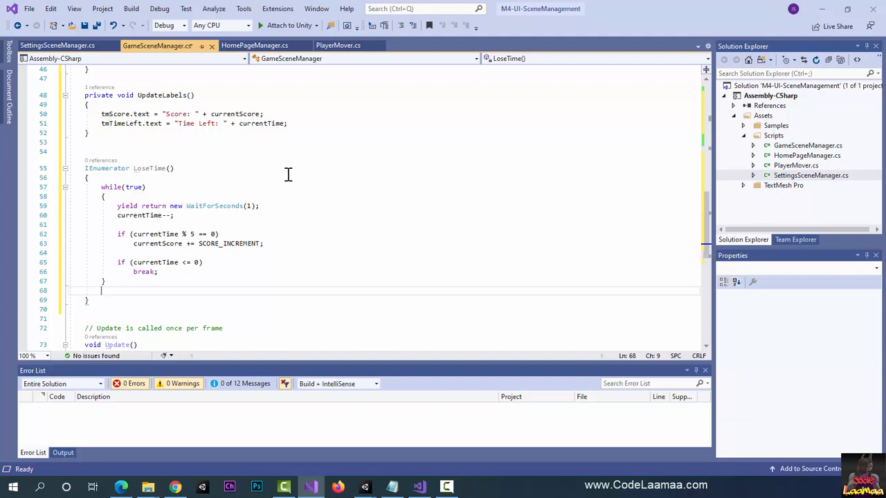
pyautogui.press('Return')
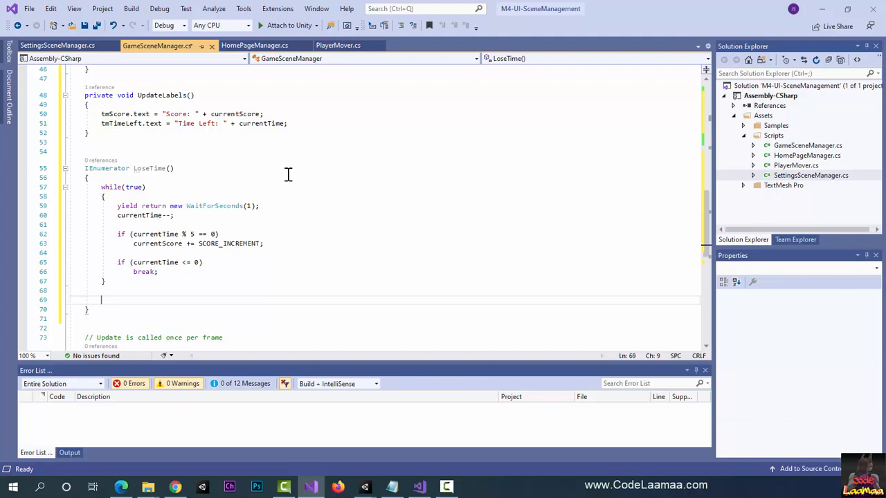
pyautogui.write('GameOver')
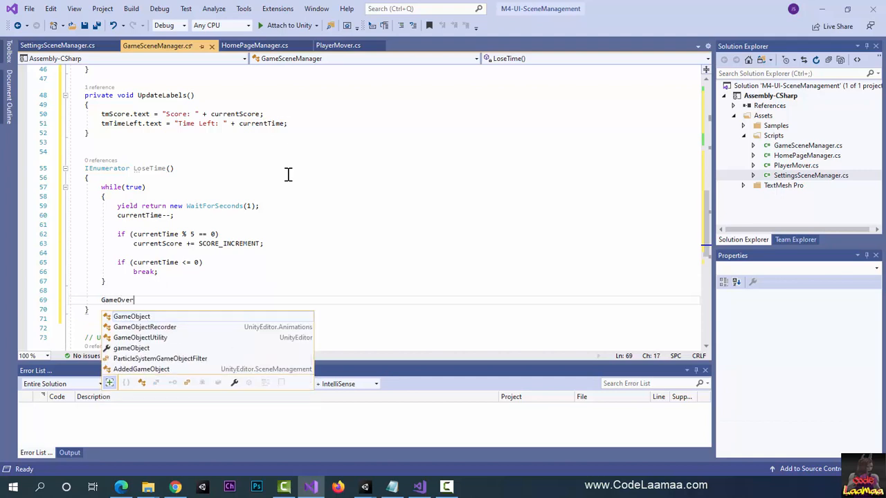
pyautogui.write('();')
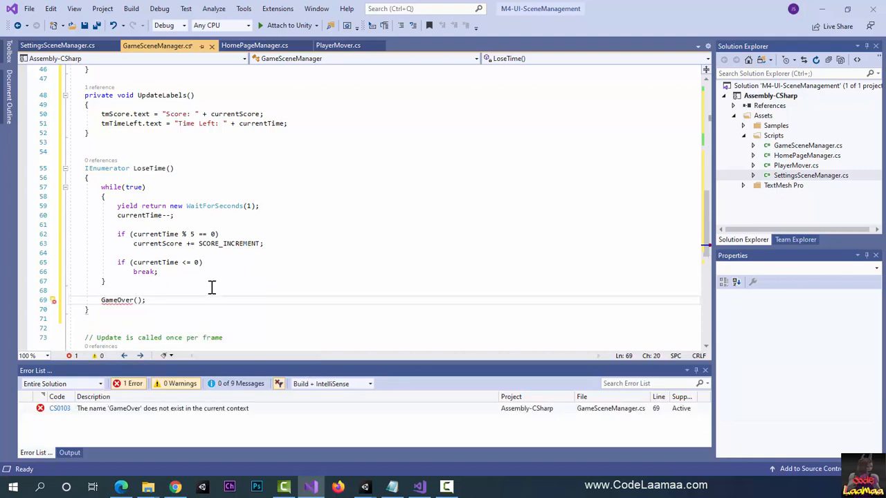
# Step: Define an empty private void GameOver() method between LoseTime and the Update comment
pyautogui.scroll(-5, 186, 294)
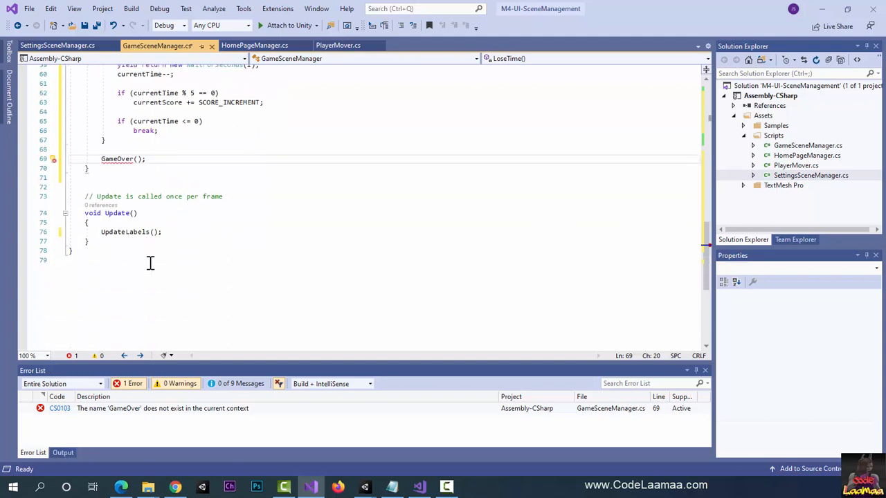
pyautogui.click(92, 178)
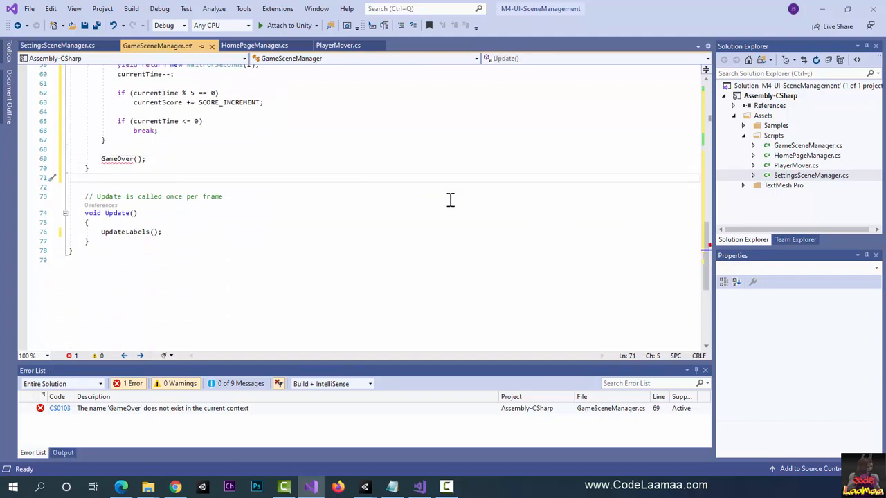
pyautogui.press('Return')
pyautogui.press('Return')
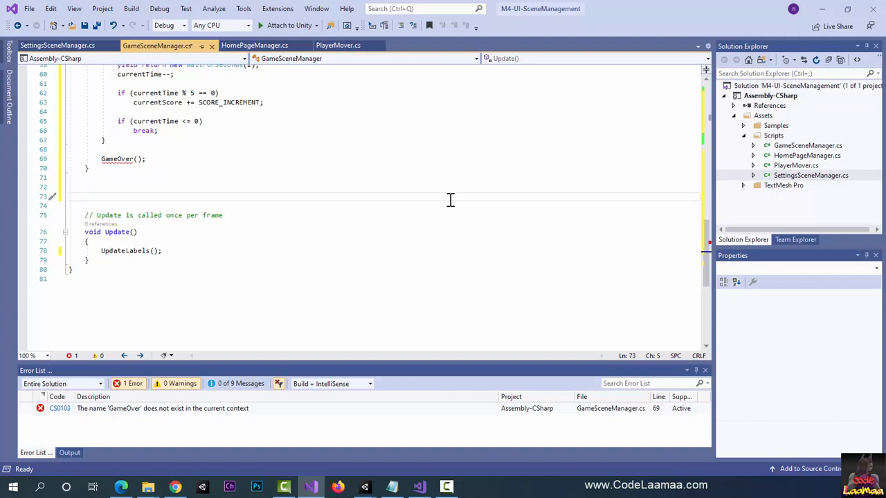
pyautogui.write('private void GameOver()')
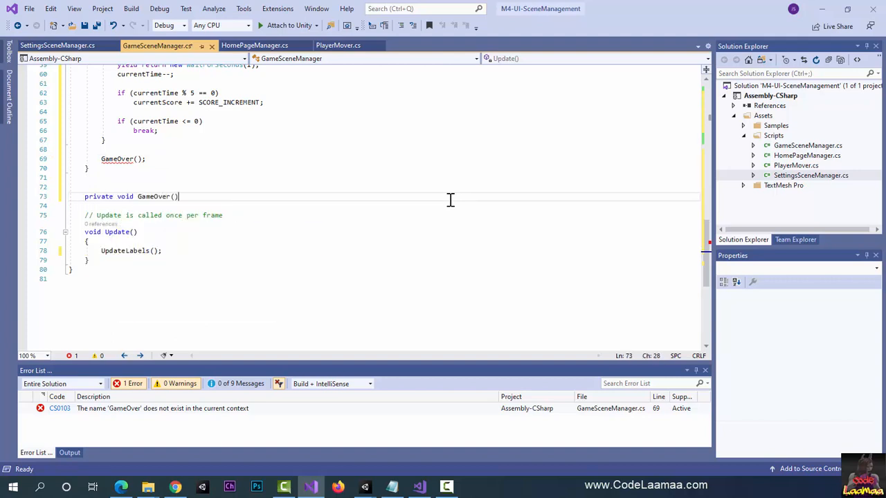
pyautogui.press('Return')
pyautogui.write('{')
pyautogui.press('Return')
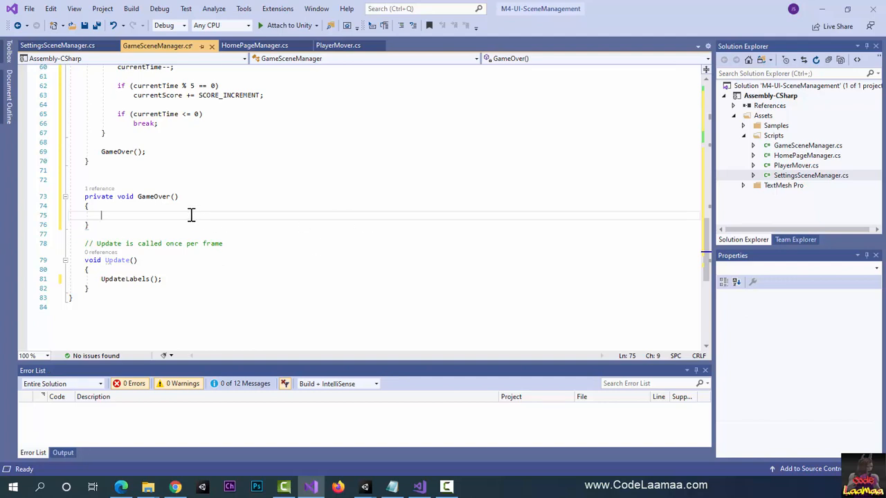
# Step: Inside GameOver, add the condition if(highScore < currentScore) and start its body line
pyautogui.write('if(')
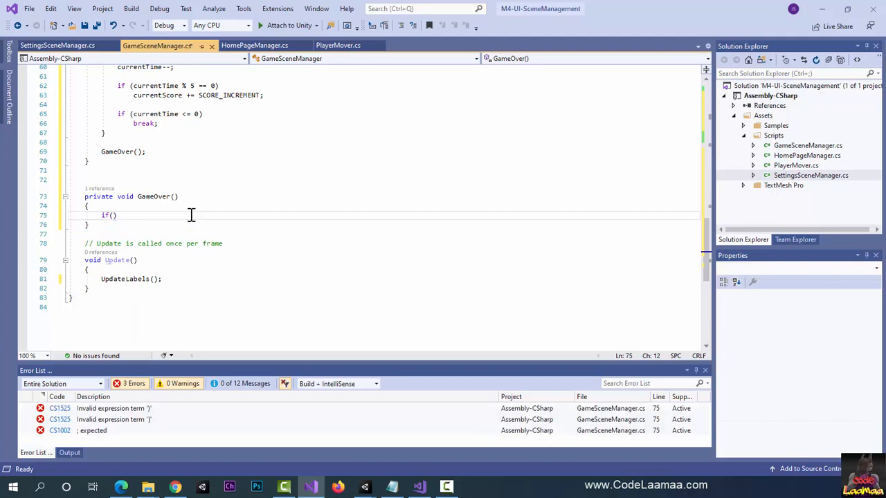
pyautogui.write('highScore < ')
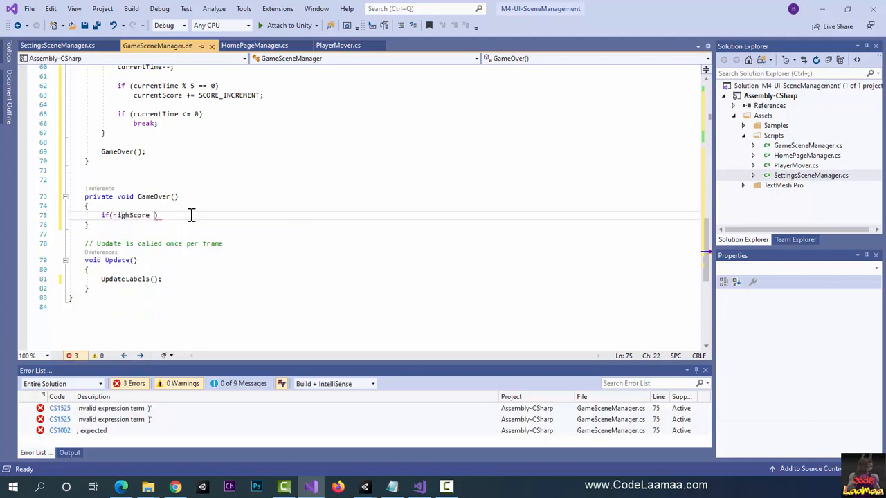
pyautogui.write('currentSc')
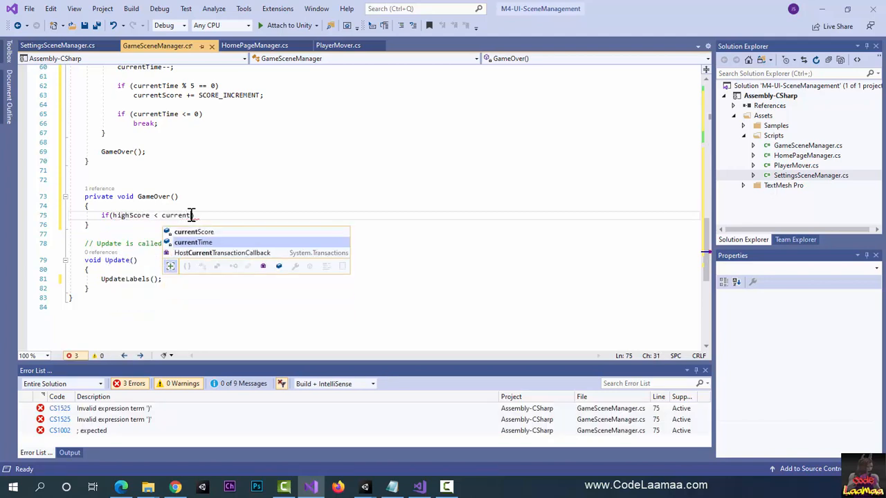
pyautogui.write('ore)')
pyautogui.press('Return')
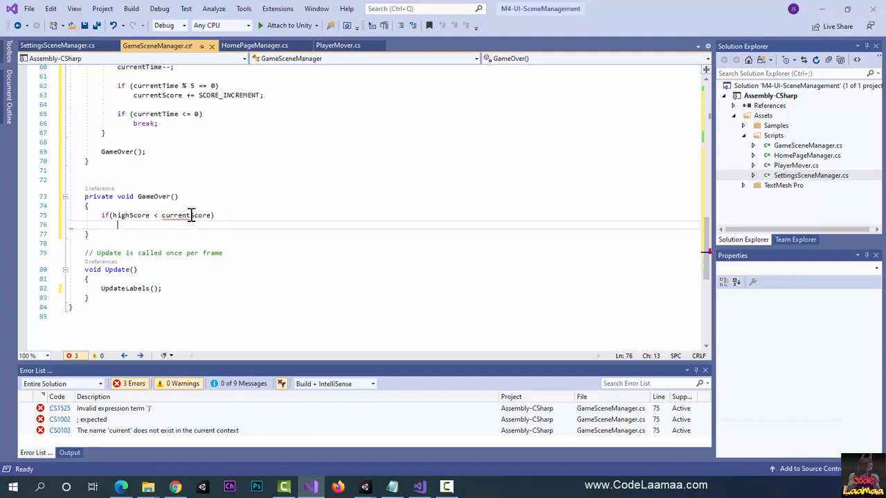
# Step: Write PlayerPrefs.SetInt("HighScore", currentScore); as the body of the high score condition
pyautogui.write('PlayerP')
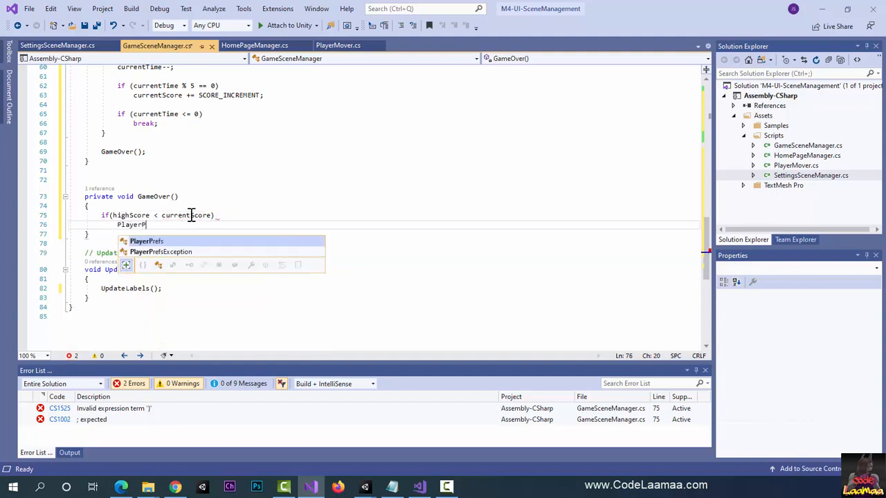
pyautogui.write('refs.SetInt')
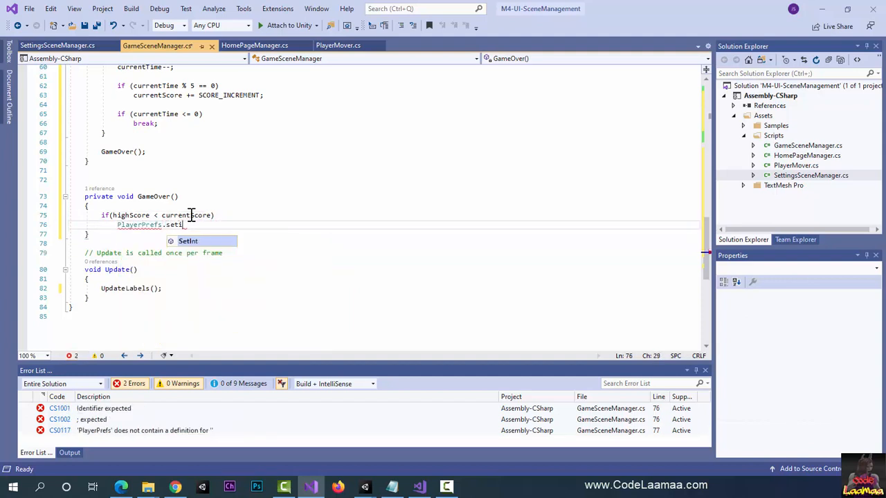
pyautogui.write('(')
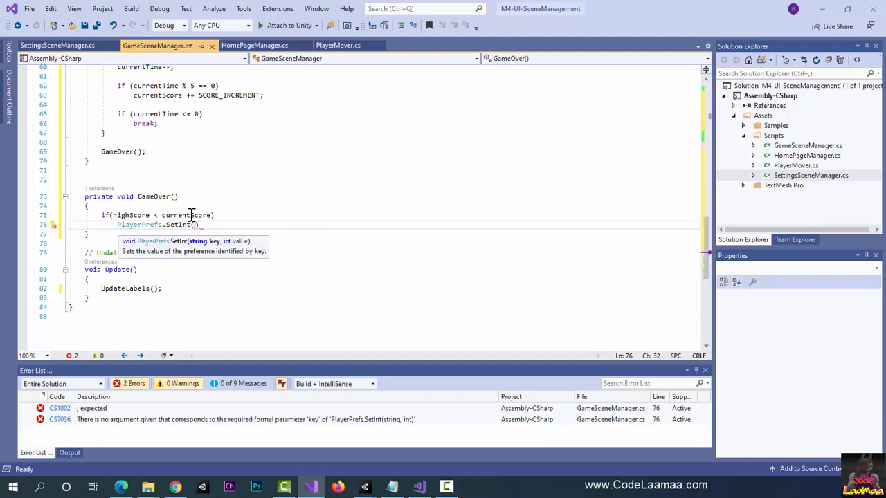
pyautogui.write('"HighSc')
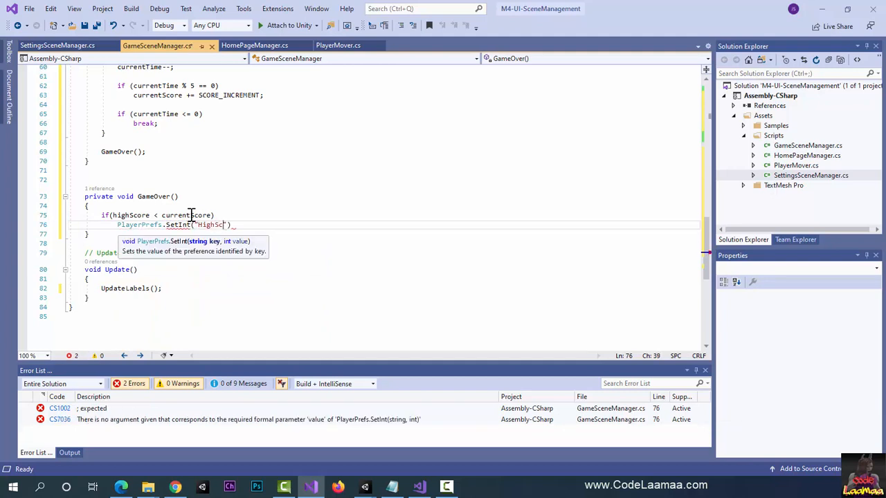
pyautogui.write('ore", currentScore')
pyautogui.press('Down')
pyautogui.press('Down')
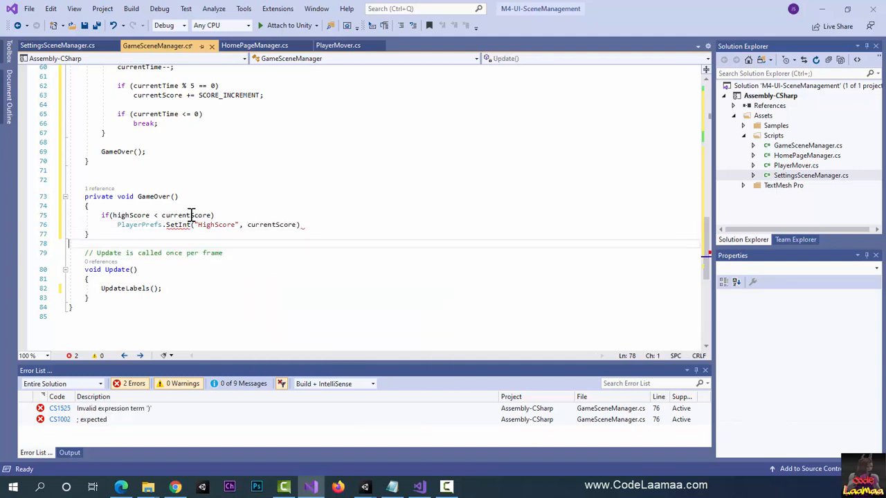
pyautogui.click(311, 228)
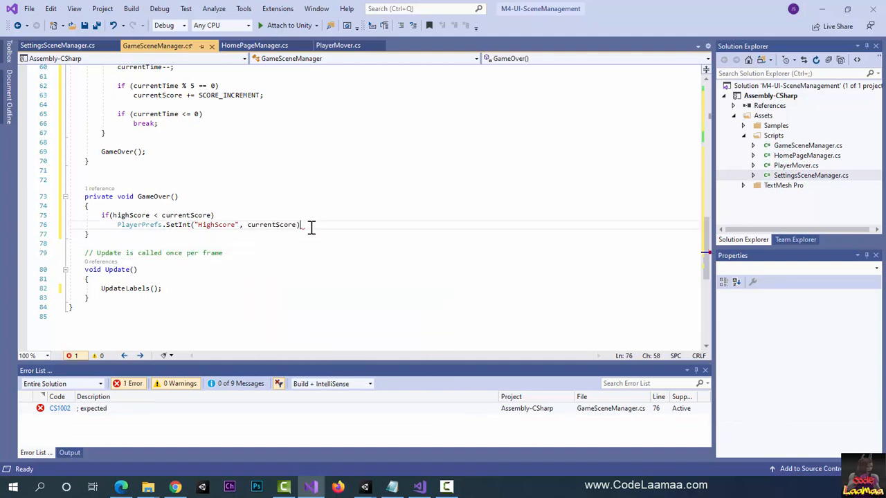
pyautogui.write(';')
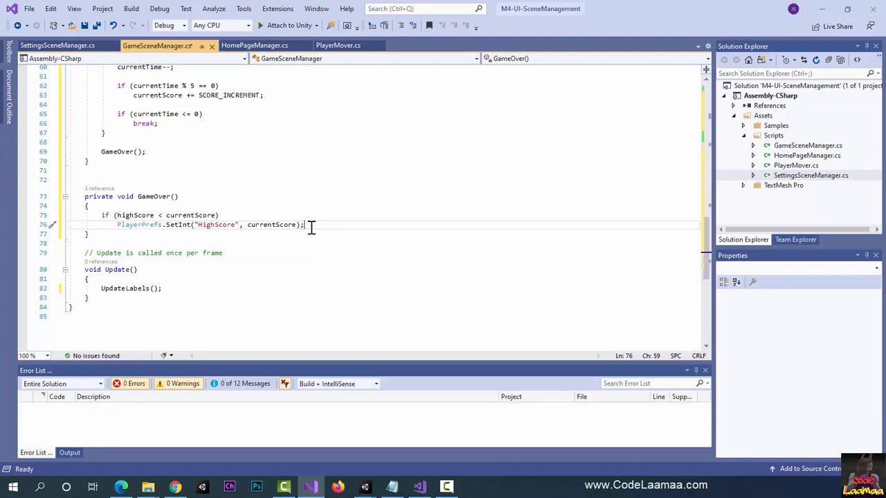
# Step: After the high score condition in GameOver, leave a blank line and add Debug.Log("Game Over");
pyautogui.press('Return')
pyautogui.press('Return')
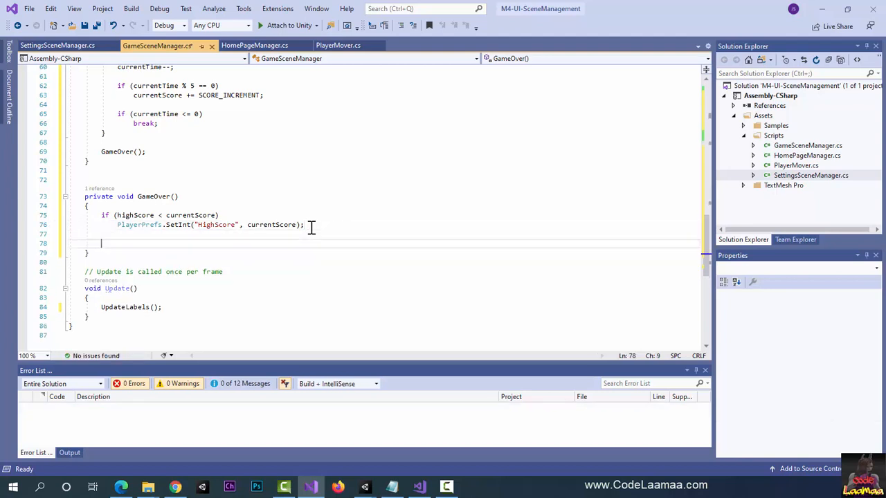
pyautogui.write('Debug')
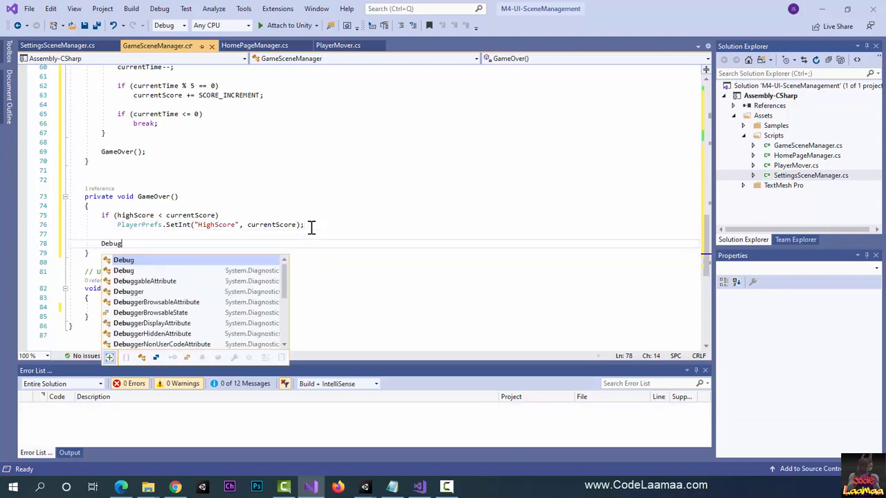
pyautogui.write('.LogError(')
pyautogui.press('BackSpace')
pyautogui.press('BackSpace')
pyautogui.press('BackSpace')
pyautogui.press('BackSpace')
pyautogui.press('BackSpace')
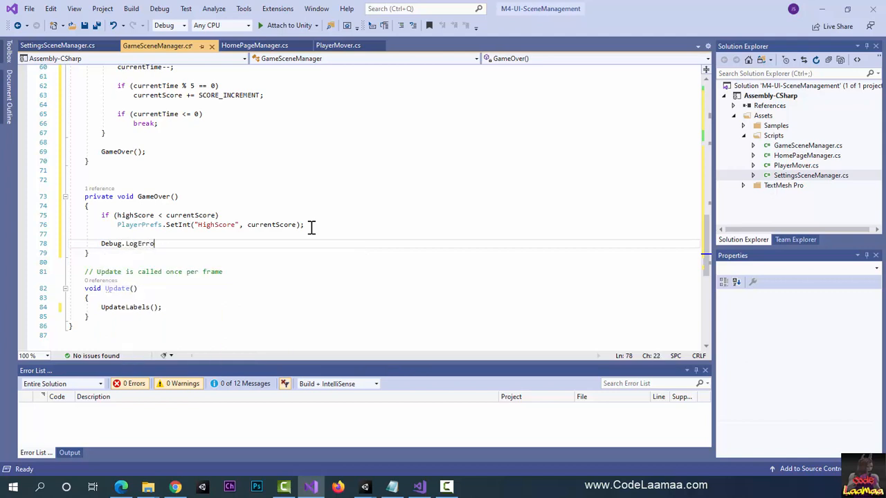
pyautogui.press('BackSpace')
pyautogui.write('("G')
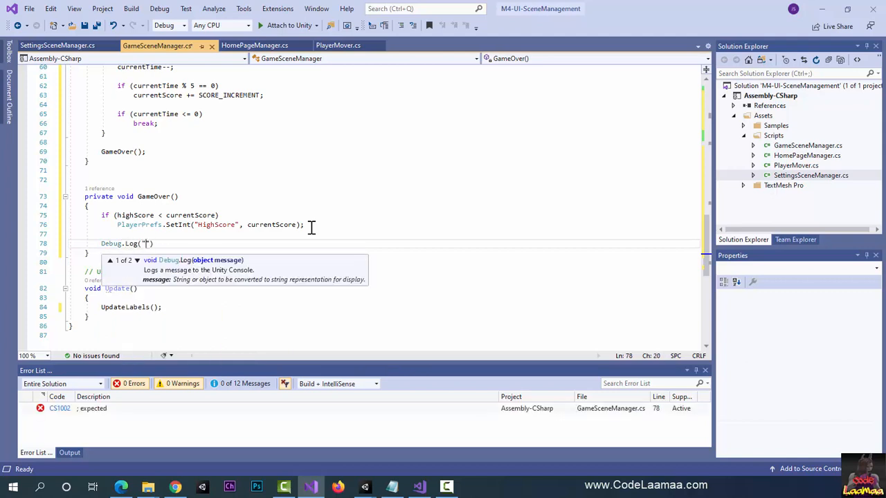
pyautogui.write('ame Over")')
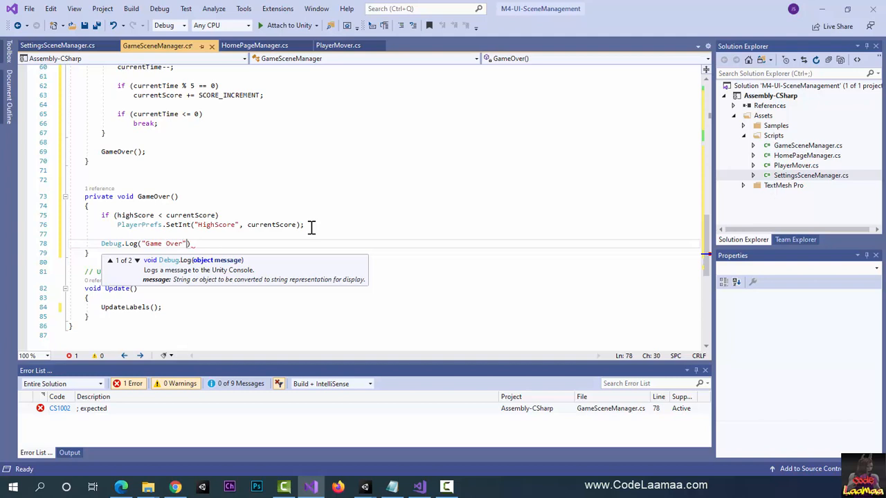
pyautogui.write(';')
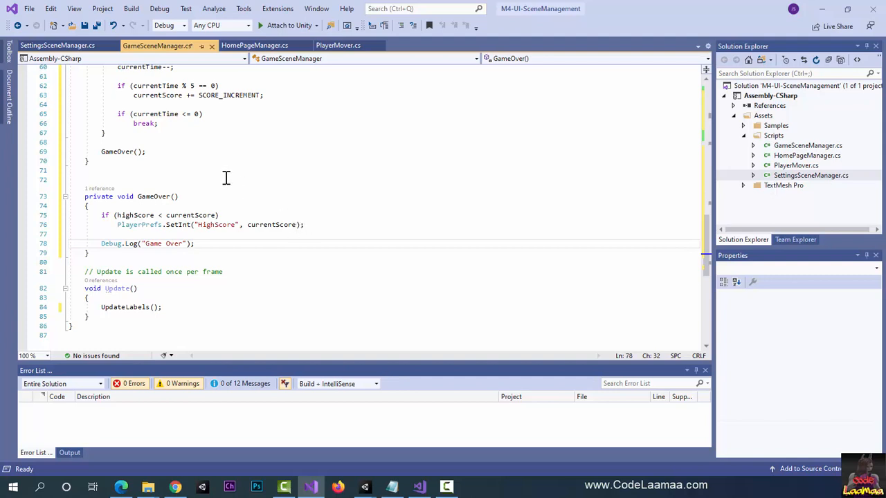
# Step: At the end of the Start method, add StartCoroutine("LoseTime"); and save GameSceneManager.cs
pyautogui.scroll(2, 226, 177)
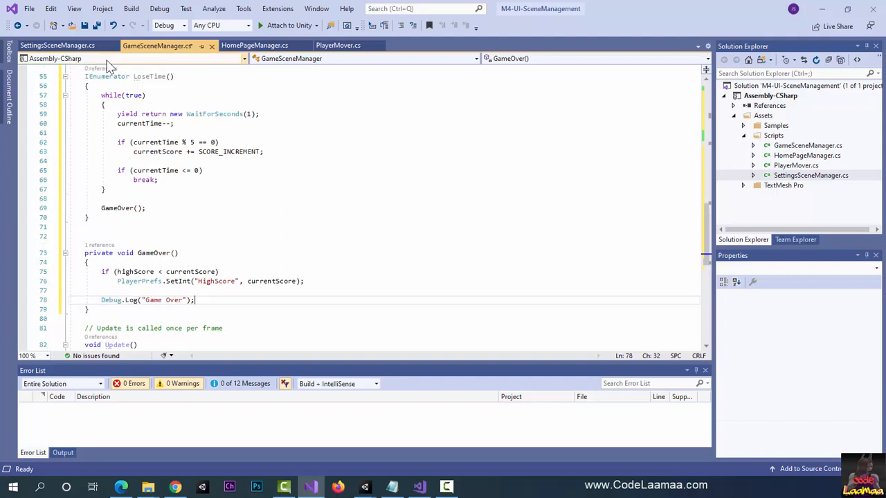
pyautogui.moveTo(143, 78)
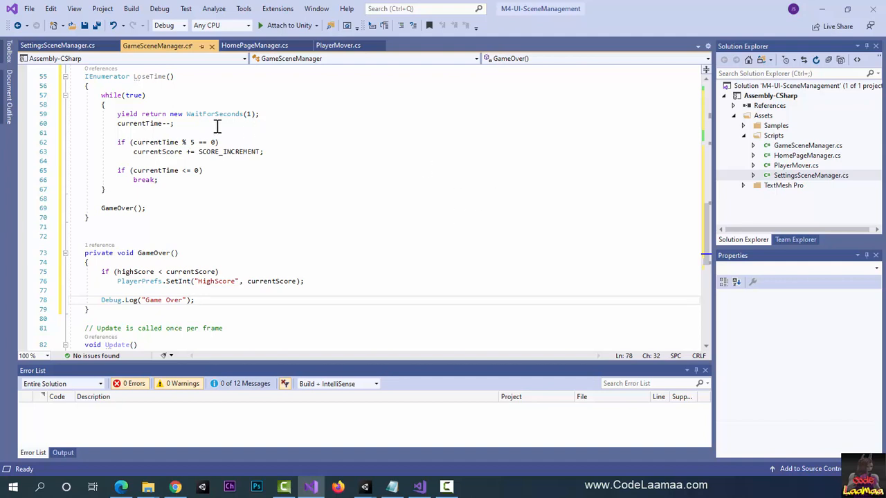
pyautogui.scroll(5, 222, 160)
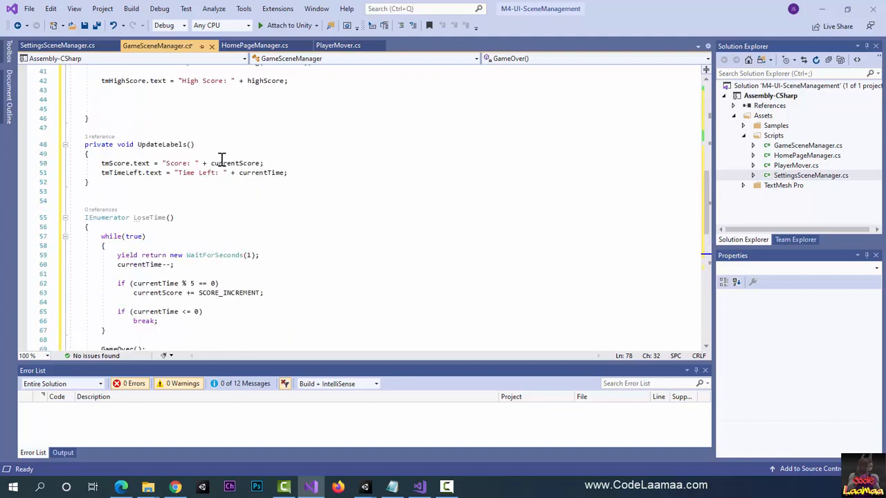
pyautogui.scroll(5, 222, 160)
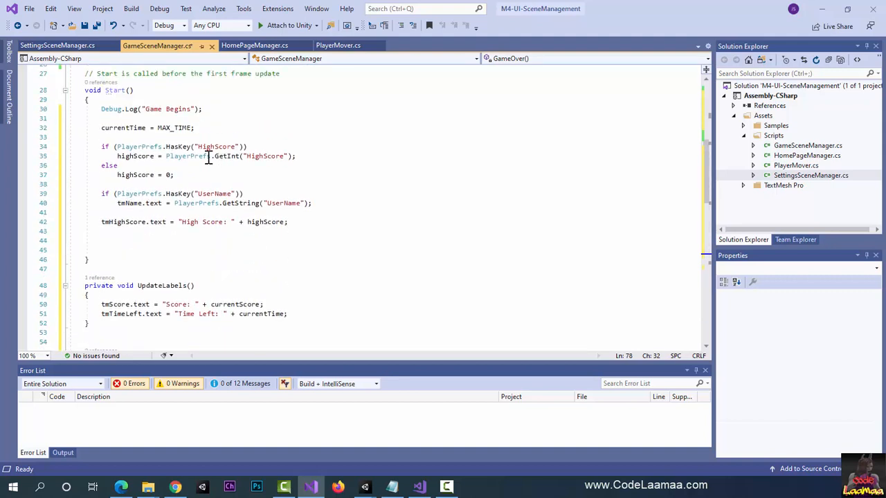
pyautogui.click(121, 250)
pyautogui.write('Star')
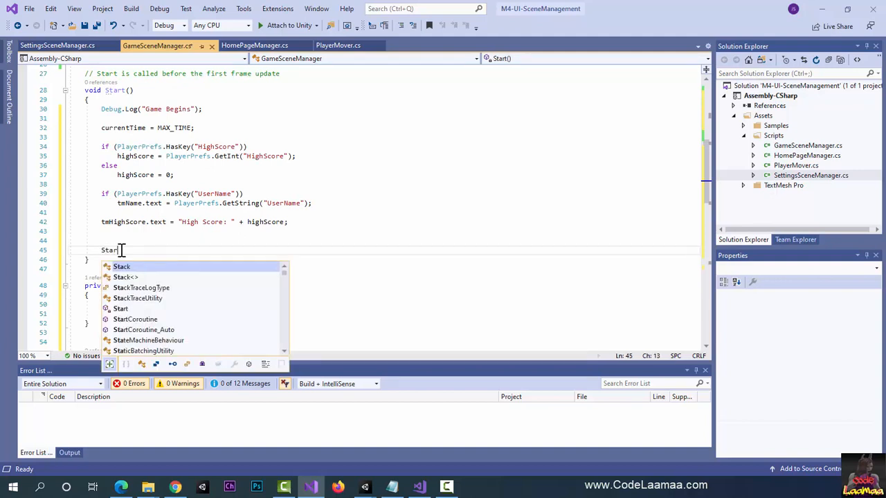
pyautogui.write('tCor')
pyautogui.press('Tab')
pyautogui.write('(')
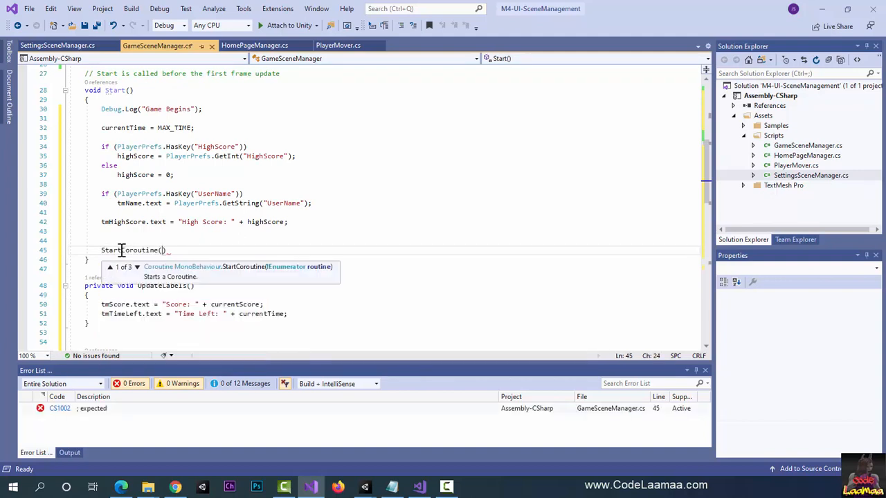
pyautogui.write('"')
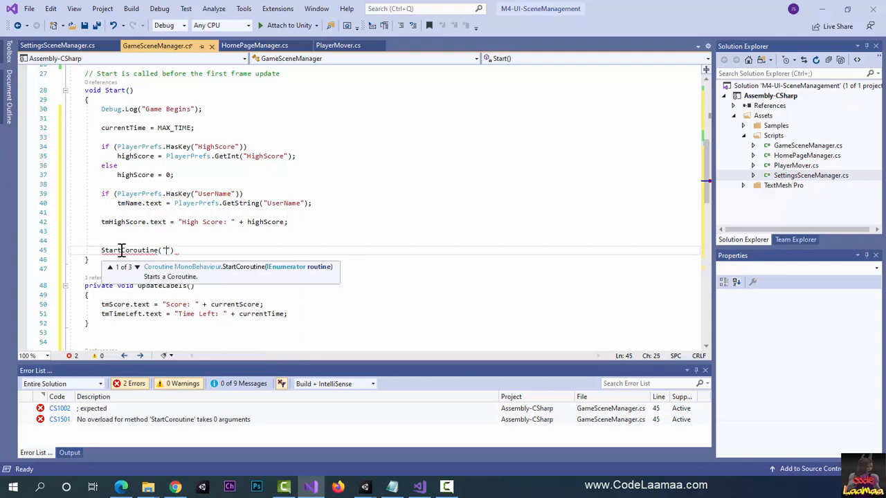
pyautogui.write('Los')
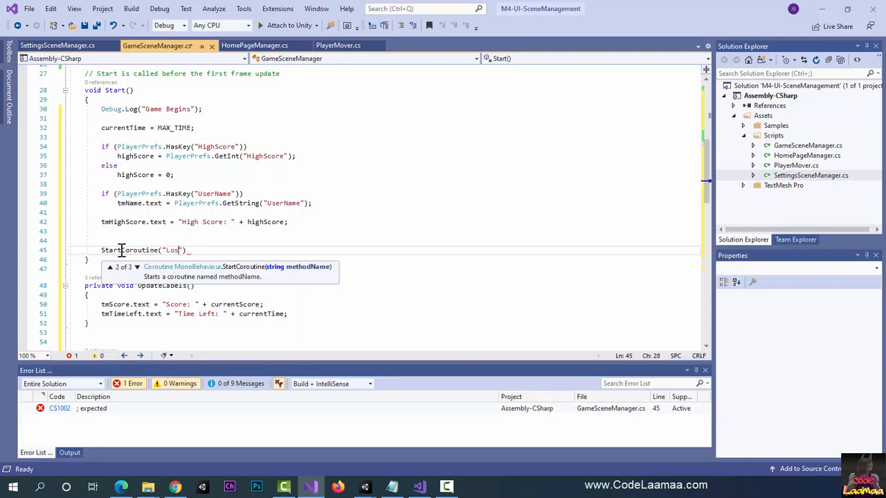
pyautogui.write('eTime");')
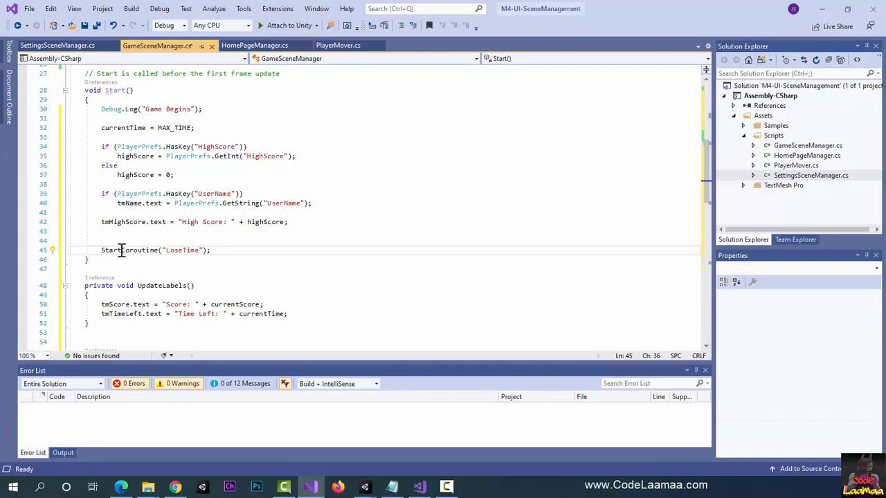
pyautogui.hotkey('ctrl', 's')
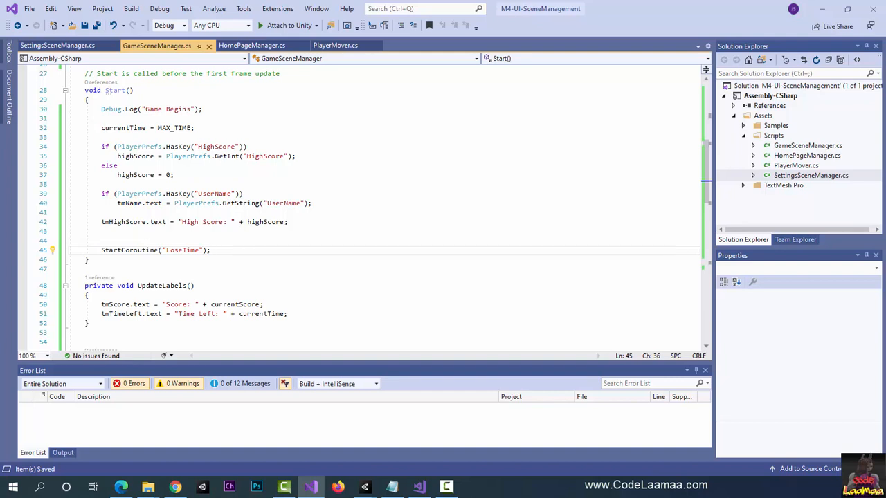
# Step: In Unity, assign ScoreText, HighScore, TimeText and PlayerText to GameSceneManager's Tm Score, Tm High Score, Tm Time Left and Tm Name, and save the scene
pyautogui.hotkey('alt', 'Tab')
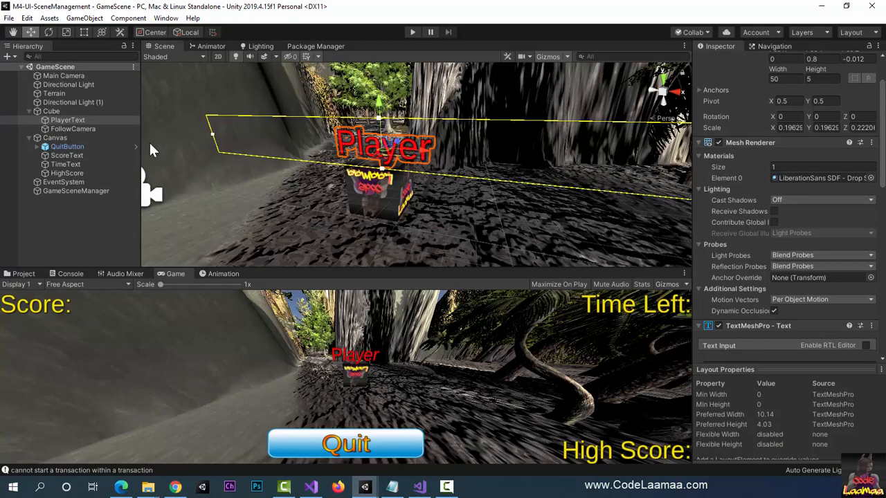
pyautogui.click(92, 191)
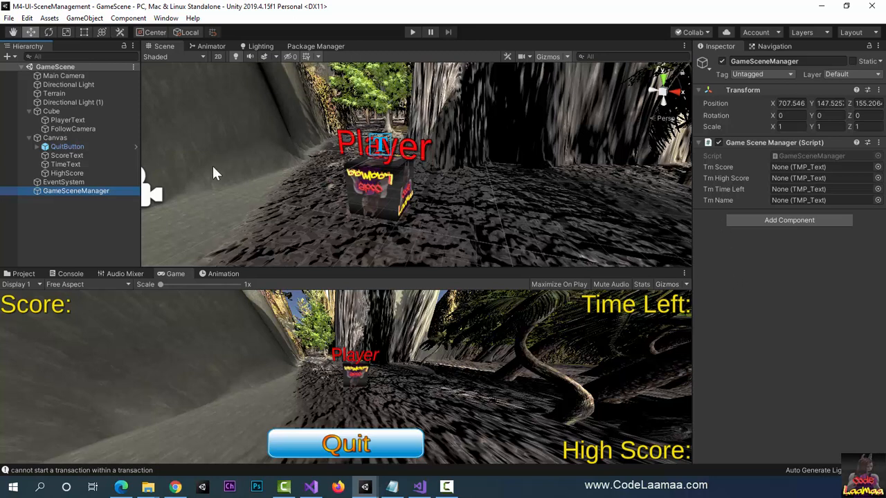
pyautogui.moveTo(64, 158); pyautogui.dragTo(785, 166)
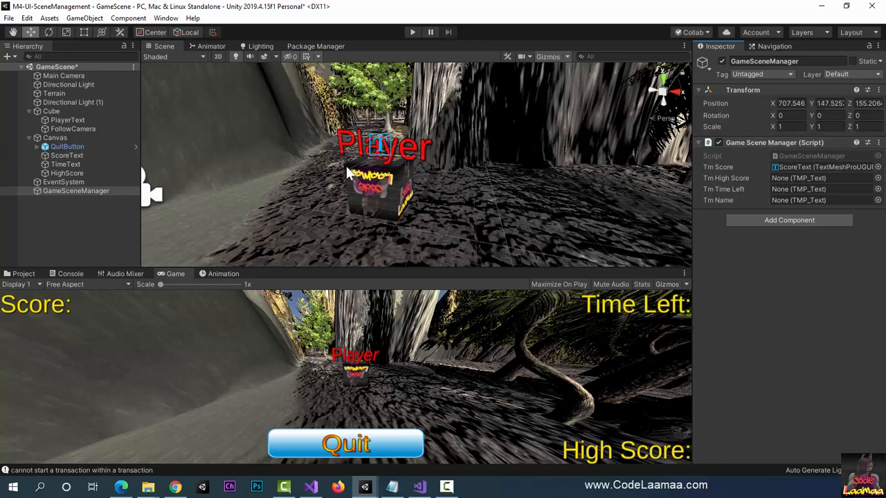
pyautogui.moveTo(76, 174); pyautogui.dragTo(791, 181)
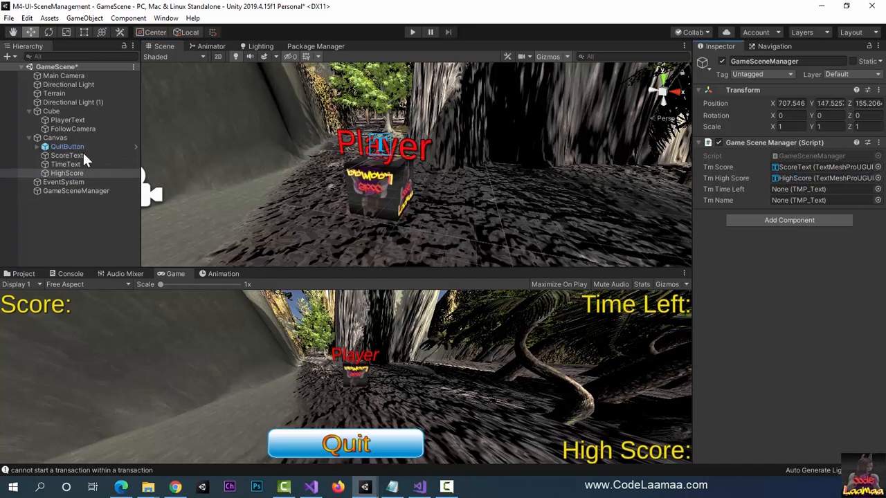
pyautogui.moveTo(61, 164); pyautogui.dragTo(784, 190)
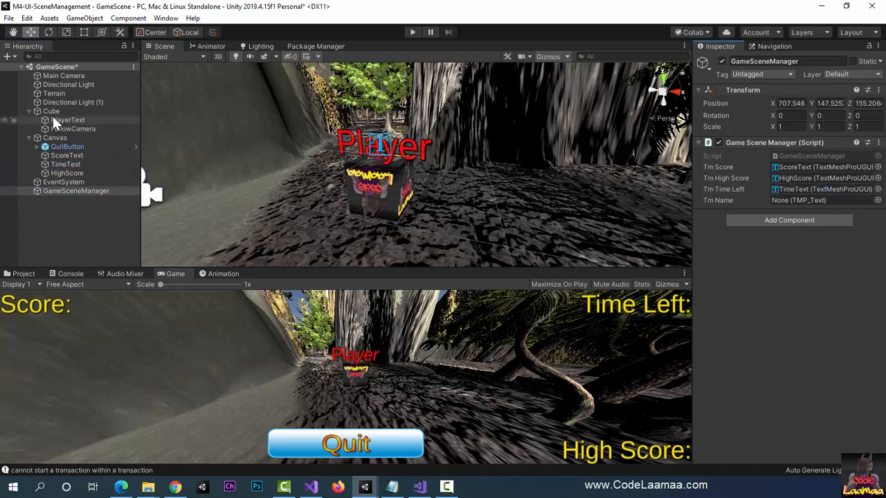
pyautogui.moveTo(53, 116); pyautogui.dragTo(797, 202)
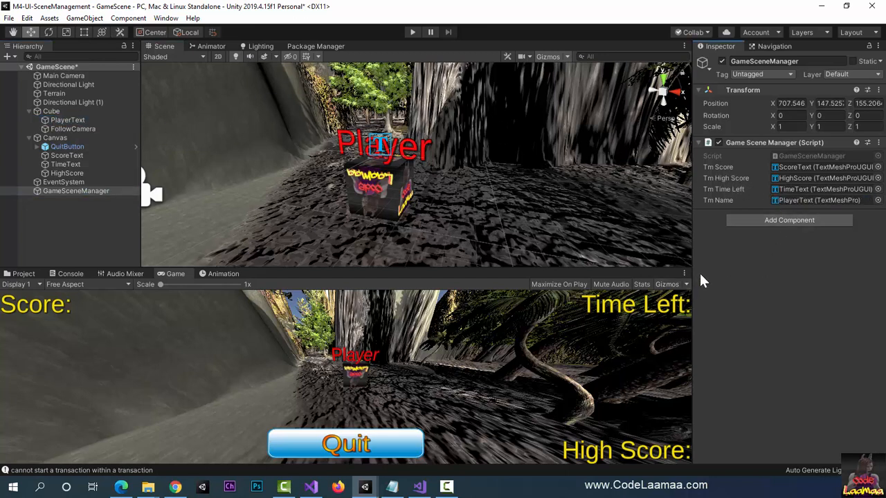
pyautogui.click(43, 242)
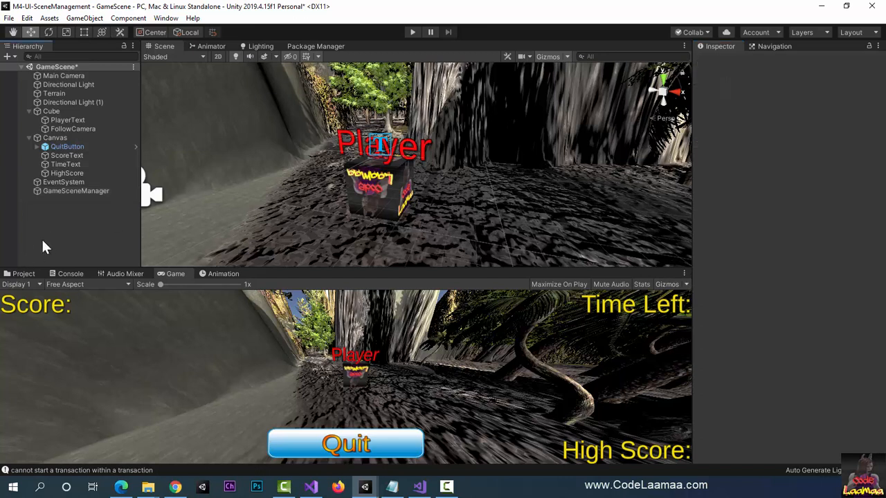
pyautogui.hotkey('ctrl', 's')
# Step: Open HomeScene from the project's Scenes folder, run it in the Game view and start the game from the home page
pyautogui.click(23, 274)
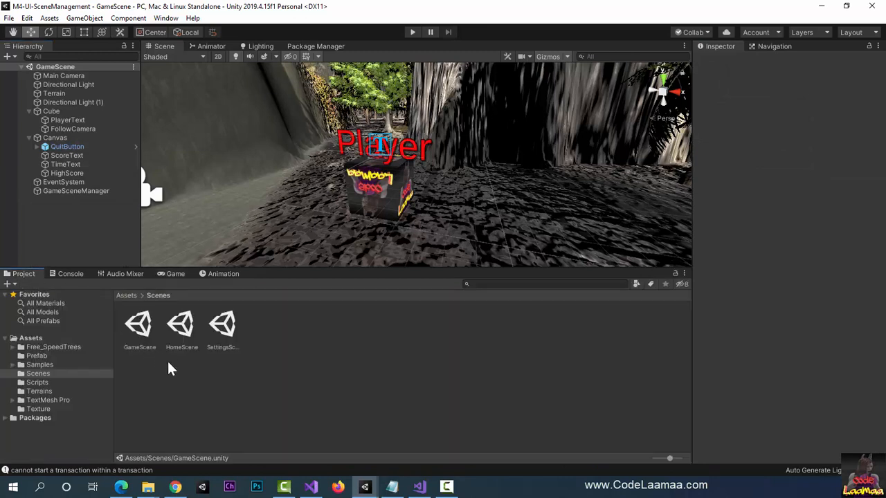
pyautogui.doubleClick(182, 324)
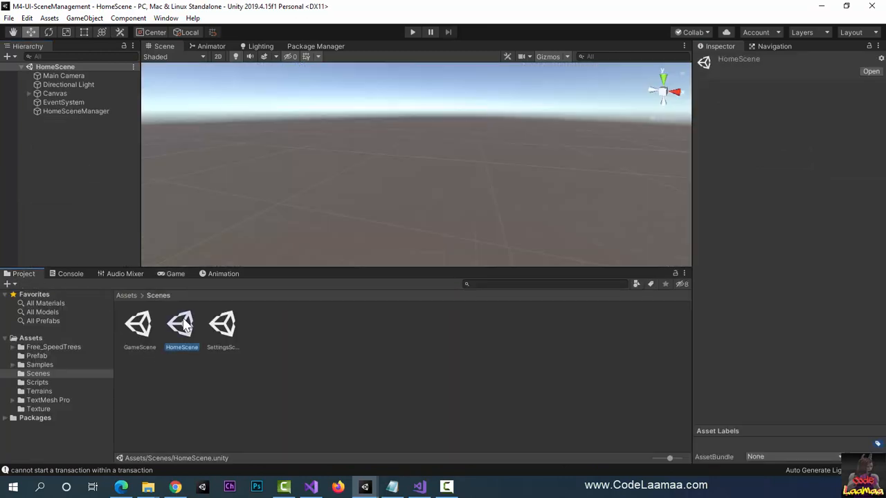
pyautogui.click(412, 32)
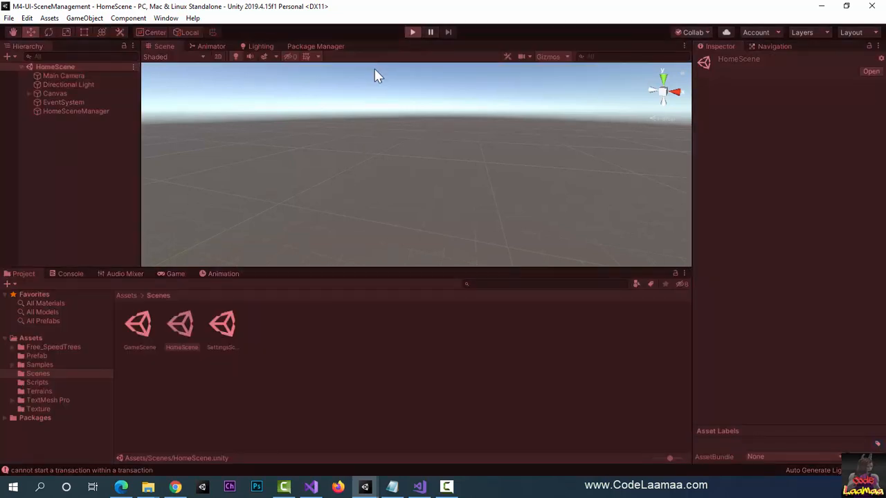
pyautogui.click(175, 274)
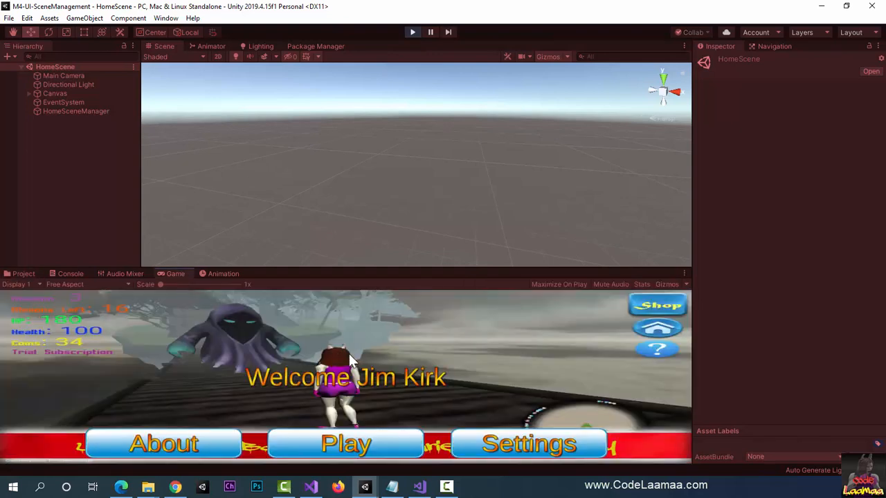
pyautogui.click(385, 451)
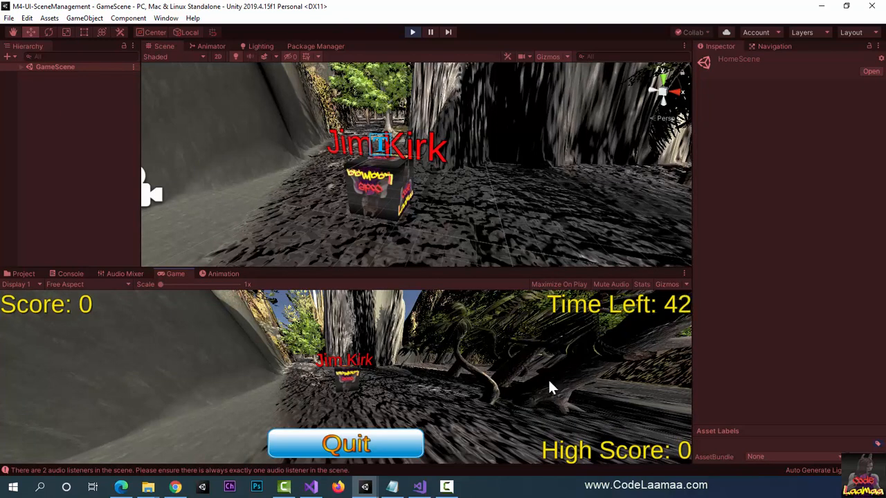
# Step: Playtest GameScene by moving the player cube forward, backward and sideways while checking the score and time labels
pyautogui.press('w')
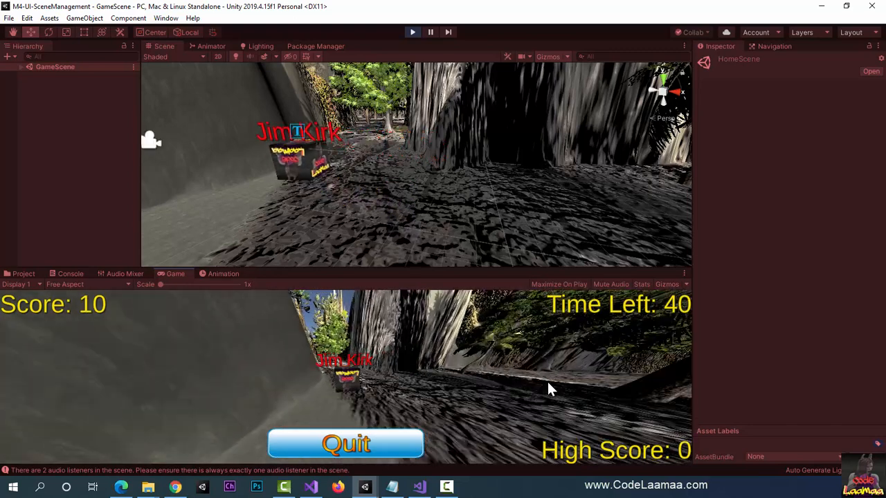
pyautogui.press('w')
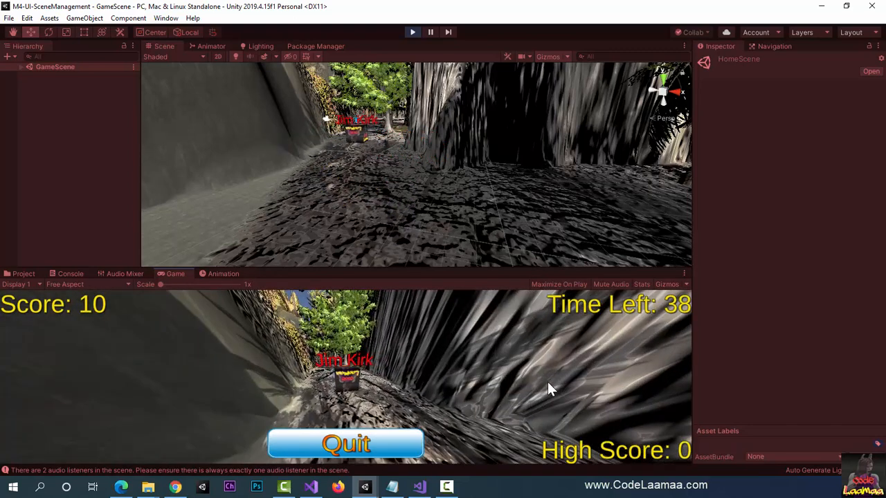
pyautogui.press('a')
pyautogui.press('w')
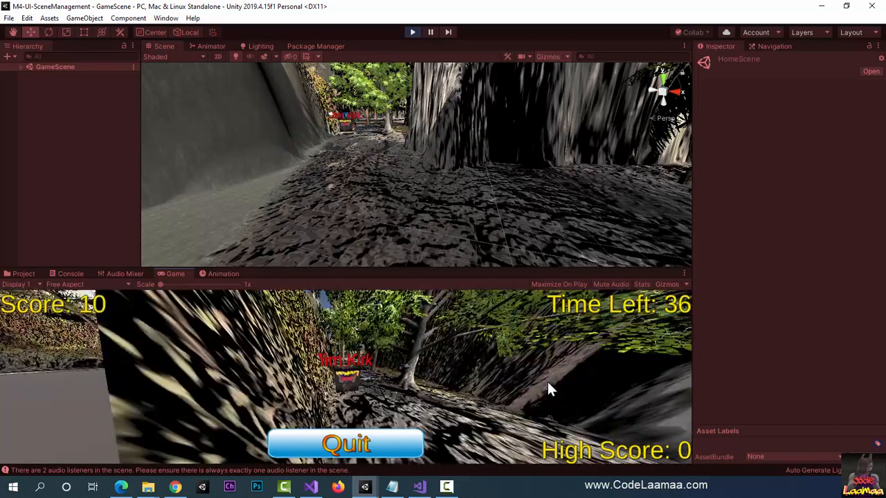
pyautogui.press('s')
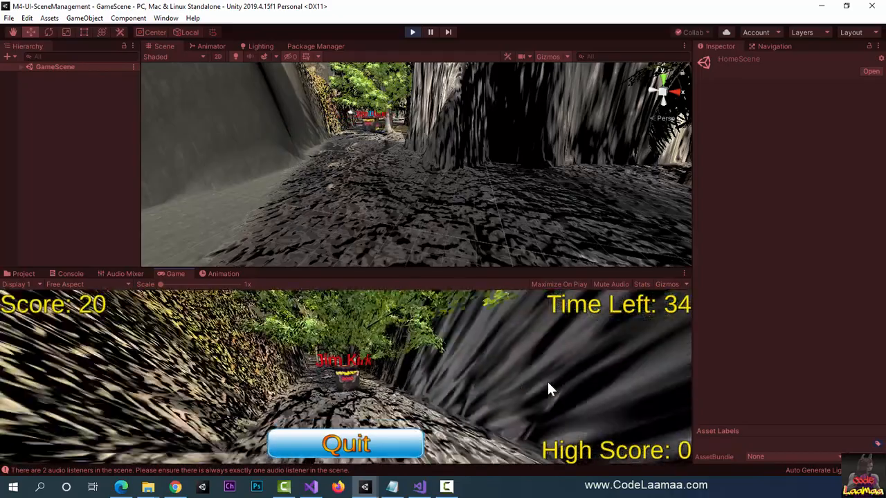
pyautogui.press('a')
pyautogui.press('s')
pyautogui.press('d')
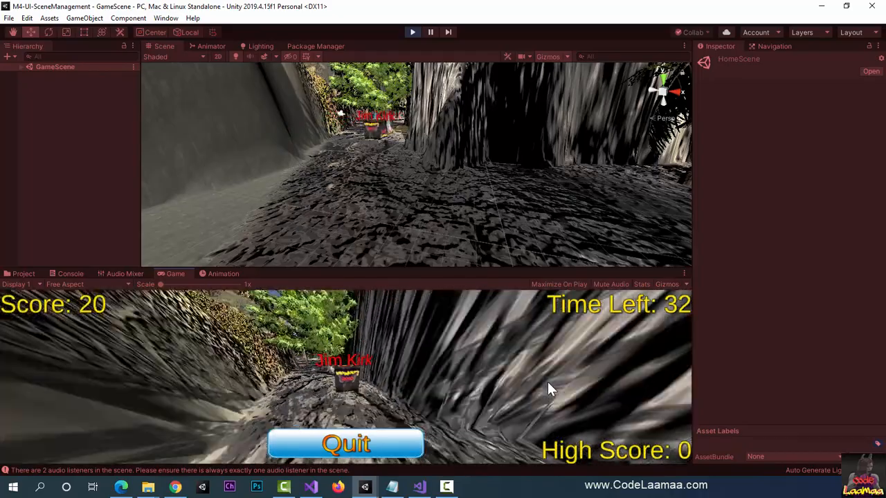
pyautogui.press('d')
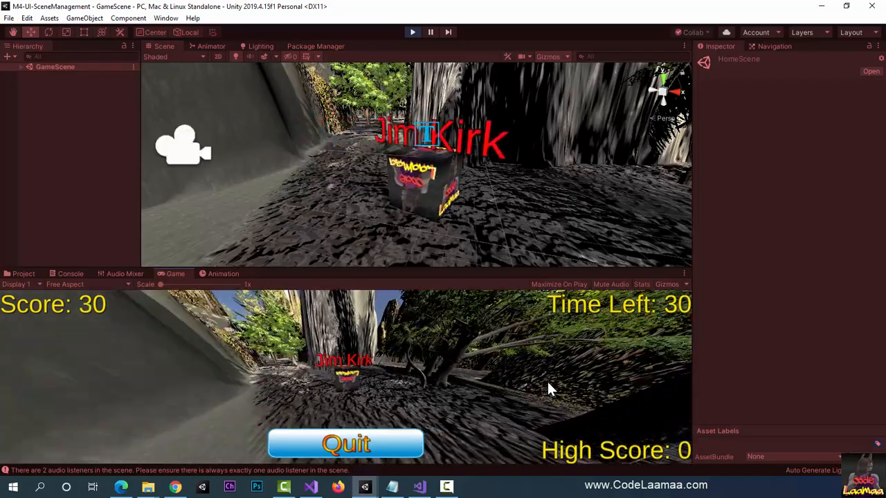
pyautogui.press('w')
pyautogui.press('w')
pyautogui.press('d')
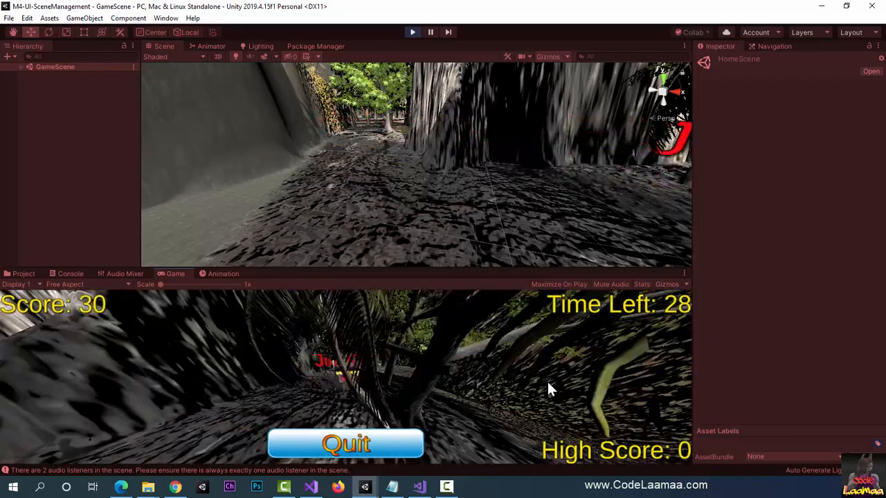
pyautogui.press('s')
# Step: Steer the player cube sideways and forward in GameScene while the score and countdown run
pyautogui.press('w')
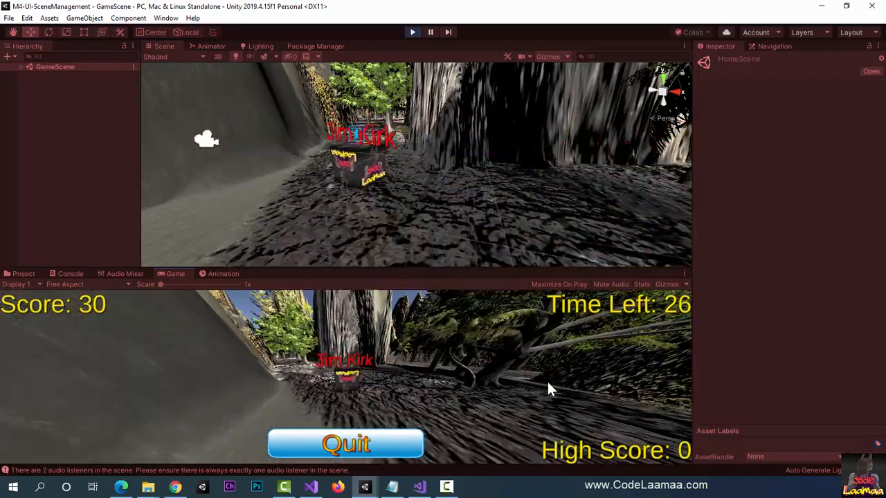
pyautogui.press('a')
pyautogui.press('w')
pyautogui.press('d')
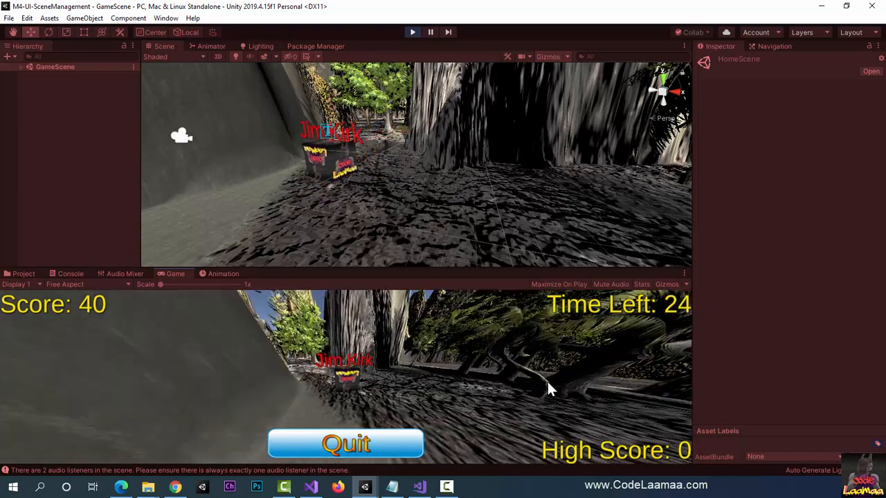
pyautogui.press('a')
pyautogui.press('a')
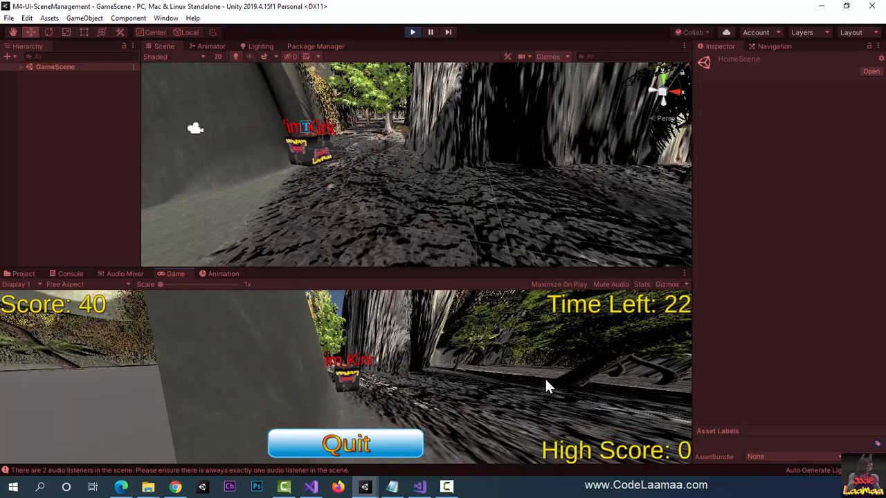
pyautogui.press('d')
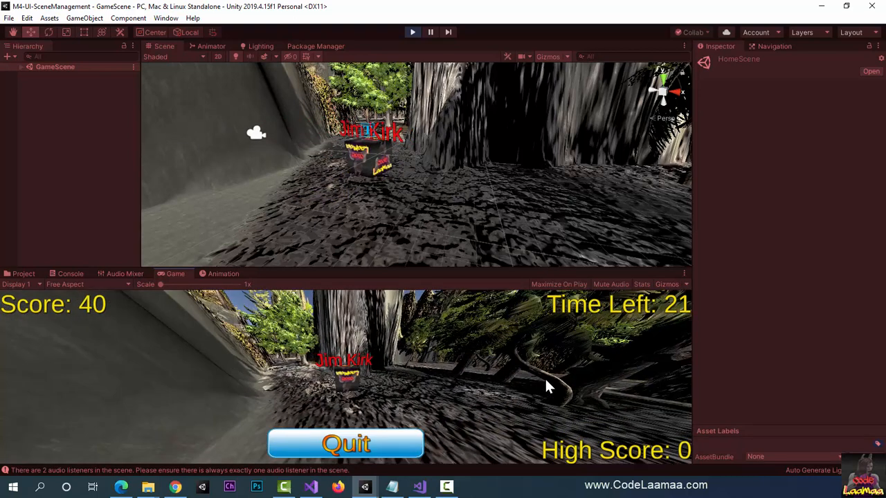
# Step: Check the Console details of the Game Begins and Game Over messages as the countdown runs out
pyautogui.click(68, 274)
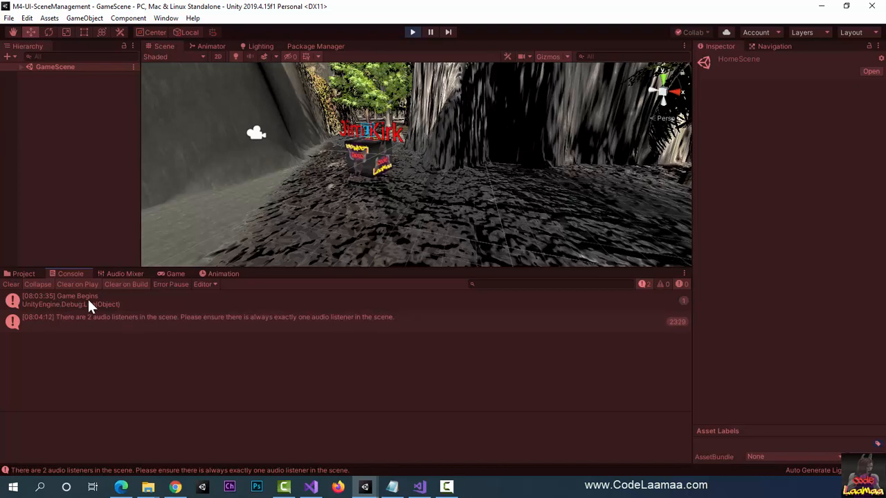
pyautogui.click(87, 297)
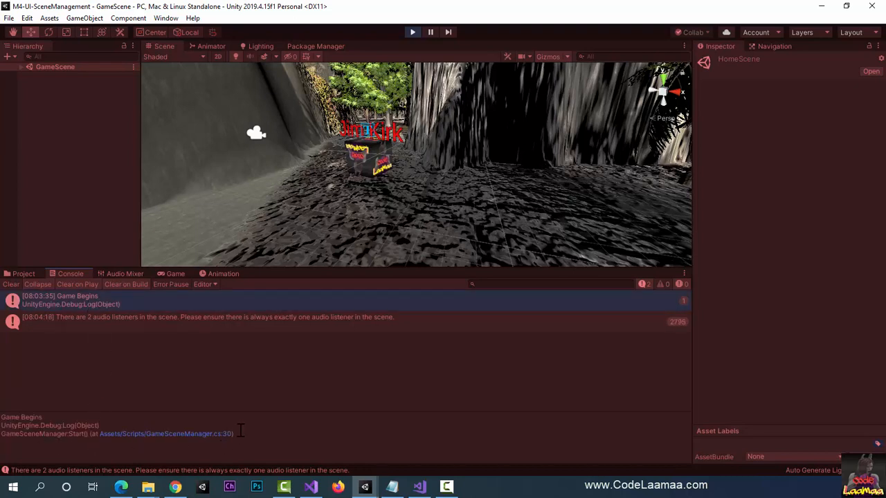
pyautogui.click(175, 274)
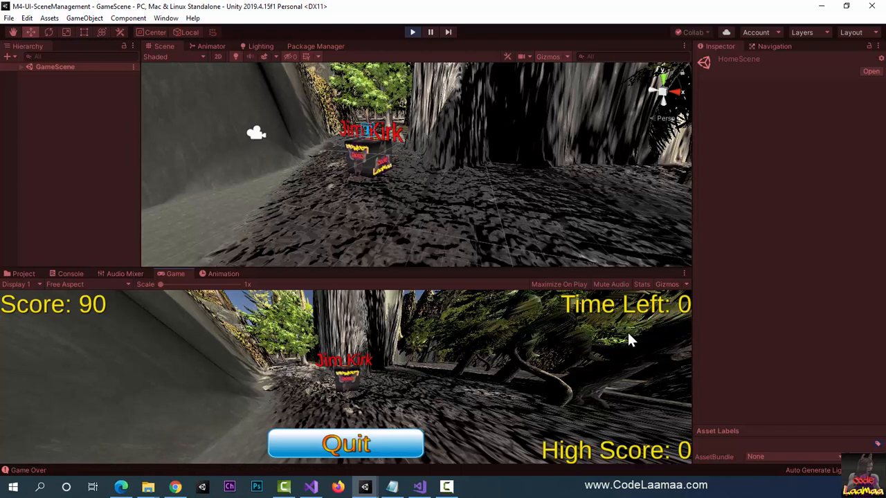
pyautogui.click(69, 274)
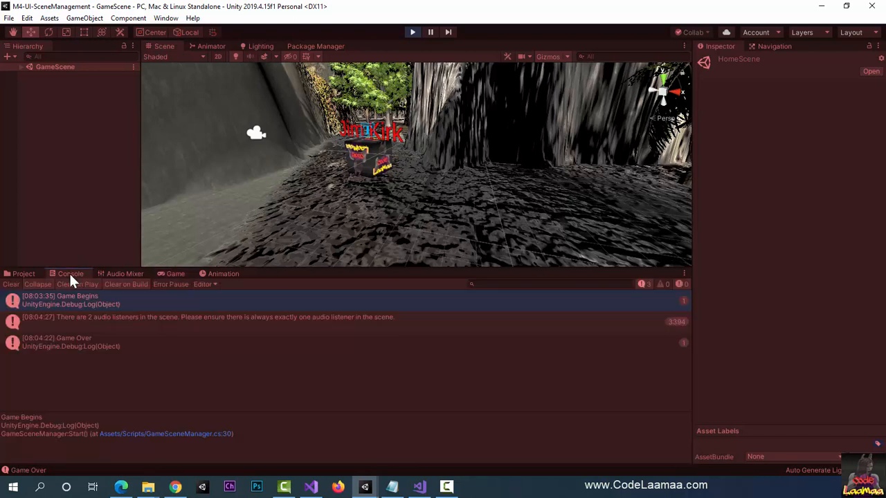
pyautogui.click(114, 347)
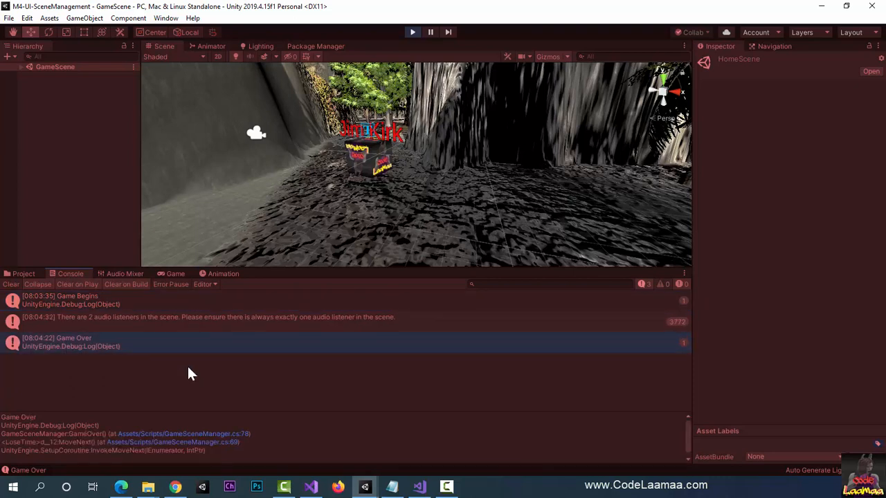
# Step: Quit the finished game to the home page, start a new one to check the High Score label, and quit again
pyautogui.click(170, 273)
pyautogui.click(364, 450)
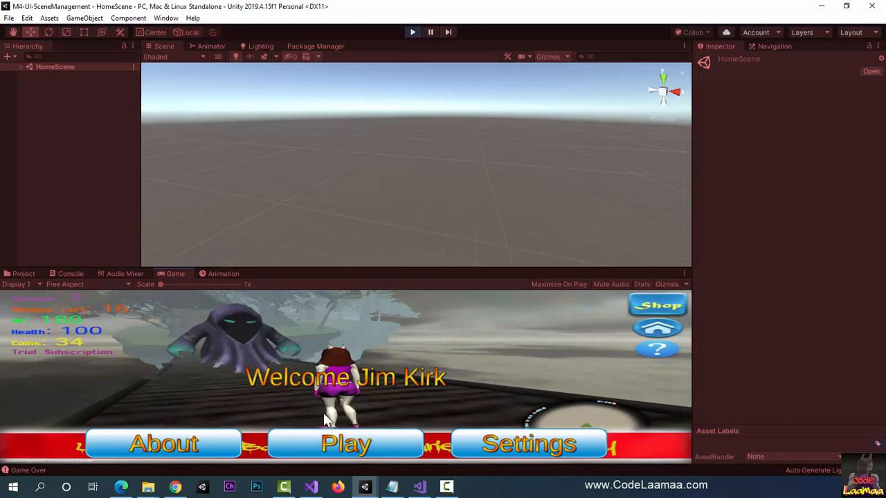
pyautogui.click(374, 450)
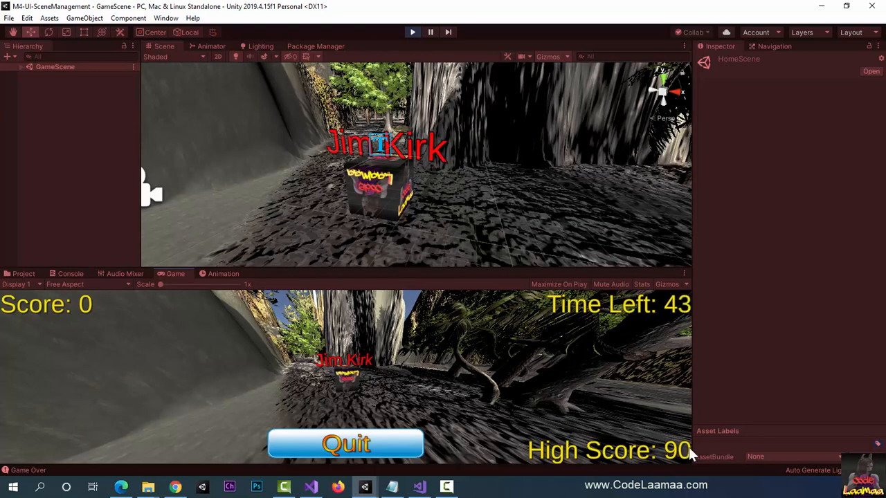
pyautogui.click(353, 450)
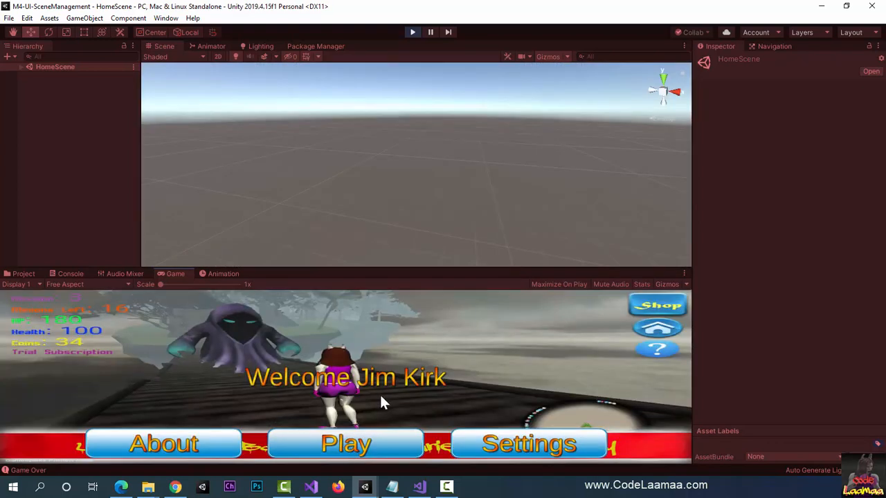
# Step: Reset the high score in the game's settings, check the label in a new game, and end the test run
pyautogui.click(531, 448)
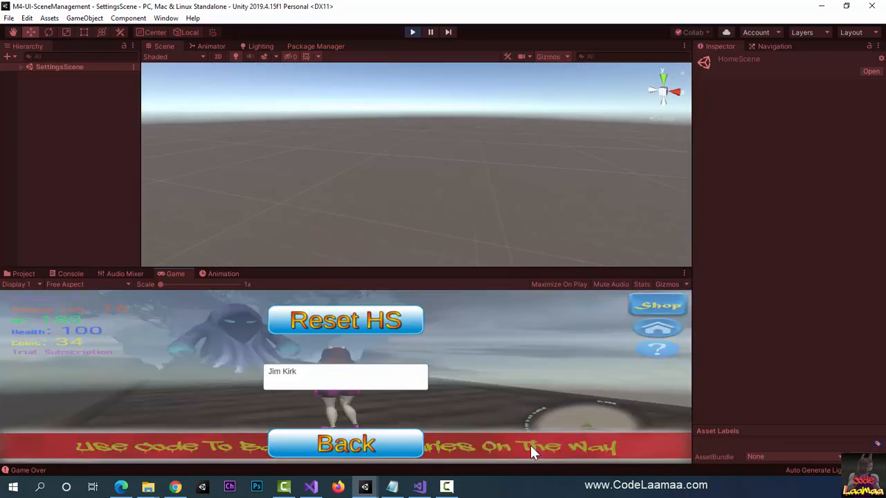
pyautogui.click(339, 323)
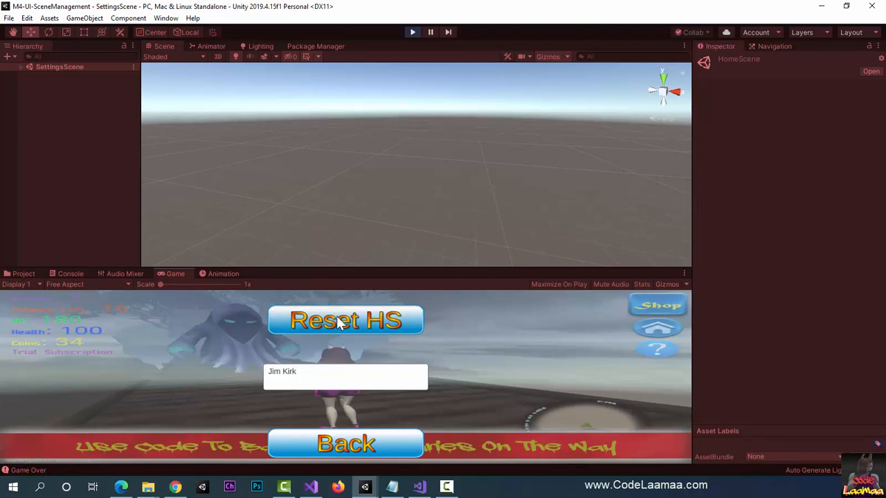
pyautogui.click(354, 449)
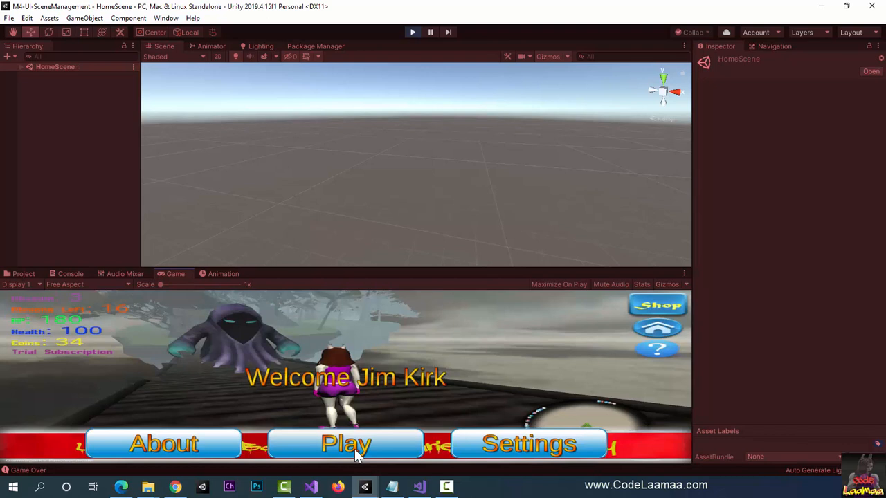
pyautogui.click(355, 449)
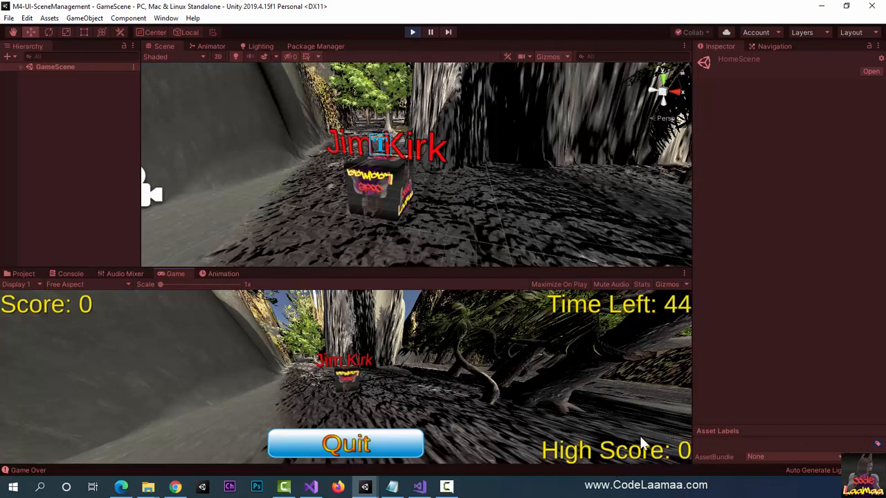
pyautogui.click(345, 445)
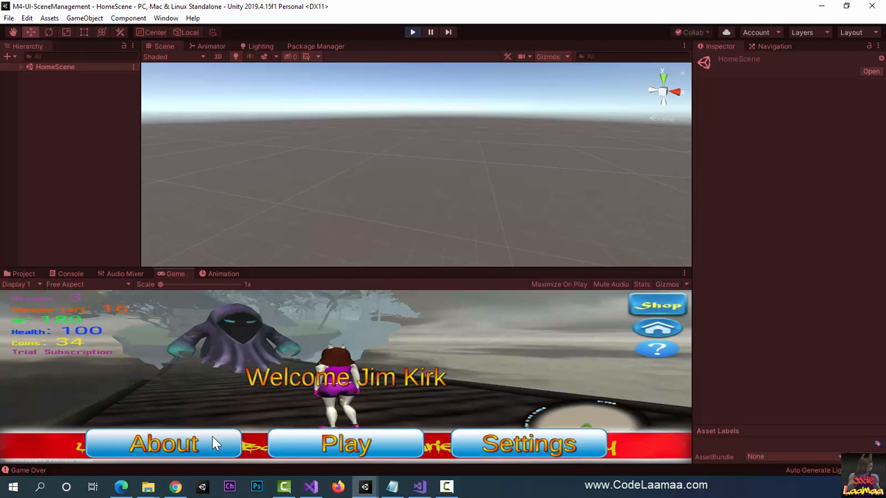
pyautogui.click(411, 33)
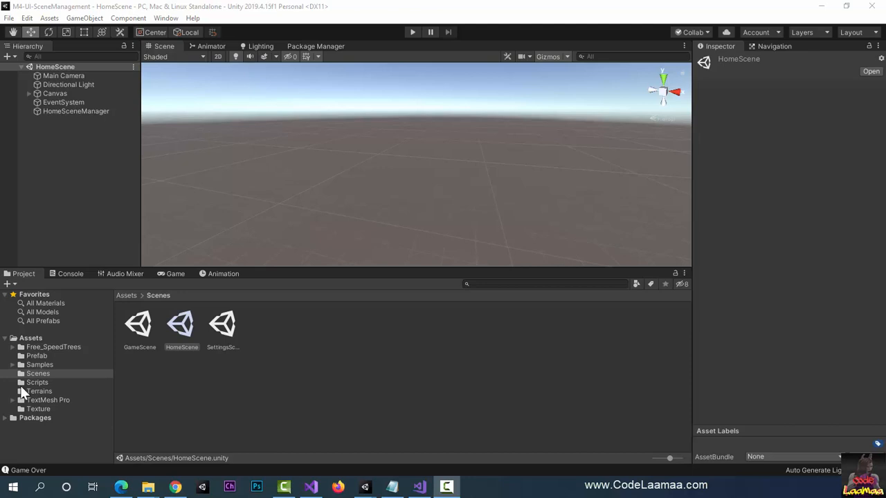
# Step: Add a UI Panel to the Canvas of HomeScene
pyautogui.click(183, 276)
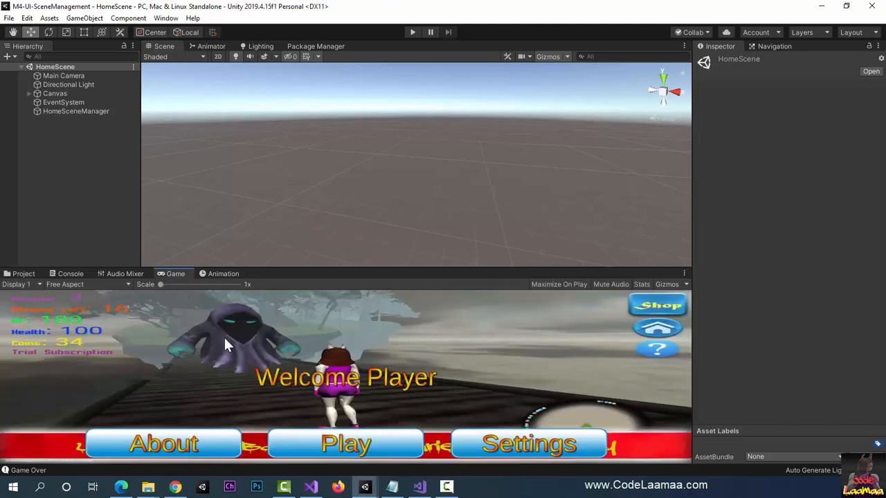
pyautogui.click(54, 94)
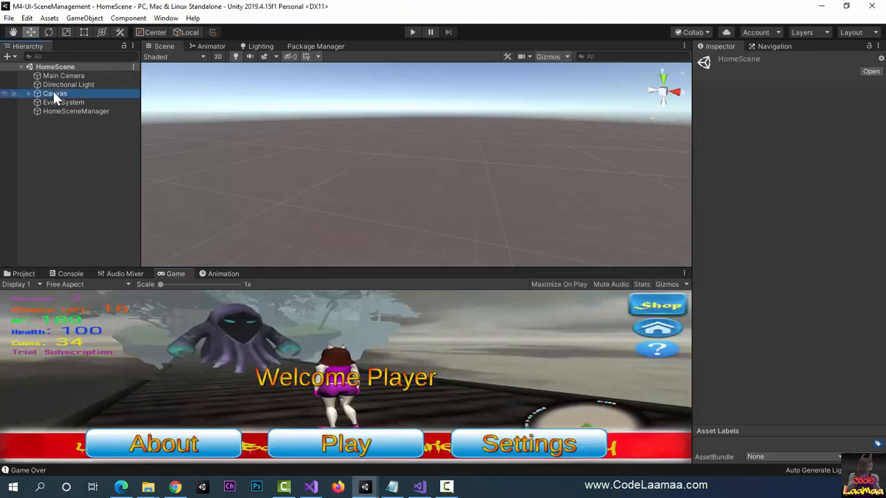
pyautogui.moveTo(398, 207); pyautogui.dragTo(414, 193, button='right')
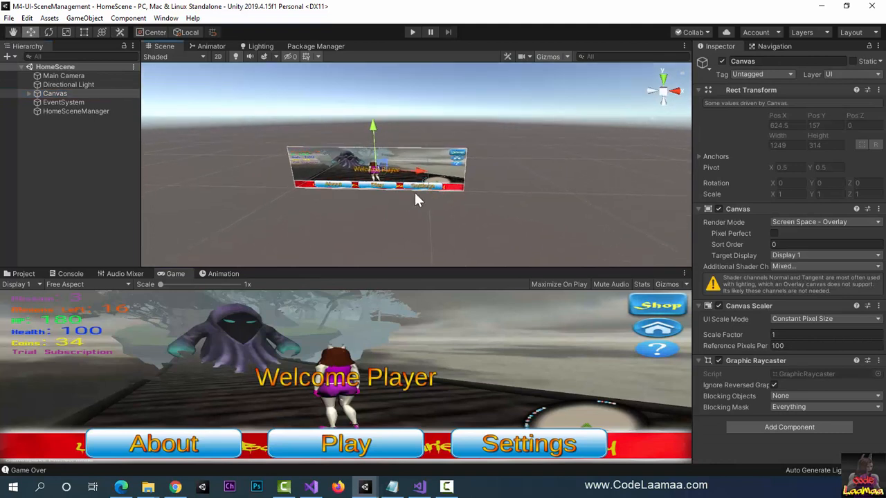
pyautogui.scroll(4, 377, 195)
pyautogui.scroll(5, 373, 196)
pyautogui.moveTo(373, 196); pyautogui.dragTo(430, 195, button='middle')
pyautogui.scroll(2, 429, 184)
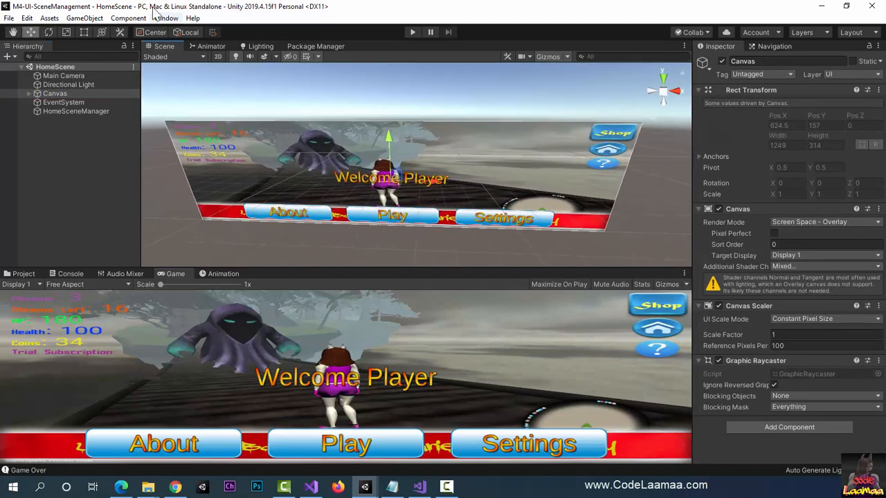
pyautogui.click(70, 19)
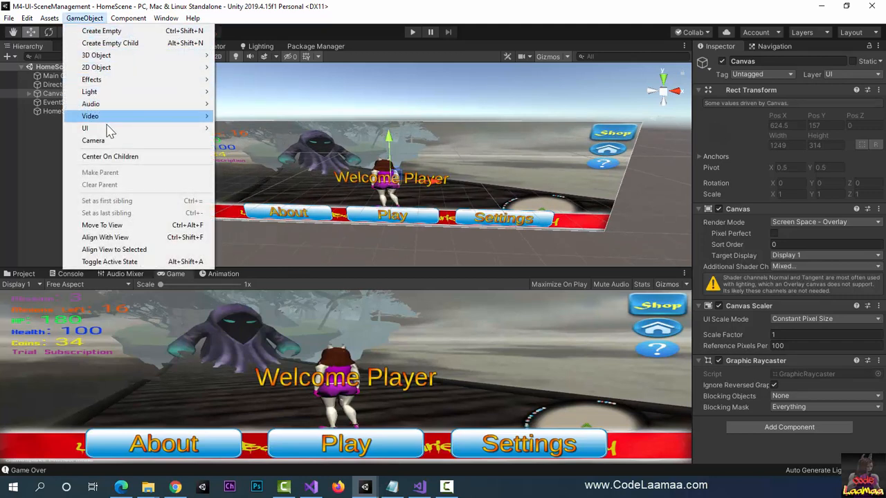
pyautogui.moveTo(113, 131)
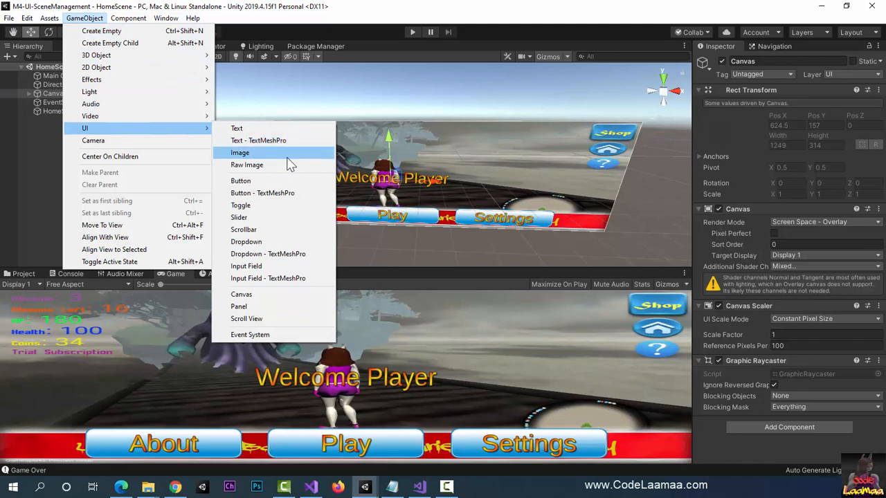
pyautogui.click(256, 306)
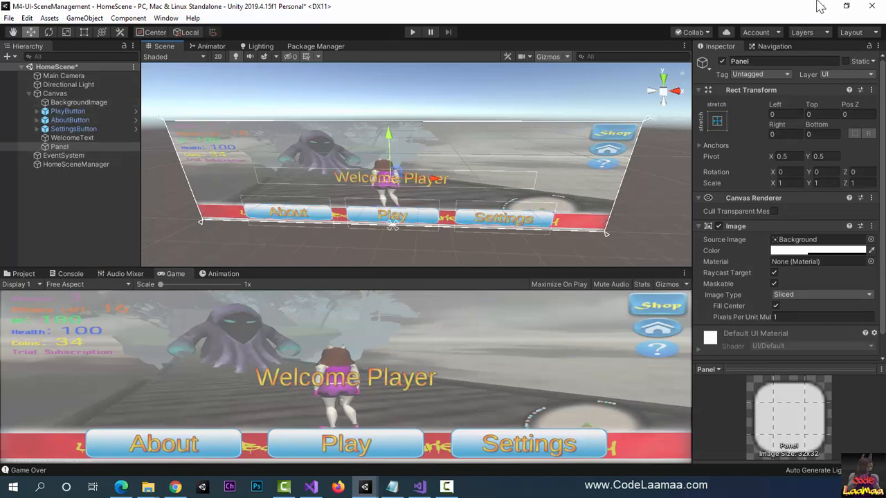
# Step: Rename the new panel as AboutPanel
pyautogui.click(759, 61)
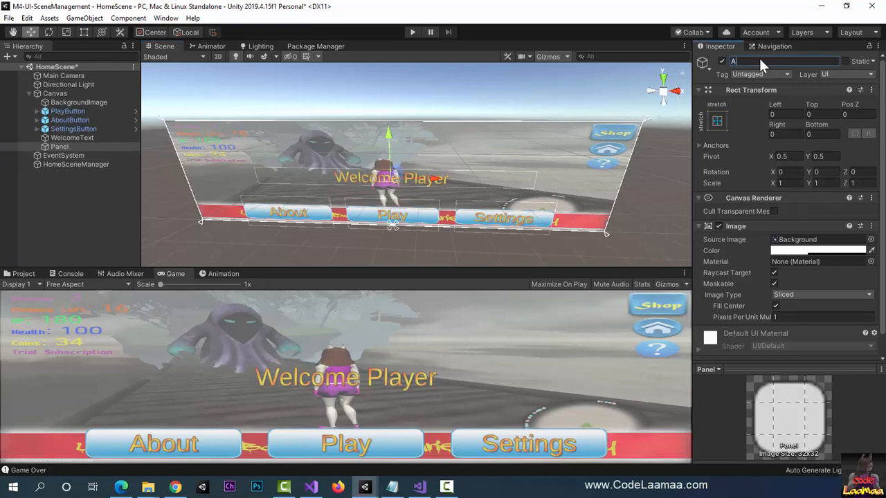
pyautogui.write('AboutPanel')
pyautogui.press('Return')
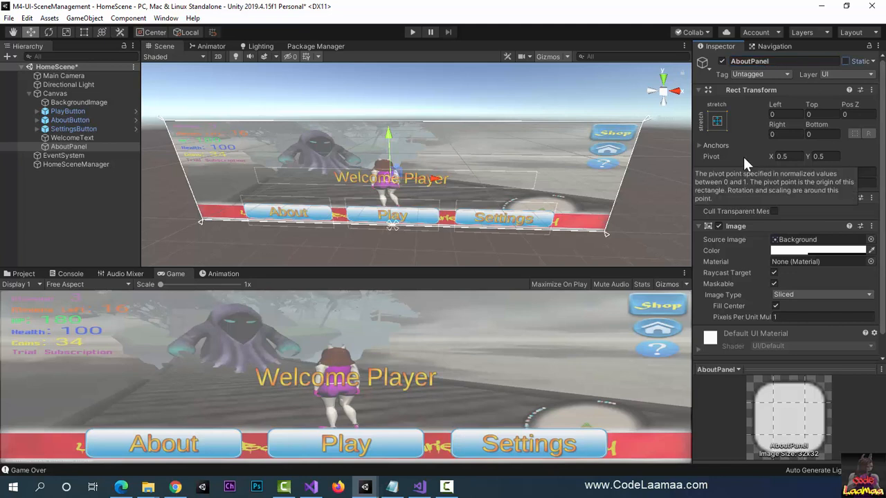
# Step: Scale AboutPanel down to about 0.52 in X and Z and about 0.90 in Y
pyautogui.click(65, 33)
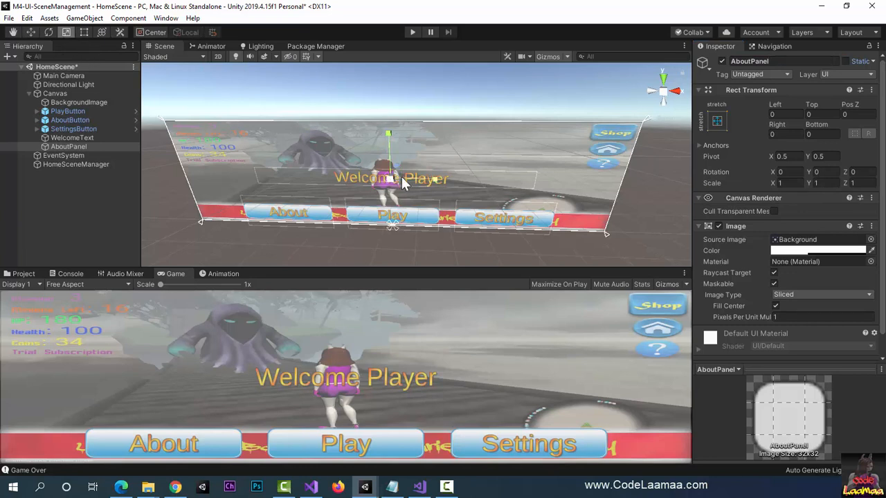
pyautogui.moveTo(388, 181); pyautogui.dragTo(366, 187)
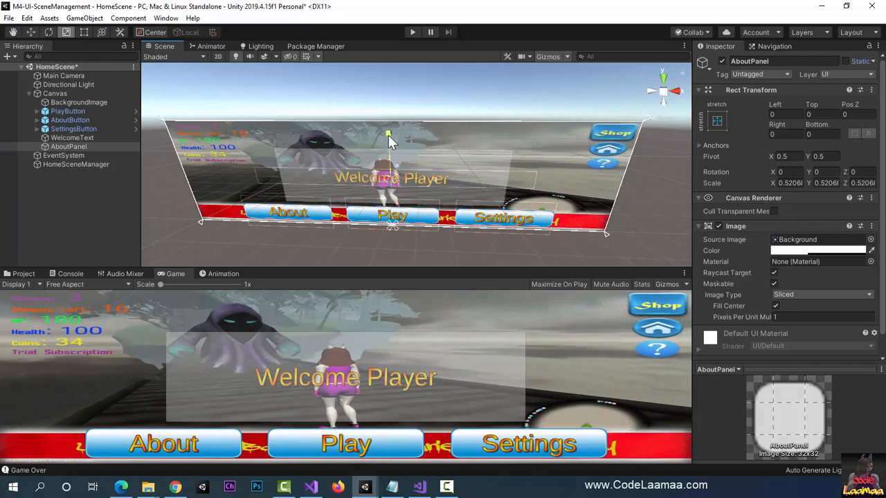
pyautogui.moveTo(388, 135); pyautogui.dragTo(386, 112)
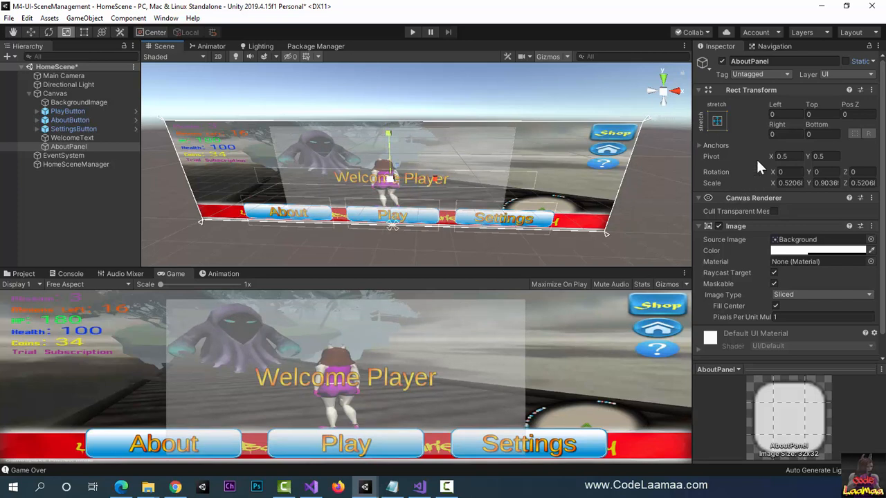
# Step: Set AboutPanel's anchor preset to middle center
pyautogui.click(718, 119)
pyautogui.click(779, 233)
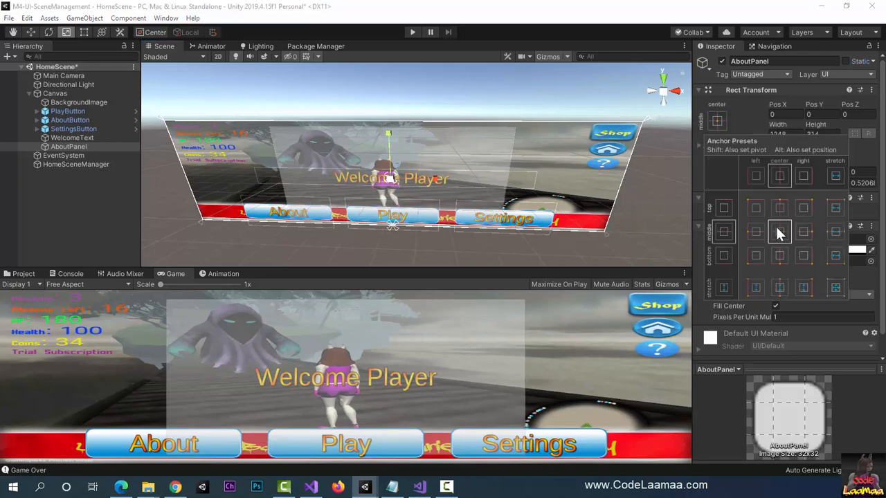
pyautogui.press('alt')
pyautogui.click(713, 122)
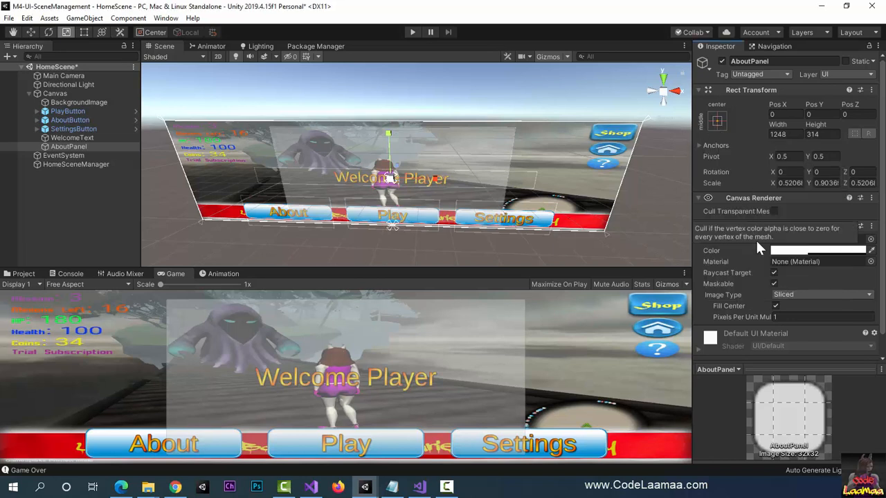
# Step: Set AboutPanel's image color to dark red 681414 with an alpha of about 134
pyautogui.click(786, 252)
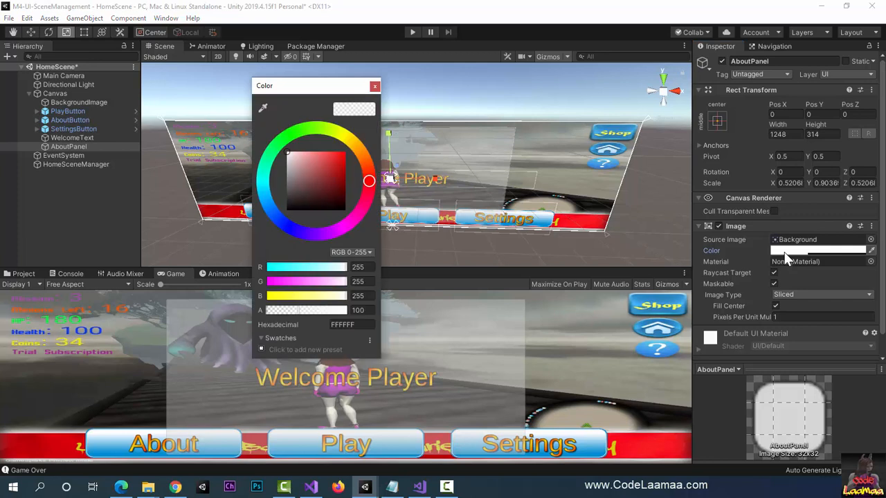
pyautogui.click(335, 187)
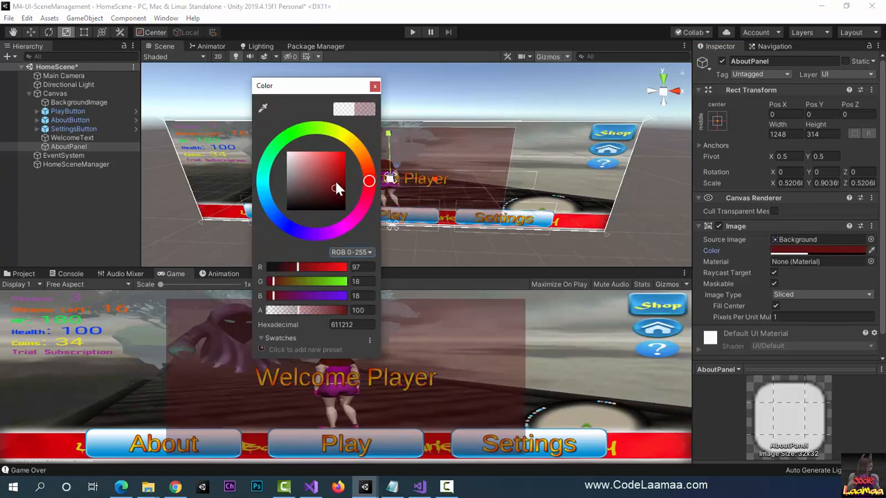
pyautogui.moveTo(335, 185); pyautogui.dragTo(336, 180)
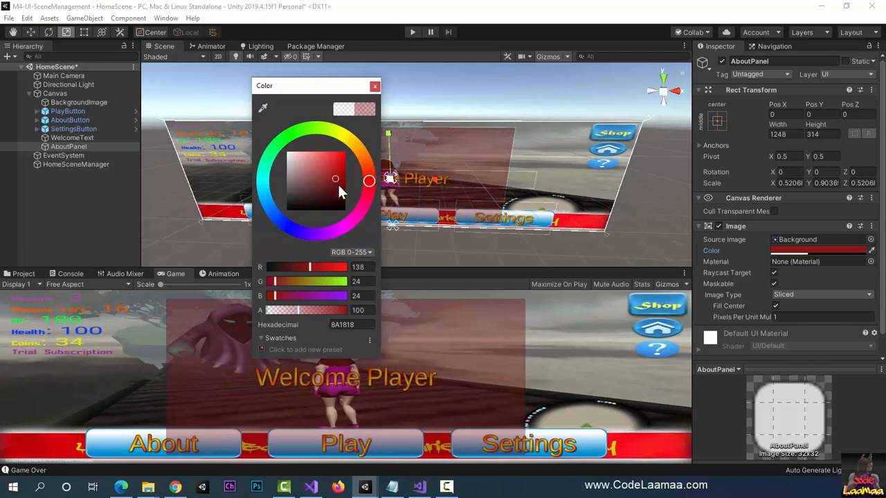
pyautogui.click(334, 186)
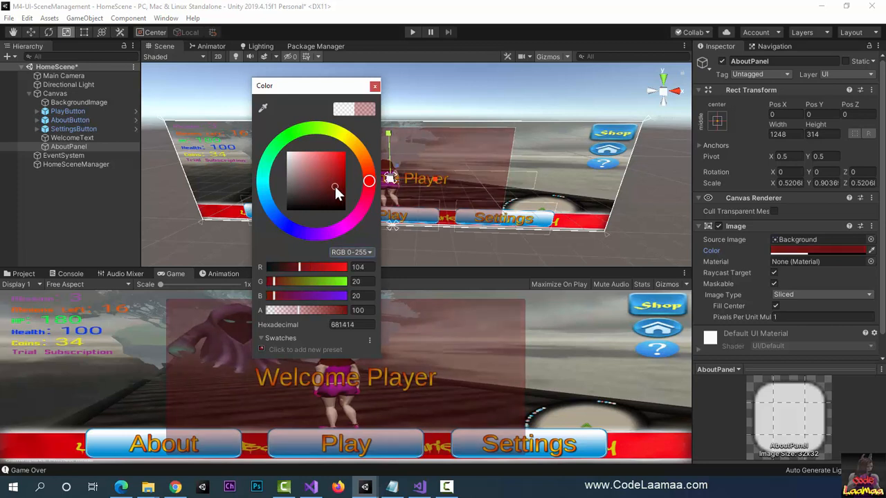
pyautogui.click(308, 310)
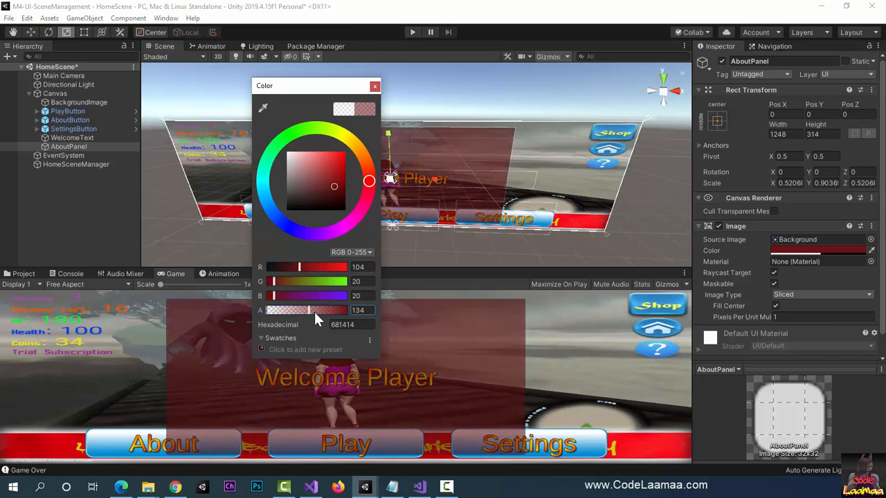
# Step: Raise the alpha of AboutPanel's image color to about 226 and close the color picker
pyautogui.click(323, 310)
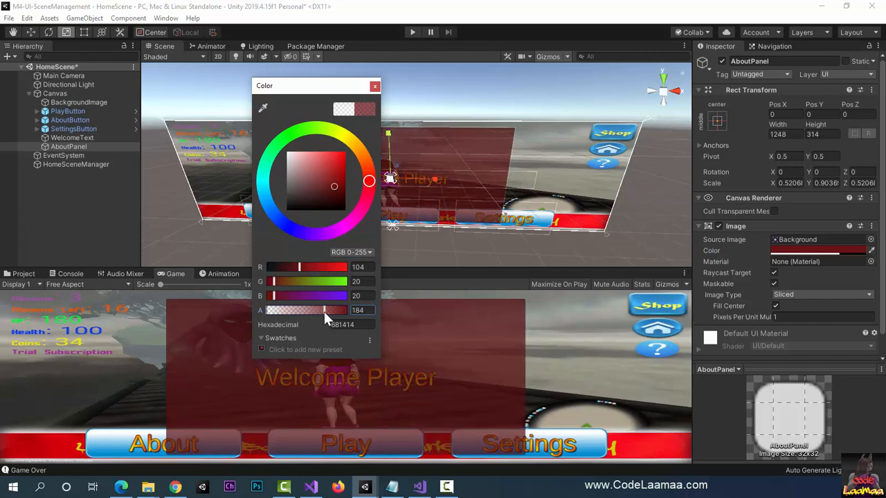
pyautogui.click(333, 311)
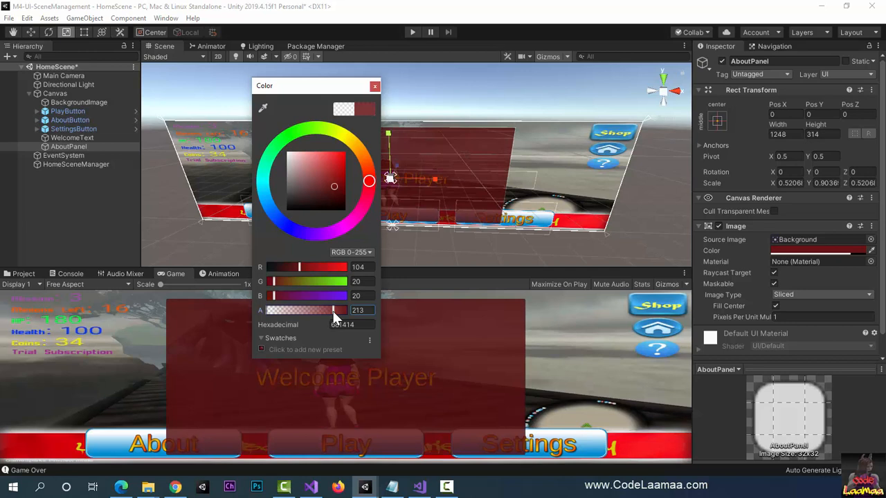
pyautogui.click(336, 310)
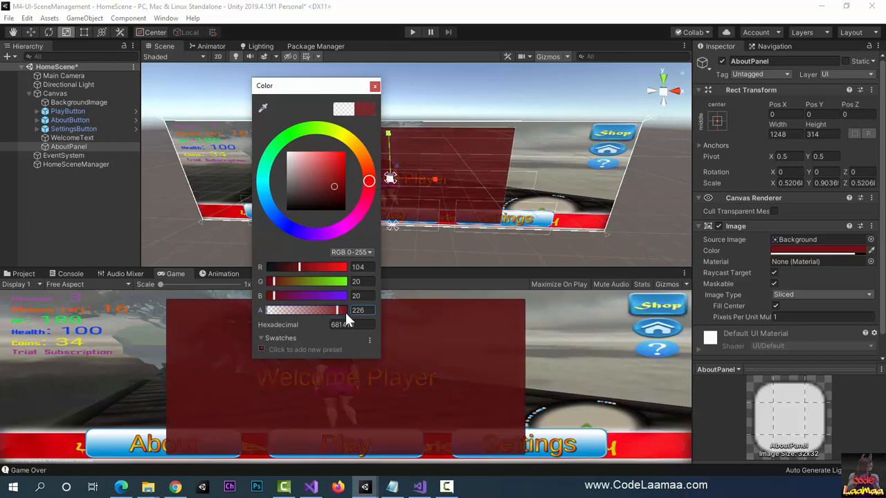
pyautogui.click(375, 85)
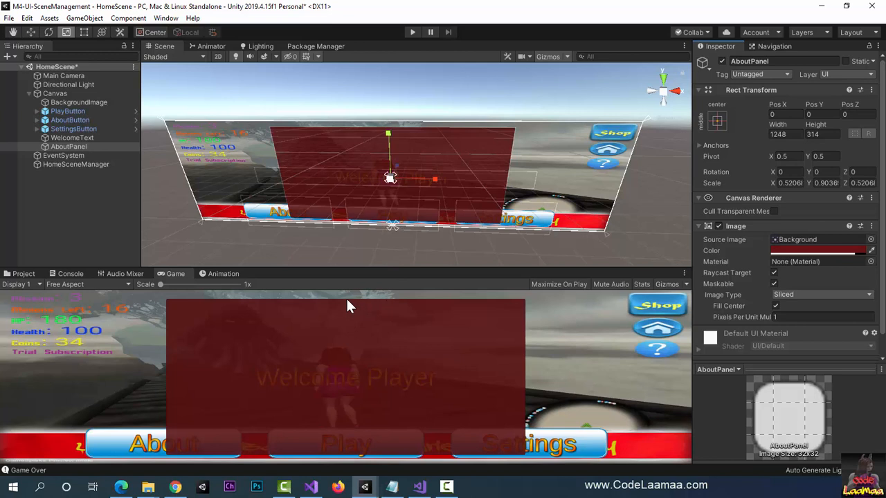
# Step: Add an instance of the PlayButton prefab as a child of AboutPanel and show the Game view
pyautogui.click(22, 274)
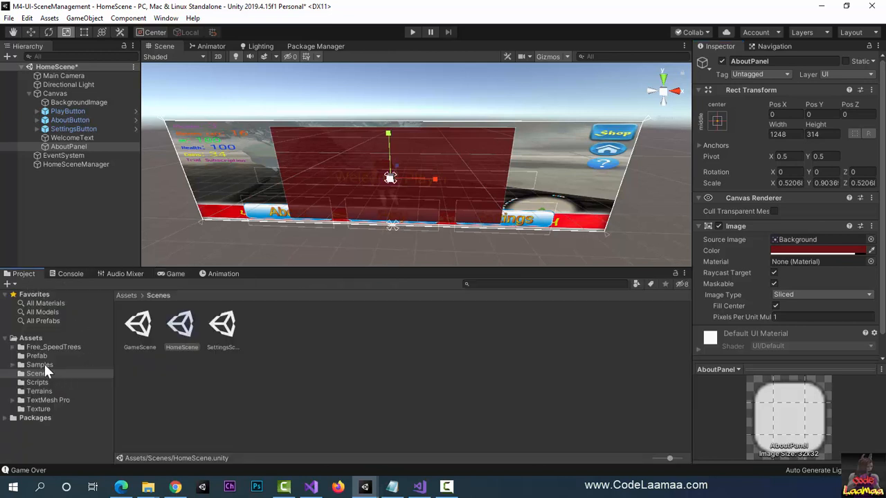
pyautogui.click(38, 356)
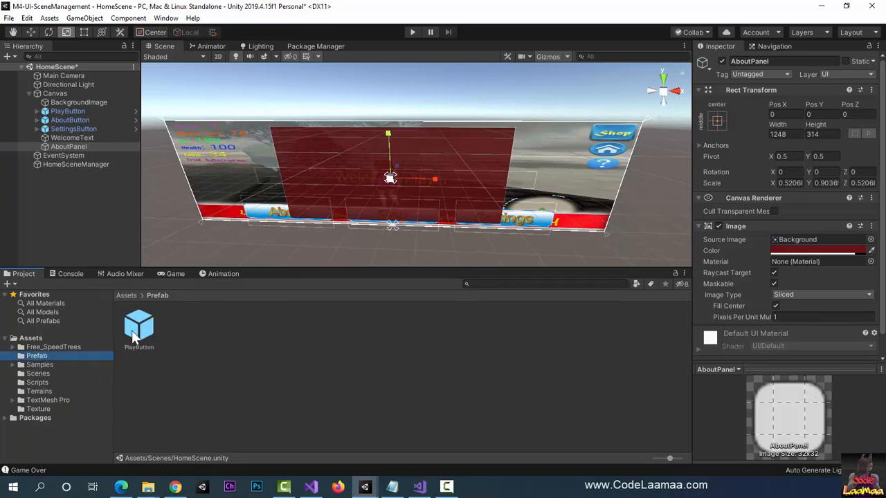
pyautogui.moveTo(134, 338); pyautogui.dragTo(71, 153)
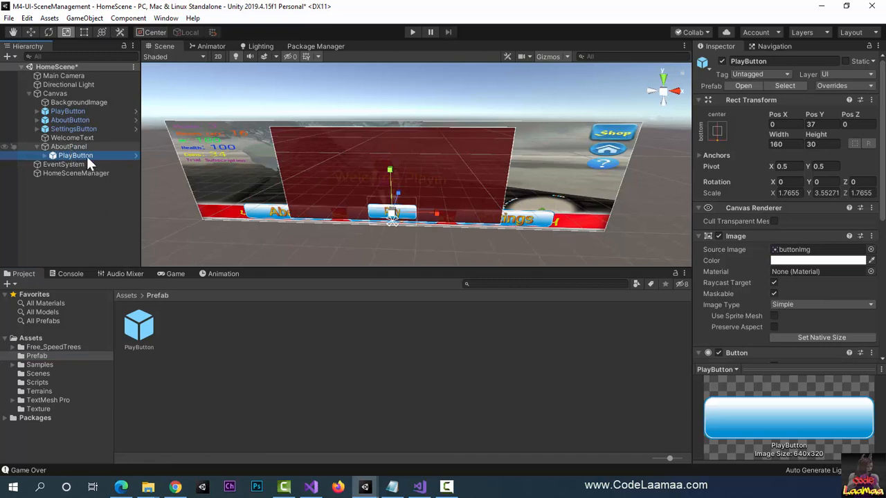
pyautogui.click(173, 274)
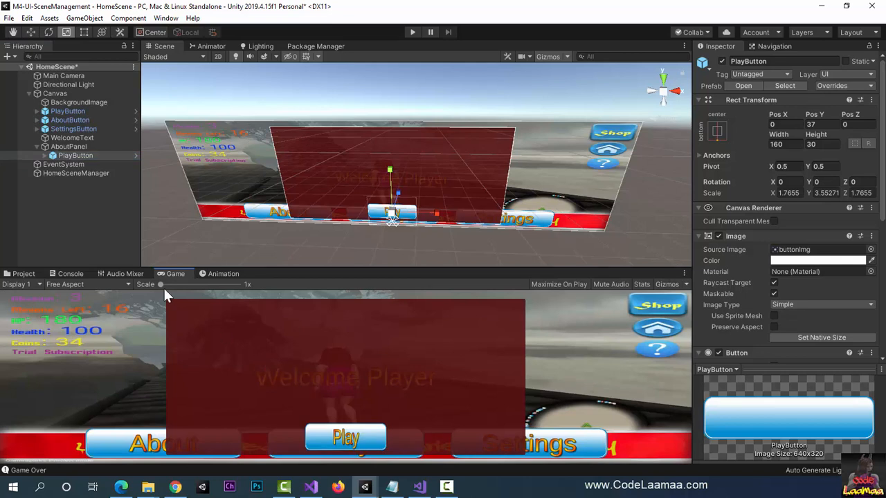
# Step: Change the label text of the PlayButton inside AboutPanel to Close
pyautogui.click(44, 155)
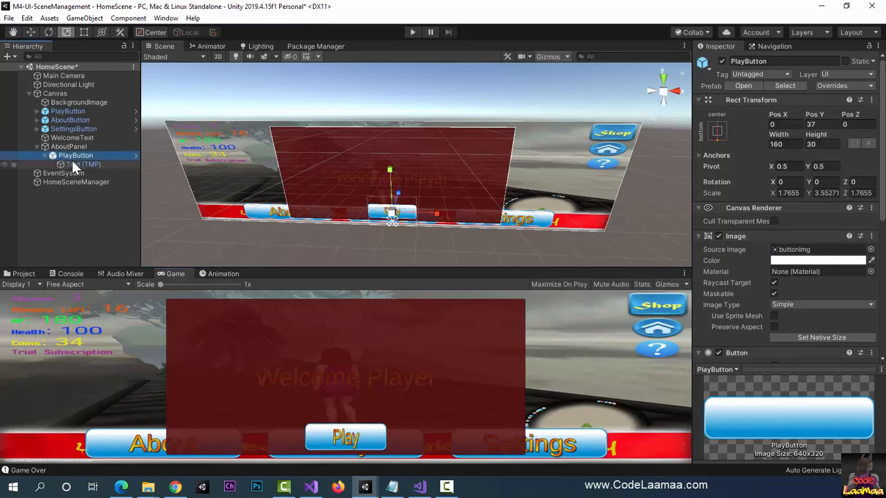
pyautogui.click(74, 164)
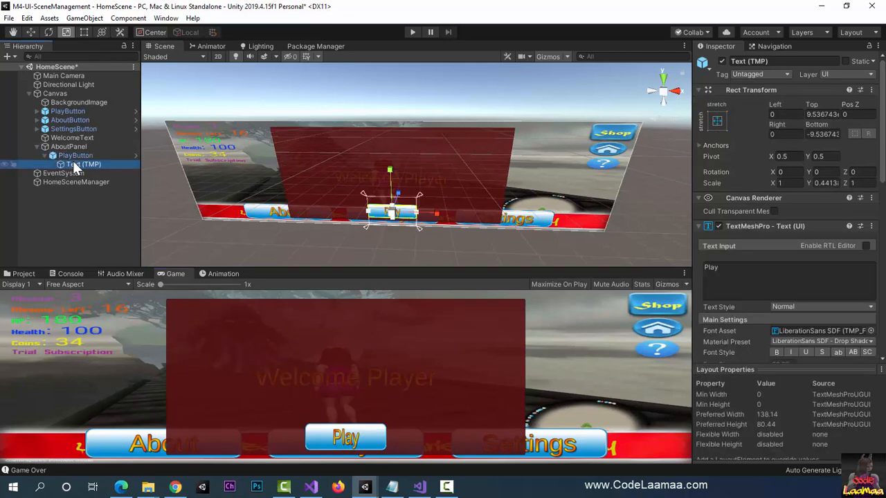
pyautogui.click(732, 270)
pyautogui.write('Close')
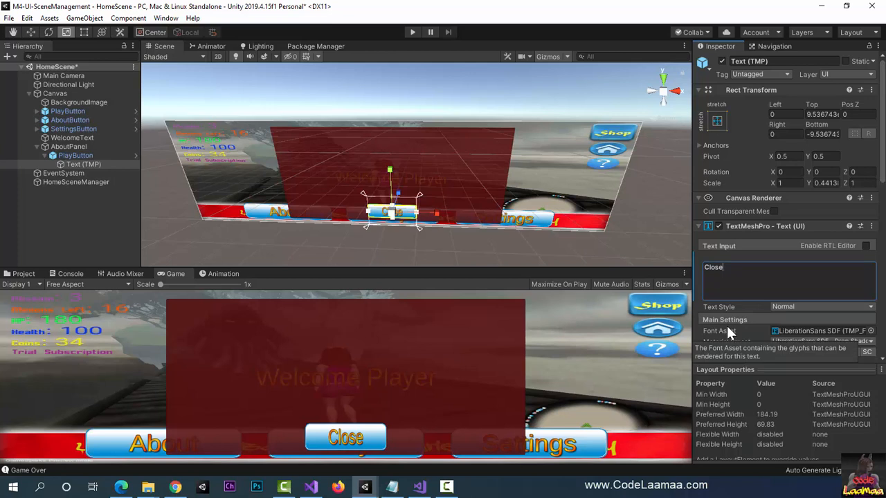
pyautogui.scroll(-5, 764, 317)
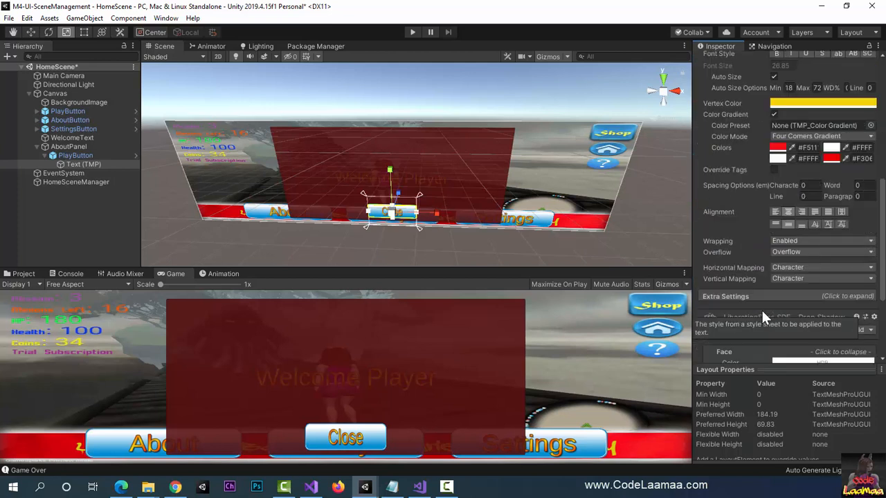
# Step: Rename the PlayButton inside AboutPanel as CloseButton and collapse it in the hierarchy
pyautogui.click(83, 155)
pyautogui.scroll(10, 726, 70)
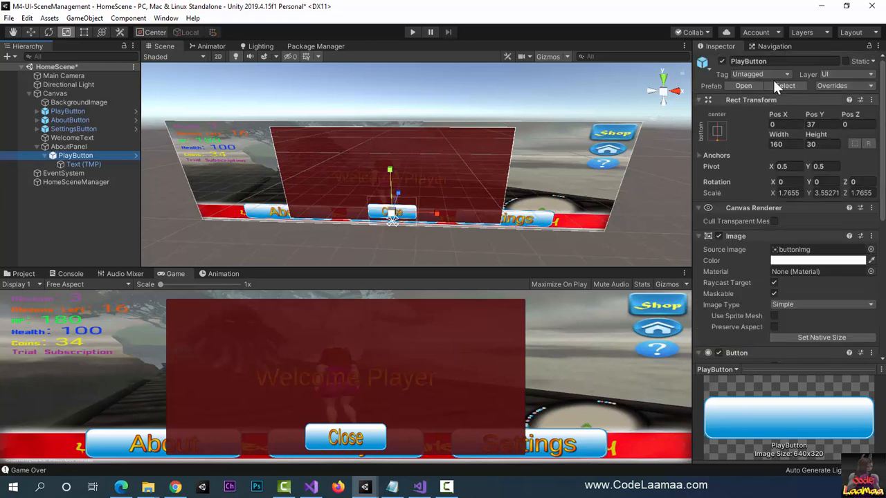
pyautogui.click(777, 61)
pyautogui.write('CloseB')
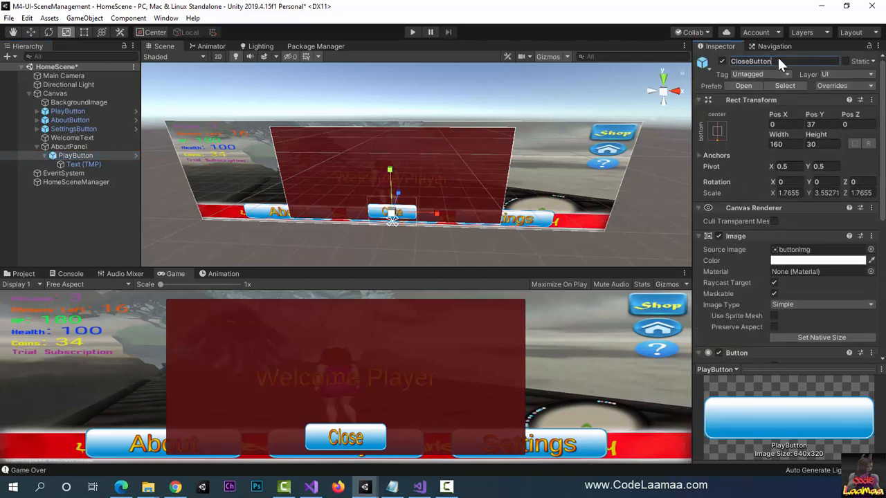
pyautogui.write('utton')
pyautogui.press('Return')
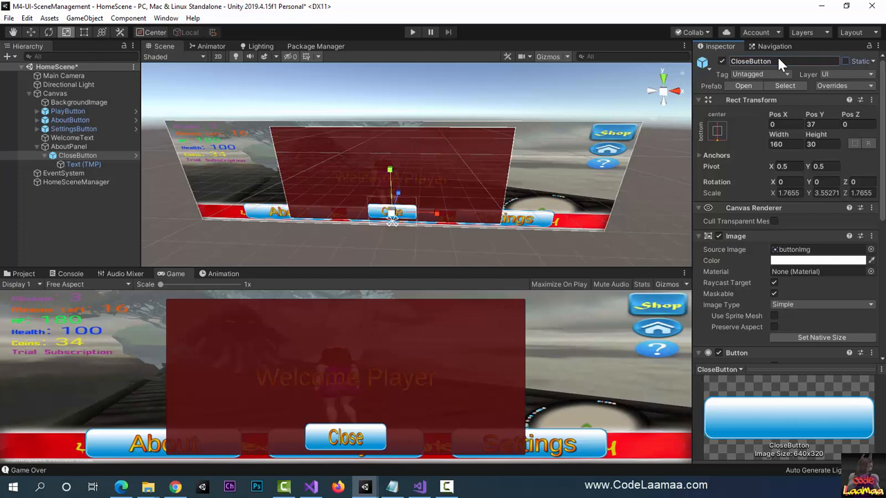
pyautogui.click(45, 155)
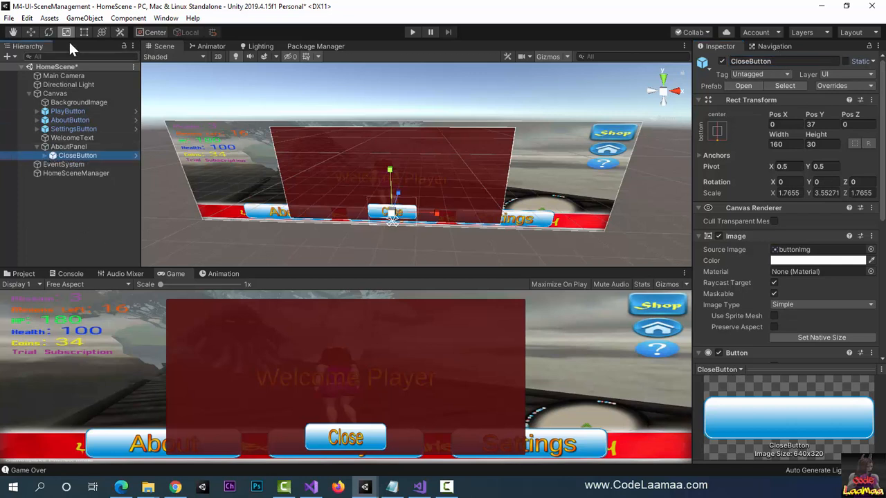
# Step: Create a TextMeshPro UI text and make it a child of AboutPanel, above CloseButton
pyautogui.click(83, 21)
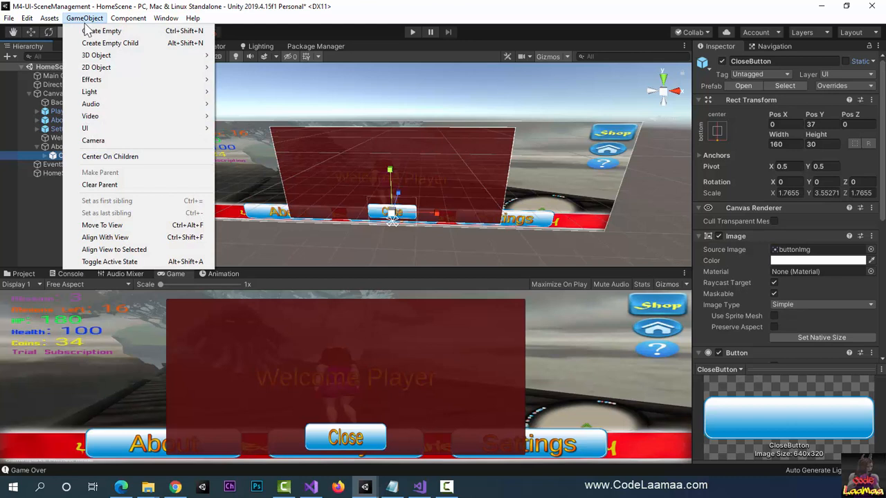
pyautogui.moveTo(155, 129)
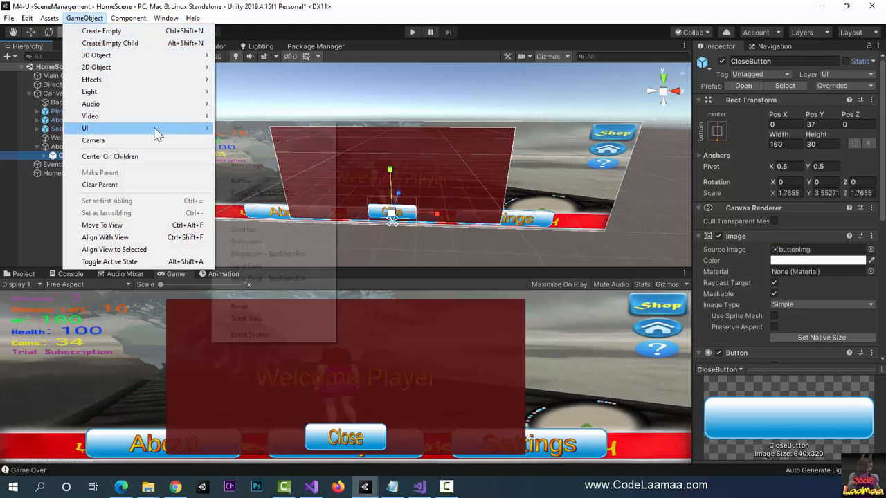
pyautogui.click(279, 140)
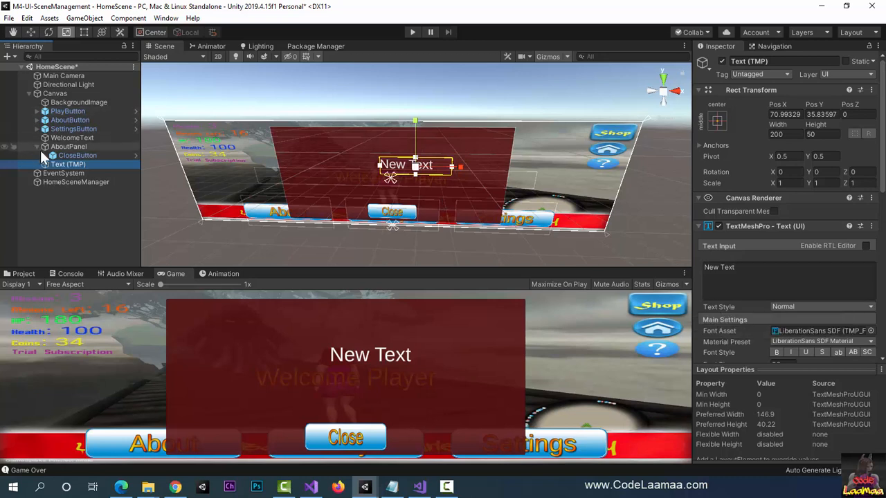
pyautogui.moveTo(59, 163); pyautogui.dragTo(72, 147)
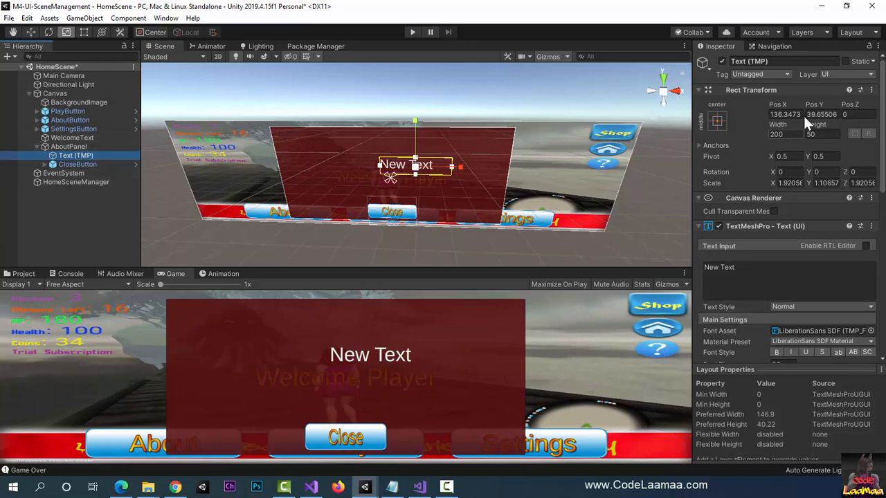
# Step: Anchor and position the new text at the middle center of AboutPanel
pyautogui.click(717, 121)
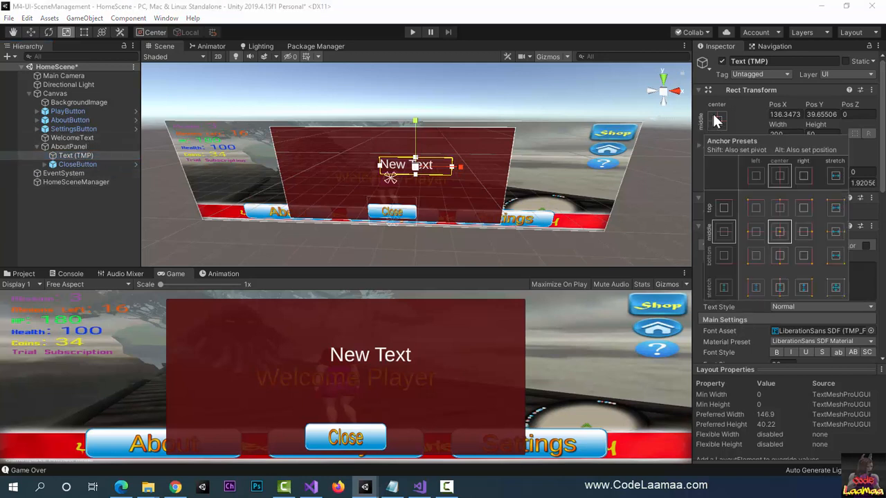
pyautogui.keyDown('alt'); pyautogui.click(780, 234); pyautogui.keyUp('alt')
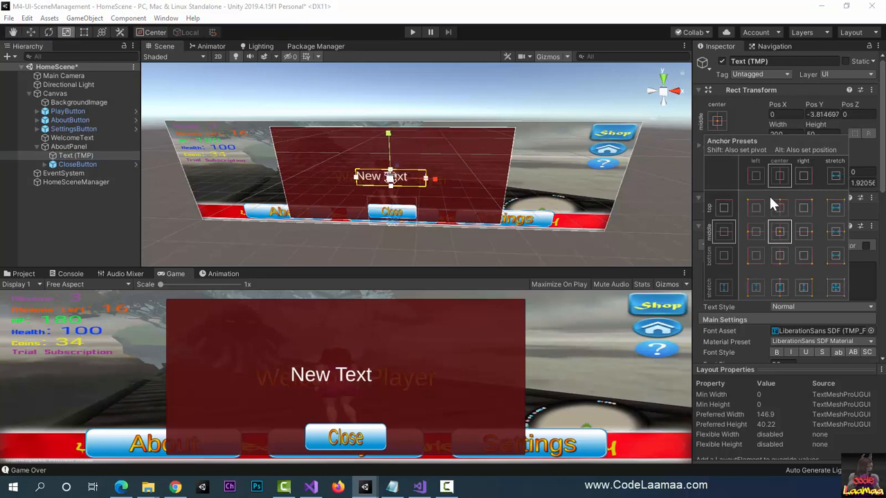
pyautogui.click(717, 122)
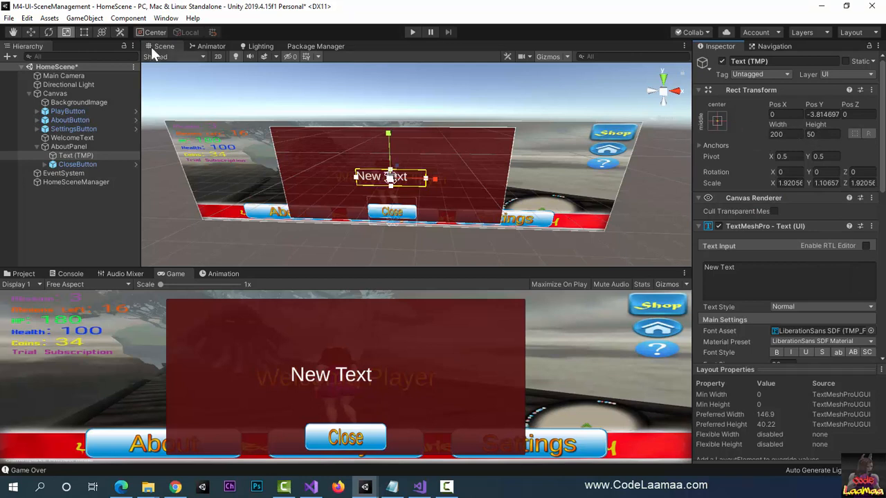
# Step: Switch to the Move tool and set the AboutPanel text's width to 600
pyautogui.click(31, 32)
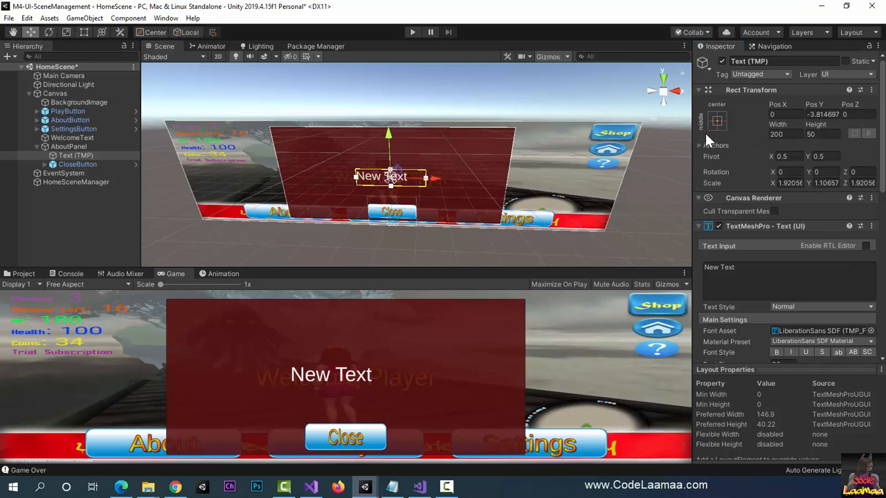
pyautogui.click(784, 135)
pyautogui.write('500')
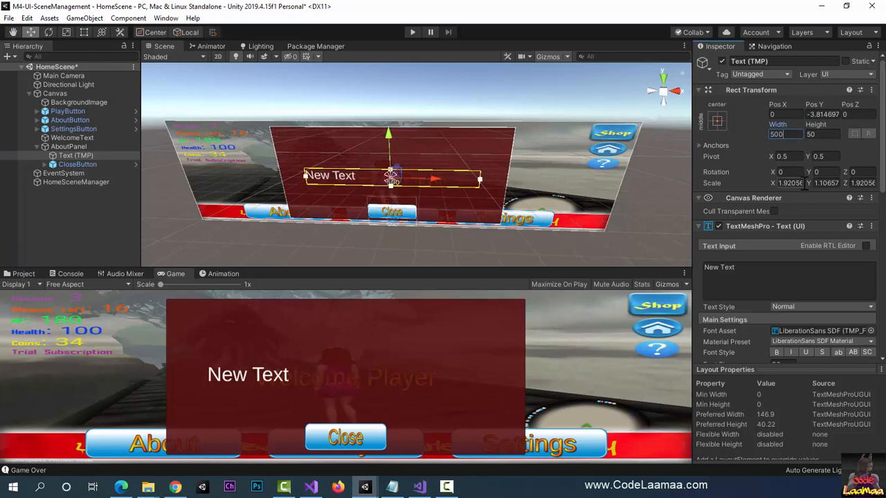
pyautogui.press('BackSpace')
pyautogui.press('BackSpace')
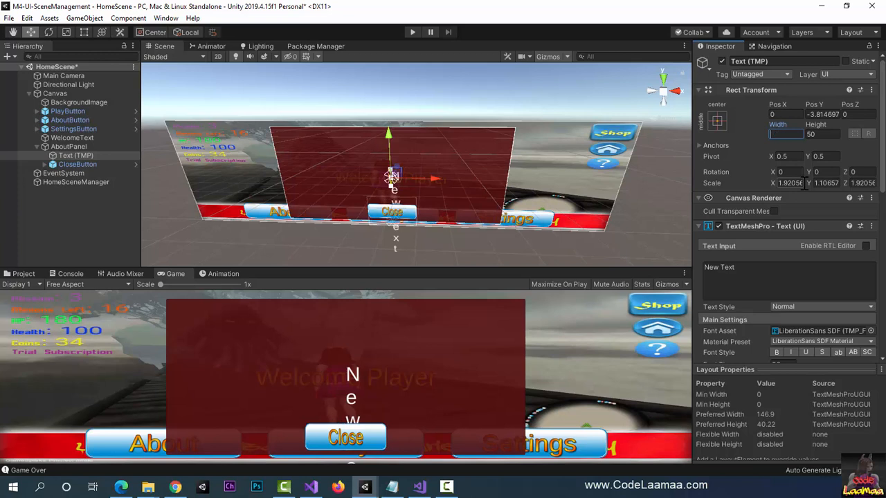
pyautogui.press('BackSpace')
pyautogui.write('600')
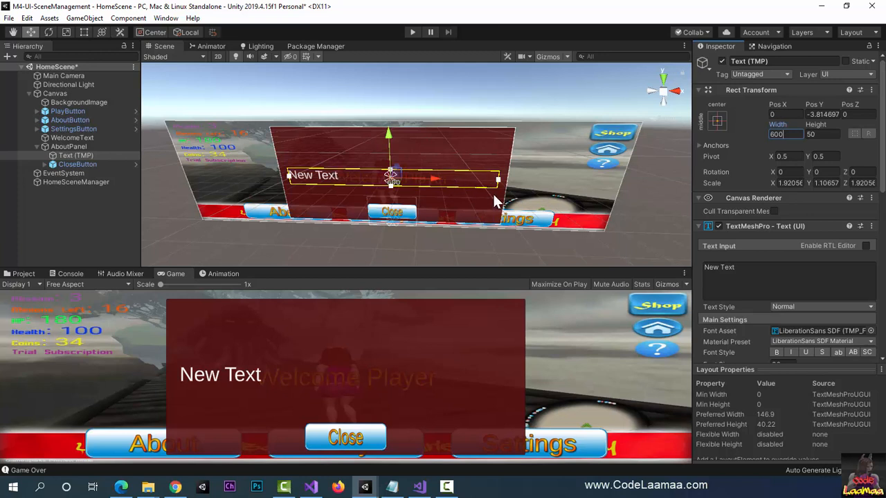
# Step: Set the height of AboutPanel's text to 250
pyautogui.click(831, 136)
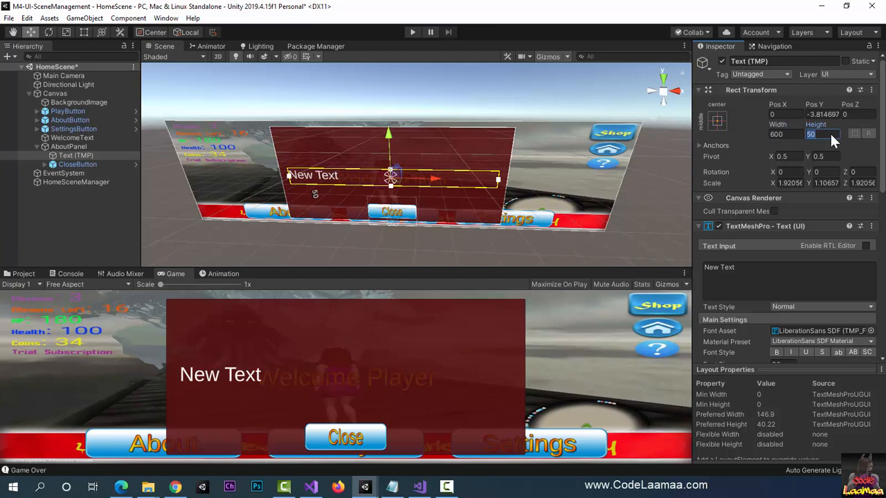
pyautogui.write('300')
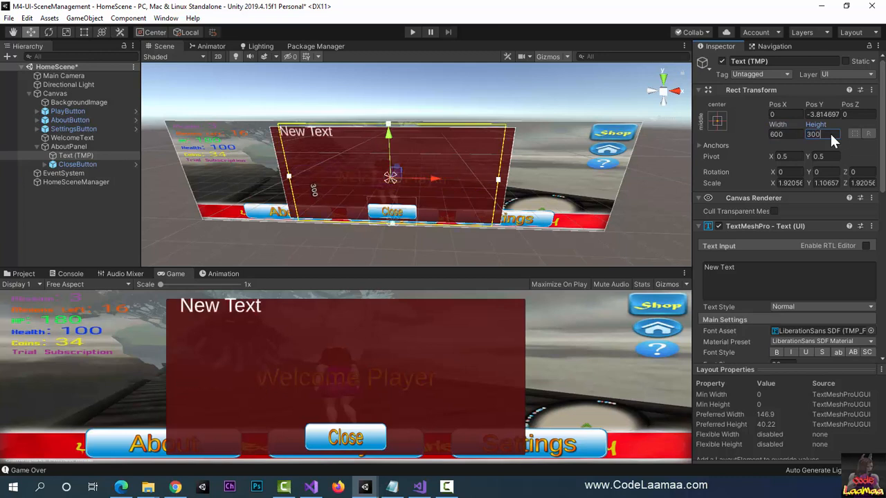
pyautogui.press('BackSpace')
pyautogui.press('BackSpace')
pyautogui.press('BackSpace')
pyautogui.write('250')
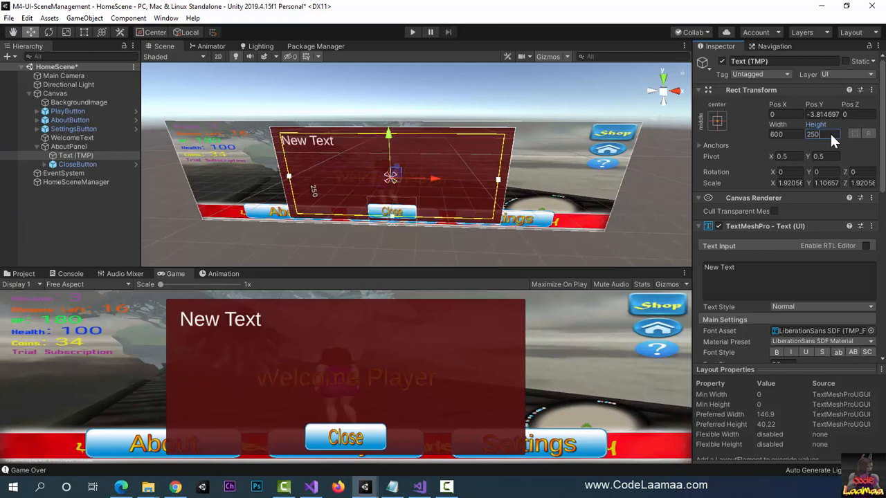
# Step: Replace the AboutPanel text's content with "This is an awesome game built by an awesome developer - CodeLaamaa.com :)"
pyautogui.click(773, 273)
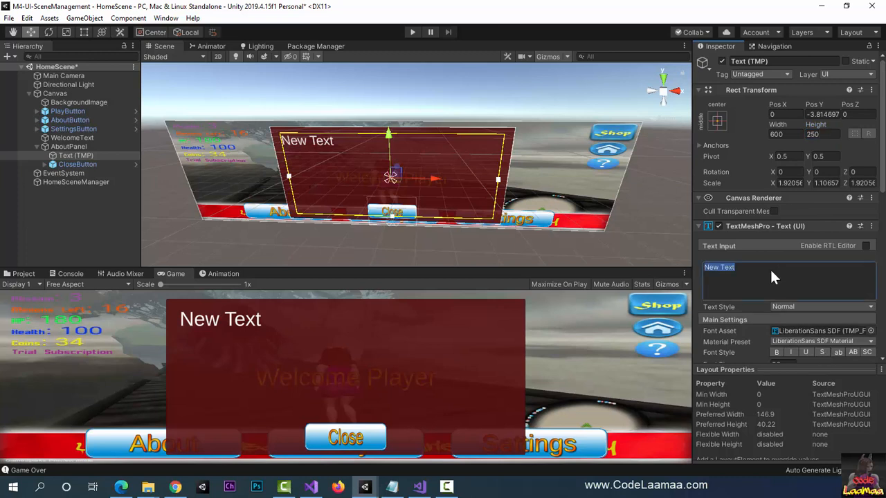
pyautogui.write('This')
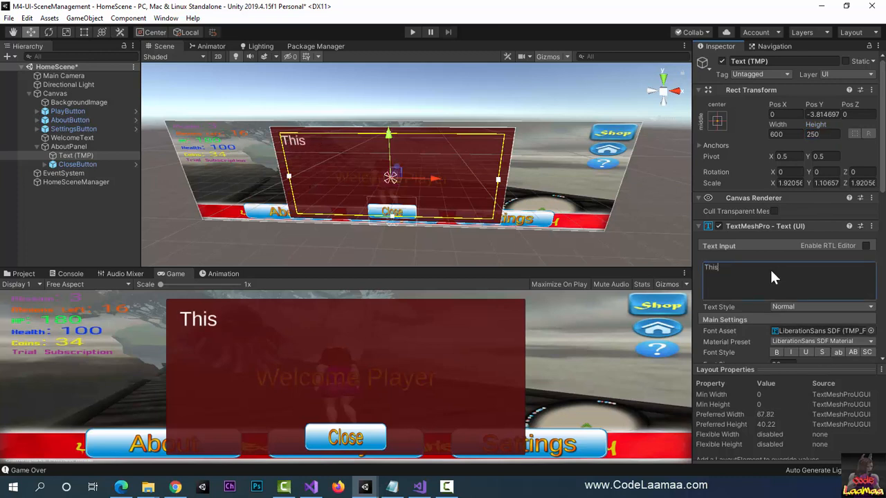
pyautogui.write(' is an a')
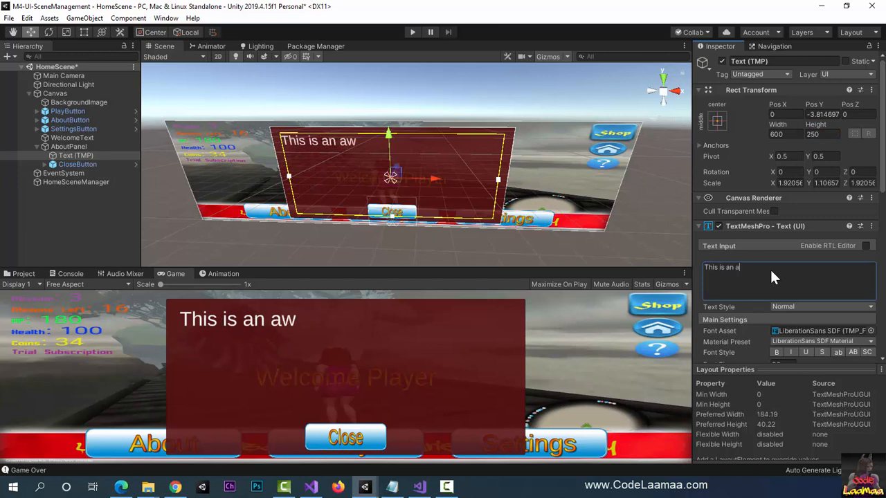
pyautogui.write('wesome')
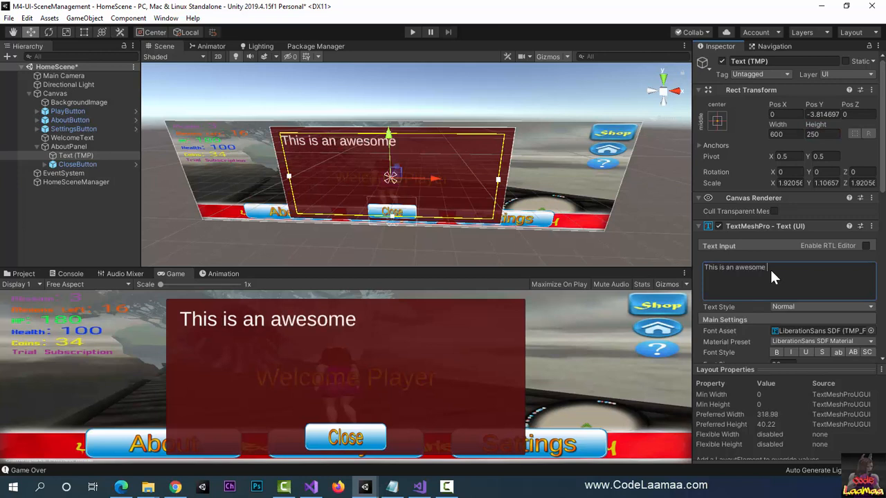
pyautogui.write(' game built')
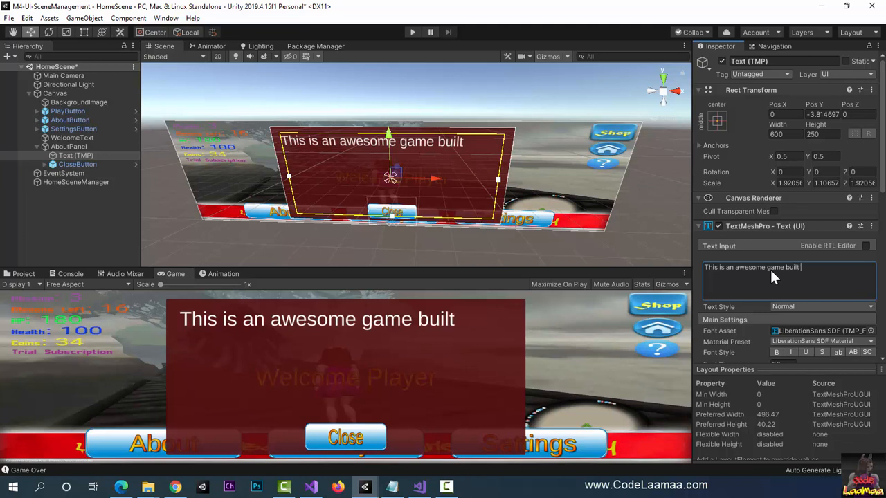
pyautogui.write(' by an a')
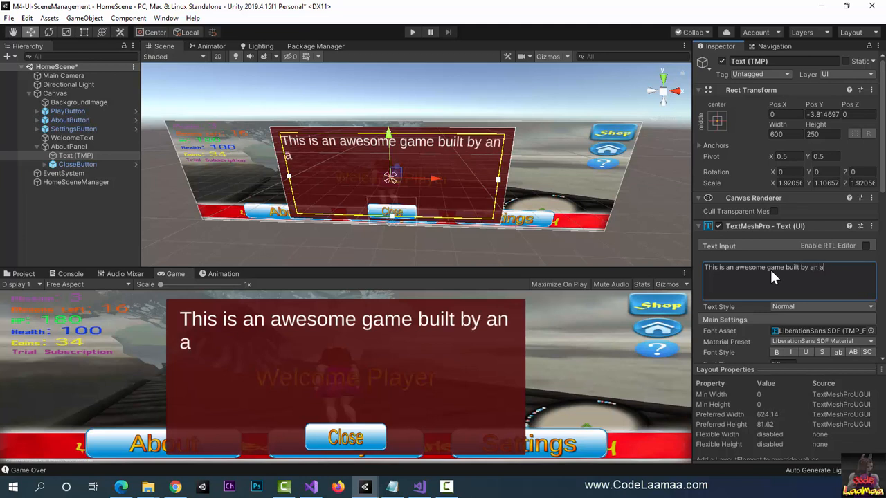
pyautogui.write('wesome de')
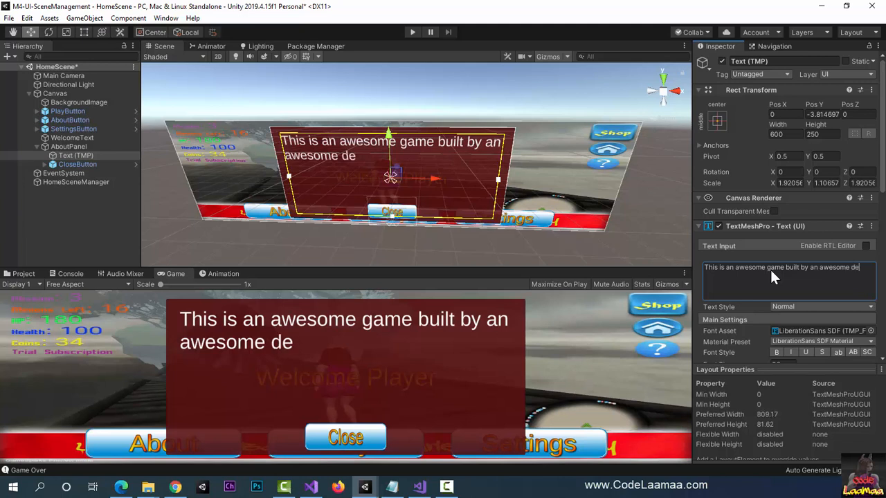
pyautogui.write('veeloper')
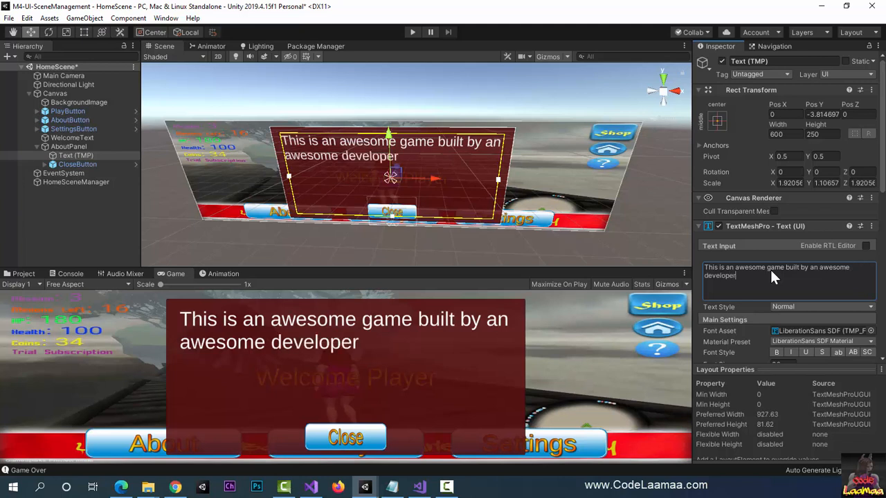
pyautogui.write(' - C')
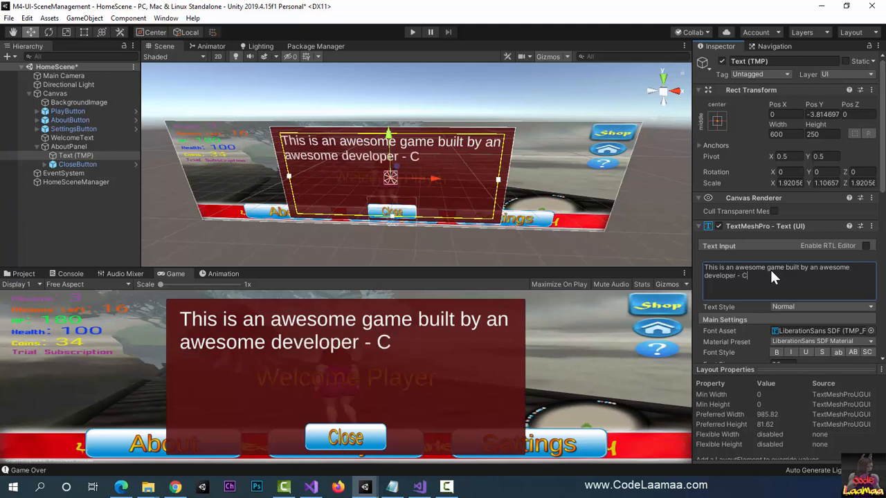
pyautogui.write('odeLaamaa.com')
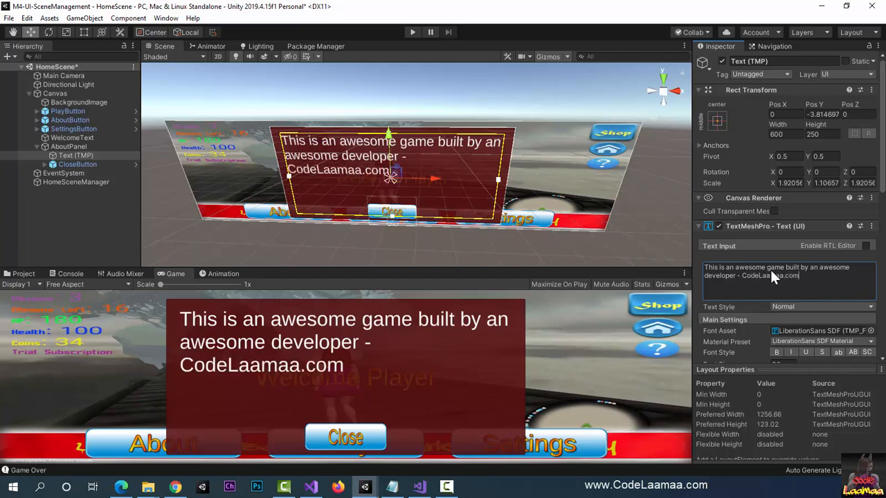
pyautogui.write(' :)')
# Step: Try Auto Size on the AboutPanel text, switch it back off, and center the text horizontally
pyautogui.scroll(-4, 729, 319)
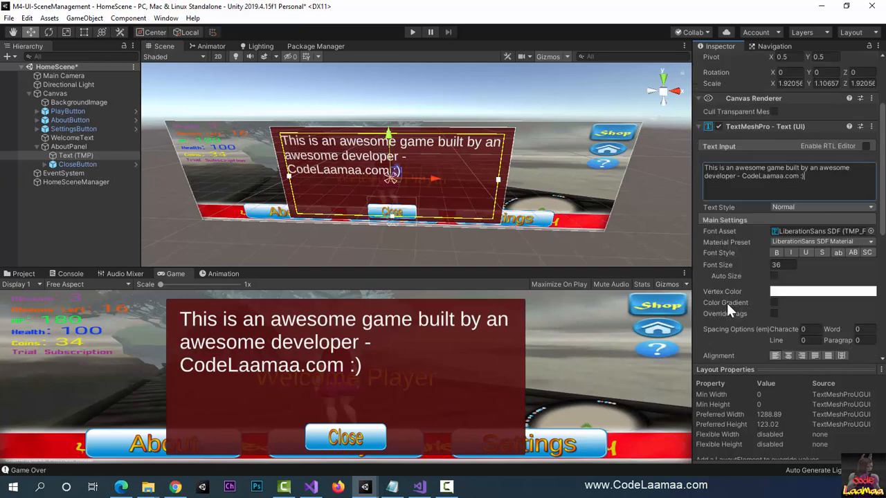
pyautogui.scroll(-4, 734, 296)
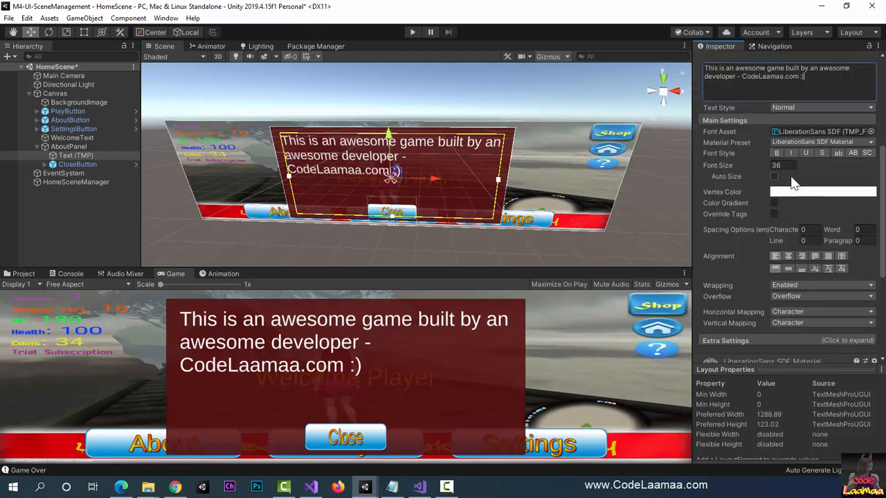
pyautogui.click(774, 176)
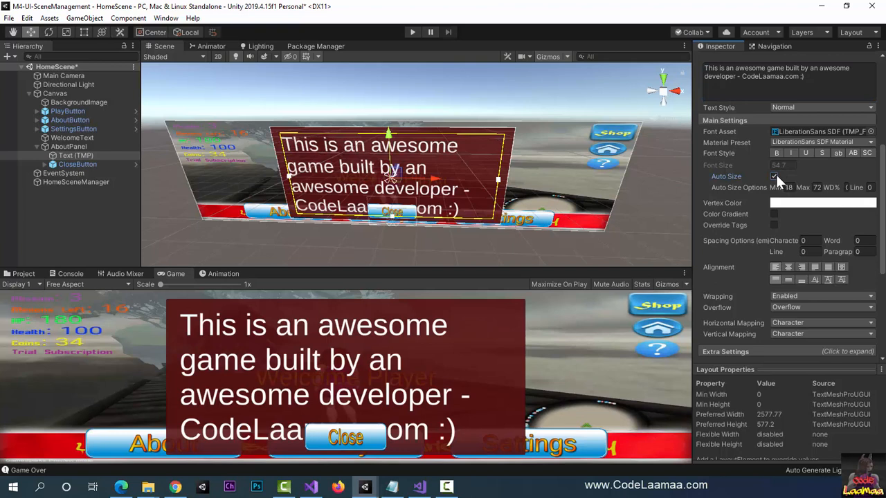
pyautogui.click(775, 177)
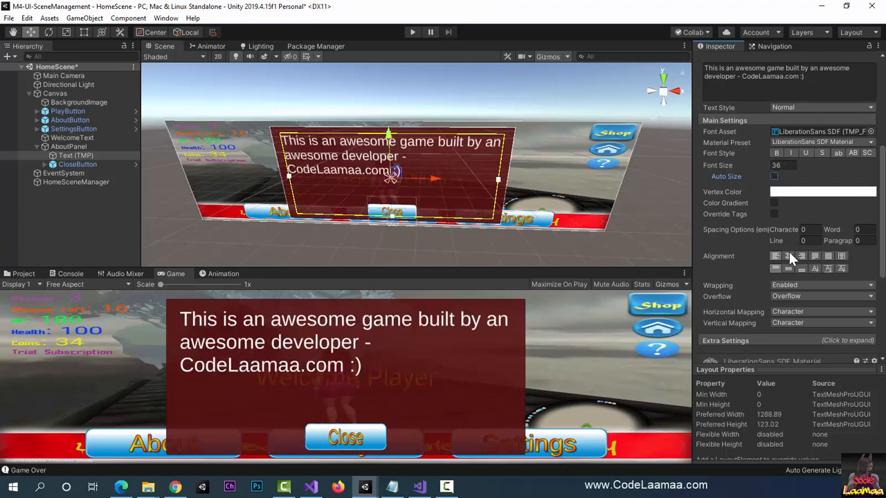
pyautogui.click(789, 256)
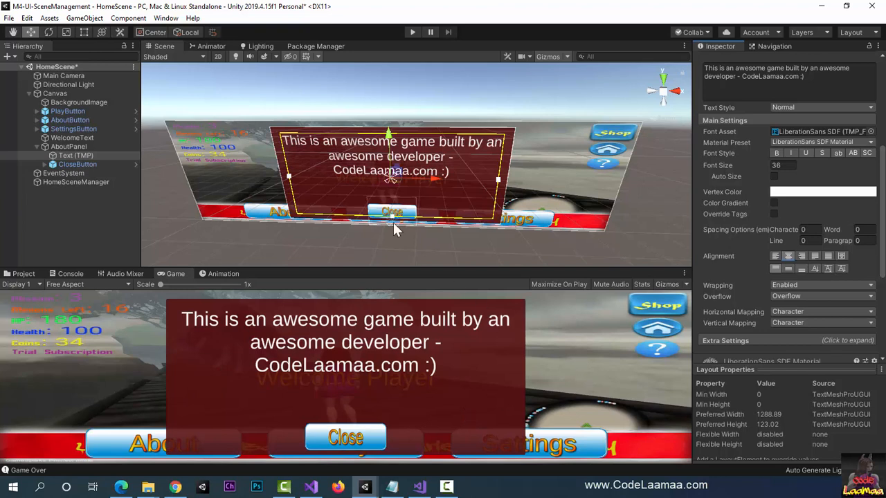
# Step: Deactivate the AboutPanel object under the Canvas in HomeScene
pyautogui.click(71, 146)
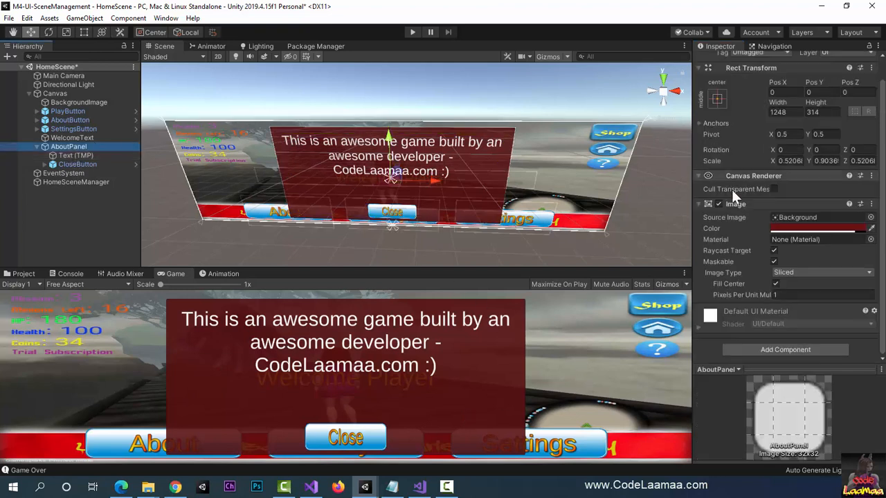
pyautogui.scroll(1, 731, 190)
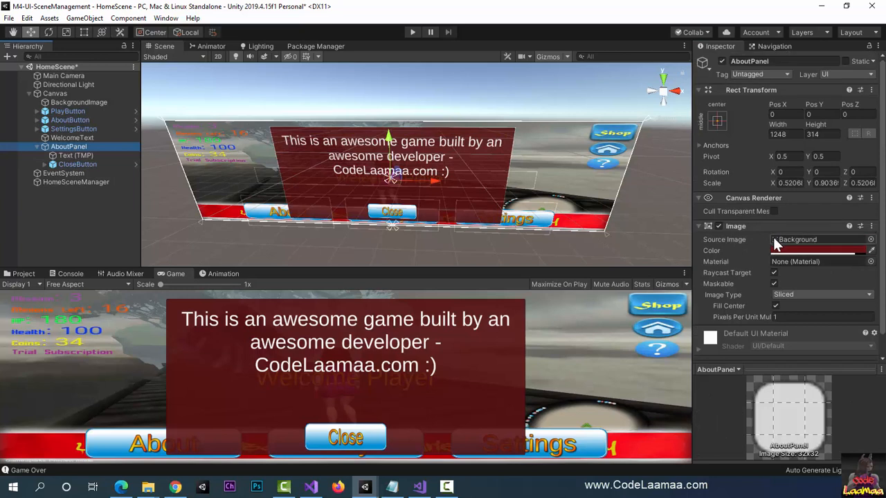
pyautogui.click(722, 61)
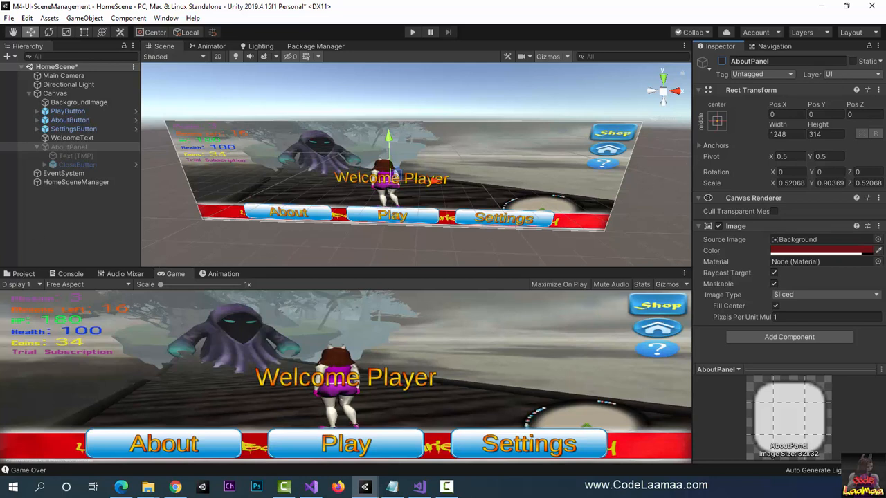
# Step: Switch to Visual Studio and declare a public GameObject field AboutPanel below tmName in HomePageManager.cs
pyautogui.hotkey('alt', 'Tab')
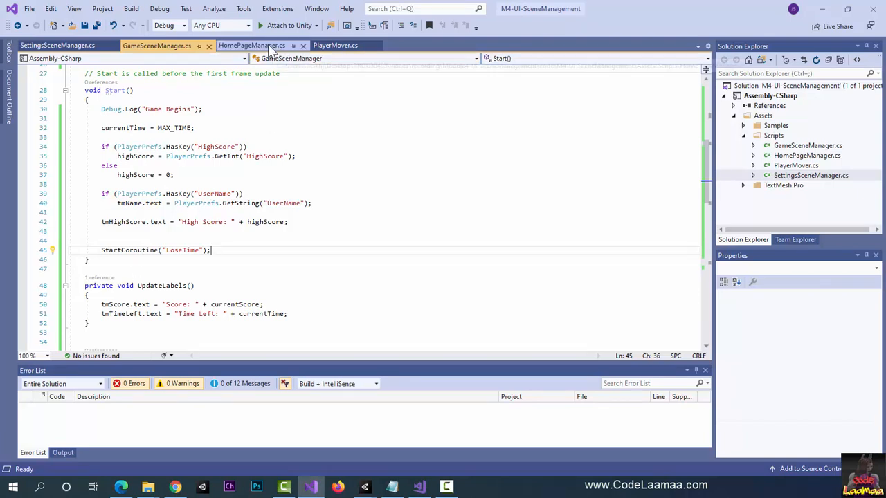
pyautogui.click(270, 46)
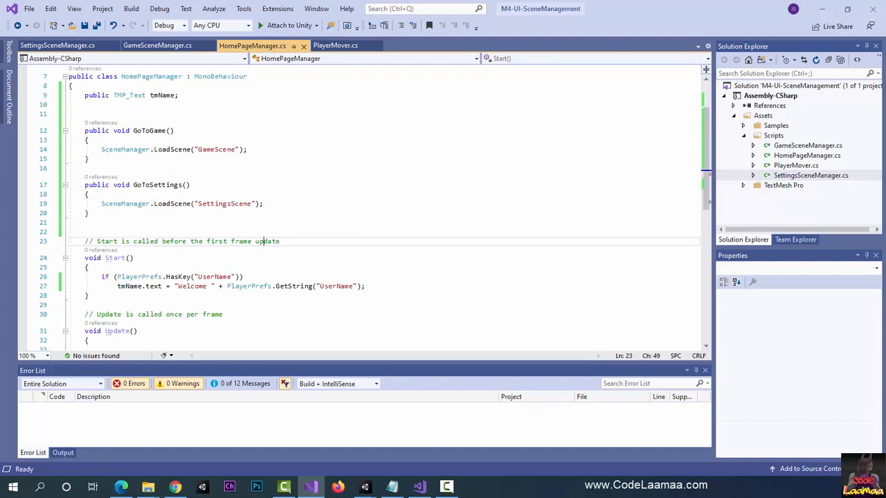
pyautogui.hotkey('alt', 'Tab')
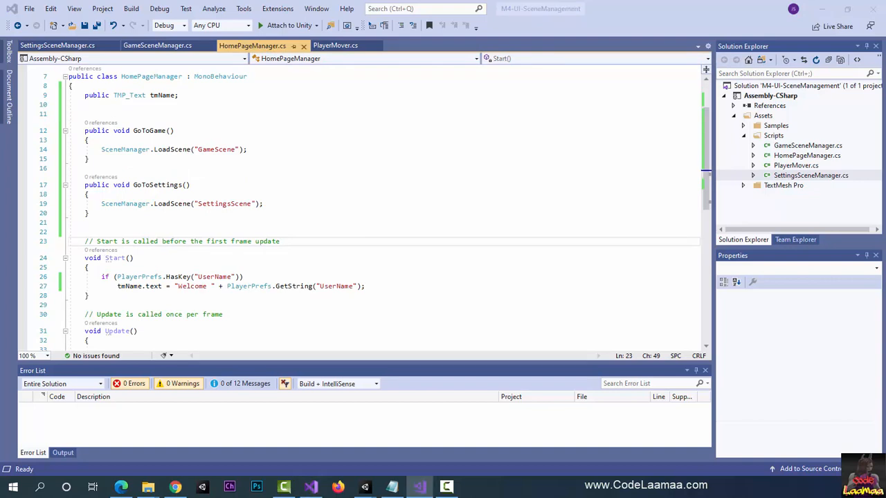
pyautogui.click(148, 105)
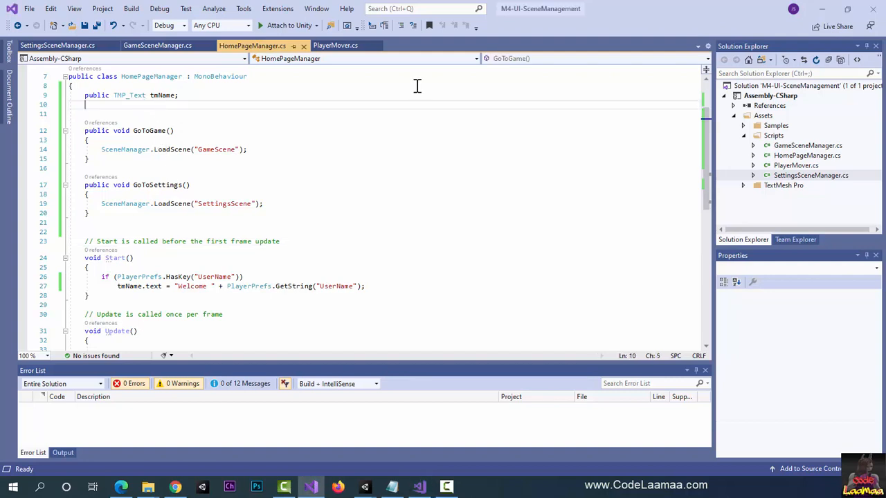
pyautogui.write('public')
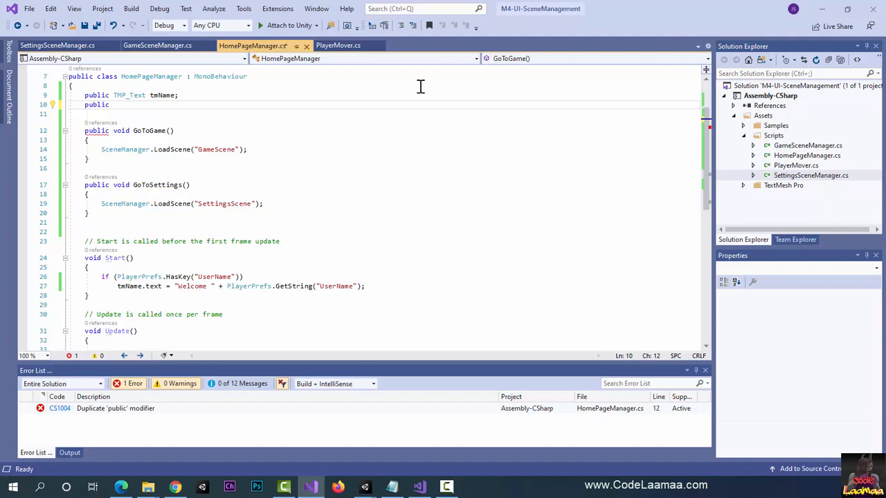
pyautogui.write(' GameO')
pyautogui.press('Tab')
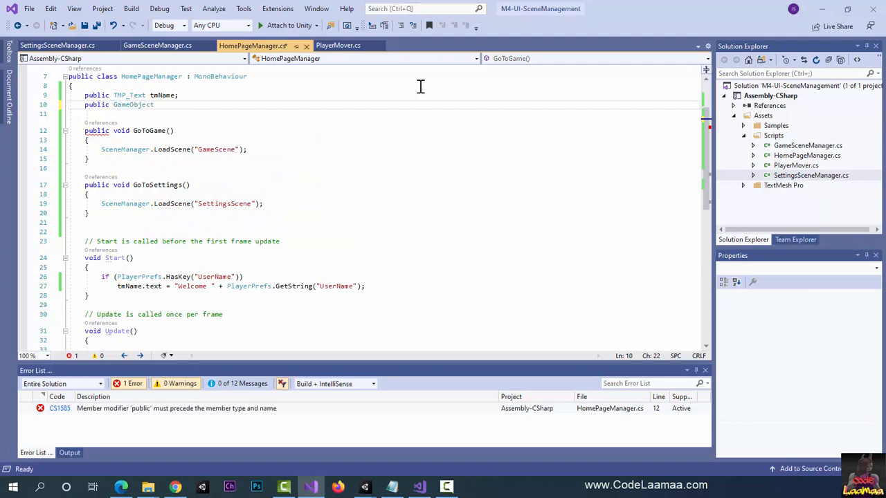
pyautogui.write('AboutPanel;')
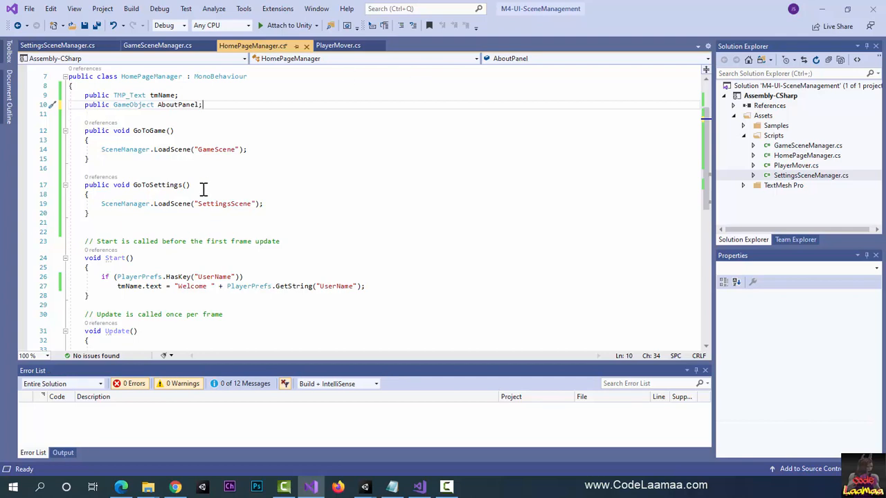
# Step: Add an empty public void method EnableAboutPanel() above GoToGame() in the HomePageManager class
pyautogui.click(152, 114)
pyautogui.press('Return')
pyautogui.press('Return')
pyautogui.press('Return')
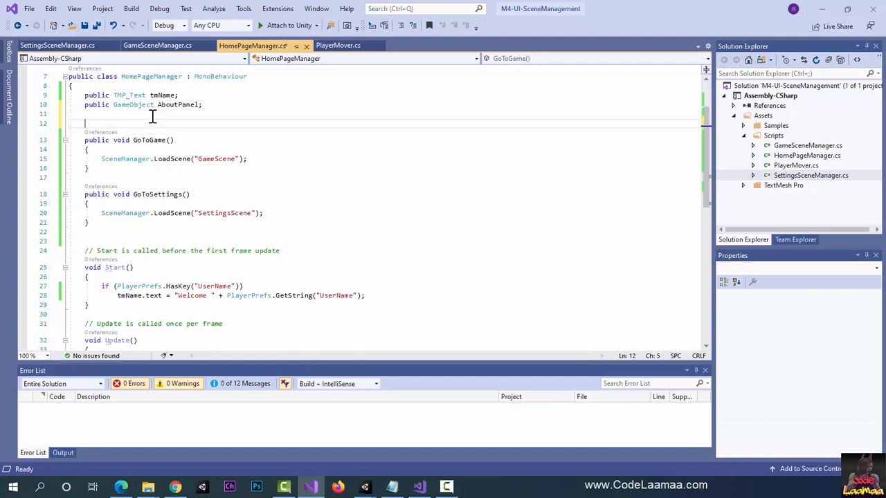
pyautogui.press('Up')
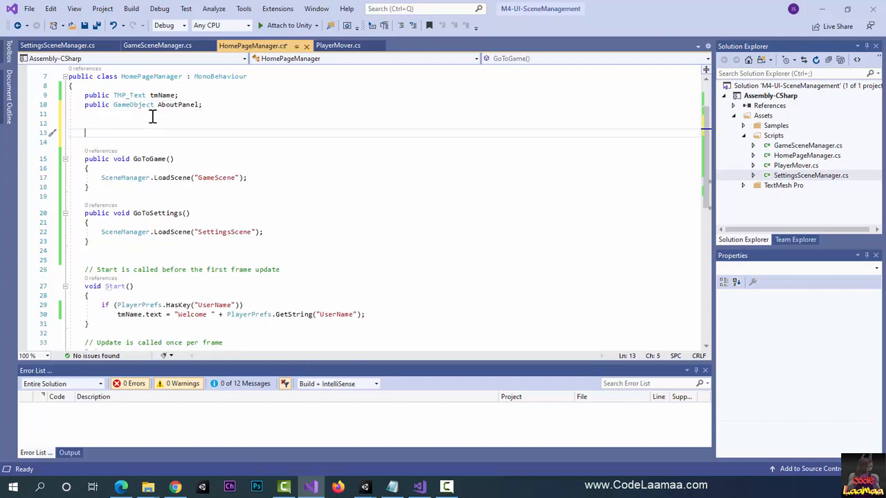
pyautogui.write('public vo')
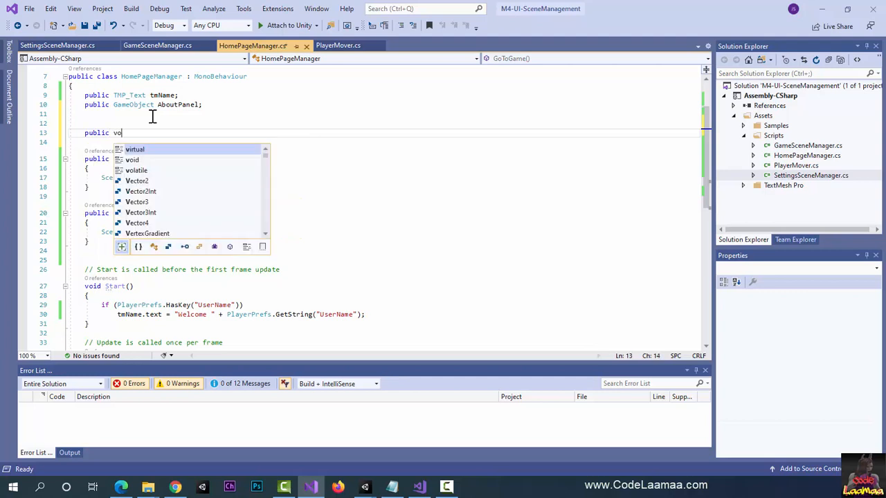
pyautogui.write('id Enable')
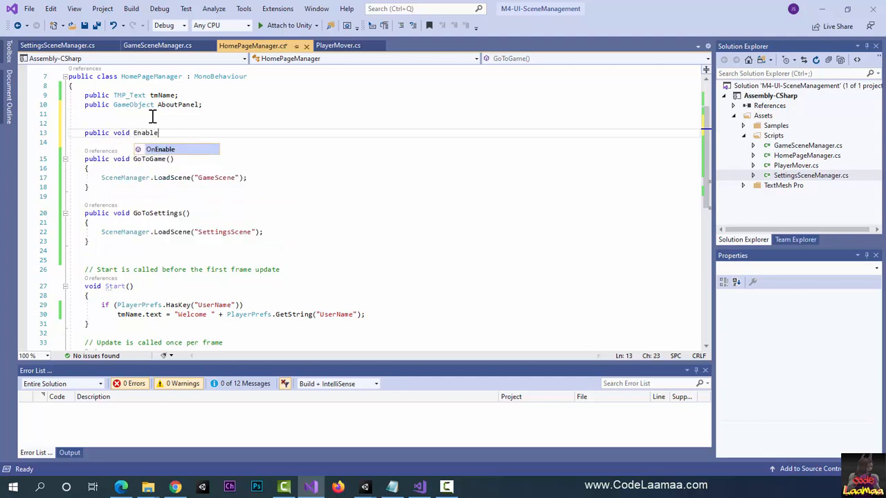
pyautogui.write('AboutPanel')
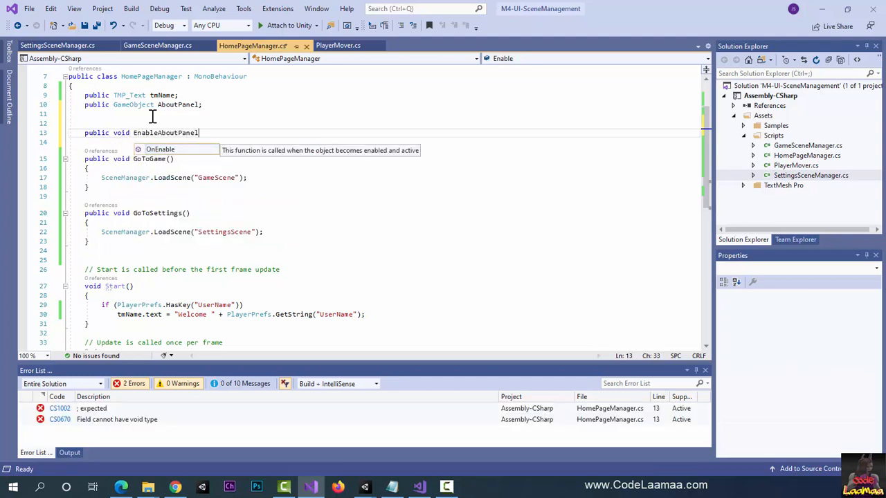
pyautogui.write('()')
pyautogui.press('Return')
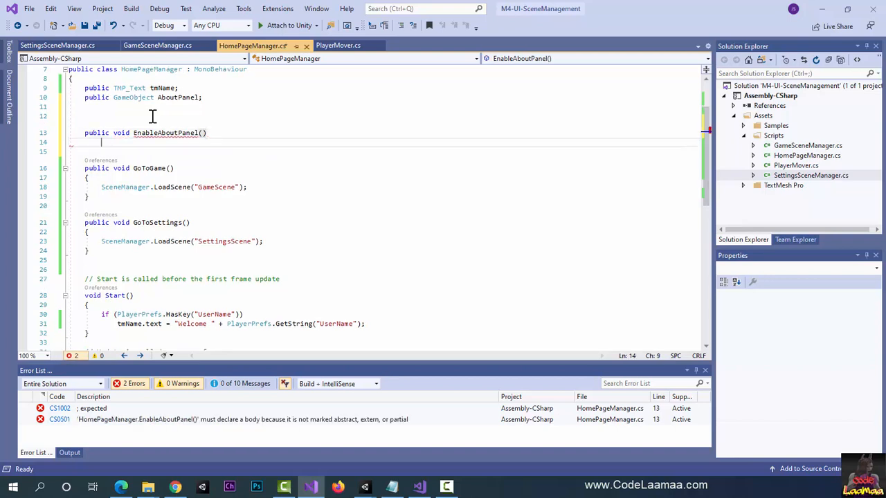
pyautogui.write('{}')
pyautogui.press('Return')
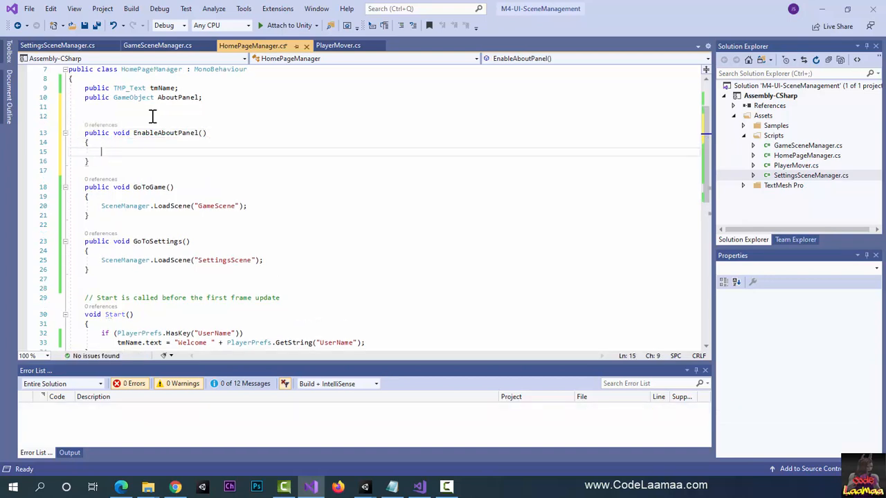
# Step: Make EnableAboutPanel() activate the panel with AboutPanel.gameObject.SetActive(true);
pyautogui.write('AboutP')
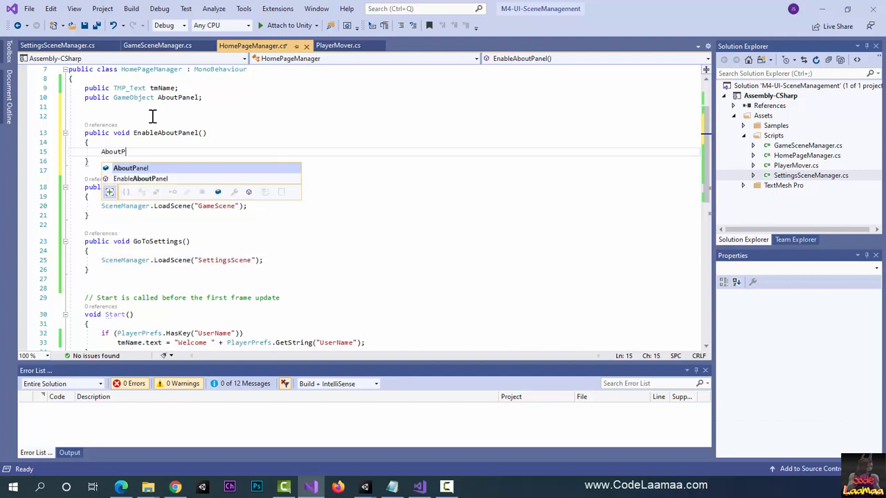
pyautogui.write('anel.gam')
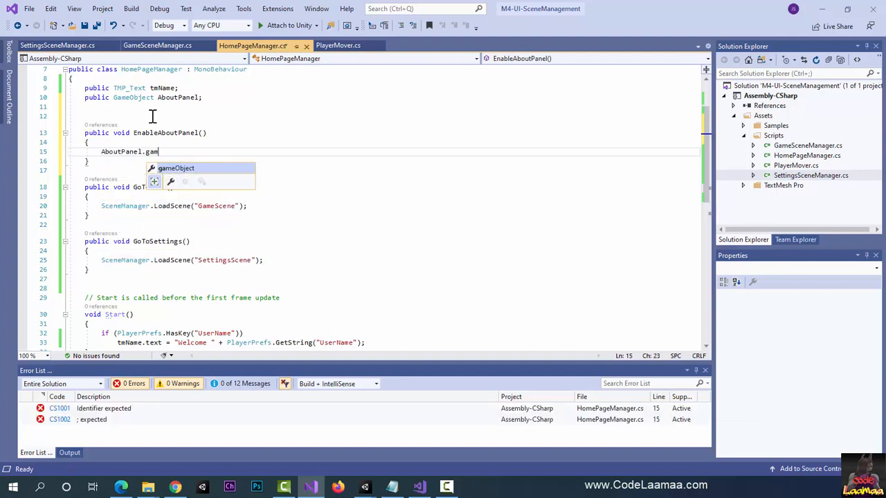
pyautogui.press('Tab')
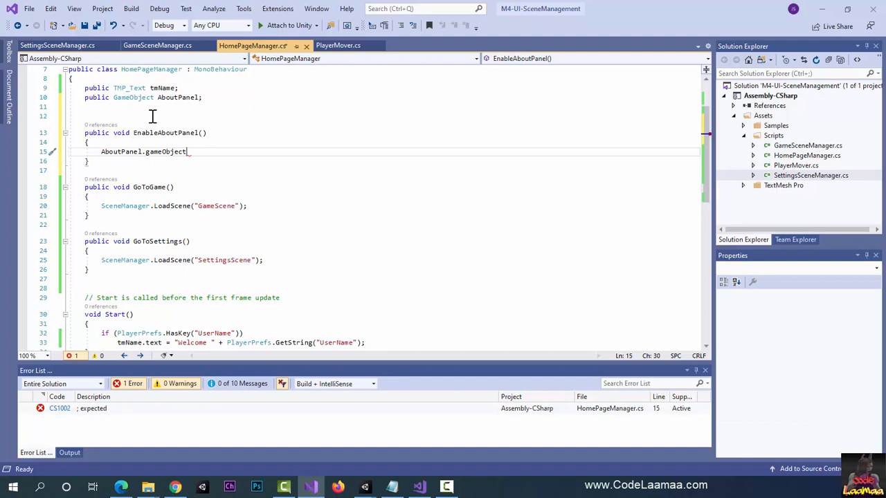
pyautogui.write('.SetActive(t')
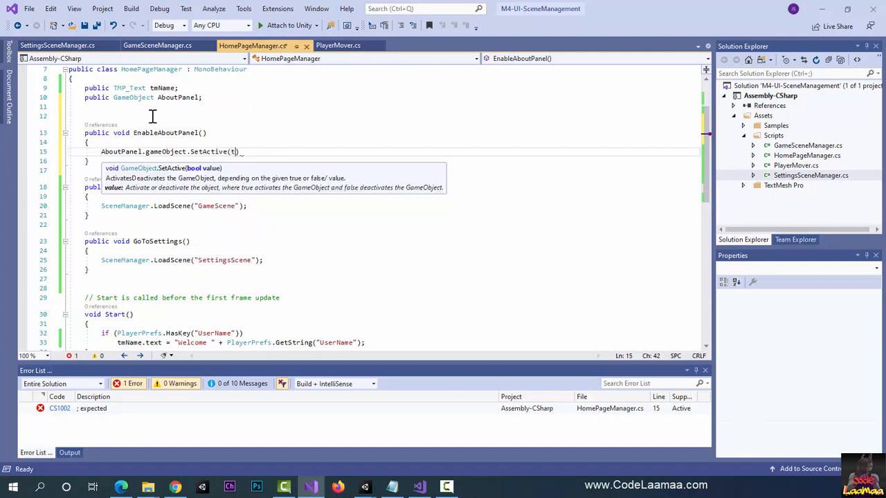
pyautogui.write('rue);')
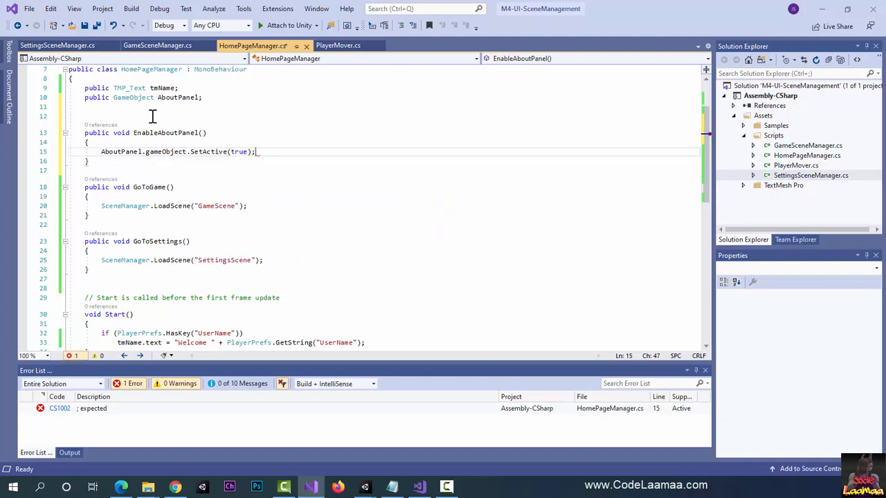
# Step: Add an empty public void method DisableAboutPanel() below EnableAboutPanel()
pyautogui.press('Down')
pyautogui.press('Down')
pyautogui.press('Return')
pyautogui.press('Return')
pyautogui.press('Return')
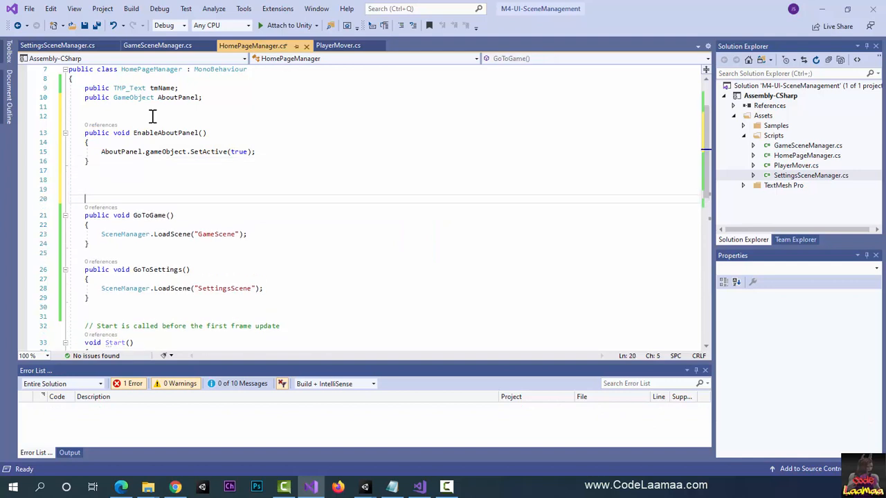
pyautogui.press('Up')
pyautogui.press('Up')
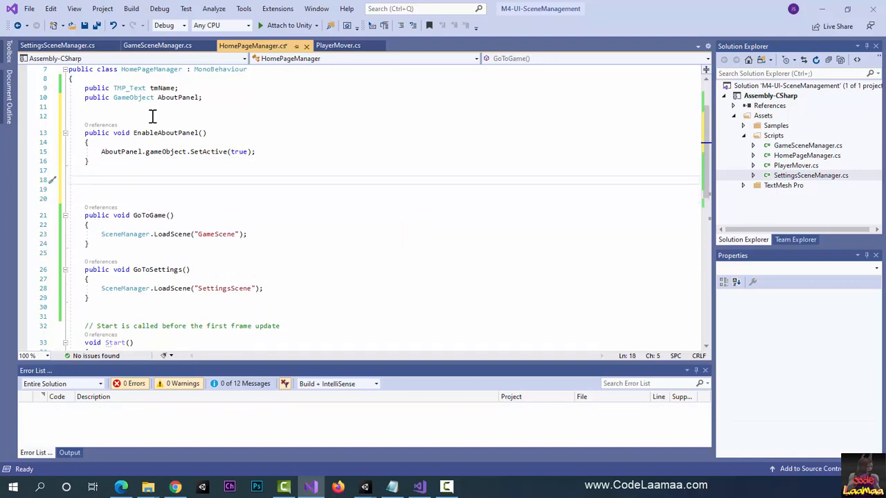
pyautogui.write('p')
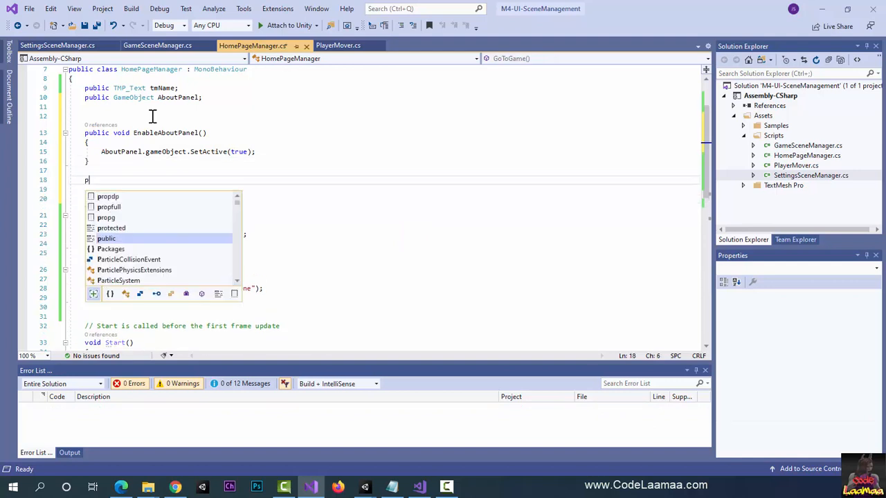
pyautogui.write('ublic')
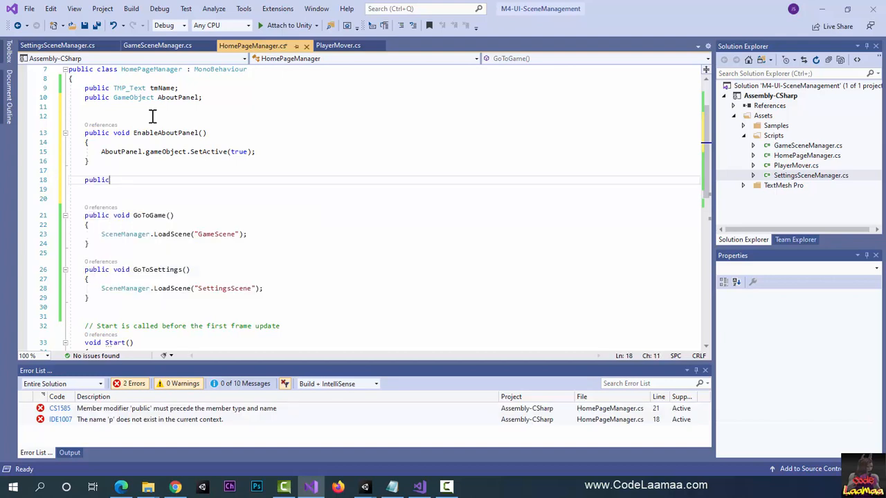
pyautogui.write(' void Disable')
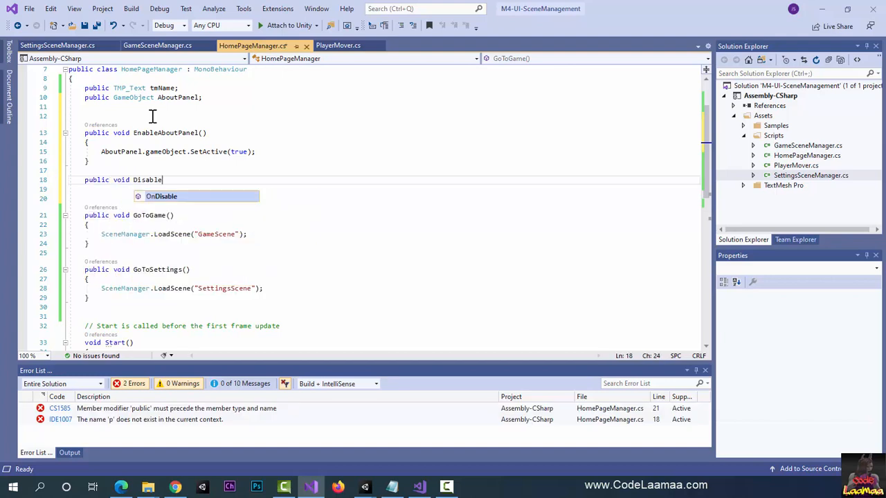
pyautogui.write('AboutPanel()')
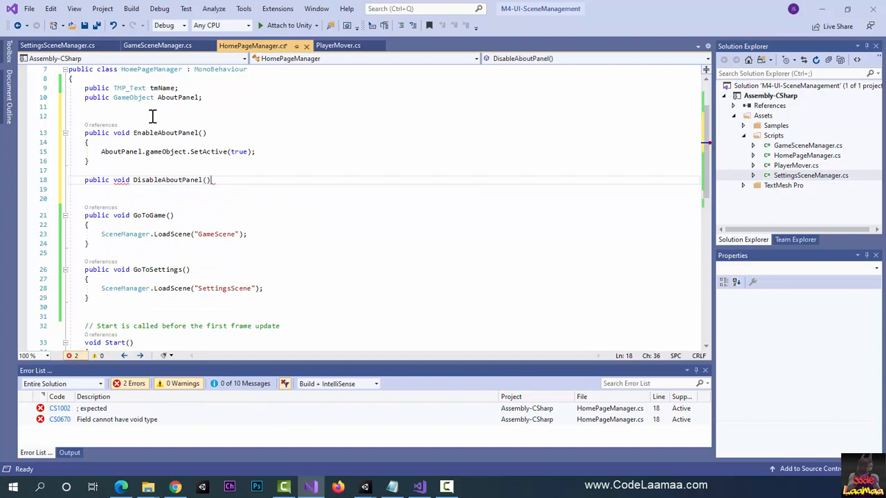
pyautogui.press('Return')
pyautogui.write('{')
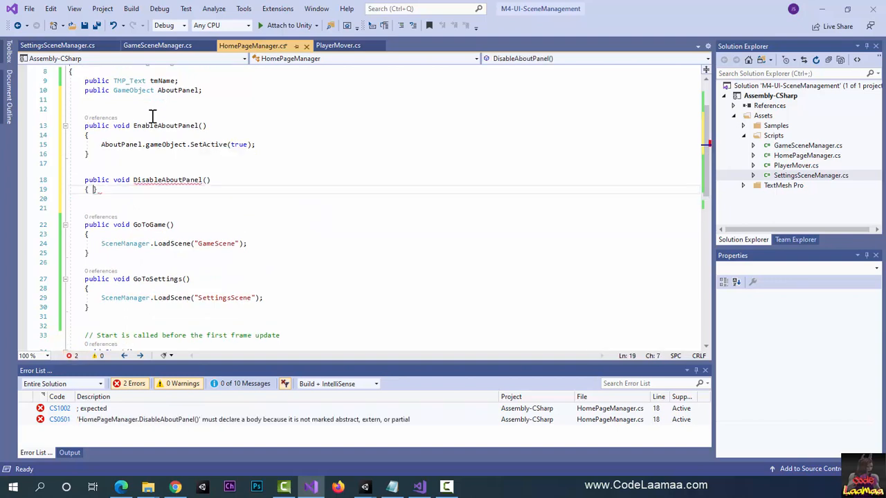
pyautogui.press('Return')
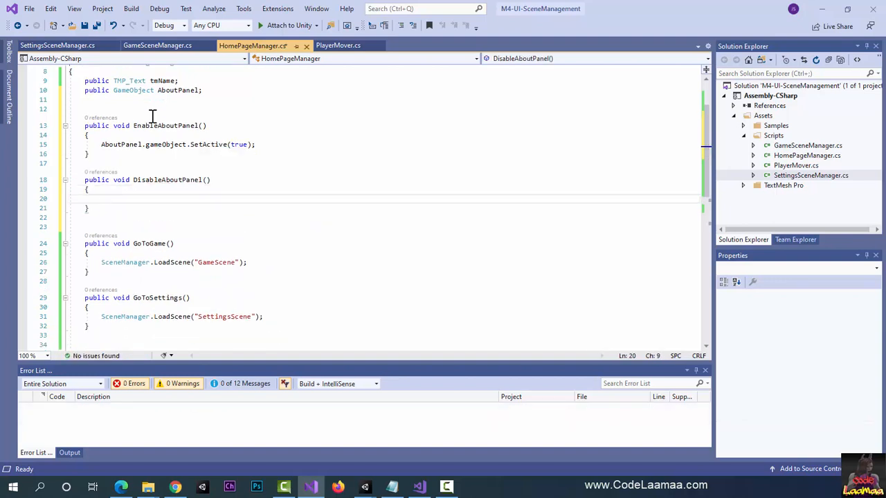
# Step: Make DisableAboutPanel() hide the panel with AboutPanel.gameObject.SetActive(false);
pyautogui.write('AboutPanel.gam')
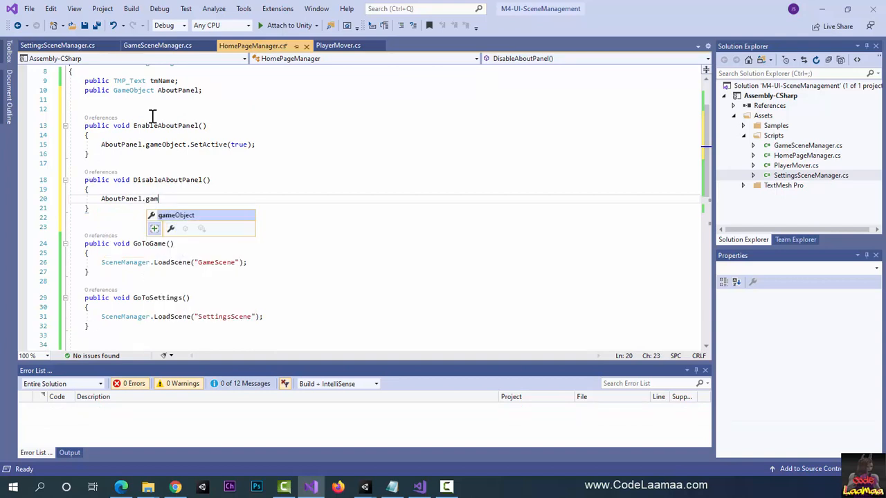
pyautogui.write('eObject.se(fas')
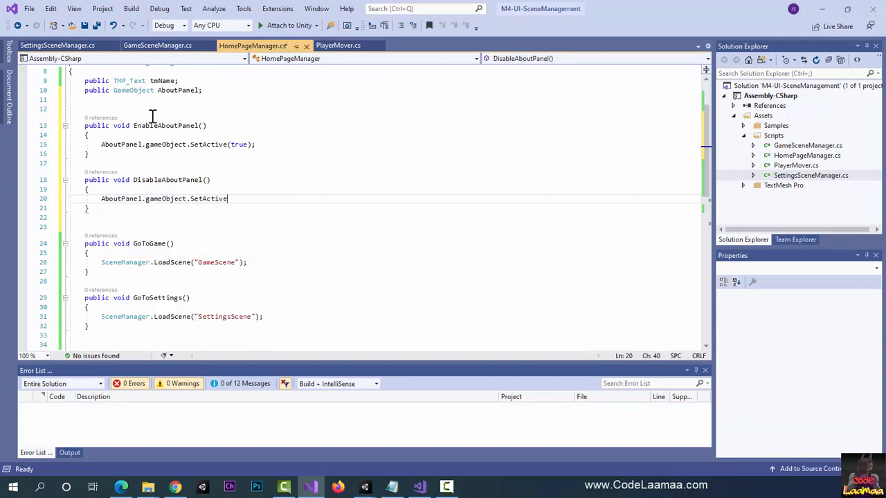
pyautogui.press('BackSpace')
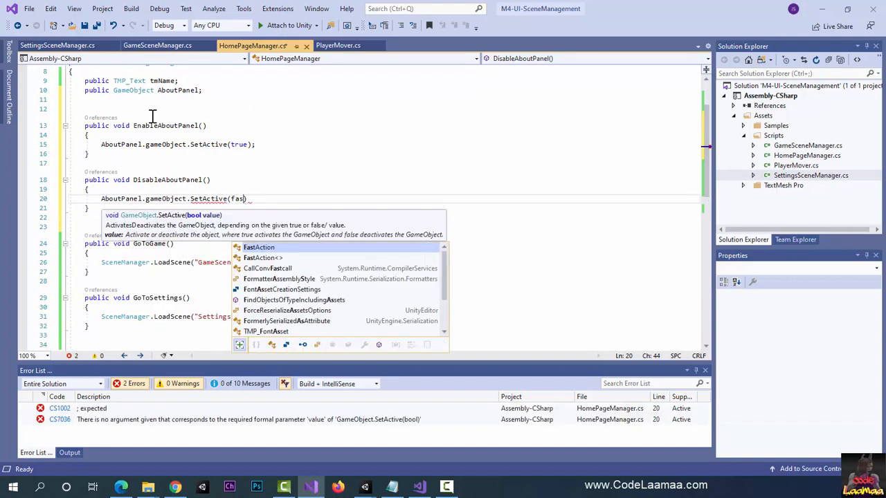
pyautogui.write('lse)')
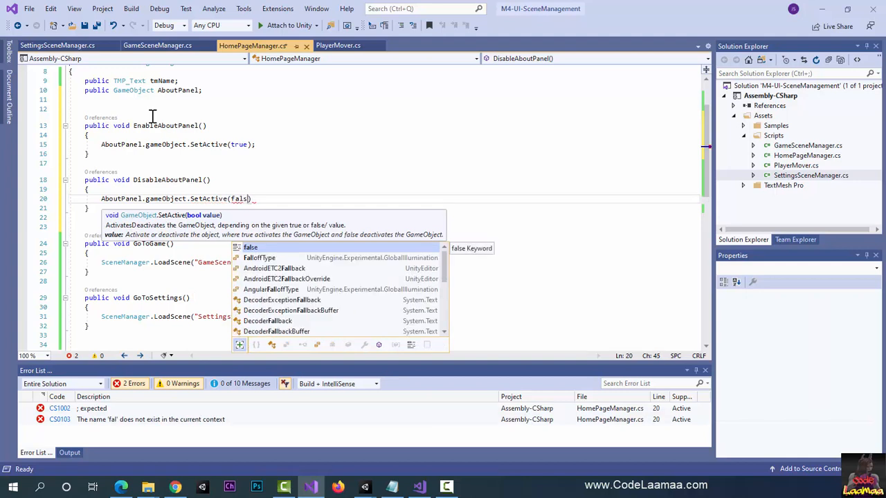
pyautogui.write(';')
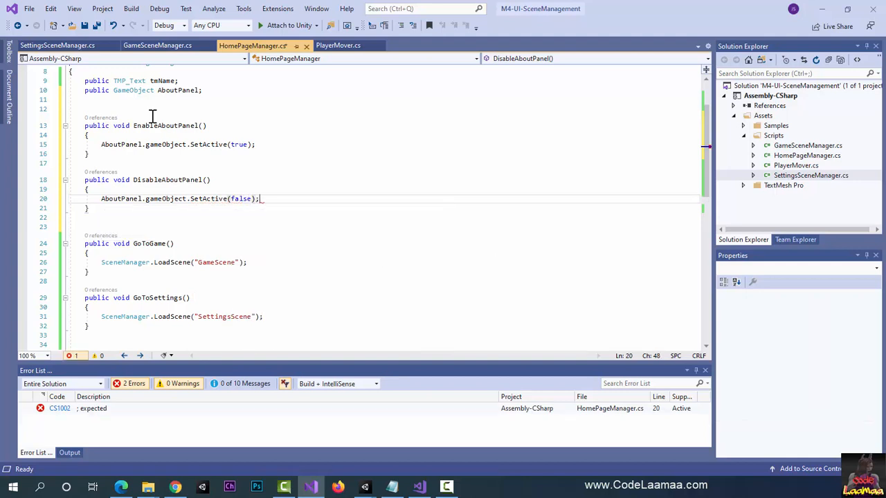
# Step: Save the HomePageManager.cs script and switch to the Unity editor
pyautogui.press('Down')
pyautogui.press('Down')
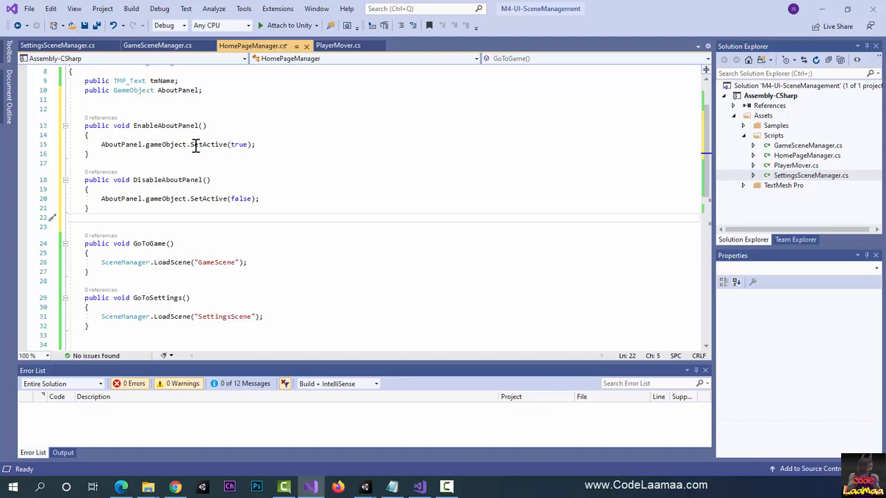
pyautogui.scroll(1, 439, 181)
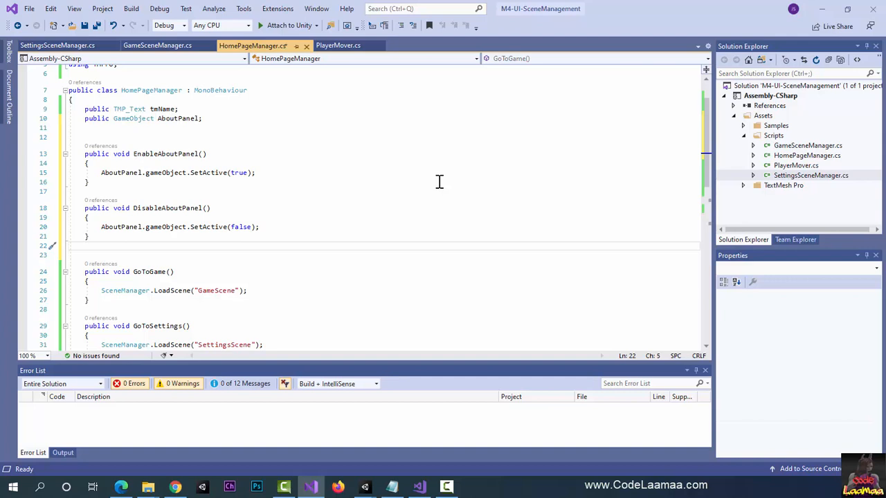
pyautogui.hotkey('ctrl', 's')
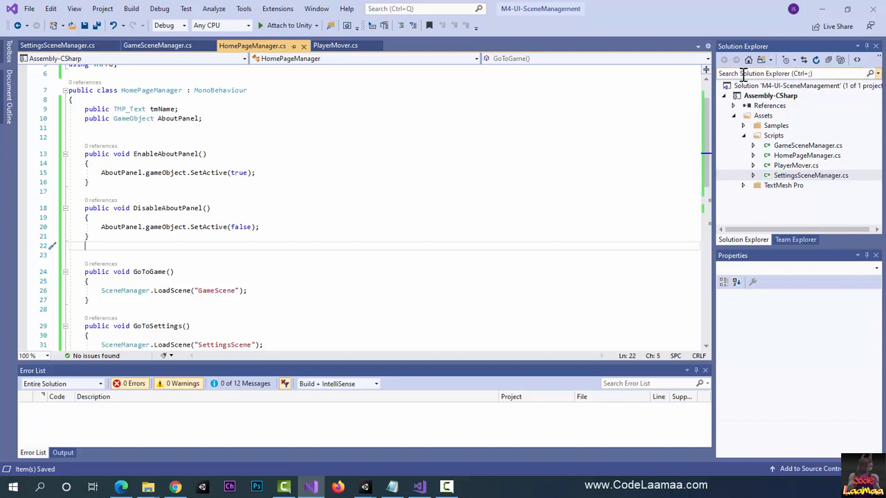
pyautogui.click(822, 10)
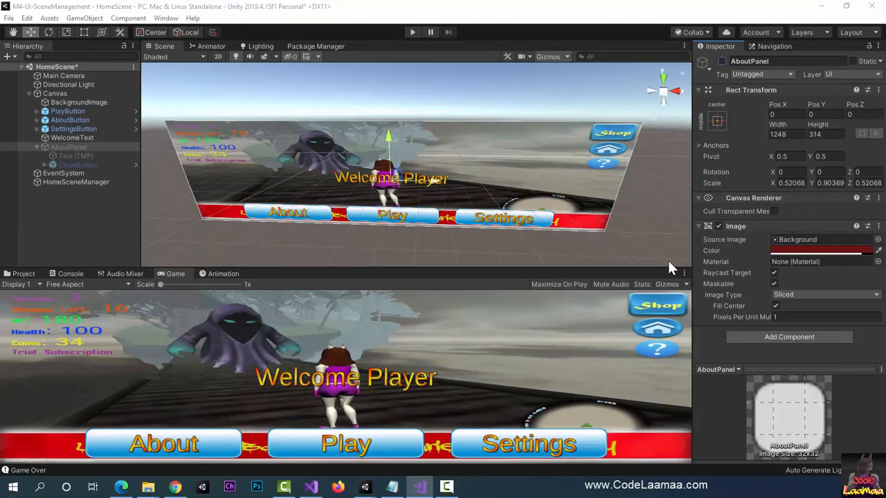
# Step: Assign the AboutPanel object to the About Panel reference of HomeSceneManager's Home Page Manager script
pyautogui.click(70, 182)
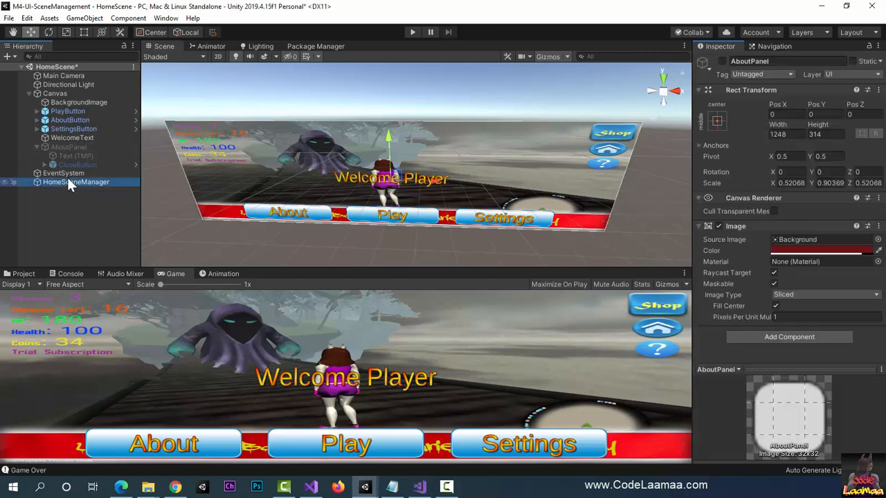
pyautogui.click(72, 179)
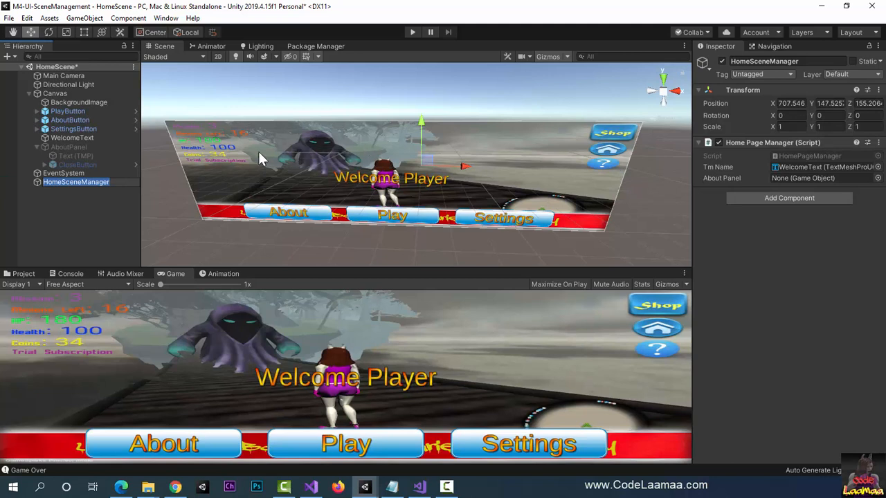
pyautogui.moveTo(80, 145); pyautogui.dragTo(792, 180)
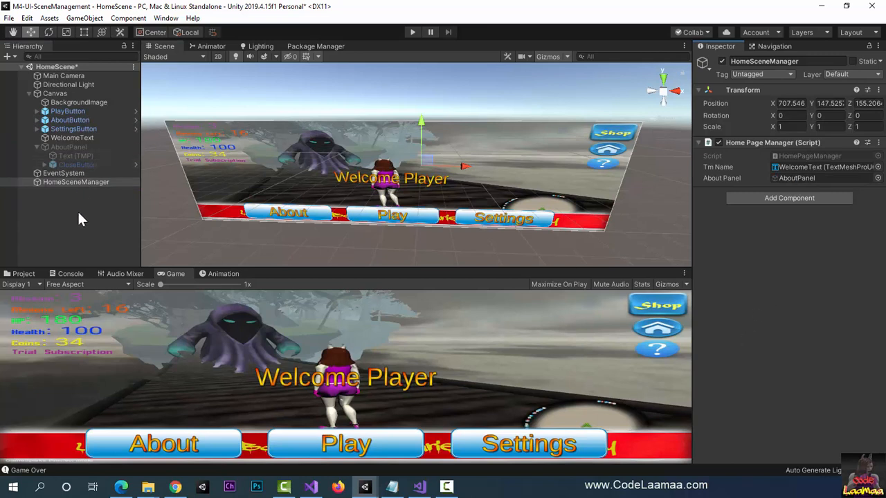
# Step: Add an Editor And Runtime On Click event to AboutButton that calls HomePageManager's EnableAboutPanel() on HomeSceneManager
pyautogui.click(77, 121)
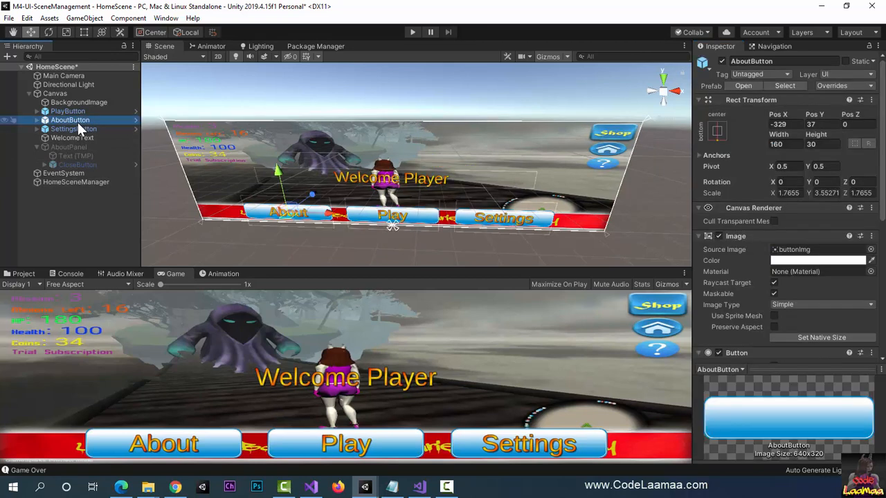
pyautogui.scroll(-8, 779, 271)
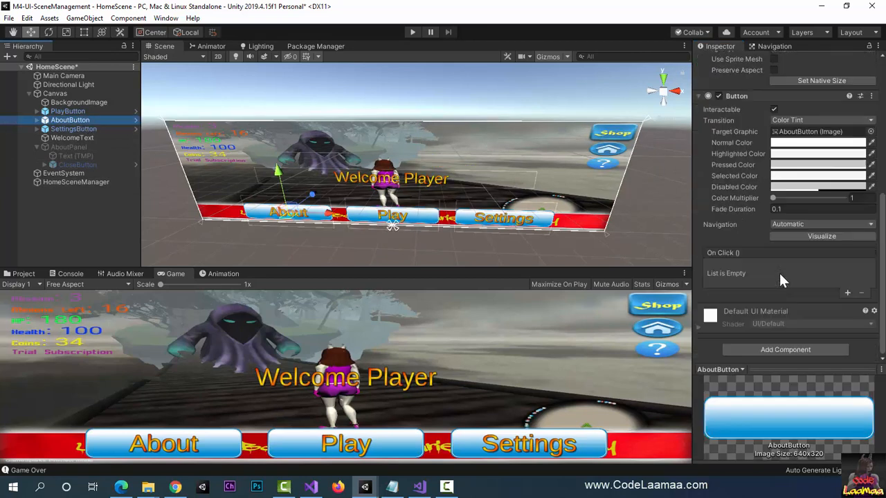
pyautogui.click(849, 292)
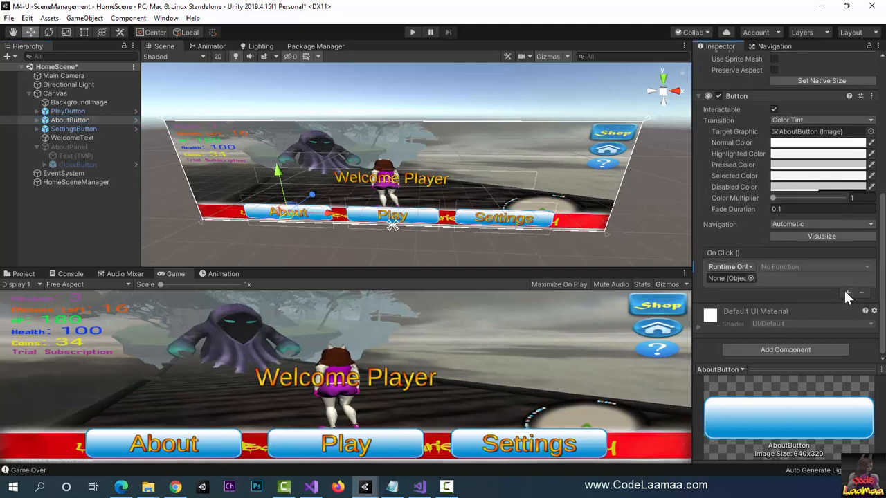
pyautogui.click(733, 267)
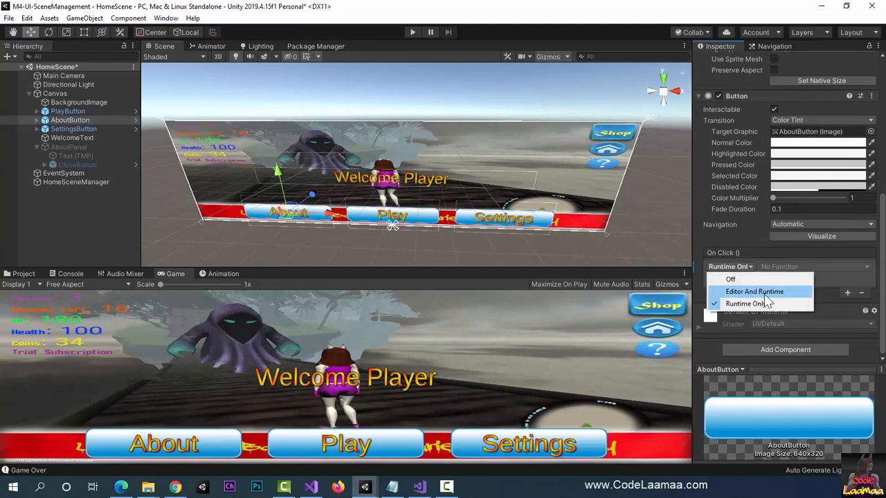
pyautogui.click(755, 292)
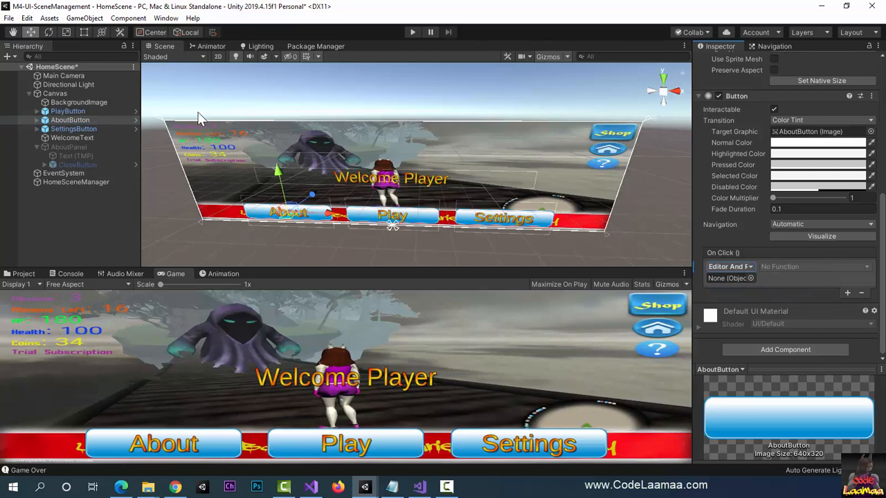
pyautogui.moveTo(90, 180); pyautogui.dragTo(732, 284)
pyautogui.click(819, 269)
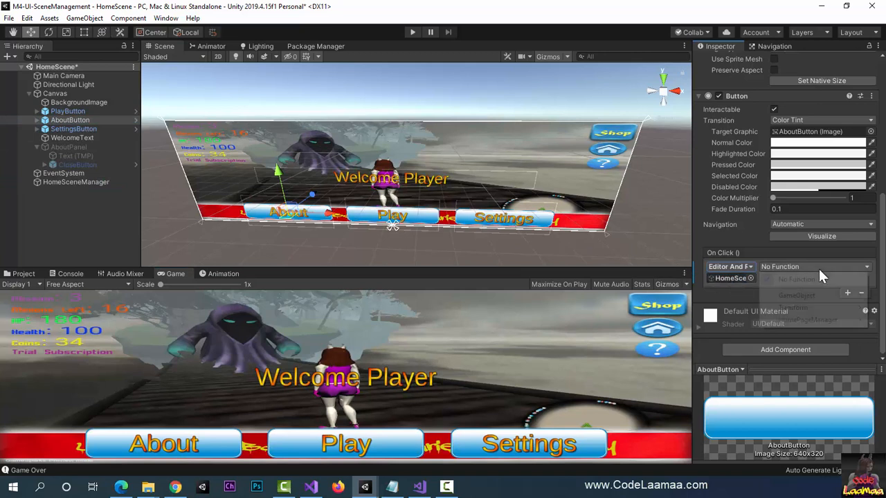
pyautogui.moveTo(805, 319)
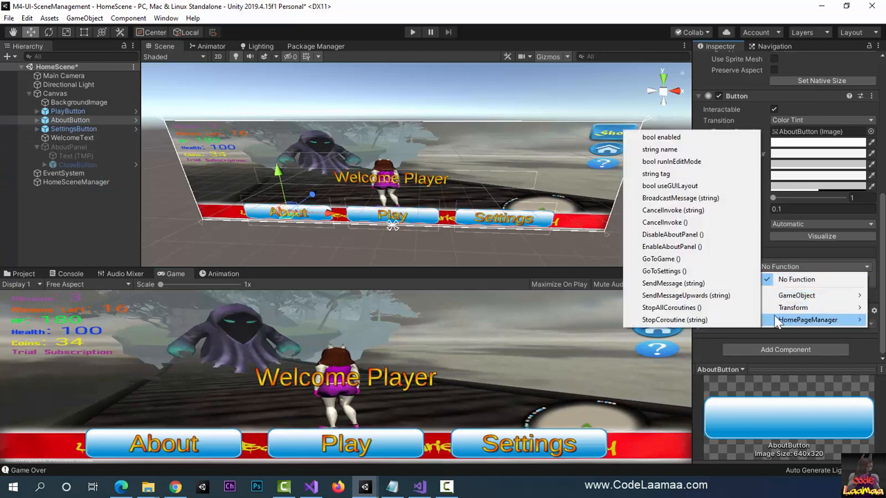
pyautogui.click(658, 249)
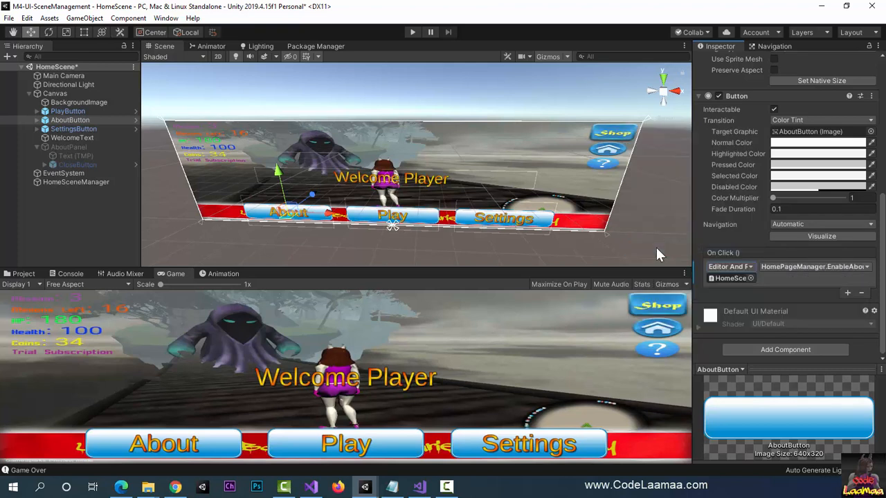
# Step: Add an Editor And Runtime On Click event to CloseButton that calls HomePageManager's DisableAboutPanel() on HomeSceneManager
pyautogui.click(80, 164)
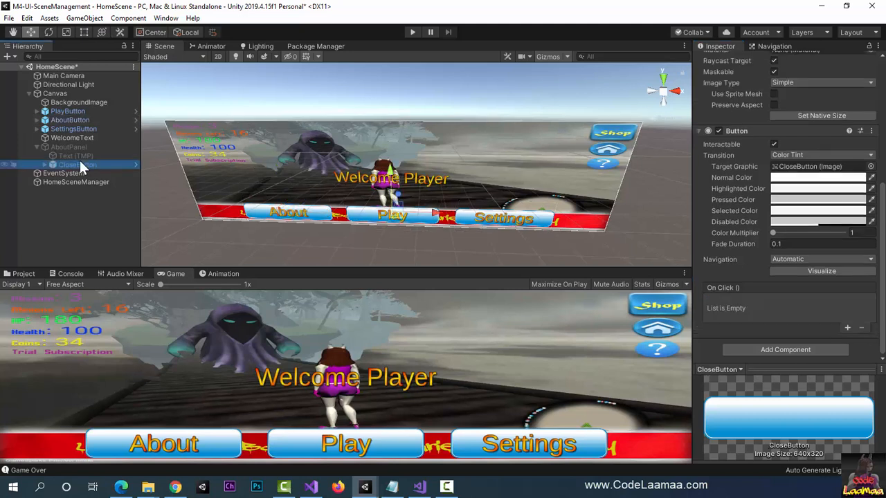
pyautogui.click(848, 327)
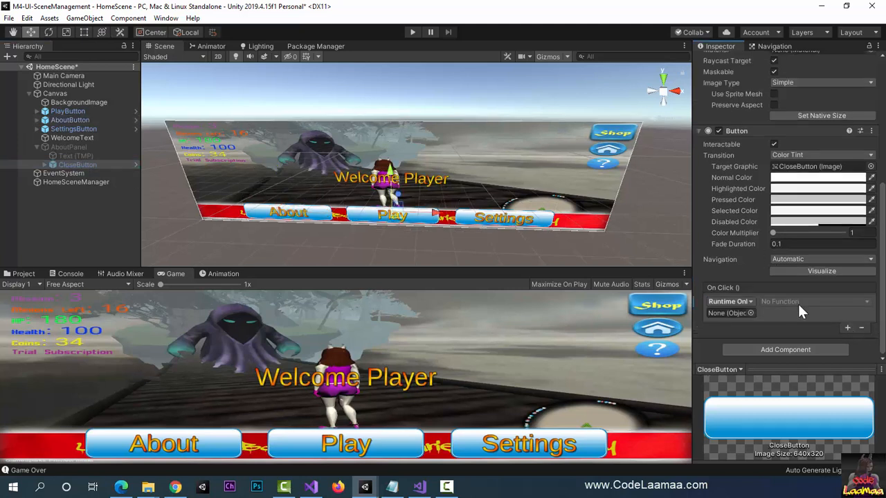
pyautogui.click(746, 303)
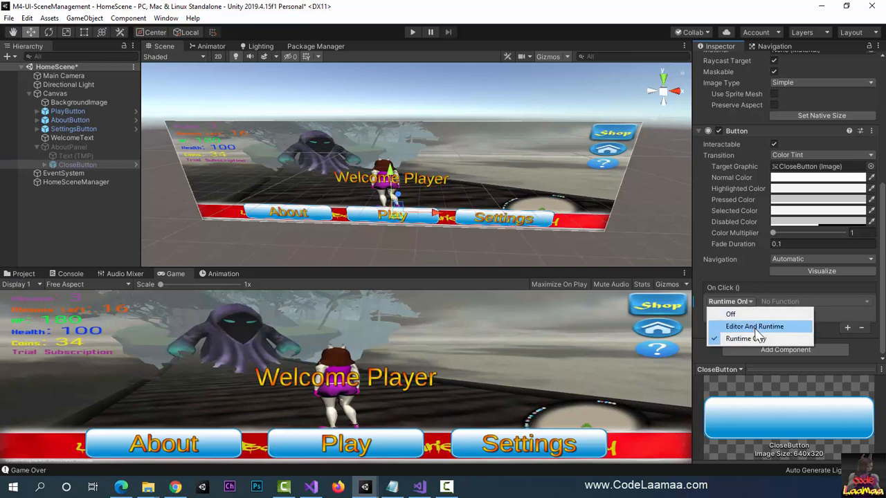
pyautogui.click(754, 327)
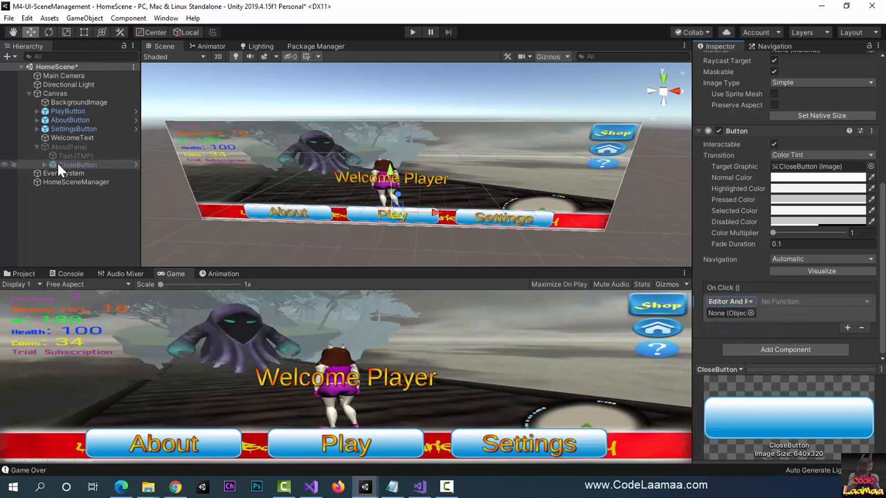
pyautogui.moveTo(61, 182); pyautogui.dragTo(720, 317)
pyautogui.click(787, 303)
pyautogui.moveTo(791, 354)
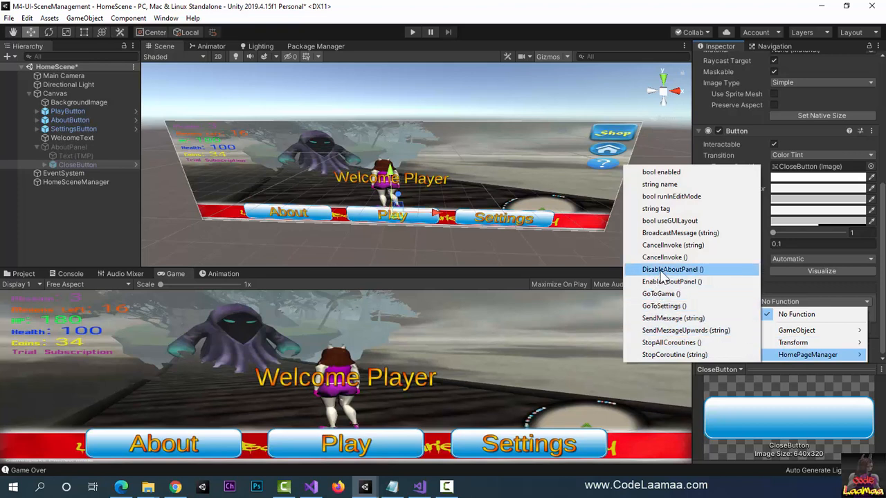
pyautogui.click(664, 270)
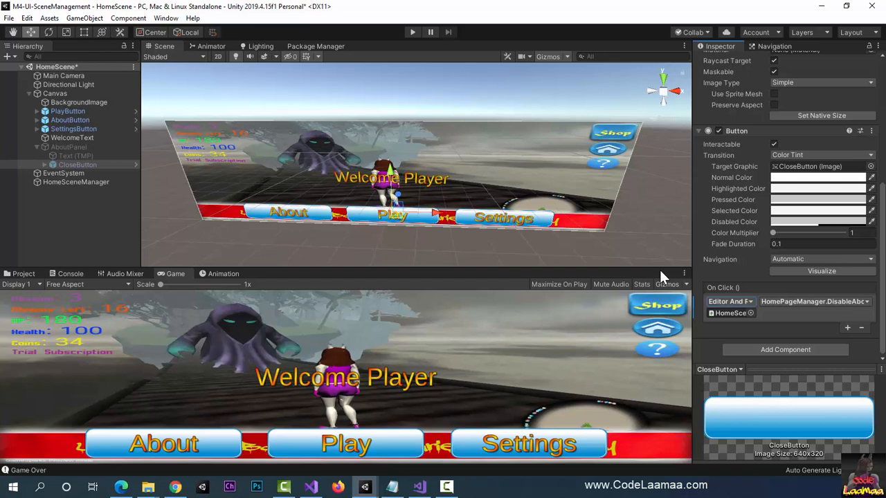
# Step: Run the home scene and test opening and closing the About panel twice with its About and Close buttons
pyautogui.click(411, 33)
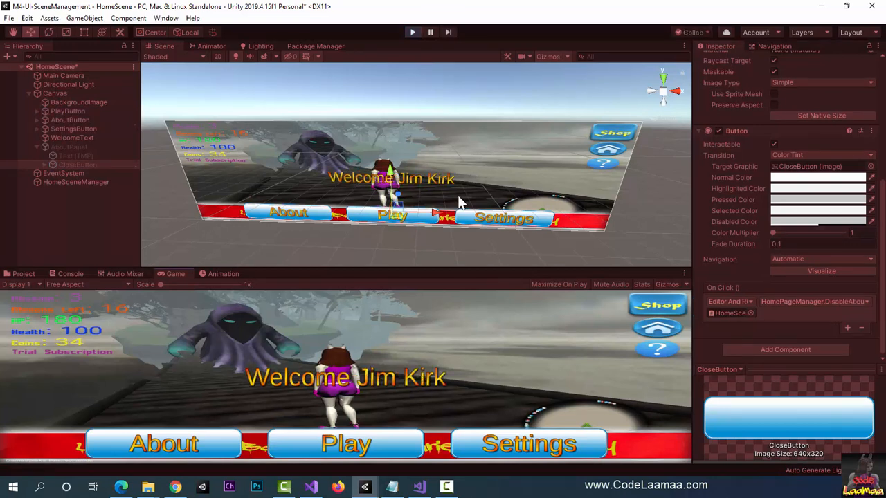
pyautogui.click(163, 447)
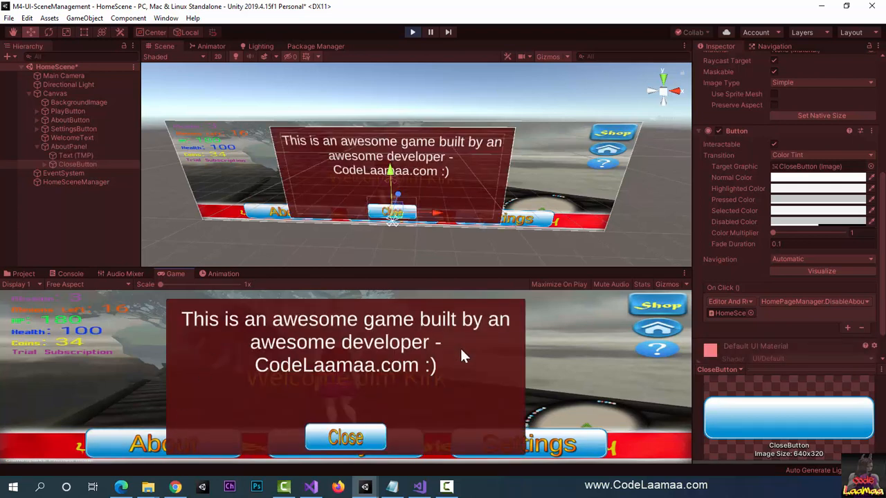
pyautogui.click(359, 436)
pyautogui.click(165, 450)
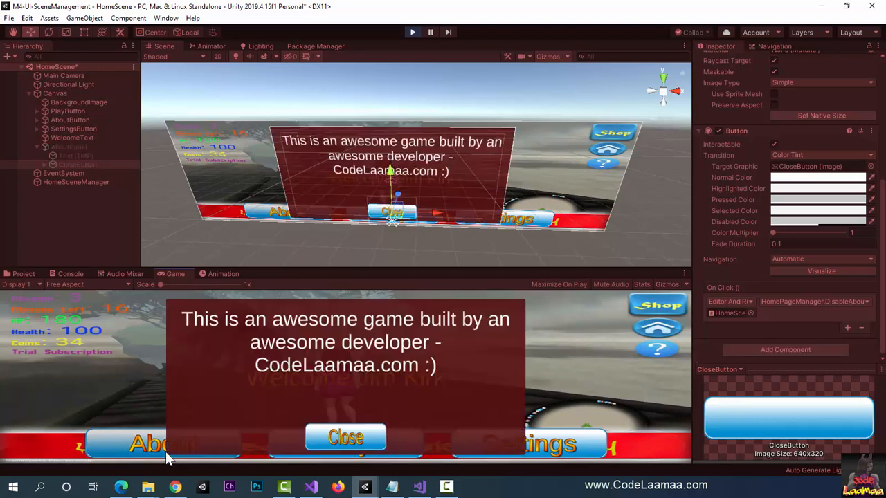
pyautogui.click(365, 440)
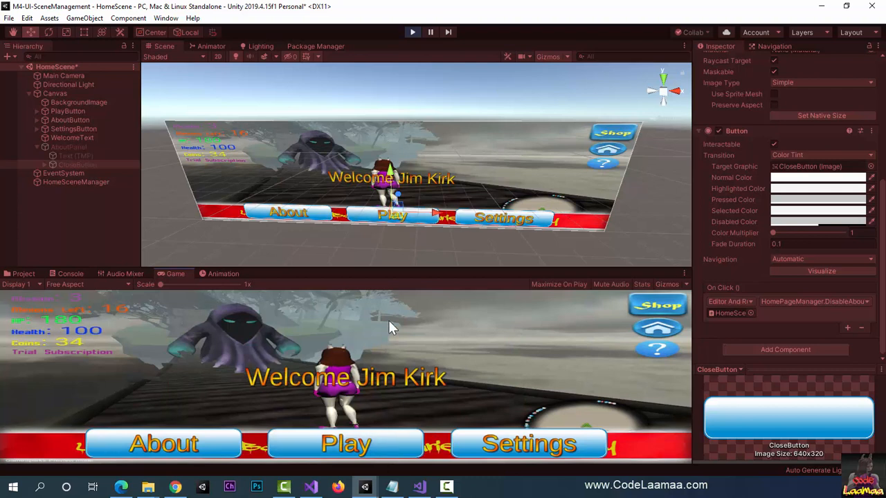